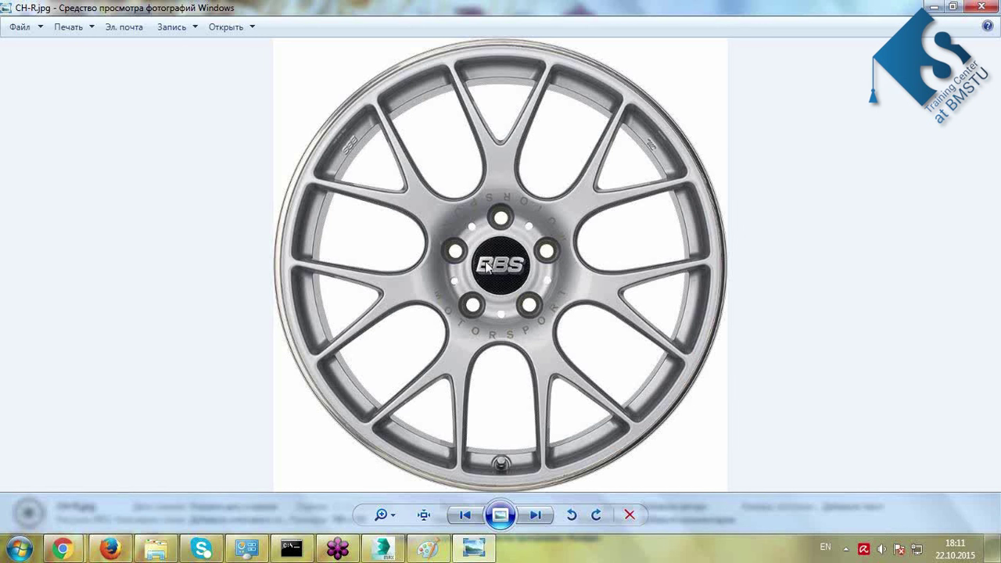
Switch to Paint and paste the screenshot of the CH-R.jpg wheel photo onto the canvas.
click(433, 548)
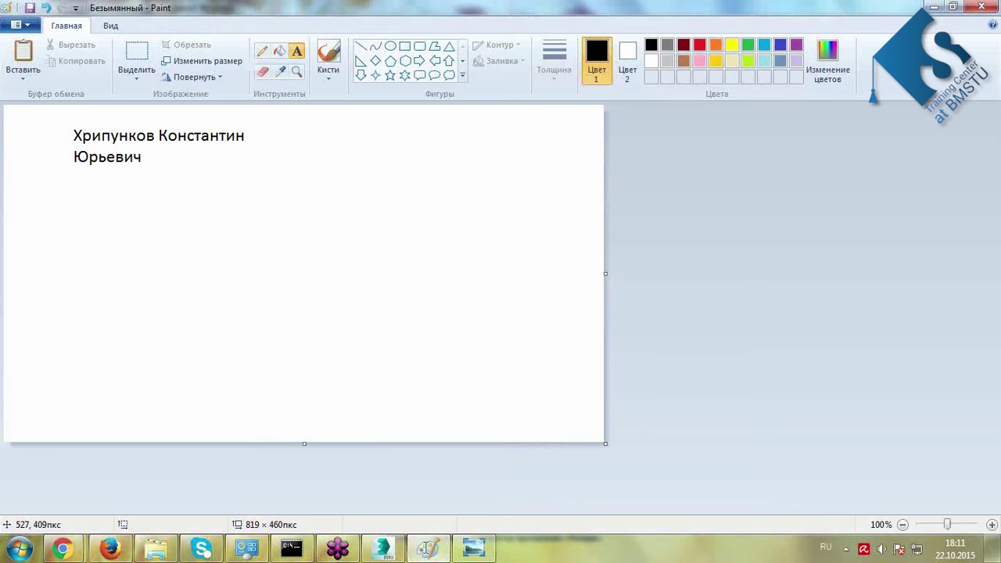
click(20, 63)
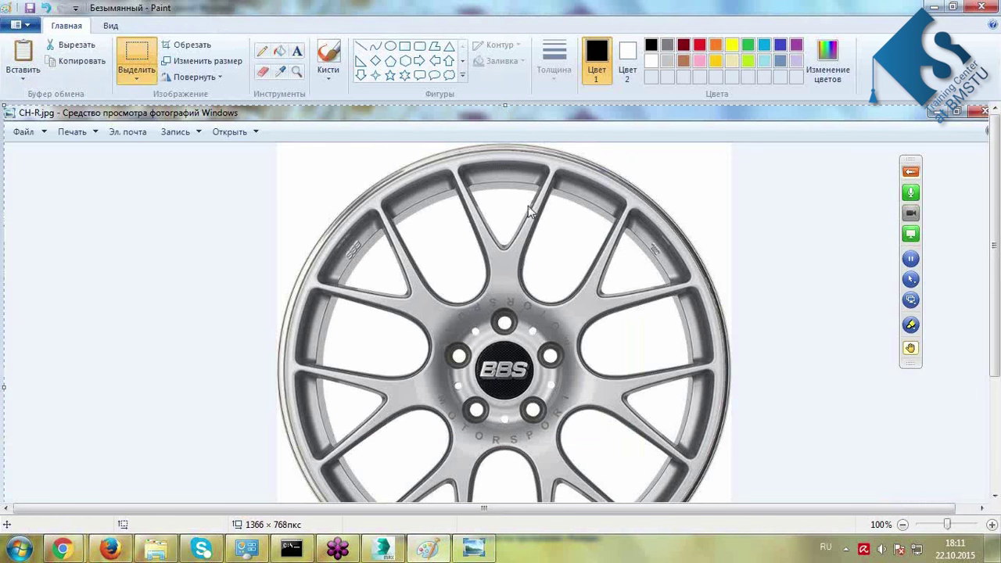
click(262, 52)
scroll(532, 313, down, 1)
scroll(532, 313, up, 1)
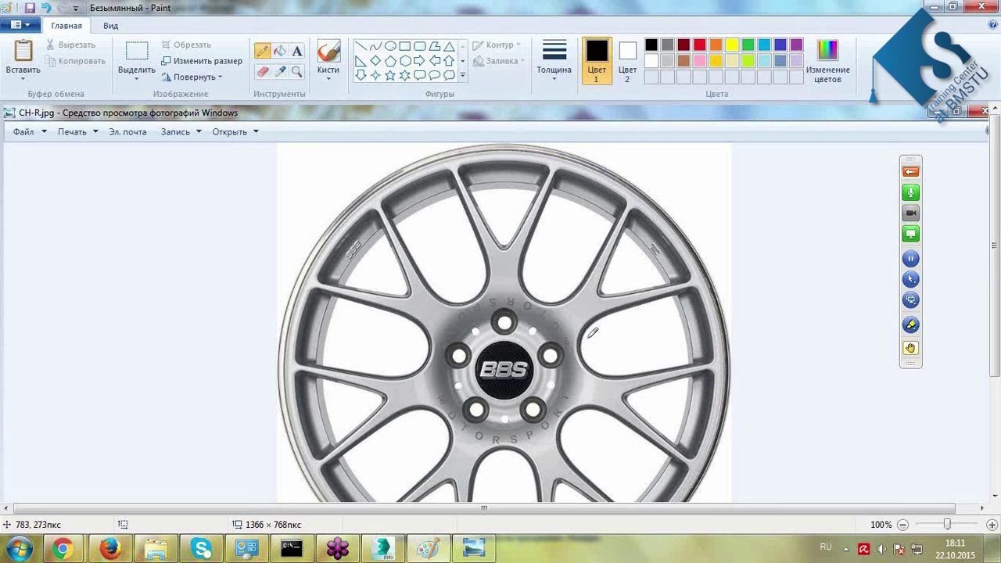
Draw a red circle about 180 px wide around the wheel's hub, enclosing the five bolt holes.
click(390, 46)
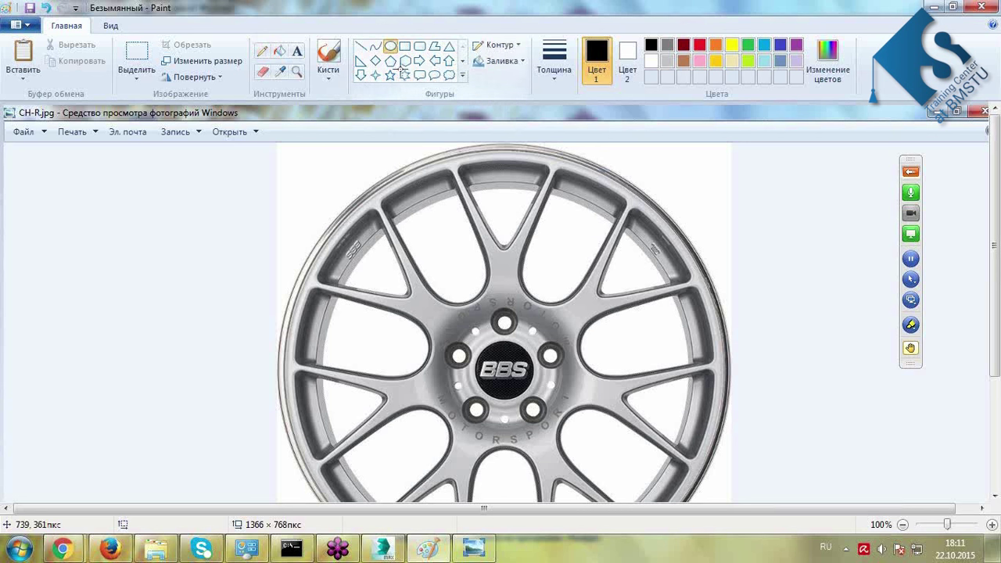
drag(504, 369, 536, 385)
click(700, 44)
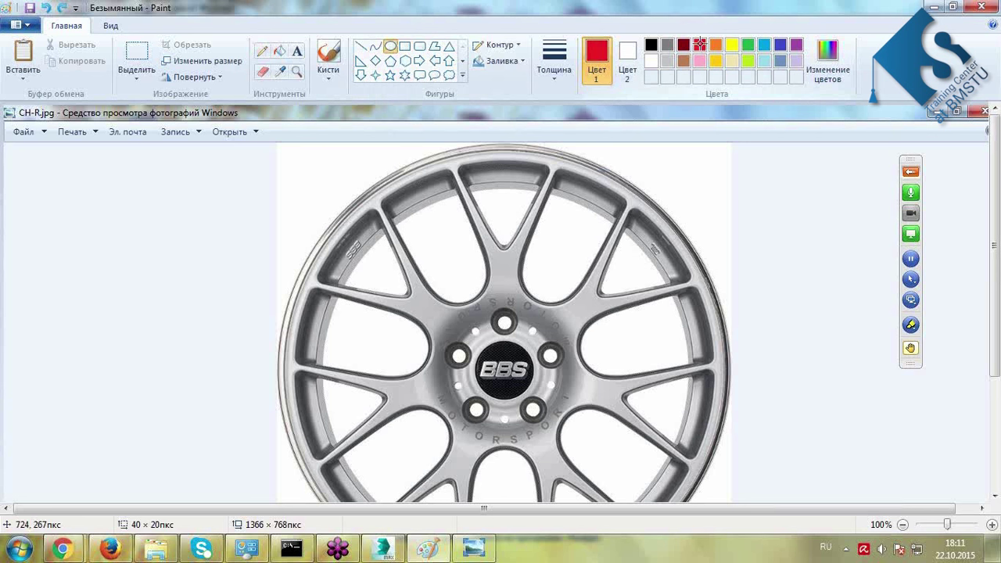
drag(444, 298, 575, 429)
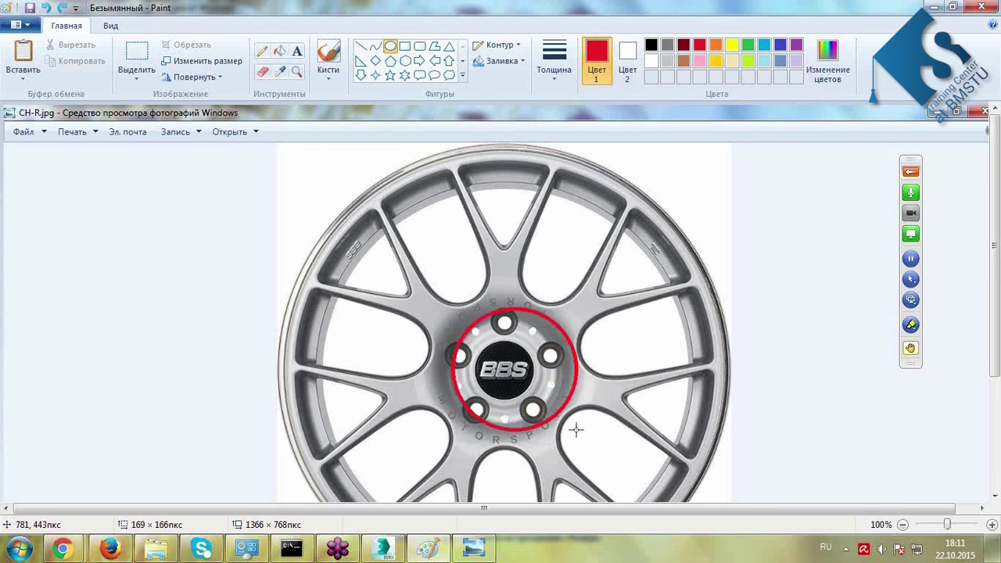
drag(452, 368, 435, 368)
drag(506, 306, 507, 304)
drag(576, 368, 568, 368)
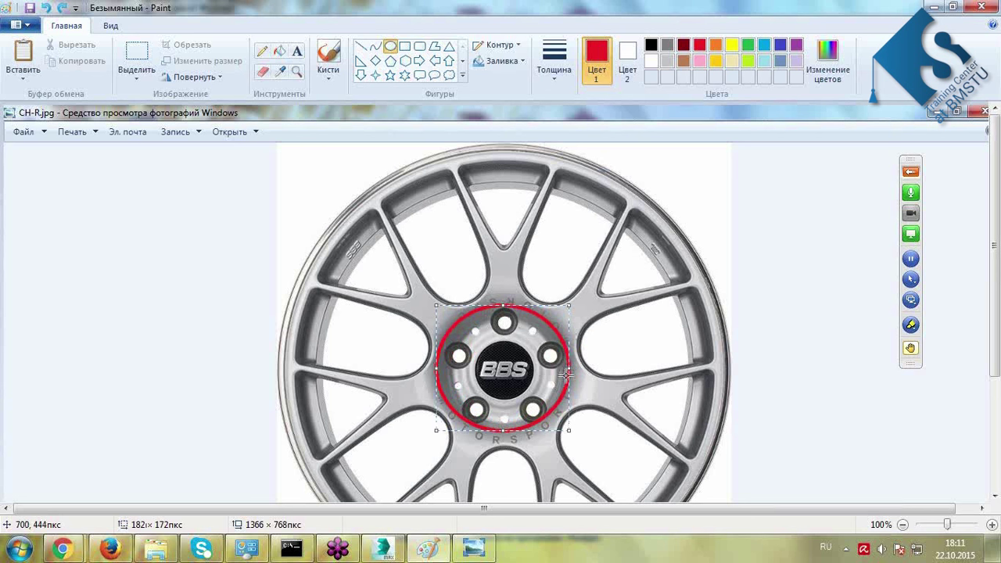
drag(506, 430, 506, 432)
click(613, 392)
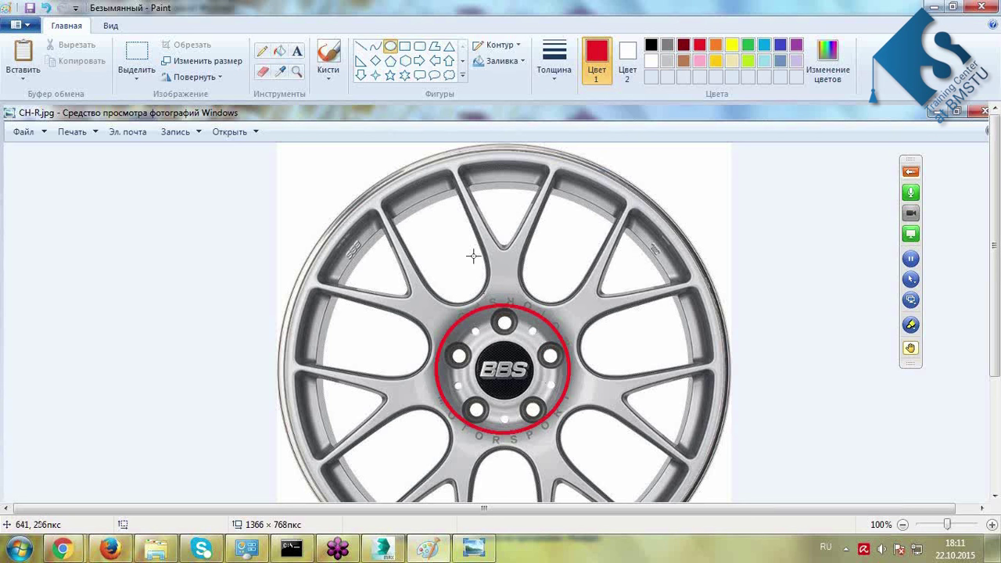
Draw five straight red lines from the hub centre outward through each of the five bolt holes.
click(360, 46)
drag(505, 372, 510, 138)
mouse_move(504, 371)
mouse_down()
mouse_move(680, 298)
mouse_move(738, 288)
mouse_up()
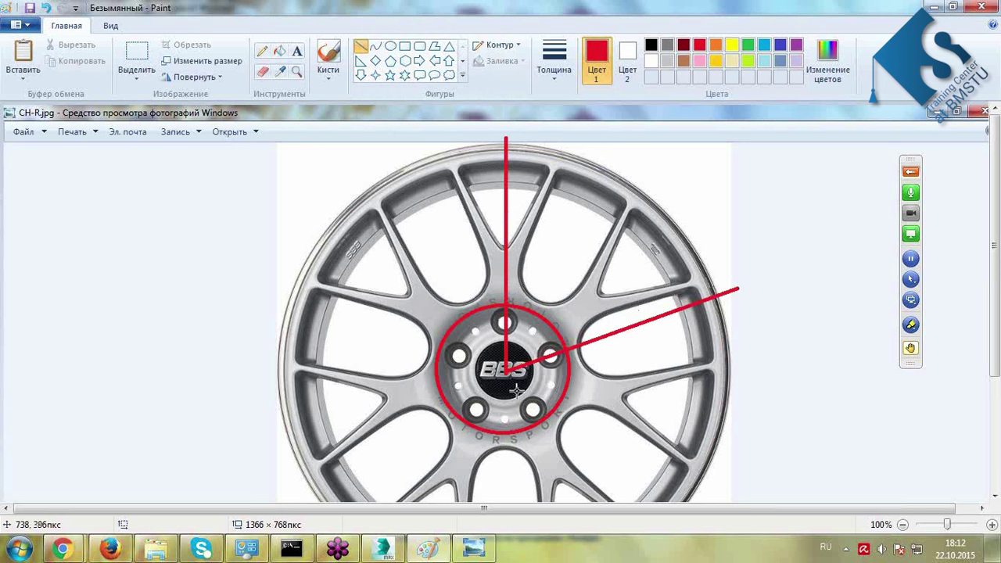
mouse_move(505, 371)
mouse_down()
mouse_move(596, 468)
mouse_move(588, 479)
mouse_up()
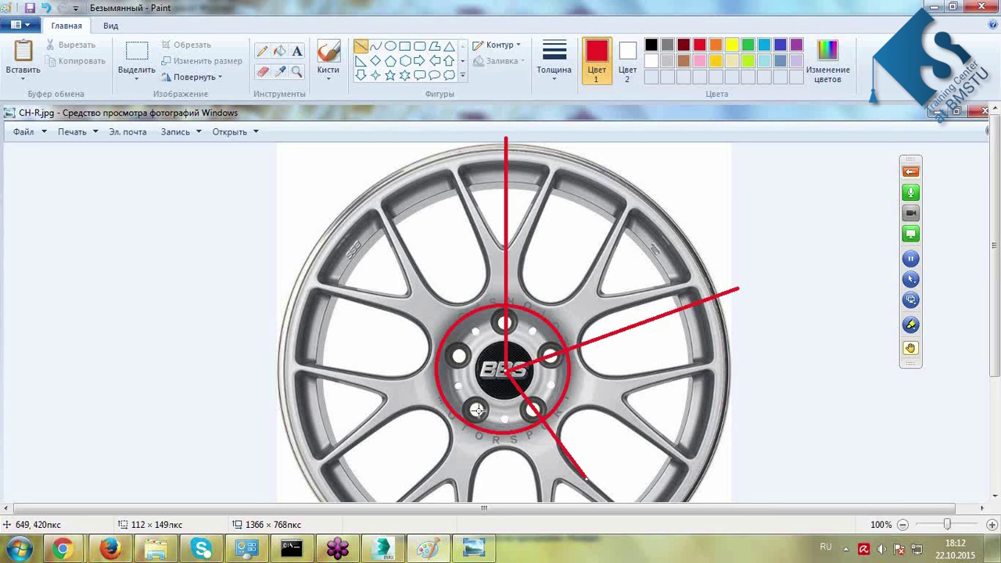
drag(500, 363, 430, 474)
mouse_move(510, 366)
mouse_down()
mouse_move(470, 344)
mouse_move(266, 295)
mouse_up()
click(509, 265)
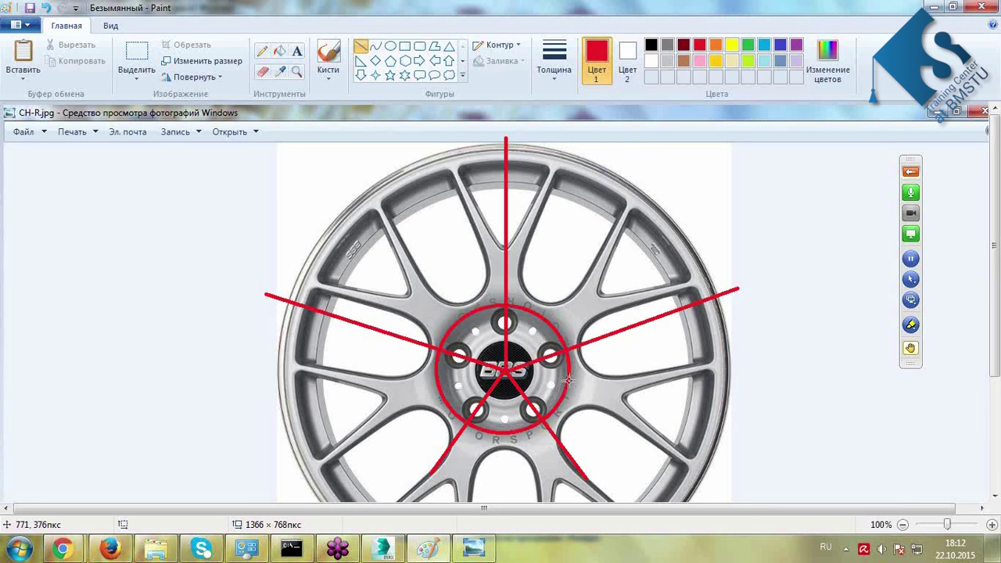
Draw an indigo circle about 600 px in diameter along the wheel's outer rim.
click(764, 46)
click(782, 46)
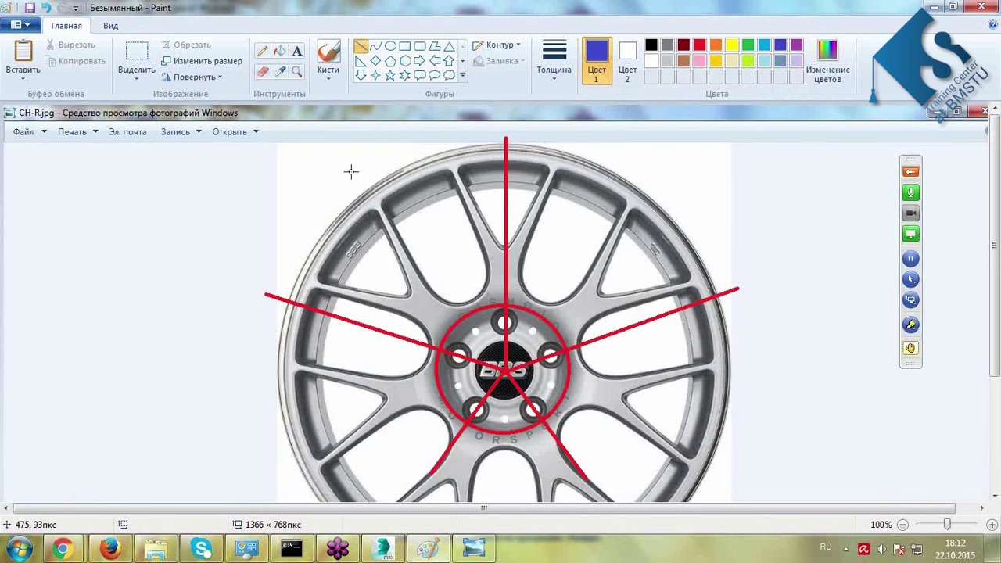
drag(284, 163, 657, 477)
key(ctrl+z)
click(390, 45)
drag(329, 170, 718, 559)
drag(329, 168, 286, 147)
scroll(641, 352, down, 3)
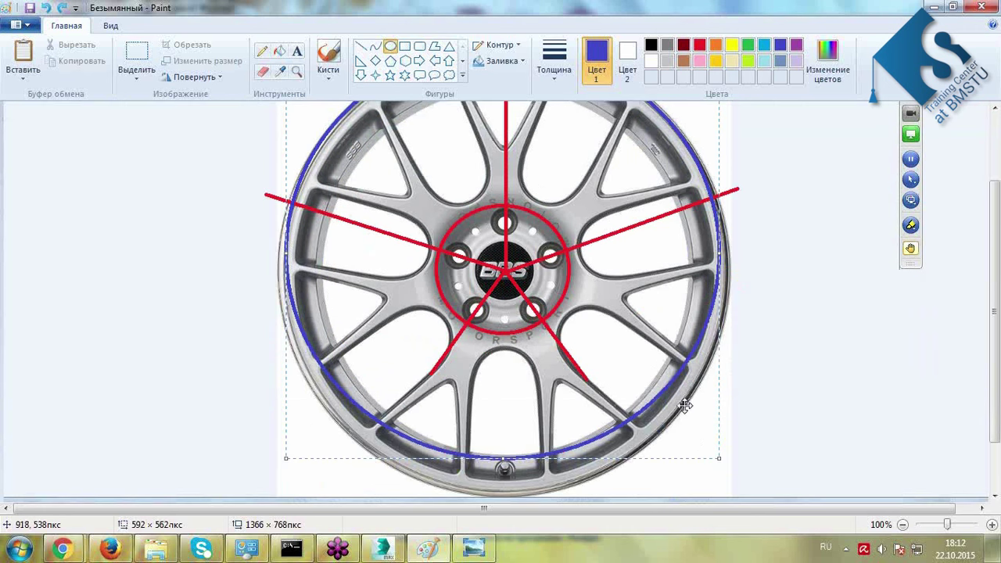
mouse_move(719, 456)
mouse_down()
mouse_move(727, 493)
mouse_move(728, 477)
mouse_up()
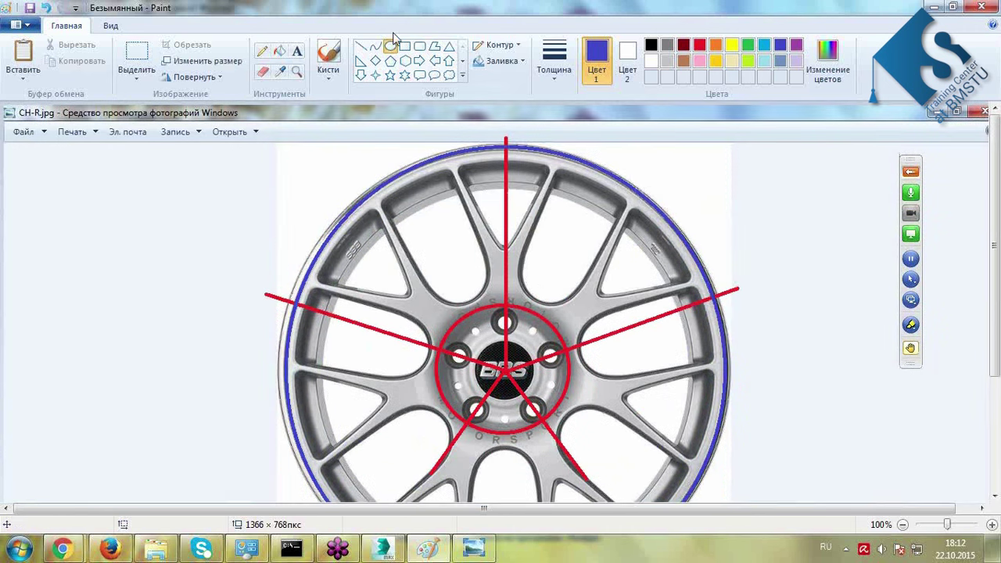
Draw seven straight indigo lines from the hub centre through the seven forked spokes, extending past the rim.
click(361, 47)
drag(506, 378, 508, 132)
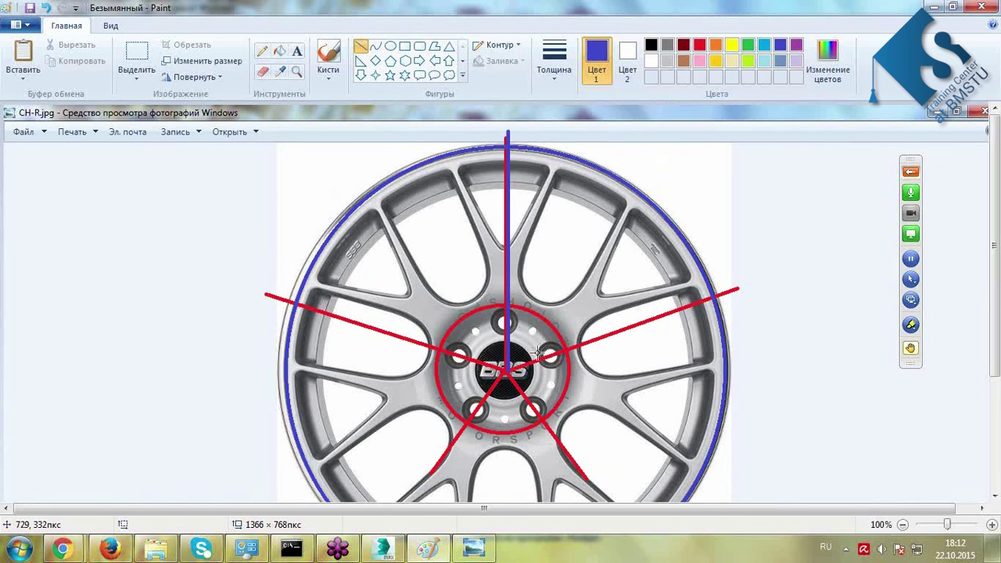
drag(510, 364, 720, 197)
scroll(623, 313, down, 3)
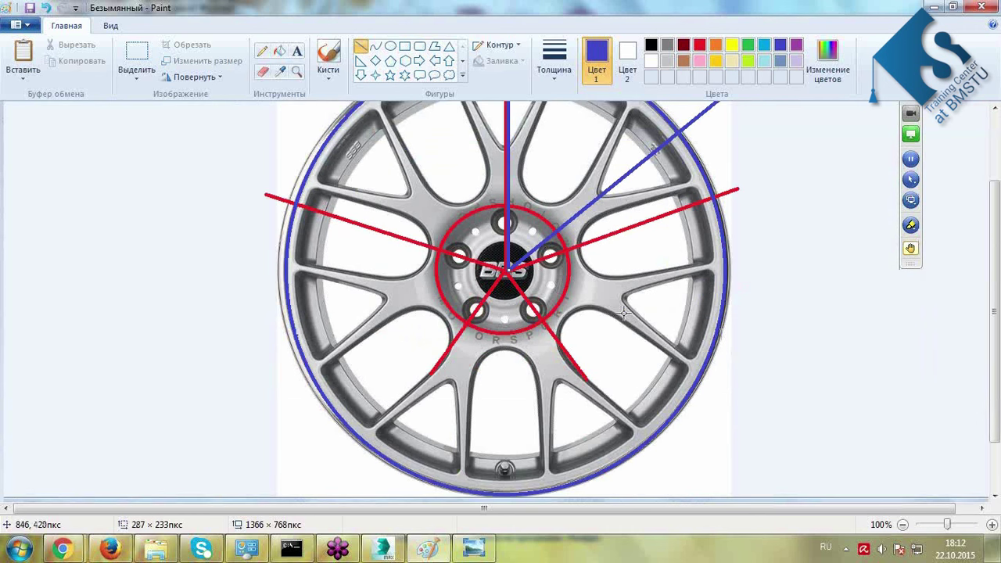
drag(507, 272, 809, 337)
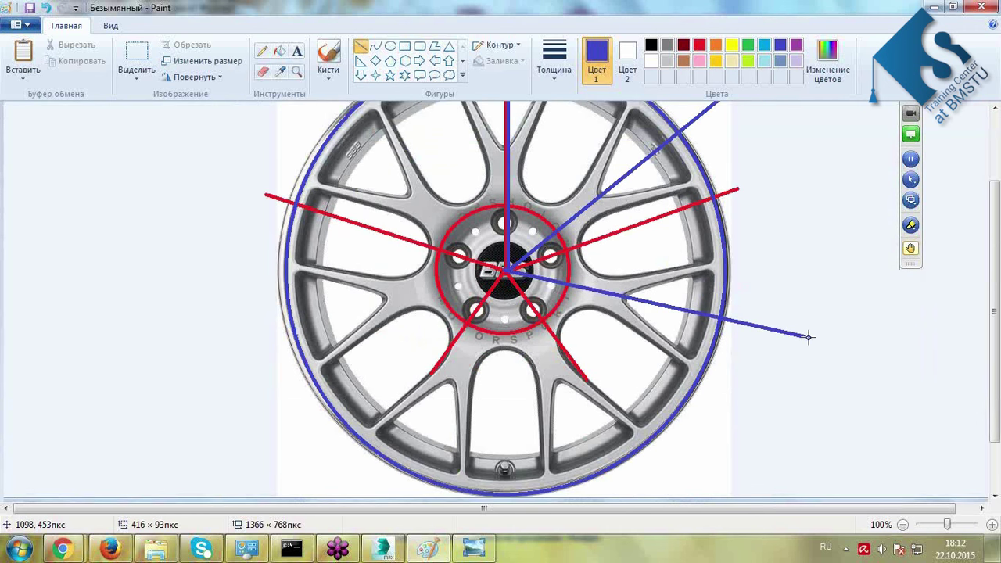
mouse_move(507, 273)
mouse_down()
mouse_move(566, 425)
mouse_move(615, 499)
mouse_up()
click(516, 365)
mouse_move(507, 272)
mouse_down()
mouse_move(409, 501)
mouse_move(395, 501)
mouse_up()
mouse_move(502, 272)
mouse_down()
mouse_move(295, 308)
mouse_move(243, 335)
mouse_up()
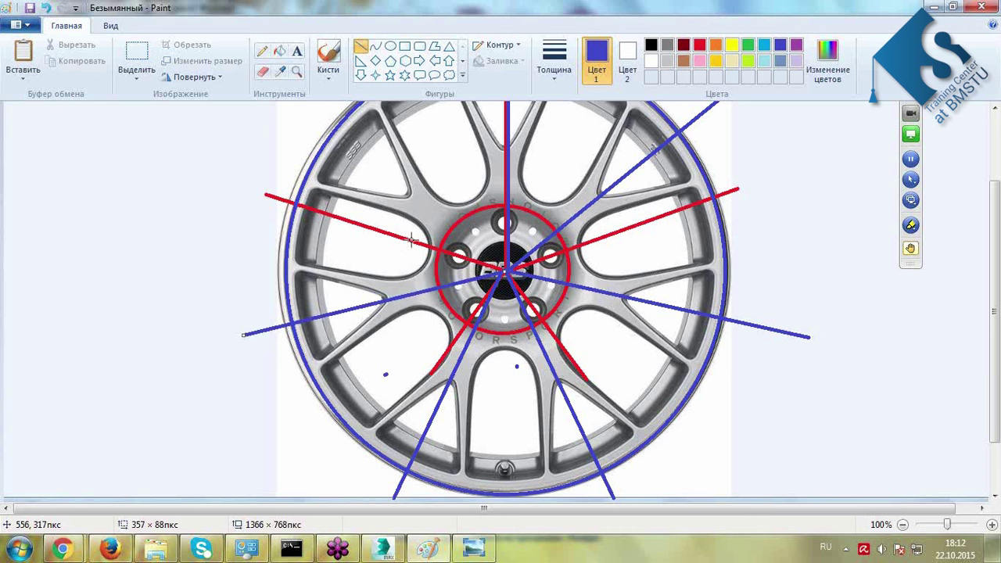
scroll(408, 269, up, 3)
drag(505, 372, 295, 209)
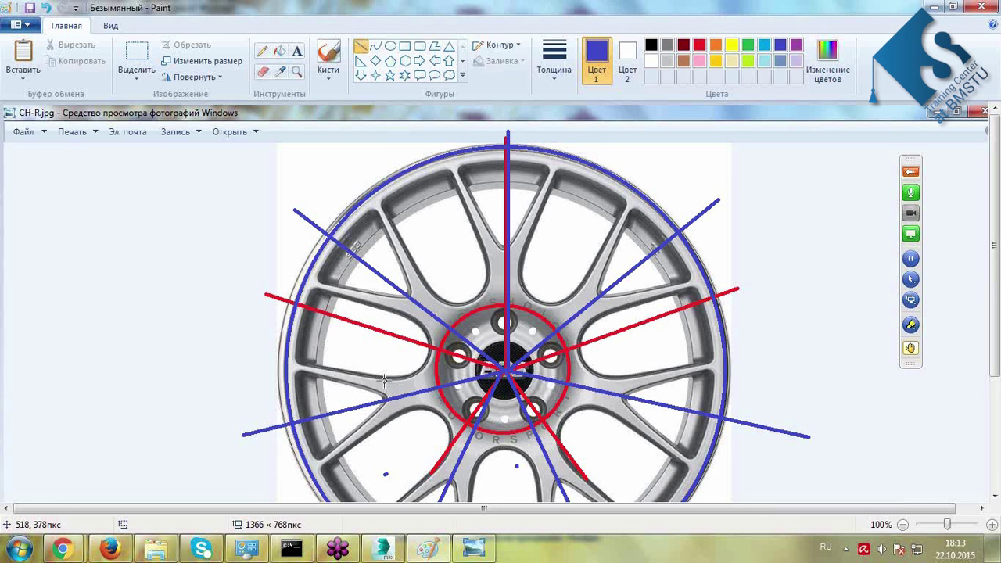
Divide 360 by 7 in Calculator to get the angle between spokes, and close Calculator.
key(super)
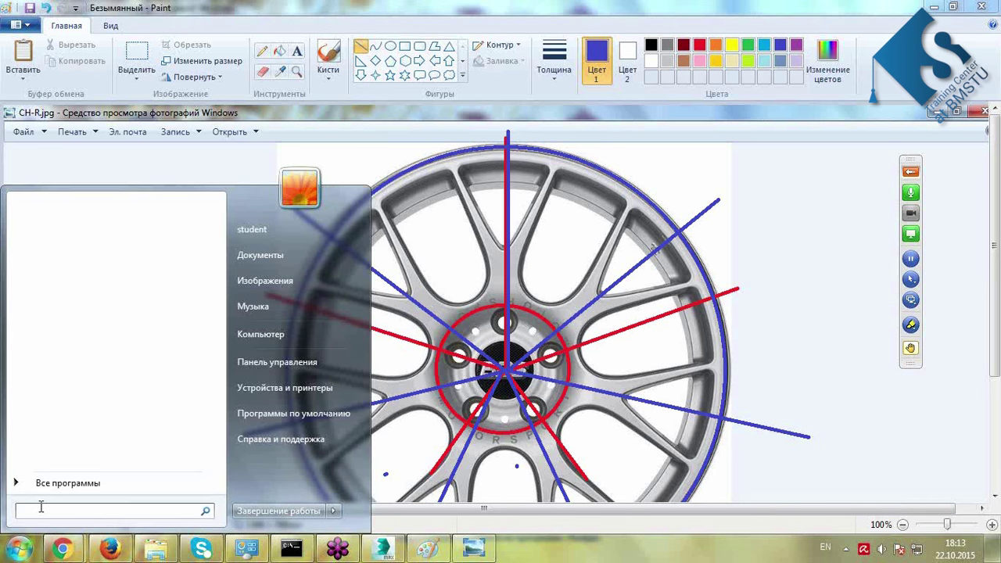
text(calc)
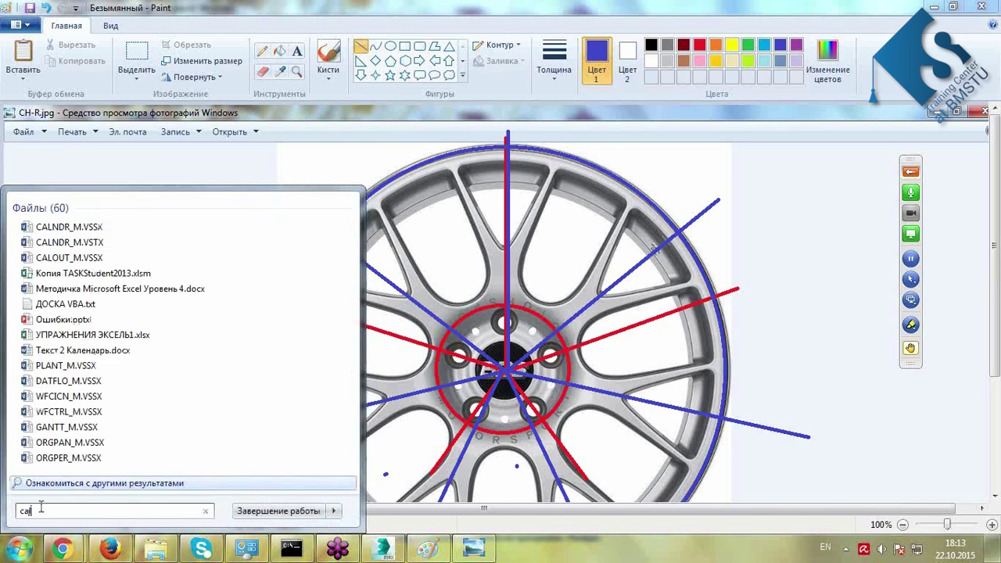
key(Return)
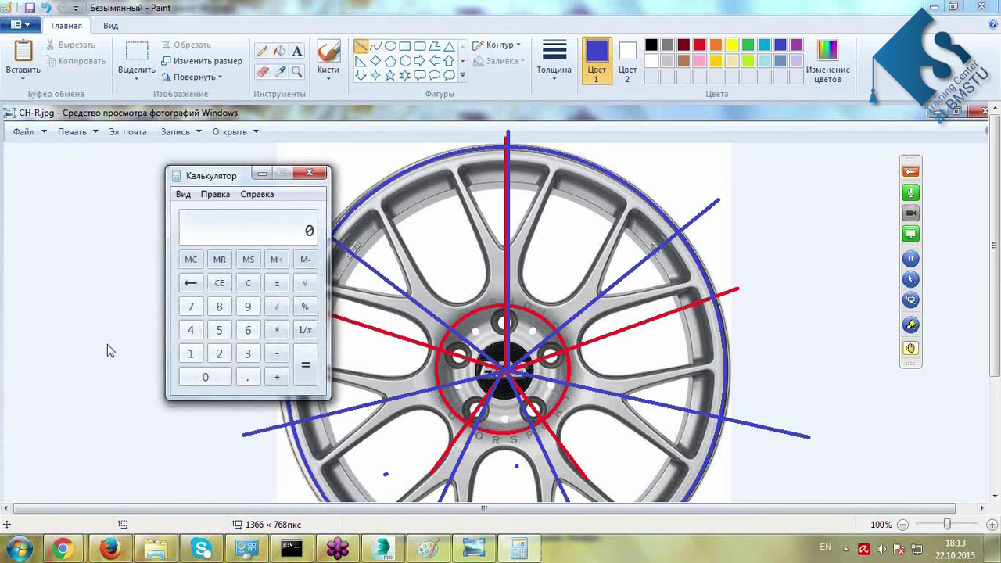
text(36)
click(222, 376)
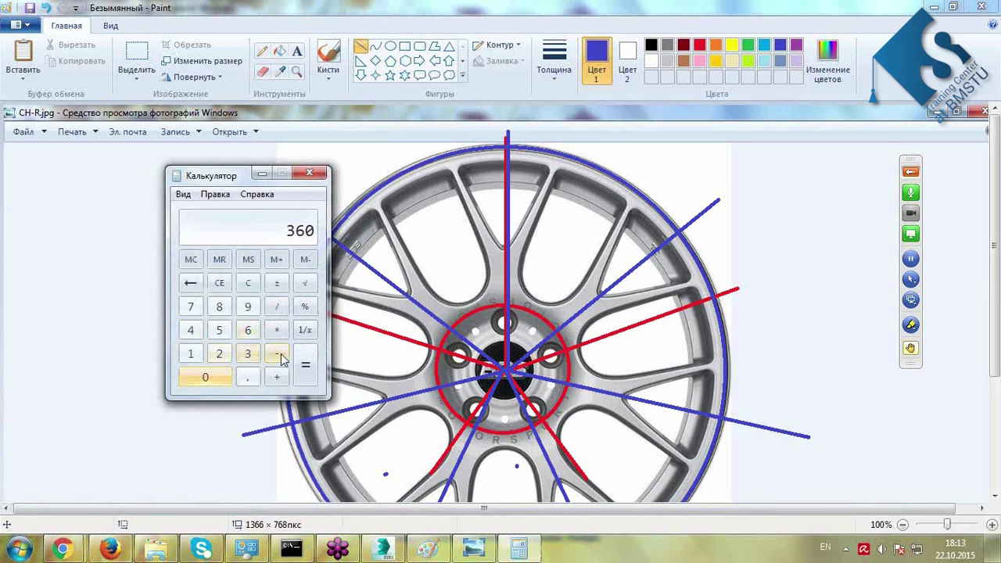
click(277, 306)
click(191, 308)
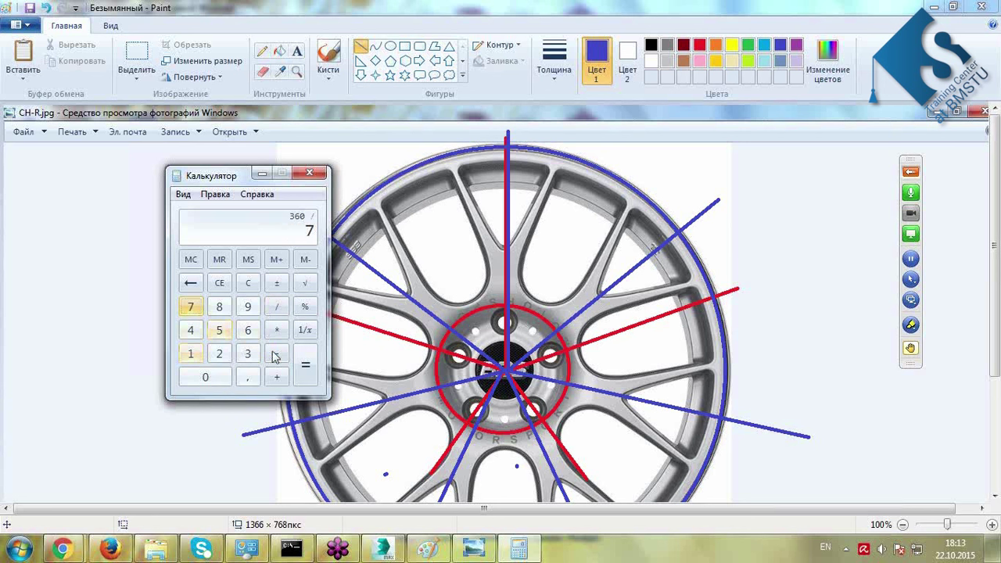
click(305, 366)
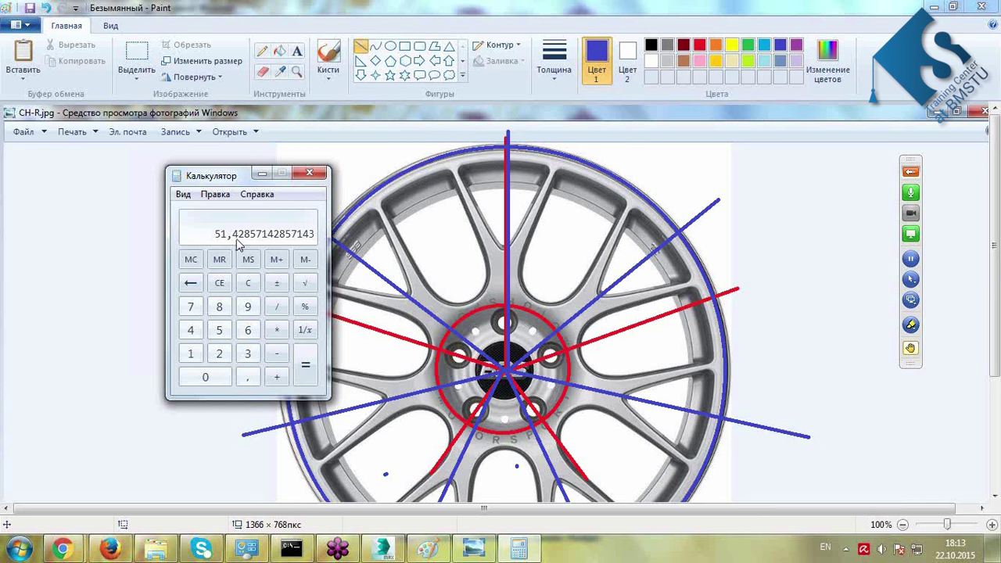
click(310, 173)
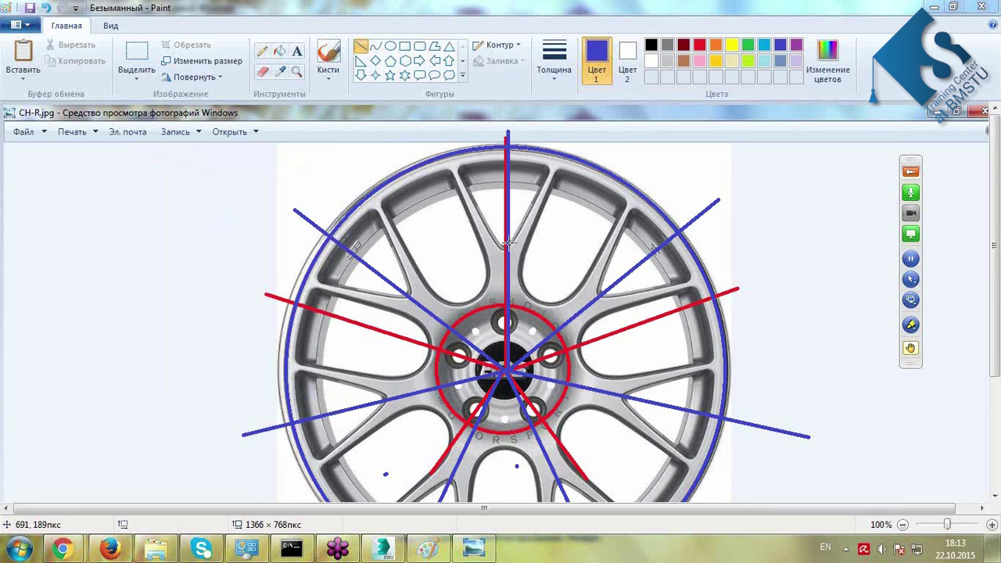
click(496, 10)
scroll(533, 226, down, 3)
scroll(527, 254, up, 3)
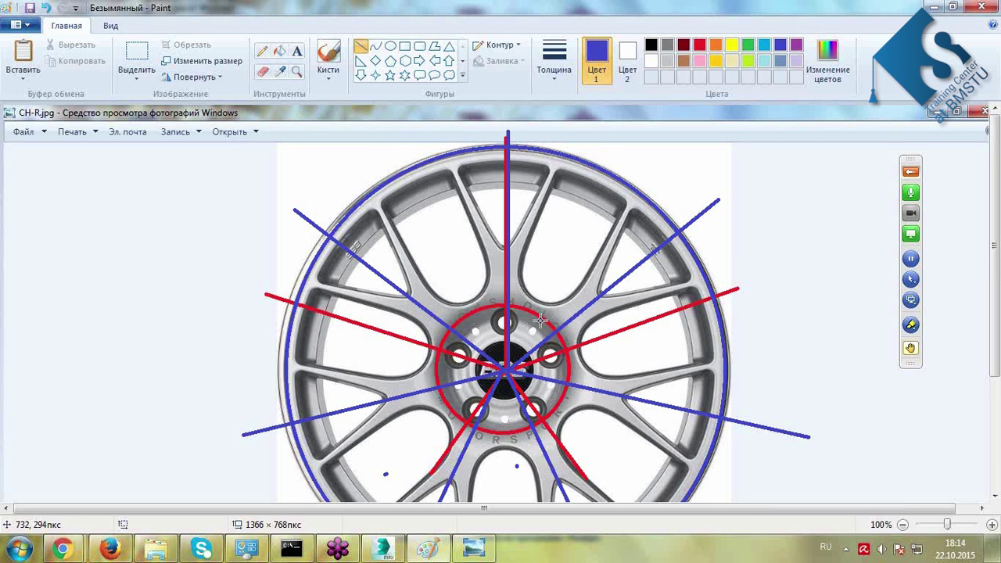
Handwrite "7x5" with the Pencil in the blank area beside the wheel.
click(262, 51)
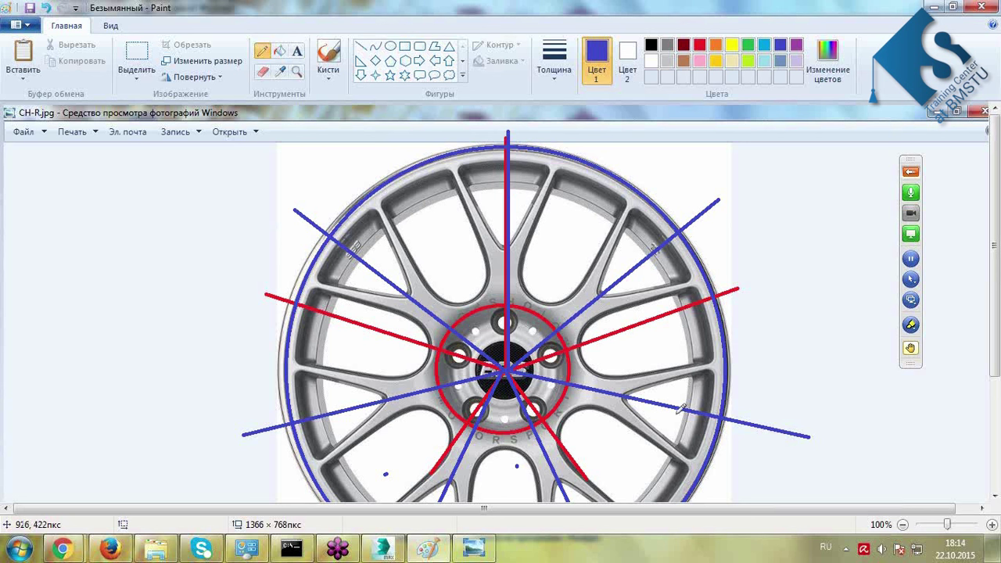
mouse_move(84, 245)
mouse_down()
mouse_move(117, 232)
mouse_move(129, 272)
mouse_move(142, 249)
mouse_up()
mouse_move(153, 222)
mouse_down()
mouse_move(155, 264)
mouse_move(166, 255)
mouse_up()
mouse_move(178, 210)
mouse_down()
mouse_move(198, 222)
mouse_move(185, 248)
mouse_move(206, 195)
mouse_up()
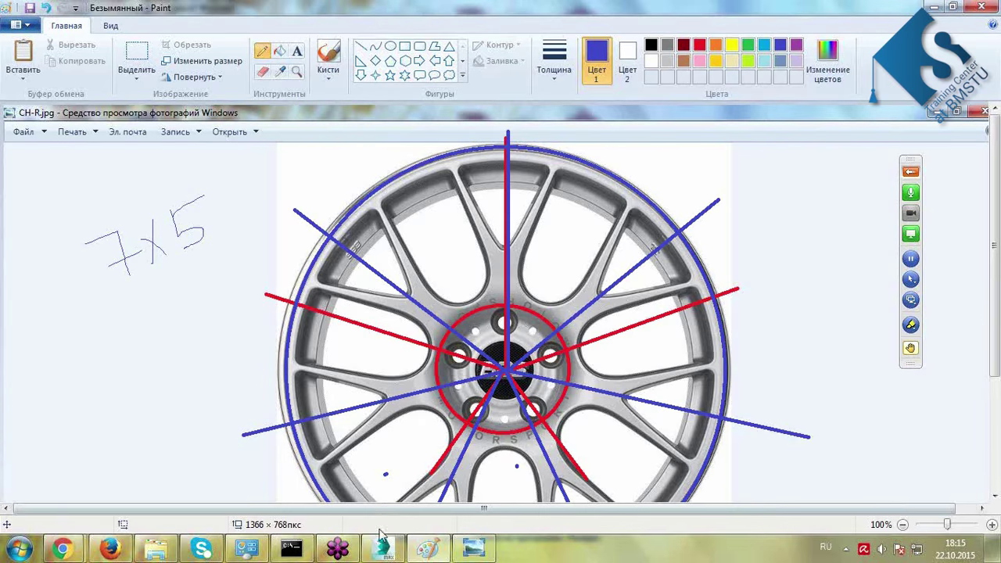
View the Seminar 5 folder's reference photos: CH-R.jpg, the 17-BBS Hyper Black rim and the green project-garage car.
click(159, 552)
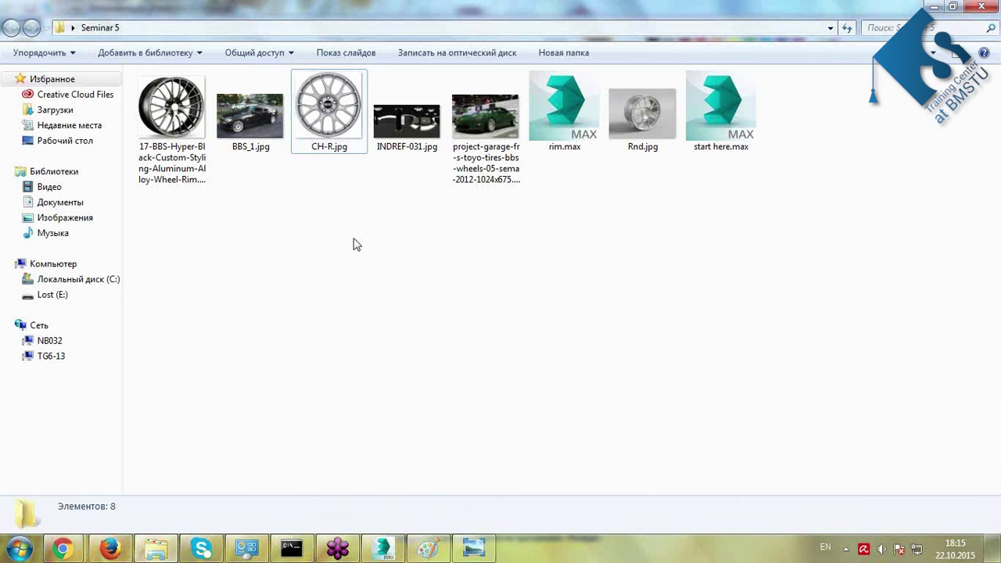
click(334, 151)
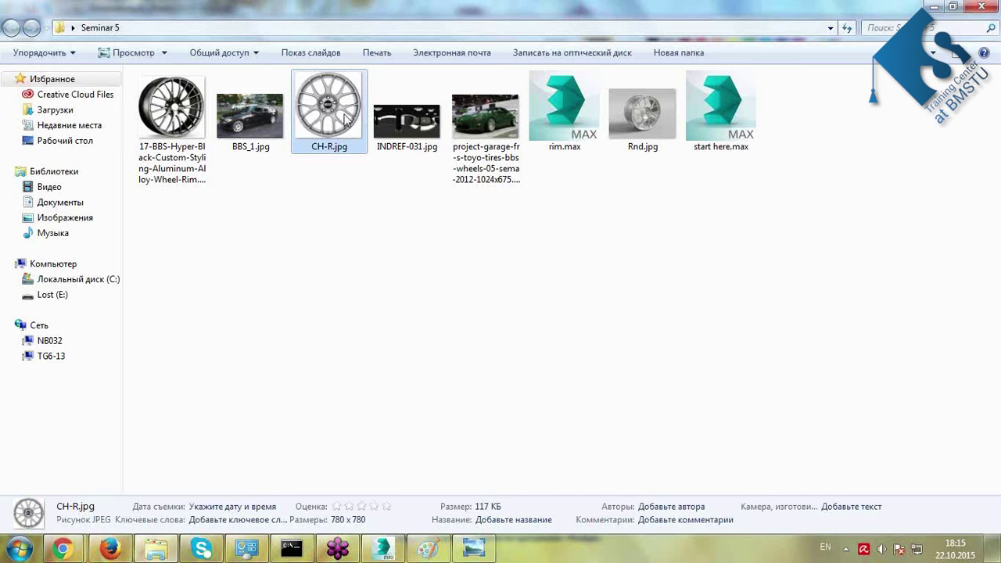
double_click(324, 112)
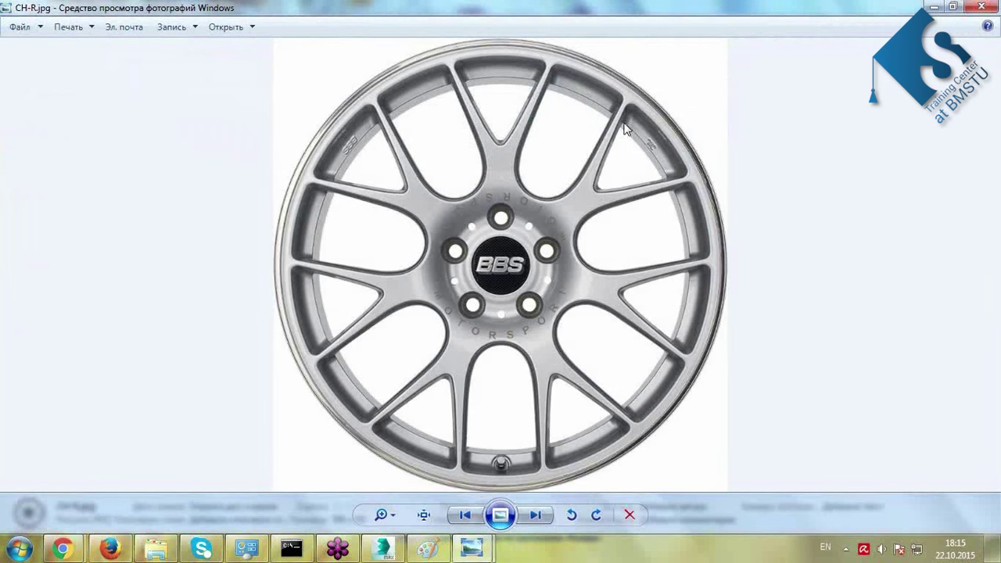
click(982, 7)
double_click(172, 109)
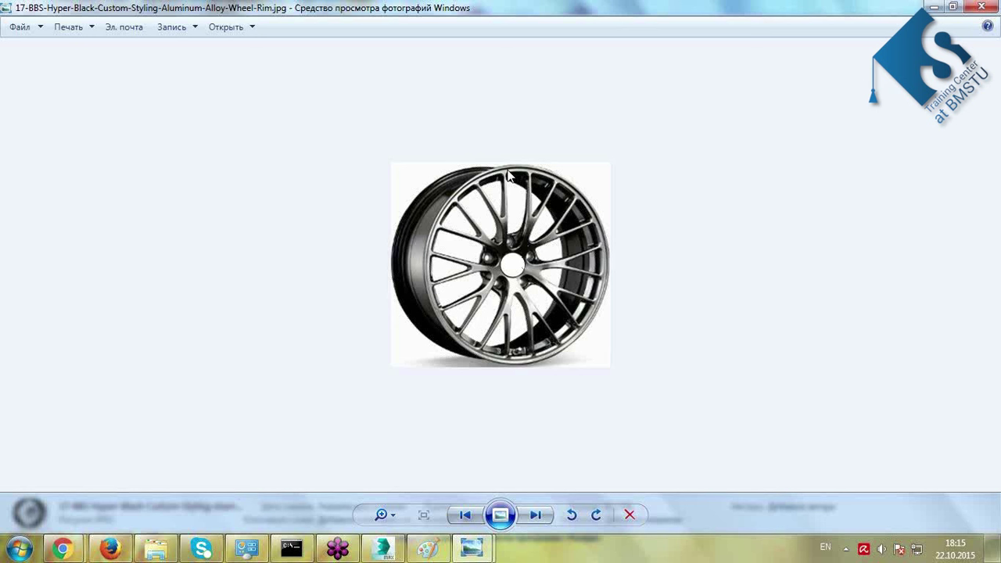
click(980, 8)
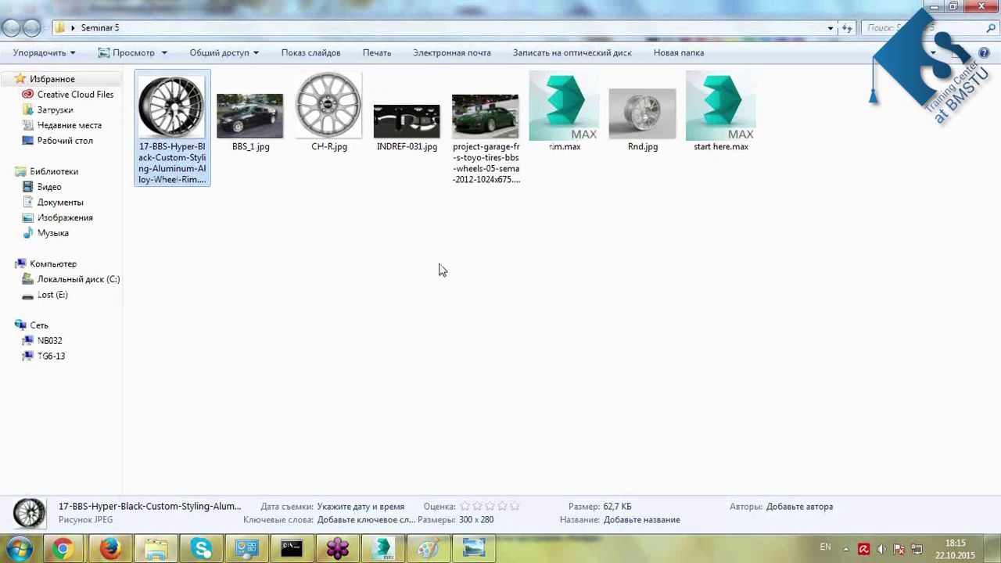
double_click(485, 117)
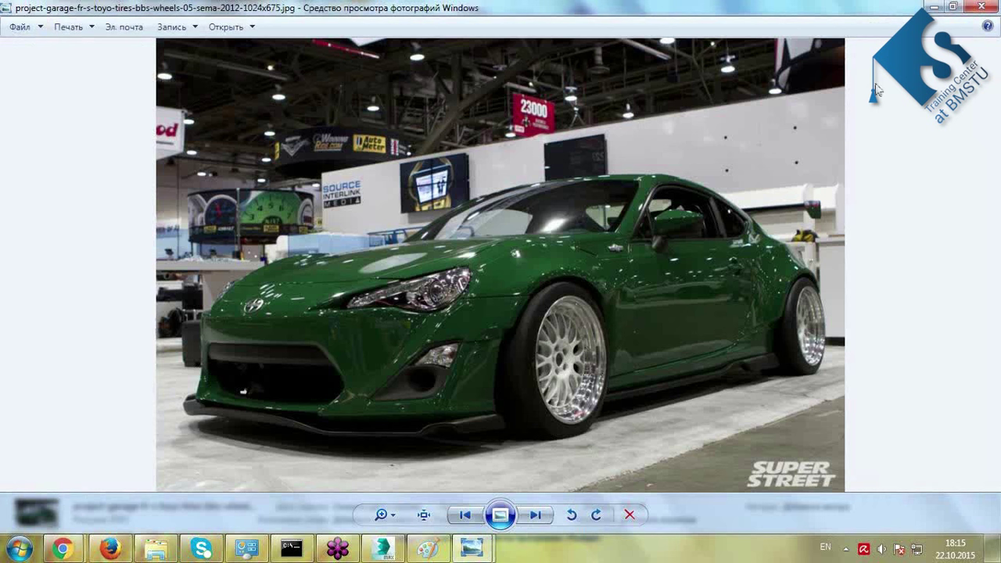
View the silver rim render Rnd.jpg from the Seminar 5 folder and close it.
click(982, 7)
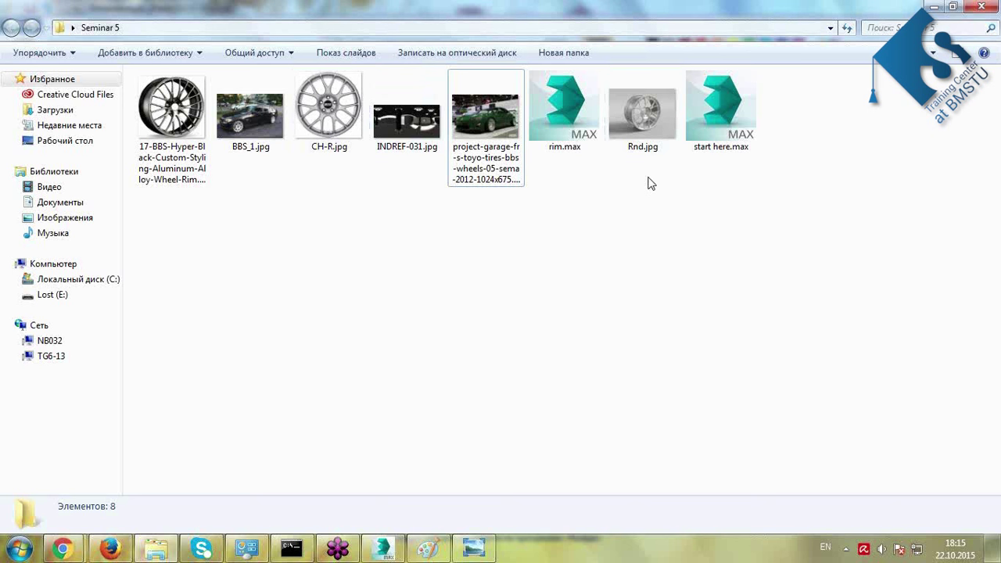
click(640, 122)
double_click(640, 121)
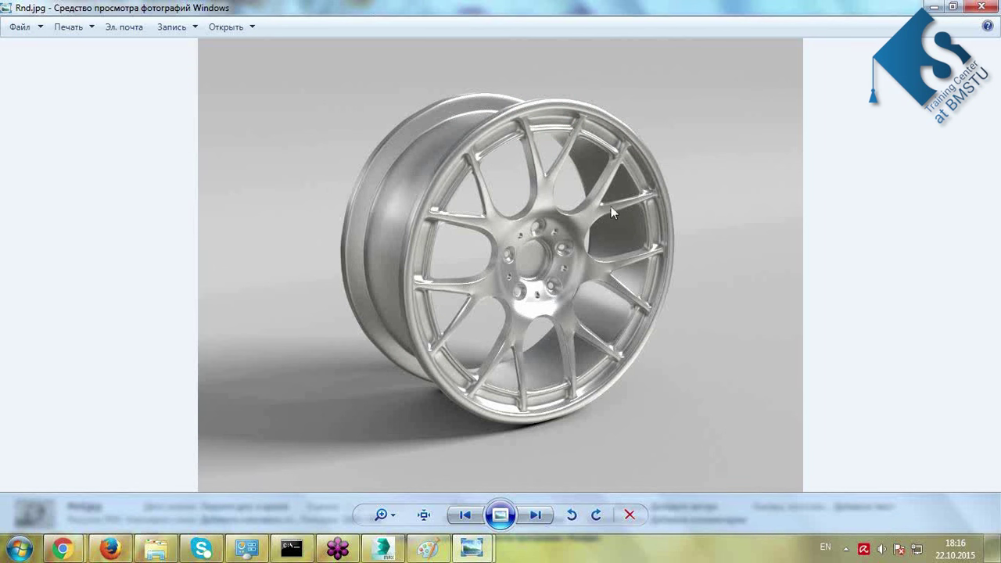
click(982, 7)
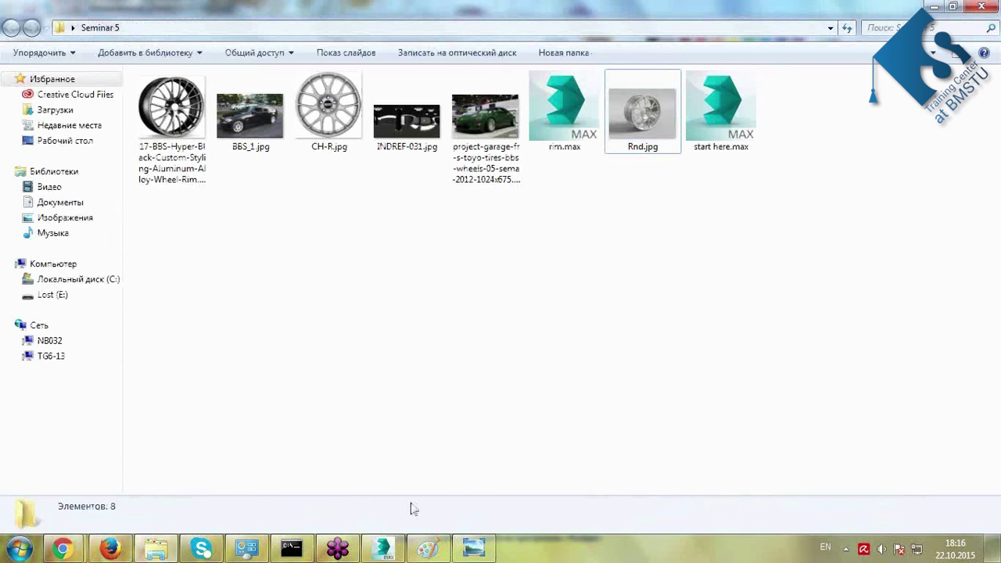
Switch to 3ds Max and open start here.max from the Seminar 5 folder, adopting the file's gamma and LUT settings.
click(383, 550)
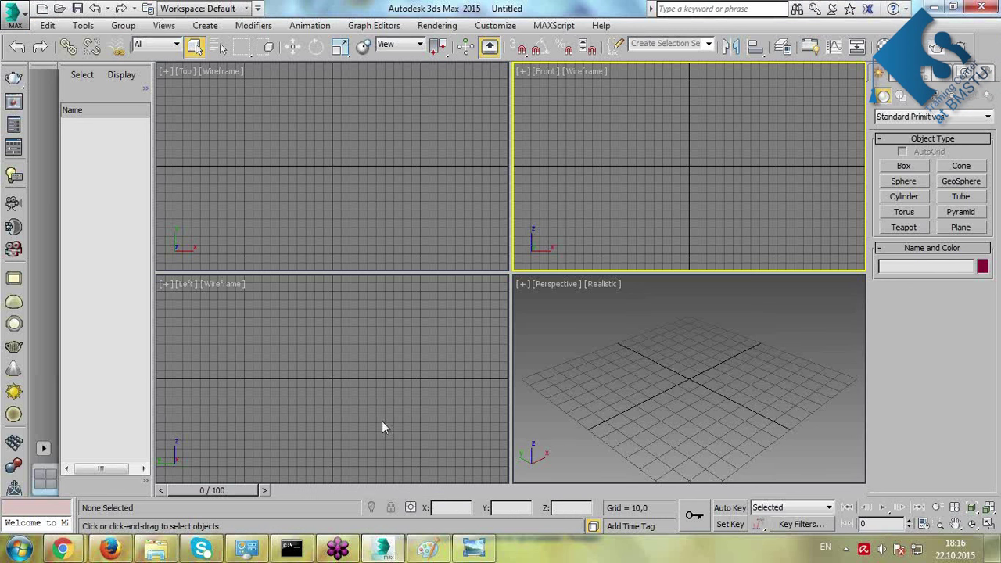
click(382, 550)
drag(721, 113, 567, 359)
click(591, 368)
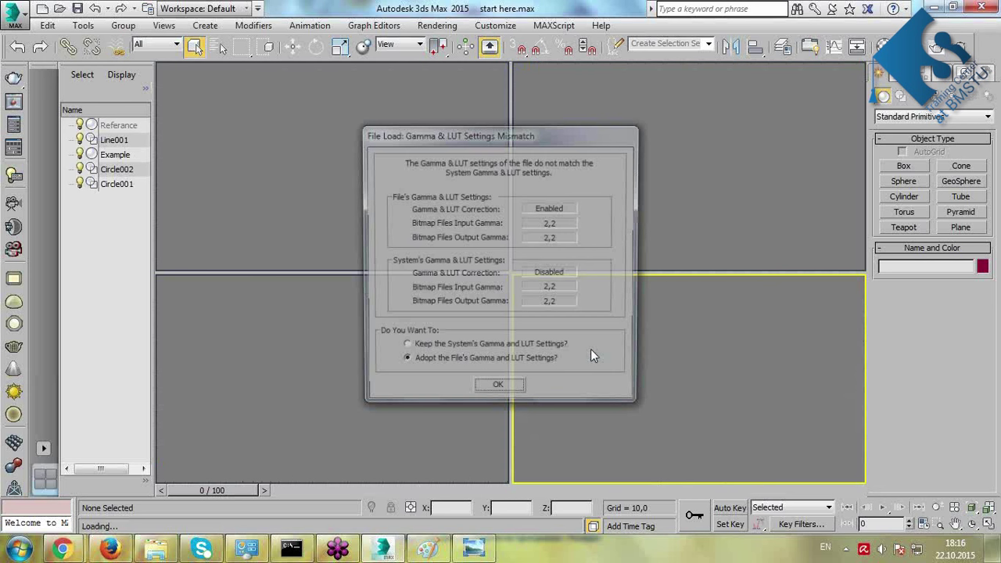
click(520, 389)
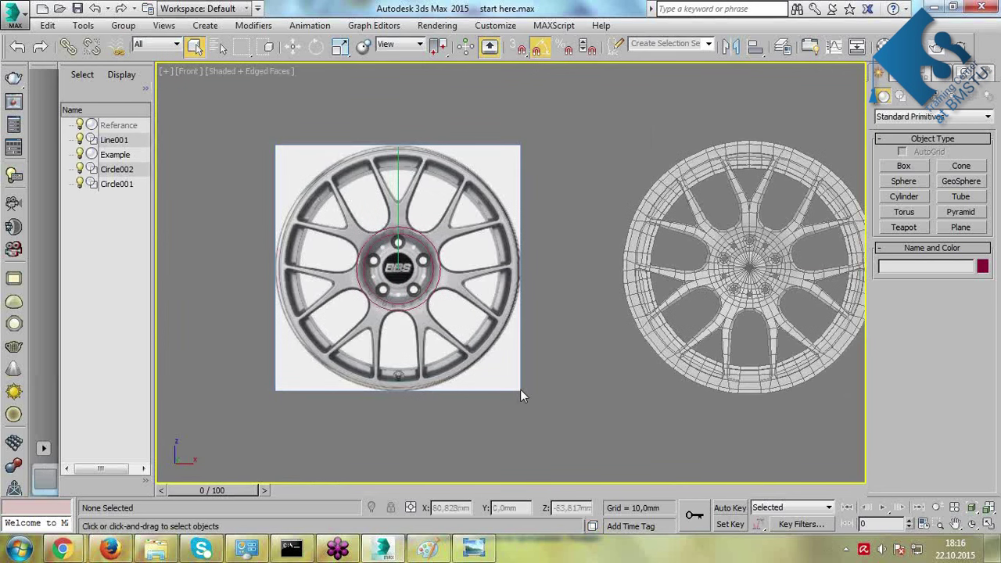
Examine the BBS reference image and the finished example wheel in the Front and Perspective views.
middle_drag(461, 255, 475, 261)
scroll(474, 261, up, 2)
scroll(368, 250, down, 2)
middle_drag(333, 231, 453, 212)
scroll(454, 212, up, 2)
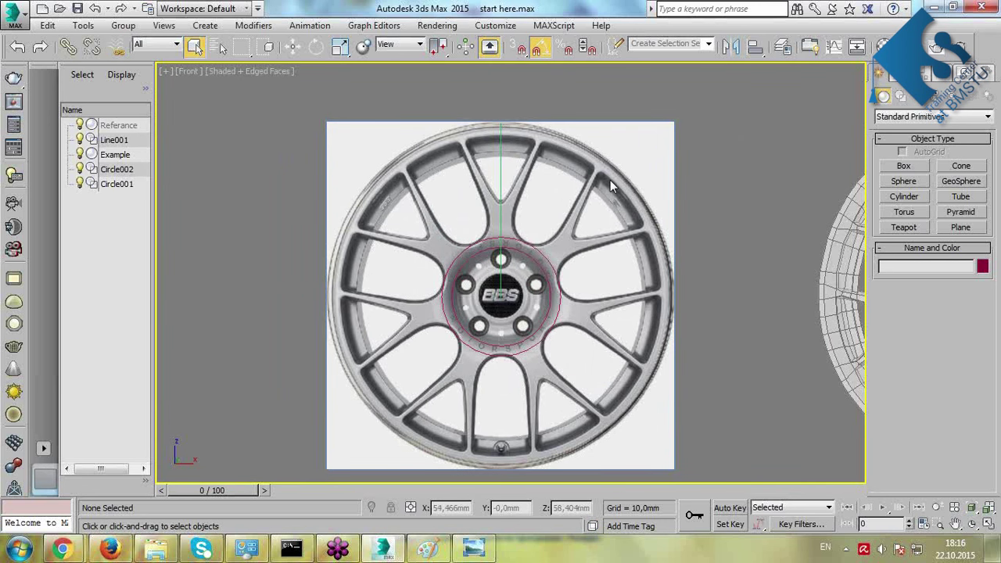
scroll(567, 187, down, 2)
key(alt+w)
click(667, 392)
alt+middle_drag(667, 391, 712, 425)
key(shift+z)
key(z)
alt+middle_drag(666, 402, 626, 313)
key(alt+w)
Select the Example wheel in the Perspective view and show its edged faces to inspect the mesh.
click(649, 258)
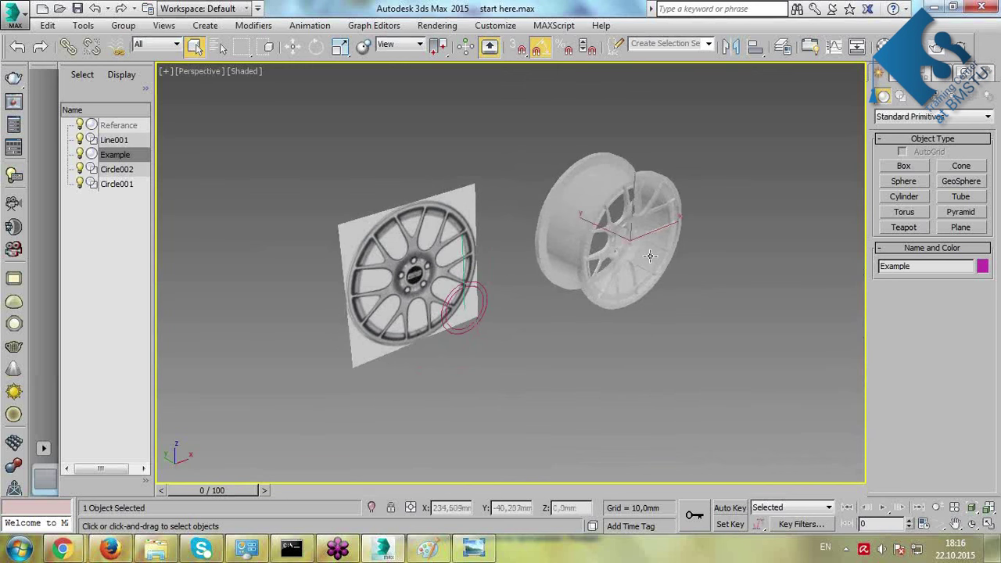
alt+middle_drag(614, 188, 550, 149)
key(F4)
scroll(612, 199, up, 4)
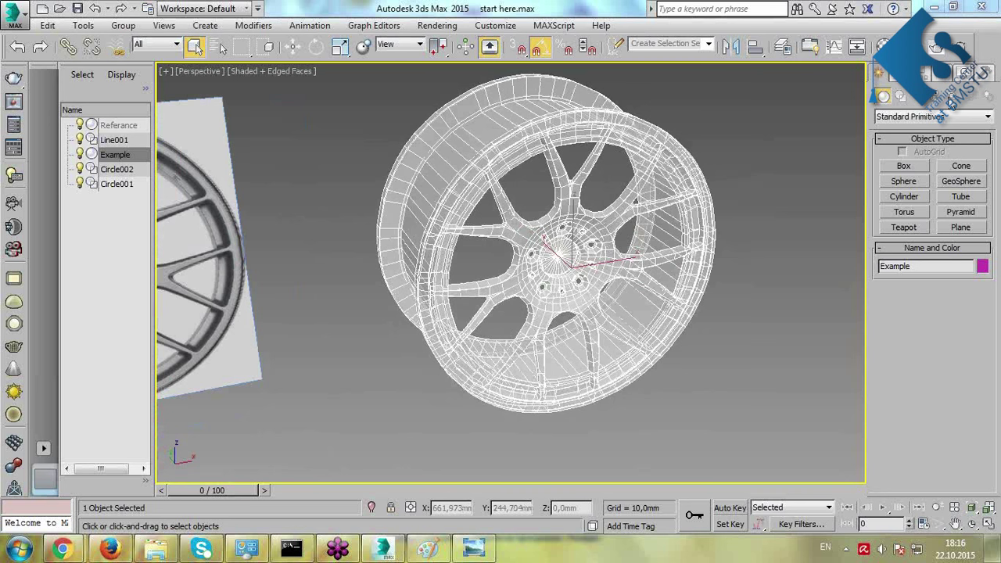
Turn on the Example wheel's TurboSmooth modifier and hide the edges to inspect the smoothed surface.
click(901, 74)
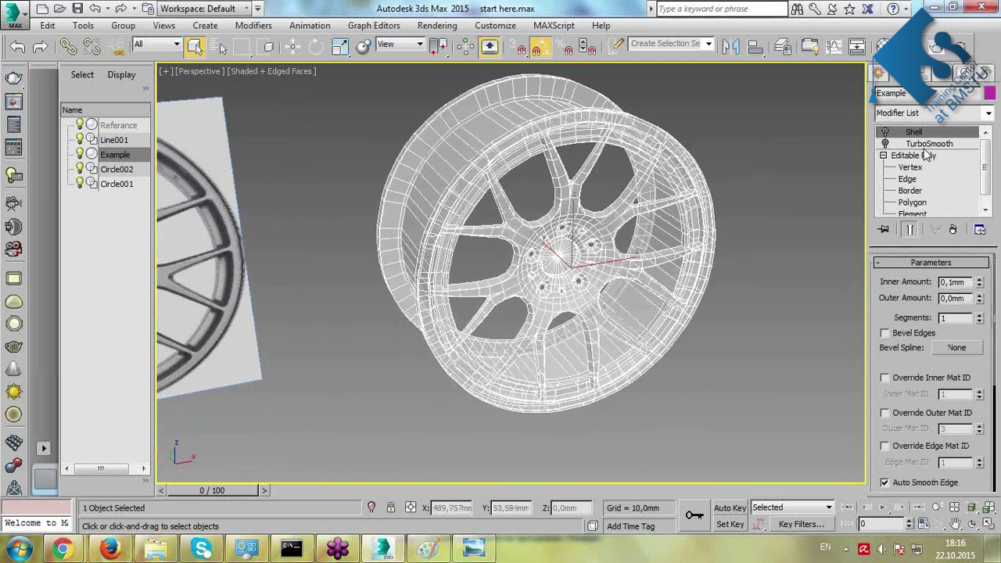
click(885, 144)
click(766, 327)
mouse_move(606, 313)
alt+middle_down()
mouse_move(594, 316)
mouse_move(608, 295)
mouse_move(565, 283)
mouse_move(561, 295)
mouse_move(609, 319)
alt+middle_up()
key(F4)
click(569, 278)
alt+middle_drag(689, 306, 623, 305)
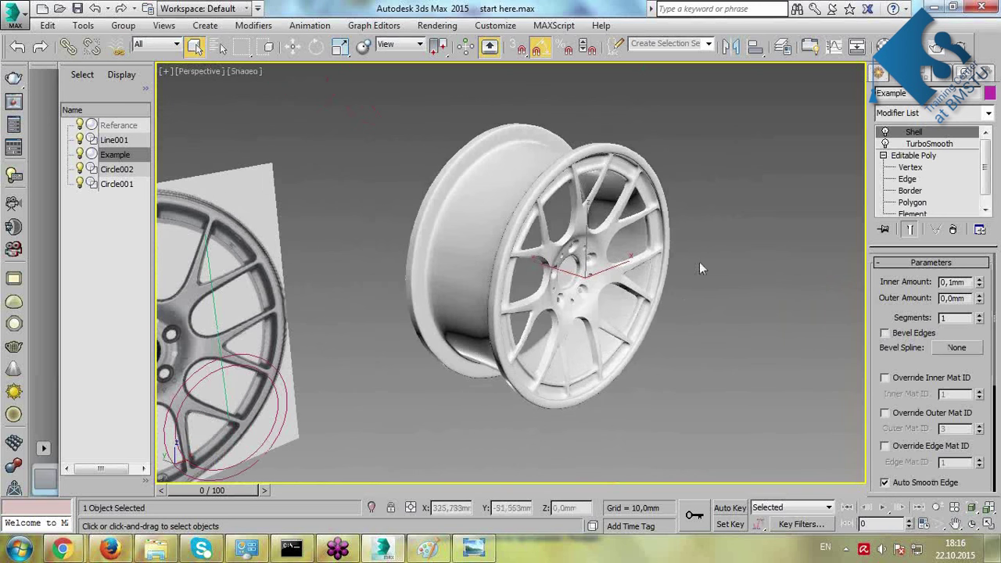
alt+middle_drag(701, 269, 695, 248)
Switch off the Example wheel's Shell and TurboSmooth modifiers, and move the wheel slightly farther from the reference image along X.
click(741, 228)
middle_drag(526, 257, 647, 199)
scroll(604, 209, down, 3)
click(604, 209)
key(shift+z)
key(shift+z)
key(shift+z)
click(885, 132)
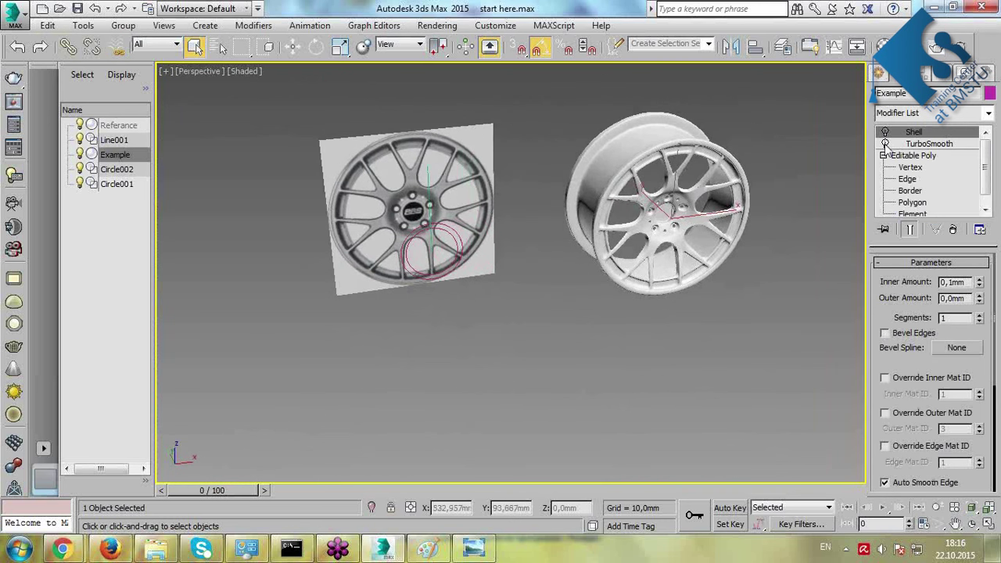
click(885, 144)
key(w)
drag(701, 215, 721, 213)
click(548, 246)
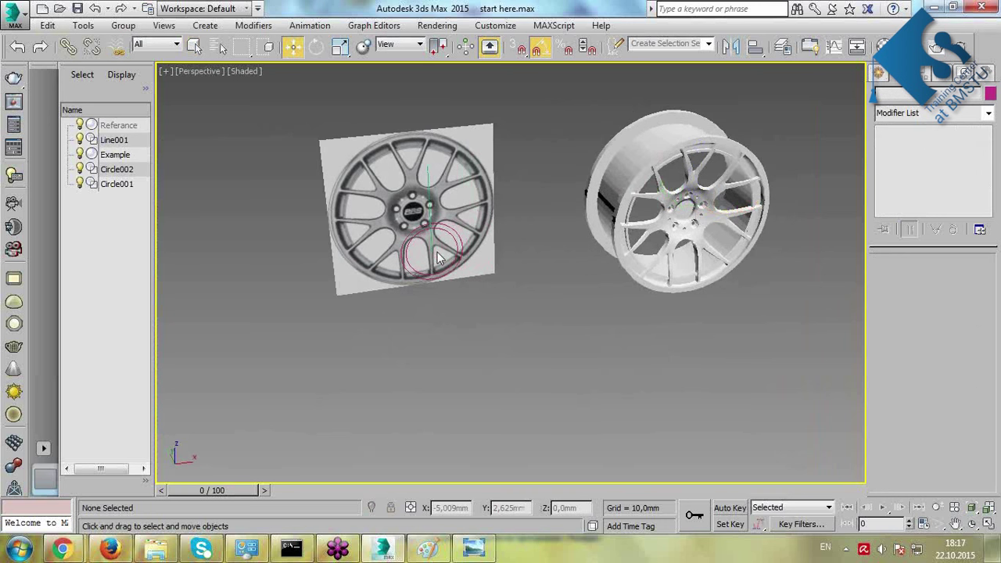
Examine the reference image plane with its guide line and circles from an angle in the Perspective view.
alt+middle_drag(382, 244, 438, 251)
scroll(527, 238, up, 2)
scroll(526, 206, up, 3)
key(shift+z)
key(shift+z)
key(shift+z)
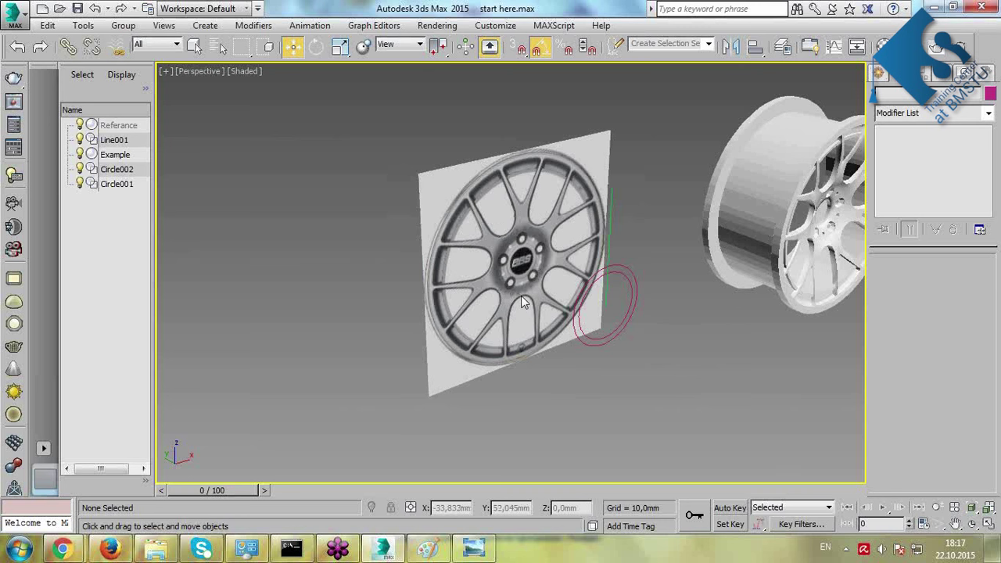
alt+middle_drag(459, 151, 429, 158)
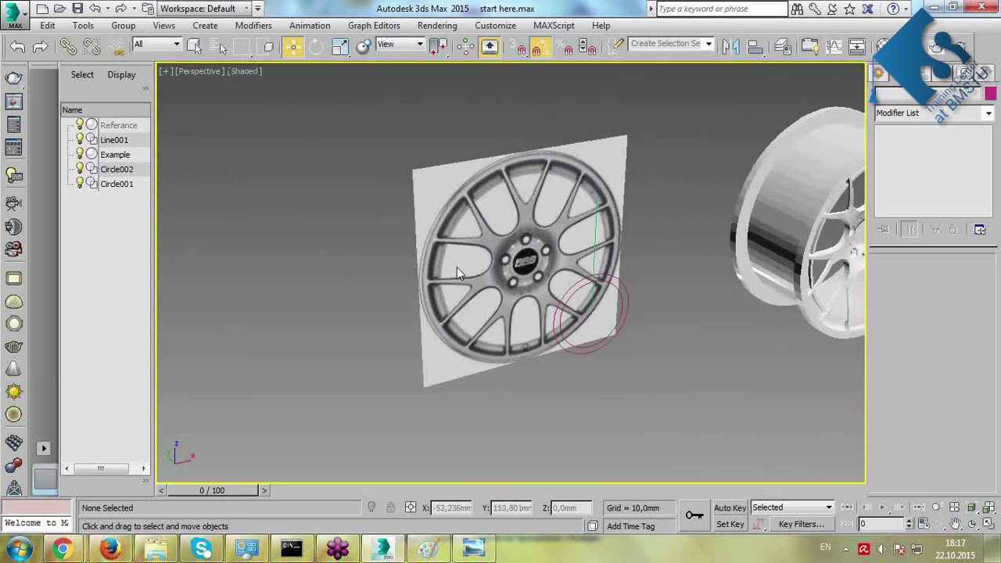
Examine the reference wheel's hub, bolt holes and spokes against the guide circles and vertical line in the Front view.
key(alt+w)
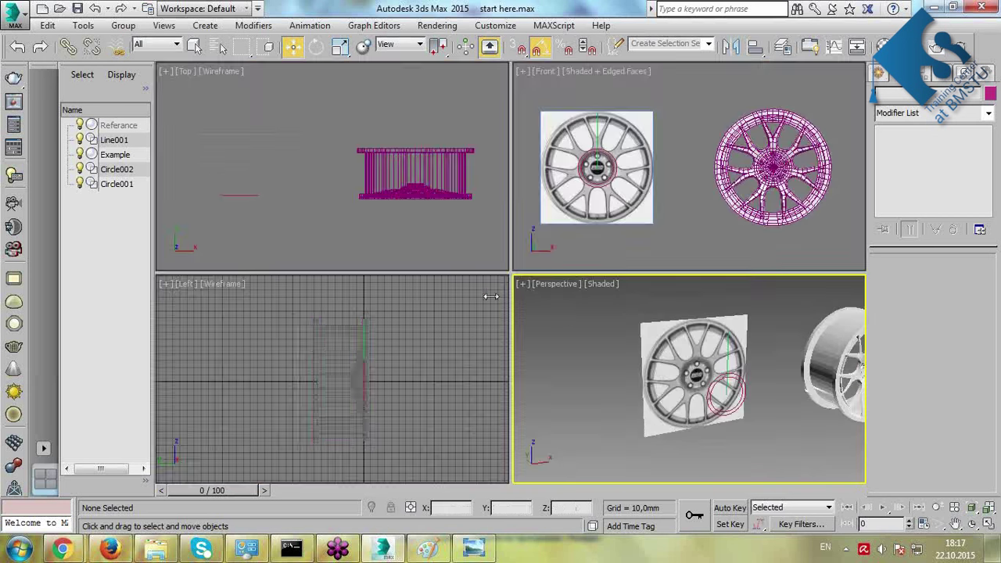
click(607, 200)
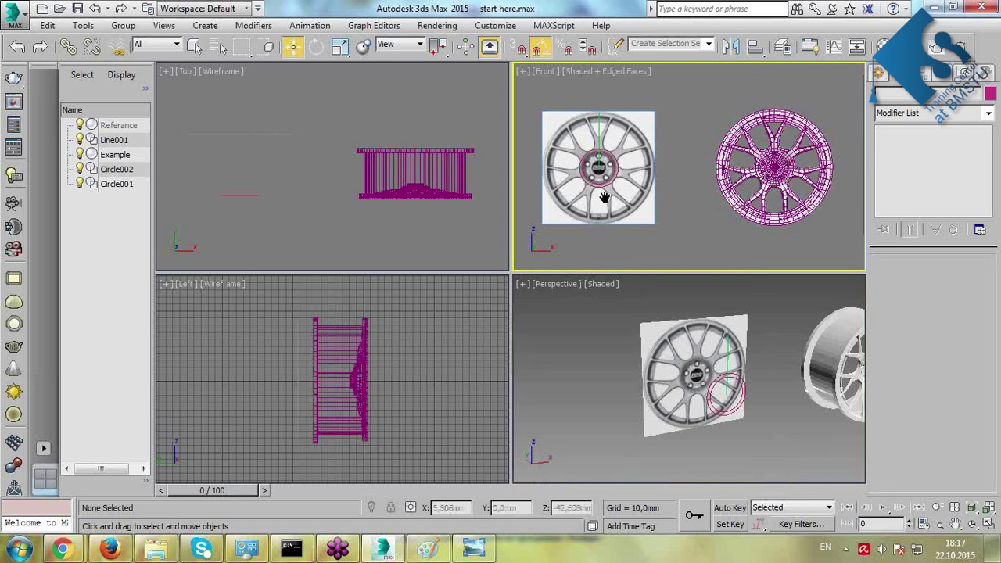
key(alt+w)
middle_drag(425, 244, 563, 251)
scroll(556, 217, up, 2)
scroll(563, 253, up, 2)
scroll(567, 244, down, 3)
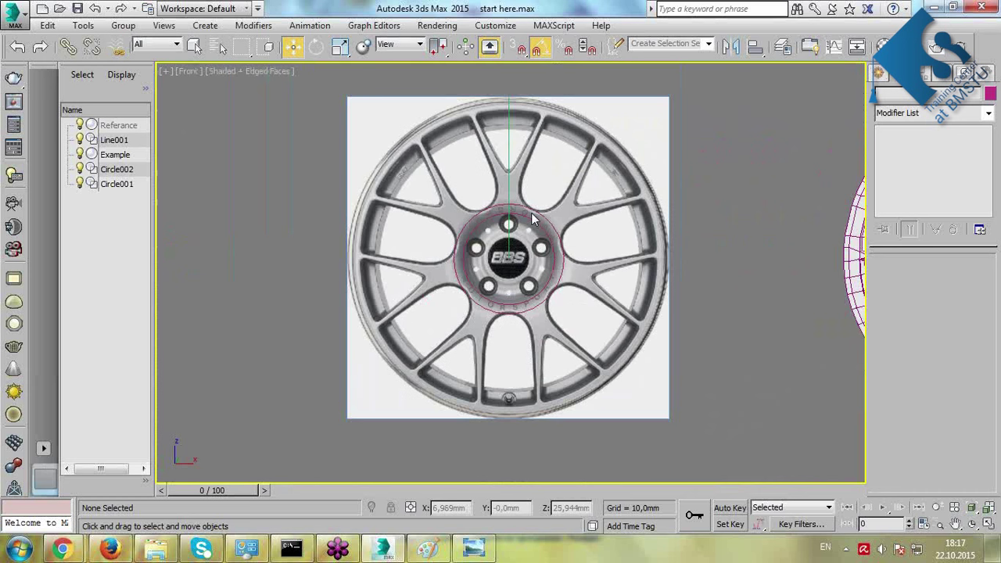
scroll(532, 219, up, 3)
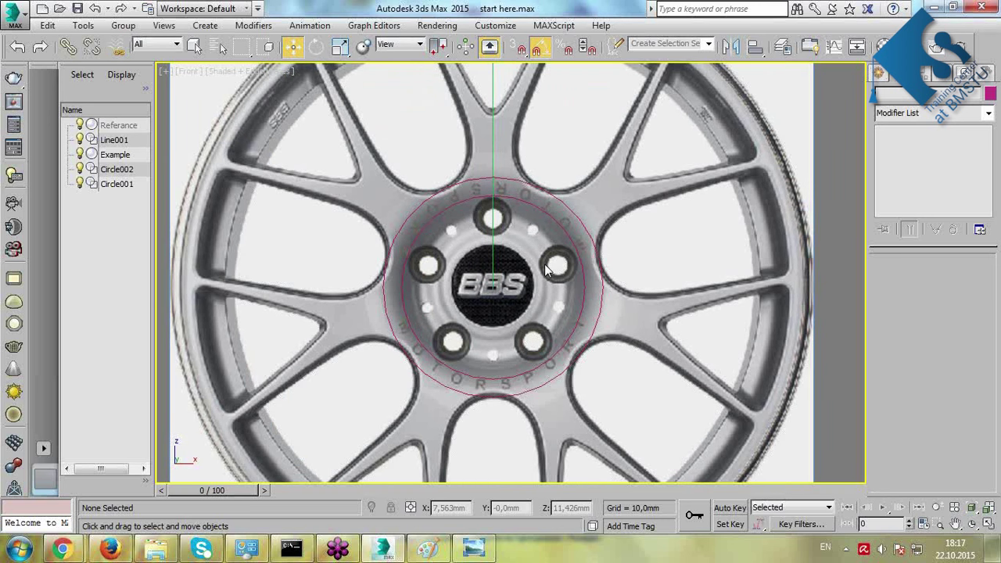
middle_drag(485, 218, 488, 220)
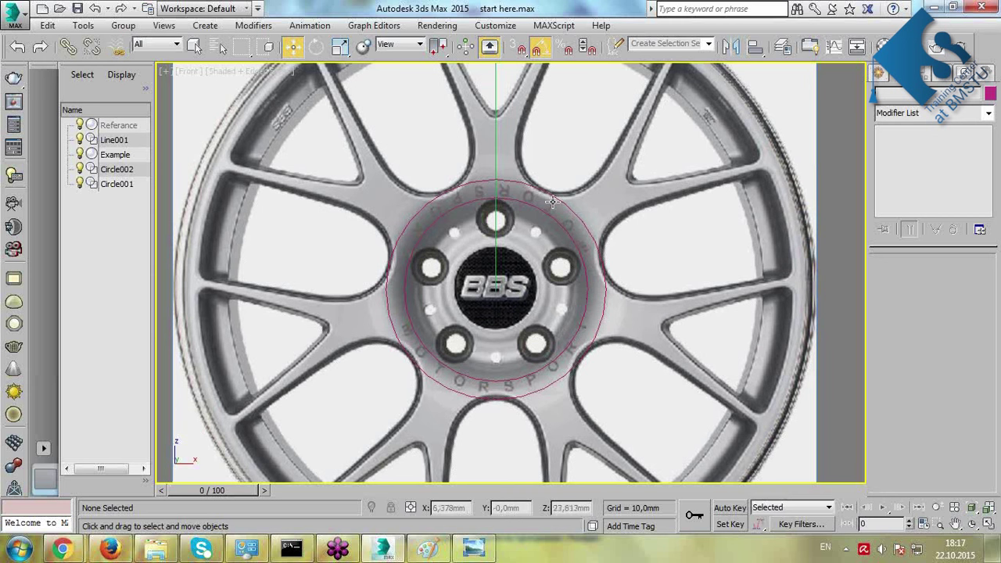
scroll(553, 202, down, 3)
scroll(534, 253, up, 3)
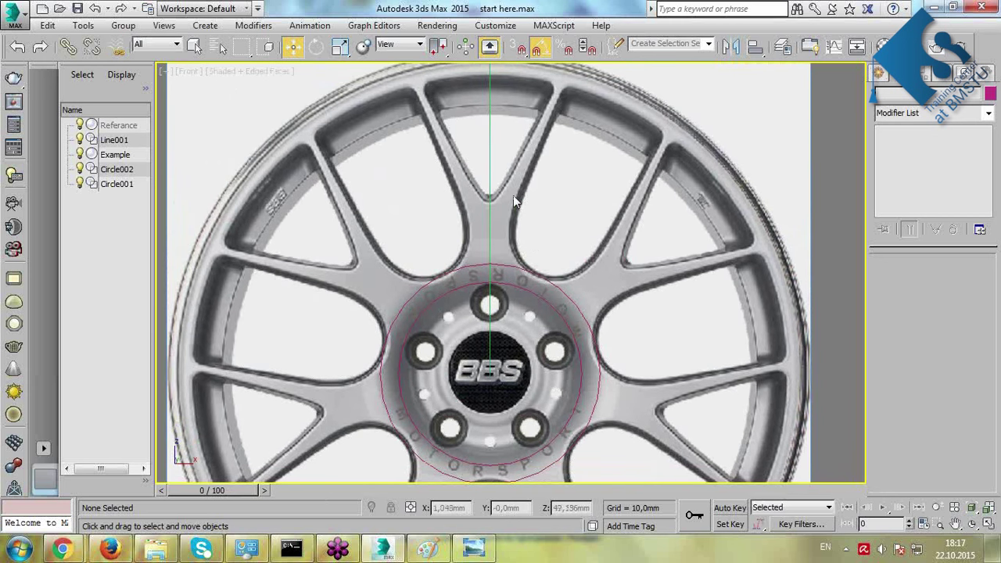
scroll(513, 195, down, 2)
scroll(524, 233, up, 2)
scroll(534, 198, down, 2)
middle_drag(527, 278, 530, 232)
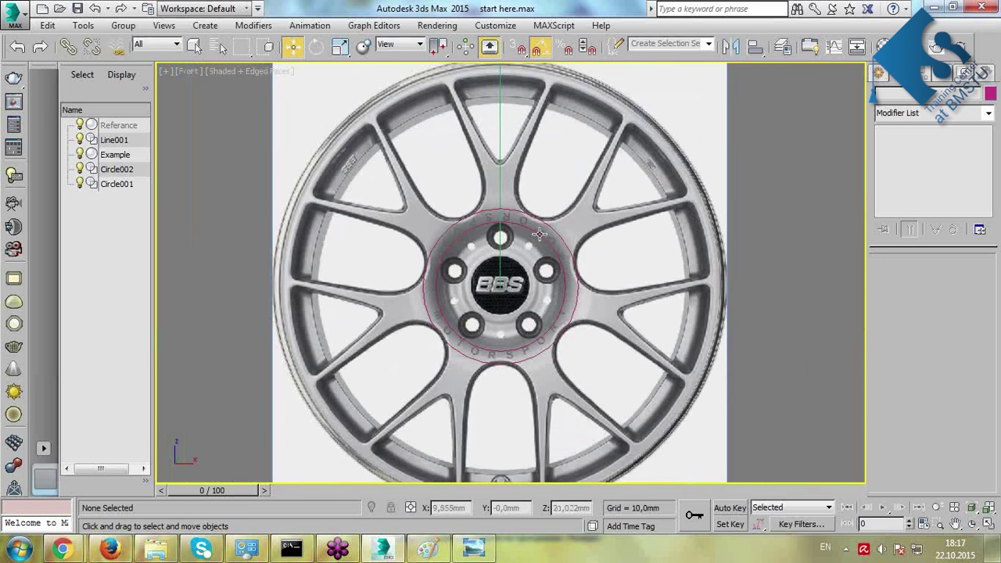
Check the inner guide circle around the bolt holes and compare it with the surrounding spokes.
click(539, 233)
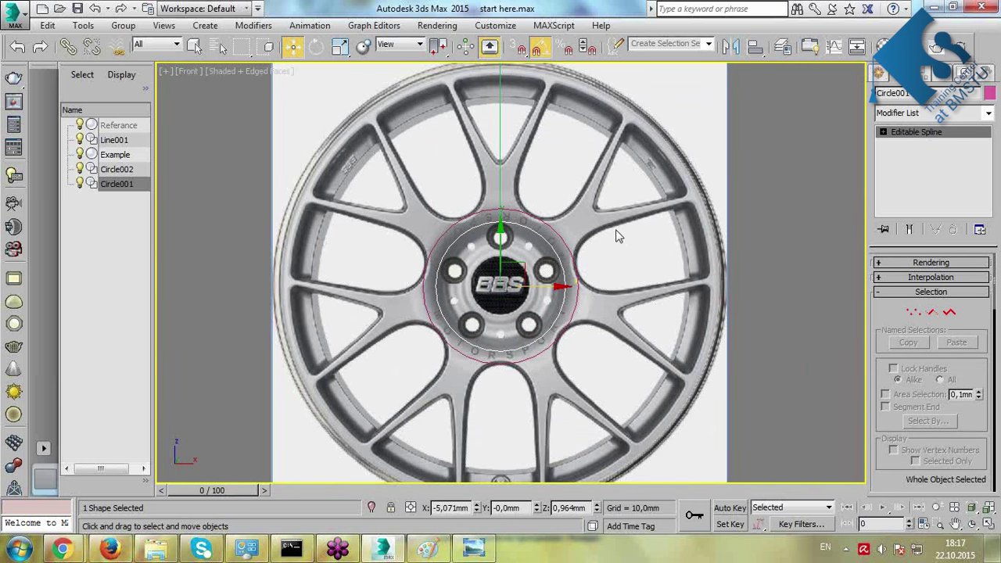
click(479, 150)
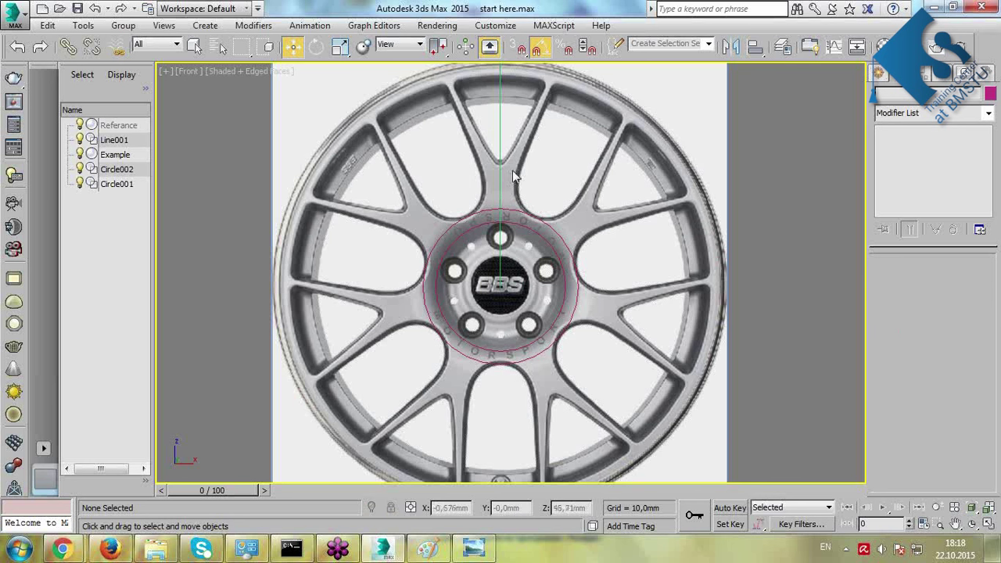
click(548, 251)
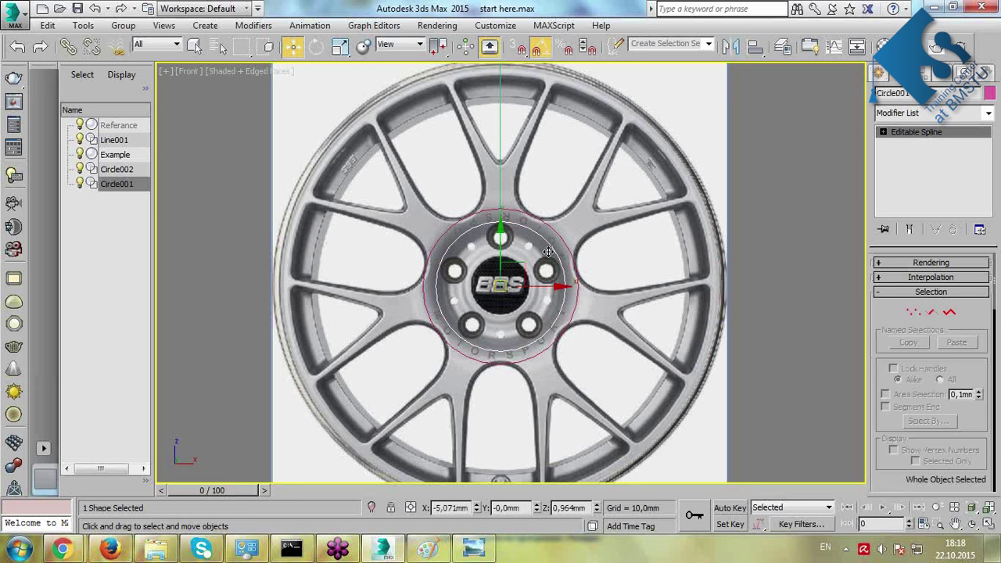
click(579, 207)
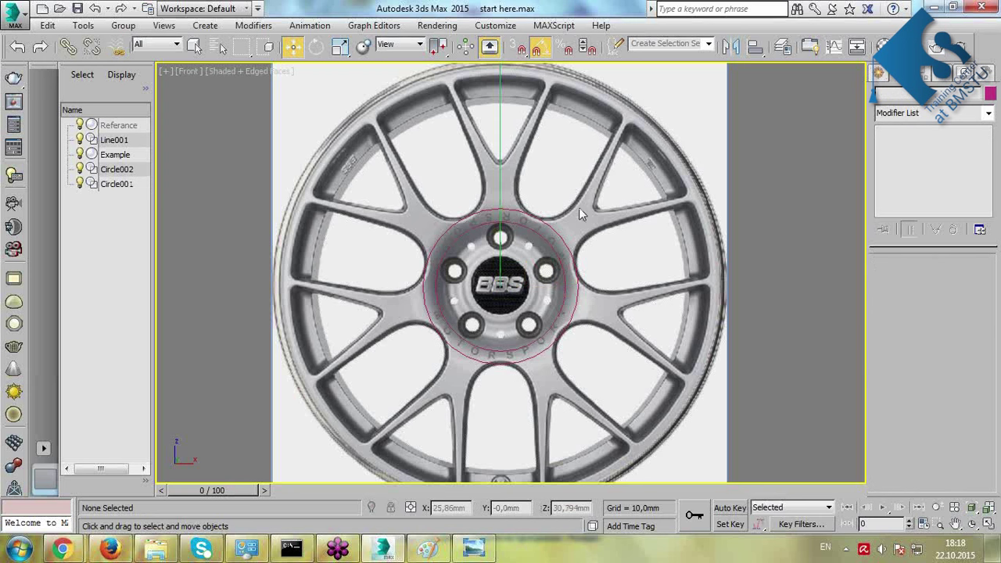
middle_drag(579, 207, 553, 224)
scroll(570, 210, up, 2)
scroll(451, 143, down, 2)
middle_drag(443, 128, 465, 154)
scroll(462, 130, down, 2)
scroll(449, 230, up, 2)
scroll(451, 230, down, 2)
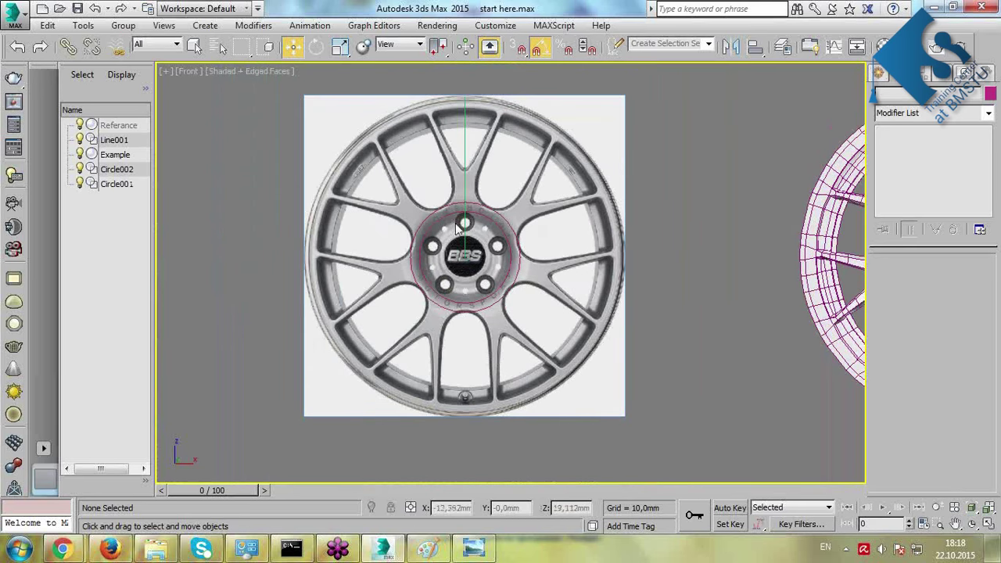
scroll(460, 226, down, 1)
scroll(463, 226, up, 1)
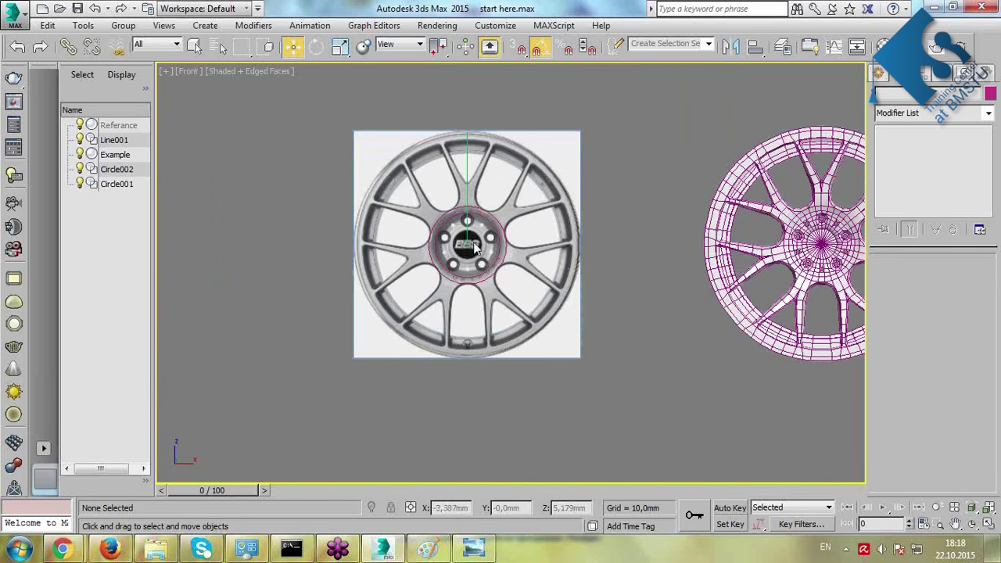
Create a cylinder in the Front view from the hub centre out to the rim's outer edge, about half its diameter deep.
scroll(477, 278, up, 3)
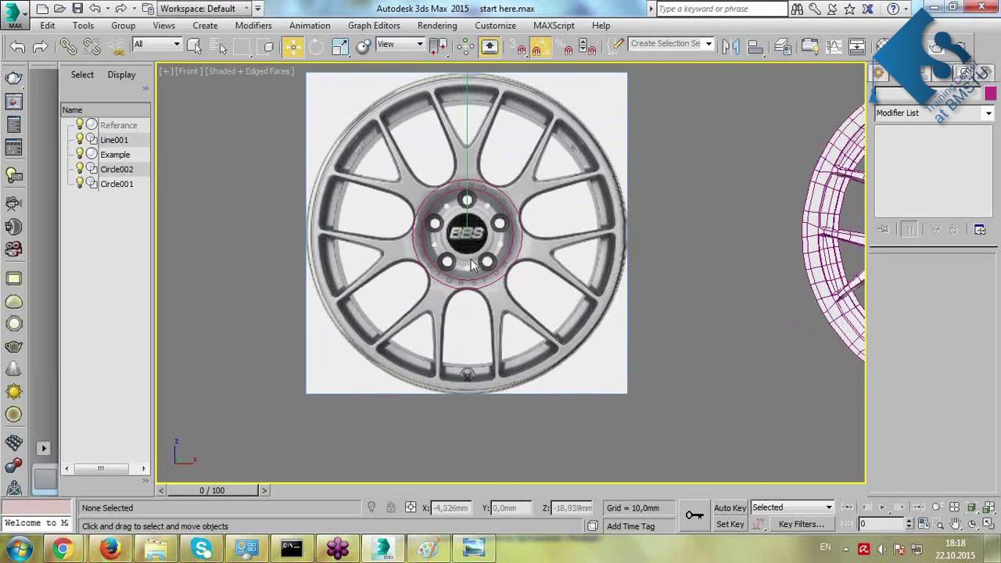
scroll(474, 262, up, 3)
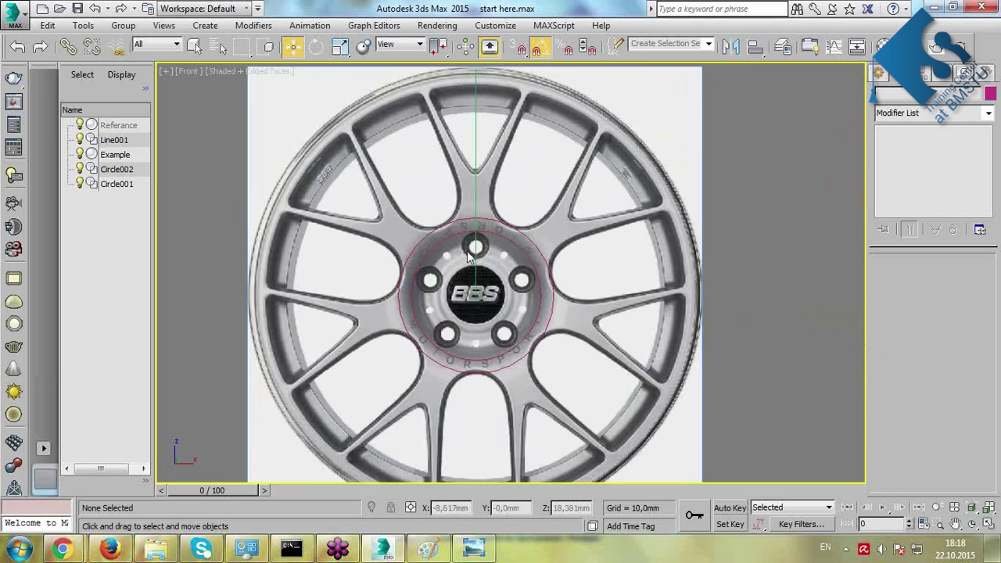
middle_drag(469, 242, 473, 234)
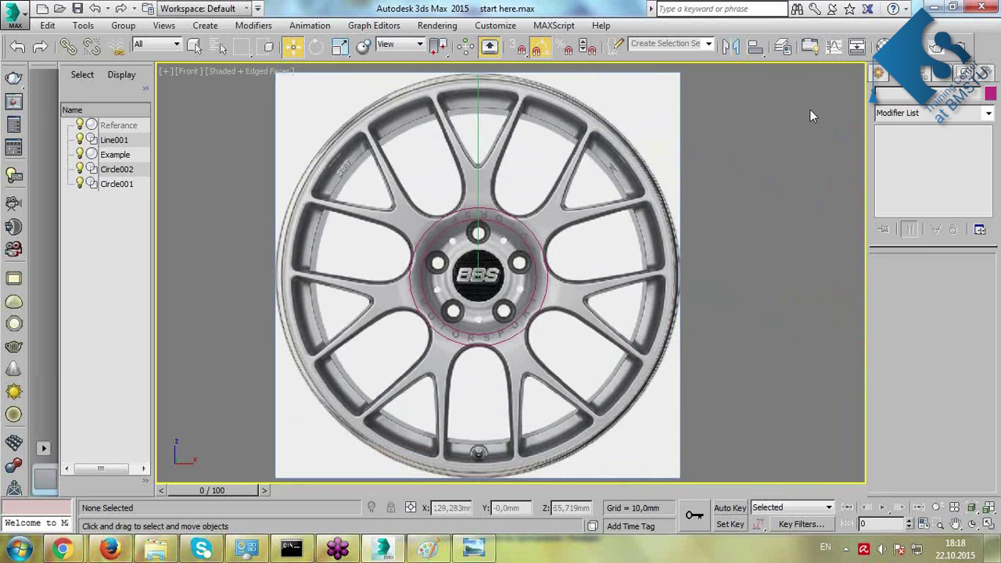
click(882, 75)
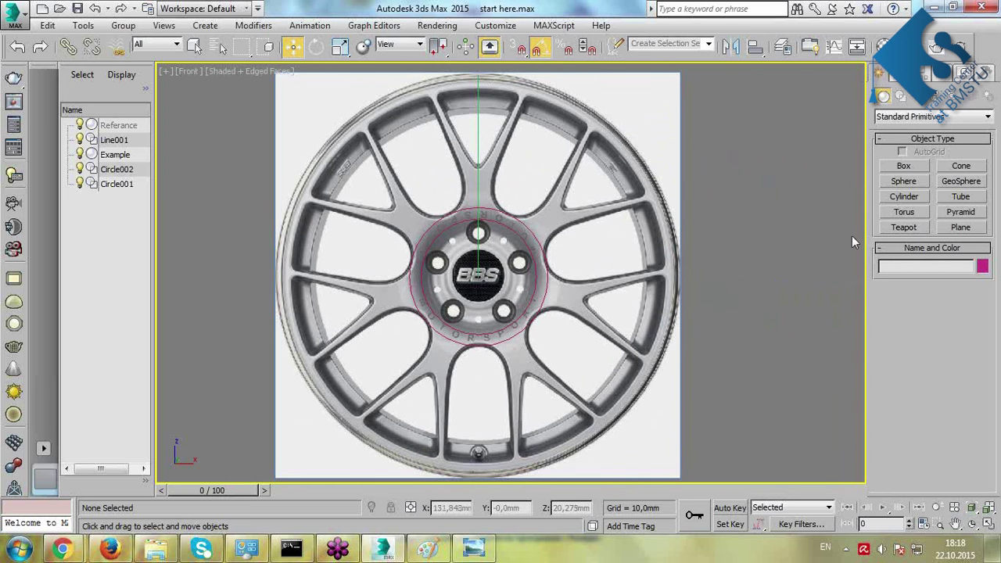
click(904, 196)
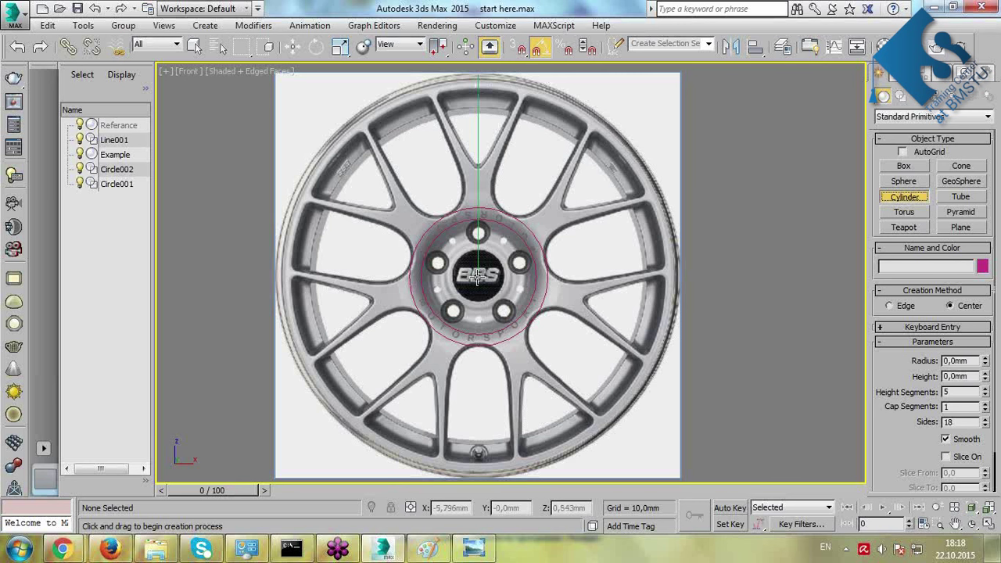
drag(479, 277, 652, 371)
right_click(681, 243)
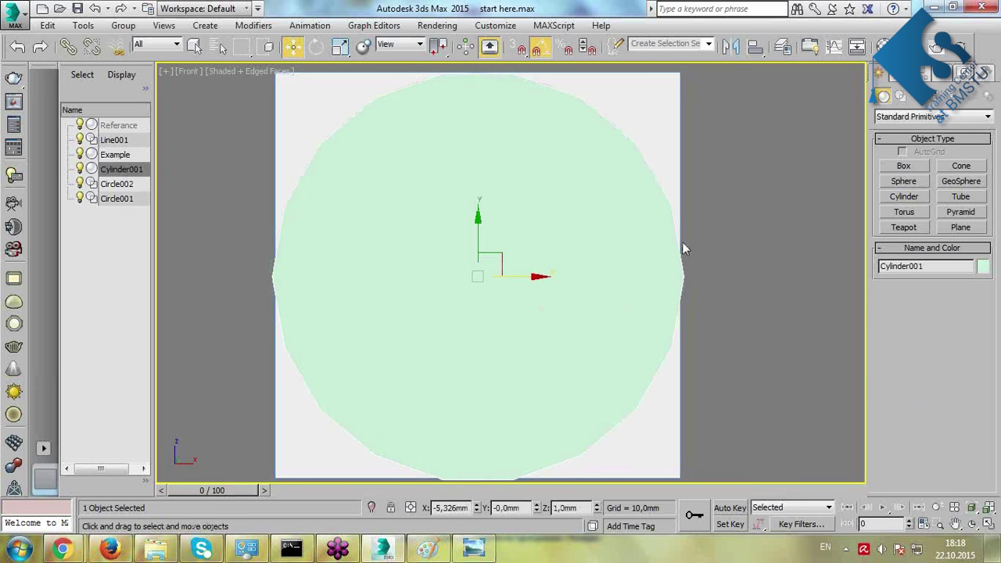
key(alt+w)
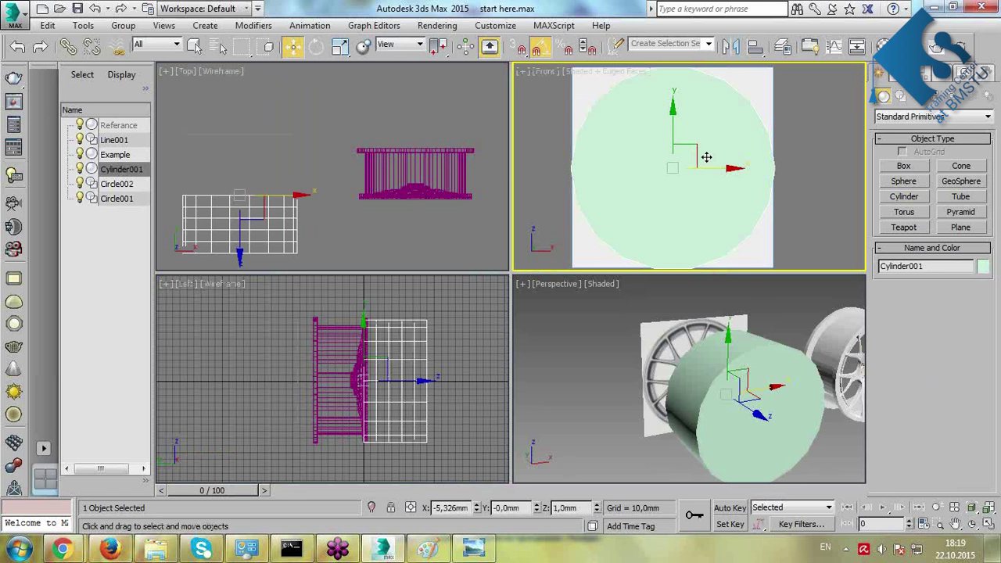
Make the cylinder see-through in the maximized Front view and set its height segments to 1.
key(alt+w)
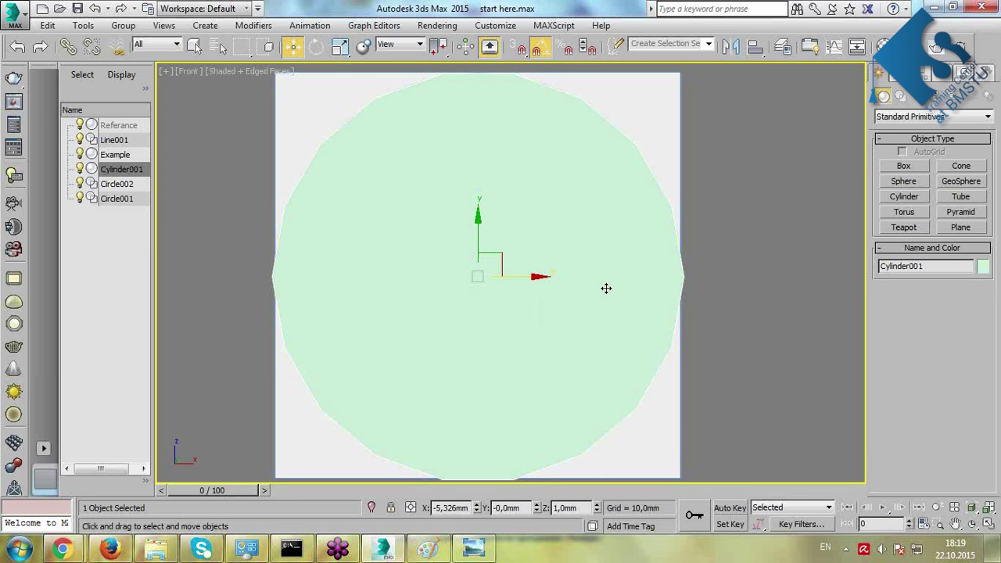
key(alt+x)
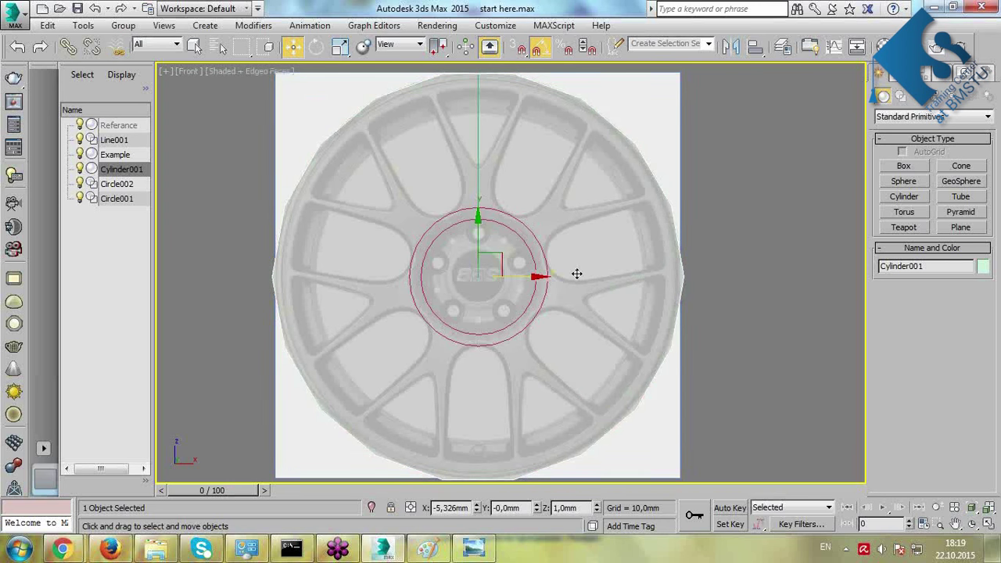
click(899, 73)
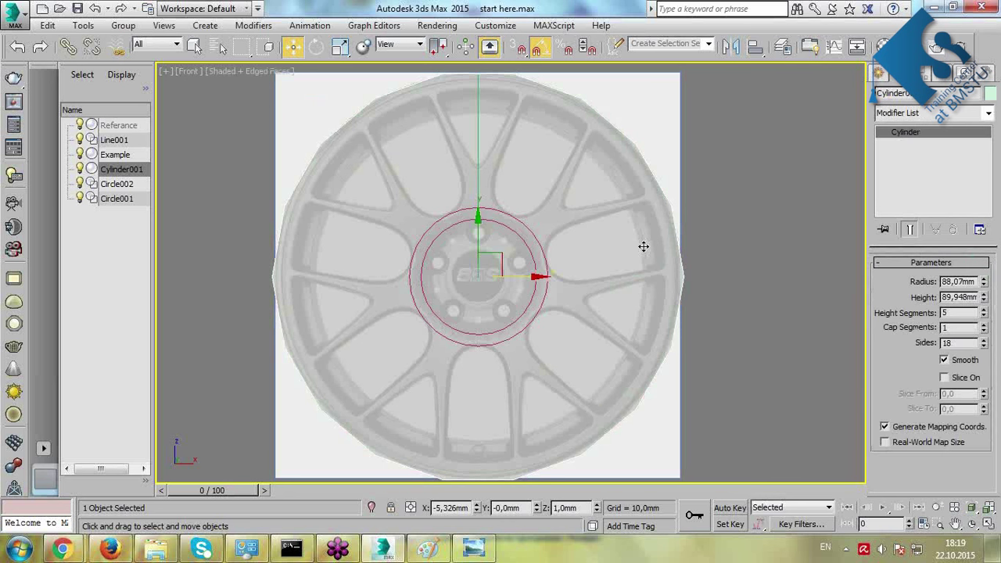
right_click(983, 316)
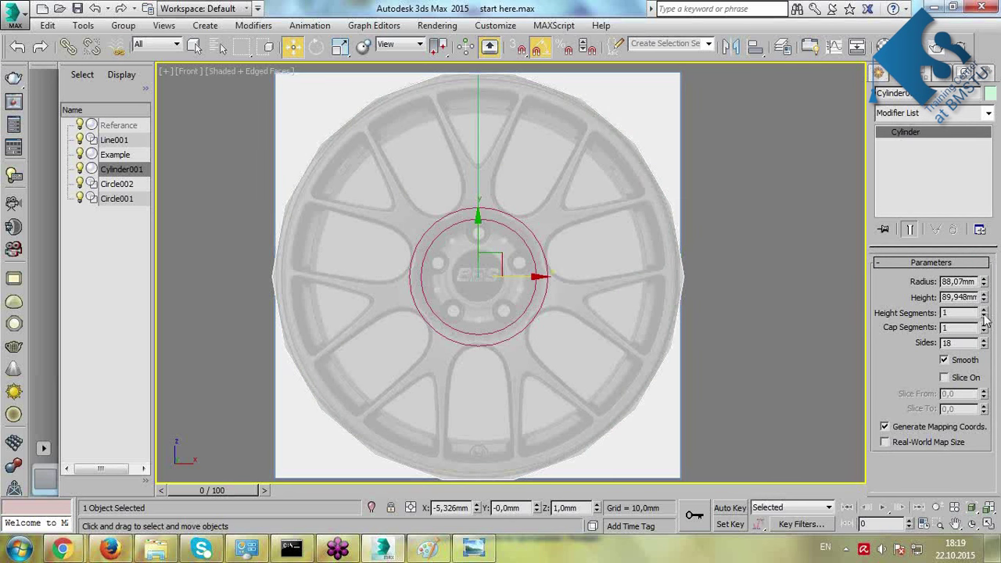
Compare cap segment counts up to 6 against the reference spokes and set the cylinder's cap segments to 3.
click(984, 324)
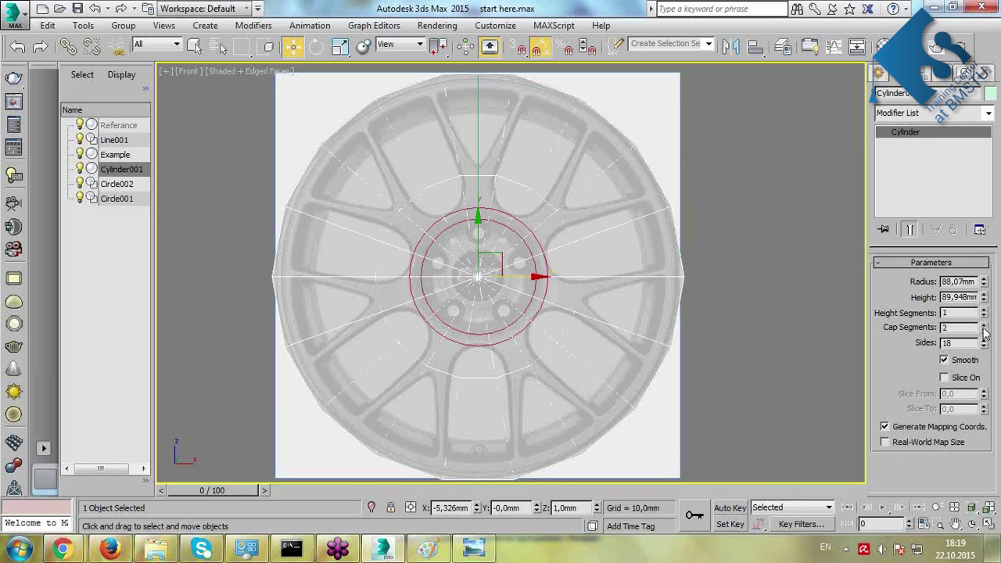
click(984, 324)
drag(988, 318, 995, 297)
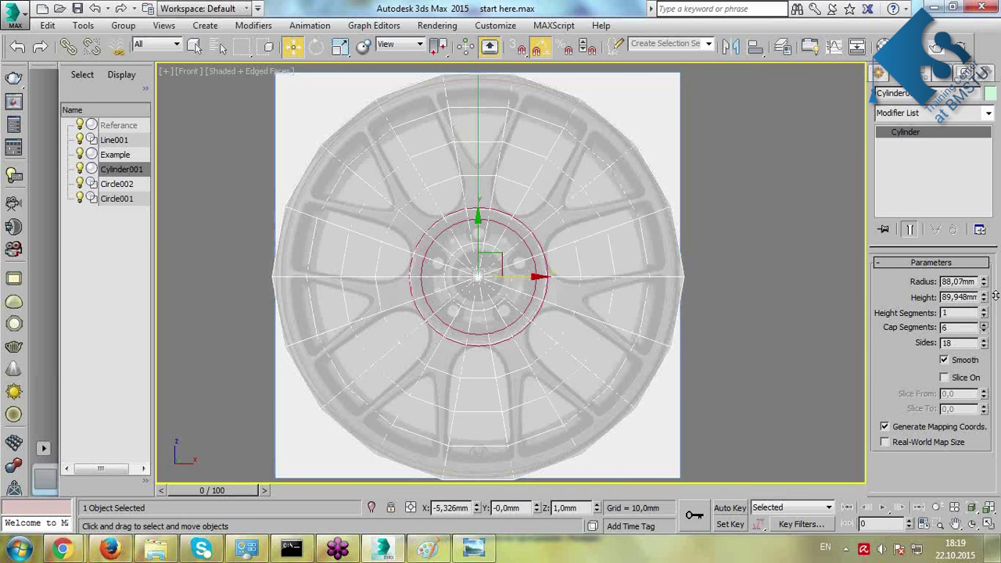
drag(996, 296, 998, 317)
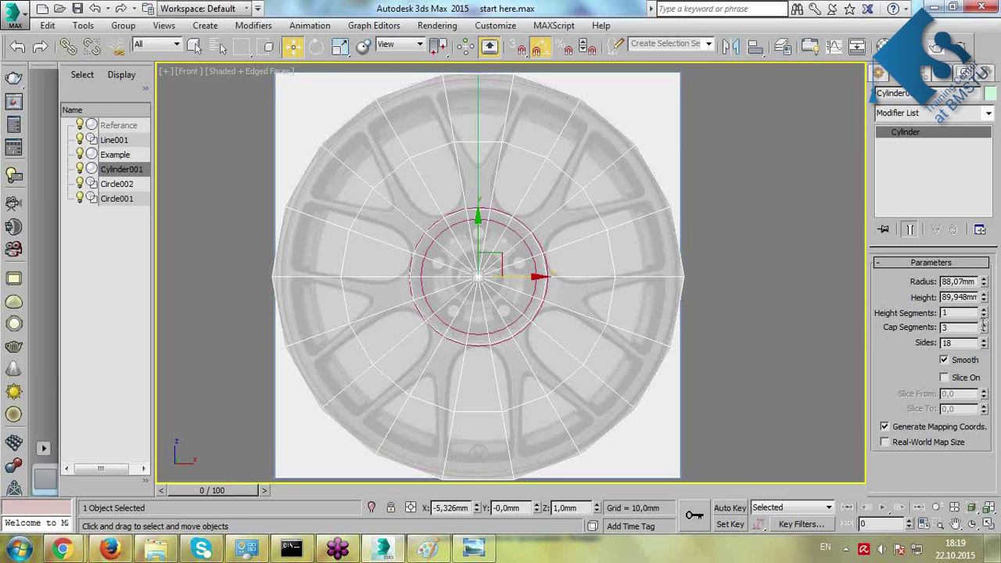
click(984, 326)
click(983, 326)
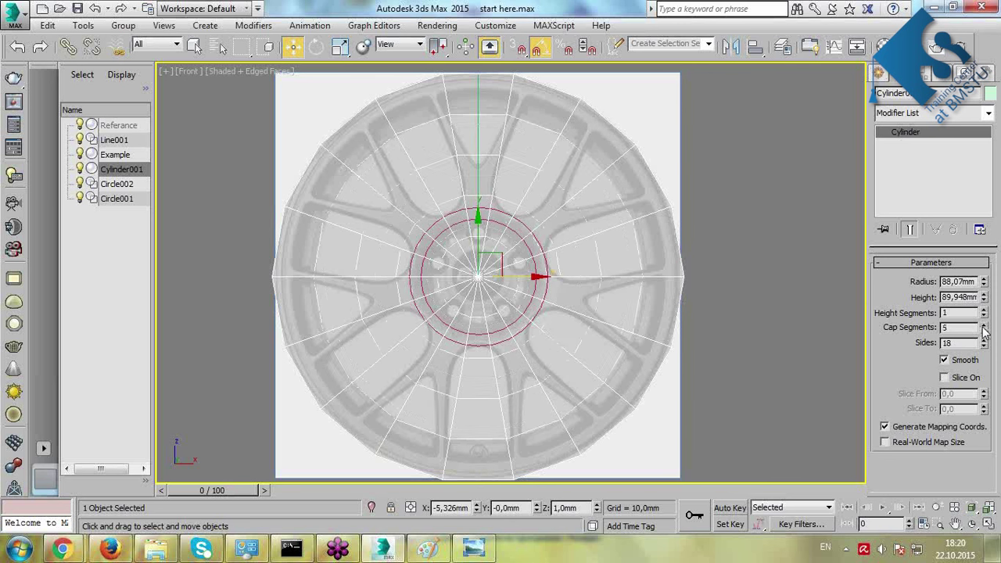
click(984, 326)
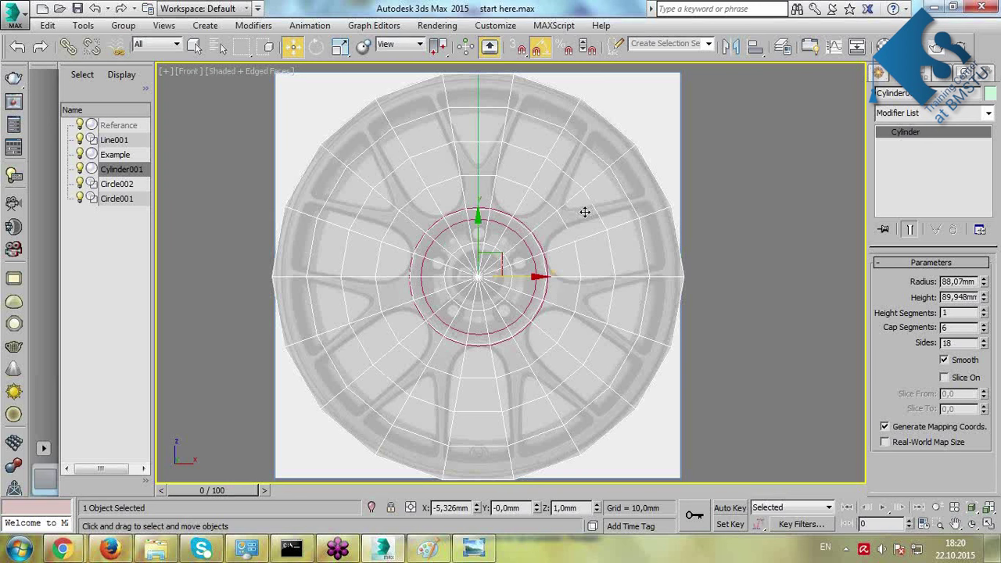
click(984, 331)
click(984, 331)
click(984, 331)
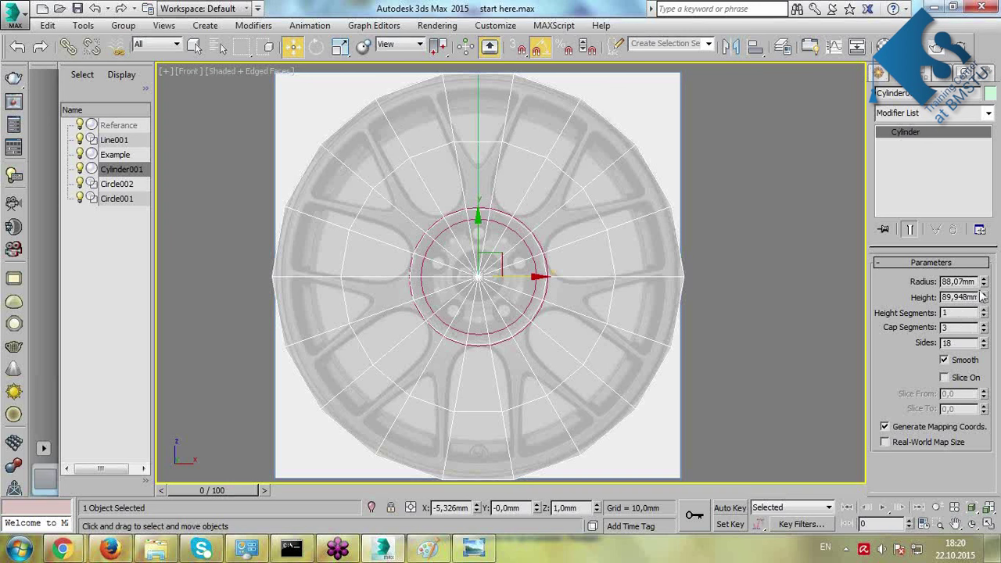
Reduce the cylinder's radius to about 86.3 mm to fit the rim, and give it 35 sides and 2 cap segments.
drag(985, 283, 980, 290)
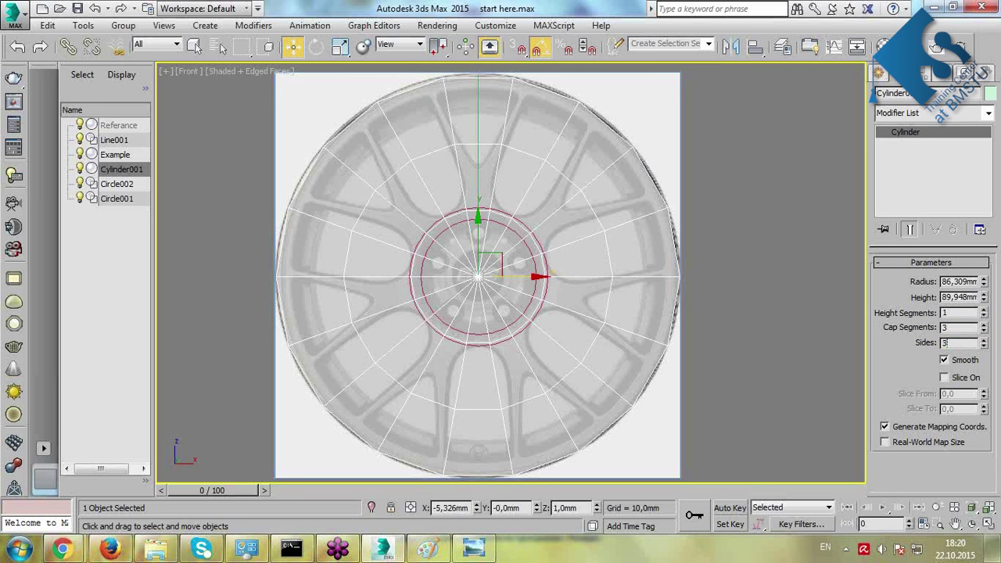
key(Return)
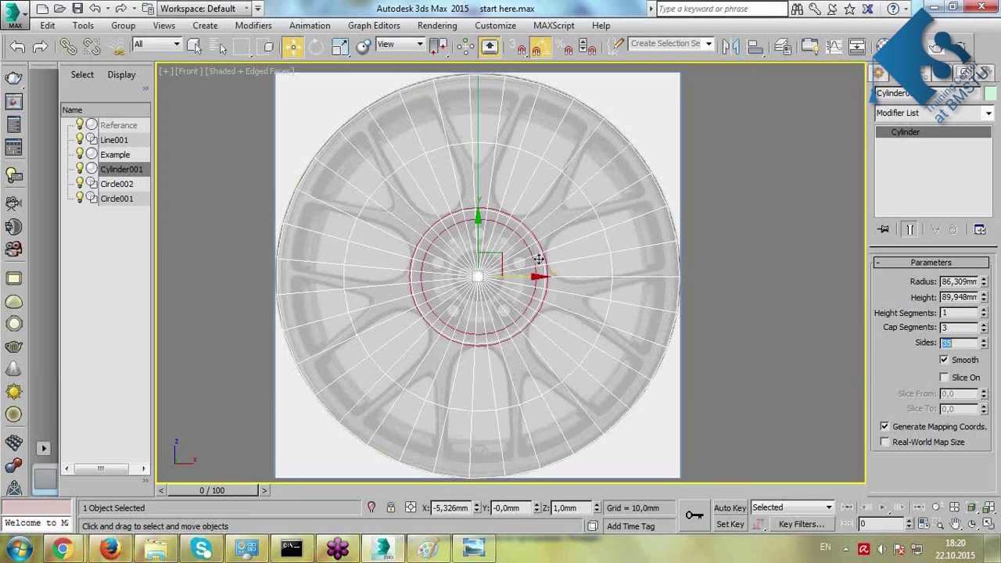
middle_drag(536, 255, 542, 266)
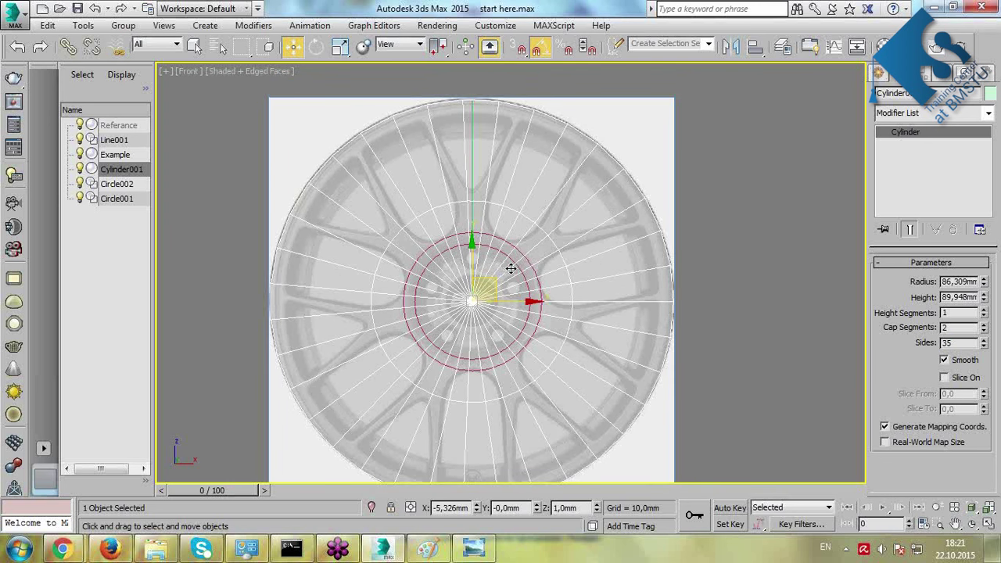
Rotate the cylinder freely without angle snap by about 2.7° in the Front view, aligning an edge with the vertical guide line.
key(e)
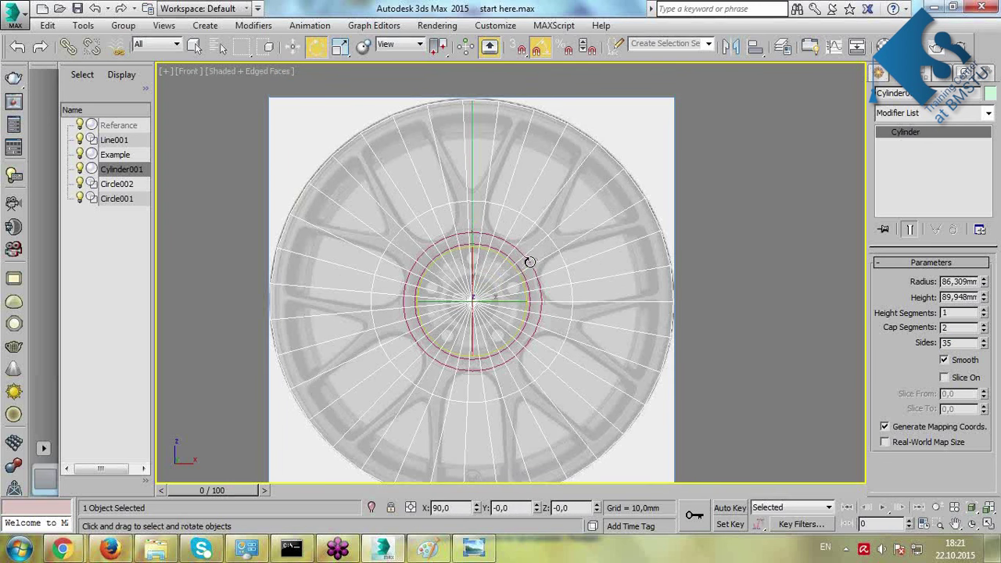
drag(495, 250, 503, 257)
key(ctrl+z)
key(a)
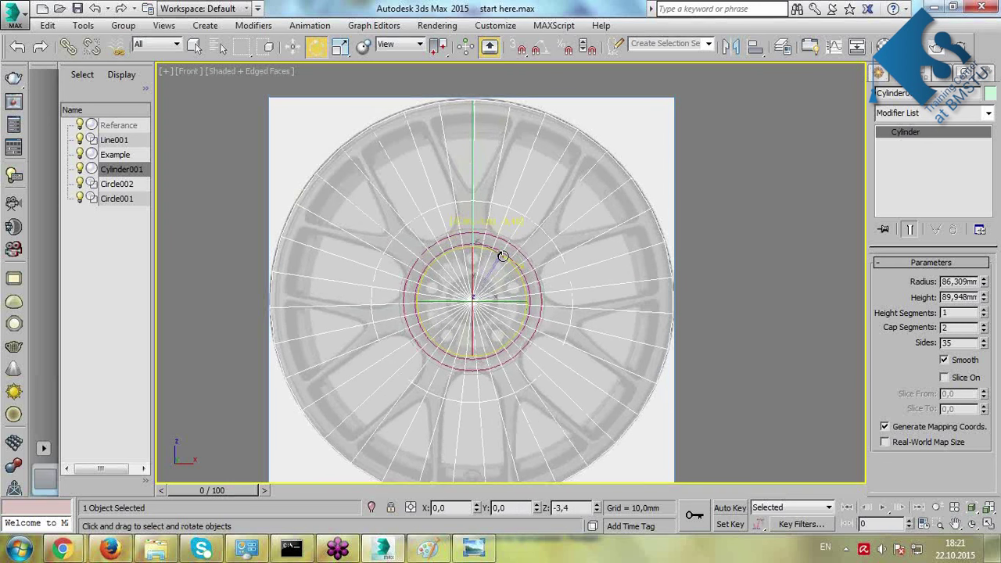
drag(503, 257, 501, 256)
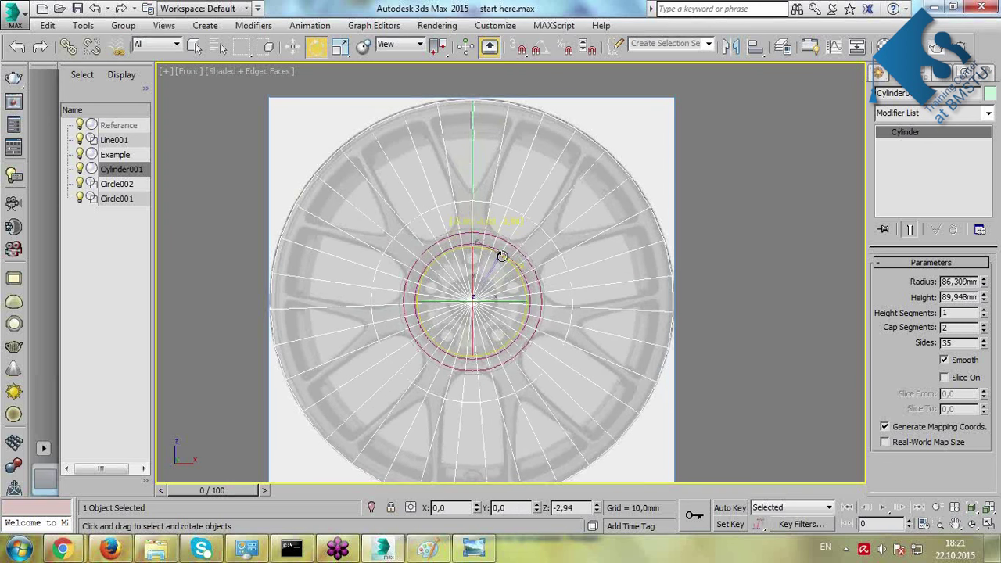
drag(501, 256, 503, 255)
middle_drag(463, 201, 492, 208)
scroll(466, 160, up, 2)
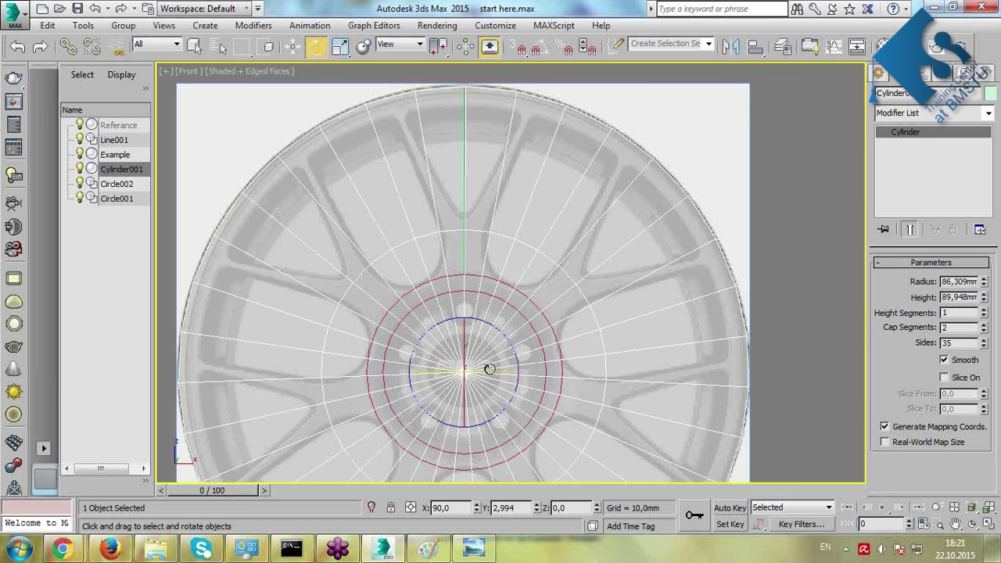
drag(499, 332, 499, 332)
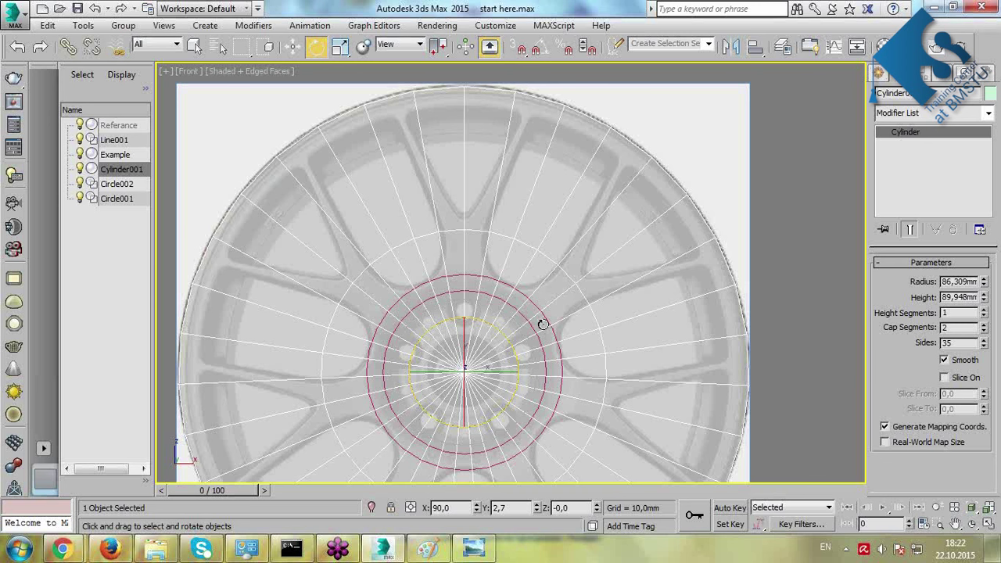
Examine how the cylinder's radial edges line up with the spokes, bolt holes and hub around the whole reference wheel.
middle_drag(541, 314, 575, 190)
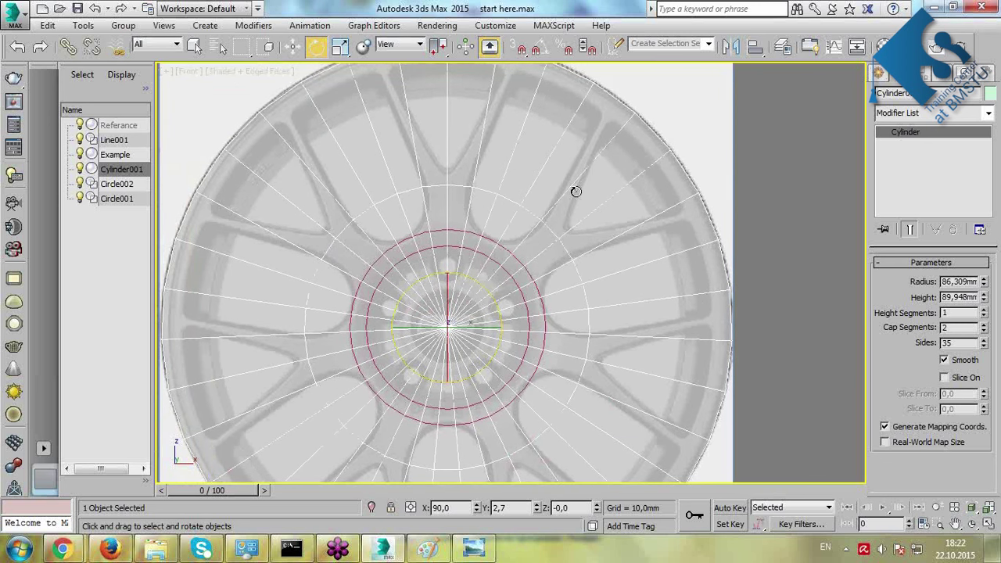
middle_drag(437, 172, 428, 221)
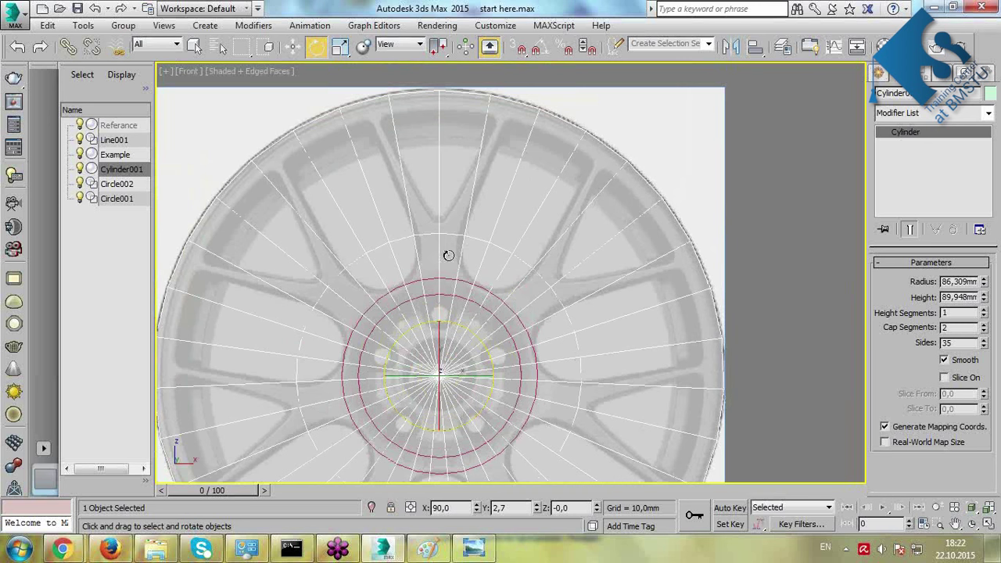
middle_drag(595, 384, 623, 227)
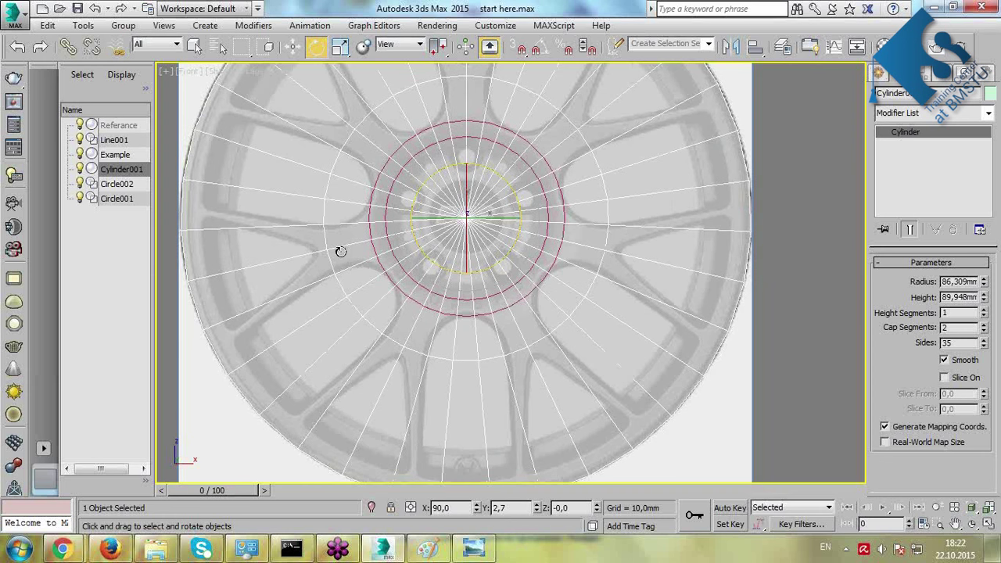
scroll(501, 172, up, 5)
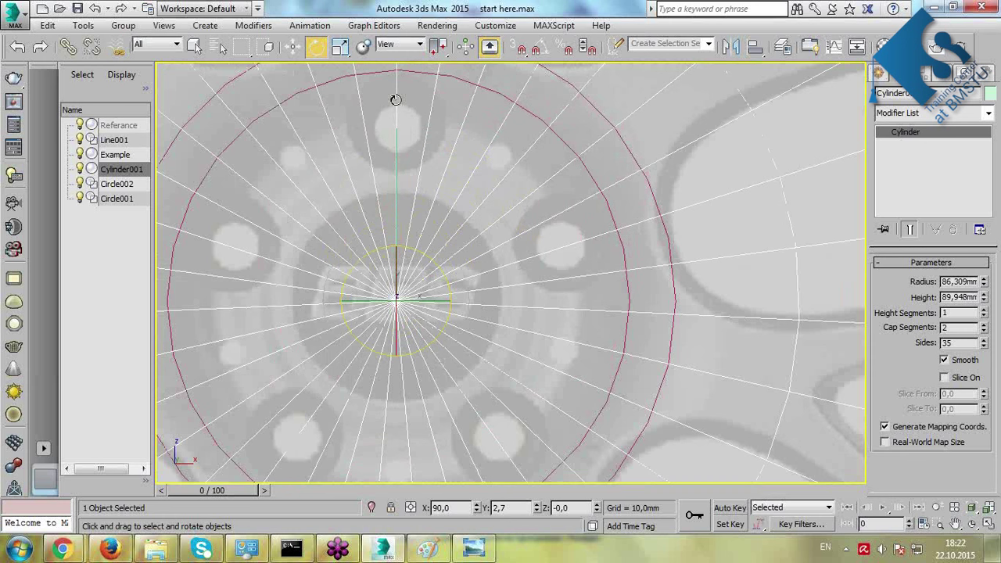
middle_drag(399, 78, 413, 112)
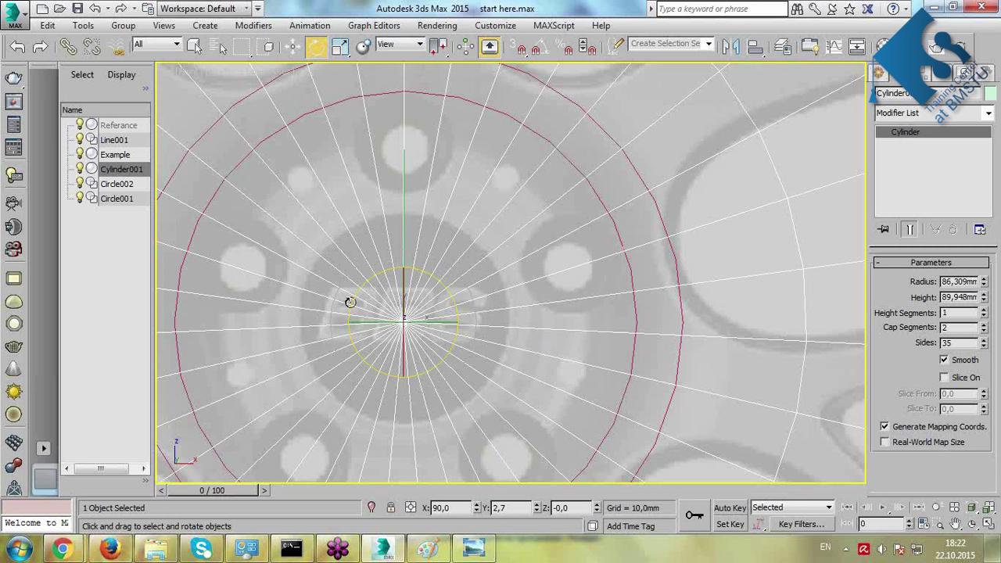
scroll(348, 296, down, 2)
scroll(409, 154, up, 2)
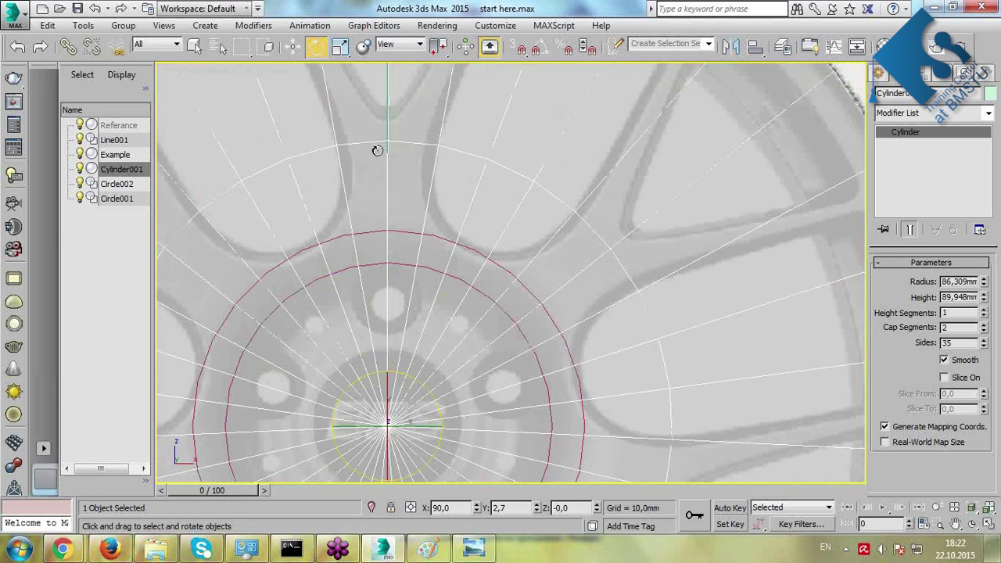
scroll(392, 226, down, 5)
scroll(395, 253, up, 2)
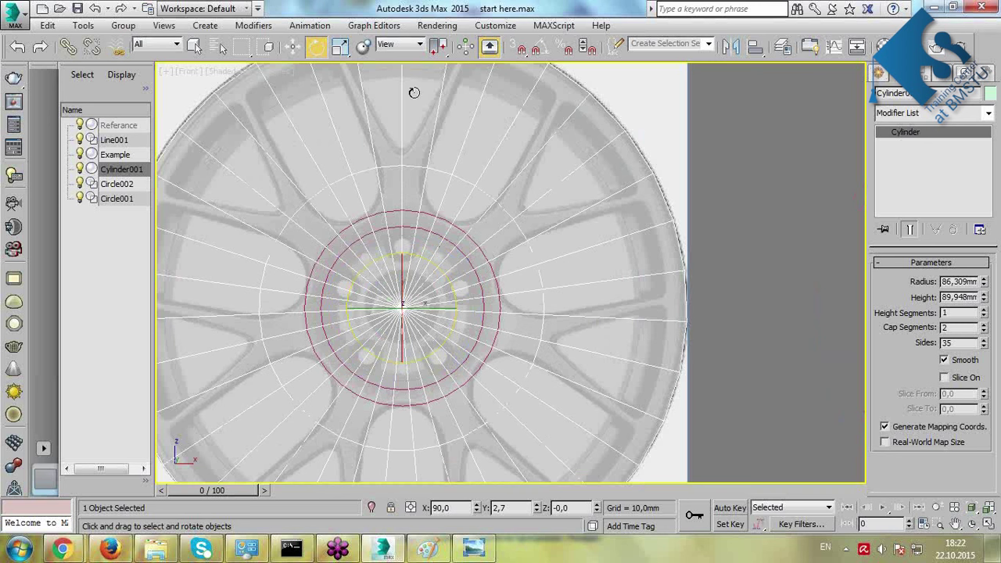
scroll(413, 92, down, 3)
middle_drag(546, 190, 578, 190)
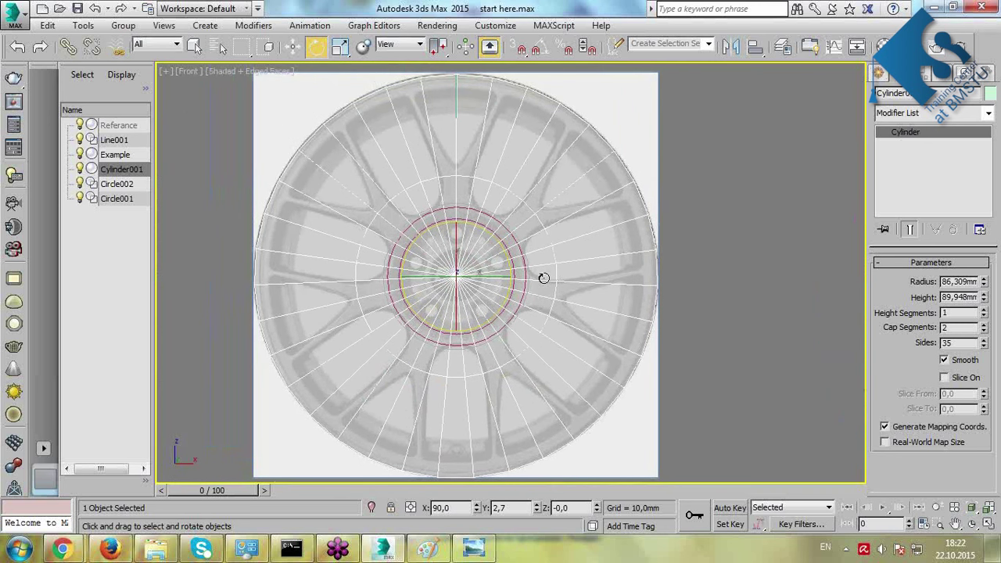
Set the cylinder's cap segments to 3 and convert it to an Editable Poly.
click(984, 325)
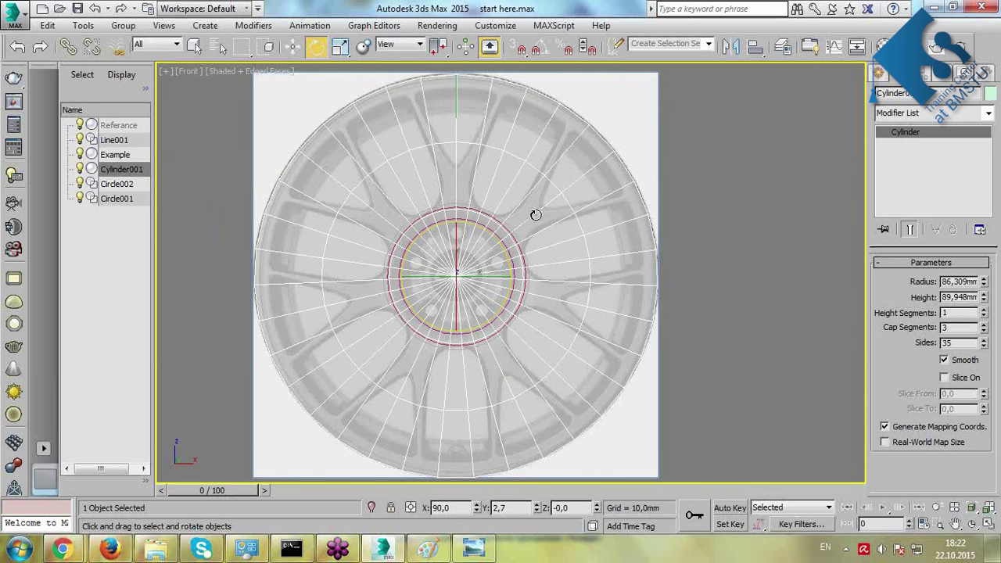
key(alt+w)
middle_drag(727, 425, 684, 383)
key(F4)
right_click(706, 375)
mouse_move(782, 457)
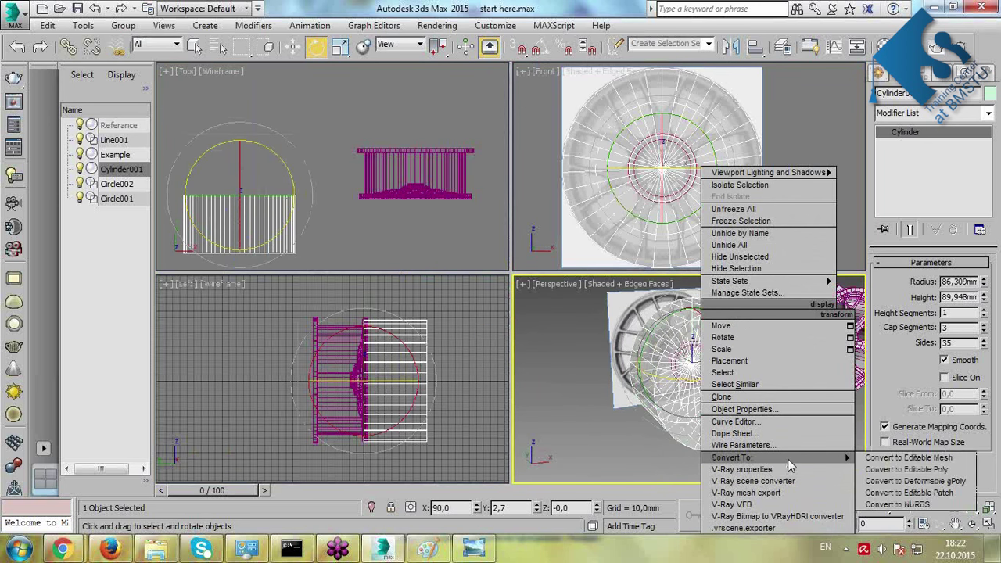
click(905, 470)
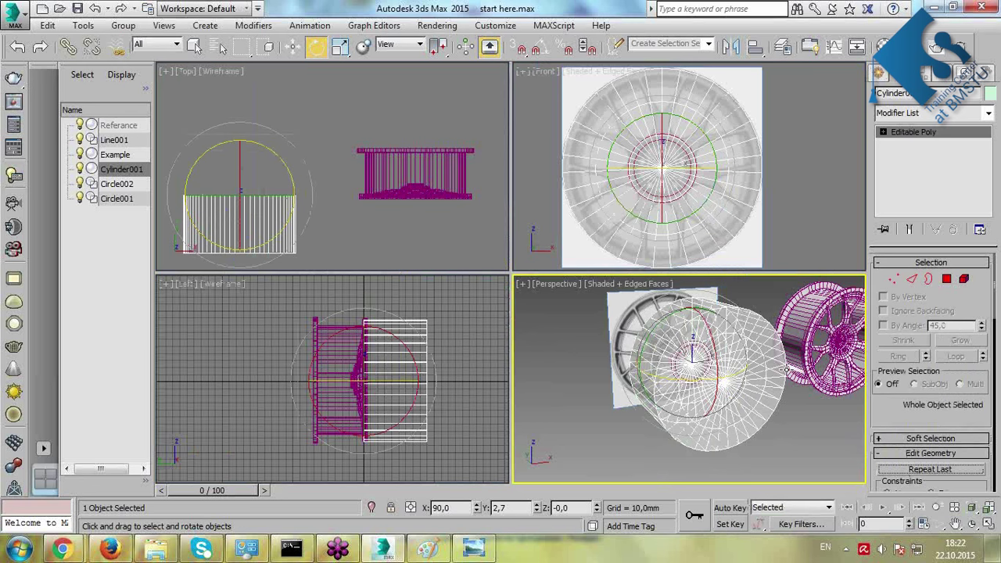
Delete the cylinder's side and back cap polygons, keeping only the front cap as a flat disc.
key(4)
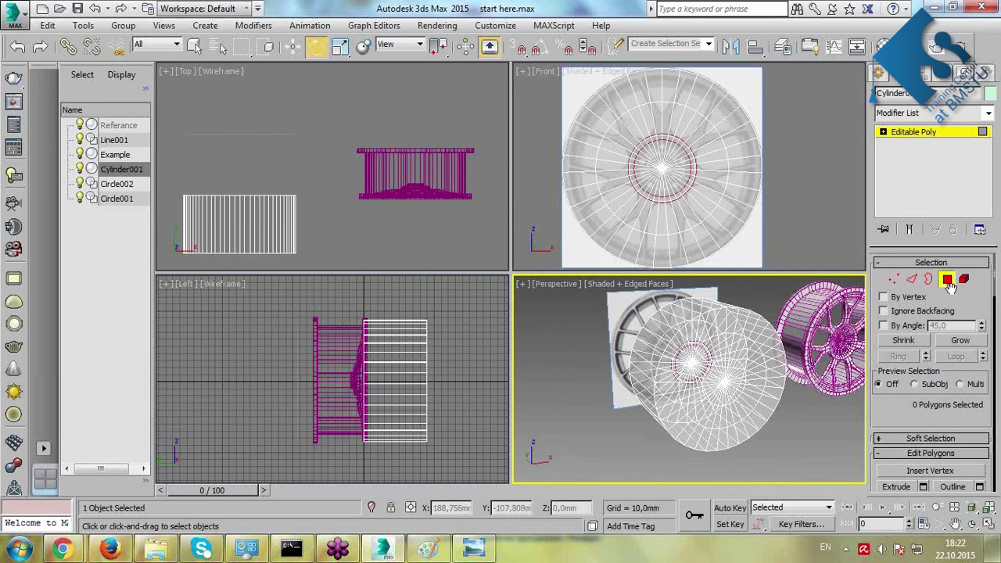
middle_drag(466, 345, 444, 334)
scroll(443, 334, down, 2)
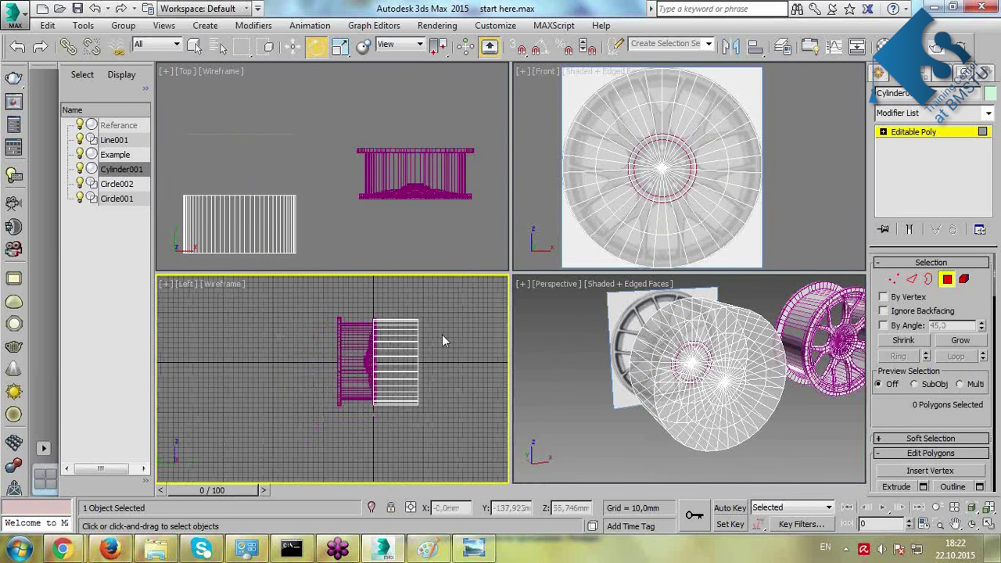
drag(457, 293, 337, 435)
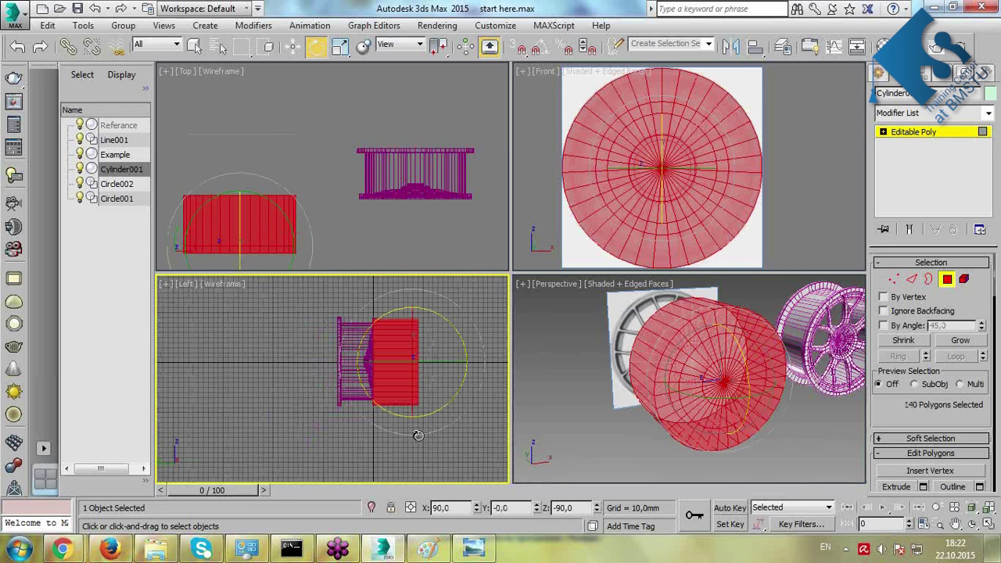
click(350, 404)
drag(328, 294, 402, 440)
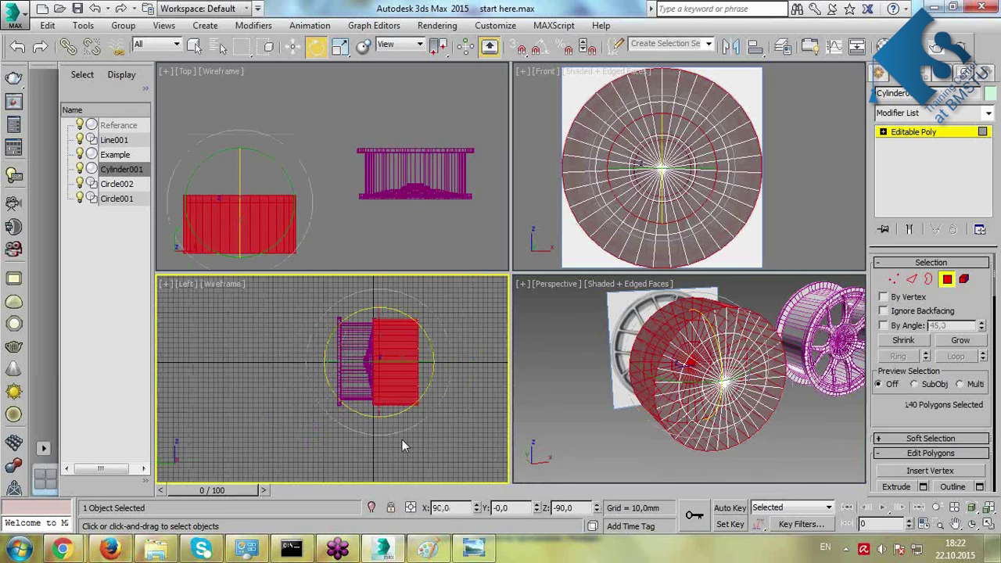
key(Delete)
In the maximized Front view, scale the disc's inner edge loop to 87% in the disc plane to match the smaller hub guide circle.
right_click(721, 405)
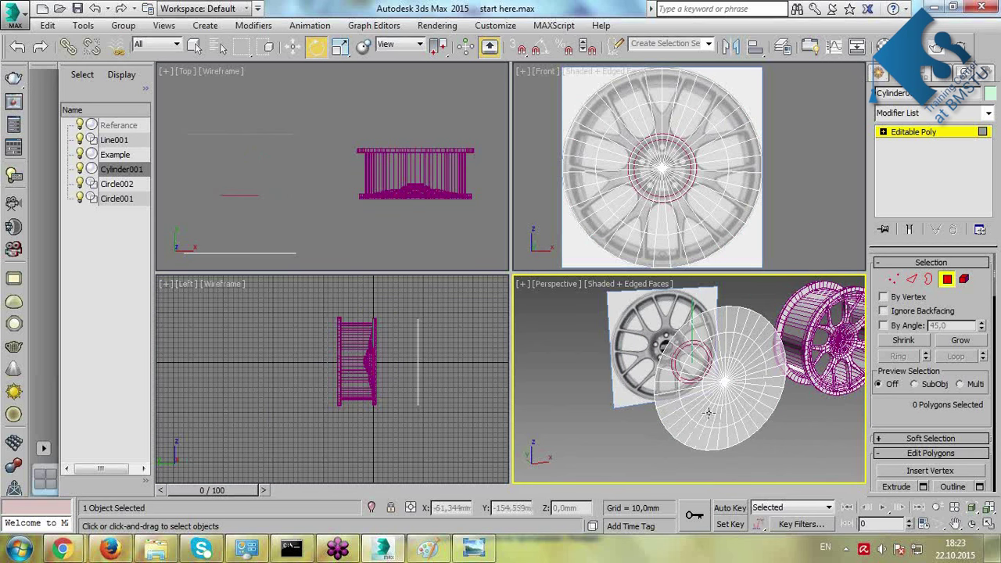
click(677, 168)
key(alt+w)
scroll(489, 276, up, 5)
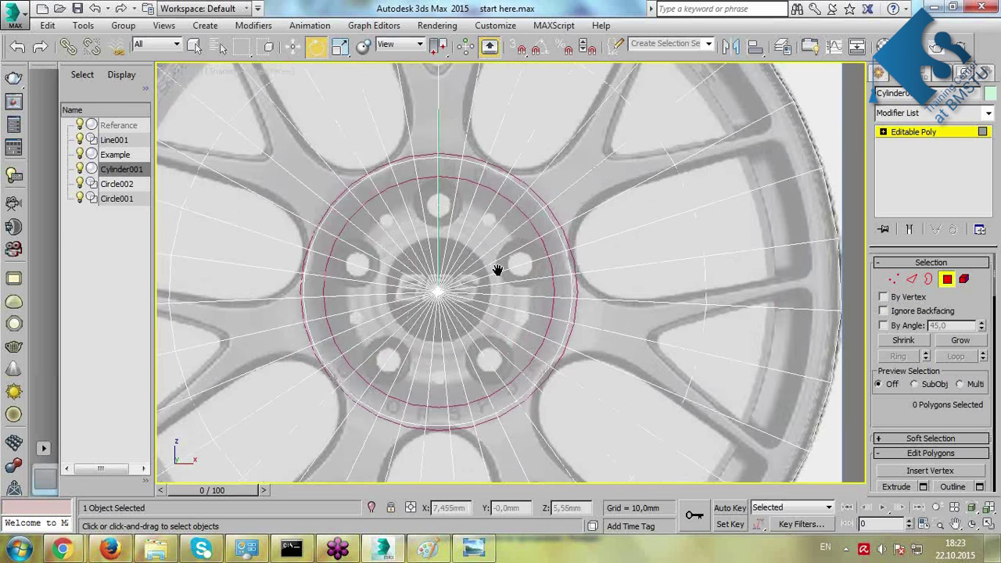
scroll(511, 176, down, 5)
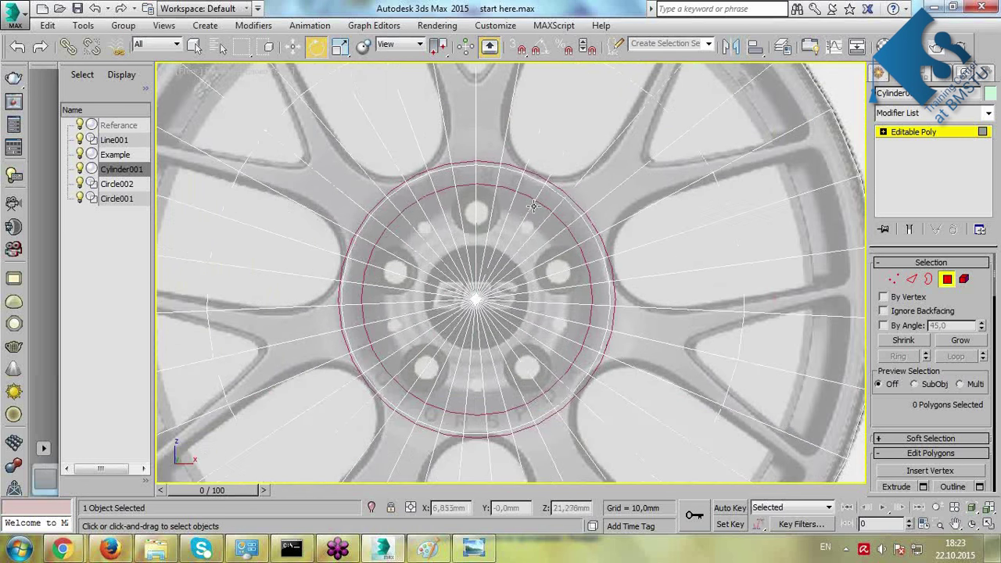
click(530, 178)
key(2)
click(556, 191)
double_click(571, 205)
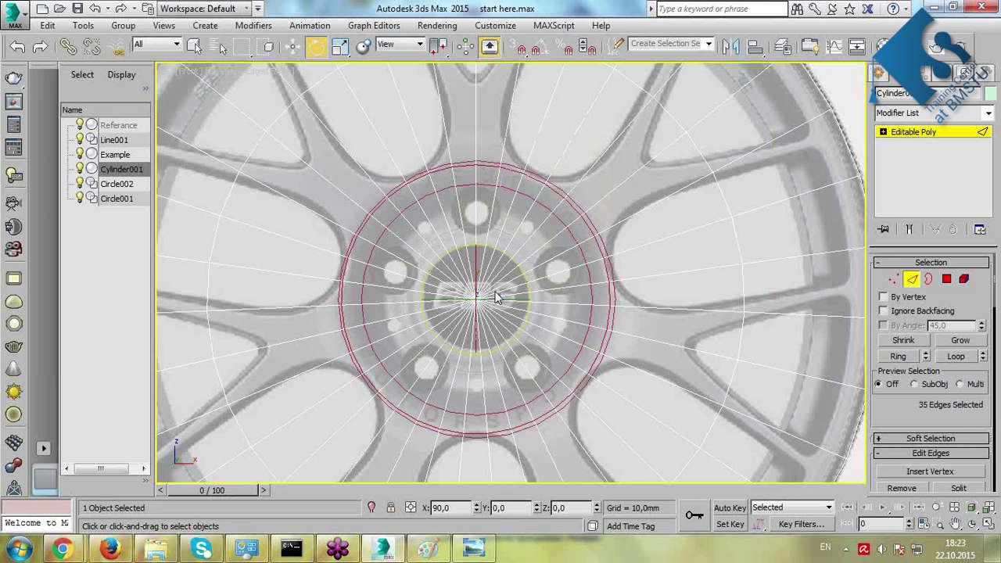
key(r)
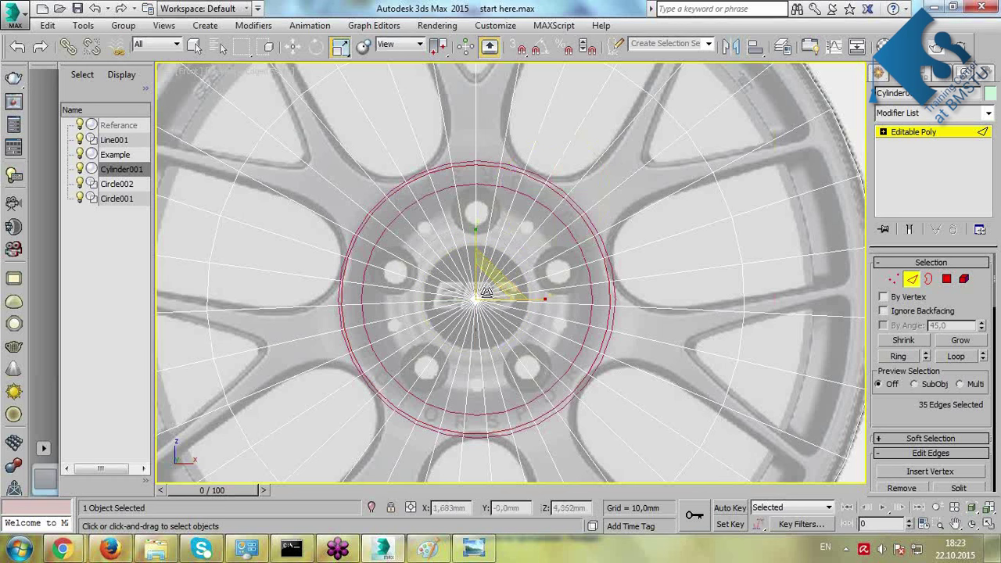
drag(502, 281, 500, 298)
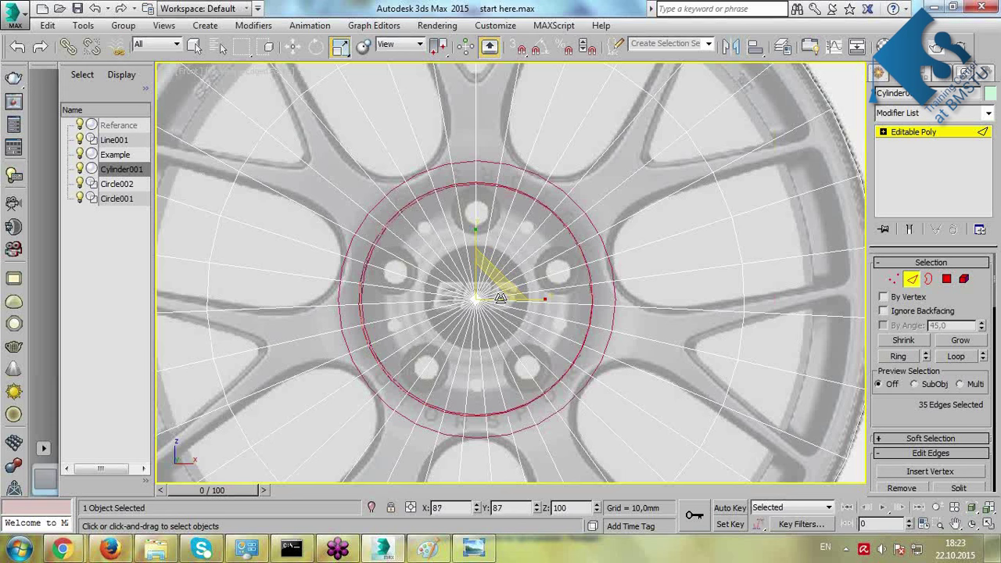
Scale the disc's next edge loop outward from the hub uniformly to 51% to match the larger hub guide circle.
scroll(587, 248, down, 3)
click(585, 144)
double_click(585, 143)
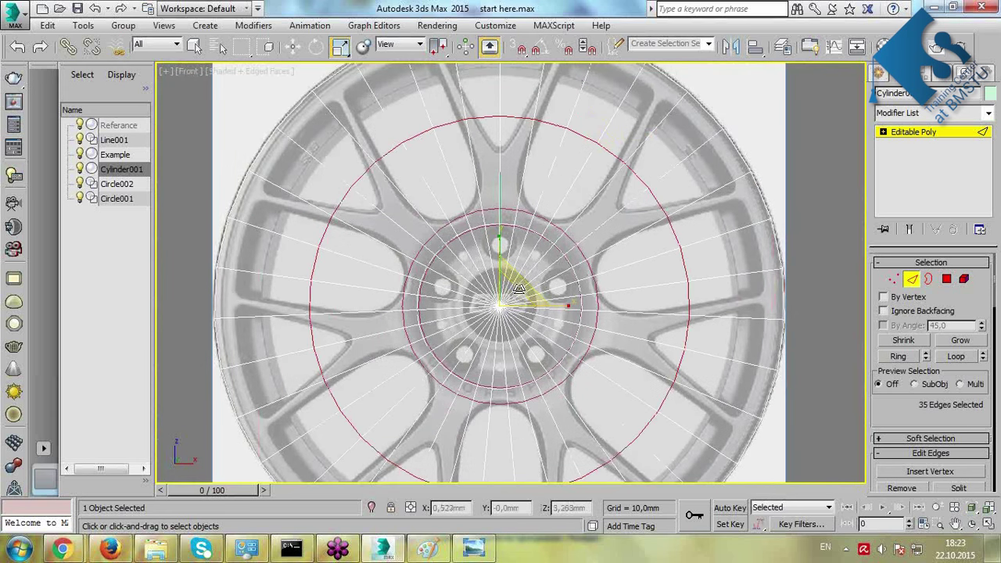
drag(520, 293, 495, 372)
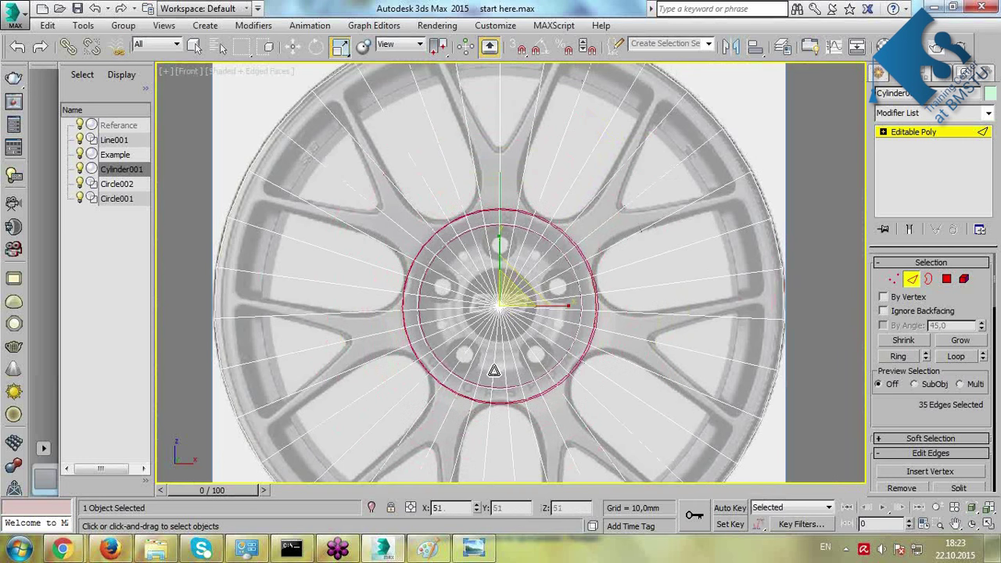
Connect the ring of radial edges outside the hub with 1 segment and slide 37, placing the loop where the spokes fork.
click(627, 252)
scroll(563, 240, up, 2)
middle_drag(562, 219, 558, 329)
scroll(559, 329, down, 2)
scroll(509, 278, up, 2)
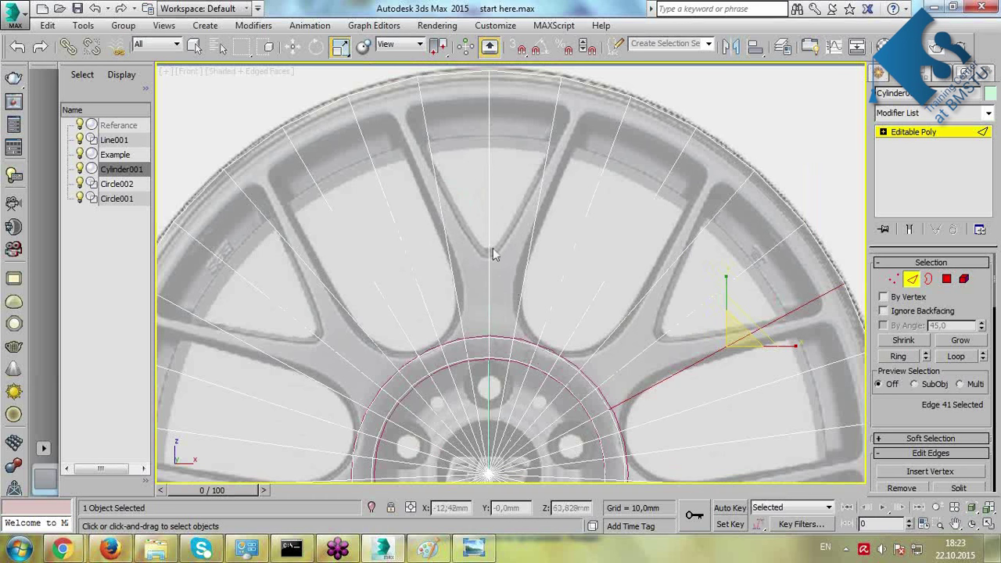
scroll(508, 226, down, 3)
click(523, 212)
key(alt+r)
drag(892, 418, 896, 334)
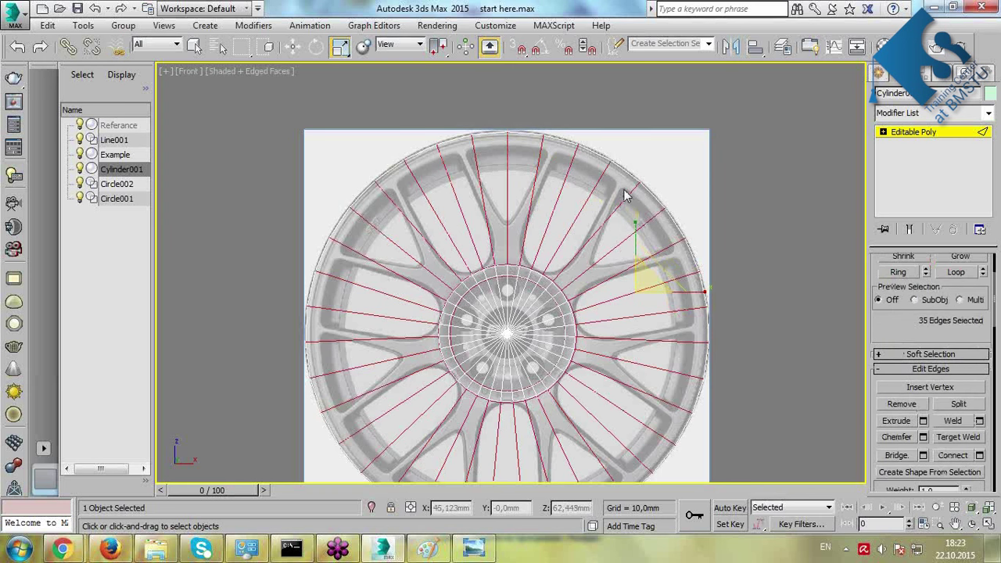
scroll(923, 349, down, 2)
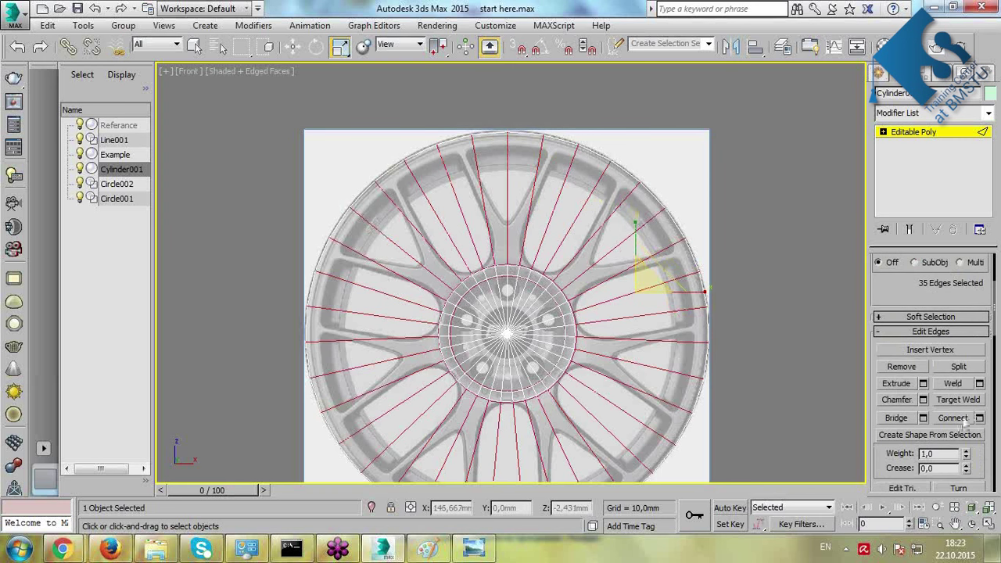
click(979, 418)
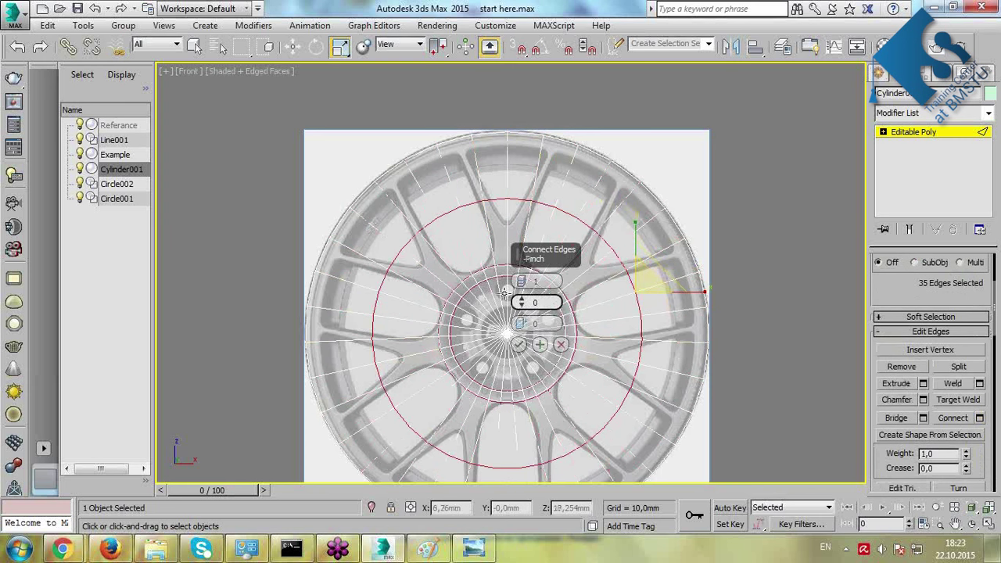
drag(521, 323, 597, 255)
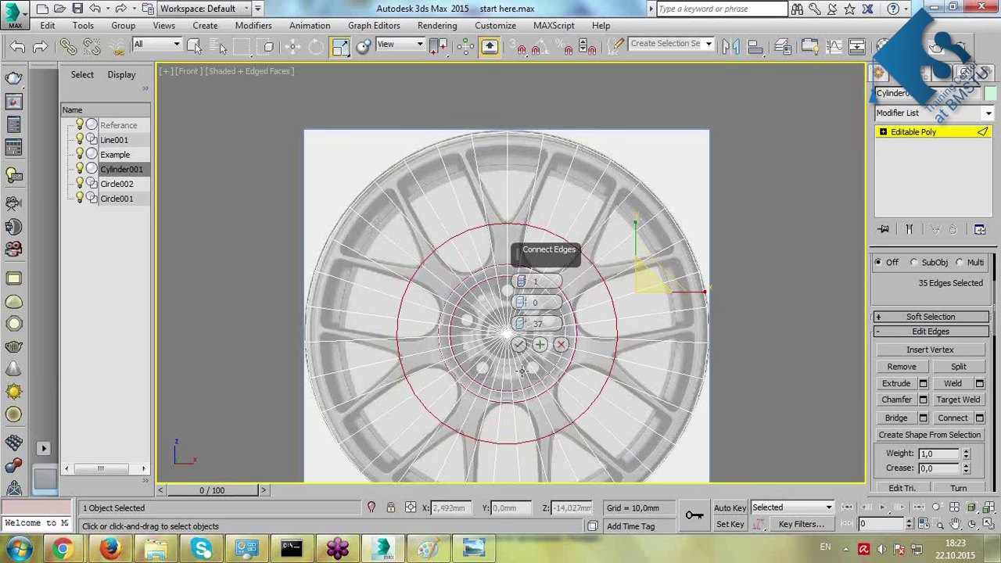
click(519, 345)
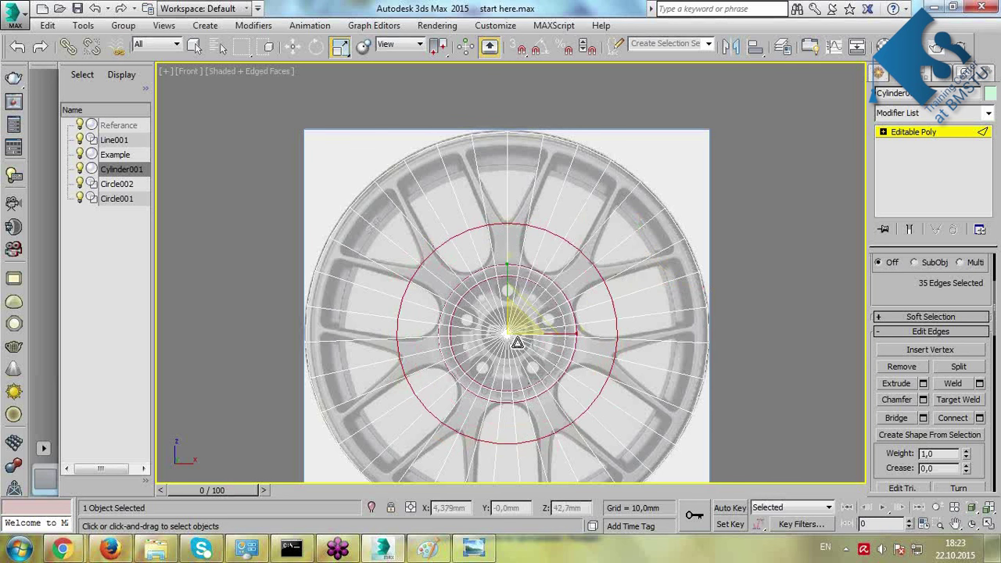
Connect the outermost ring of radial edges with 1 segment and slide -70, placing the loop at the outer ends of the spokes.
key(alt+r)
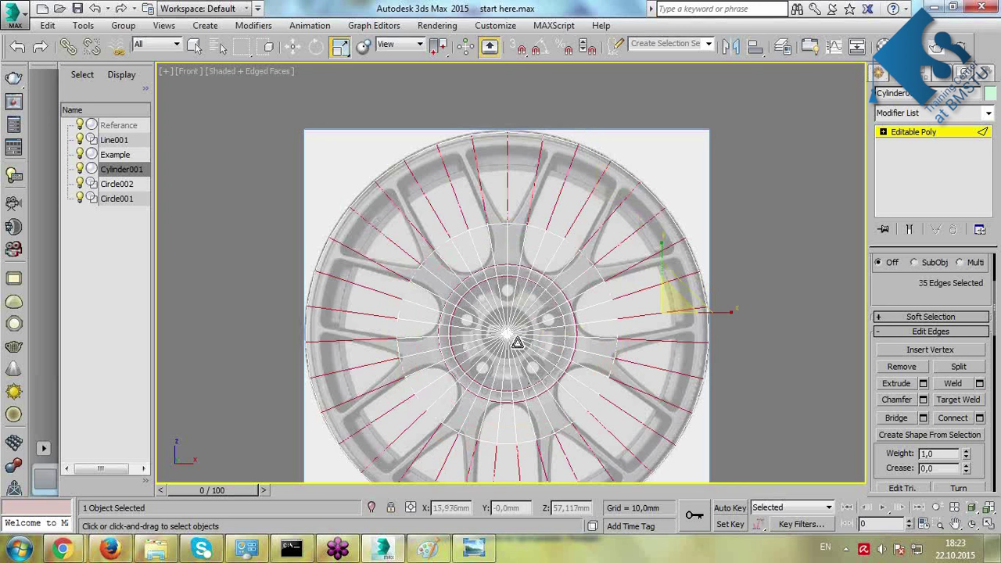
click(980, 418)
drag(522, 323, 636, 71)
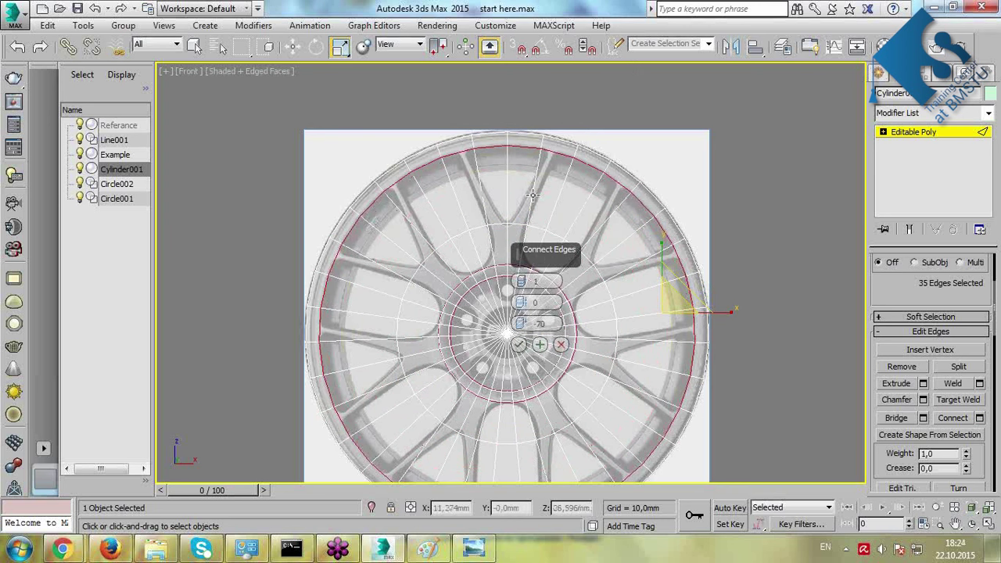
click(519, 345)
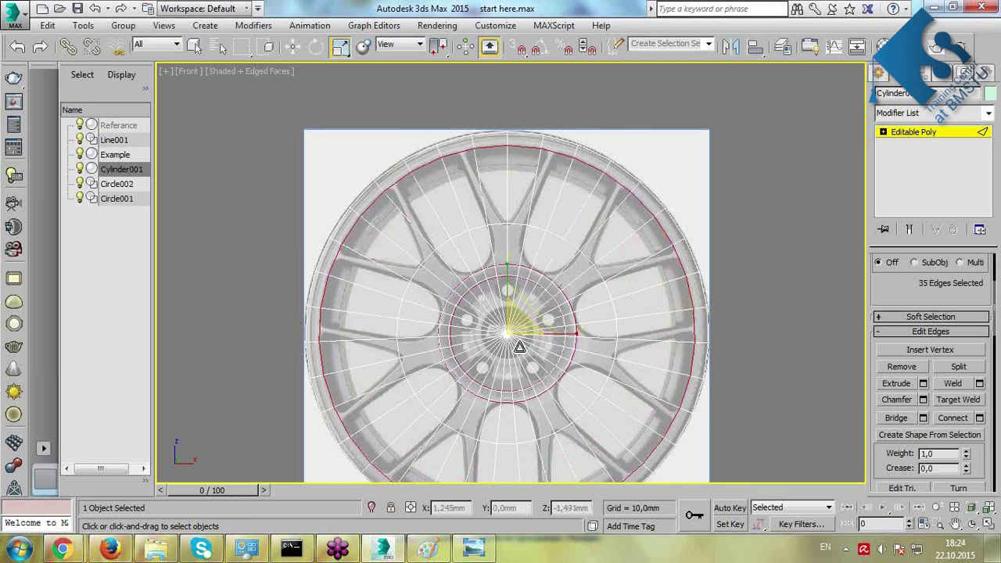
Examine how the disc's edge loops and radial edges line up with the reference wheel's rim, spoke forks, hub and bolt holes.
middle_drag(511, 341, 514, 277)
scroll(513, 276, up, 3)
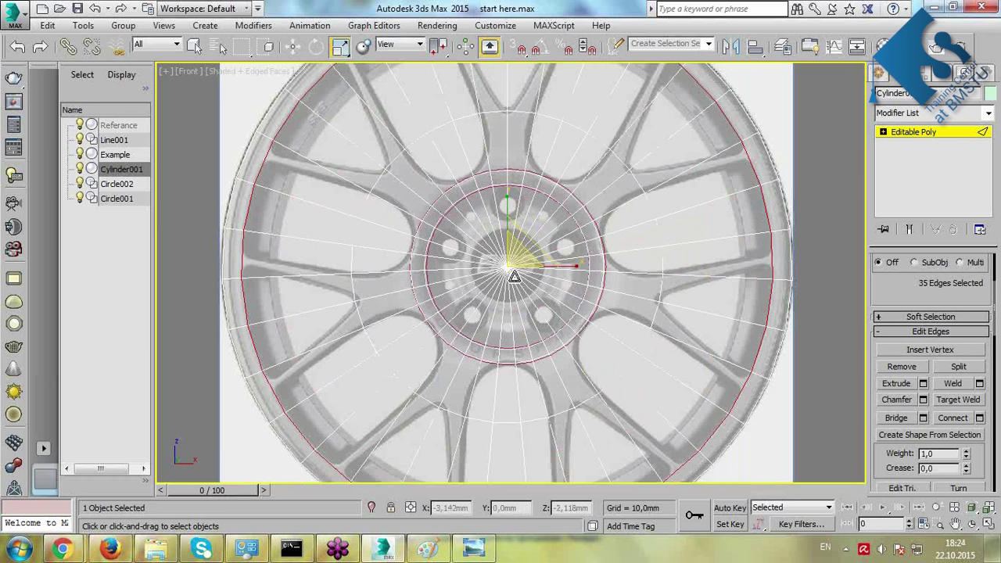
scroll(518, 188, down, 3)
middle_drag(525, 147, 523, 196)
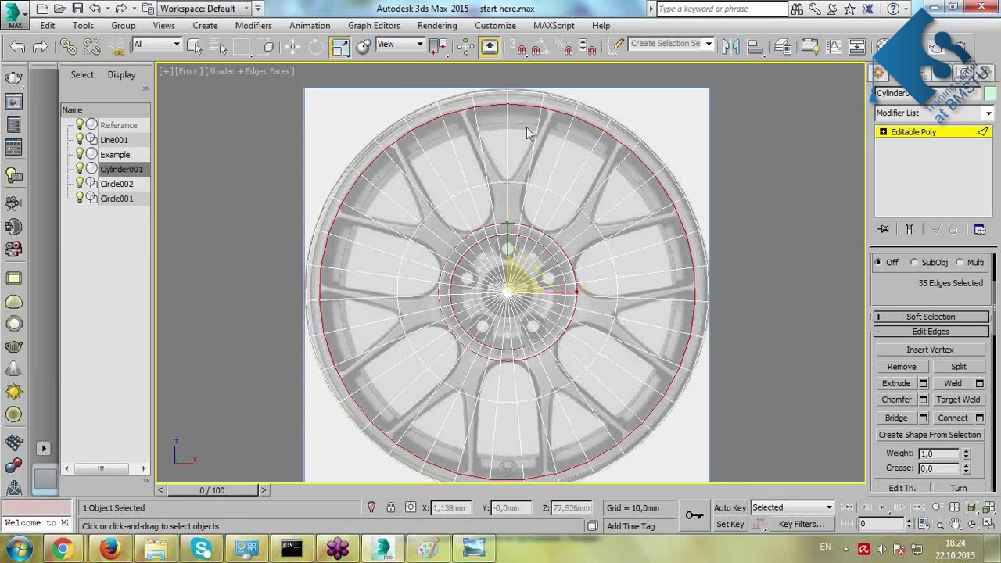
scroll(530, 130, up, 4)
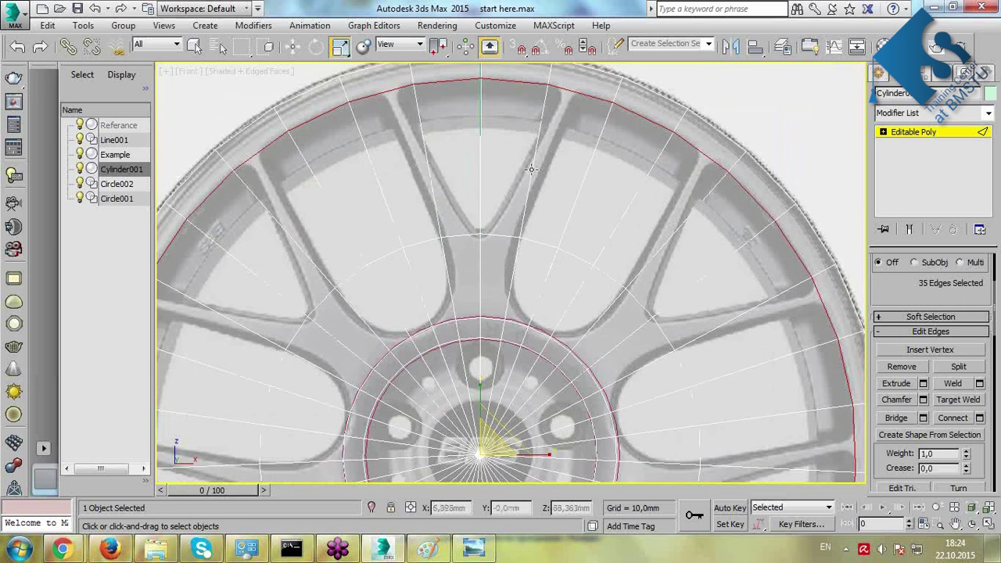
scroll(528, 159, down, 3)
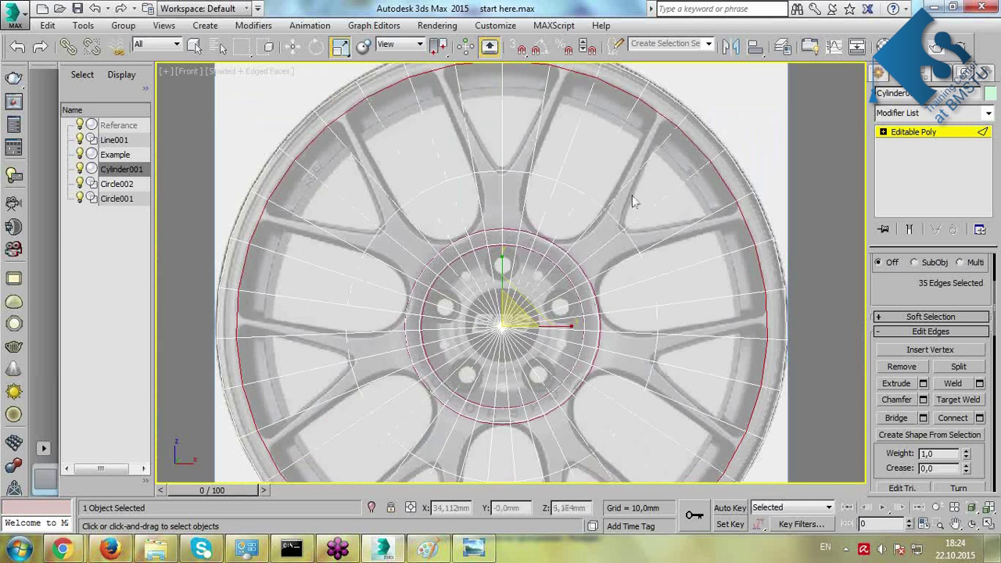
scroll(637, 246, down, 3)
scroll(514, 264, up, 3)
scroll(509, 260, down, 3)
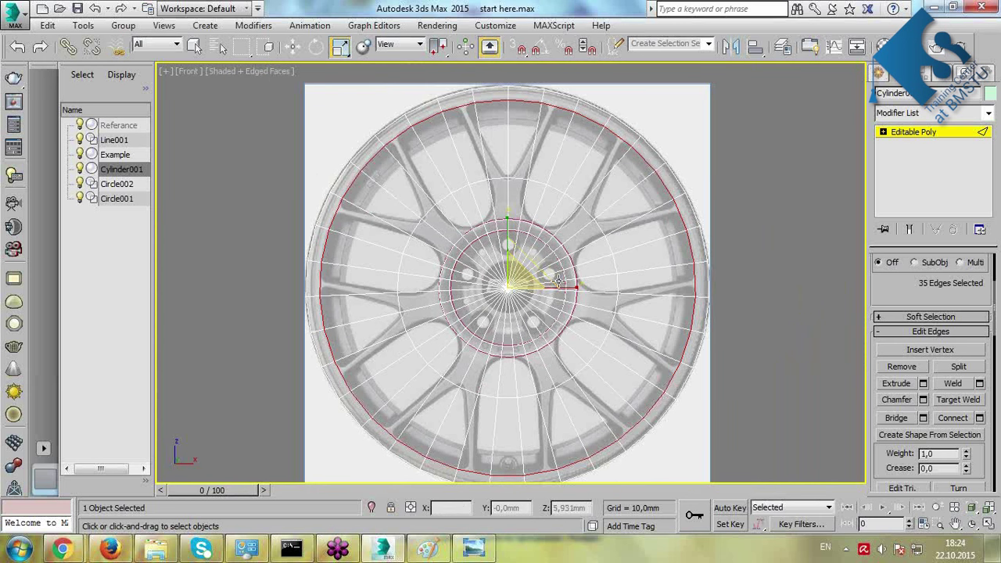
scroll(559, 282, up, 5)
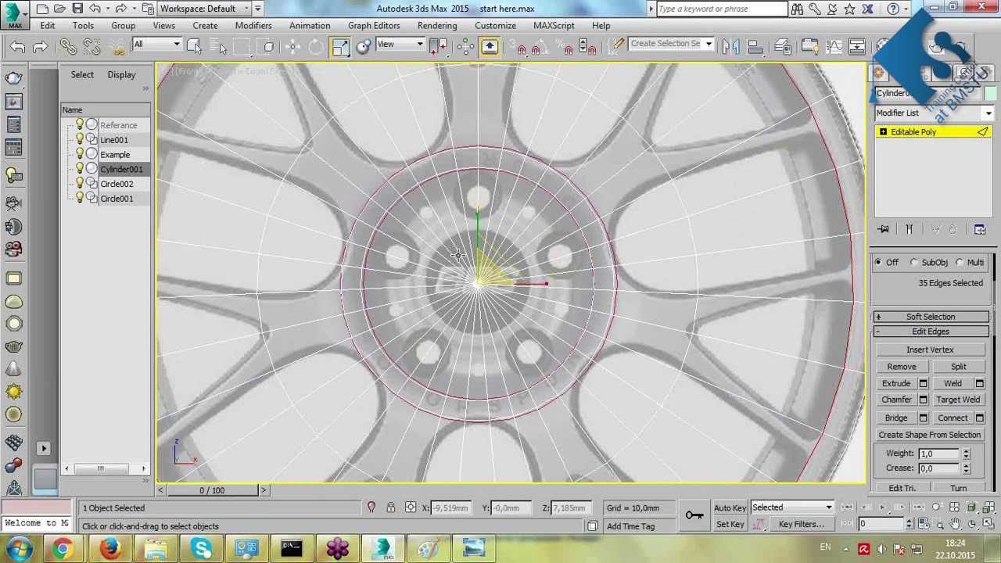
scroll(464, 249, down, 2)
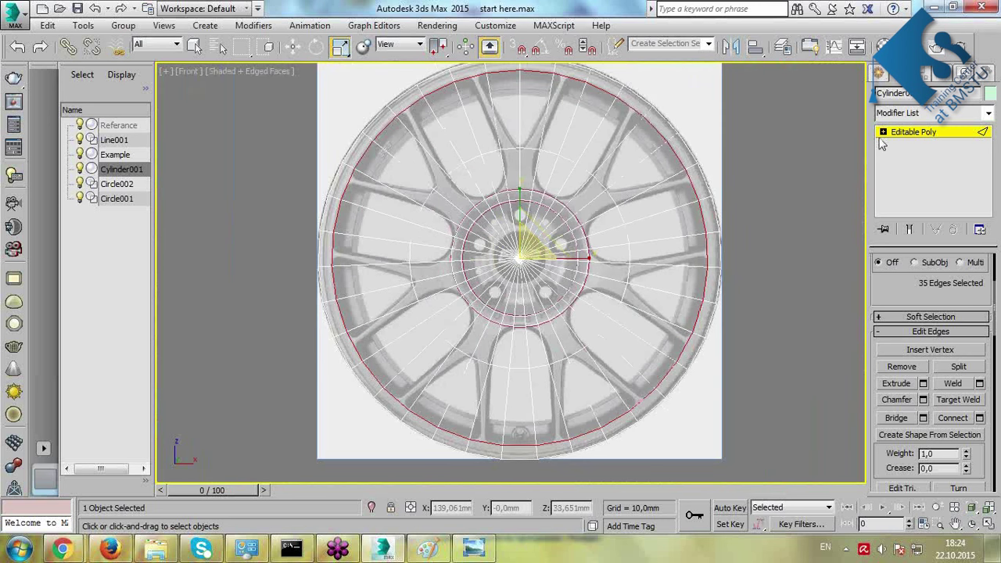
Switch the disc to polygon level with a lasso selection region and try selecting the wedge beside the vertical guide line.
click(883, 132)
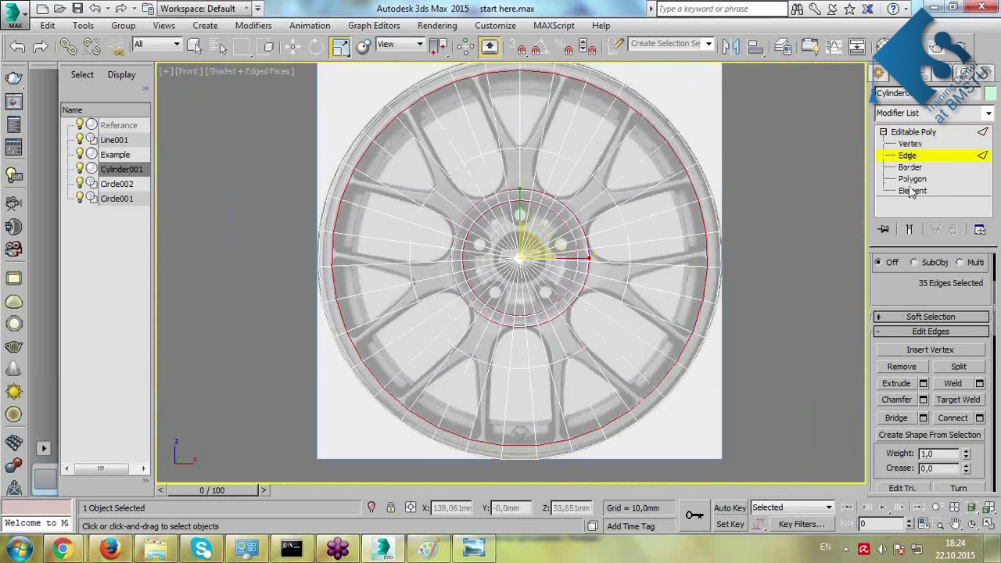
click(912, 179)
click(201, 47)
drag(243, 48, 244, 138)
middle_drag(270, 161, 464, 96)
drag(457, 69, 483, 262)
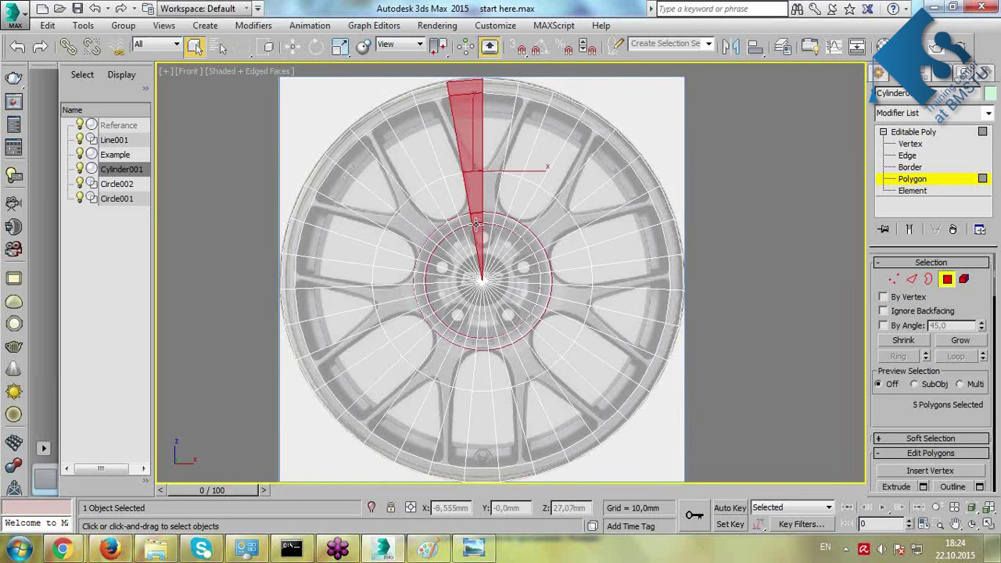
click(386, 92)
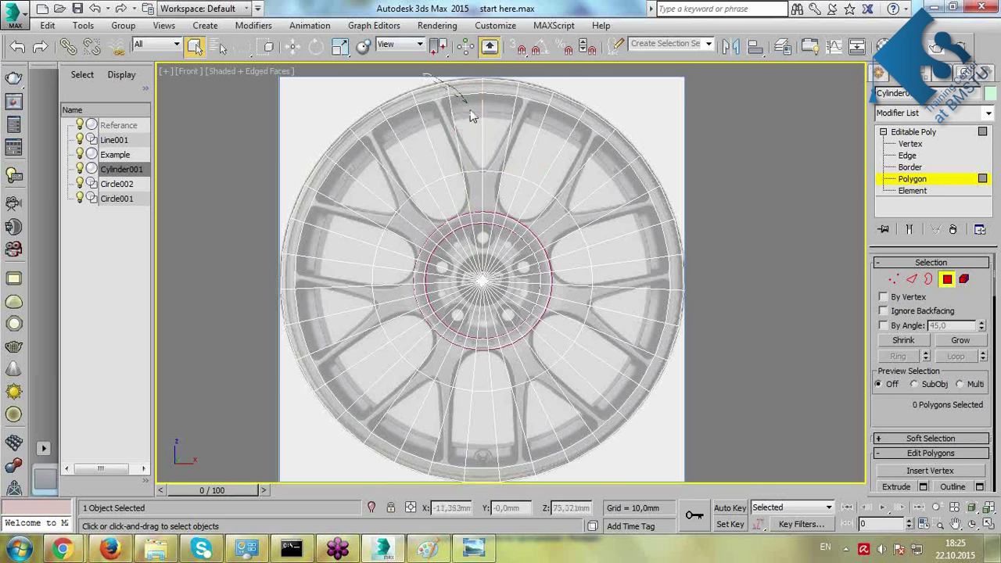
Delete all polygons outside the smaller hub circle except the three-segment sector clockwise from the vertical guide line, and leave polygon level.
mouse_move(473, 153)
mouse_down()
mouse_move(477, 218)
mouse_move(423, 270)
mouse_move(437, 328)
mouse_move(485, 350)
mouse_move(531, 332)
mouse_move(548, 288)
mouse_move(539, 255)
mouse_up()
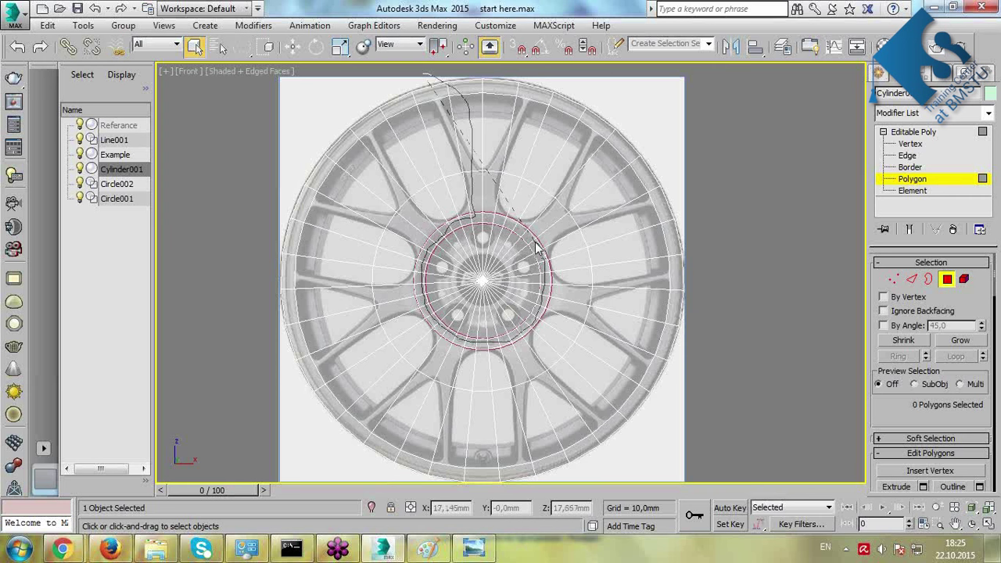
mouse_move(536, 247)
mouse_down()
mouse_move(524, 219)
mouse_move(574, 163)
mouse_move(654, 103)
mouse_move(745, 407)
mouse_move(644, 497)
mouse_move(514, 496)
mouse_move(196, 440)
mouse_move(206, 161)
mouse_move(232, 107)
mouse_up()
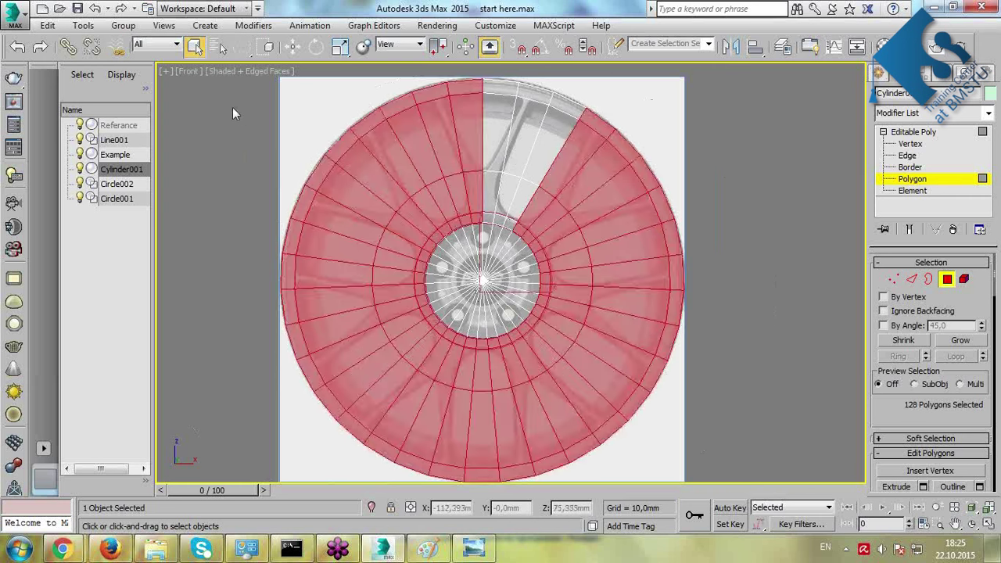
scroll(528, 171, up, 3)
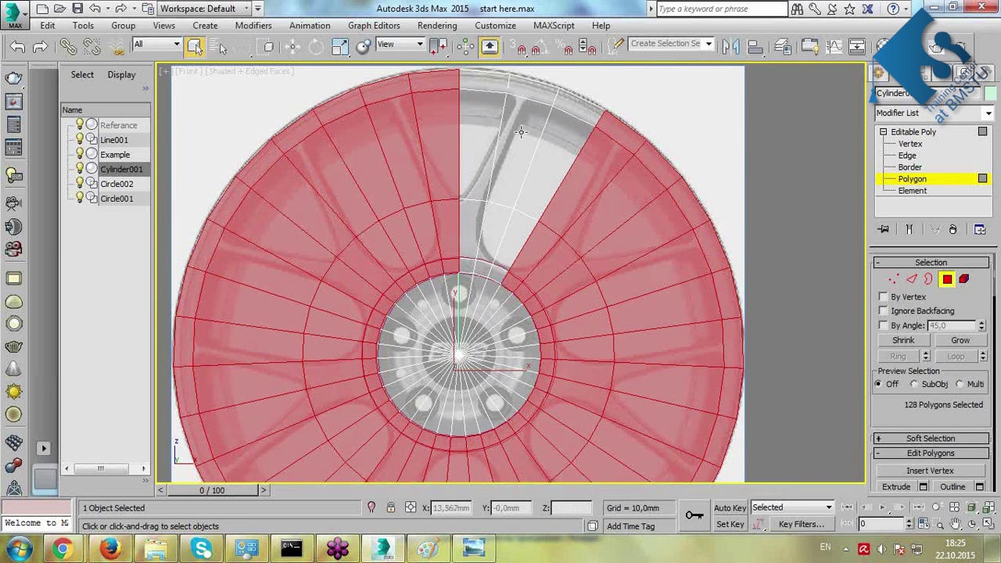
scroll(536, 216, down, 3)
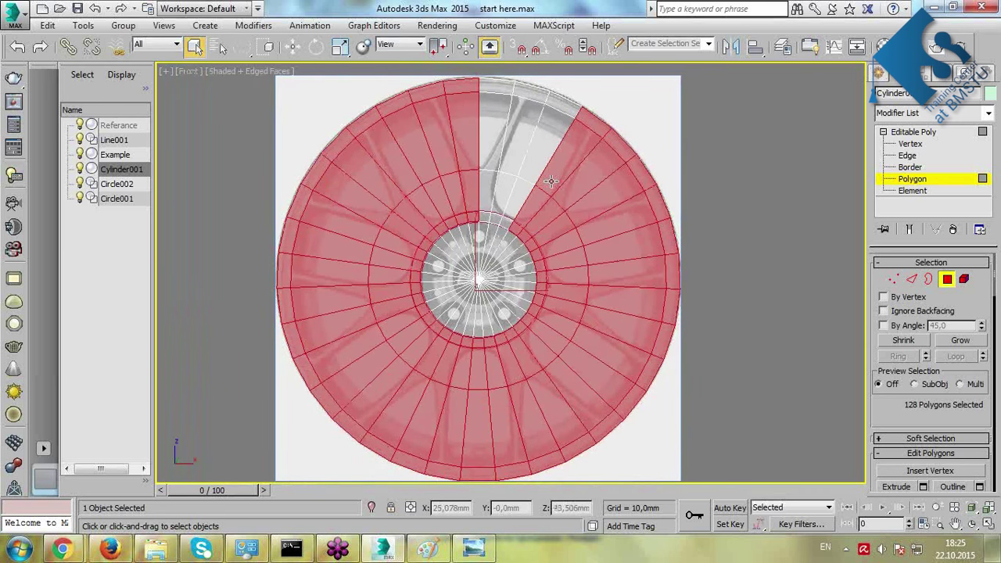
scroll(547, 190, up, 3)
scroll(547, 190, down, 2)
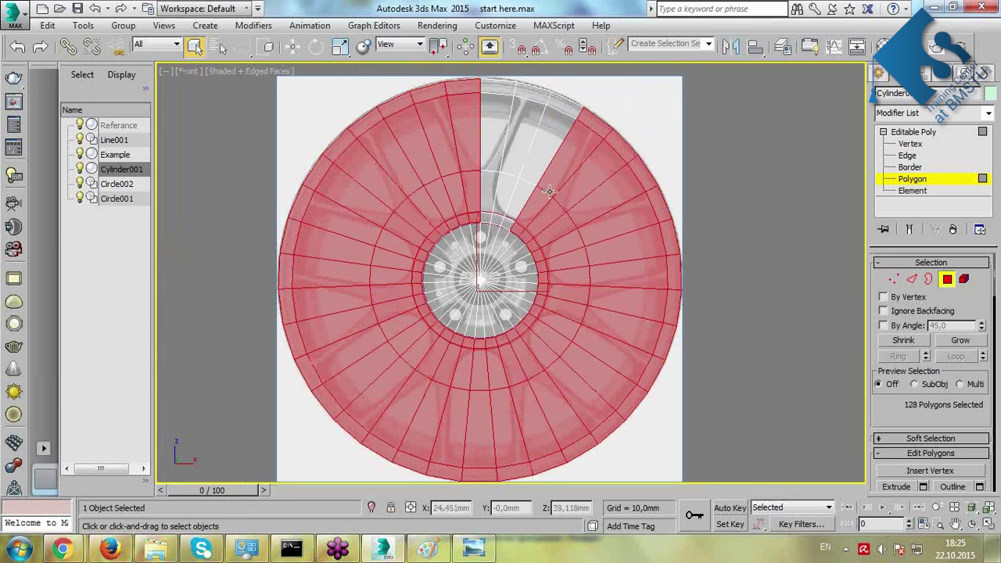
key(Delete)
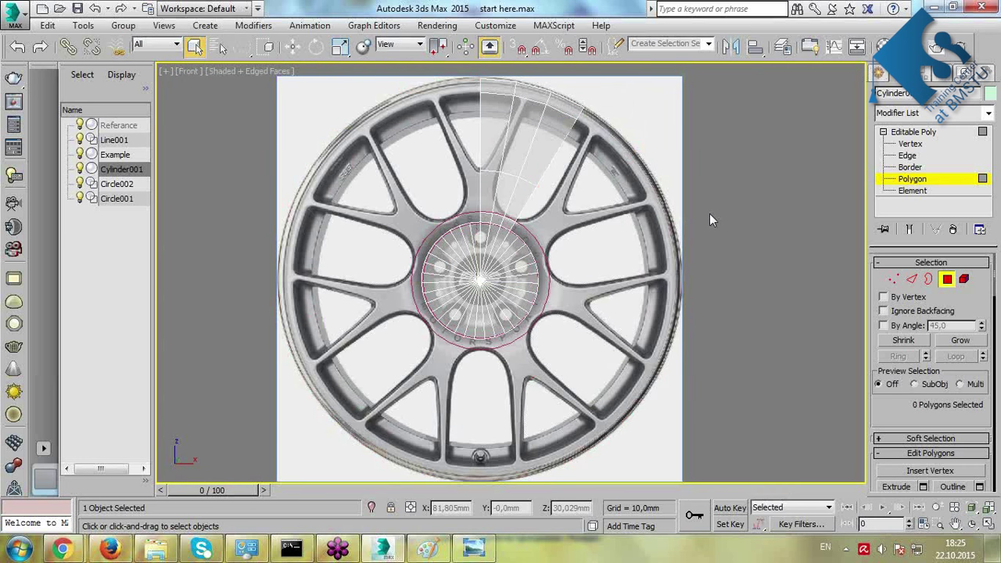
click(913, 132)
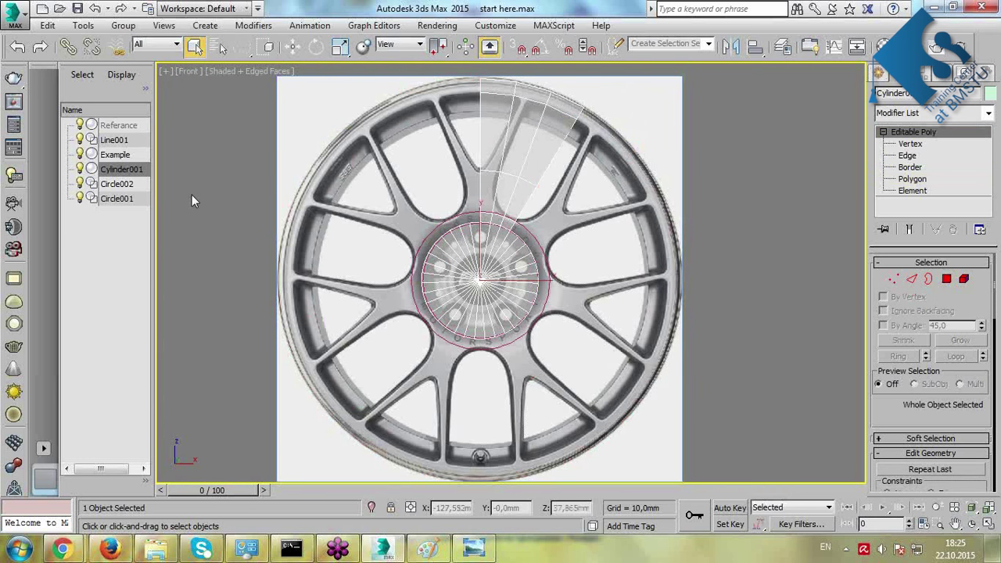
Select the vertical guide line for rotation, using the smaller hub circle as picked coordinate system with its transform coordinate centre as pivot.
click(114, 140)
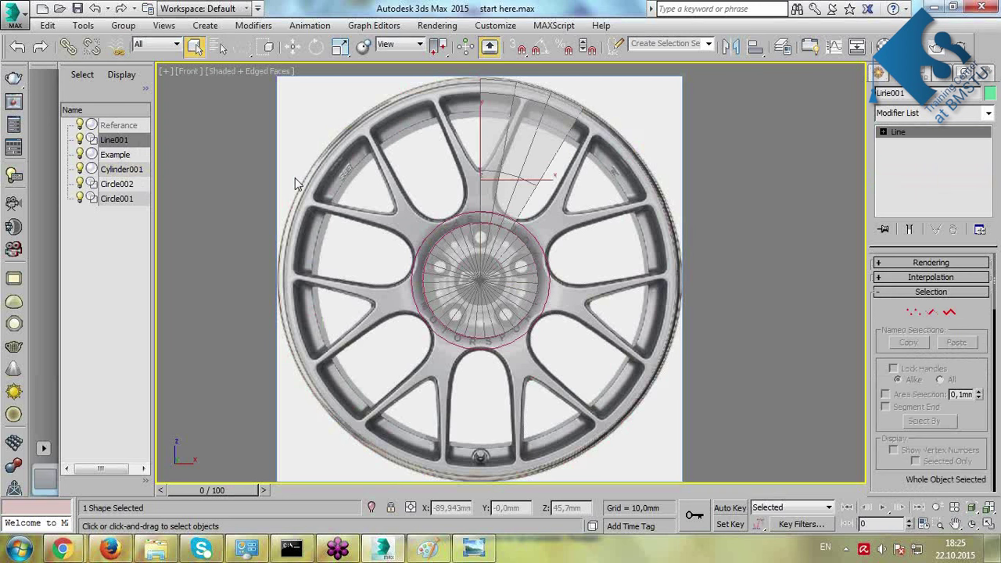
middle_drag(425, 104, 405, 115)
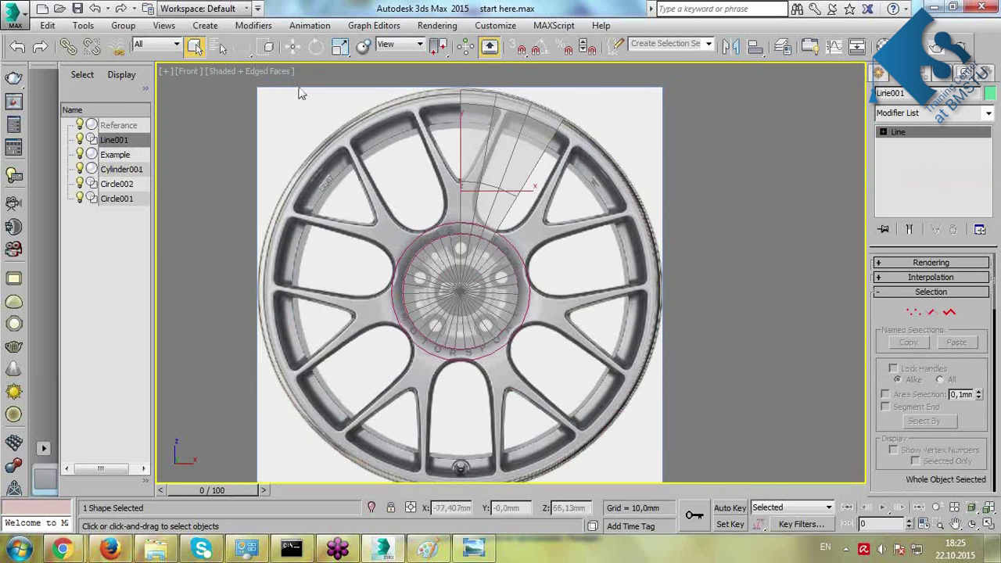
click(313, 46)
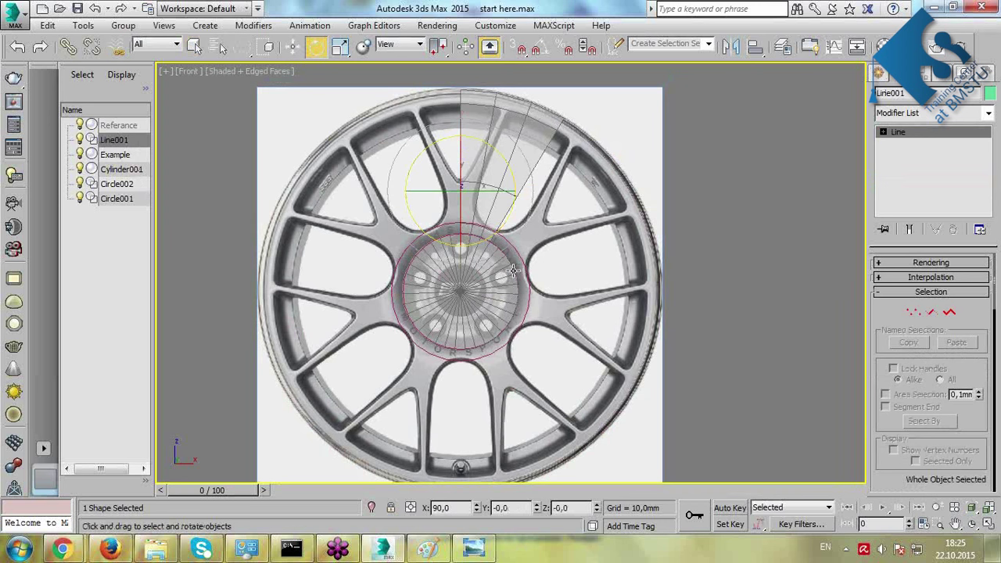
middle_drag(525, 261, 513, 271)
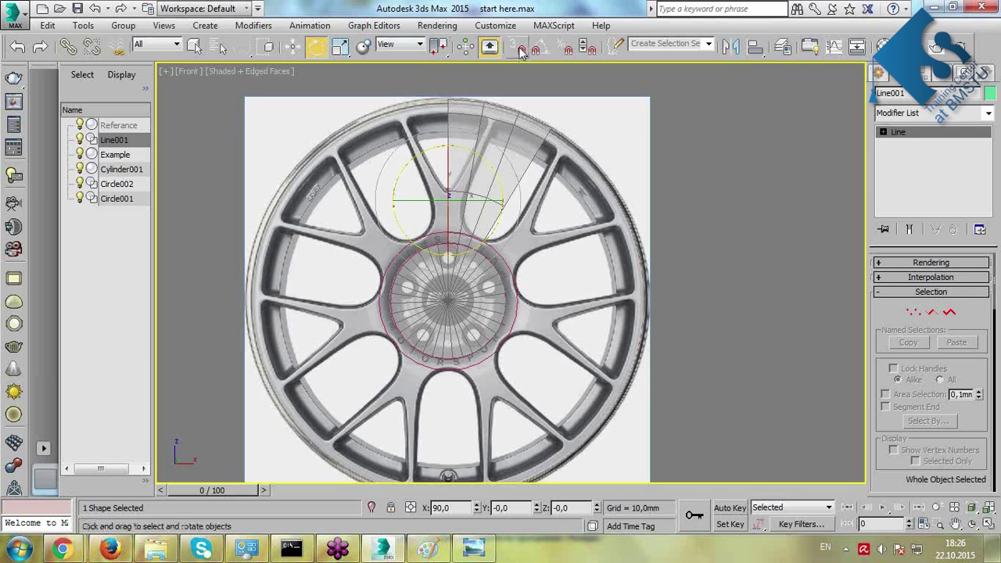
click(400, 44)
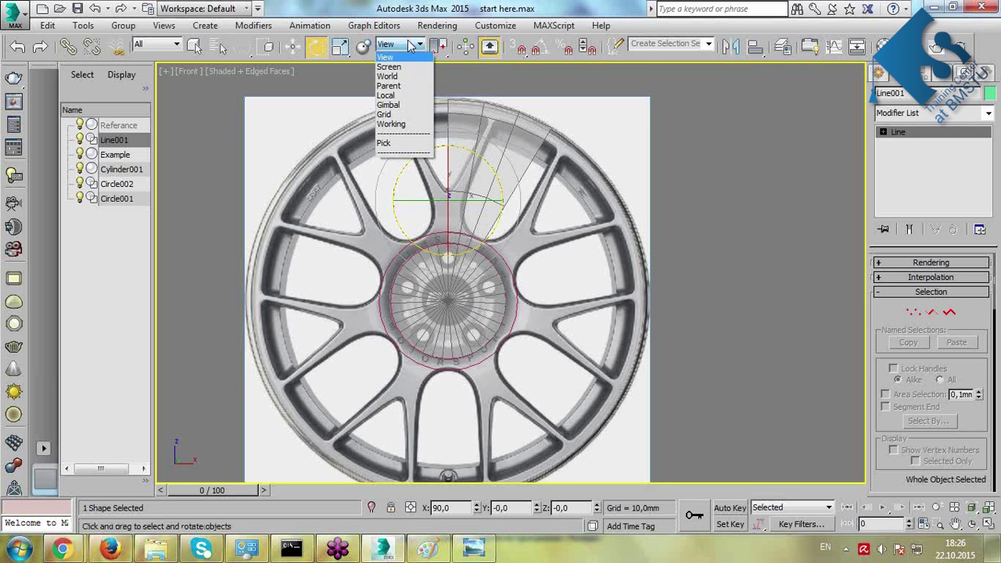
click(404, 148)
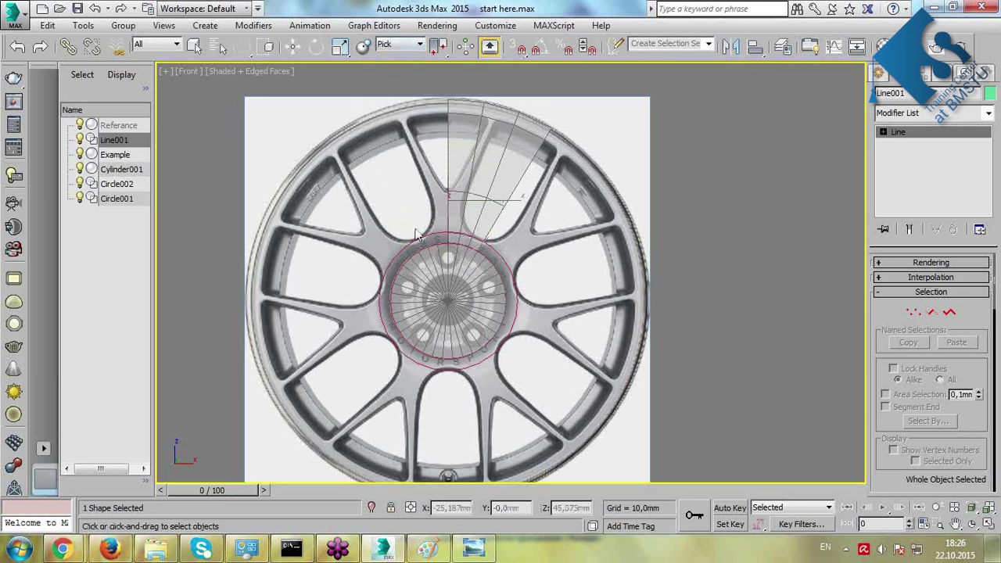
click(518, 313)
drag(439, 46, 435, 109)
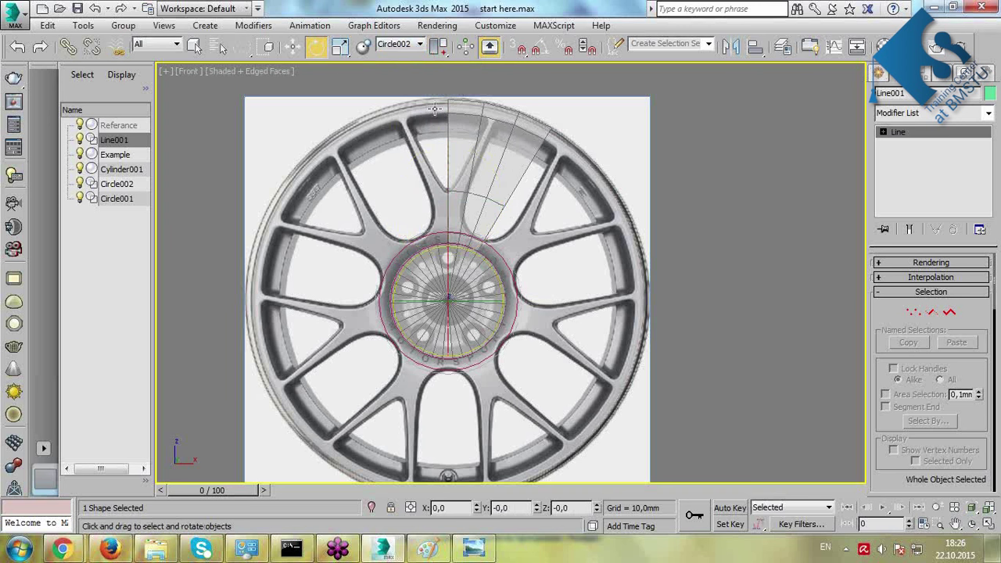
Turn on angle snap with an angle of 51,4 degrees, working out 360 / 7 in Calculator, and close the snap settings.
right_click(538, 50)
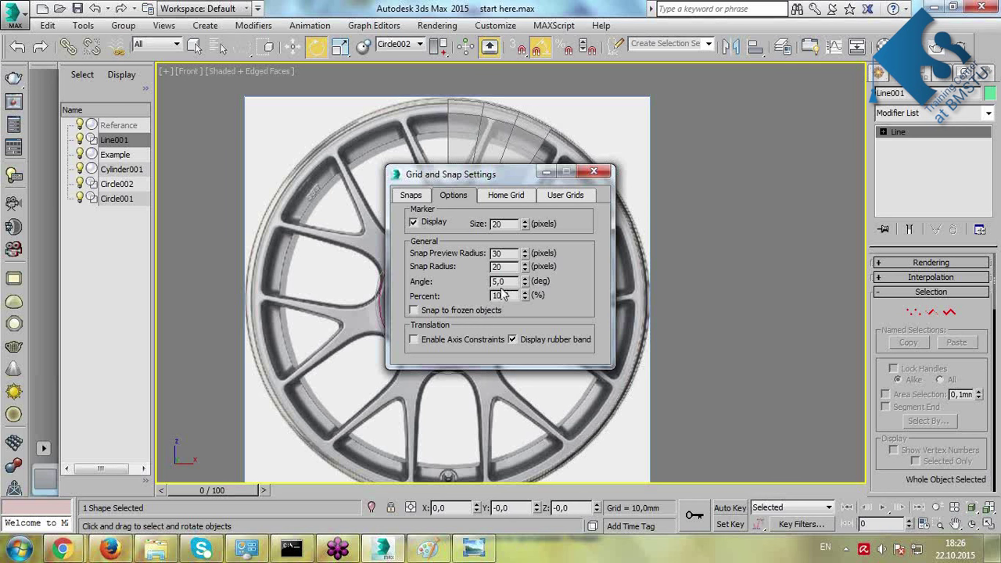
text(51)
click(22, 550)
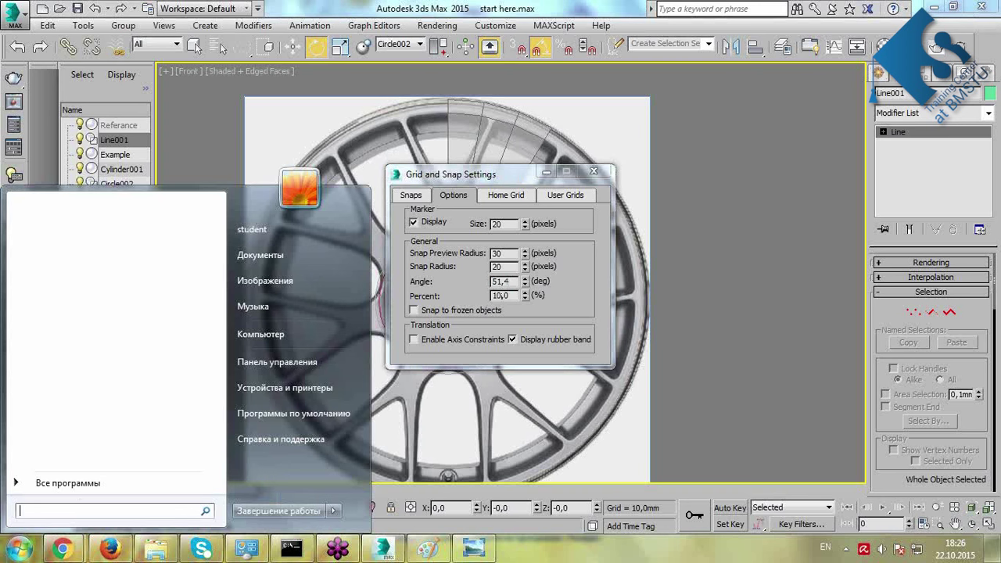
text(calc)
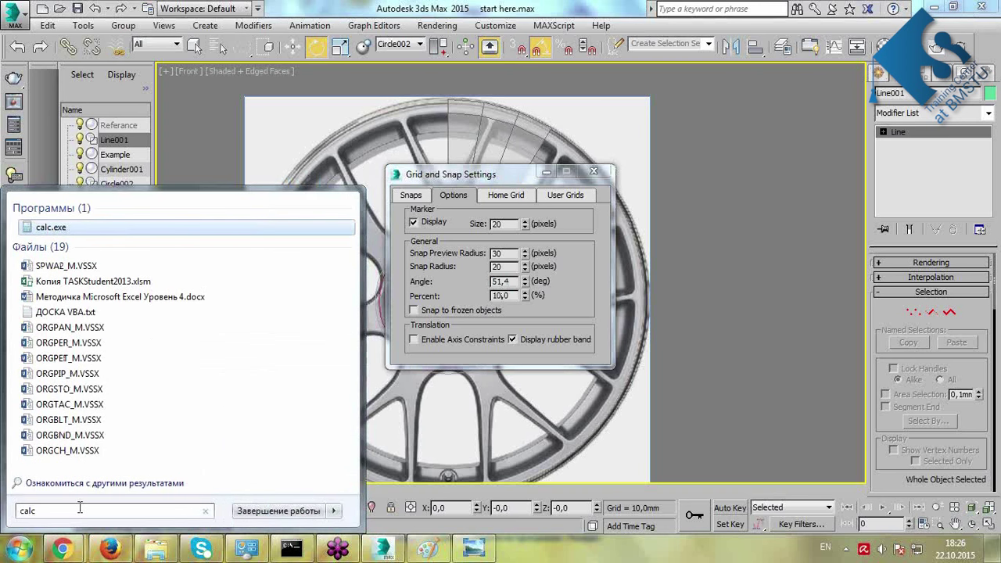
key(Return)
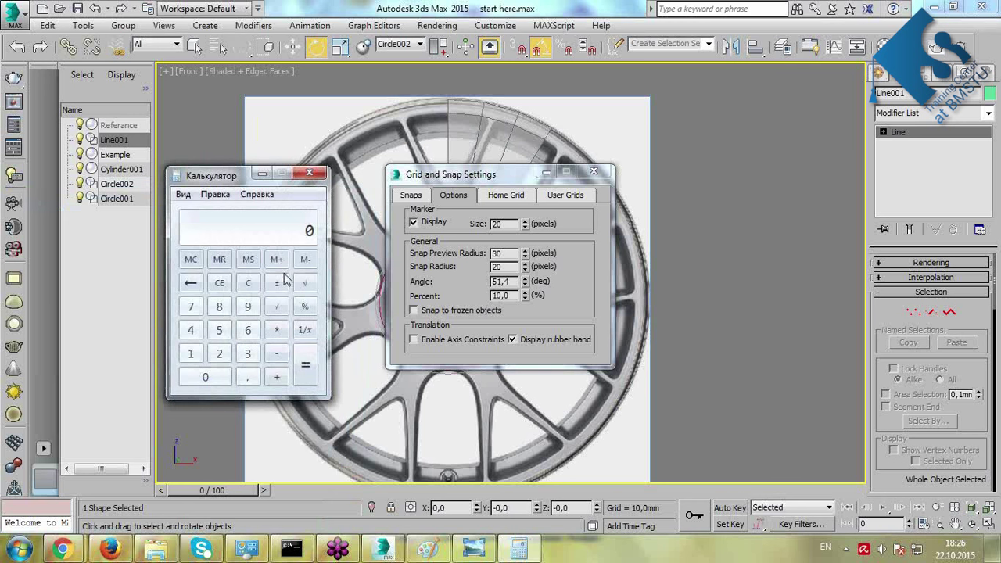
click(248, 354)
click(247, 330)
click(205, 377)
click(278, 308)
click(190, 307)
click(305, 367)
click(262, 173)
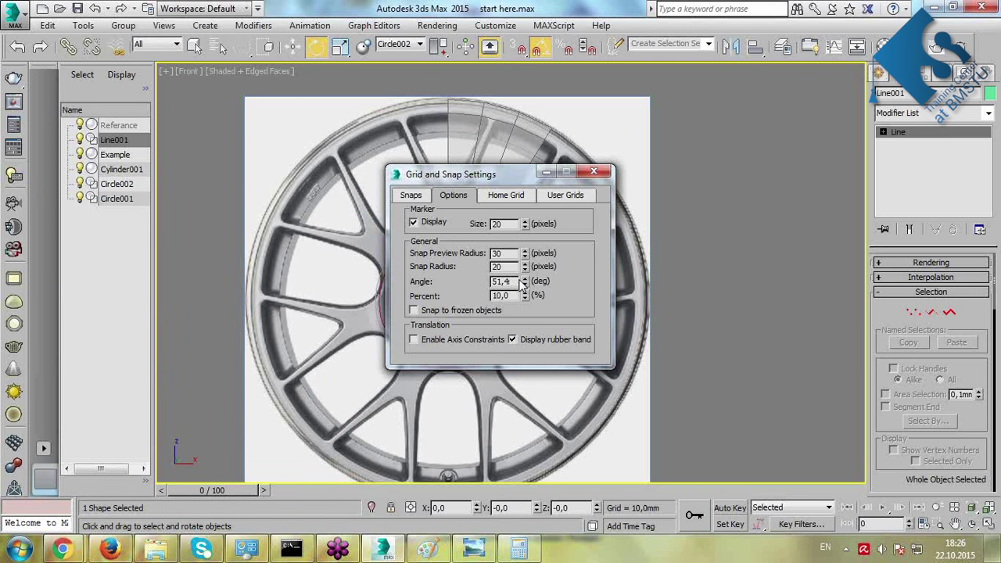
click(596, 172)
Rotate the guide line -51,4 degrees about the hub centre as a copy, make 6 copies, and deselect.
drag(504, 282, 499, 274)
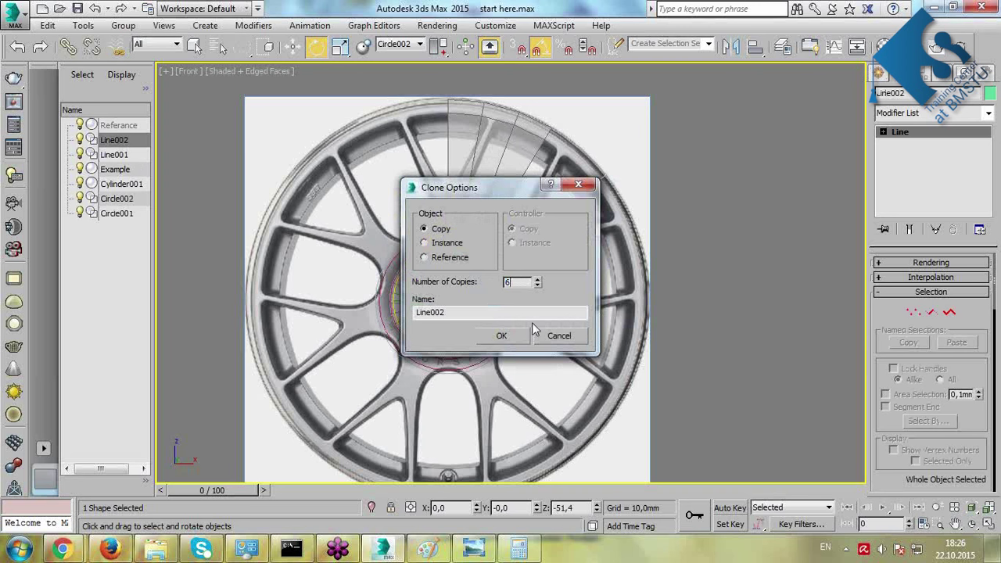
click(501, 335)
click(679, 297)
Examine how the rotated guide lines and the remaining disc sector line up with the reference spokes.
mouse_move(512, 289)
middle_down()
mouse_move(522, 250)
mouse_move(515, 290)
middle_up()
middle_drag(565, 194, 562, 215)
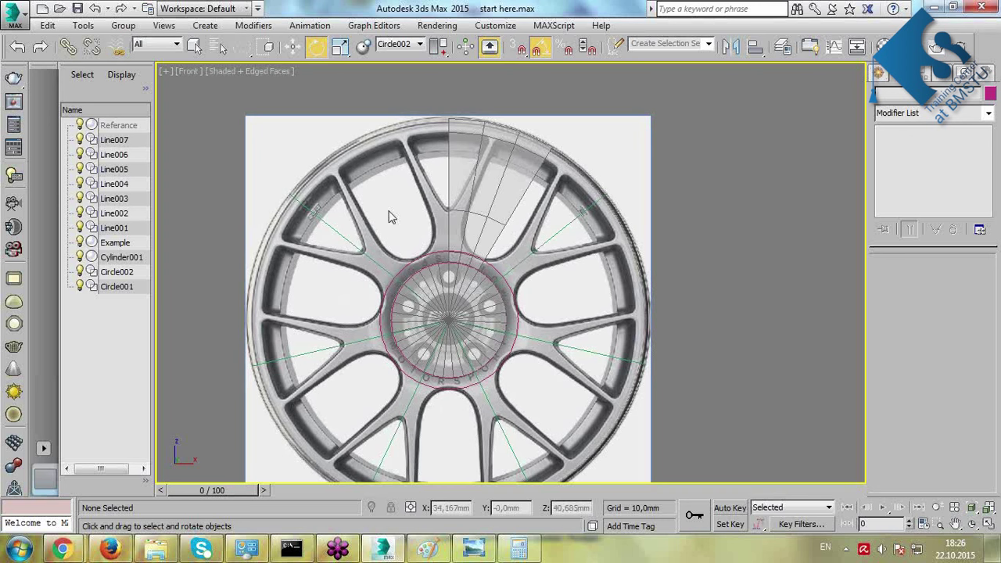
middle_drag(480, 271, 477, 242)
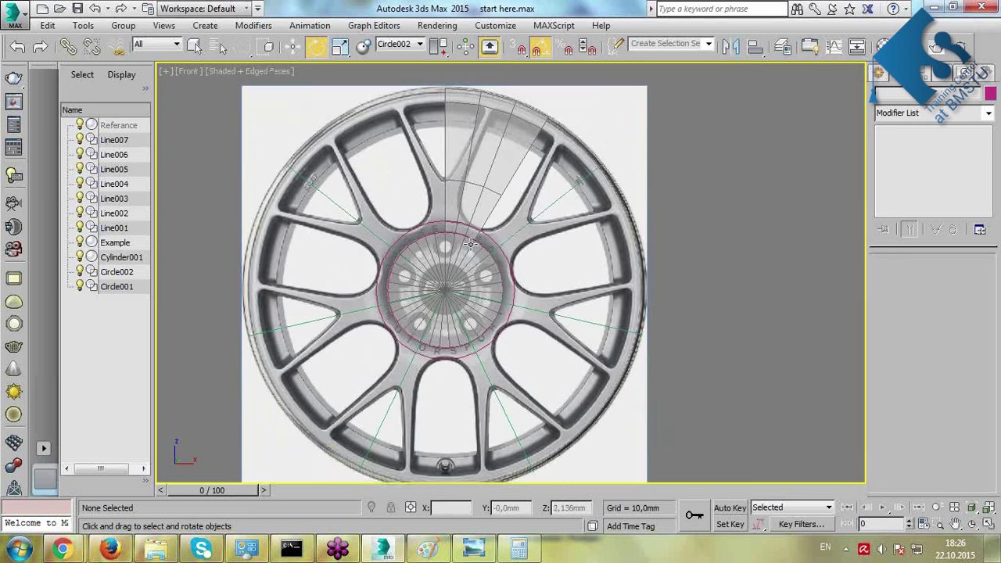
scroll(486, 126, up, 2)
scroll(470, 176, down, 1)
scroll(446, 195, up, 2)
scroll(447, 243, down, 2)
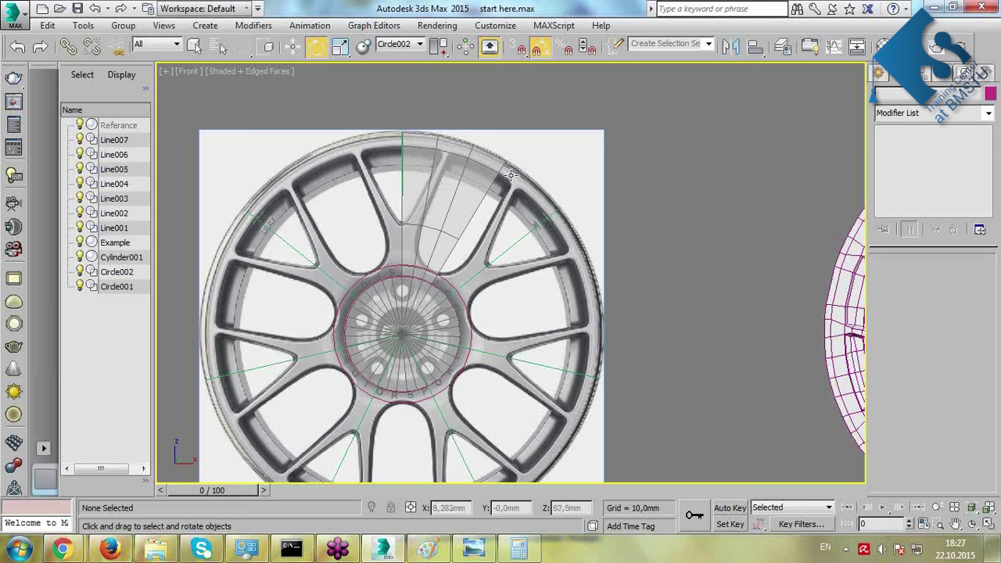
scroll(434, 246, up, 2)
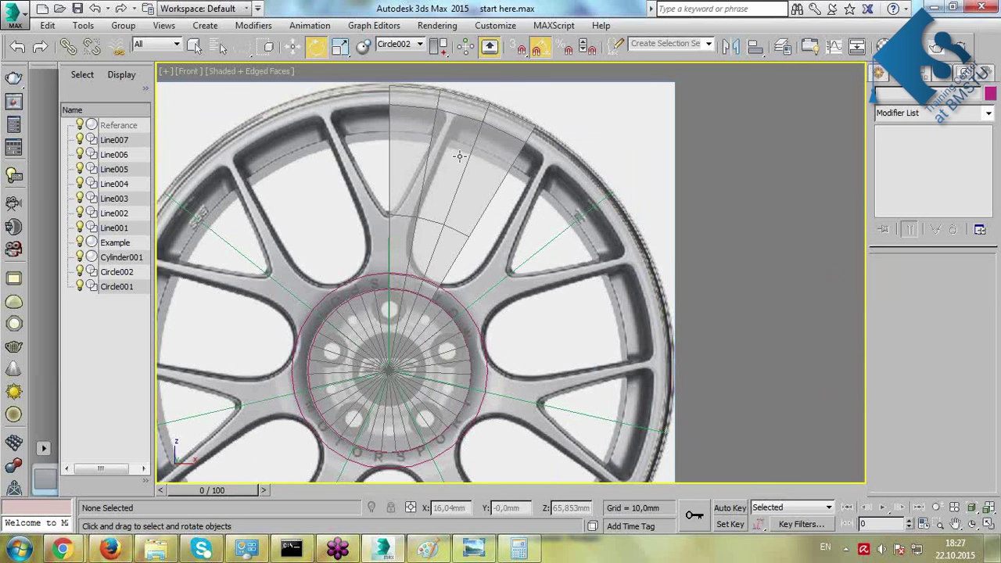
Select the disc's hub polygons inside the smaller circle and detach them as a separate object.
click(462, 216)
middle_drag(567, 326, 607, 226)
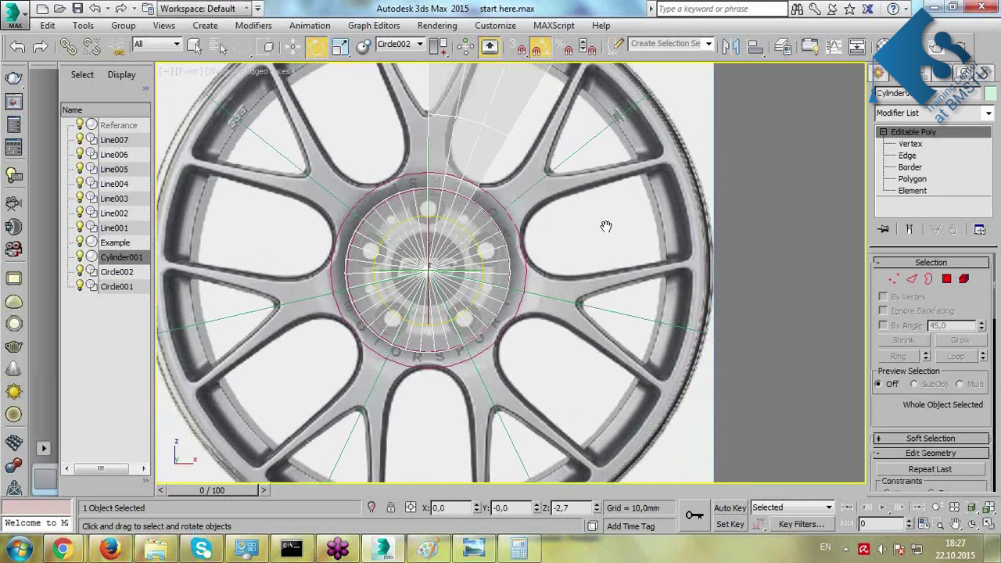
click(947, 279)
mouse_move(314, 387)
mouse_down()
mouse_move(575, 305)
mouse_move(500, 225)
mouse_move(352, 235)
mouse_up()
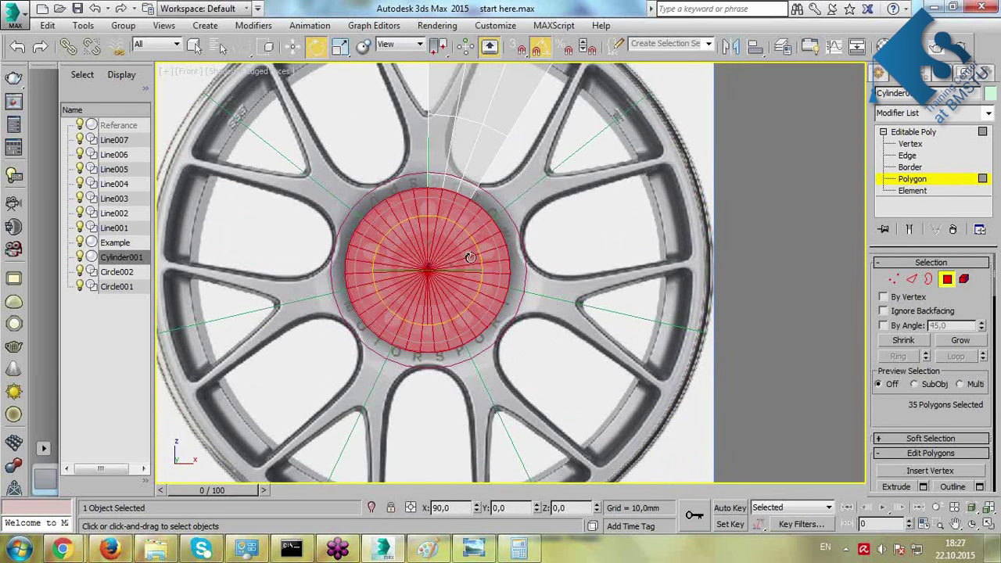
scroll(444, 243, up, 3)
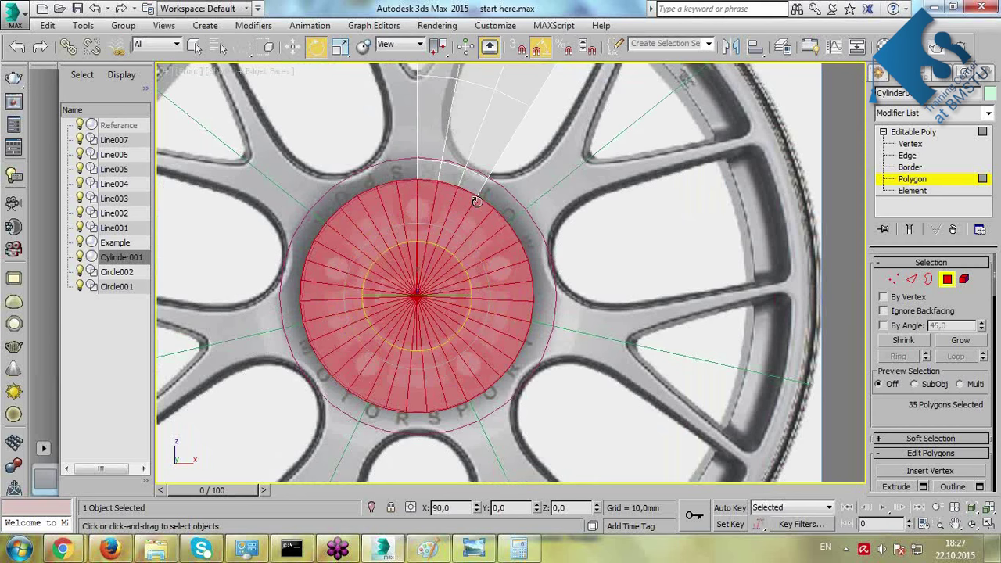
alt+middle_drag(478, 202, 393, 299)
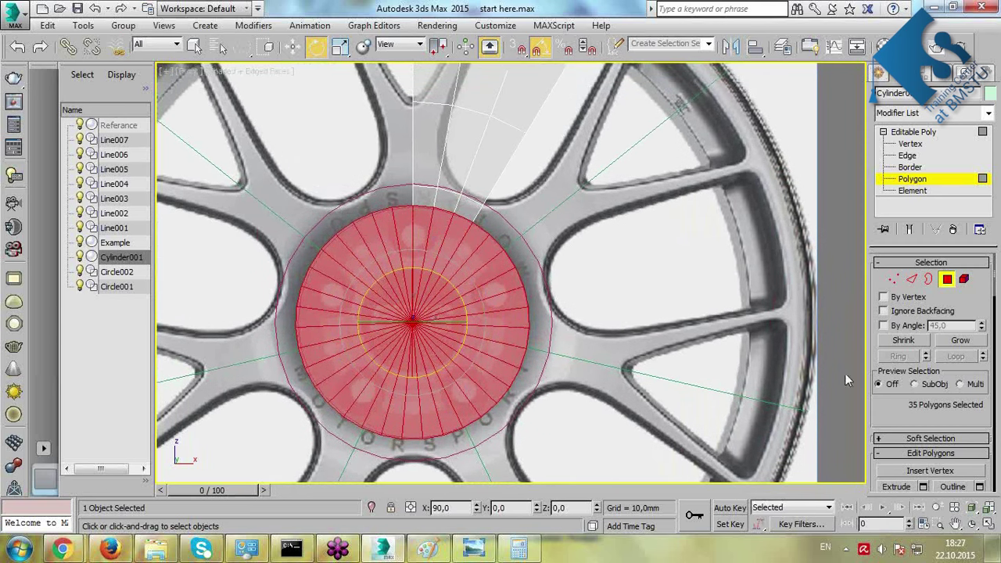
scroll(893, 306, down, 6)
scroll(970, 409, down, 2)
click(972, 399)
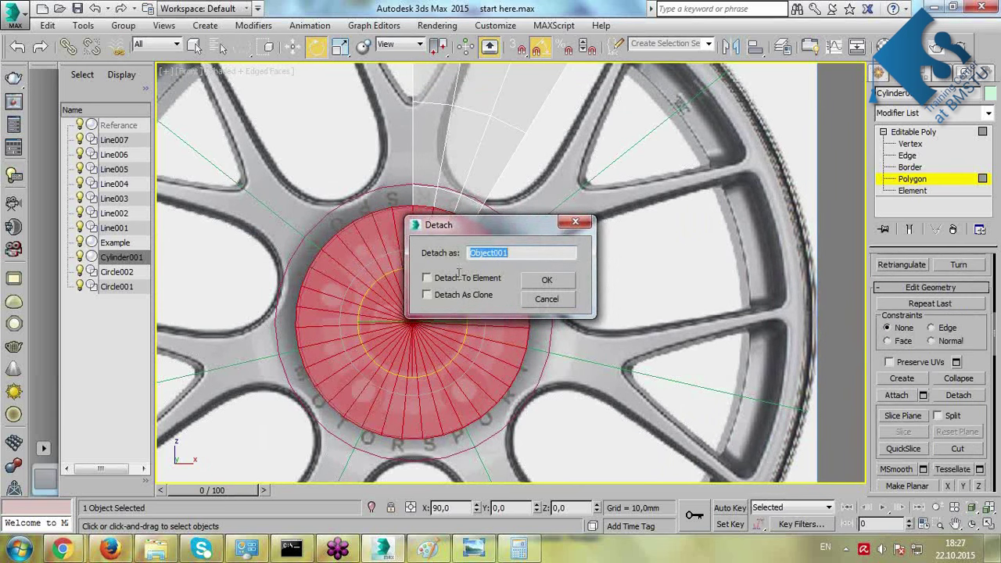
click(545, 281)
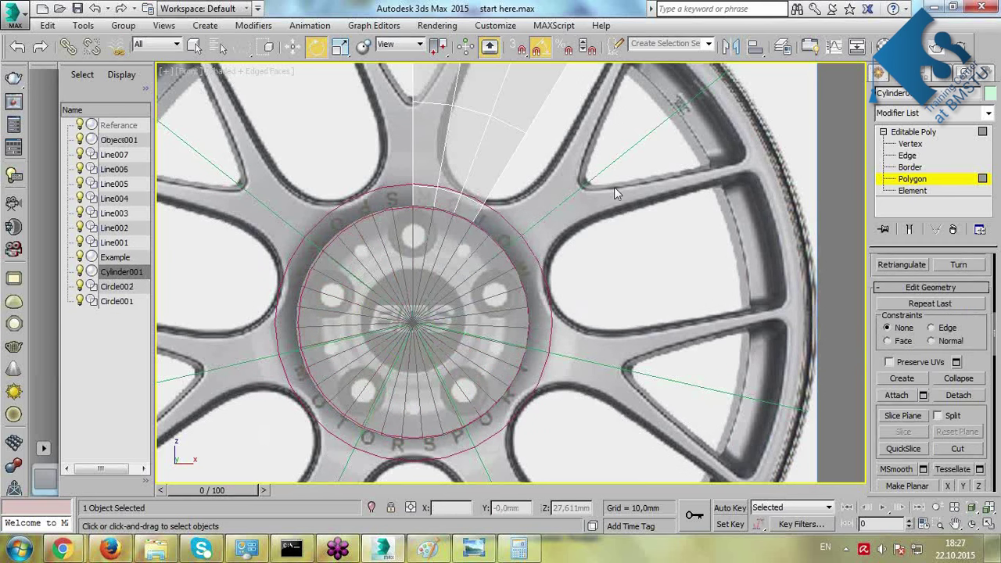
Delete the two sector polygons covering the upper part of the opening clockwise from the vertical spoke.
middle_drag(614, 187, 537, 346)
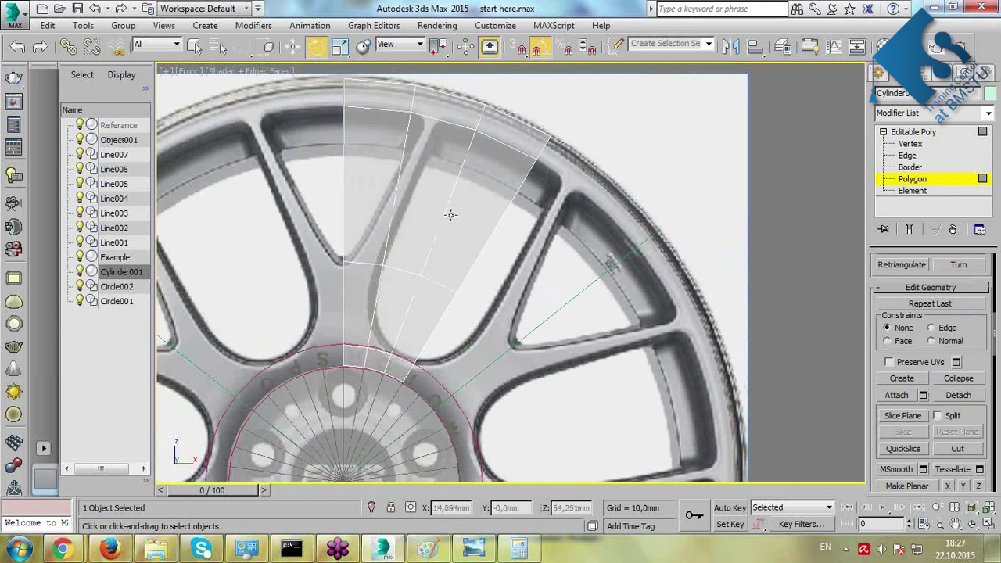
key(w)
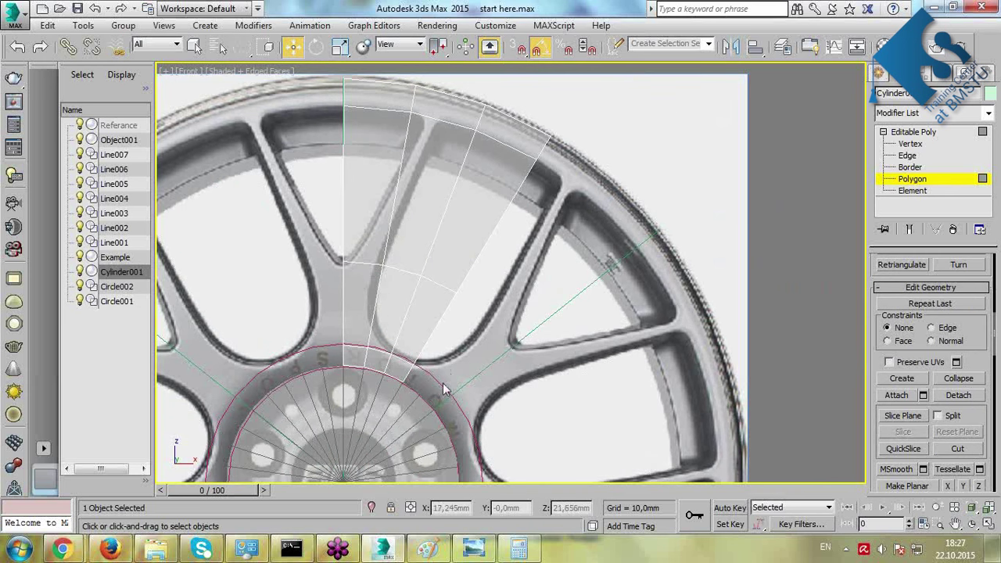
scroll(441, 336, up, 3)
scroll(424, 290, down, 3)
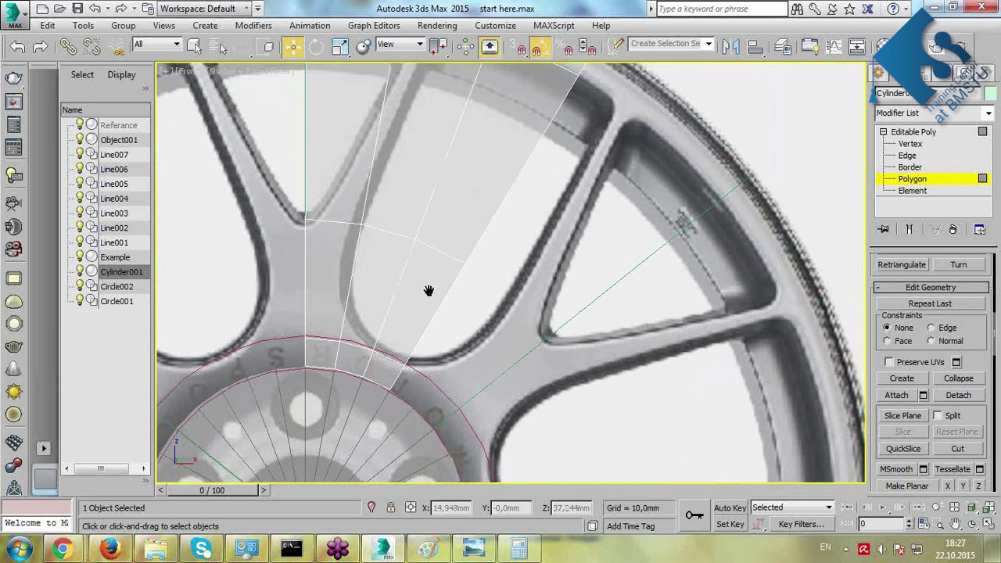
click(480, 216)
ctrl+click(441, 207)
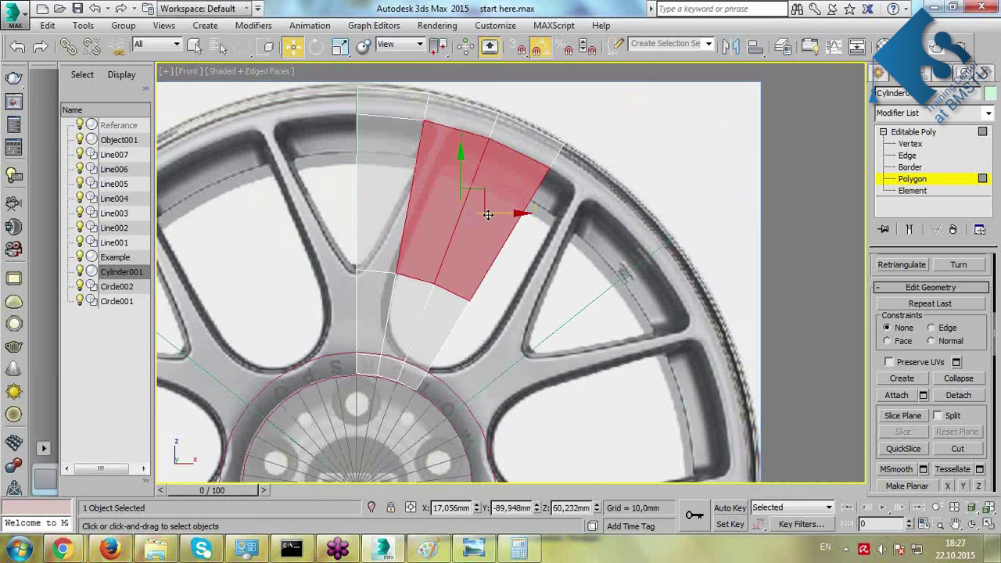
key(Delete)
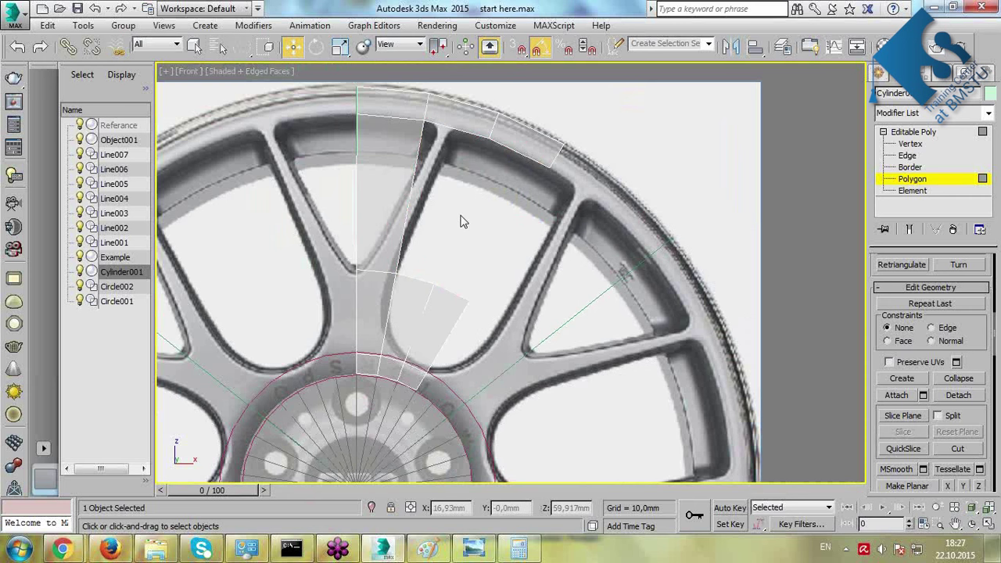
At vertex level, move the lower opening polygons' middle upper vertex onto the spoke's curved edge and delete their outer corner vertex.
click(921, 145)
scroll(417, 280, up, 2)
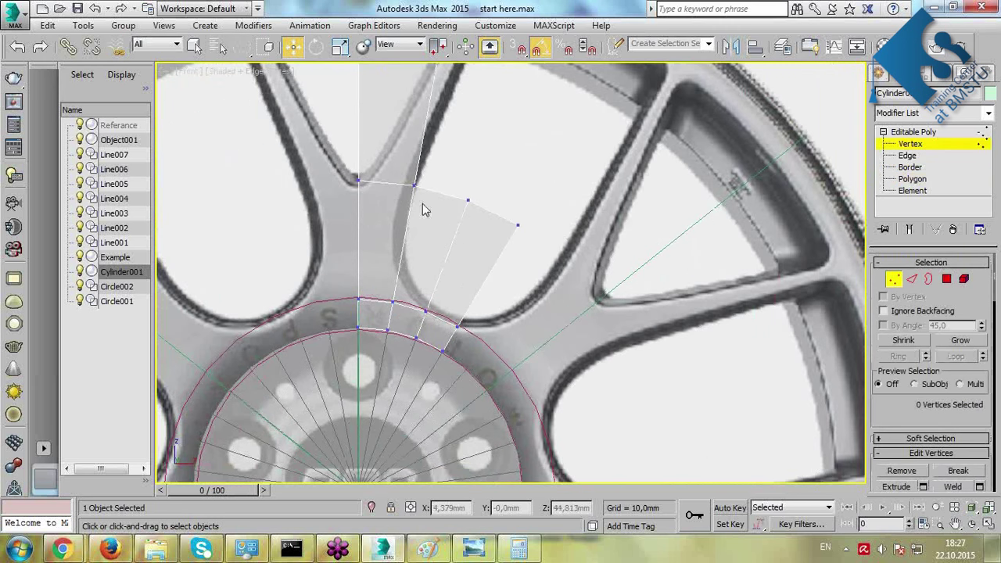
click(414, 186)
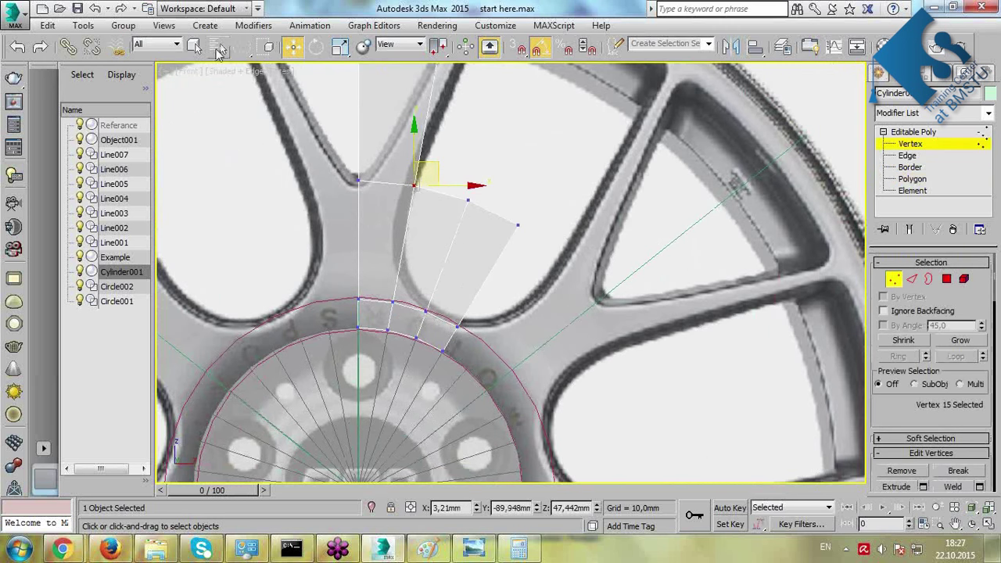
drag(242, 45, 243, 48)
click(467, 200)
drag(490, 190, 435, 266)
click(517, 226)
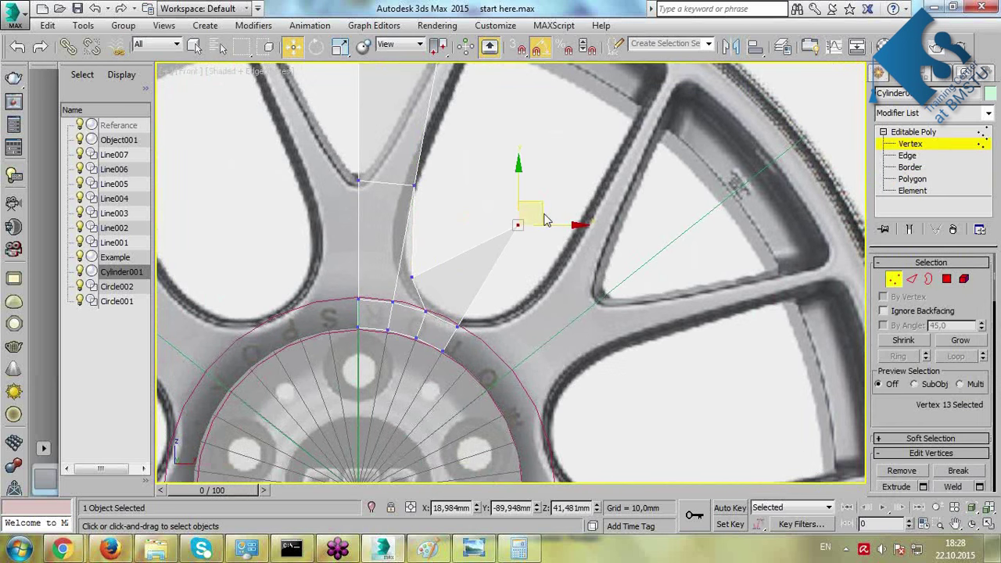
key(Delete)
Move the vertex beside the spoke fork slightly inward along X onto the spoke's edge.
middle_drag(443, 293, 449, 286)
drag(403, 158, 433, 192)
click(398, 296)
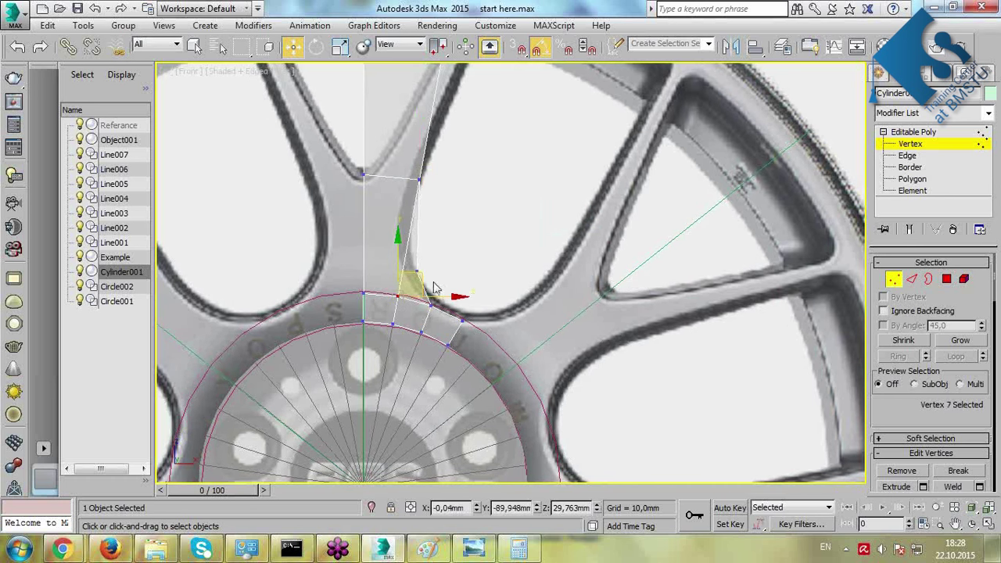
click(420, 181)
drag(448, 169, 437, 170)
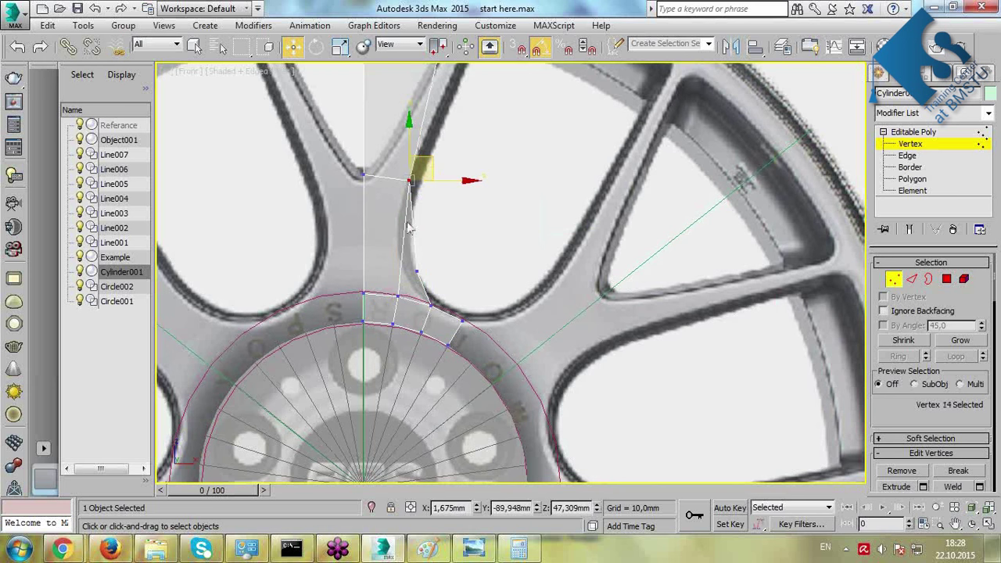
middle_drag(408, 222, 450, 247)
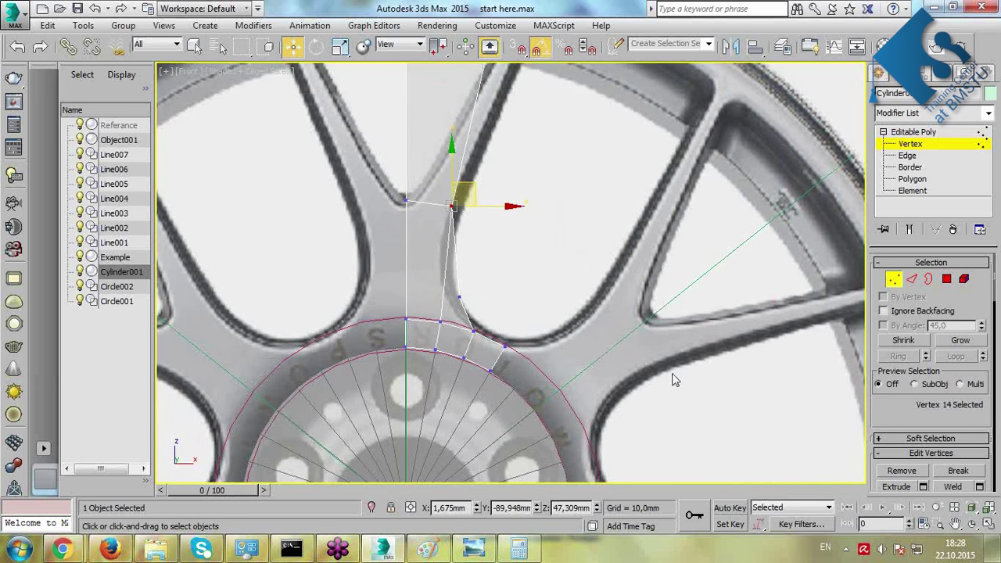
scroll(893, 416, down, 5)
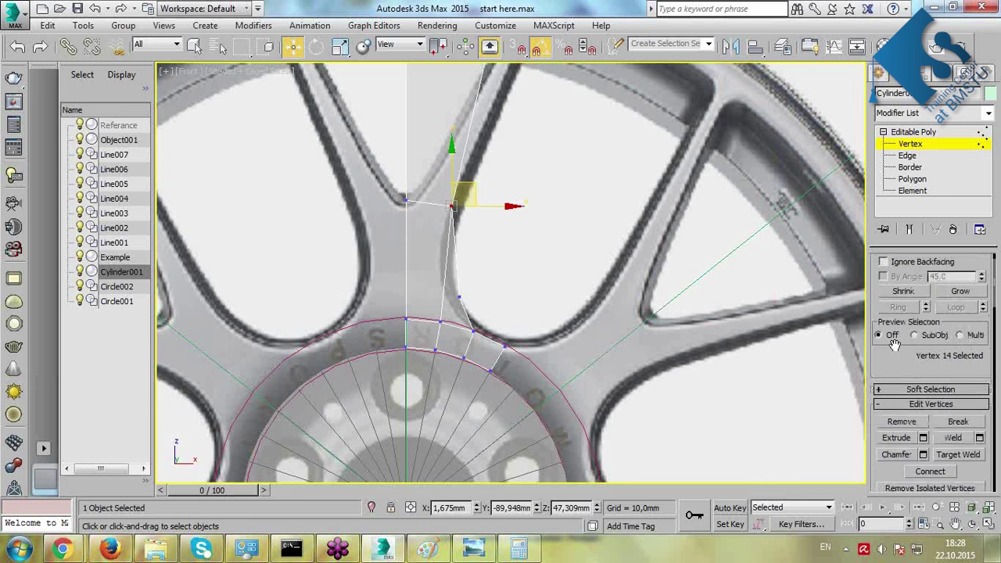
Cut an edge across the spoke below the fork from the centre line and move its outer vertex inward onto the spoke's edge.
scroll(966, 454, down, 1)
click(959, 444)
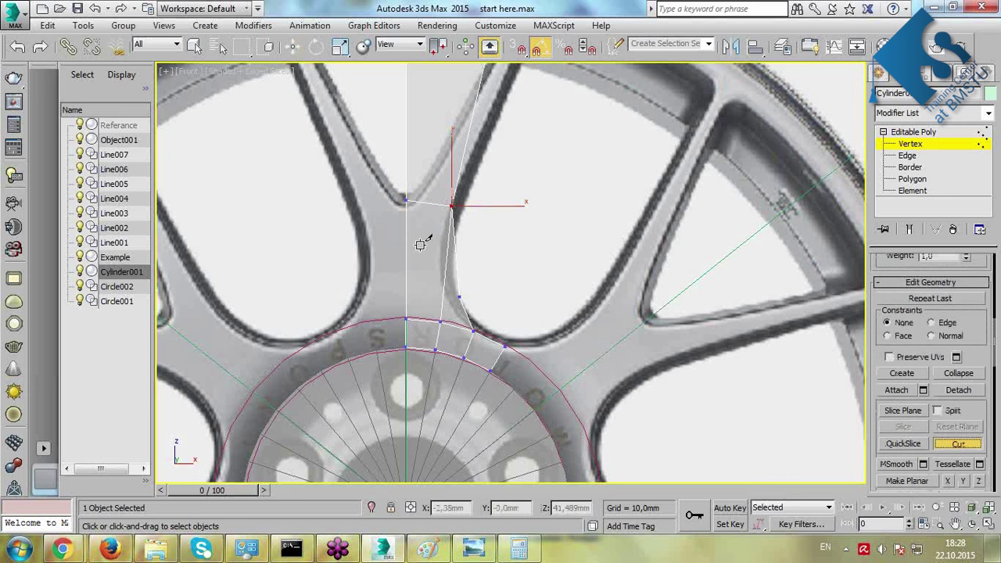
click(406, 251)
click(452, 255)
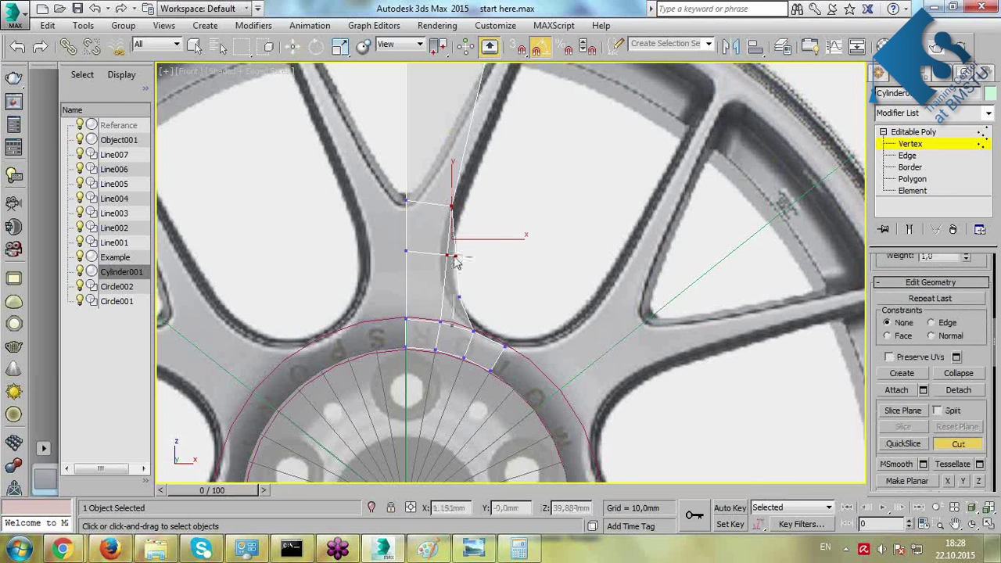
right_click(500, 298)
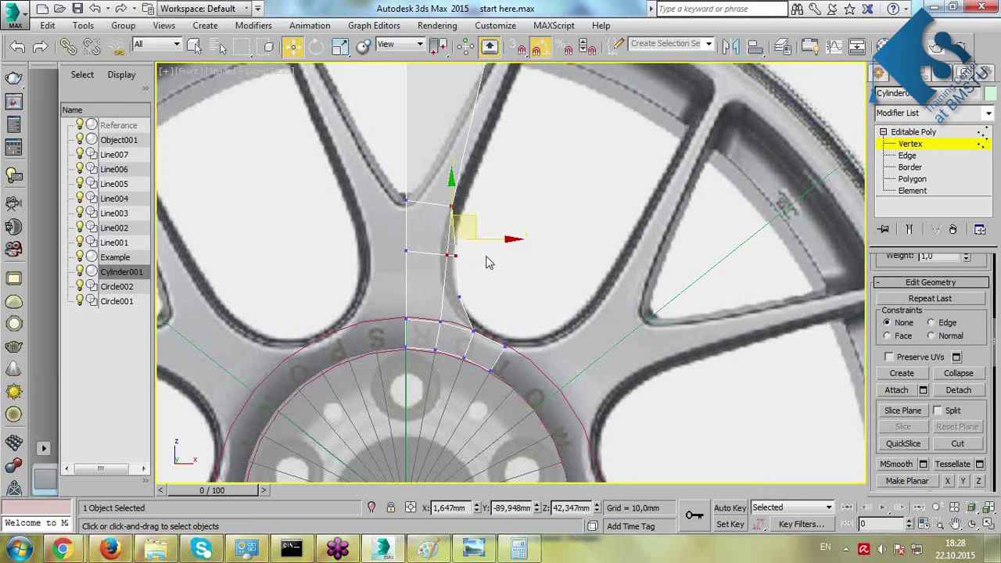
click(448, 255)
drag(469, 246, 463, 244)
click(487, 304)
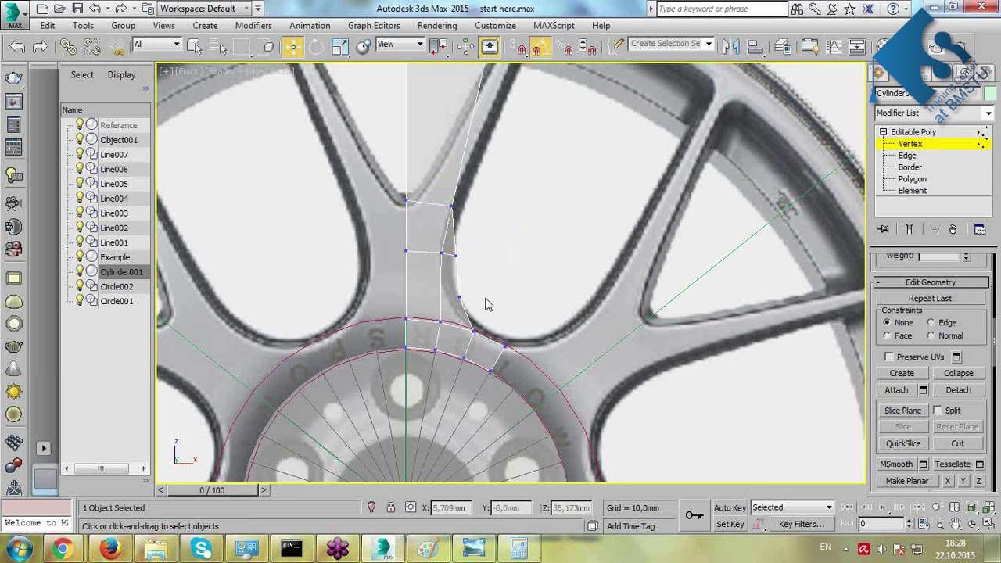
Cut a second edge across the spoke just above the larger hub circle and move its outermost vertex onto the curved spoke edge.
click(956, 443)
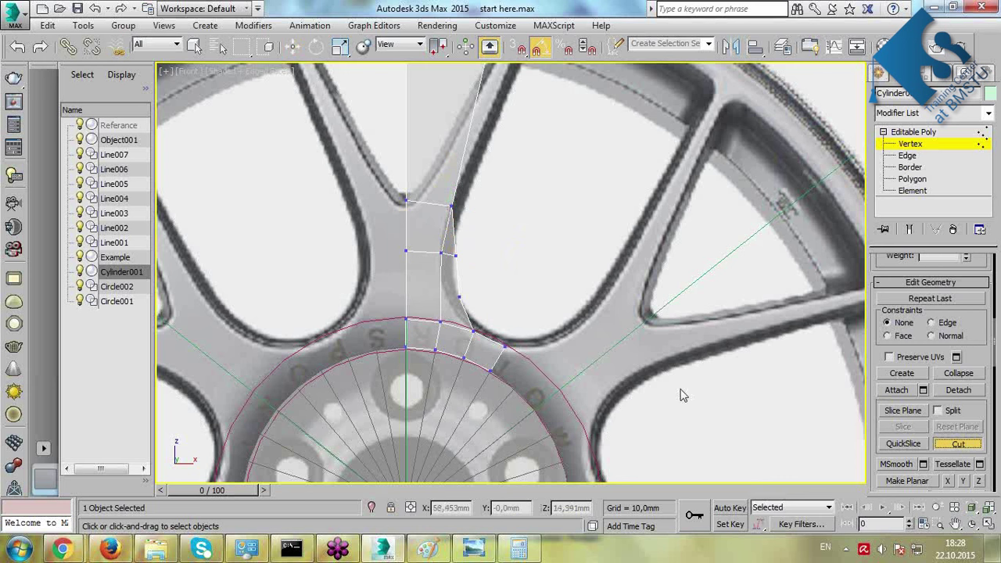
click(406, 291)
click(459, 298)
right_click(491, 277)
middle_drag(488, 194, 490, 280)
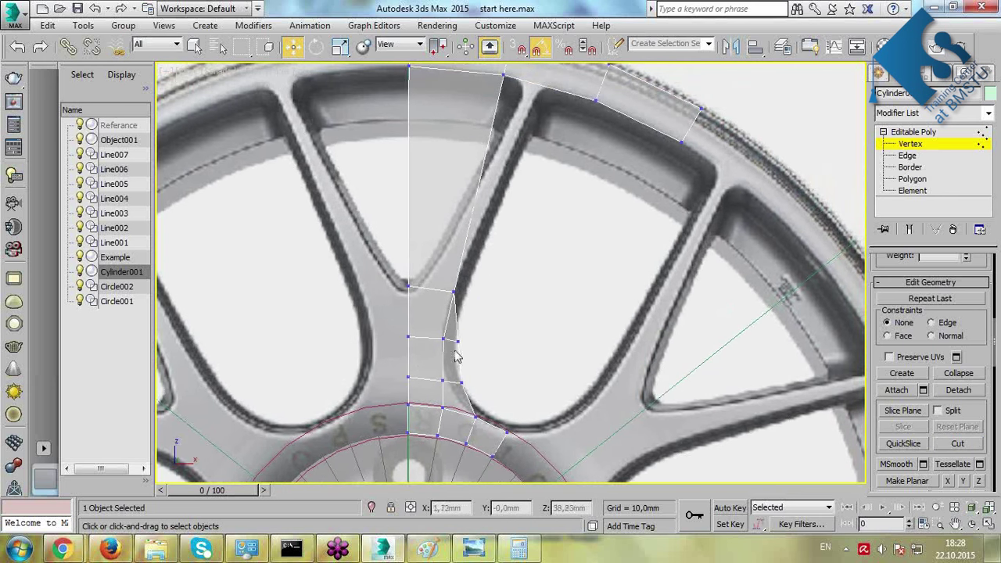
click(461, 381)
drag(487, 367, 479, 369)
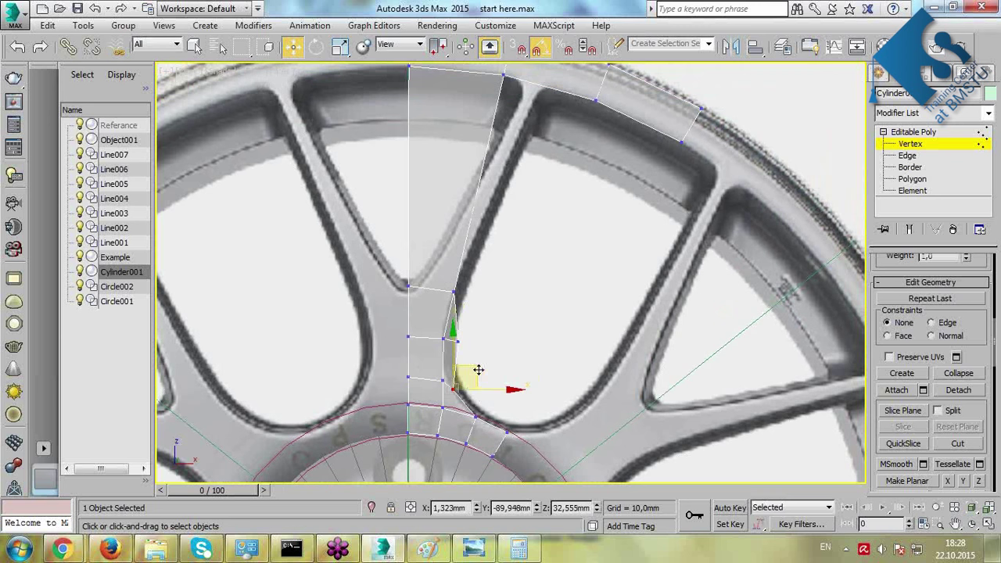
click(505, 358)
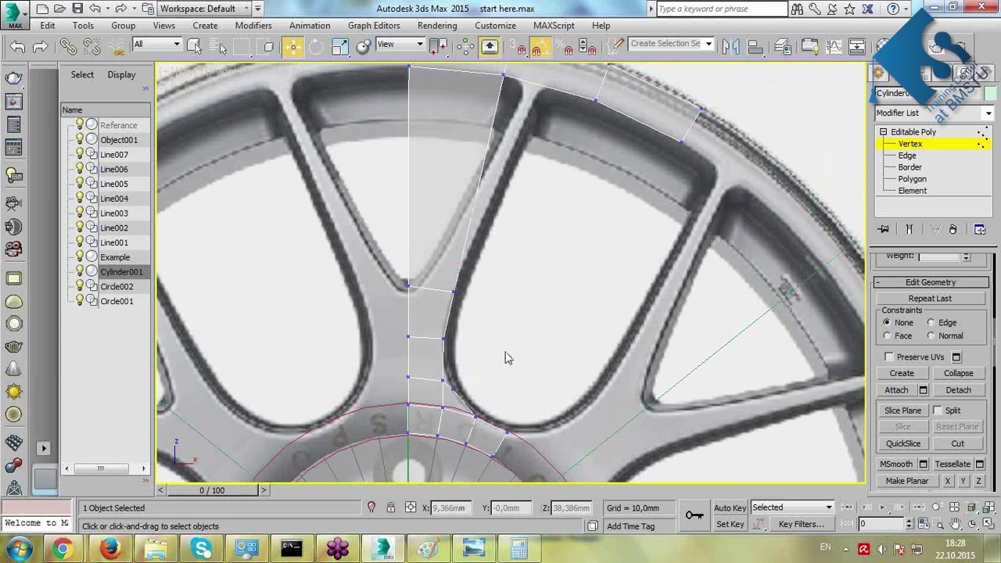
Move the upper vertex of the spoke's outer edge to the corner where the fork arm meets the rim.
middle_drag(485, 209, 469, 283)
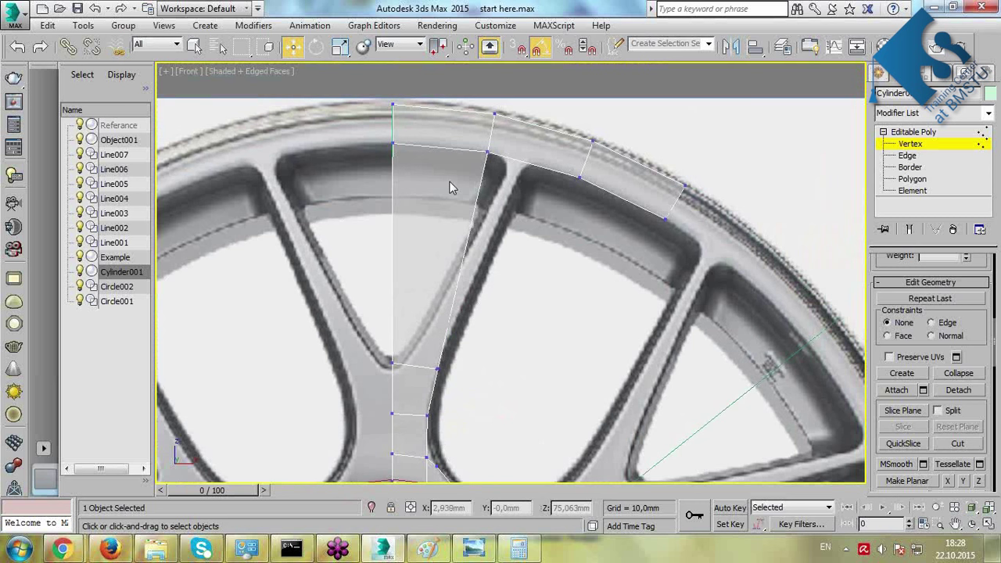
click(392, 144)
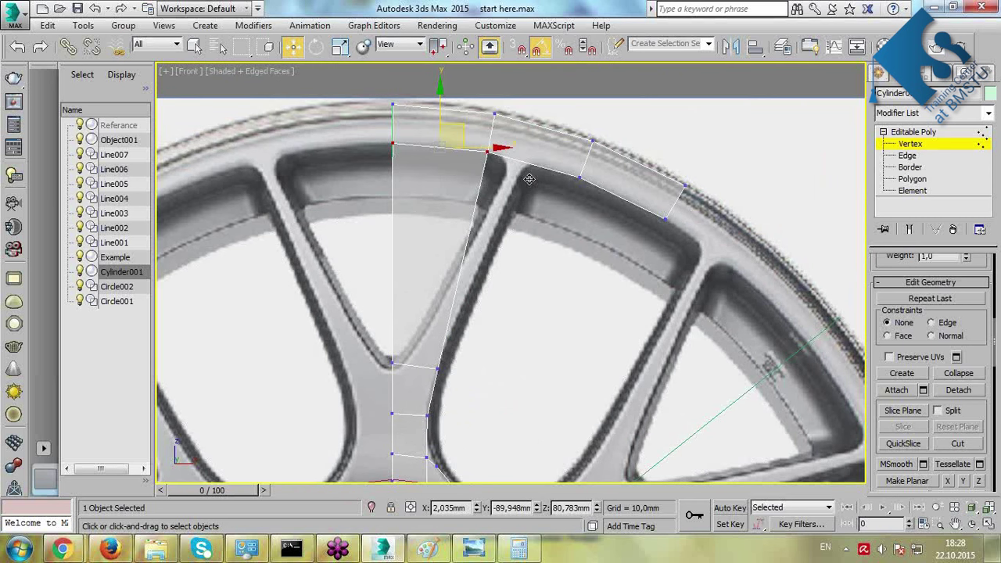
click(488, 150)
drag(516, 138, 555, 148)
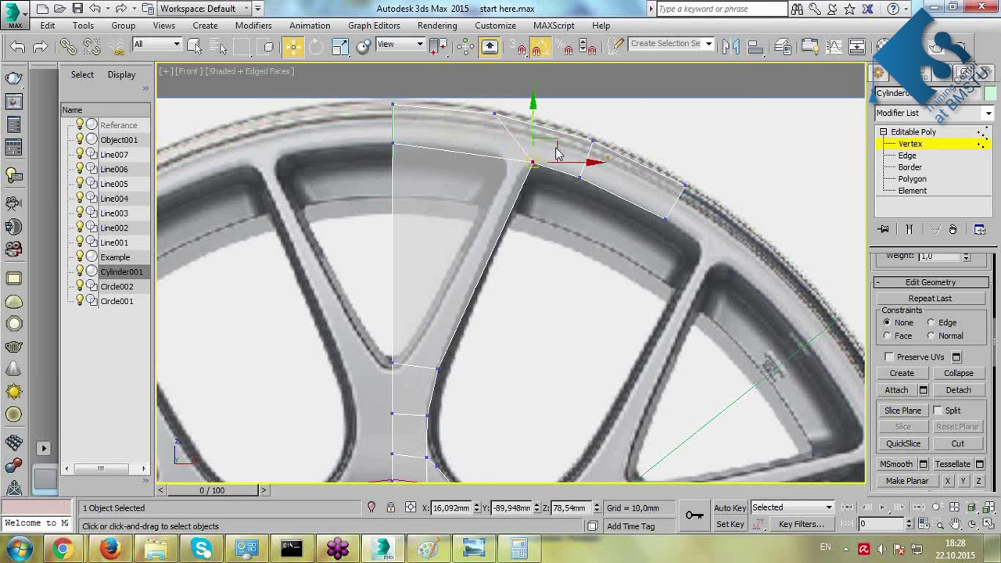
Move the centre-line rim vertices to the fork arm's inner side and align the outer rim vertices with the arm and rim contour.
click(393, 145)
drag(357, 95, 417, 151)
drag(416, 109, 579, 117)
click(494, 117)
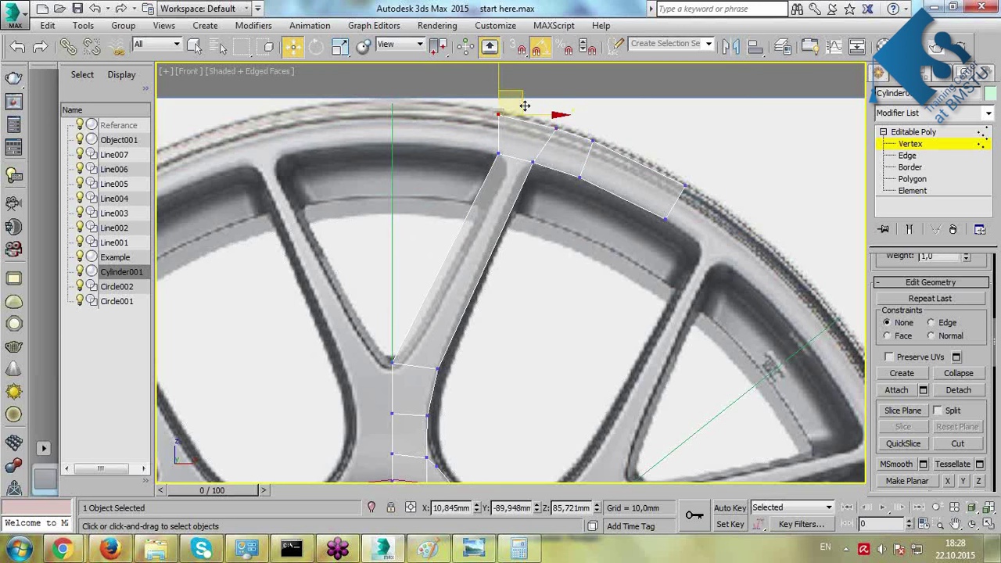
click(537, 185)
Move the fork vertex off the centre line onto the arm's inner edge and adjust the arm's inner corner vertex at the rim.
middle_drag(452, 347, 449, 309)
drag(377, 308, 403, 345)
scroll(415, 391, up, 2)
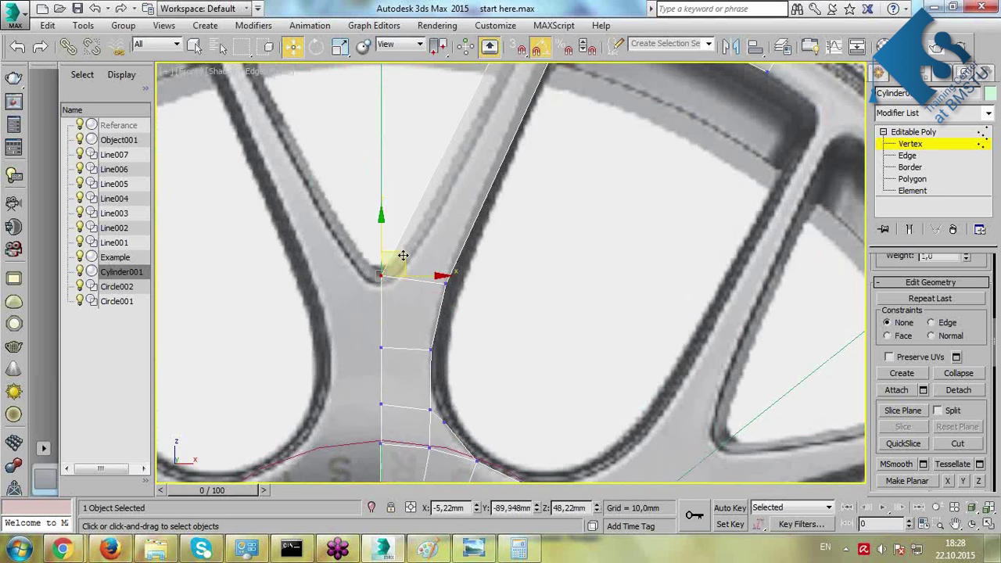
drag(406, 258, 420, 260)
scroll(420, 260, down, 3)
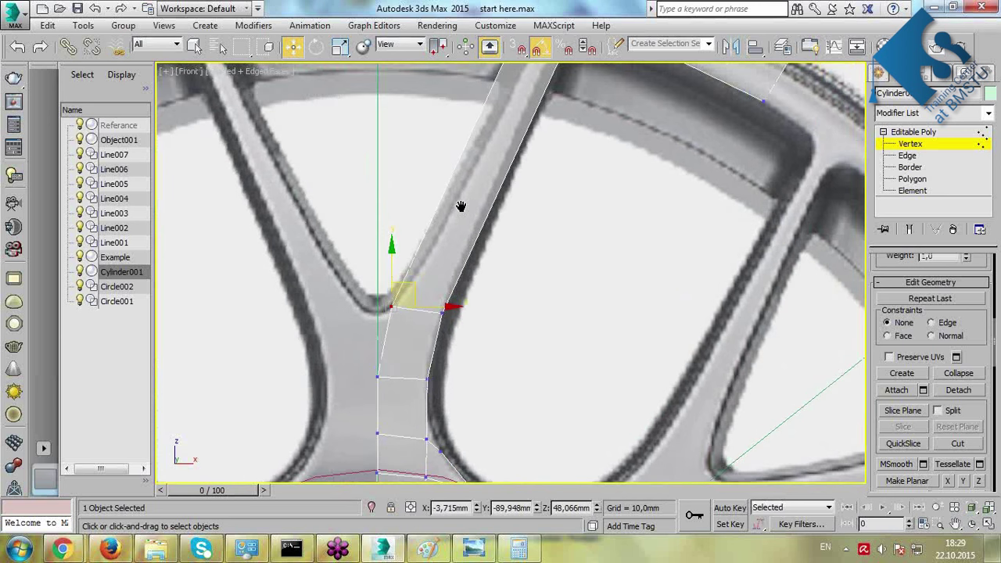
scroll(462, 188, up, 3)
drag(486, 125, 507, 101)
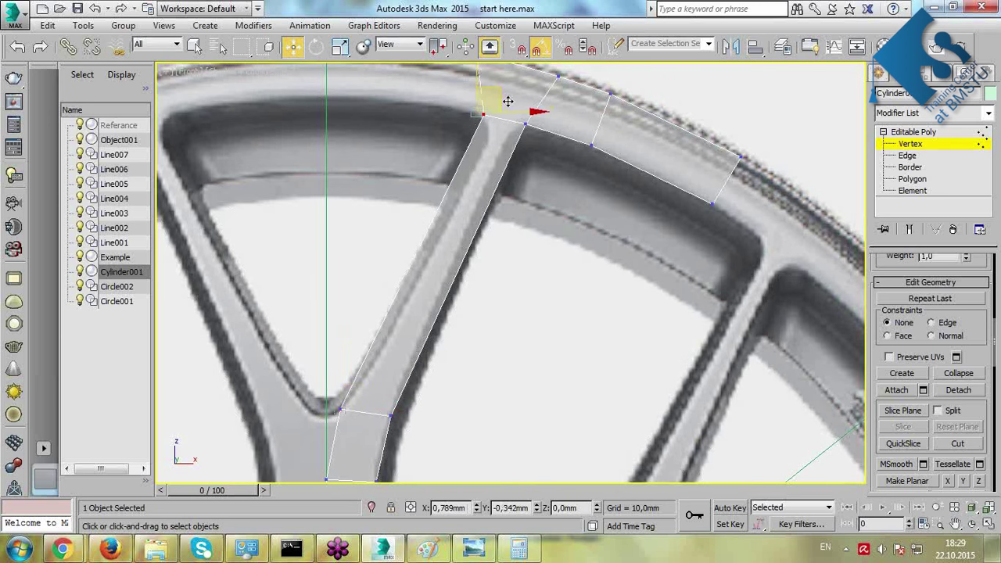
click(456, 194)
Cut an edge across the fork arm just below the rim and scale its two vertices closer together to match the arm's width.
click(957, 443)
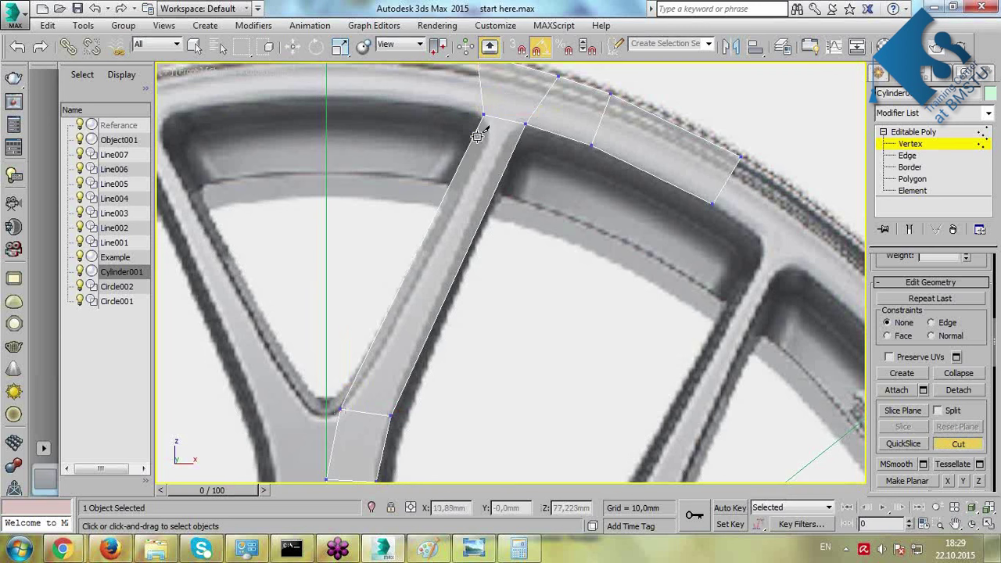
key(w)
drag(532, 161, 517, 176)
key(r)
drag(512, 150, 577, 225)
click(573, 233)
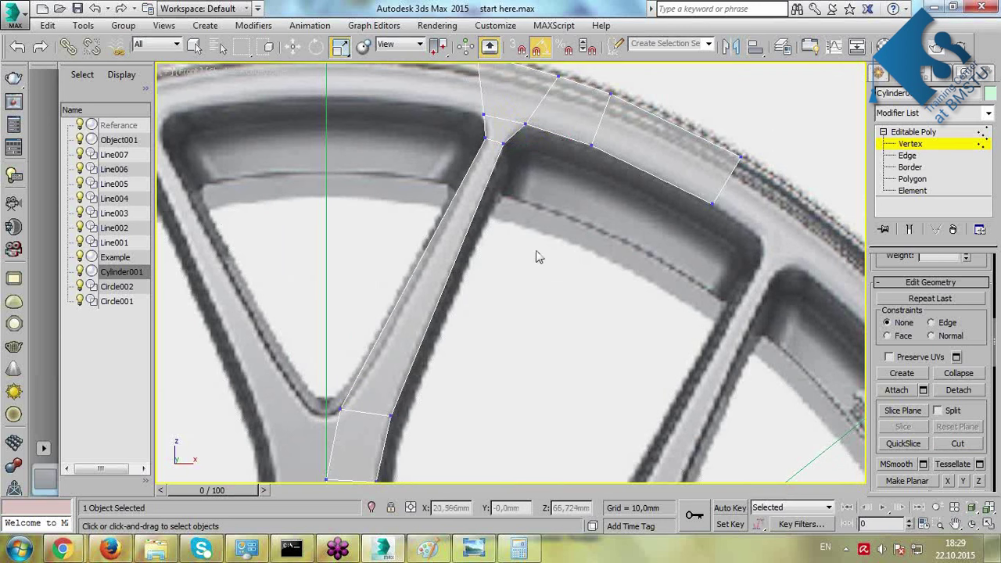
Nudge the vertex at the base of the fork arm onto the arm's inner edge.
middle_drag(430, 380, 452, 325)
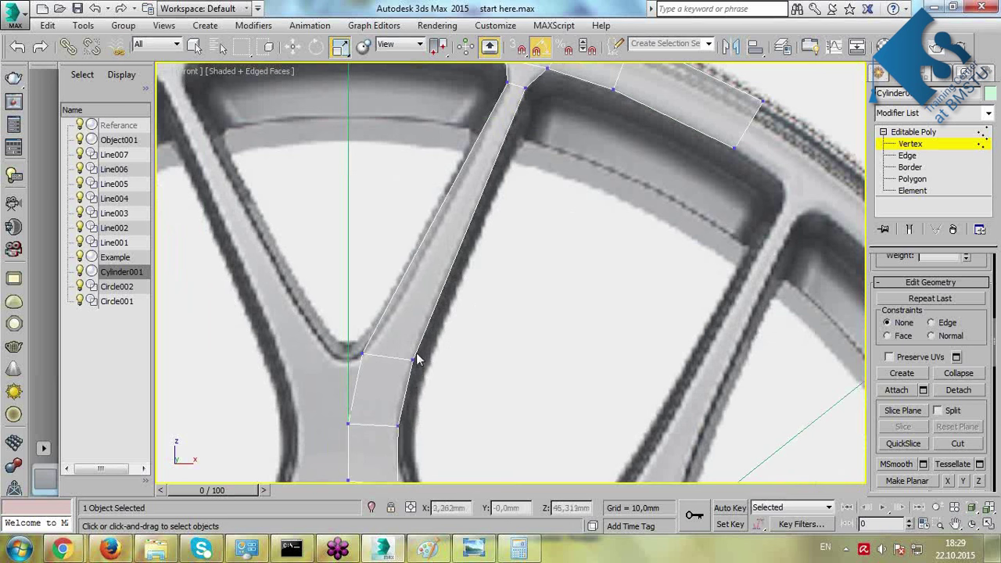
drag(374, 364, 375, 360)
key(s)
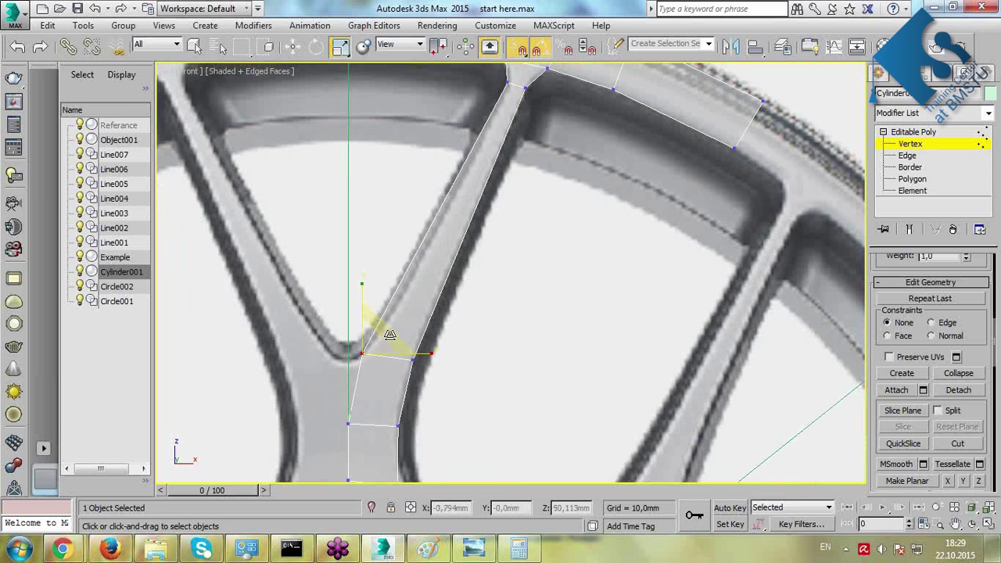
key(w)
drag(407, 346, 391, 341)
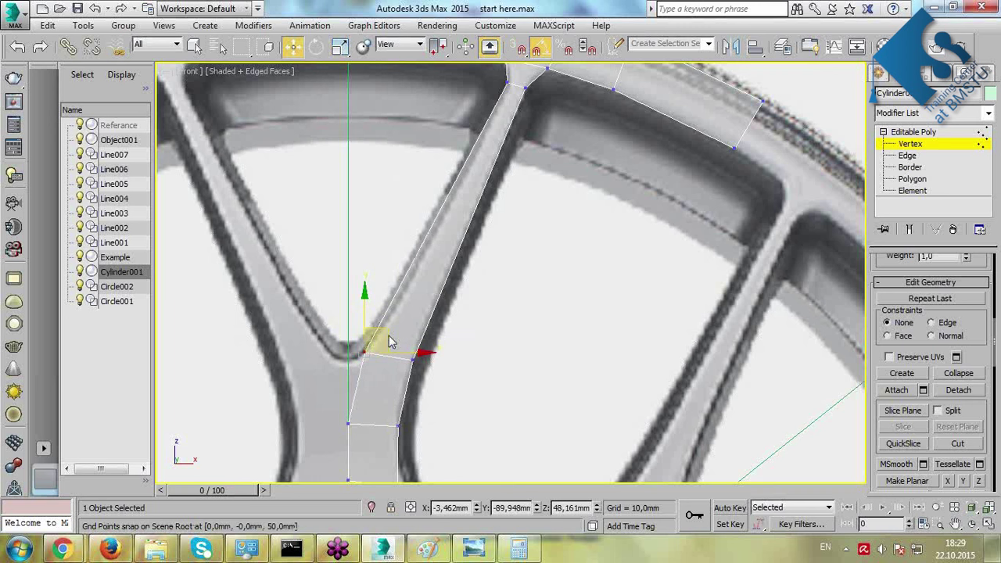
Raise the arm's inner corner vertex at the rim slightly and shift the next outer rim vertex clockwise along the rim contour.
middle_drag(505, 200, 472, 287)
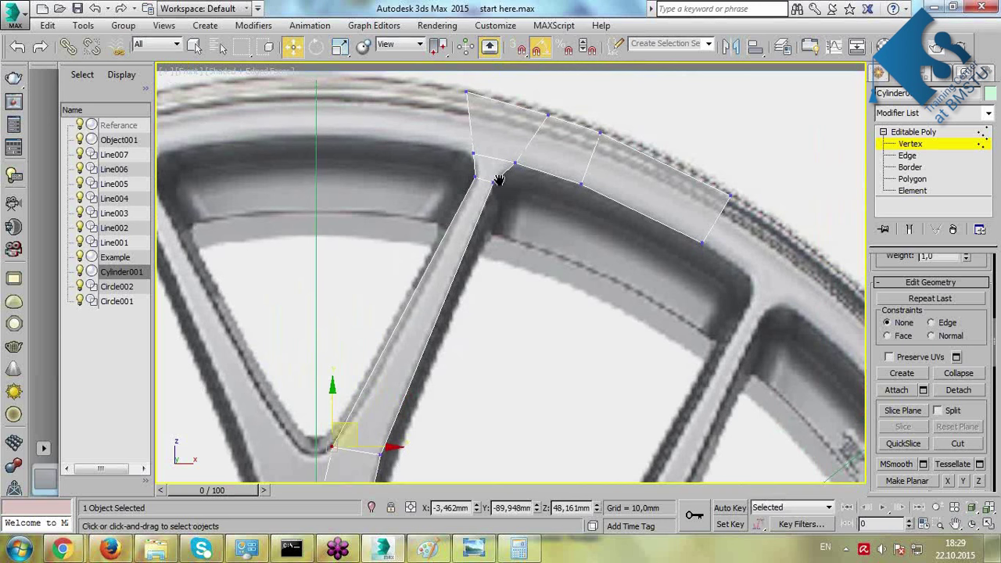
scroll(504, 187, up, 2)
click(453, 161)
drag(480, 152, 481, 147)
click(576, 150)
scroll(504, 133, down, 2)
click(599, 160)
drag(637, 155, 605, 190)
click(609, 376)
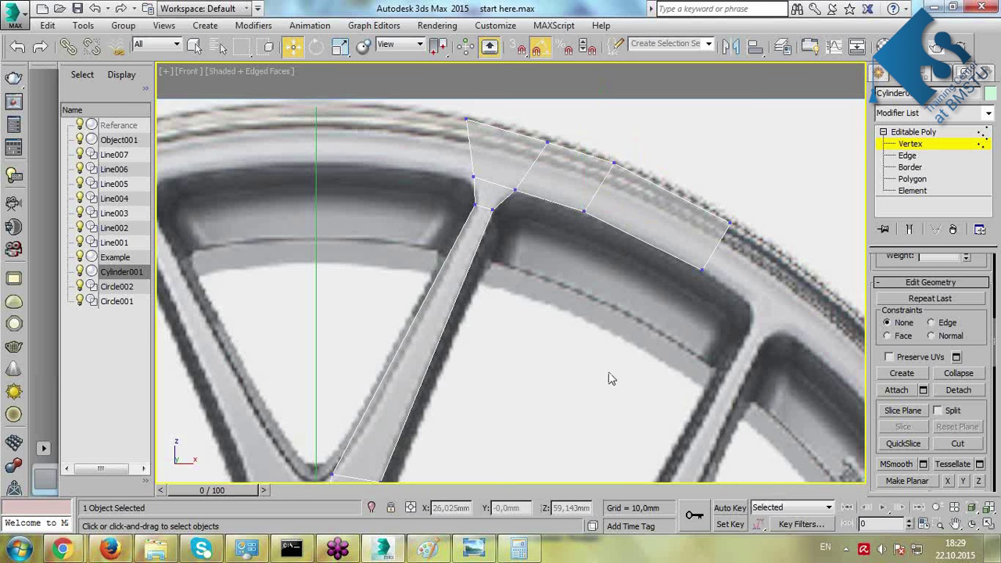
At edge level, extend the slanted open edge below the fork across the vertical centre line as a new polygon.
scroll(609, 375, down, 2)
middle_drag(609, 376, 598, 267)
middle_drag(579, 299, 632, 212)
mouse_move(506, 372)
middle_down()
mouse_move(509, 299)
mouse_move(506, 364)
middle_up()
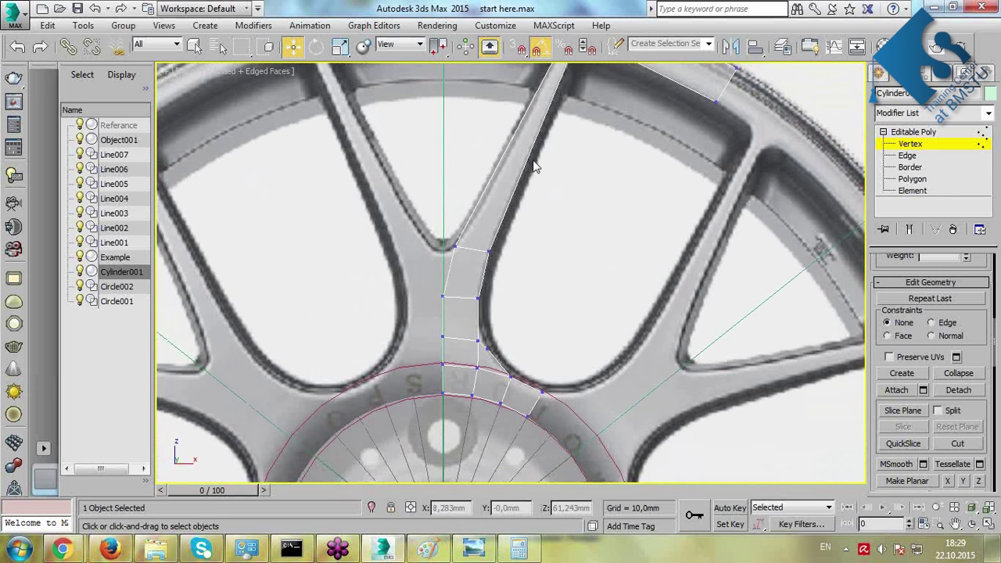
middle_drag(550, 82, 524, 173)
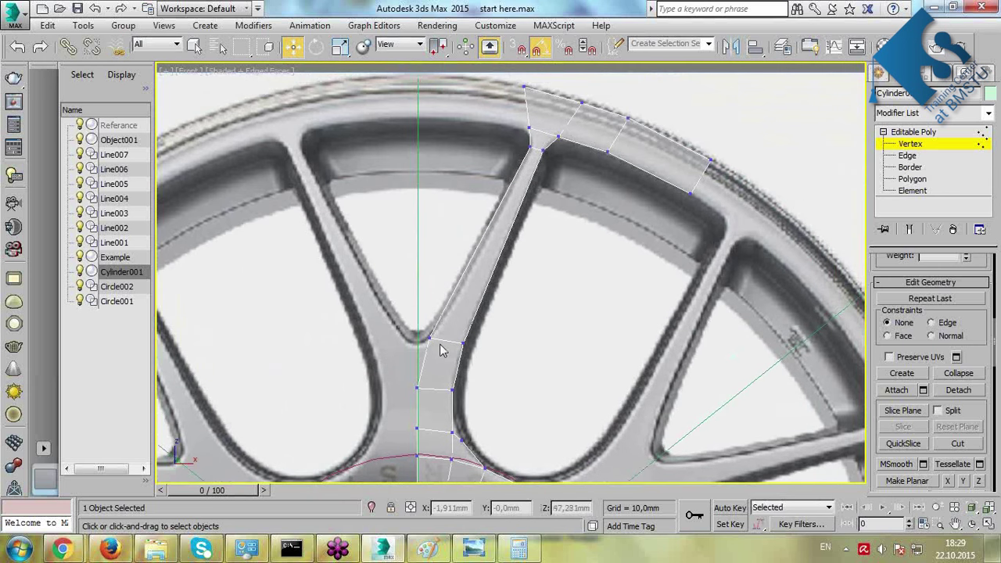
scroll(441, 351, up, 3)
middle_drag(441, 351, 552, 229)
scroll(506, 251, up, 2)
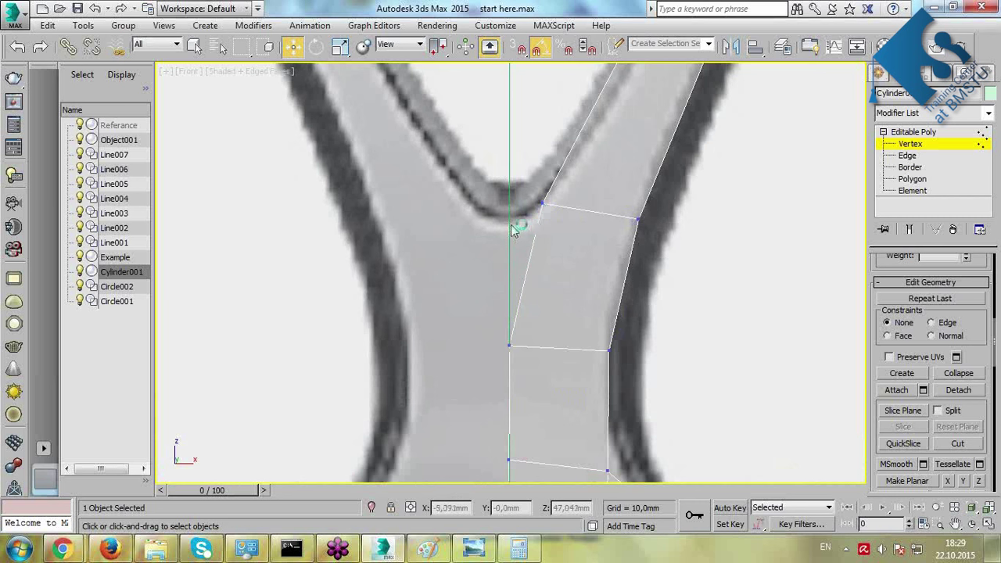
click(911, 156)
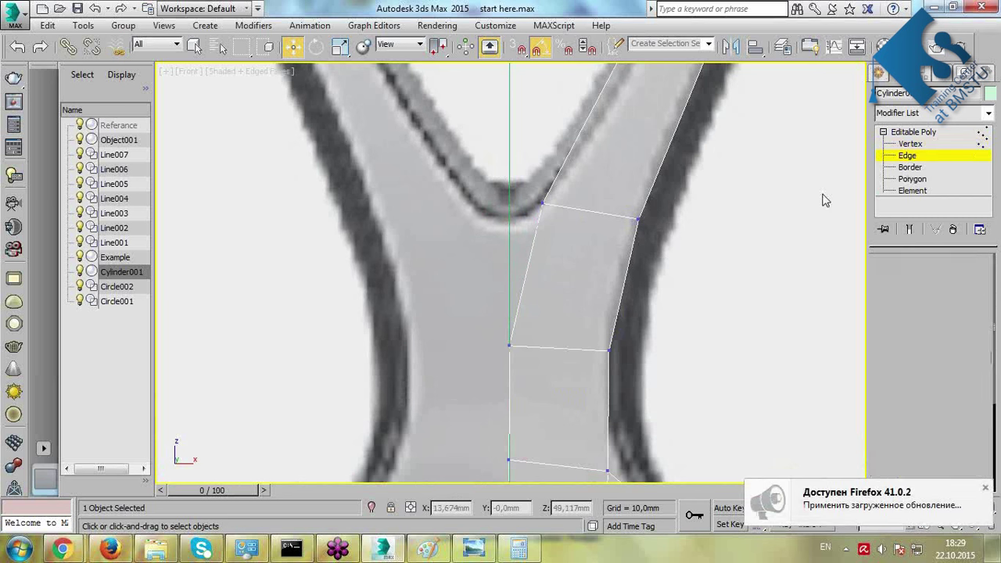
click(528, 260)
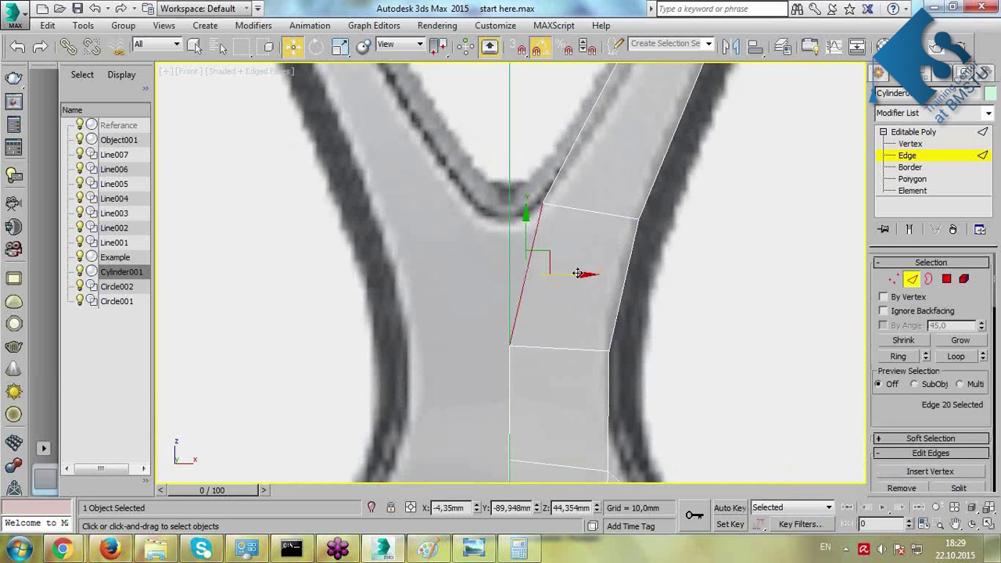
drag(575, 275, 514, 275)
Target weld the new polygon's lower outer vertex to the existing centre-line vertex below the fork.
key(1)
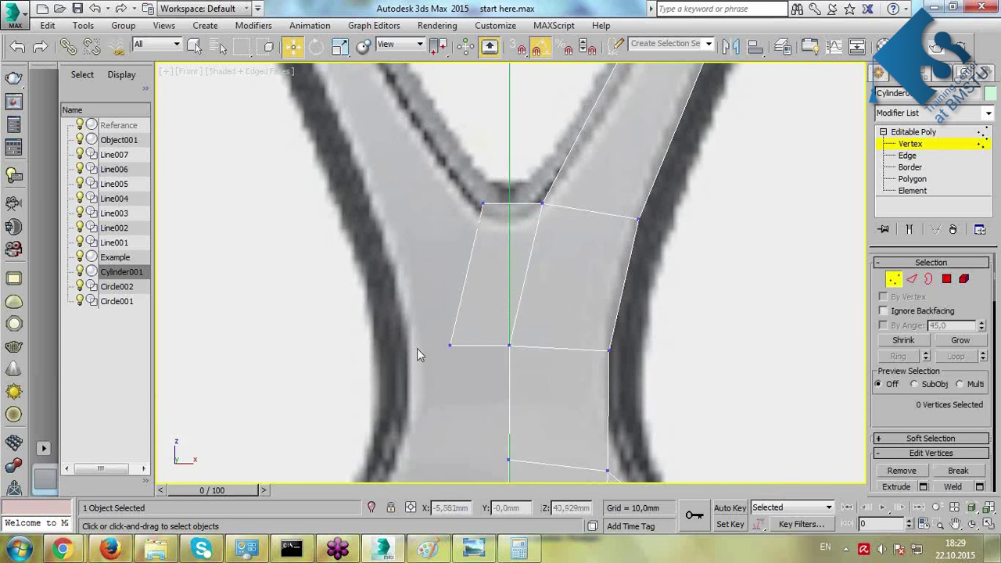
drag(984, 467, 983, 365)
click(959, 401)
click(450, 346)
click(507, 345)
Move the remaining new vertex onto the centre line at the fork's bottom and lower the adjacent vertex onto the rounded notch edge.
key(w)
click(483, 205)
drag(525, 206, 547, 205)
click(520, 235)
drag(492, 229, 563, 201)
click(537, 219)
click(542, 214)
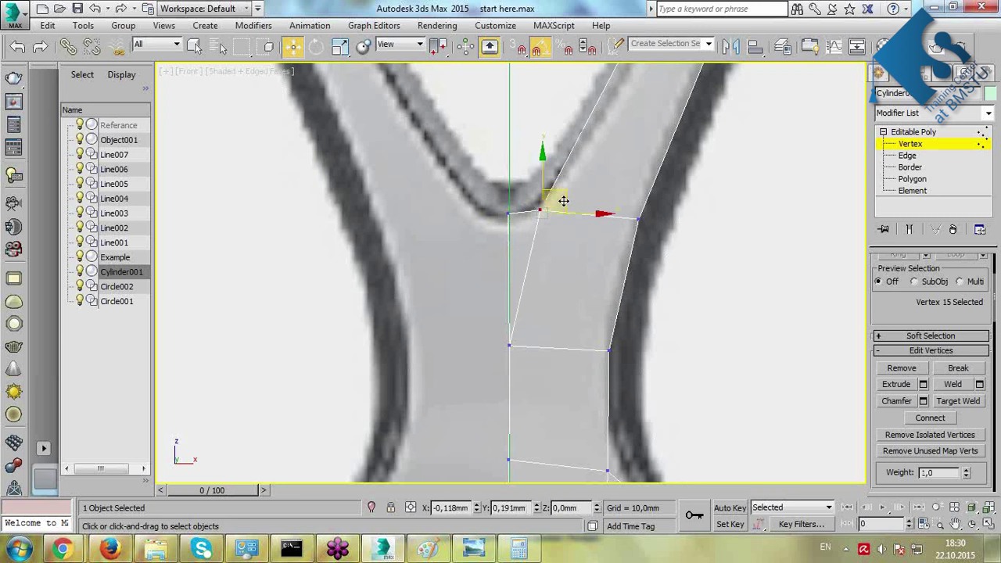
Move both end vertices of the spoke's lower cross edge slightly upward, keeping the outer one on the spoke's edge.
scroll(563, 202, down, 4)
click(604, 302)
scroll(570, 314, down, 2)
middle_drag(566, 311, 487, 213)
scroll(561, 258, up, 2)
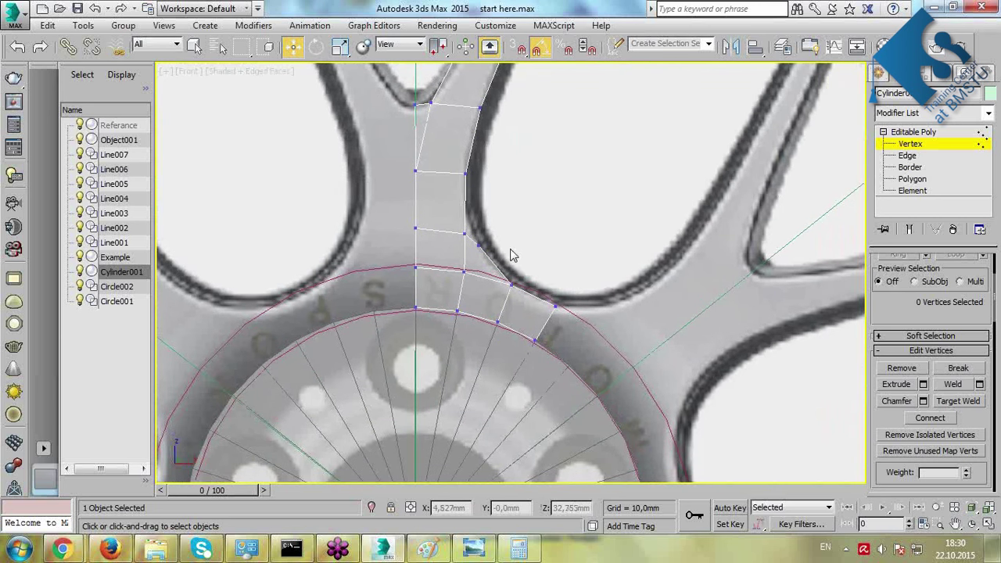
click(465, 233)
drag(488, 219, 490, 215)
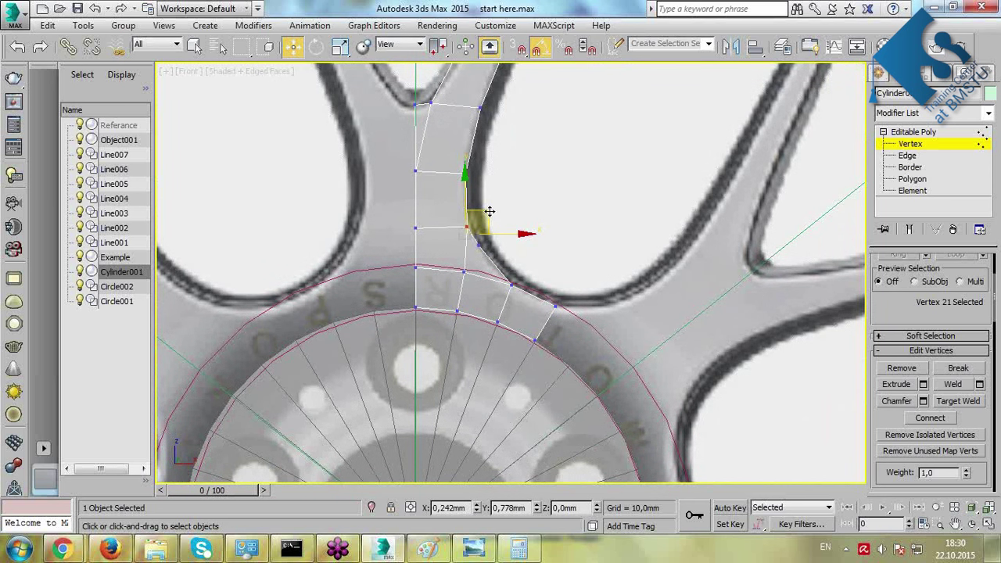
click(415, 228)
drag(439, 216, 440, 210)
click(558, 118)
At edge level, extend the rim section's open edge above the fork arm toward the vertical centre line as a new polygon.
scroll(558, 118, down, 3)
middle_drag(559, 118, 494, 253)
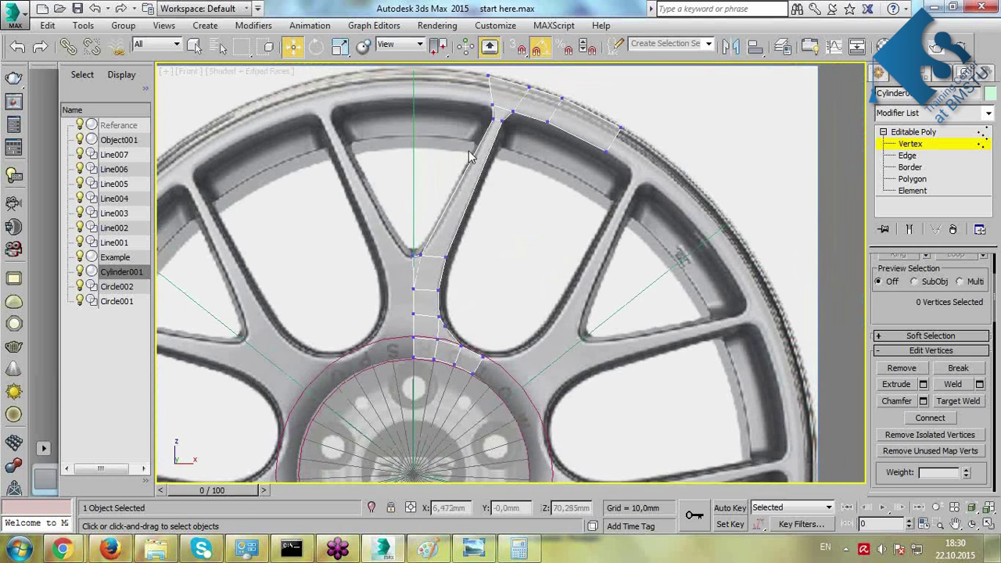
scroll(470, 118, up, 3)
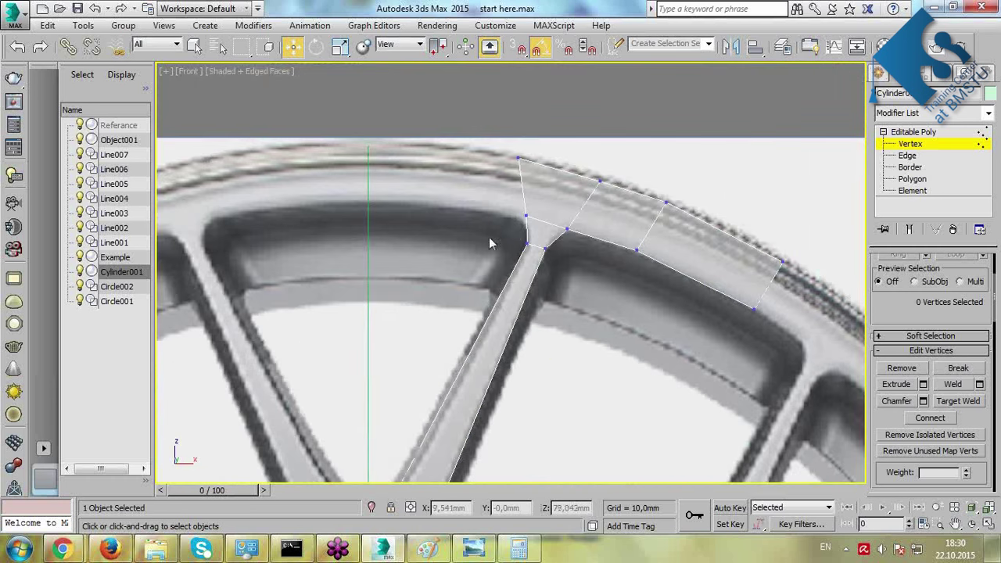
click(915, 169)
click(907, 156)
click(516, 186)
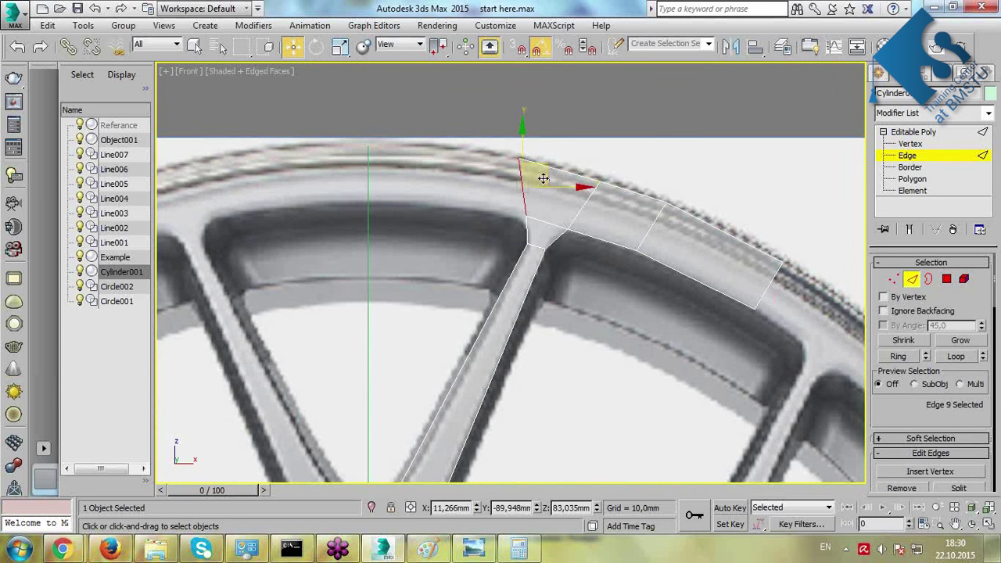
shift+drag(535, 175, 391, 161)
At vertex level, align the new rim polygon's inner and outer end vertices with the vertical centre line on the rim contour.
scroll(439, 266, down, 3)
middle_drag(439, 266, 496, 272)
scroll(483, 224, up, 3)
key(1)
drag(411, 182, 449, 190)
drag(405, 137, 448, 136)
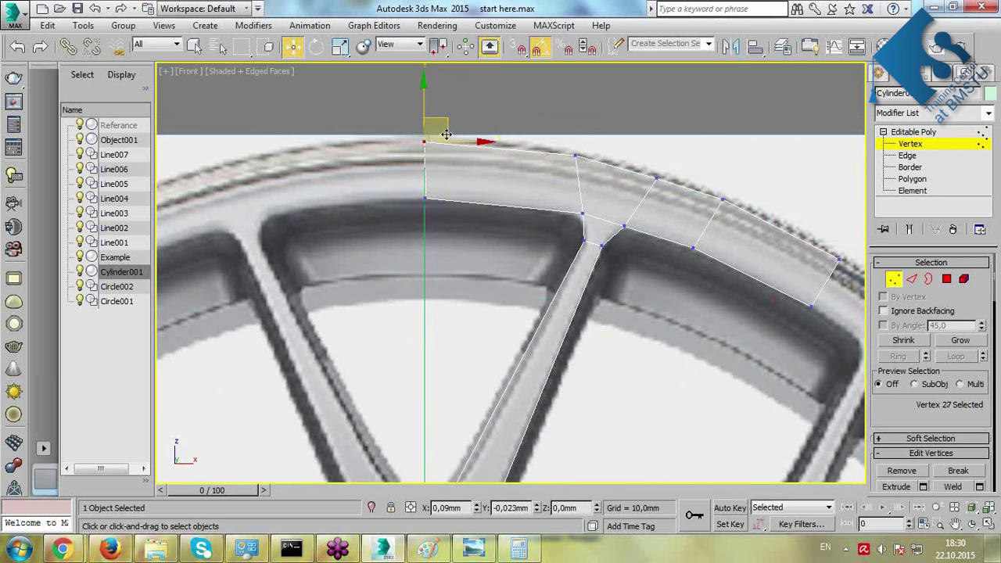
Connect the inner and outer edges of the new rim polygon with one cross edge, centred along its length.
click(912, 280)
drag(923, 405, 921, 304)
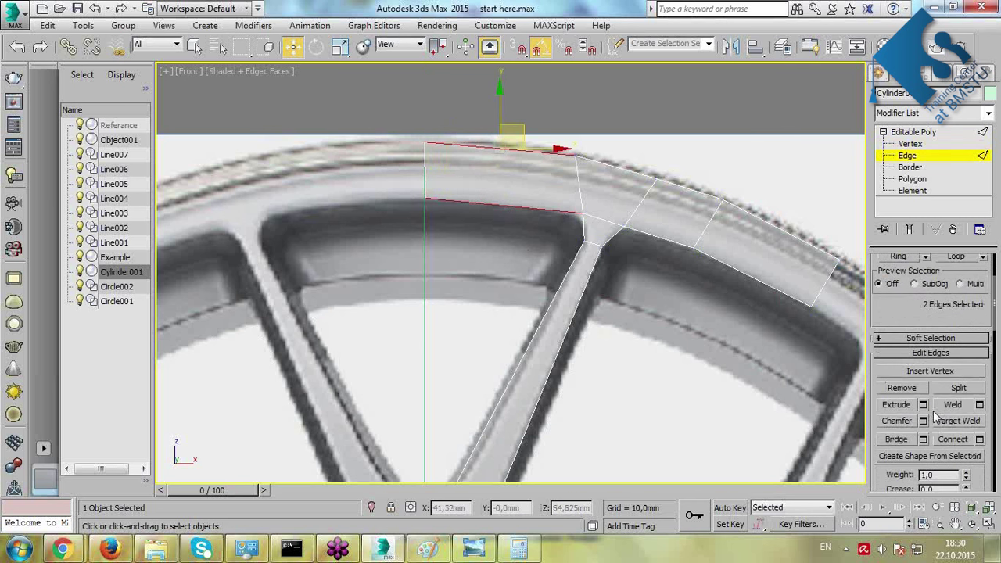
click(952, 440)
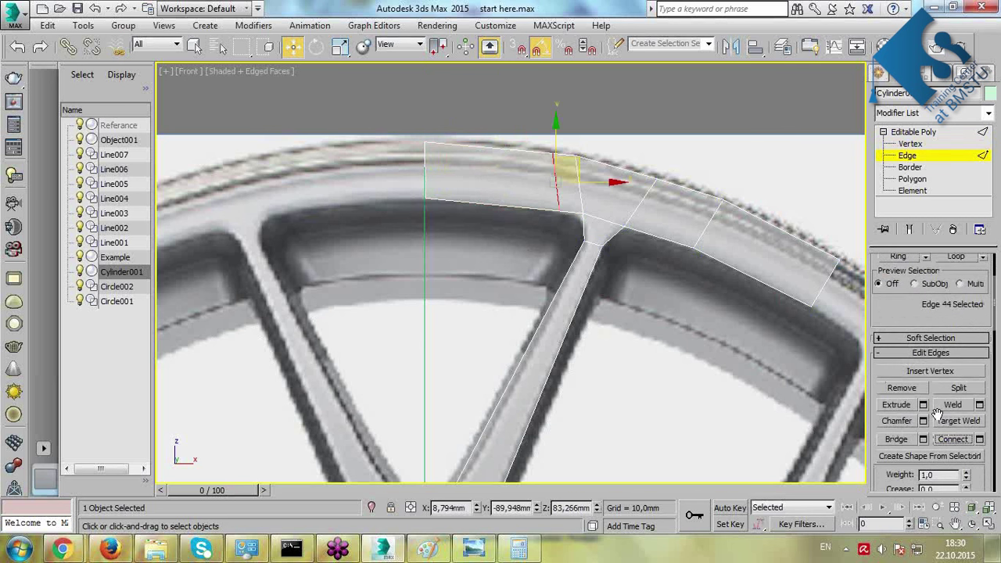
key(ctrl+z)
click(980, 440)
click(980, 439)
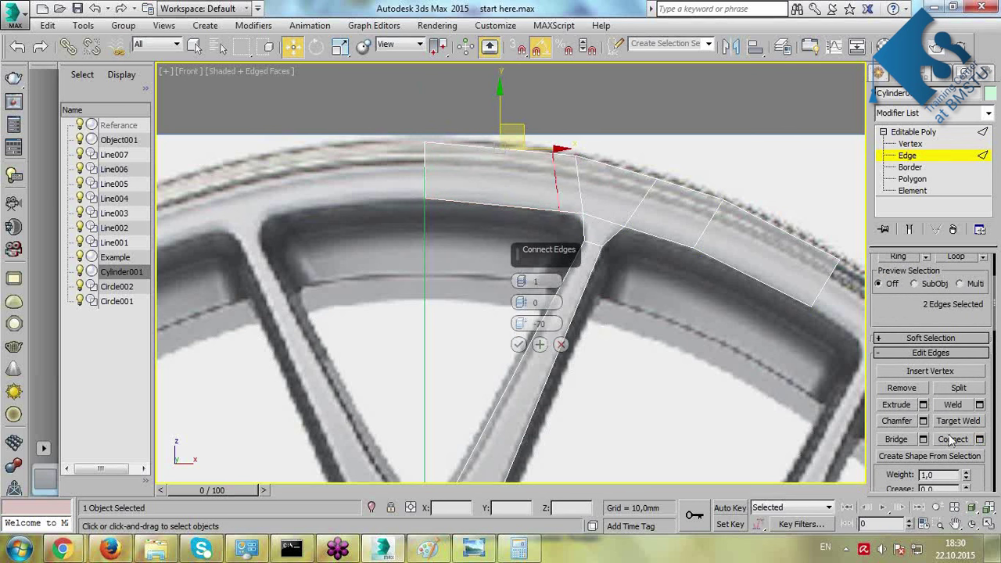
click(519, 344)
At vertex level, raise the new cross edge's outer and inner vertices onto the rim contour.
key(1)
click(500, 150)
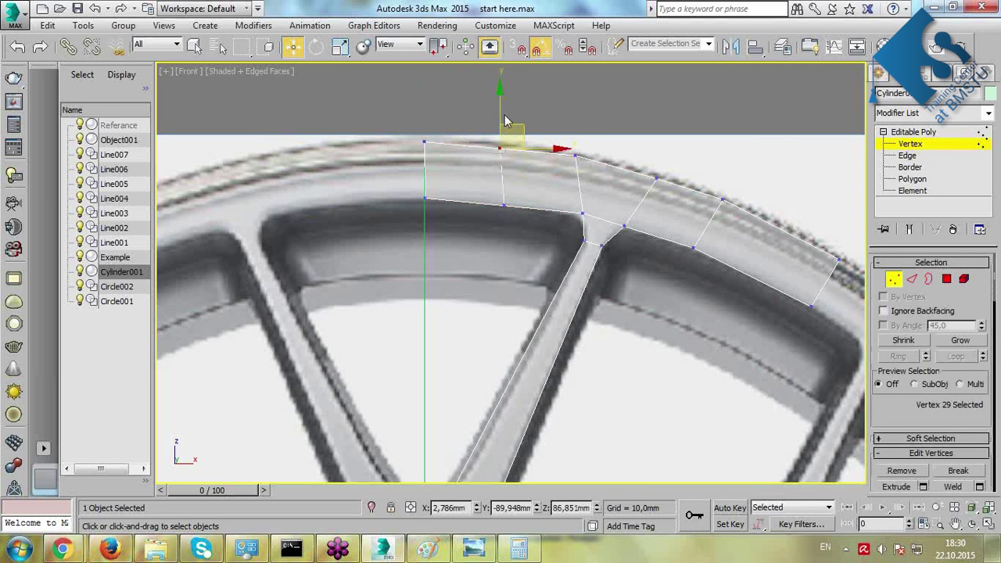
drag(511, 129, 517, 122)
drag(487, 180, 527, 187)
click(599, 267)
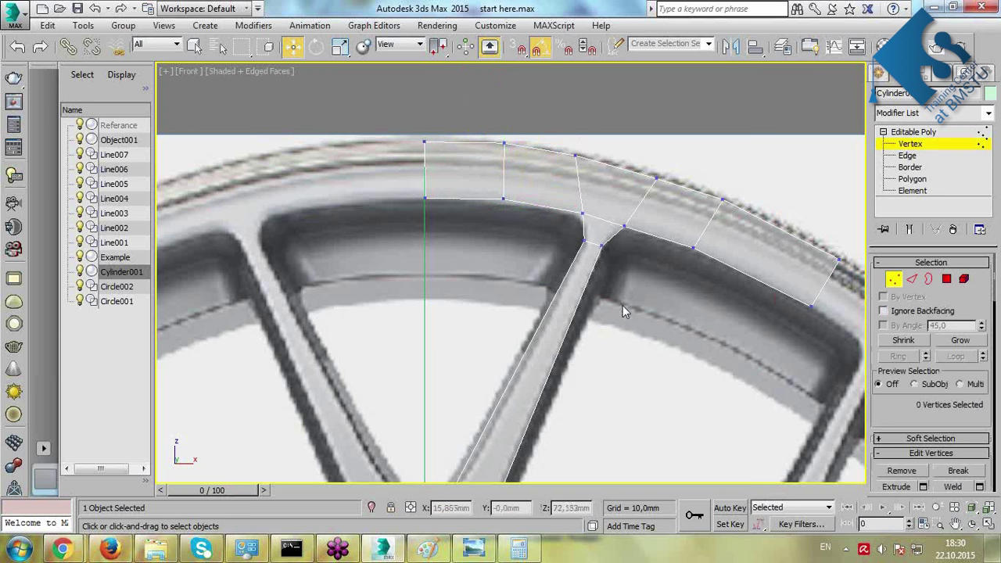
Mirror the whole half-spoke and rim section across the X axis as a copy with 0 mm offset.
scroll(754, 335, down, 2)
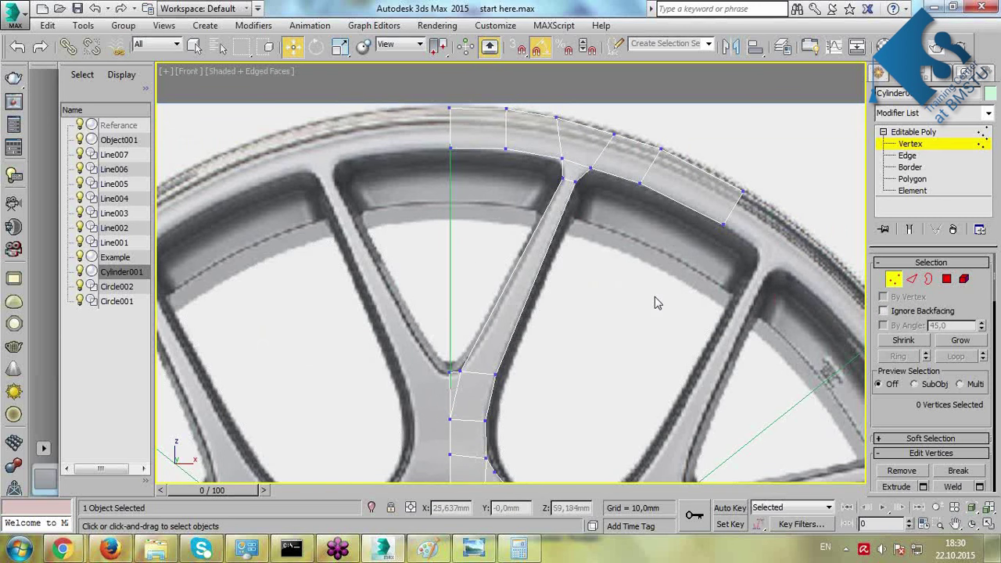
scroll(655, 296, down, 3)
scroll(643, 271, up, 3)
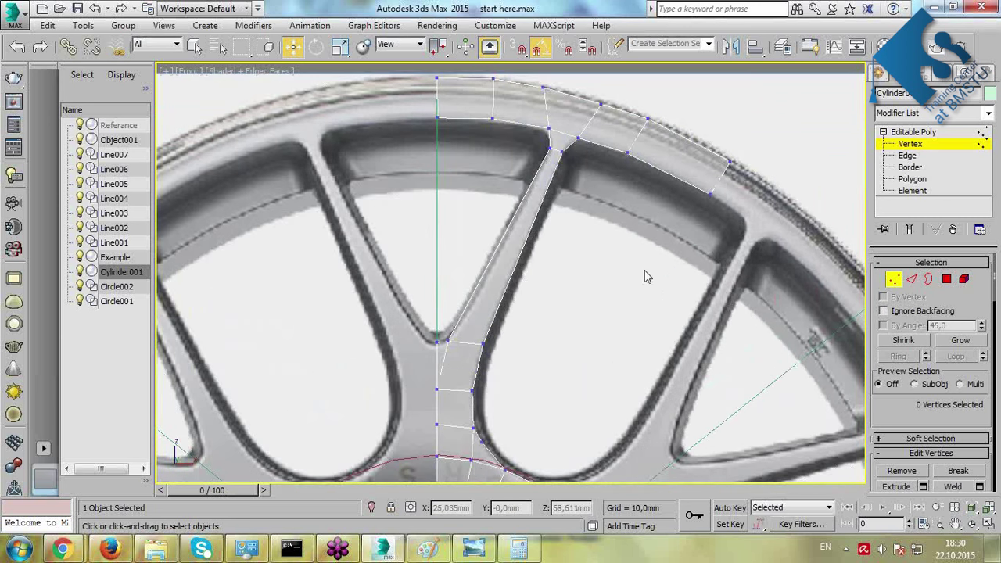
scroll(660, 211, down, 3)
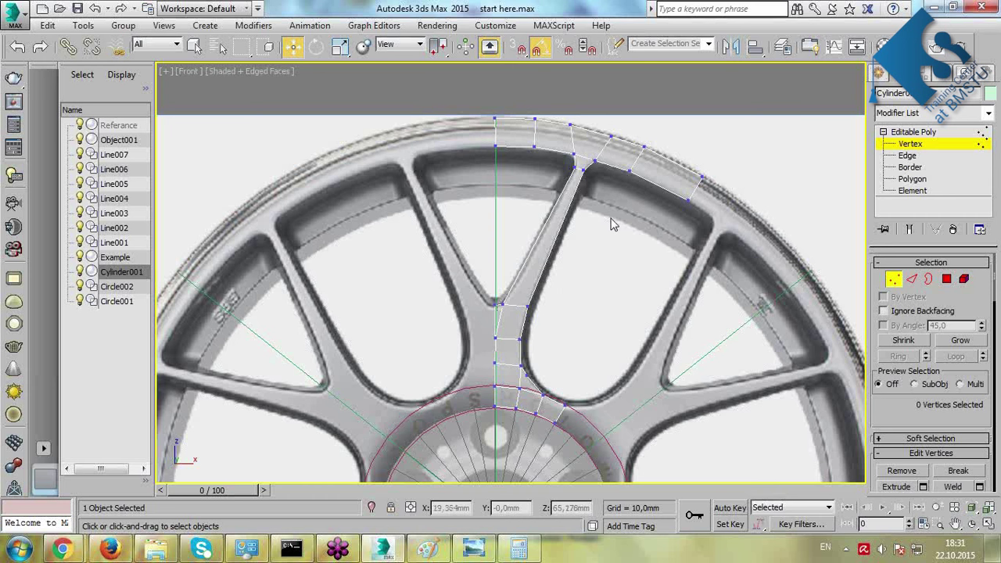
click(913, 134)
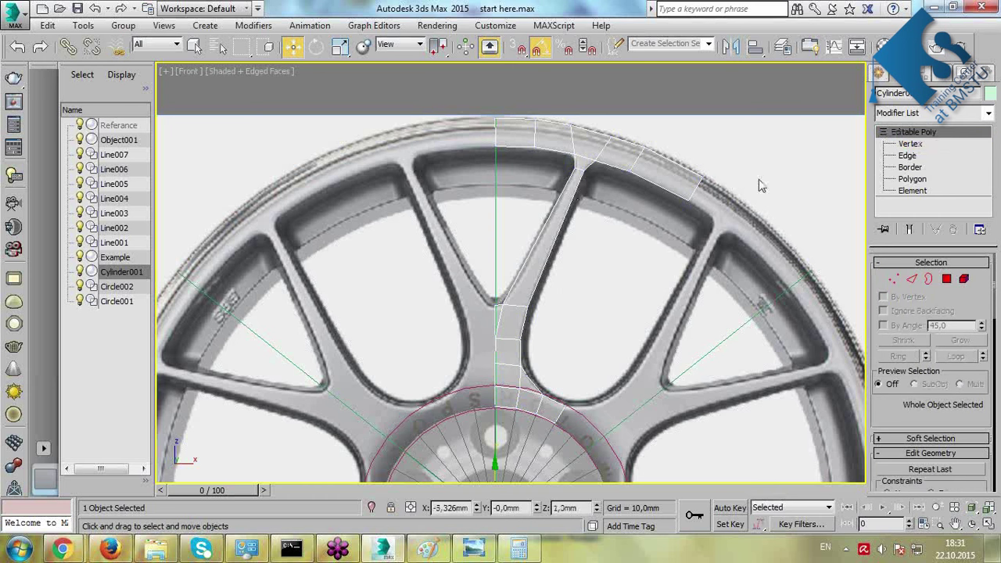
click(735, 47)
drag(473, 137, 179, 102)
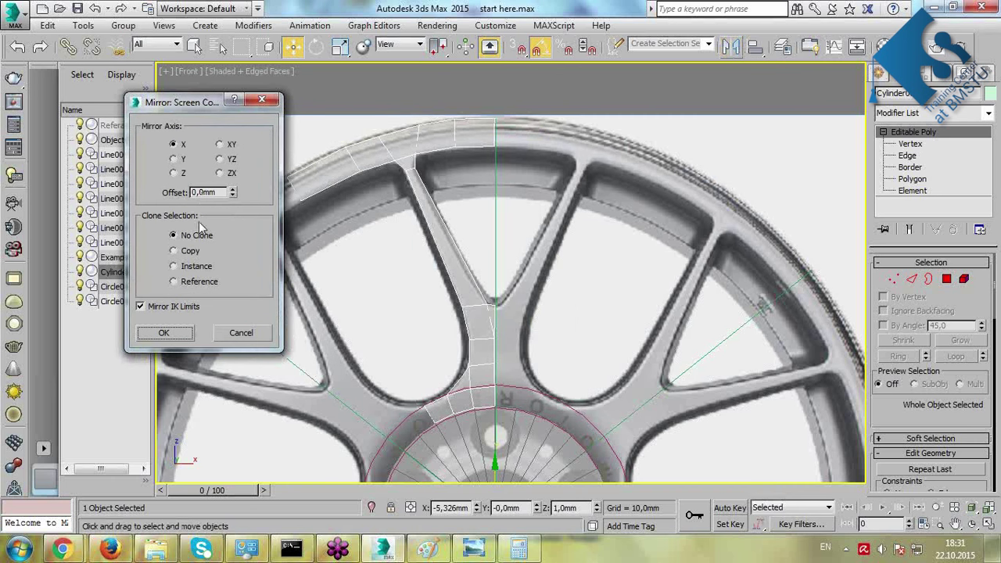
click(173, 252)
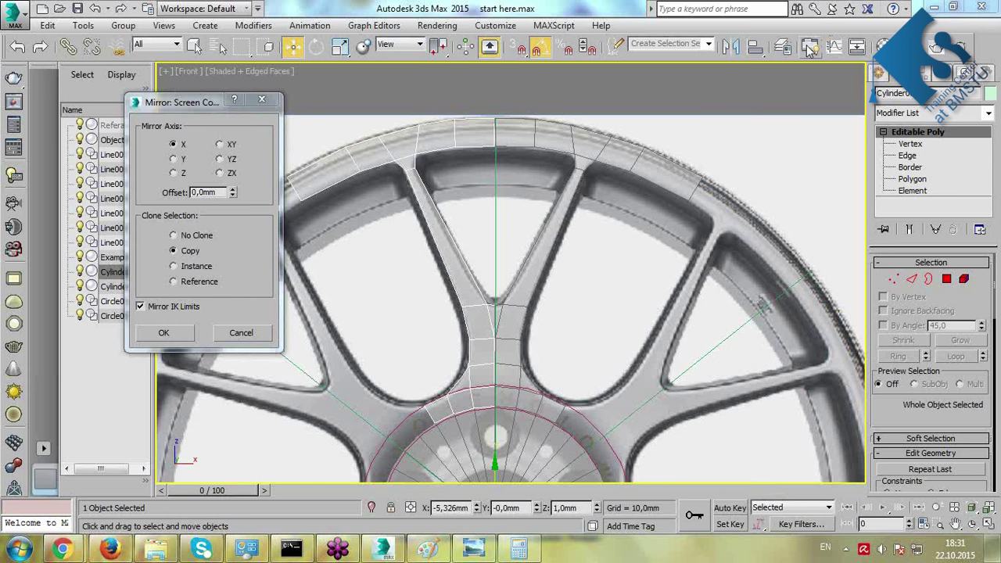
click(166, 332)
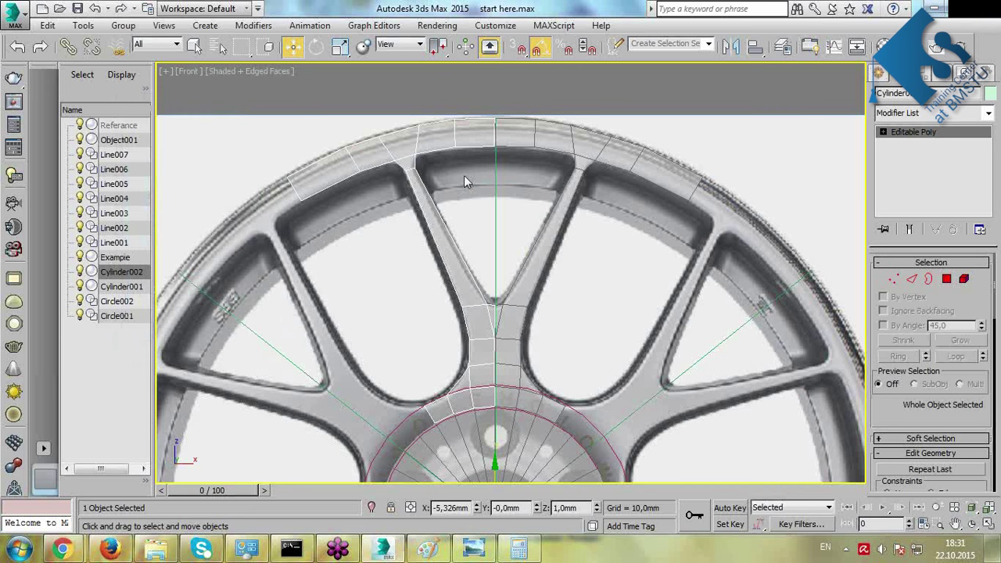
Rotate the mirrored copy clockwise about the wheel centre with angle snap, aligning it with the neighbouring spoke in the reference.
middle_drag(502, 329, 484, 252)
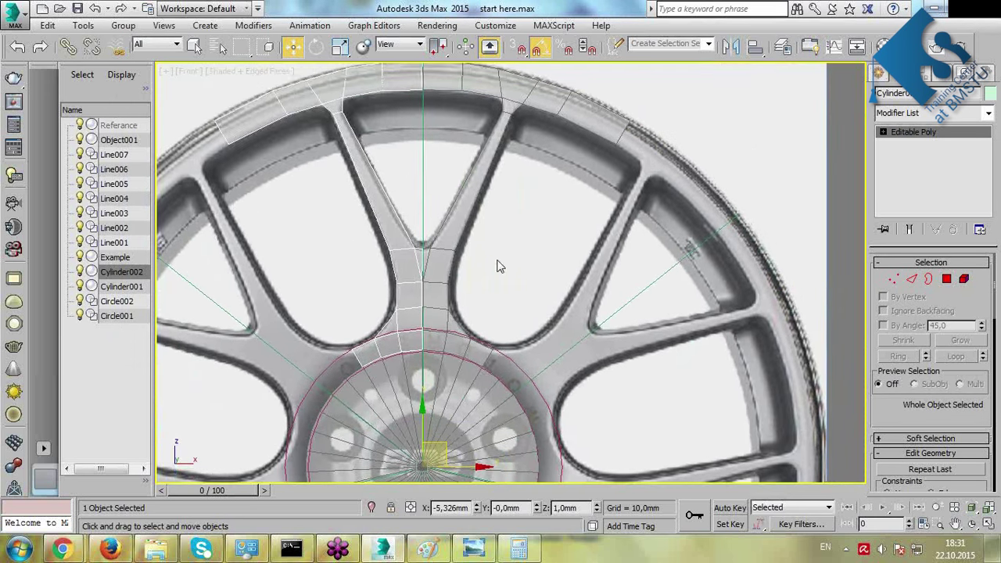
middle_drag(346, 93, 348, 103)
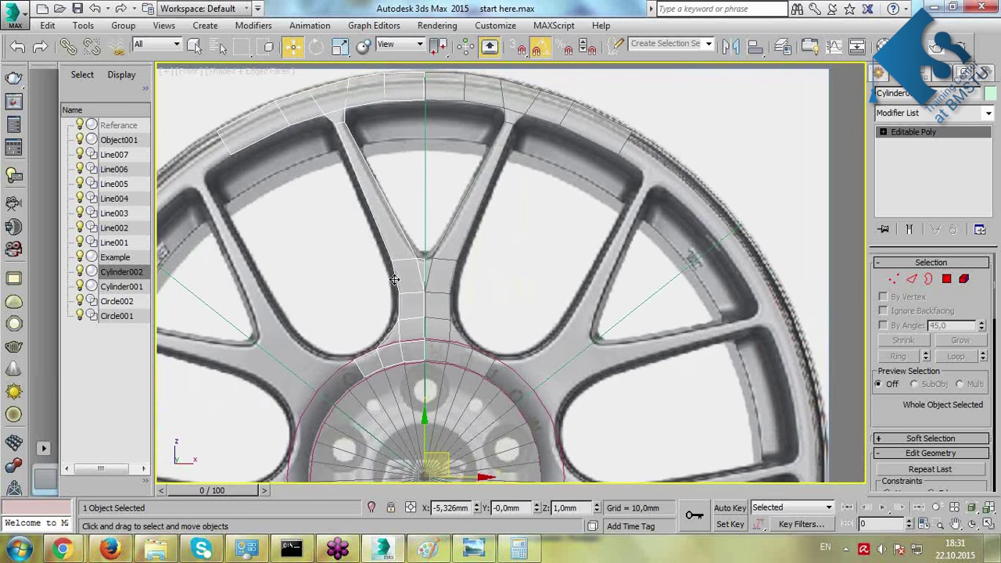
scroll(411, 308, down, 1)
key(e)
scroll(424, 336, down, 1)
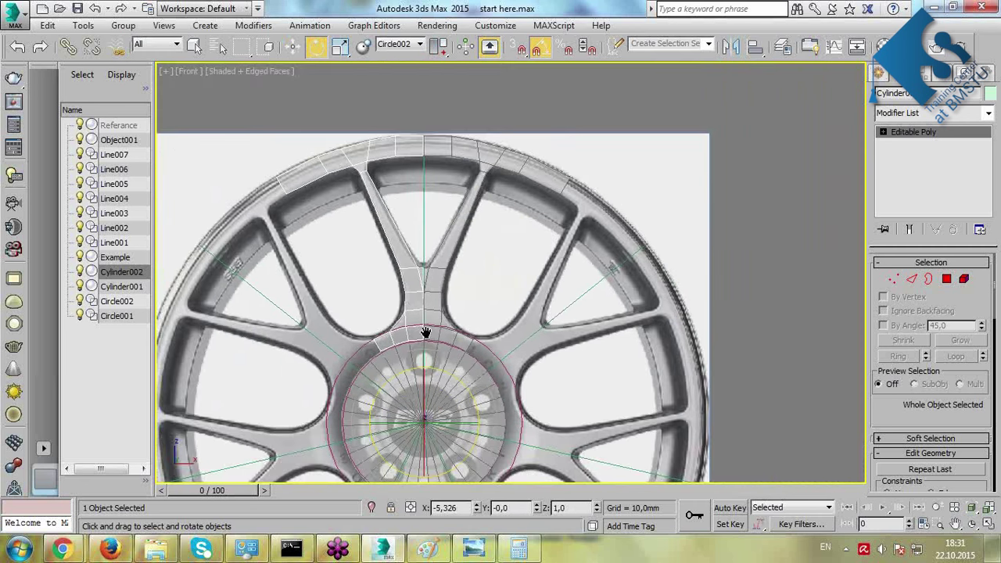
right_click(537, 48)
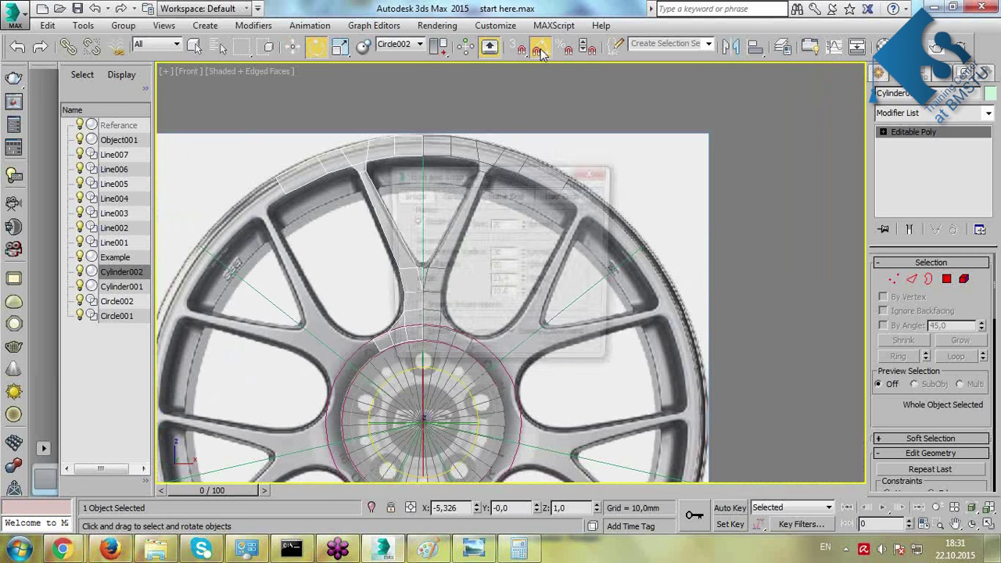
click(595, 173)
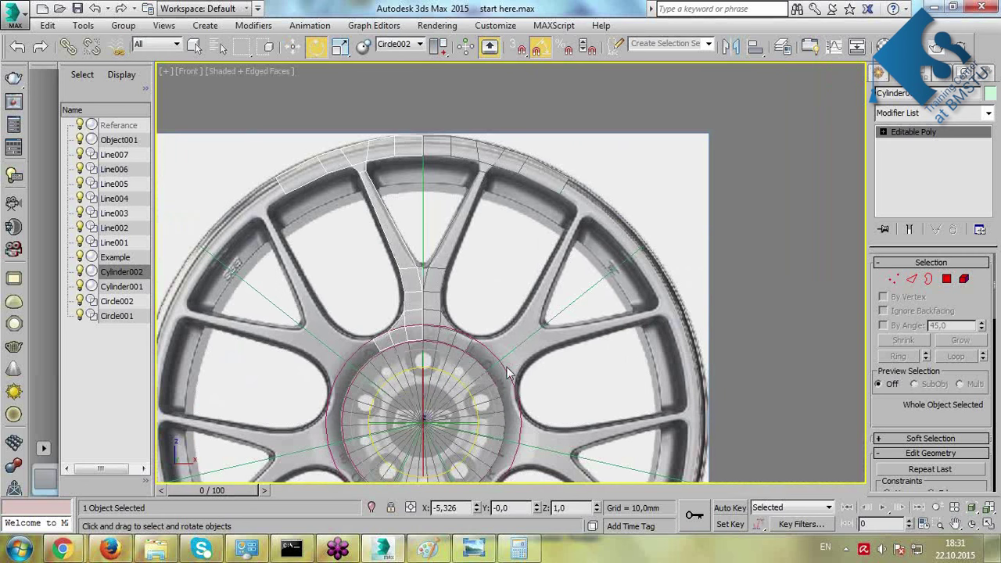
drag(444, 374, 448, 376)
key(alt+x)
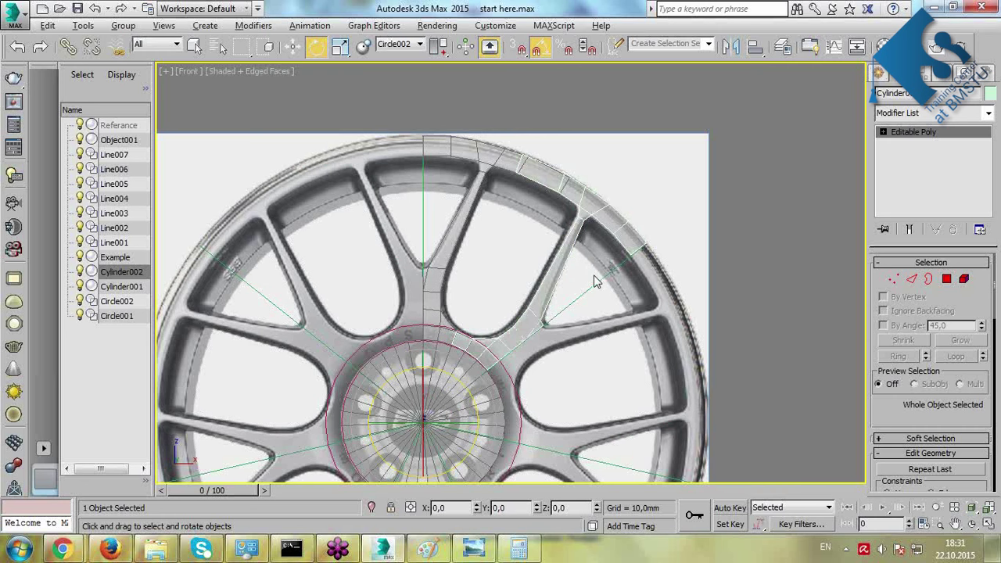
Attach the rotated mirrored copy to the original half-spoke object so both form one editable poly.
scroll(583, 242, up, 2)
click(464, 141)
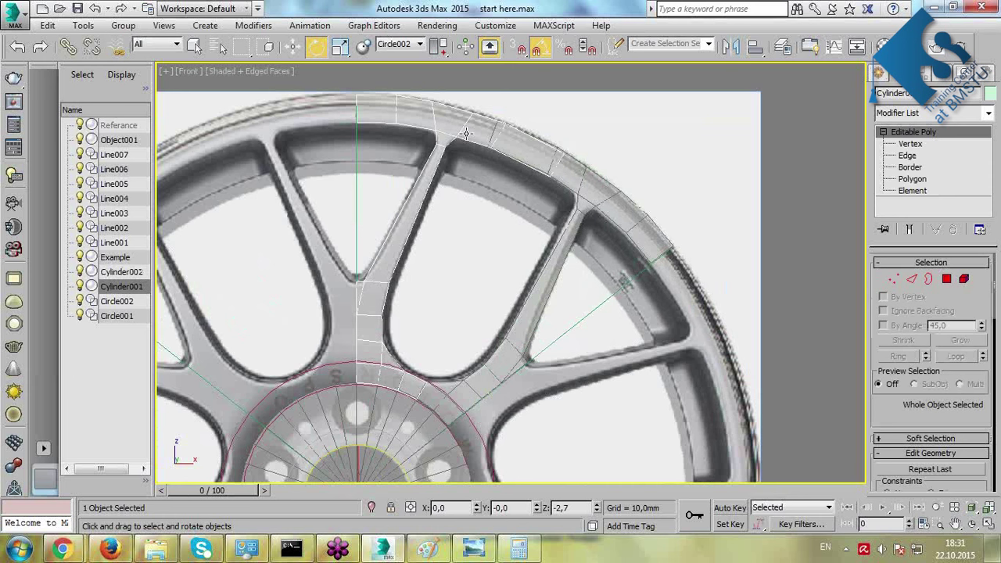
scroll(904, 329, down, 4)
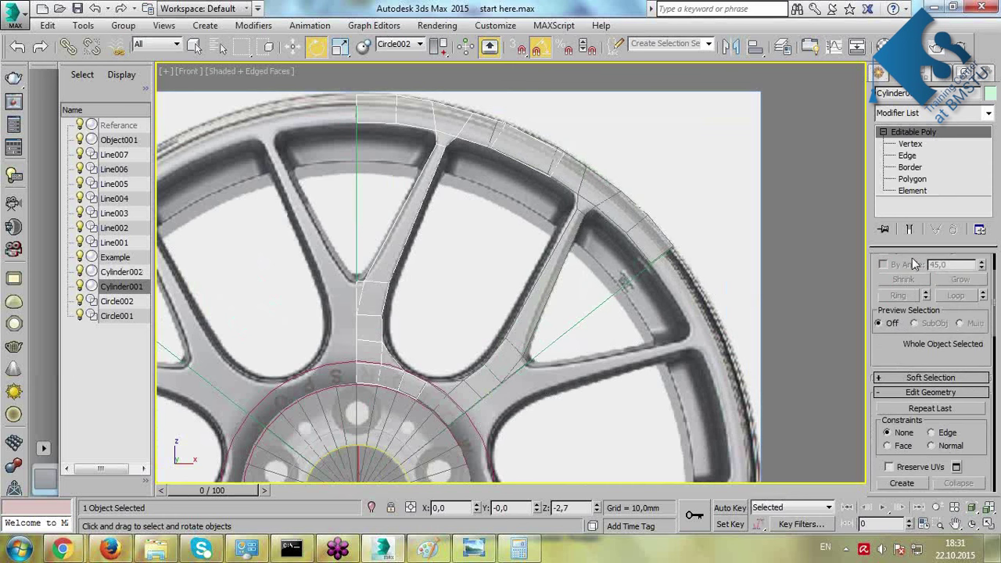
click(897, 390)
click(617, 206)
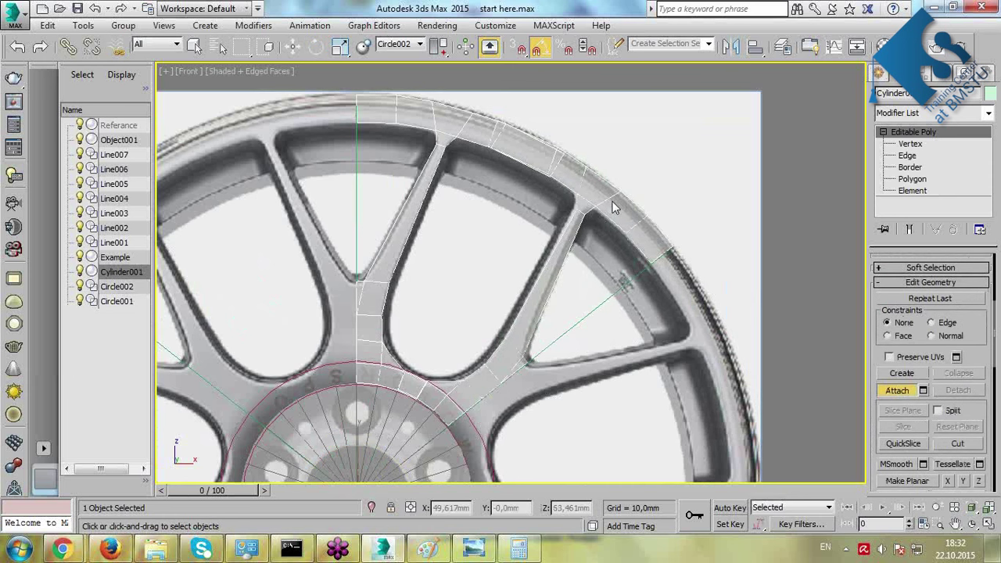
key(w)
key(q)
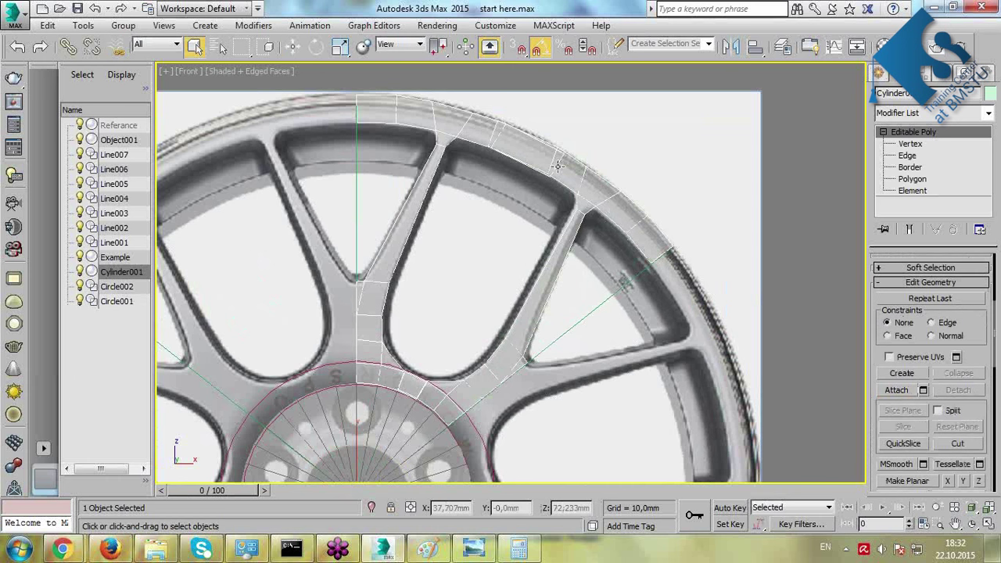
At polygon level, delete the overlapping polygons midway between the two half-spokes, both on the hub ring and on the rim.
key(1)
scroll(526, 188, up, 6)
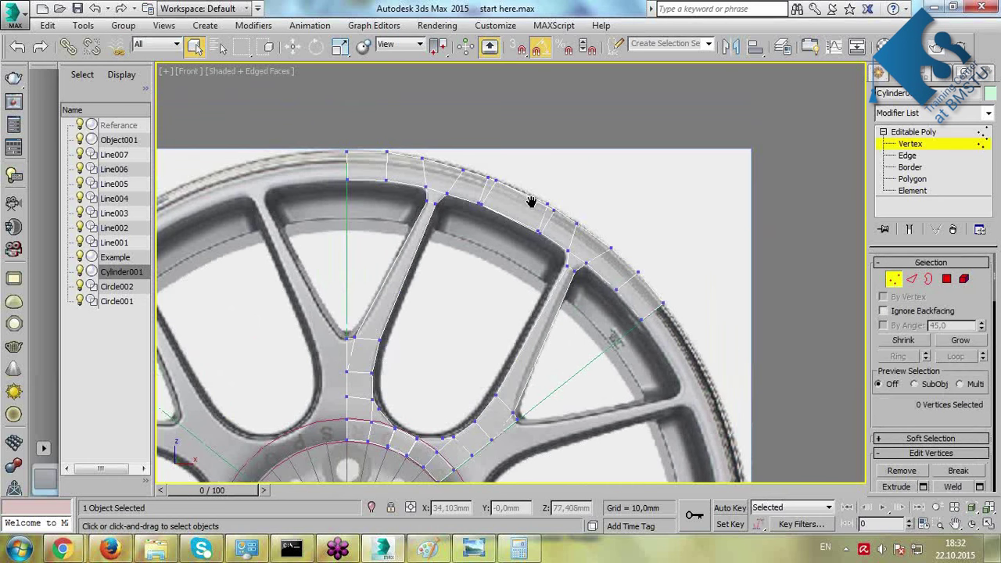
click(945, 279)
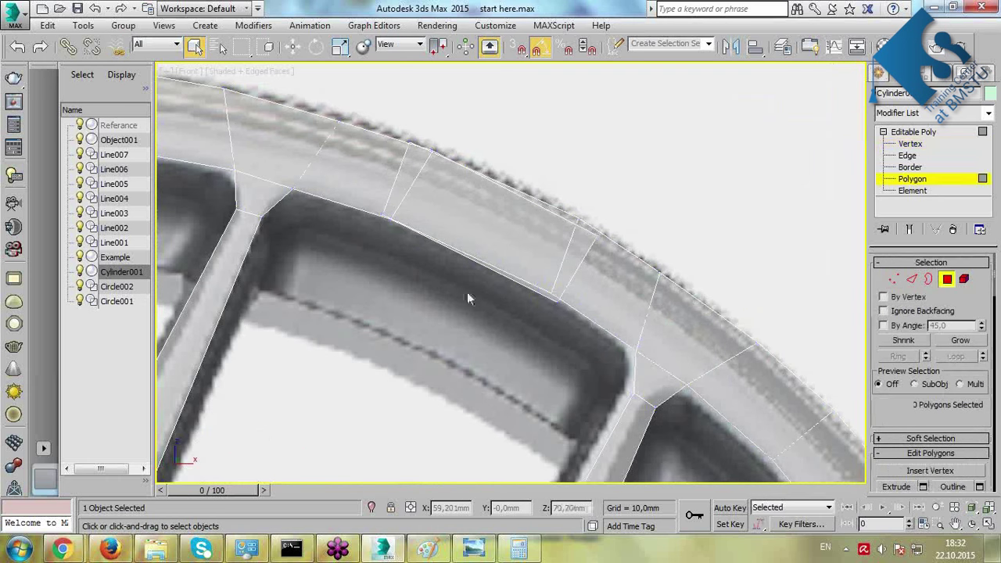
scroll(480, 304, down, 4)
middle_drag(445, 414, 457, 226)
scroll(457, 227, down, 3)
scroll(422, 367, up, 5)
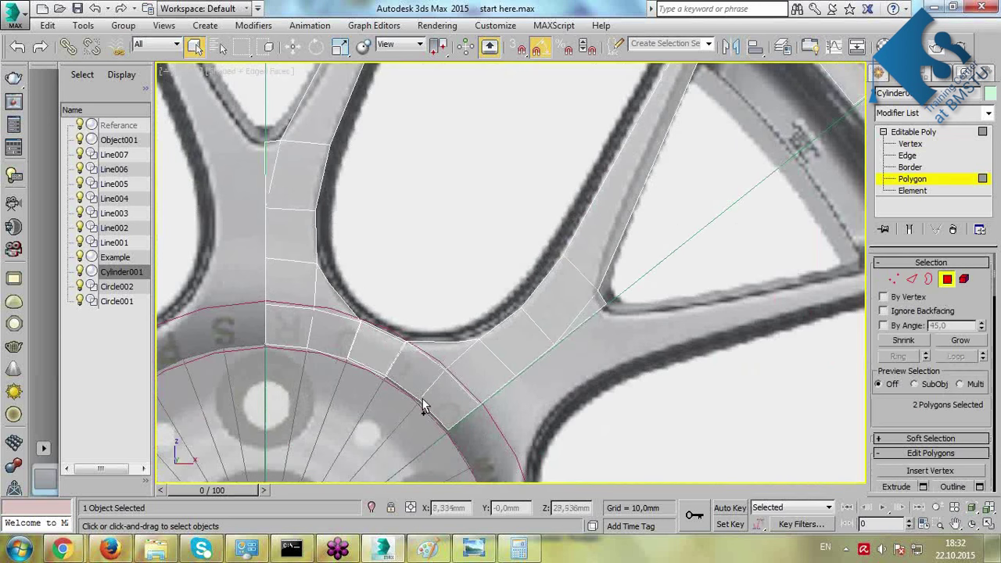
drag(398, 328, 378, 384)
key(Delete)
key(ctrl+z)
scroll(453, 215, down, 2)
middle_drag(499, 103, 454, 214)
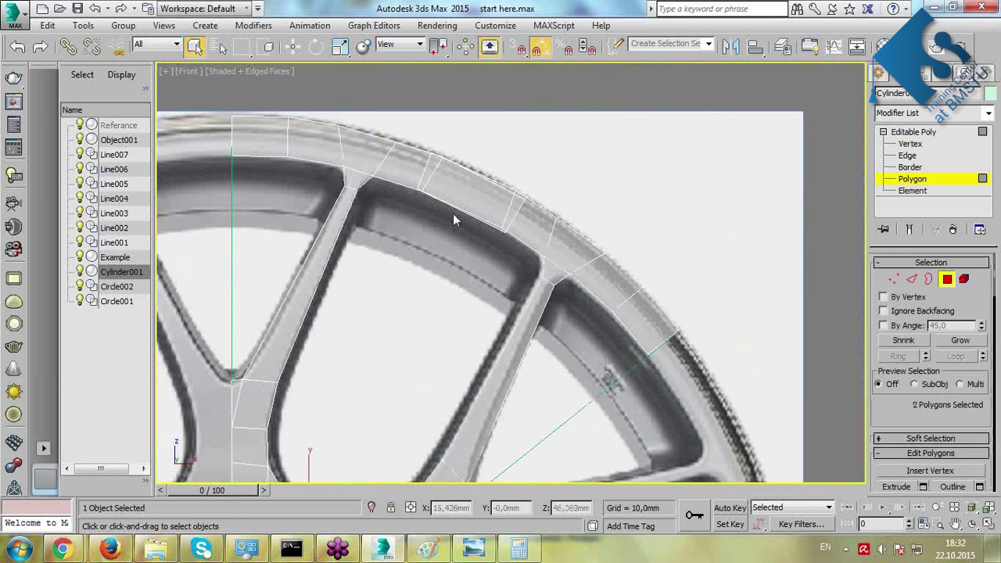
click(468, 216)
alt+click(471, 225)
scroll(470, 195, down, 3)
scroll(398, 351, up, 4)
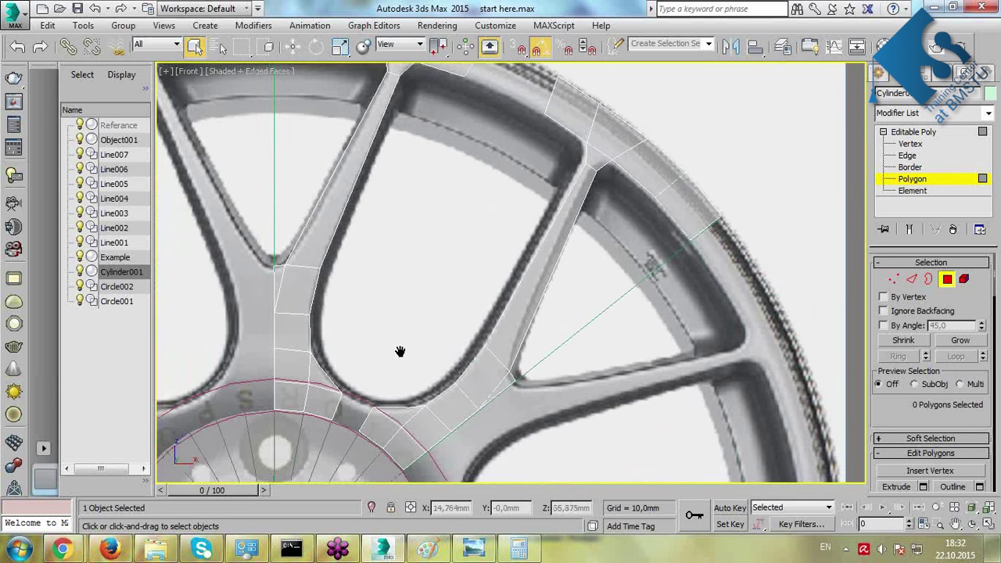
Bridge the two open rim edges facing each other across the gap between the half-spokes.
key(2)
key(z)
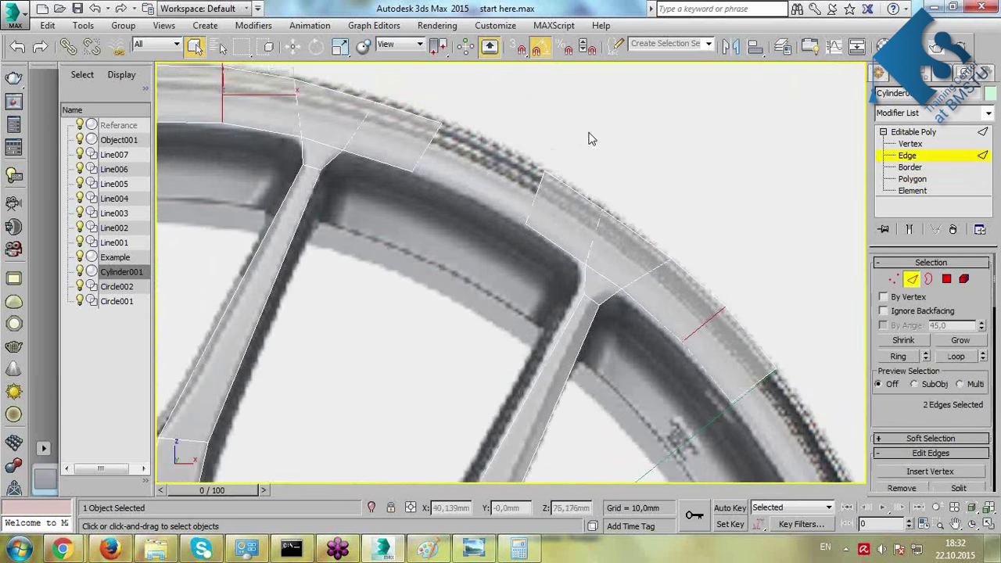
click(530, 194)
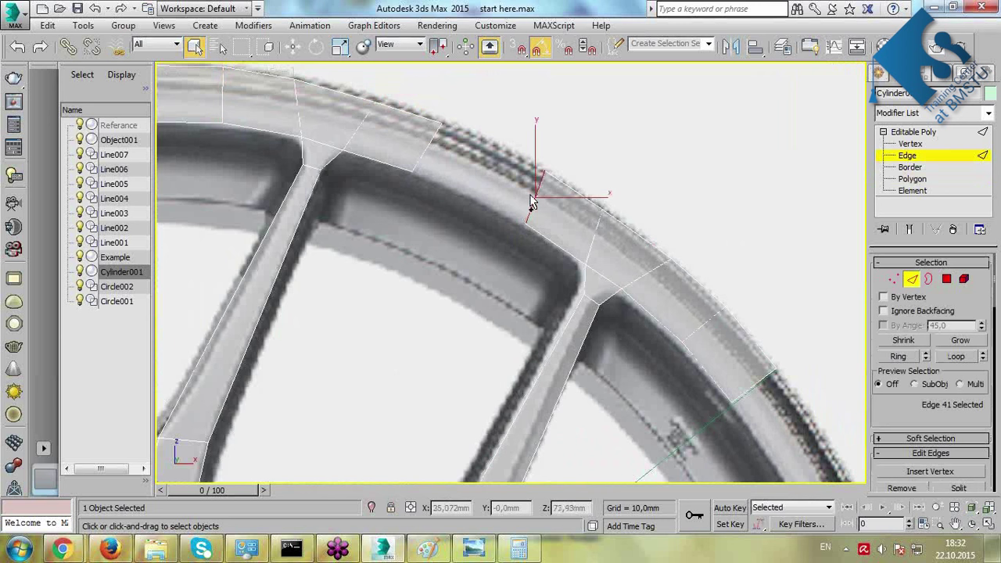
scroll(907, 357, down, 2)
scroll(906, 356, down, 3)
click(893, 390)
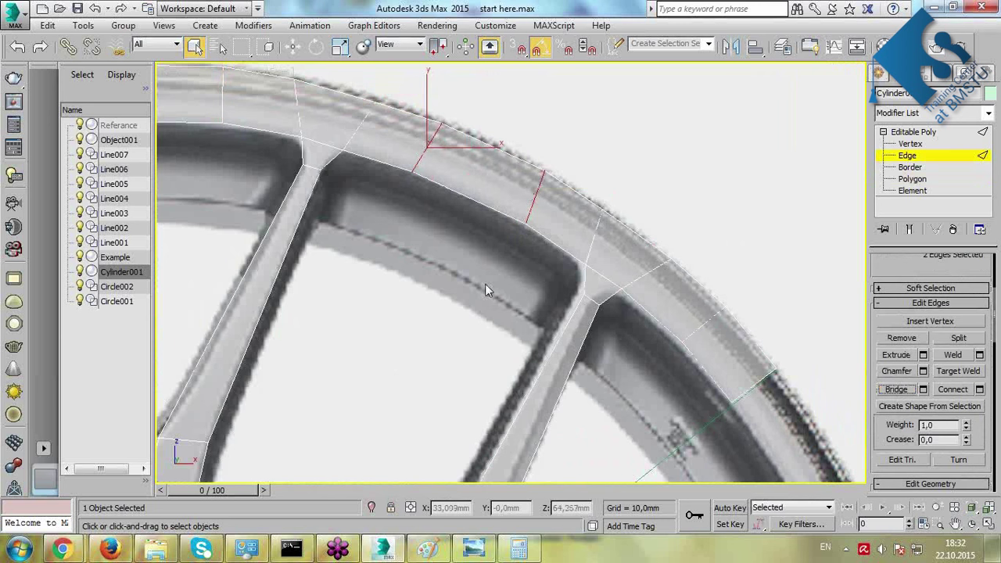
Bridge the two open hub-ring edges facing each other between the half-spokes.
click(445, 332)
scroll(445, 332, down, 1)
middle_drag(445, 331, 514, 179)
scroll(387, 379, up, 1)
middle_drag(388, 379, 514, 178)
scroll(514, 179, up, 1)
click(477, 216)
ctrl+click(443, 187)
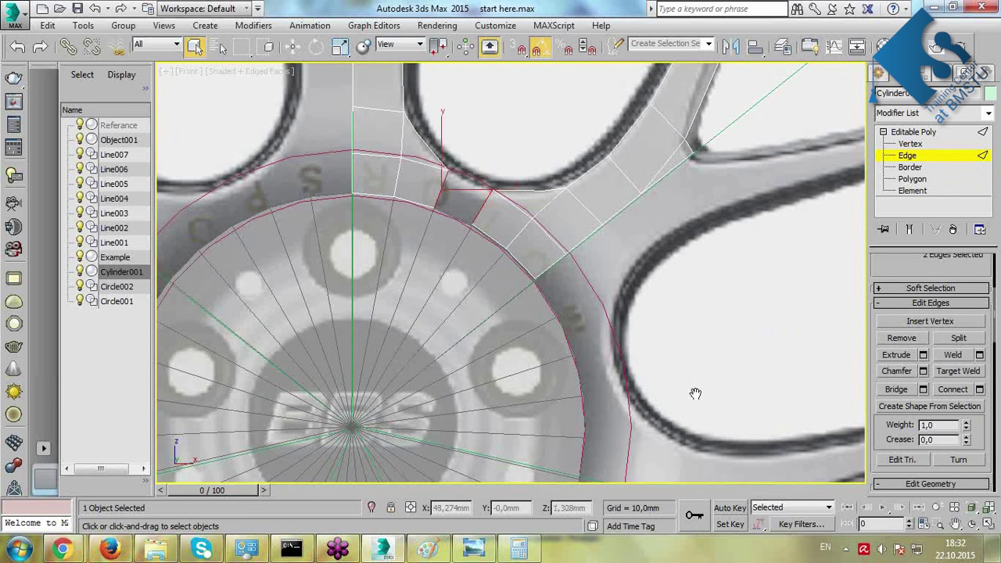
click(896, 389)
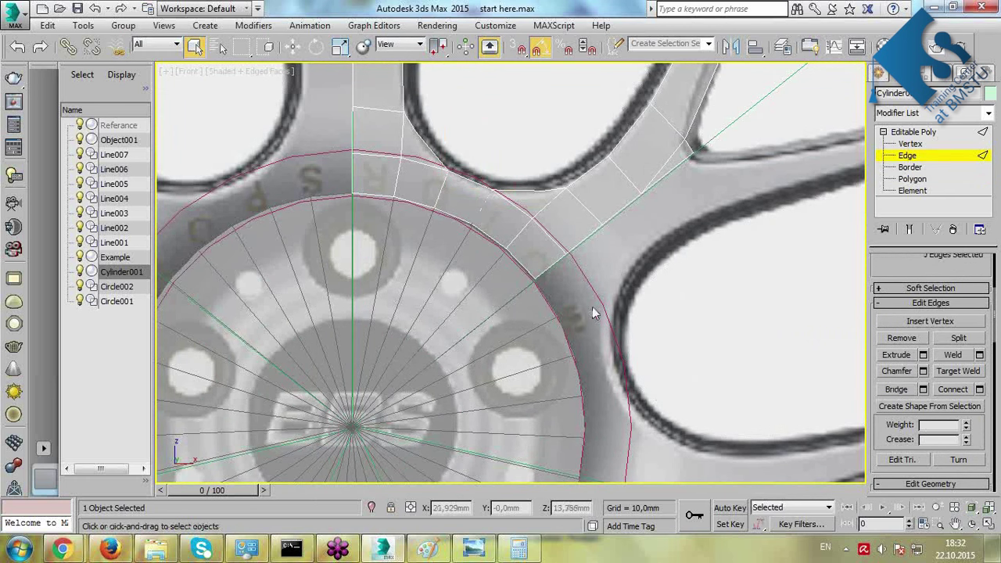
Examine the joined sector against the reference image in both opaque and see-through display.
scroll(636, 166, down, 5)
key(alt+x)
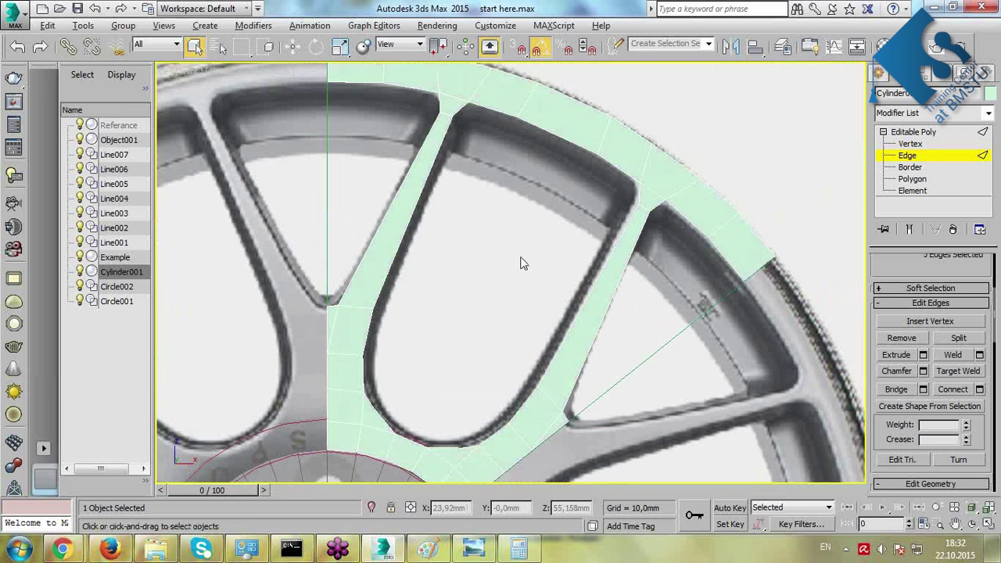
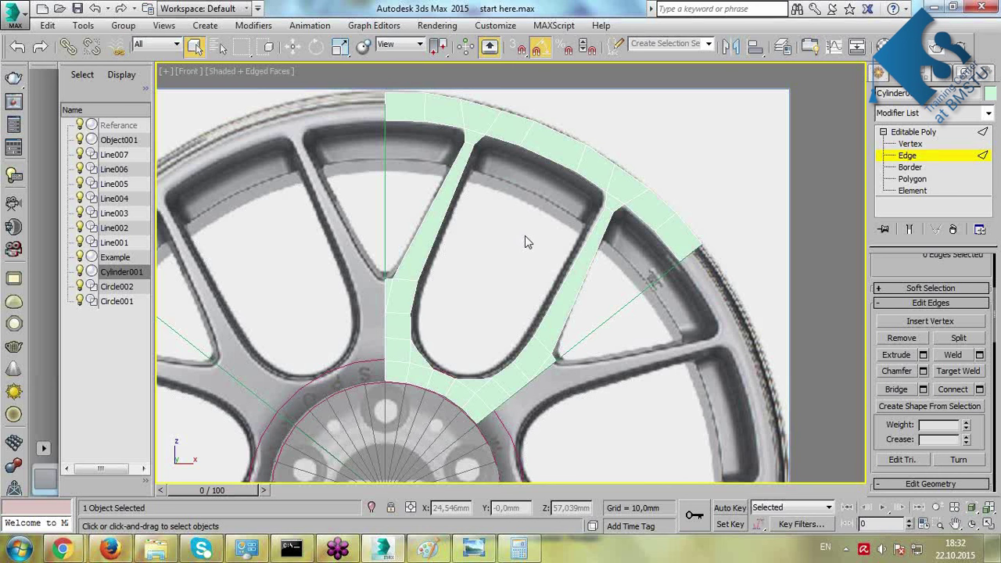
key(alt+x)
middle_drag(498, 320, 461, 242)
scroll(462, 242, up, 2)
mouse_move(411, 201)
middle_down()
mouse_move(428, 230)
mouse_move(412, 269)
middle_up()
mouse_move(442, 226)
middle_down()
mouse_move(451, 324)
mouse_move(450, 305)
middle_up()
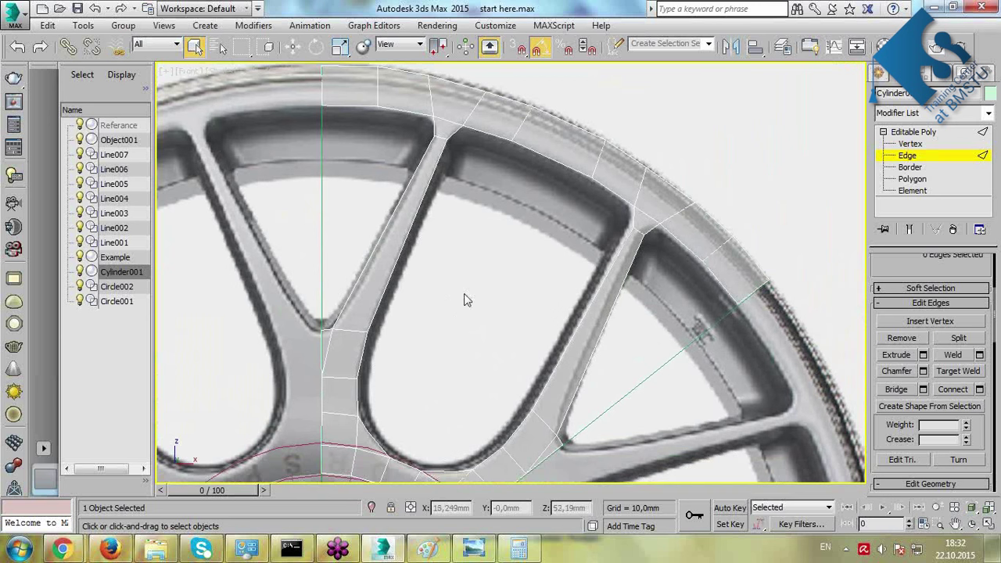
Cut a new edge across the spoke arm nearest the vertical centre line, a short way inward from the rim.
middle_drag(444, 184, 450, 261)
scroll(450, 261, up, 2)
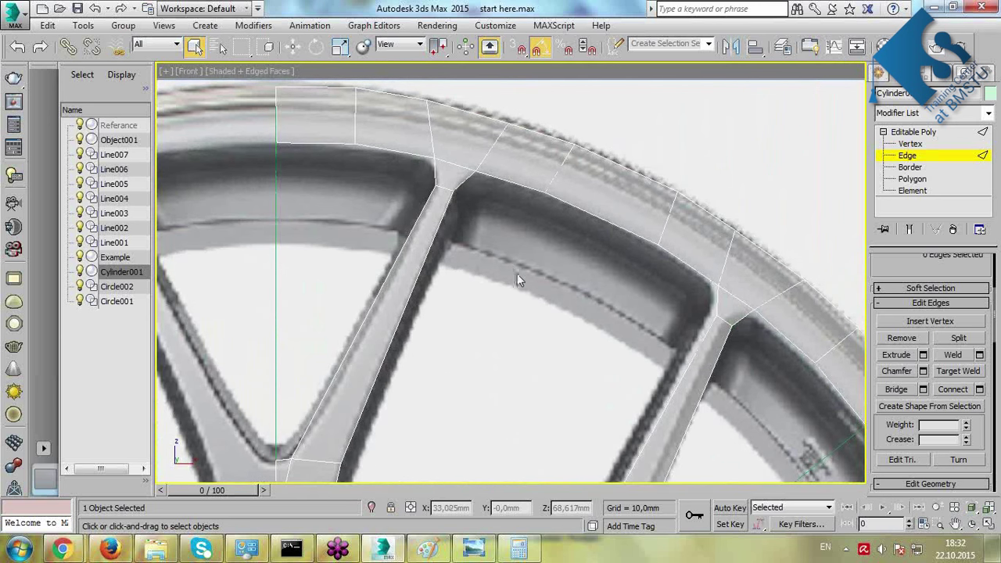
middle_drag(648, 338, 603, 289)
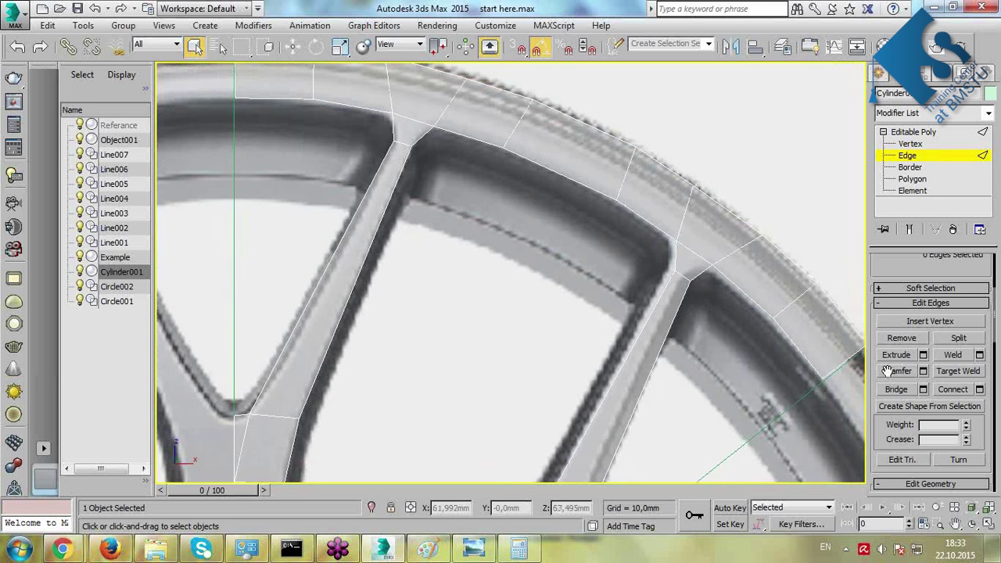
scroll(510, 263, down, 5)
scroll(521, 239, up, 4)
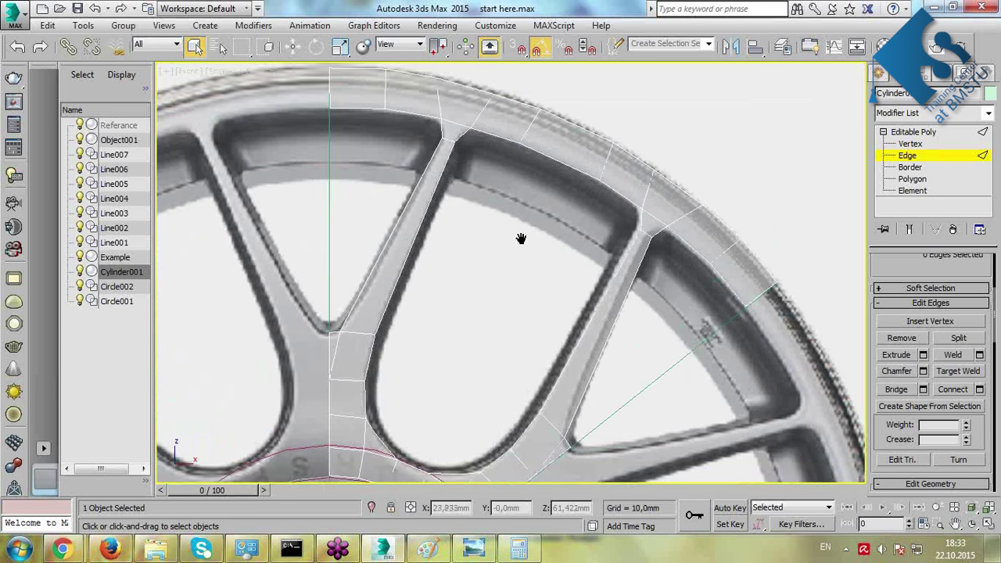
scroll(517, 219, down, 2)
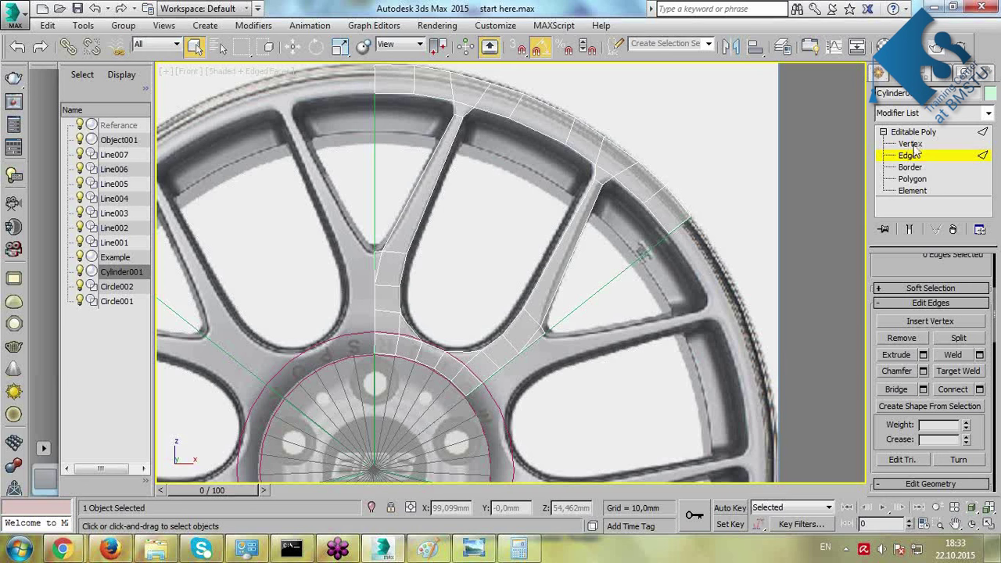
scroll(458, 109, up, 5)
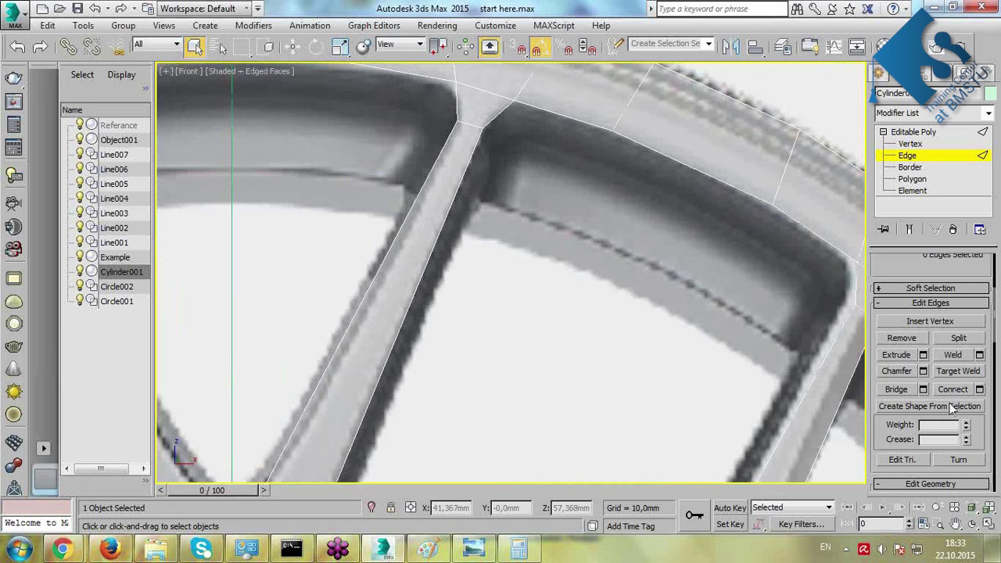
scroll(953, 408, down, 5)
click(959, 428)
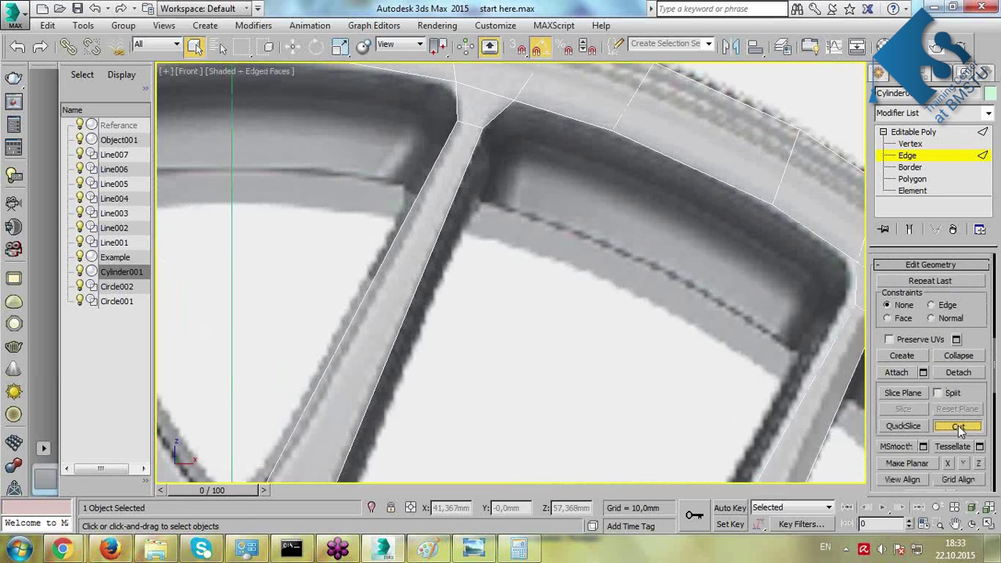
click(408, 215)
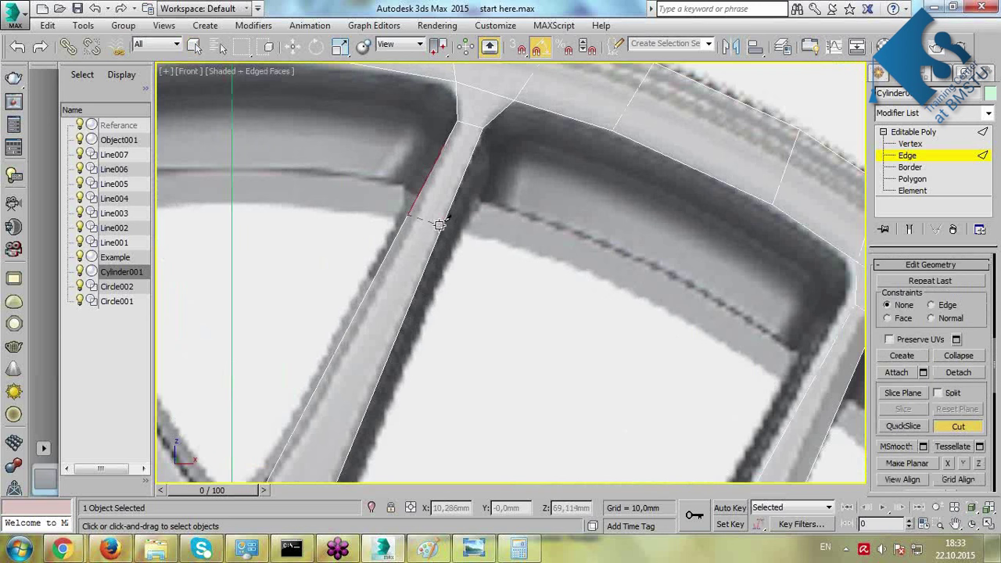
click(439, 224)
scroll(621, 329, down, 2)
middle_drag(621, 329, 487, 221)
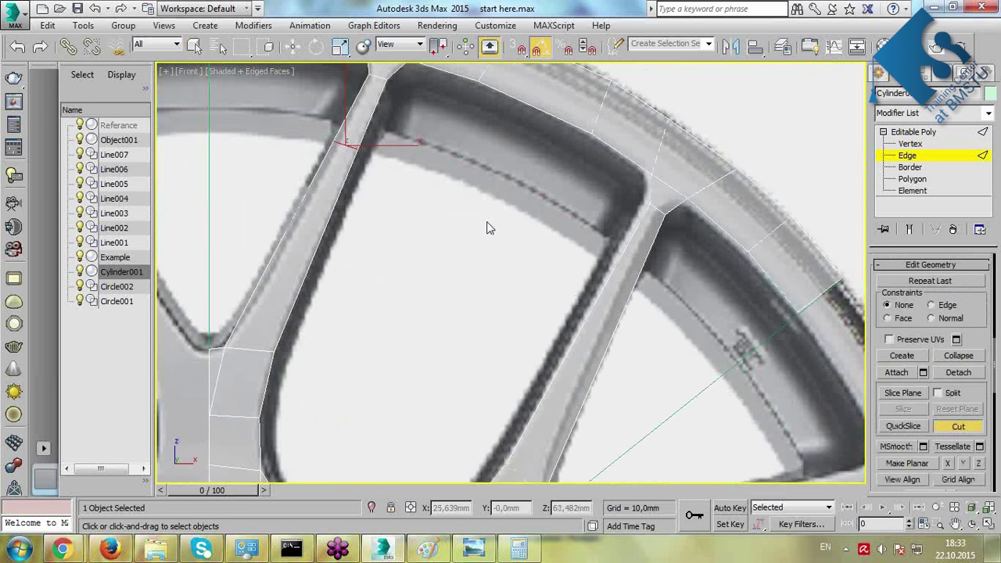
Cut a matching edge across the second spoke arm, a short way inward from the rim, and leave the Cut tool.
click(614, 266)
click(637, 279)
right_click(616, 287)
middle_drag(566, 230, 557, 257)
right_click(423, 180)
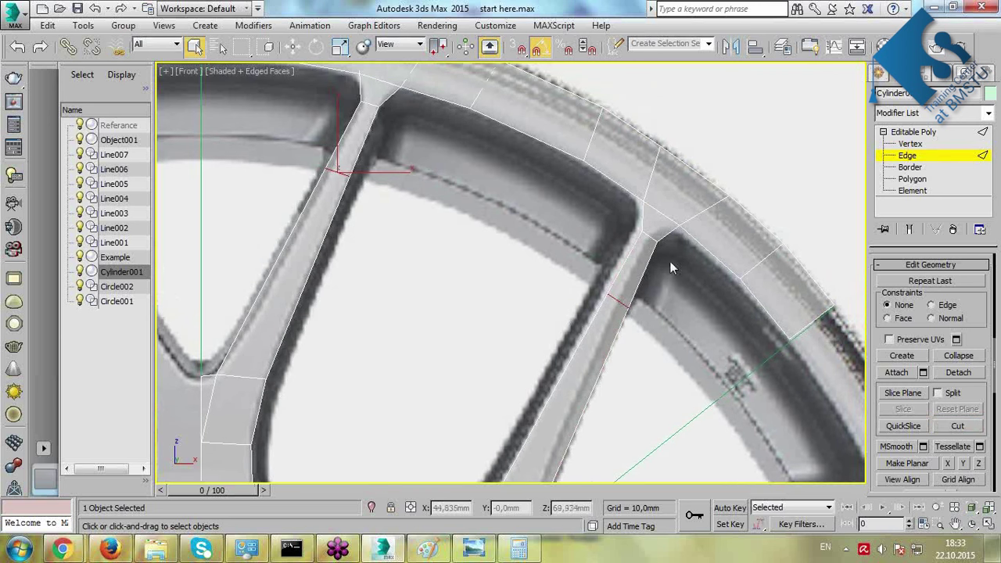
Bridge the facing edge pairs of the two spoke arms just inside the rim, using 3 segments.
click(641, 218)
ctrl+click(626, 258)
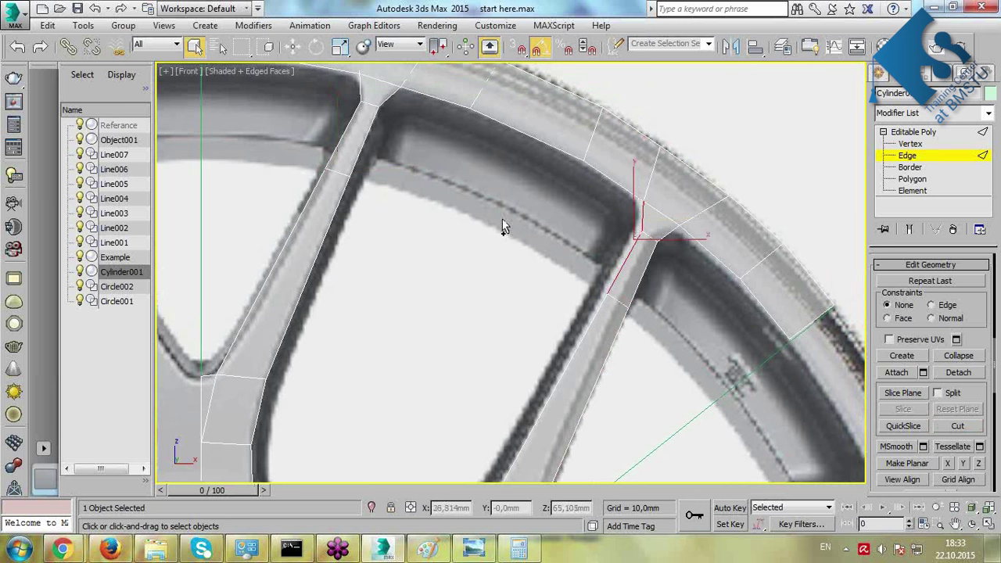
ctrl+click(393, 102)
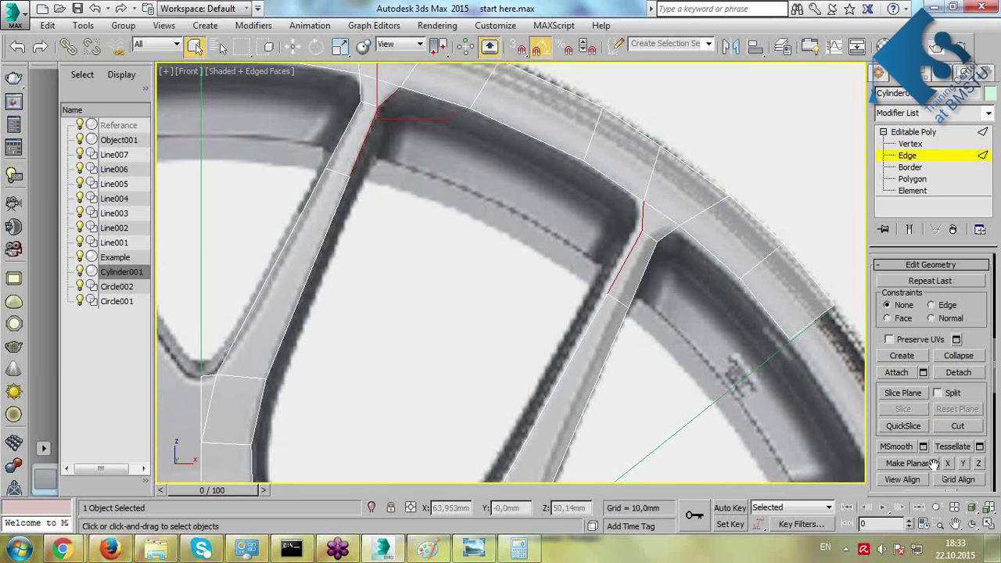
scroll(968, 338, down, 3)
scroll(914, 382, down, 6)
scroll(915, 380, up, 12)
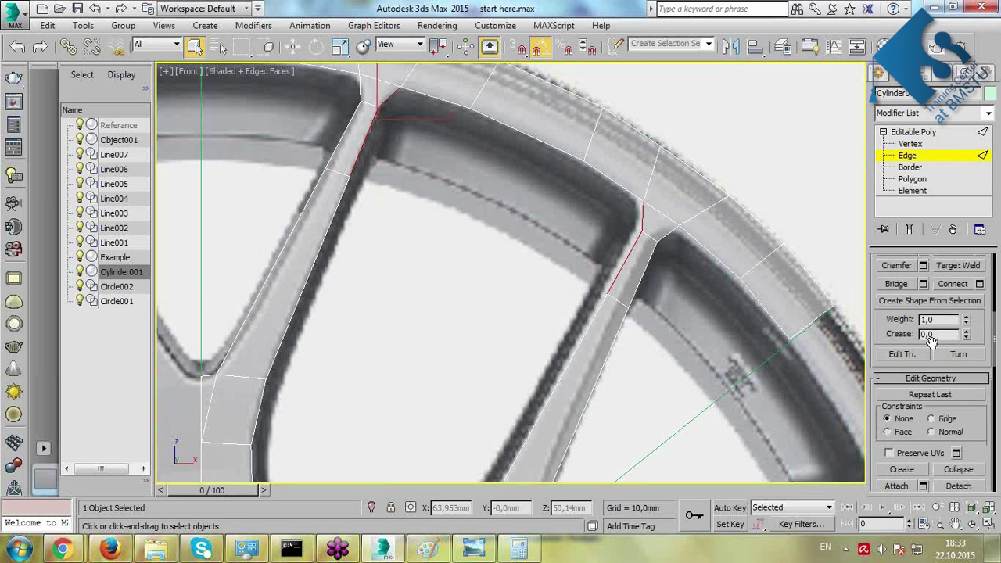
click(923, 284)
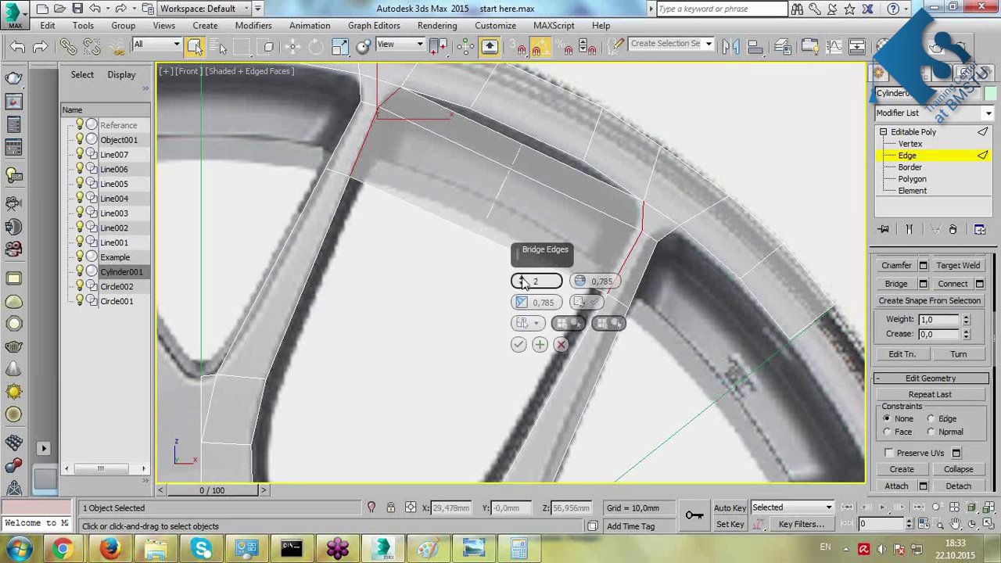
click(523, 279)
click(521, 281)
click(521, 283)
click(519, 277)
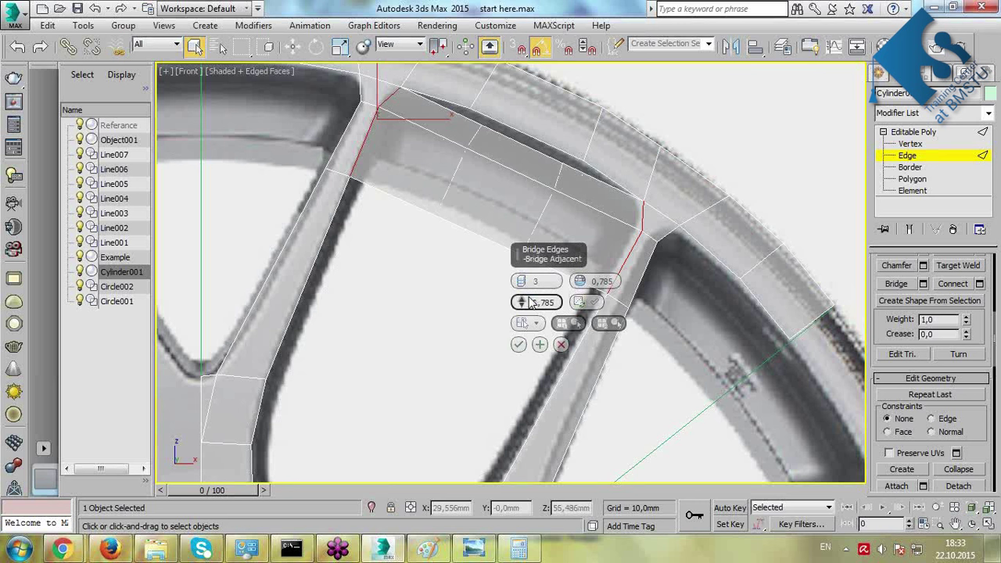
click(519, 345)
With the Edge constraint on, slide the bridged panel's cross edges toward the spoke arms, in line with the rim divisions.
click(526, 283)
click(543, 209)
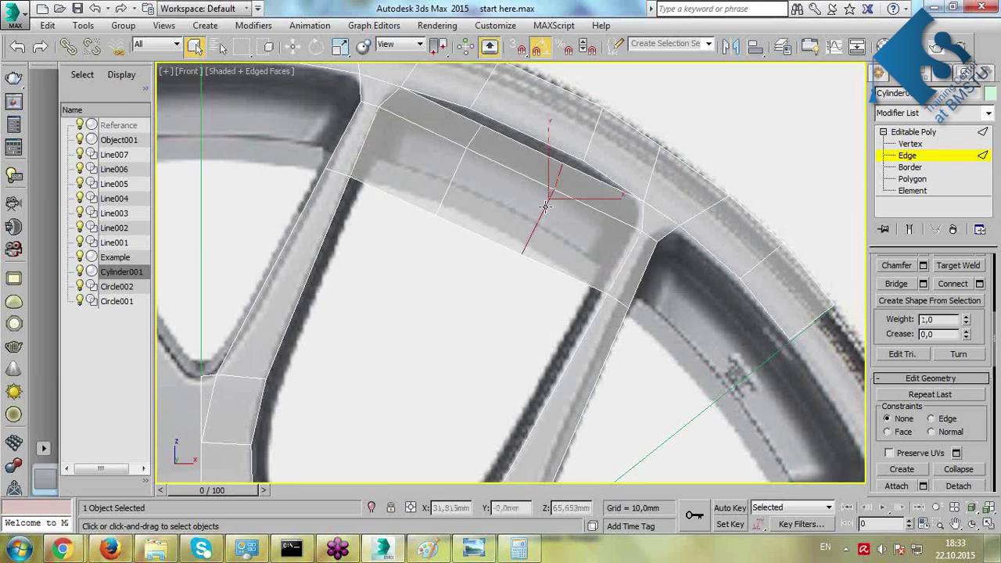
click(947, 417)
key(w)
drag(576, 198, 468, 140)
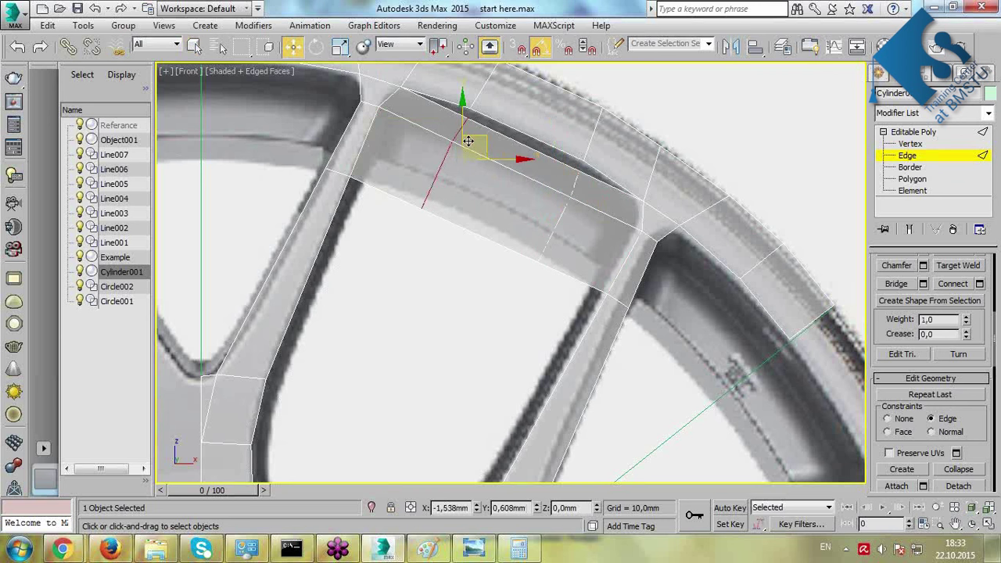
Target-weld the bridged panel's two outer middle vertices to the neighbouring rim vertices, closing the gap along the rim.
key(1)
middle_drag(527, 149, 492, 192)
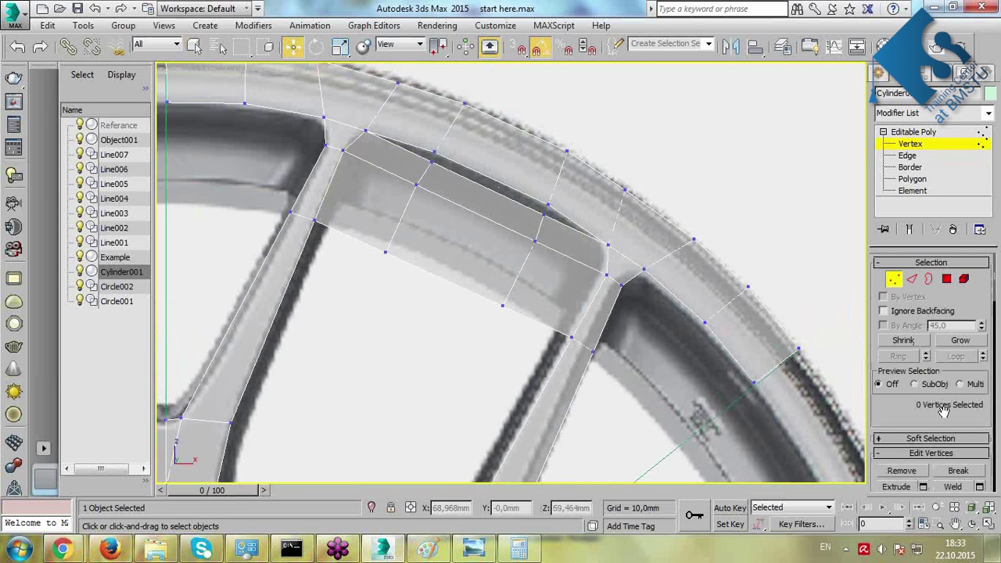
scroll(945, 412, down, 5)
click(959, 344)
click(543, 216)
click(548, 205)
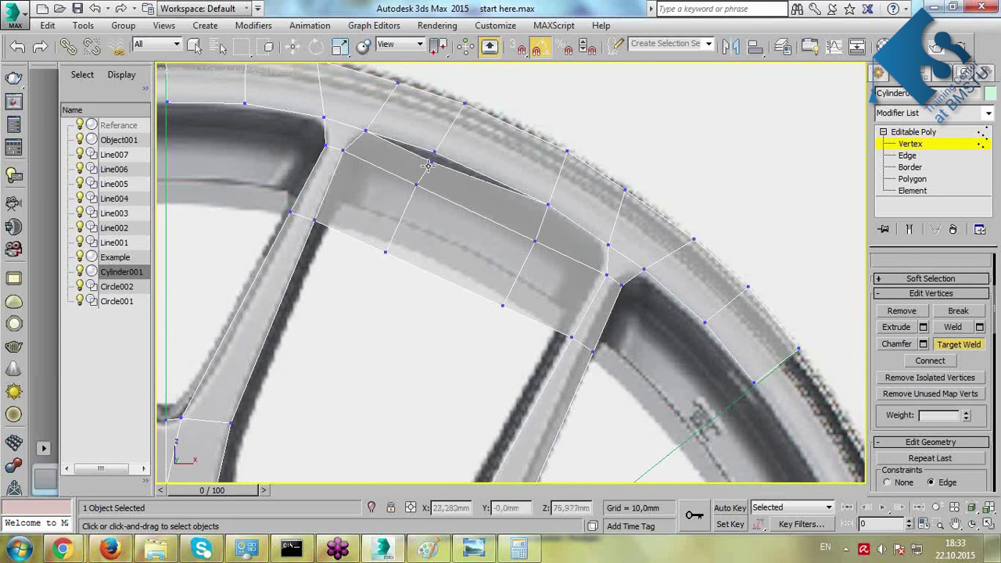
click(434, 152)
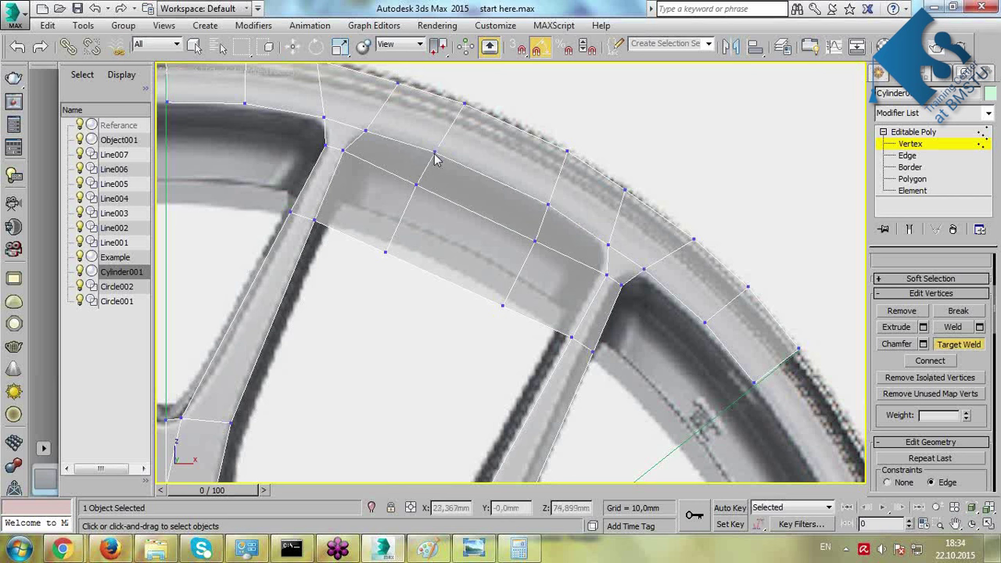
Move the two middle vertices of the panel's inner edge slightly outward so the edge follows the rim's curve.
click(385, 250)
click(503, 305)
drag(531, 279, 532, 279)
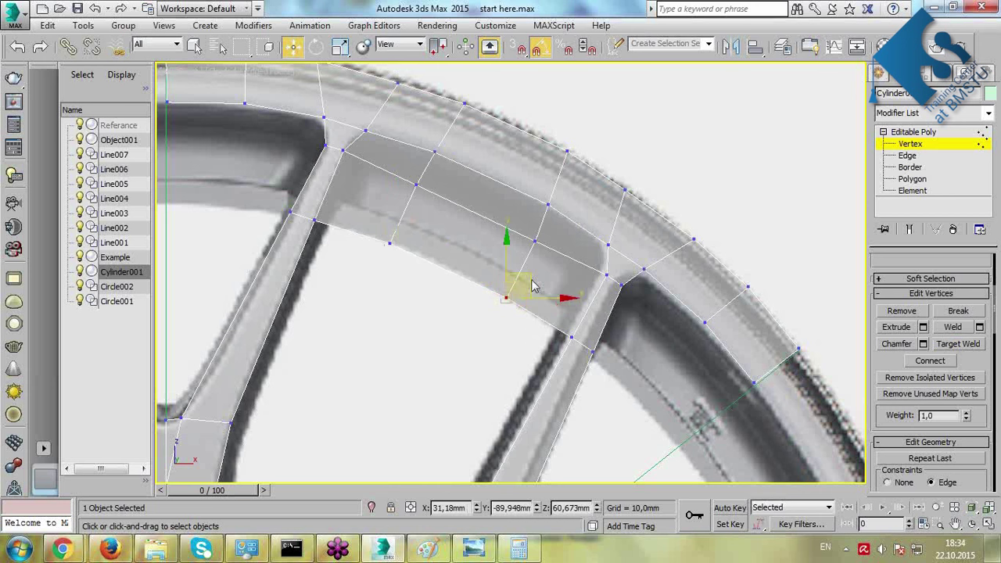
Extrude the panel's six polygons backward by about 3 mm, working in the perspective view.
click(923, 179)
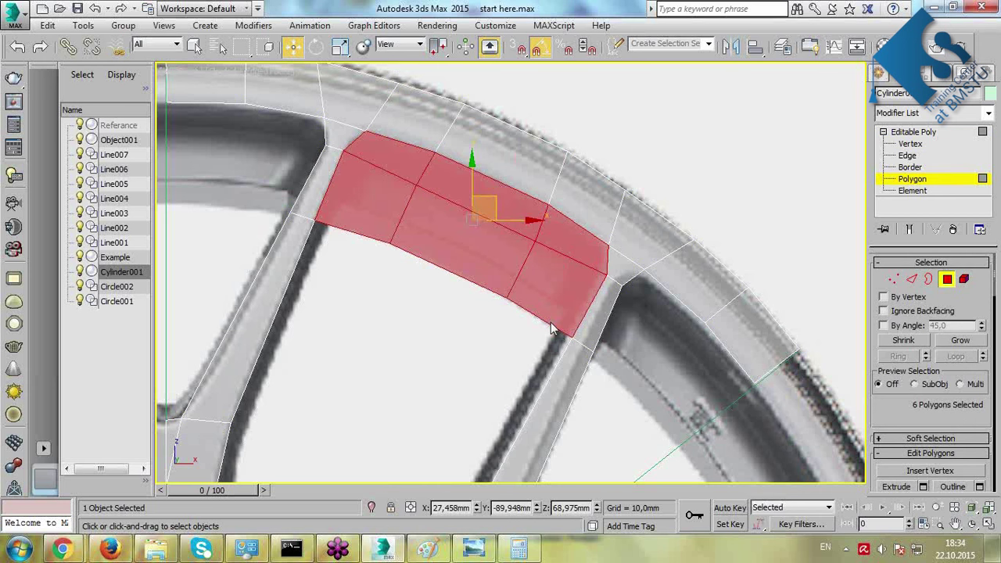
key(alt+w)
right_click(729, 398)
key(alt+w)
alt+middle_drag(651, 329, 726, 224)
scroll(693, 253, up, 4)
scroll(893, 376, down, 2)
click(897, 391)
drag(627, 154, 646, 169)
key(w)
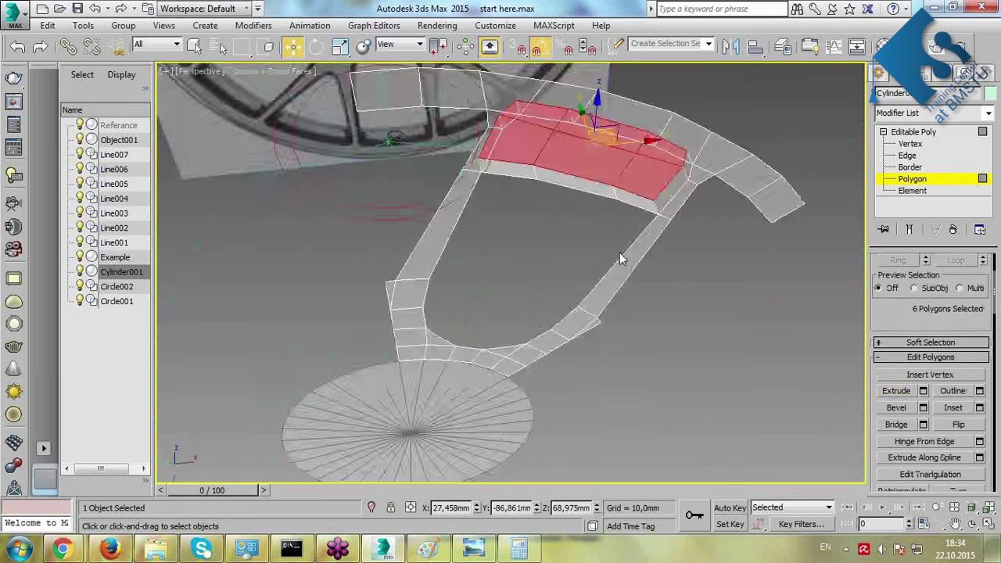
Delete the three narrow side-wall polygons along the extruded panel's inner edge.
ctrl+click(611, 192)
ctrl+click(520, 169)
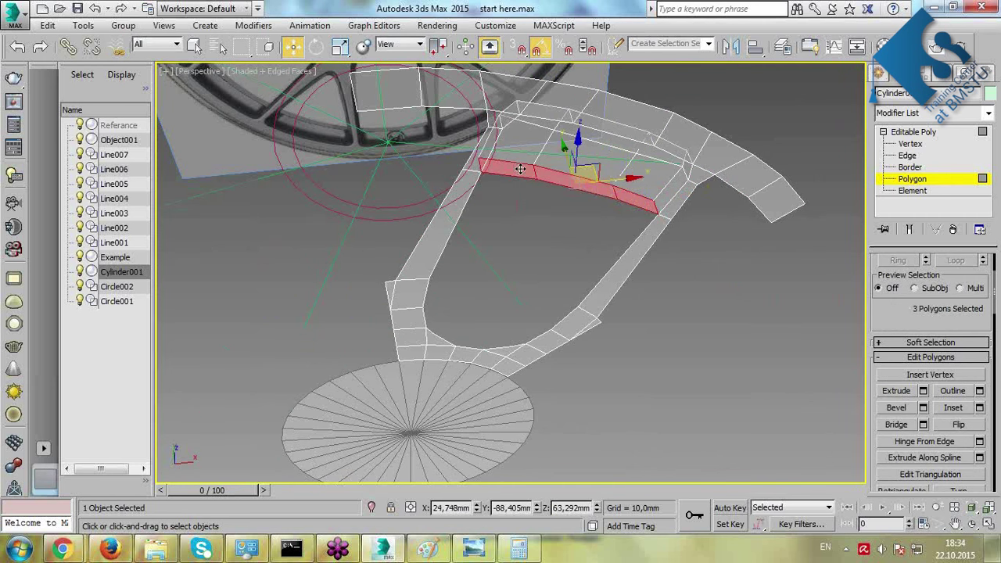
key(ctrl+d)
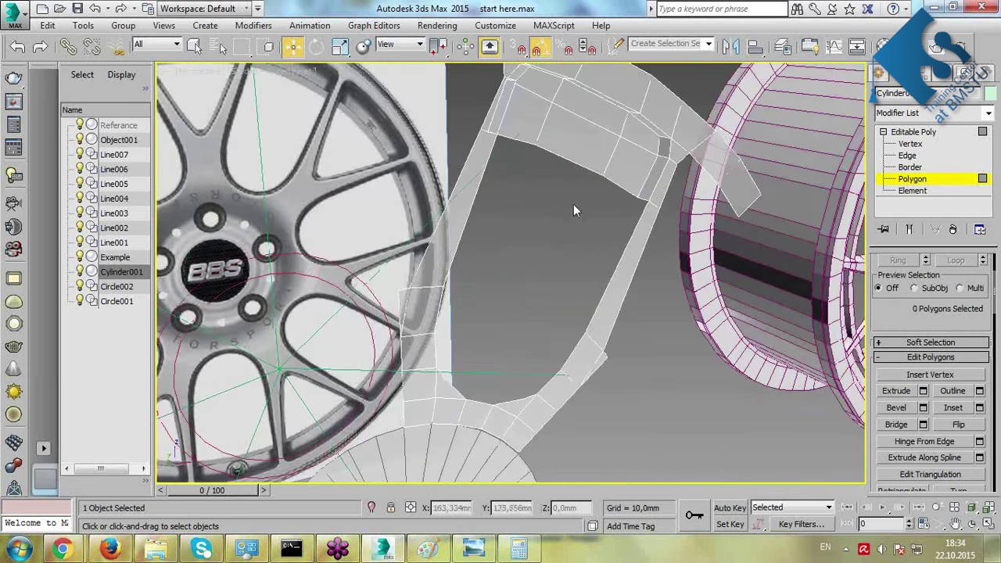
In the front view, try extending the second spoke arm's two far-side edges into the adjoining triangular window, and undo it.
key(alt+w)
click(655, 212)
key(alt+w)
scroll(634, 278, up, 2)
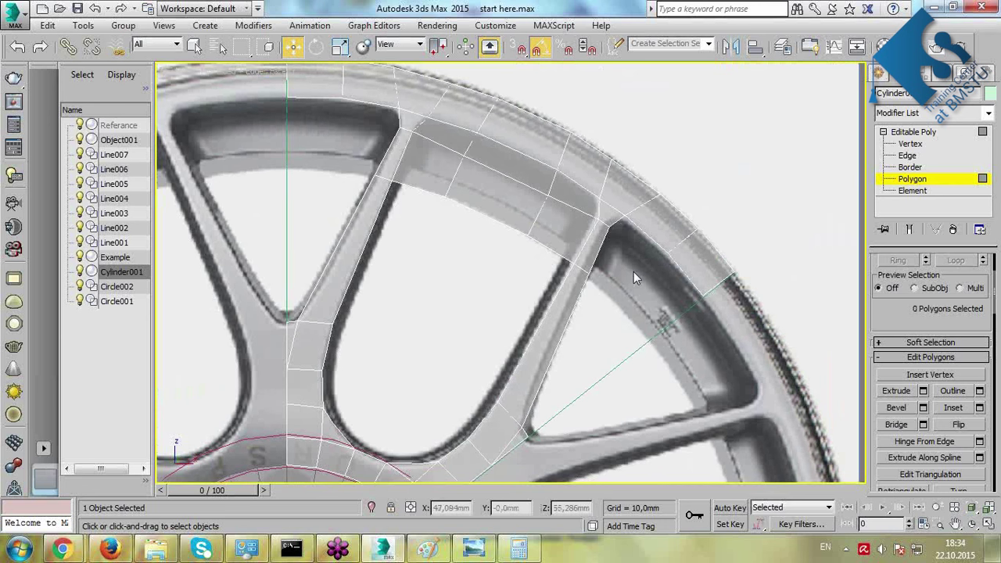
scroll(618, 266, down, 1)
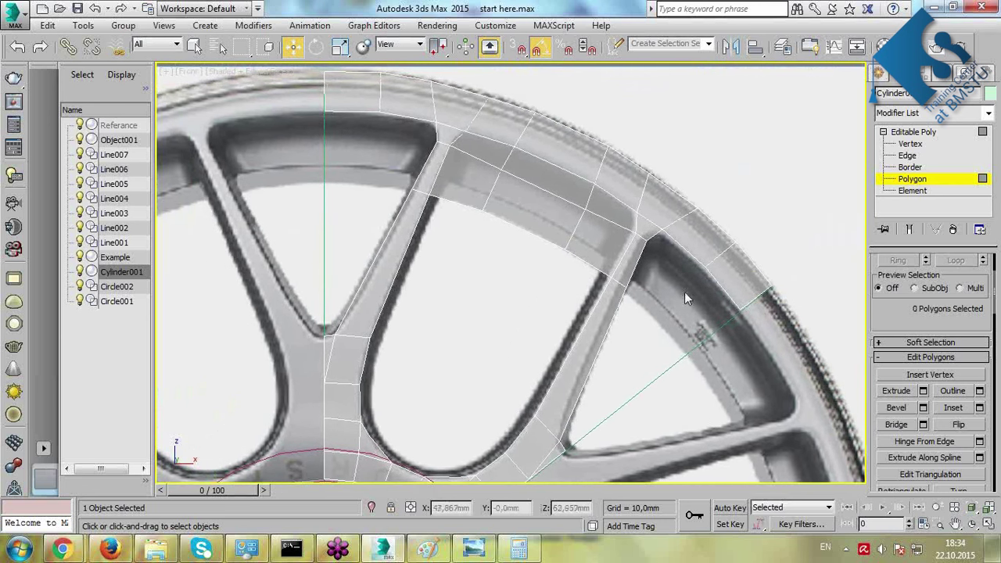
click(907, 156)
click(644, 239)
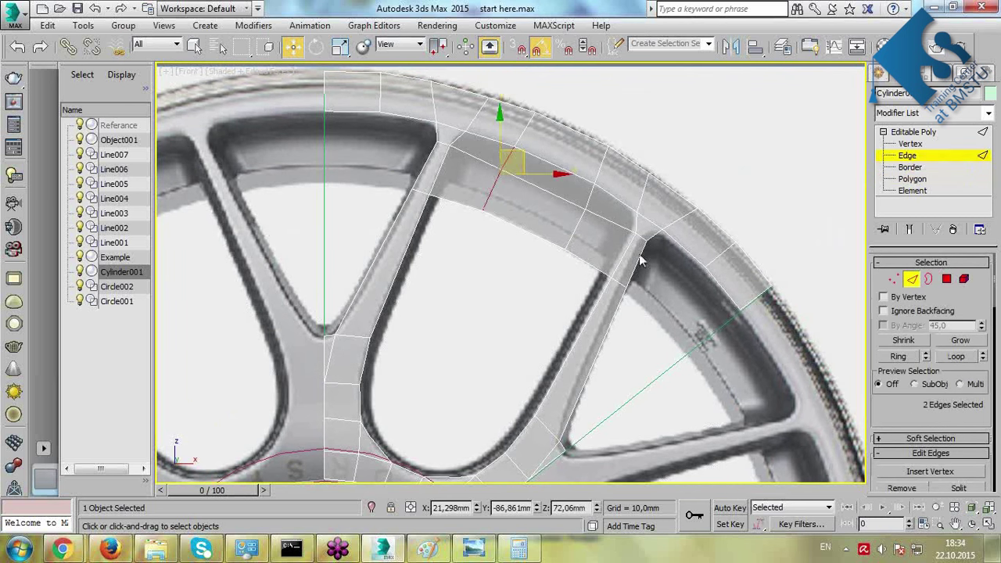
ctrl+click(638, 270)
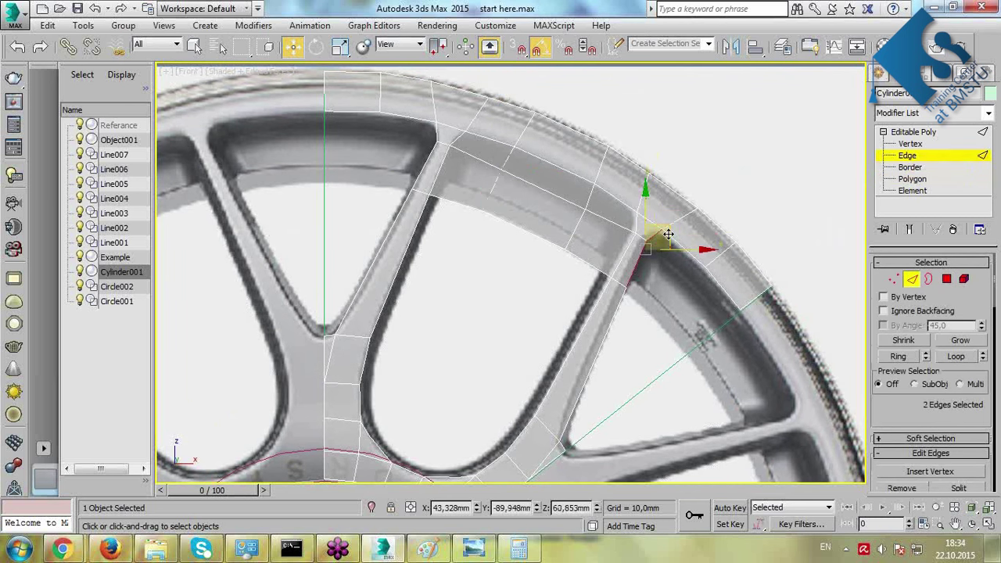
scroll(933, 421, down, 5)
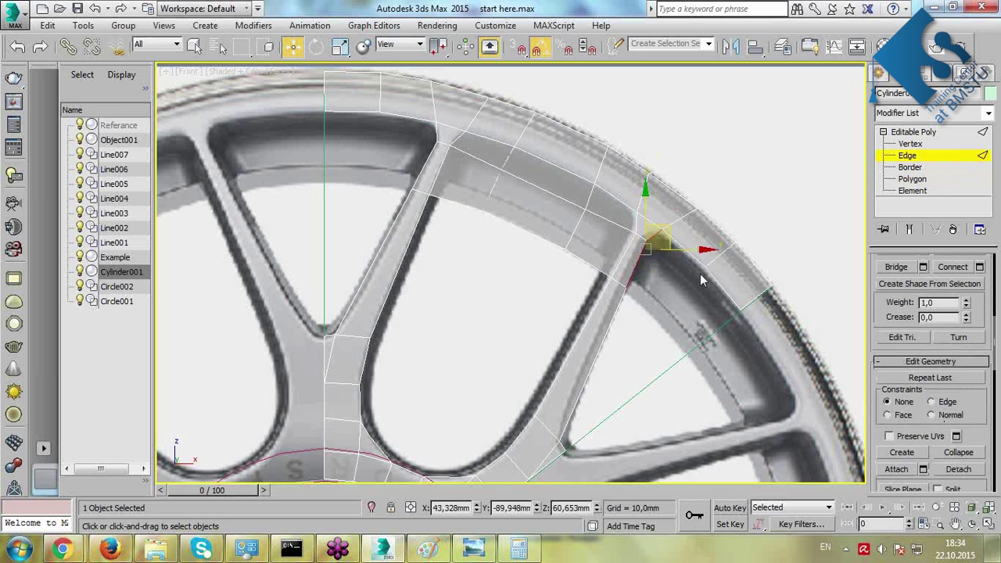
drag(663, 239, 713, 283)
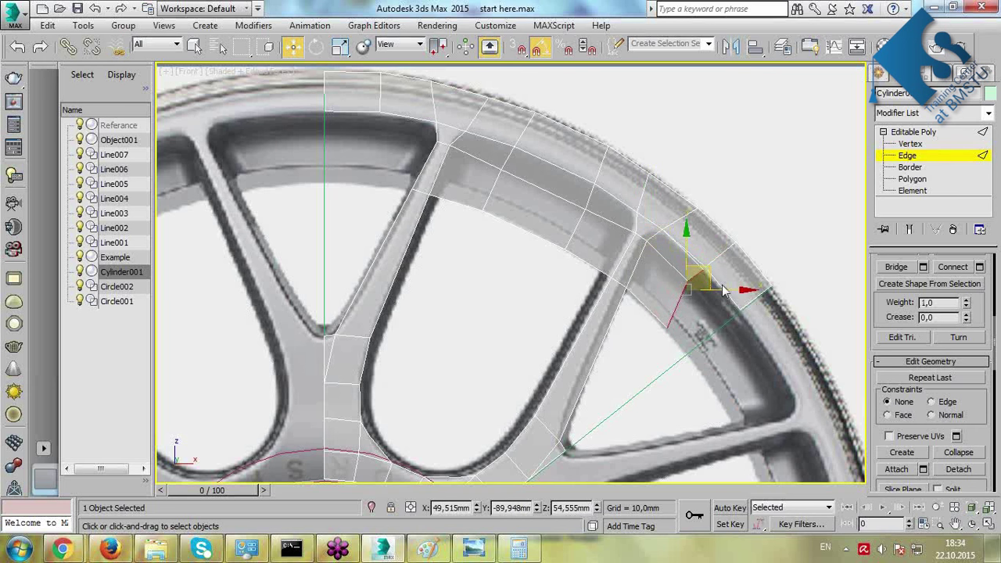
key(ctrl+z)
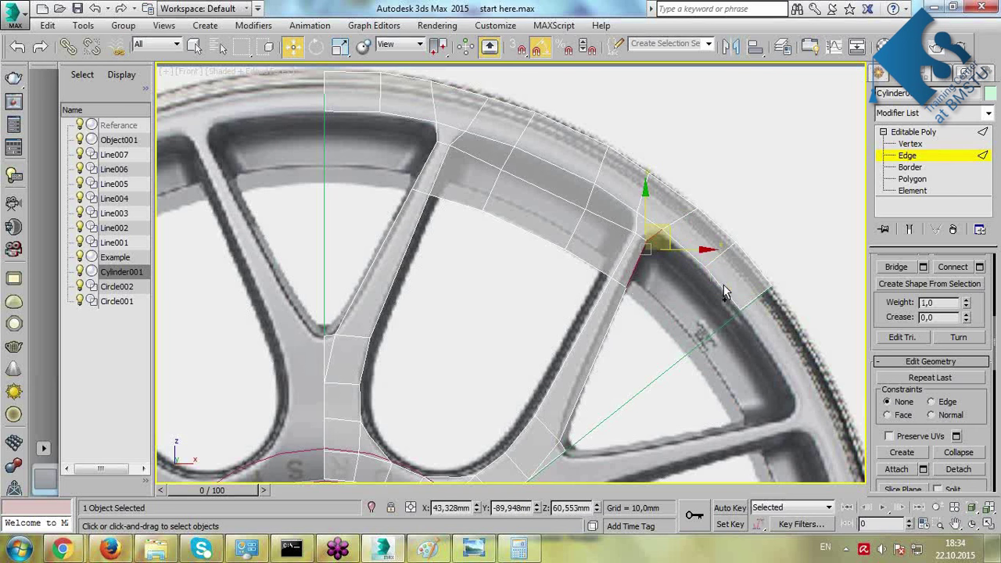
Delete the six panel polygons between the two spoke arms, reopening the window below the rim.
click(912, 179)
click(600, 244)
ctrl+click(611, 205)
ctrl+click(548, 176)
ctrl+click(478, 157)
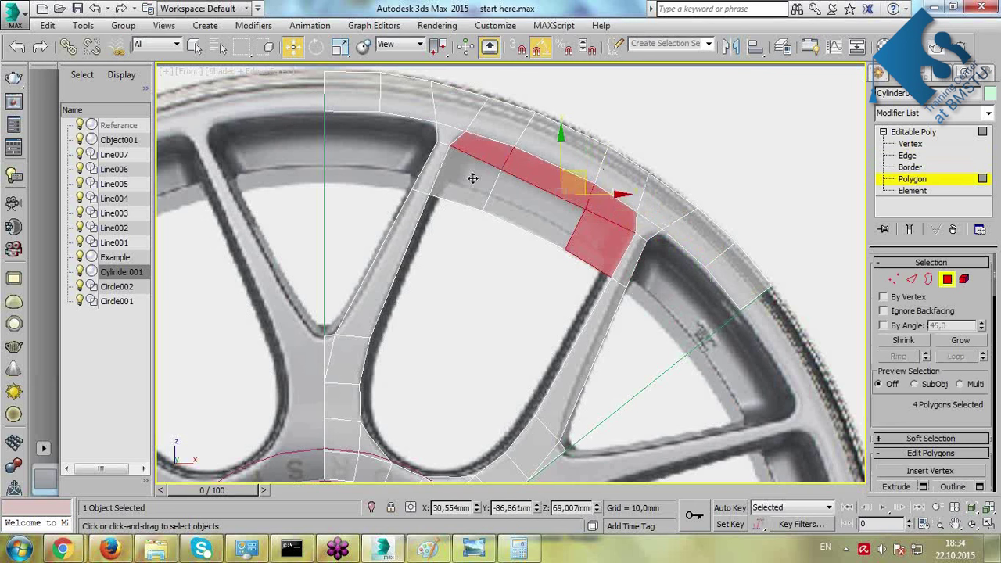
ctrl+click(472, 178)
ctrl+click(529, 201)
key(Delete)
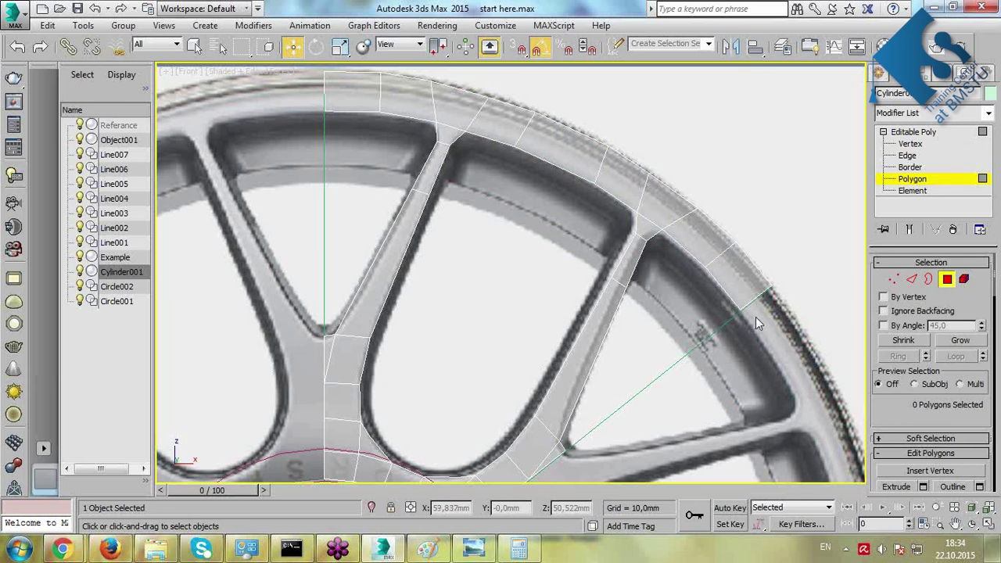
scroll(633, 312, down, 4)
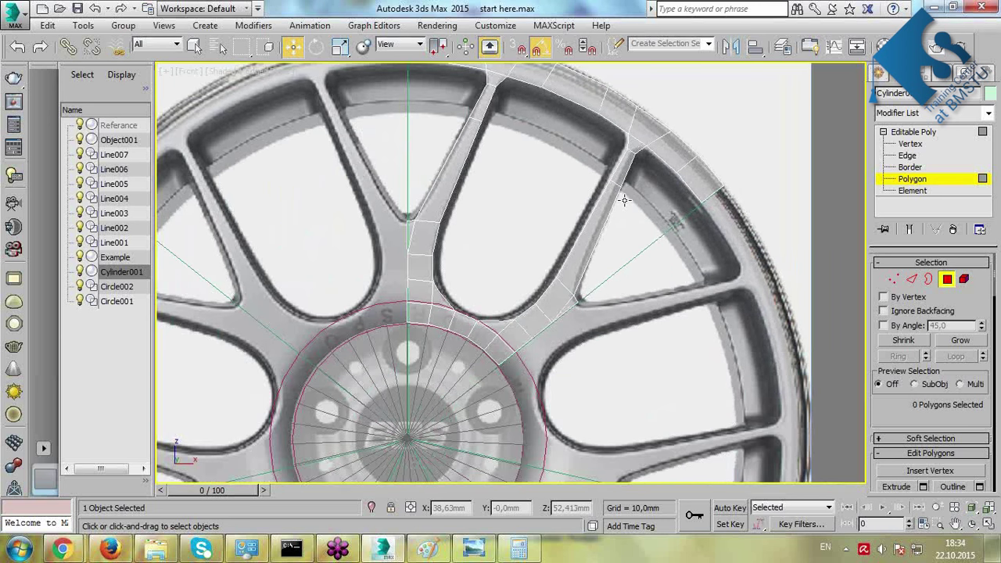
middle_drag(624, 200, 568, 217)
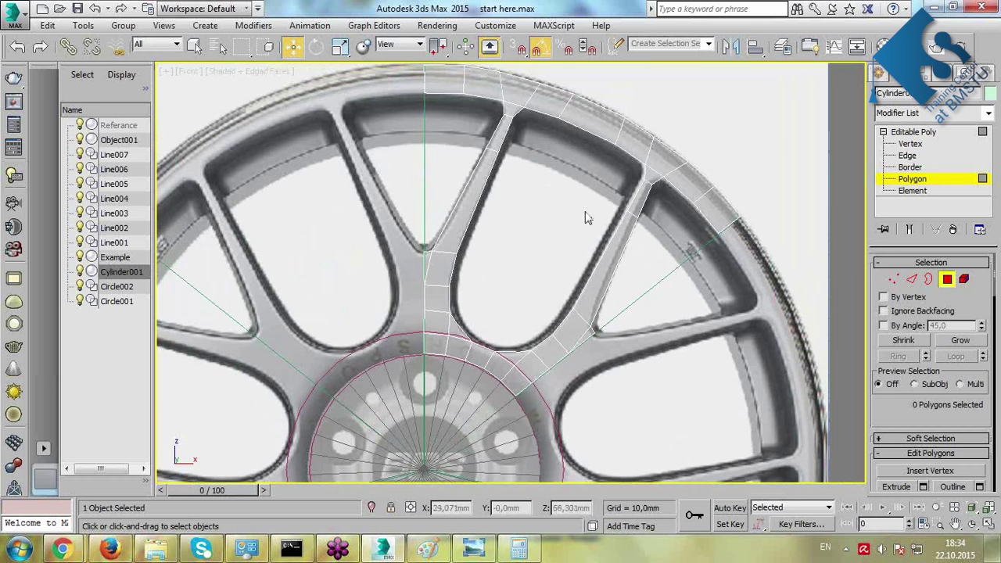
Align the two vertices at the rim sector's far end with the diagonal guide line.
scroll(586, 217, down, 3)
middle_drag(586, 217, 573, 156)
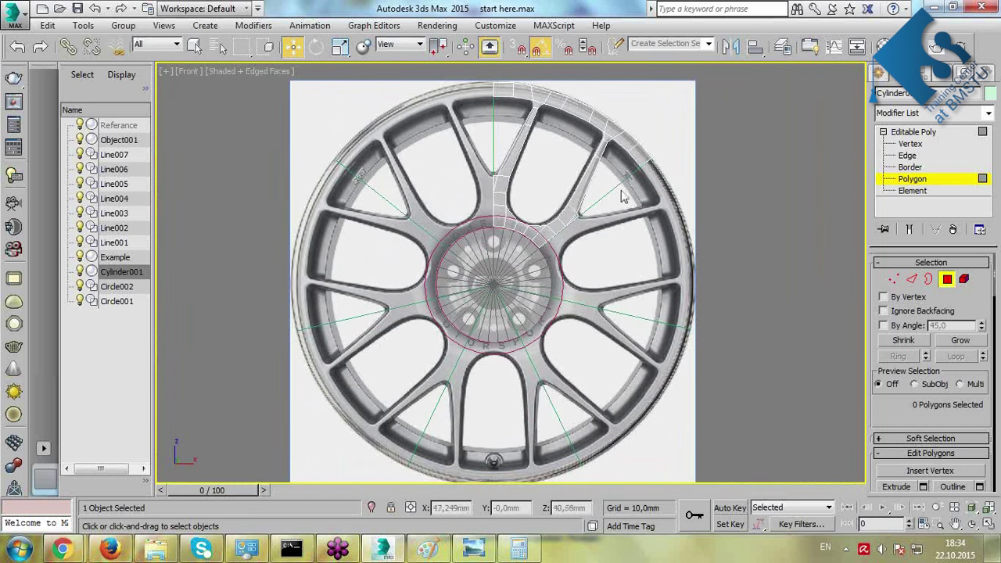
key(1)
scroll(623, 197, up, 6)
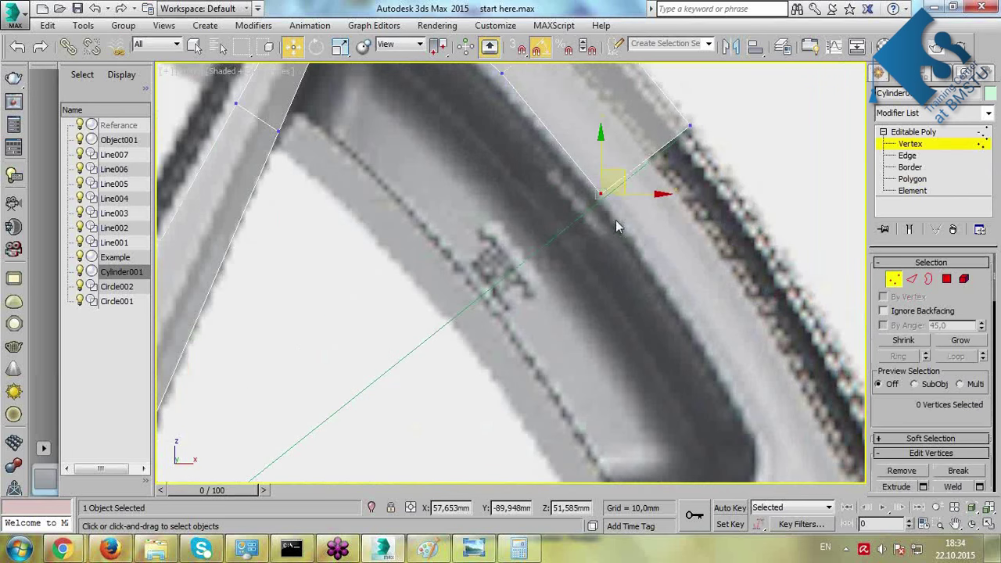
drag(623, 182, 627, 186)
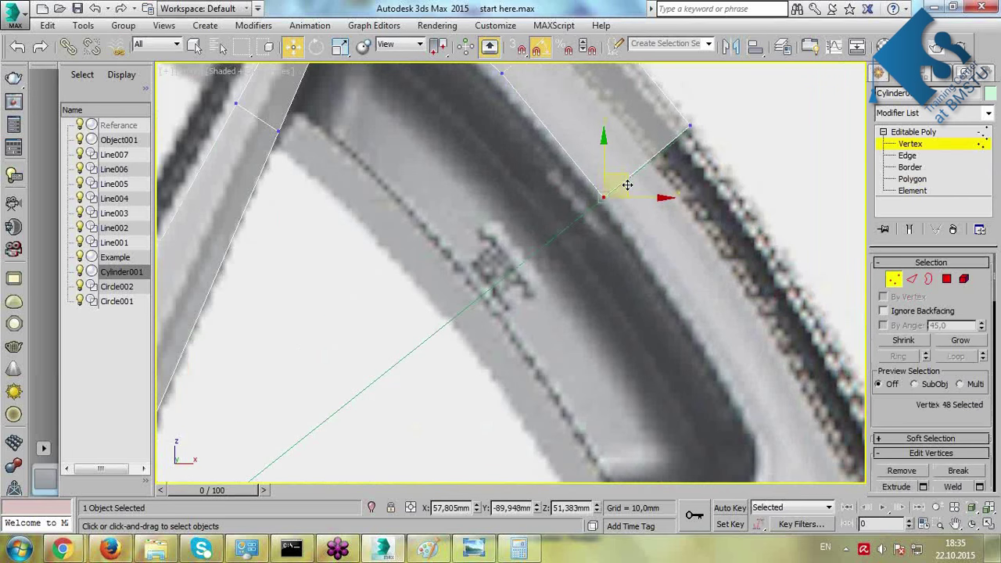
click(689, 126)
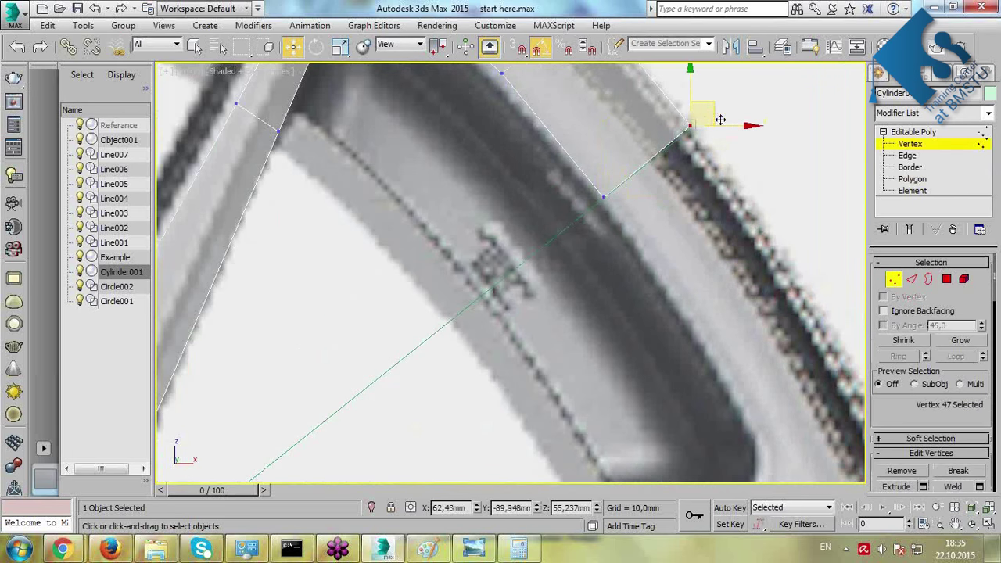
drag(715, 113, 716, 114)
scroll(555, 228, down, 5)
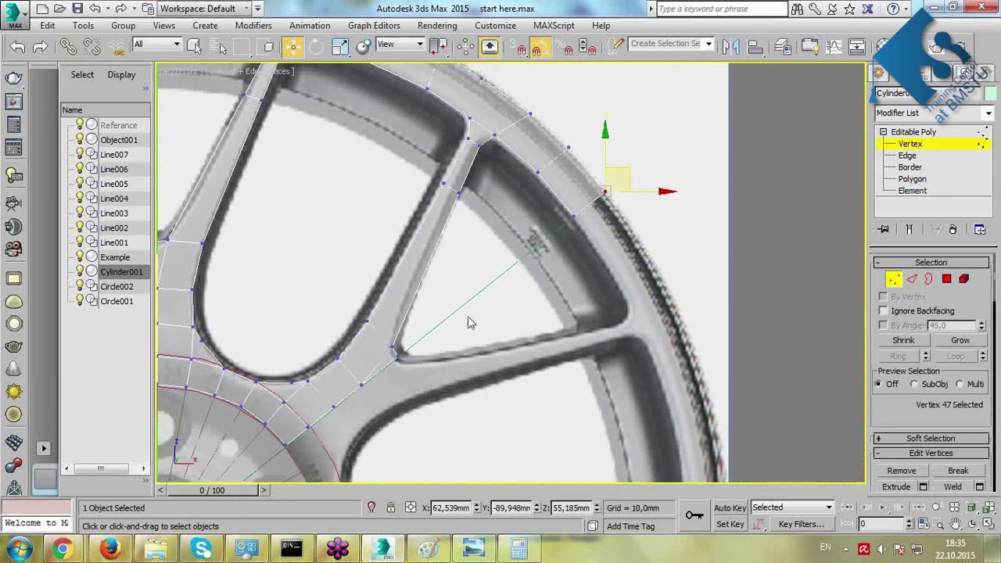
Align the second spoke's window-corner and centreline vertices with the diagonal guide line.
middle_drag(456, 325, 551, 215)
scroll(552, 215, up, 2)
scroll(526, 231, up, 3)
middle_drag(454, 255, 512, 224)
click(507, 222)
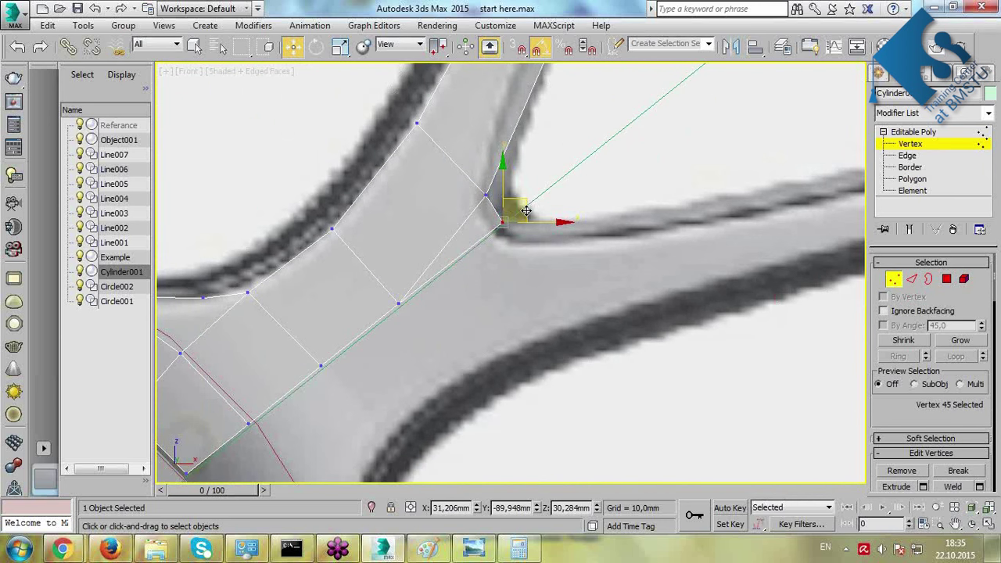
drag(526, 211, 525, 211)
middle_drag(503, 250, 574, 172)
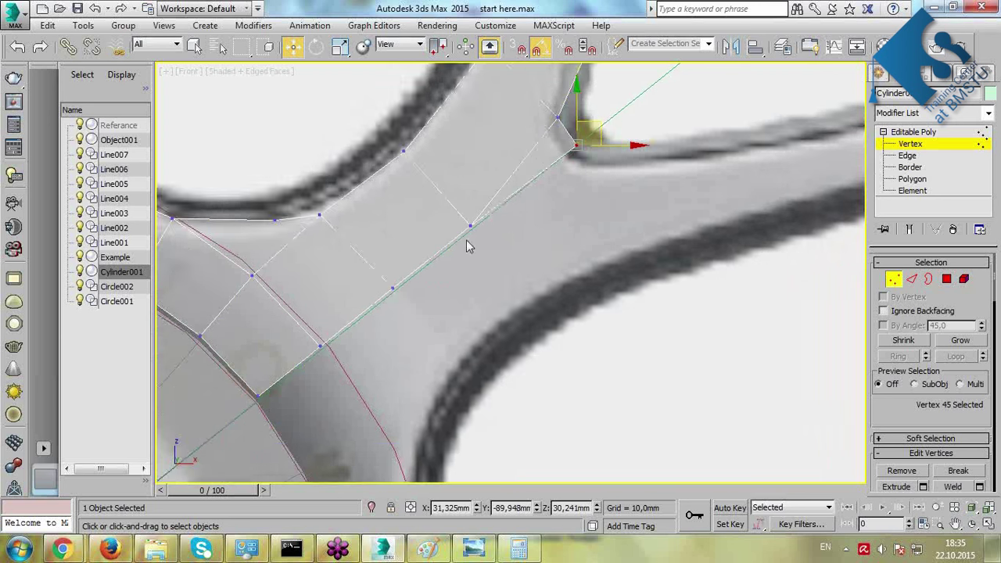
middle_drag(468, 242, 567, 198)
drag(532, 169, 595, 175)
click(491, 244)
click(417, 302)
click(437, 344)
Examine how the sector's vertices sit along the vertical guide line and around both spokes.
scroll(449, 304, down, 2)
middle_drag(338, 159, 422, 337)
scroll(422, 337, down, 1)
scroll(436, 330, down, 2)
scroll(477, 94, up, 2)
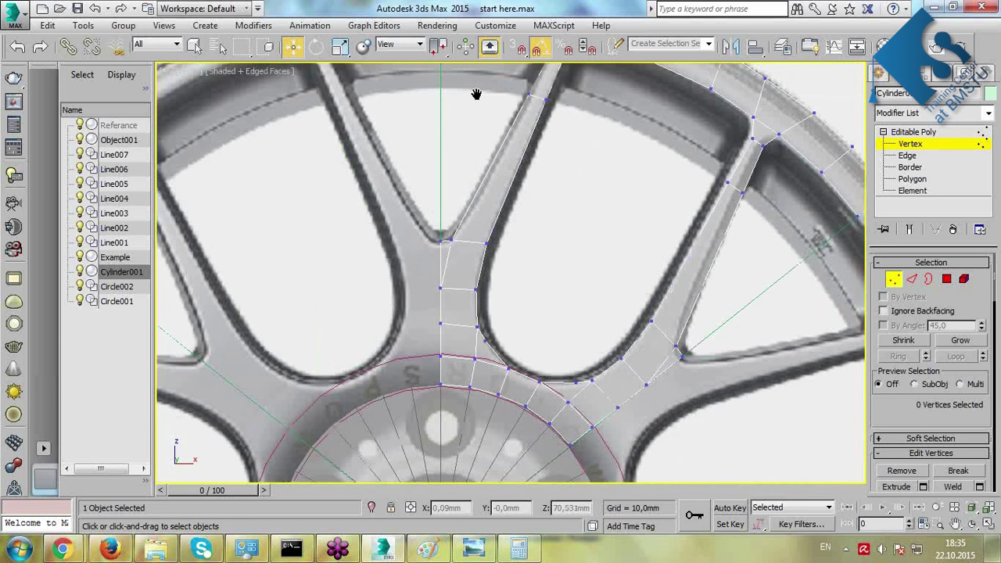
scroll(461, 356, up, 3)
scroll(468, 338, down, 5)
middle_drag(655, 232, 596, 212)
Try completing the wheel by rotating the sector about the Circle002 centre with six copies.
click(939, 135)
scroll(588, 254, down, 3)
click(316, 47)
middle_drag(488, 320, 491, 294)
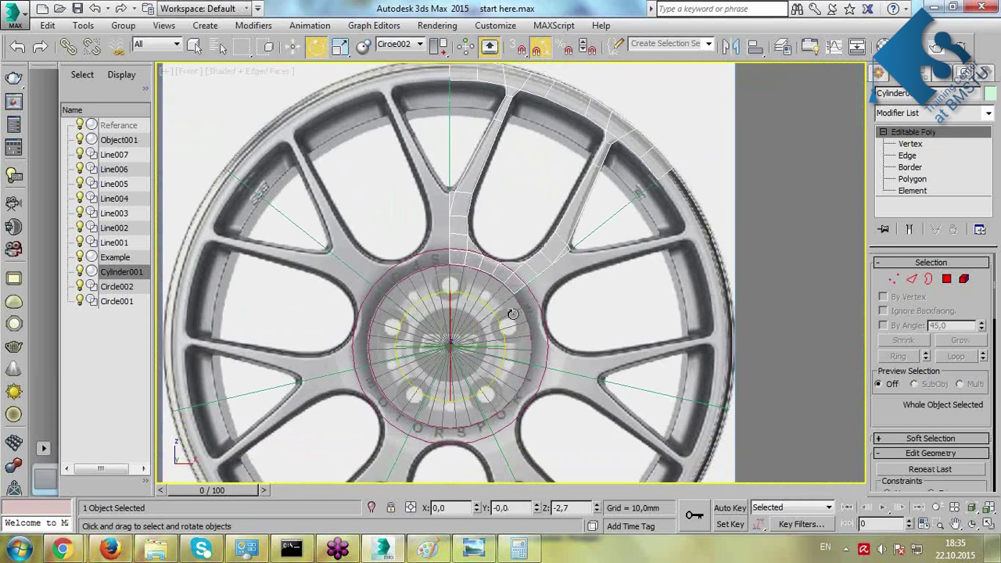
key(alt+x)
drag(485, 305, 494, 308)
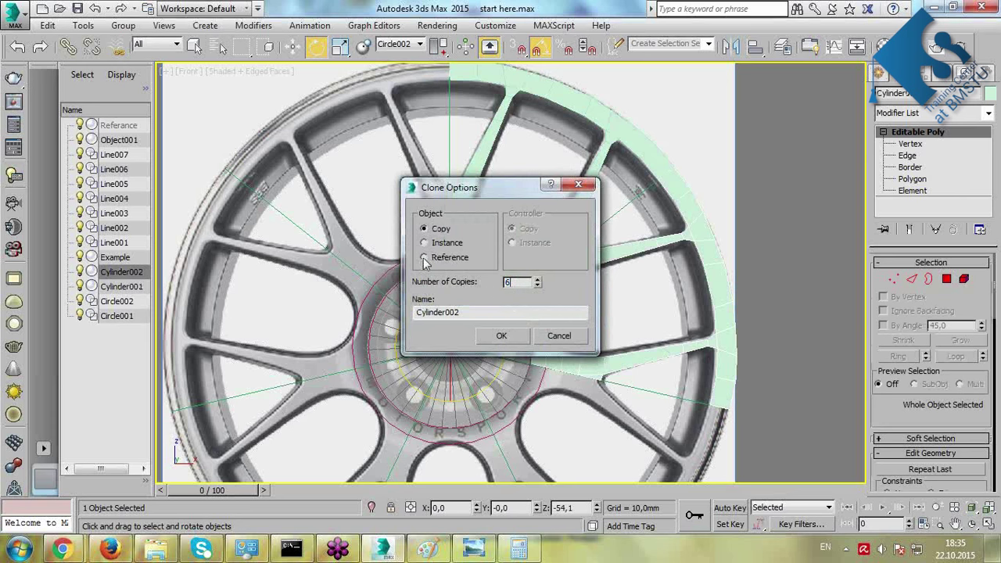
click(501, 336)
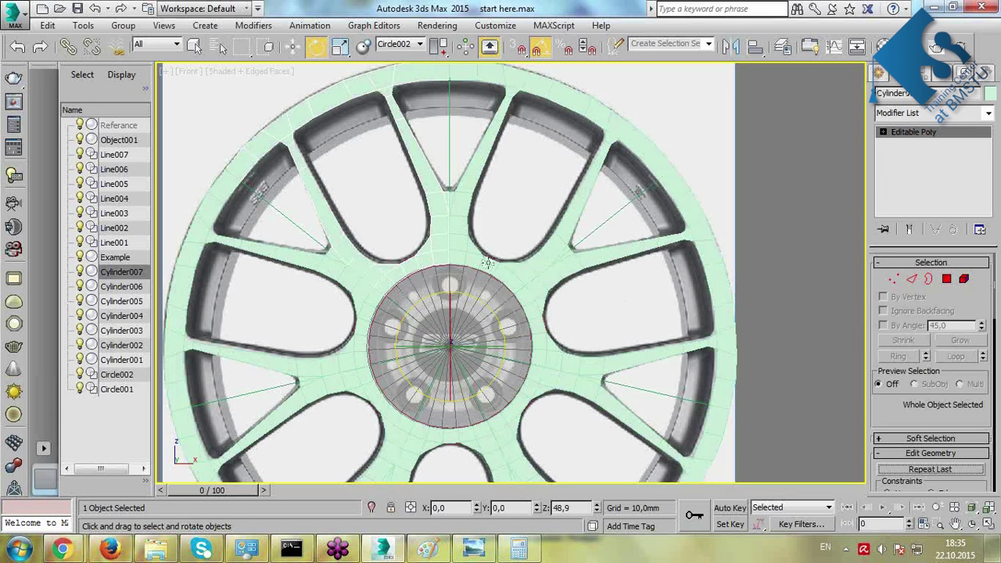
Try attaching the other six sectors to the last copy as one editable poly.
click(425, 118)
click(405, 127)
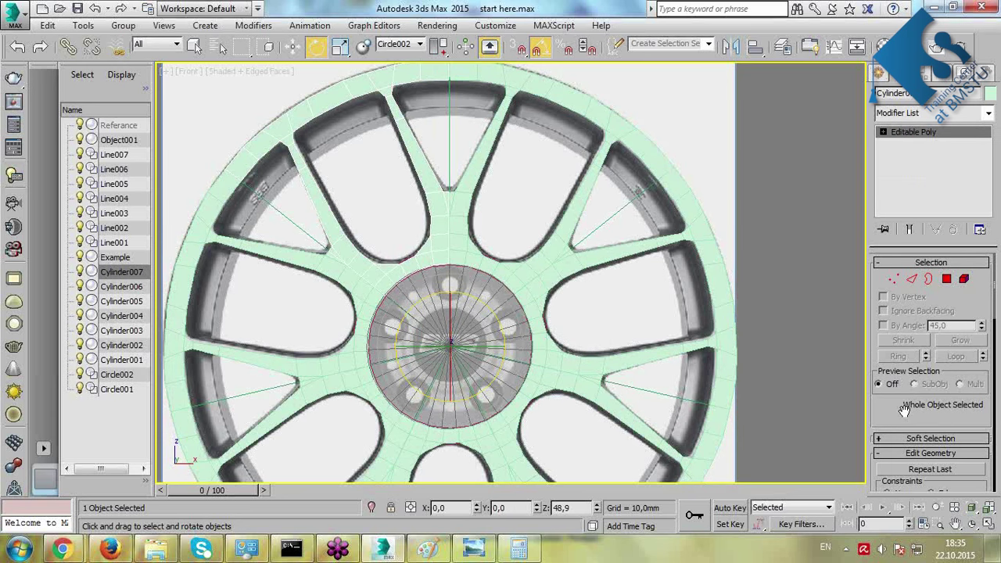
scroll(900, 390, down, 4)
scroll(897, 365, down, 1)
click(897, 372)
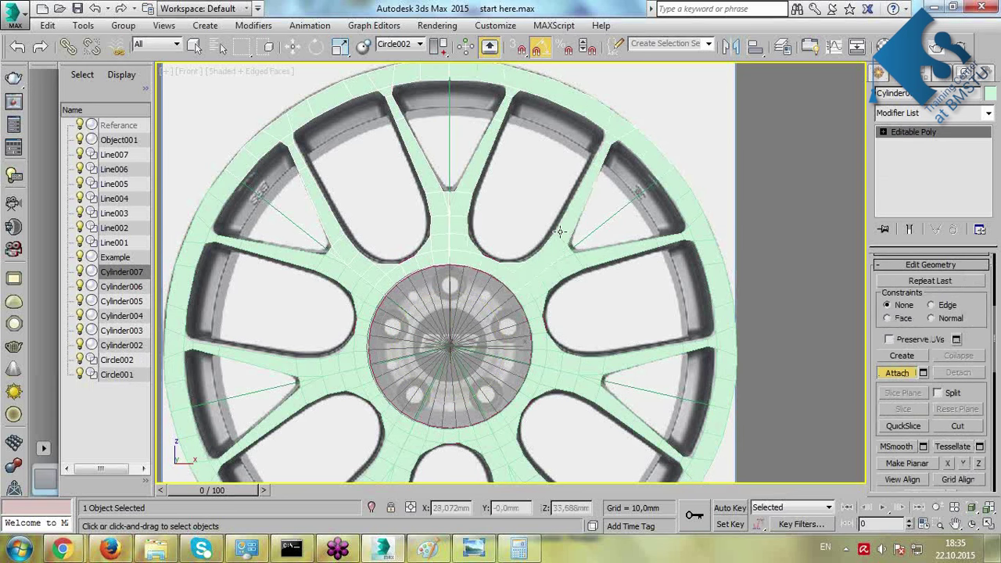
click(577, 260)
click(550, 387)
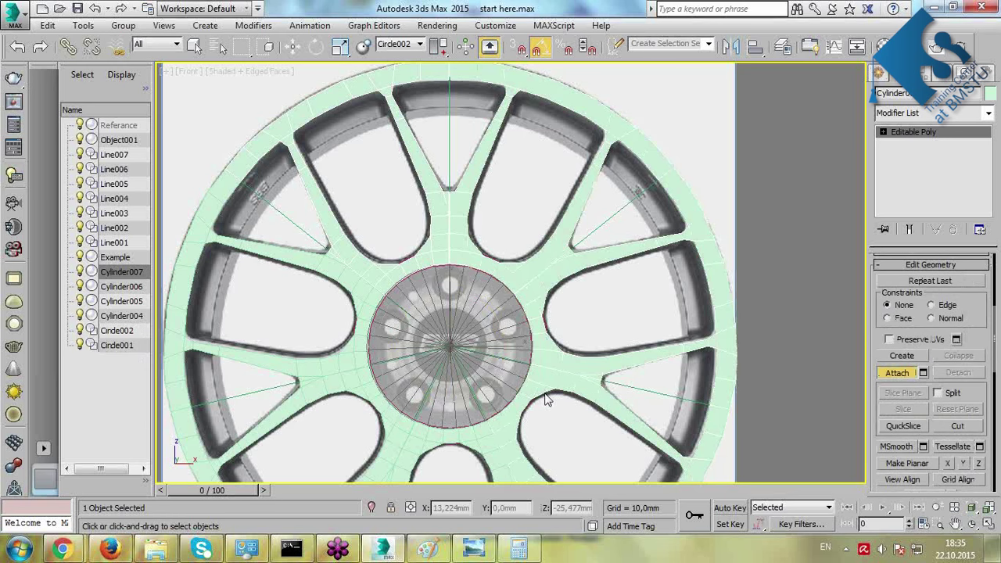
click(459, 445)
click(362, 394)
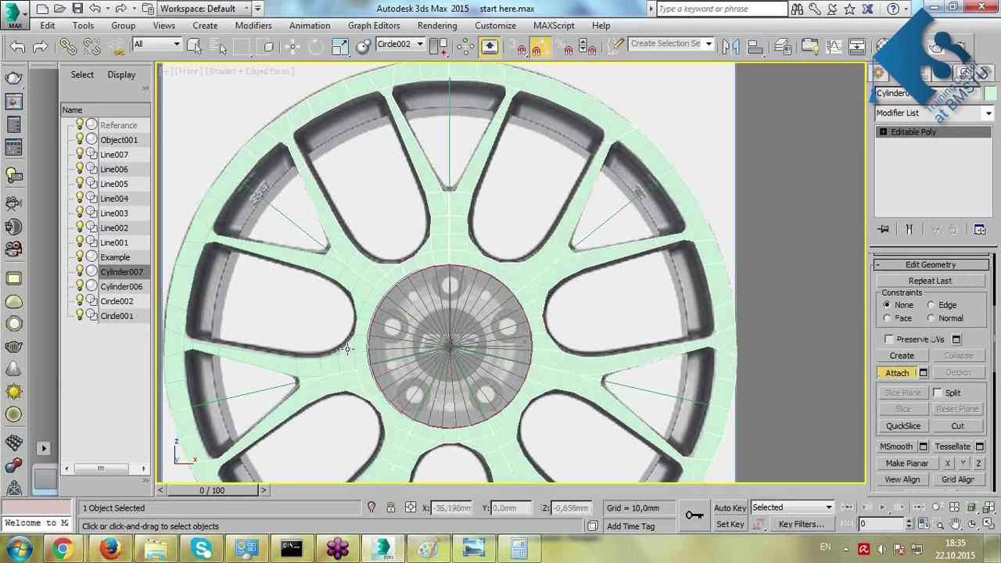
click(349, 355)
Inspect the joined wheel in the perspective view, then undo the attachments and the six copies.
key(alt+w)
middle_click(754, 375)
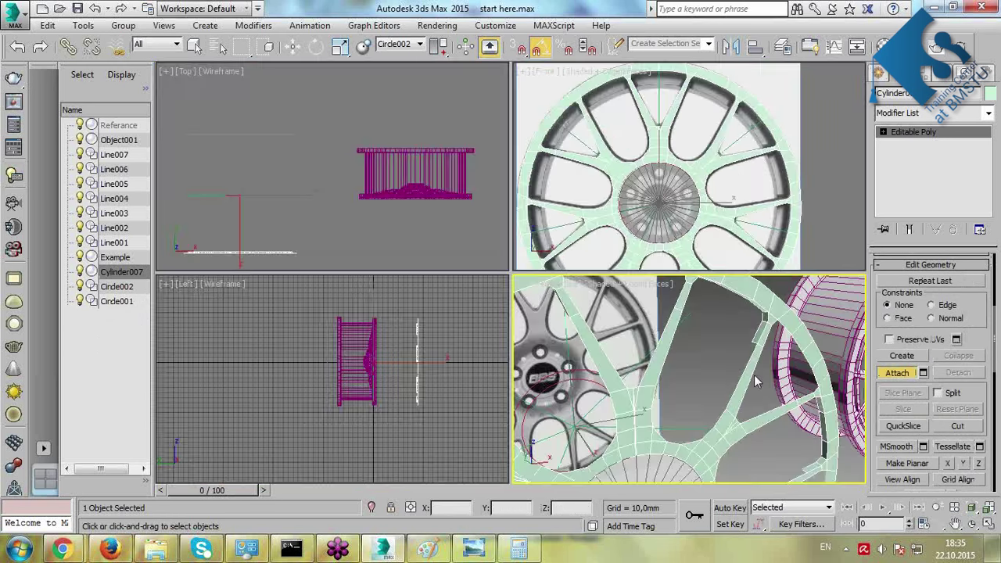
key(alt+w)
alt+middle_drag(754, 375, 647, 280)
scroll(659, 331, down, 4)
key(ctrl+z)
key(ctrl+z)
key(ctrl+z)
key(ctrl+z)
key(ctrl+z)
key(ctrl+z)
key(ctrl+z)
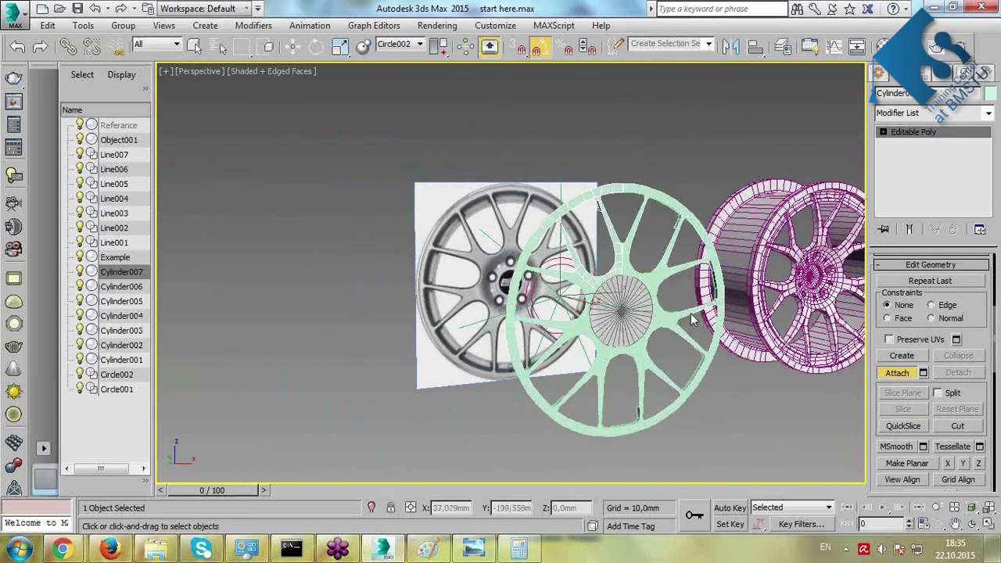
Delete the leftover extruded panel polygons behind the window of the single sector.
key(alt+w)
key(alt+w)
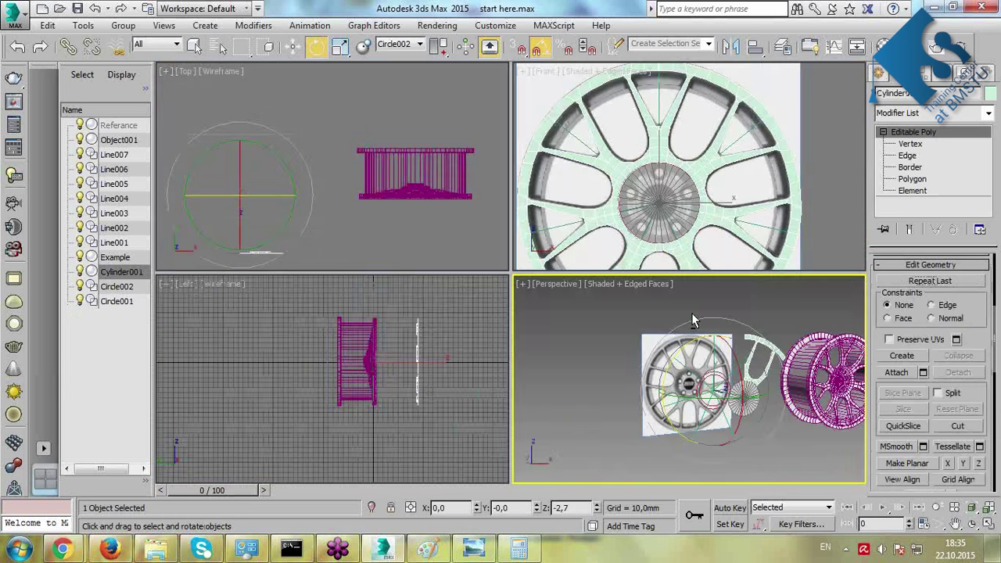
alt+middle_drag(692, 314, 757, 248)
scroll(743, 242, up, 4)
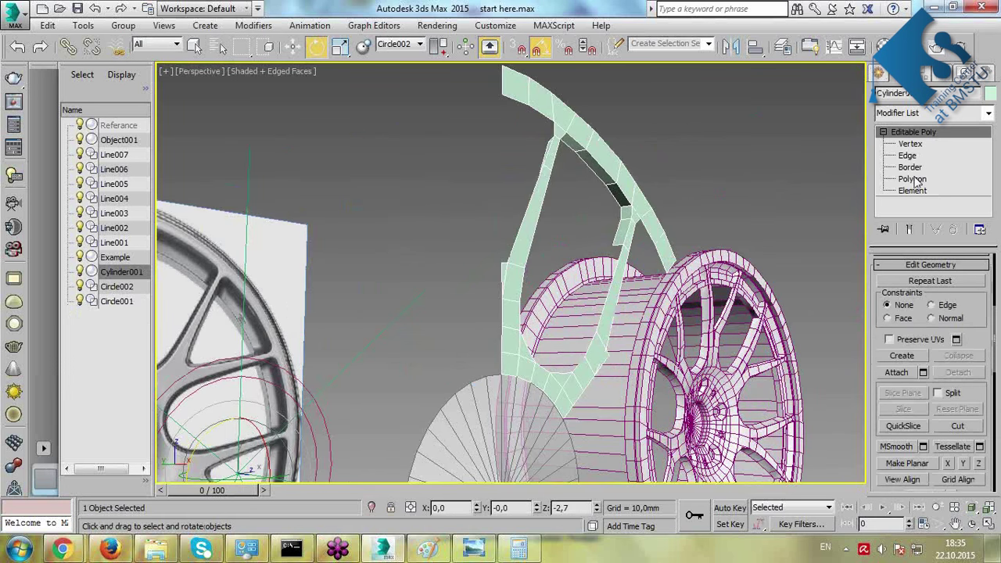
click(912, 178)
click(622, 233)
shift+click(625, 212)
alt+middle_drag(618, 204, 338, 205)
click(572, 277)
alt+middle_drag(460, 264, 653, 321)
In the front view, rotate-copy the cleaned sector around the hub centre with six copies to complete the wheel.
key(alt+w)
middle_drag(687, 134, 701, 149)
key(alt+w)
scroll(701, 149, down, 2)
click(914, 132)
shift+drag(556, 249, 524, 283)
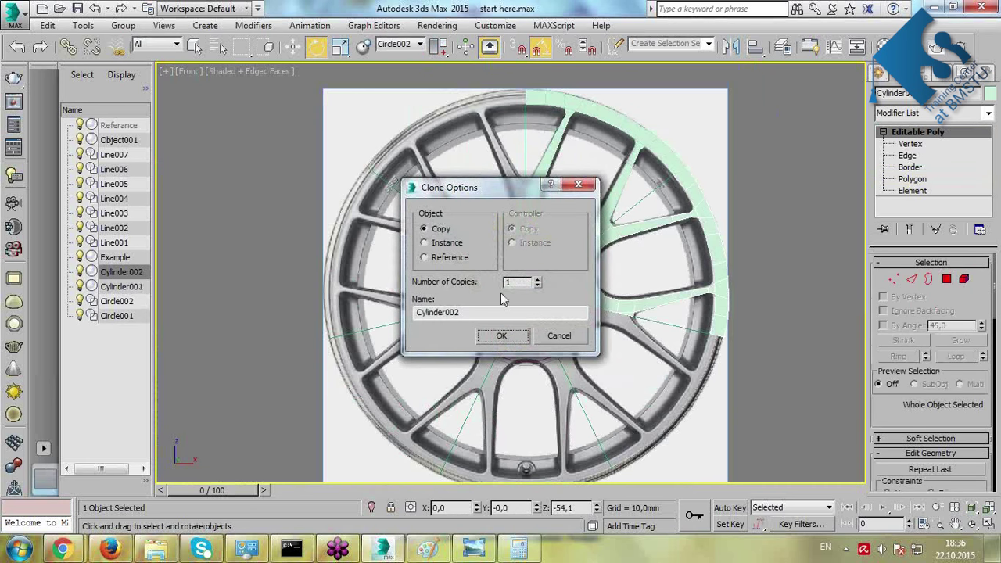
text(6)
click(501, 335)
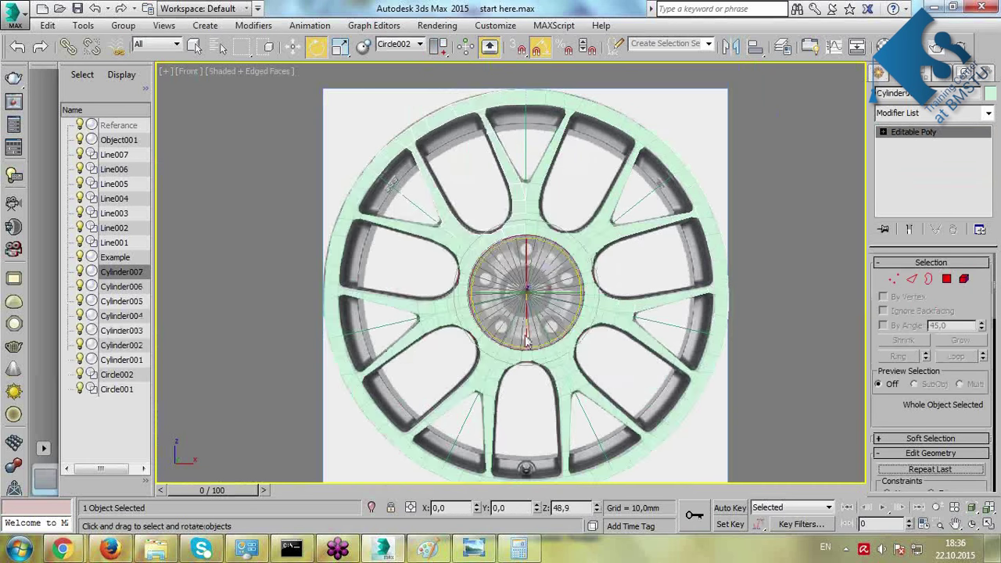
Widen the command area to two columns and attach the other six sectors to the last copy.
drag(855, 410, 832, 191)
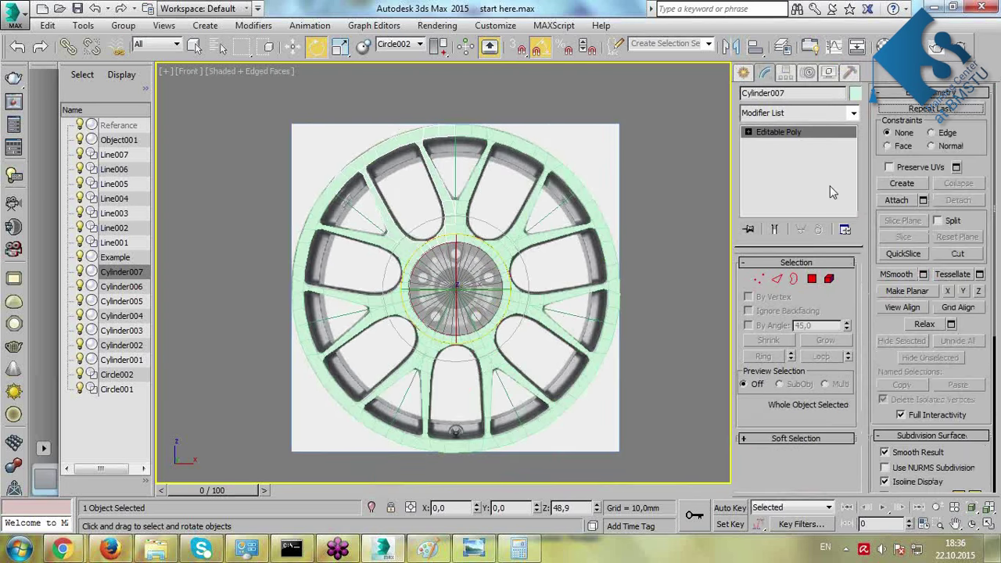
click(898, 200)
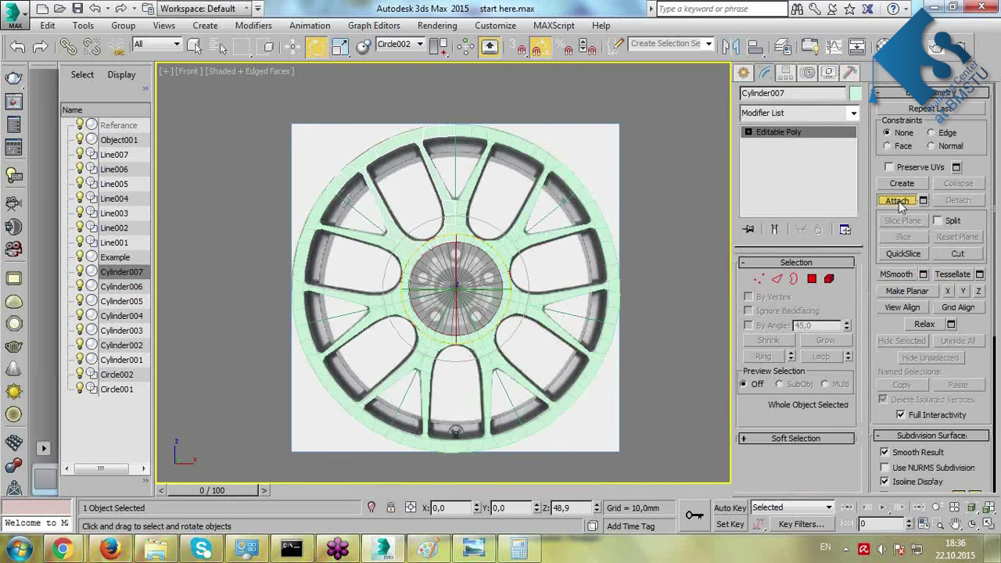
click(517, 223)
click(525, 299)
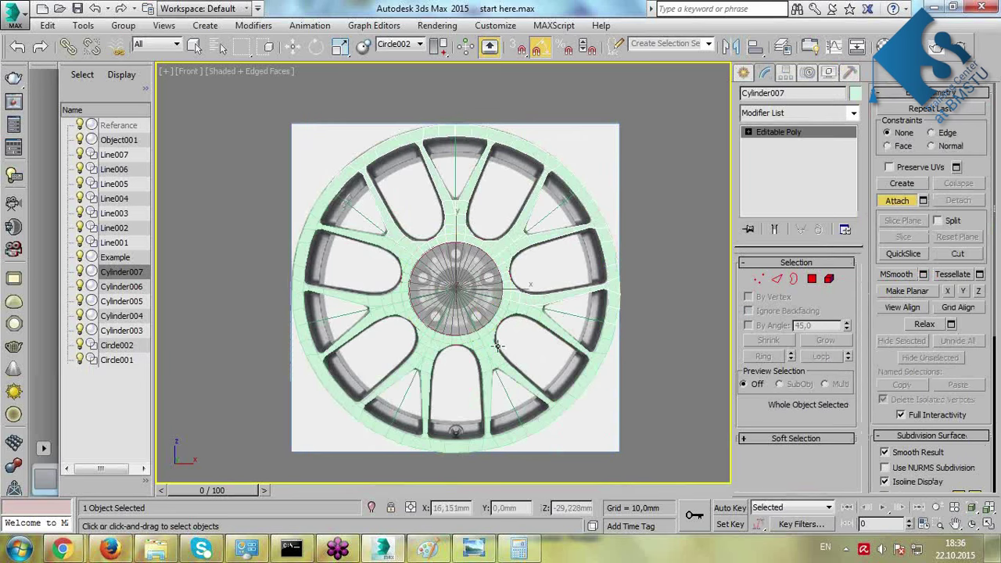
click(484, 365)
click(450, 338)
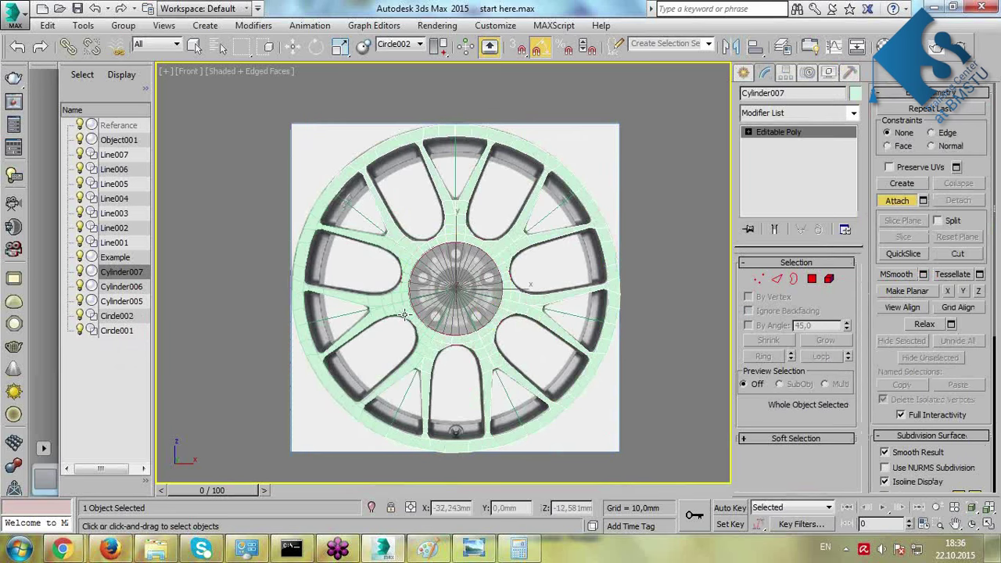
click(404, 315)
click(405, 270)
Examine the attached wheel face from an angle in the perspective view for leftover geometry.
key(w)
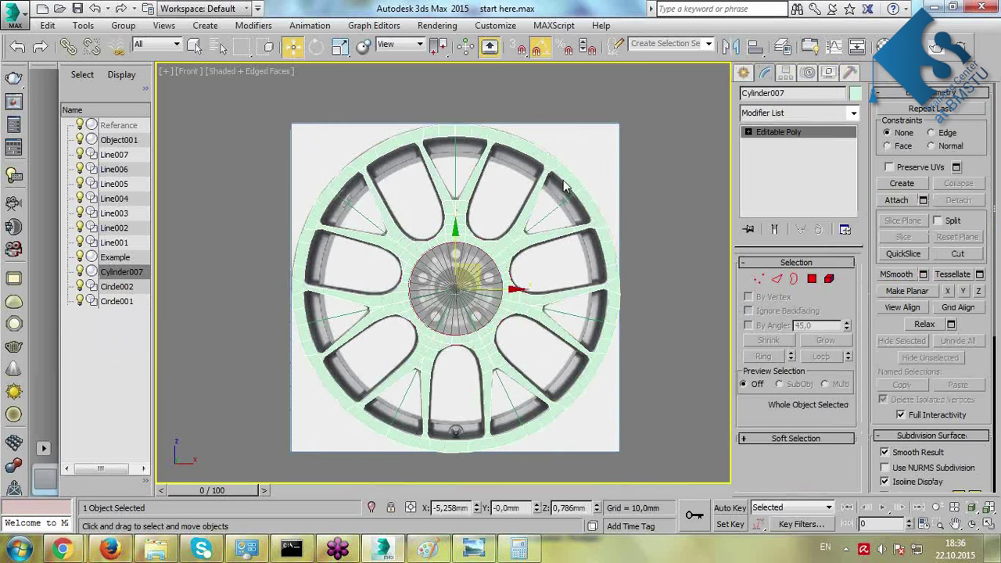
key(alt+w)
middle_click(644, 397)
key(alt+w)
alt+middle_drag(643, 398, 489, 294)
scroll(427, 292, down, 2)
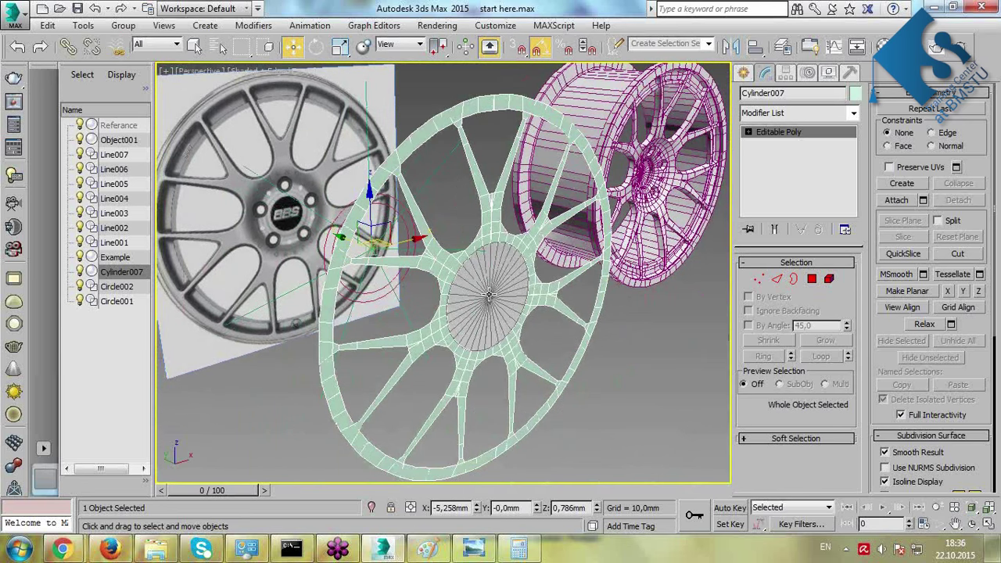
mouse_move(509, 265)
alt+middle_down()
mouse_move(469, 228)
mouse_move(529, 261)
mouse_move(495, 256)
alt+middle_up()
Select all vertices of the combined wheel in the front view.
key(alt+w)
middle_click(597, 195)
key(alt+w)
scroll(474, 285, up, 4)
scroll(475, 285, down, 4)
click(760, 280)
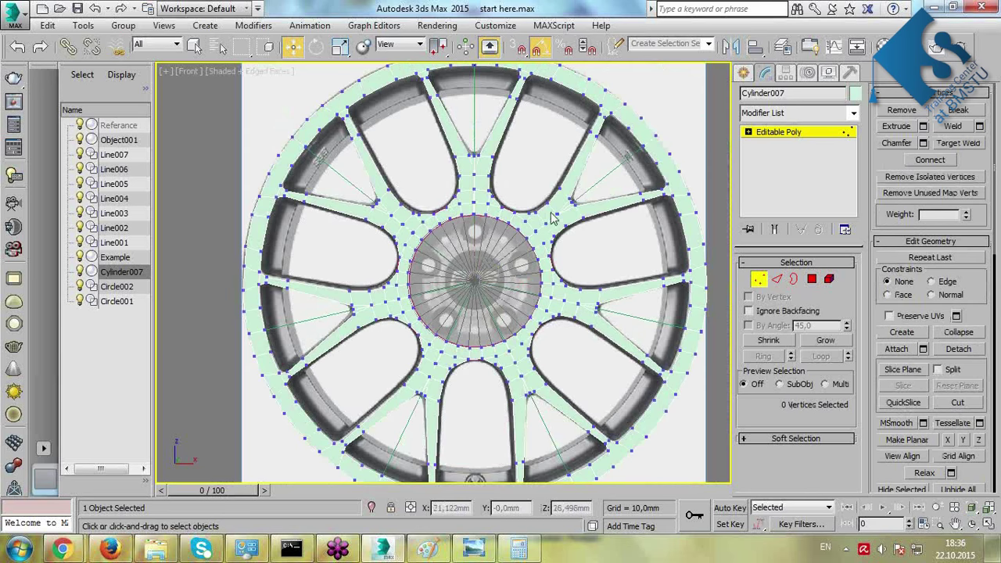
key(ctrl+a)
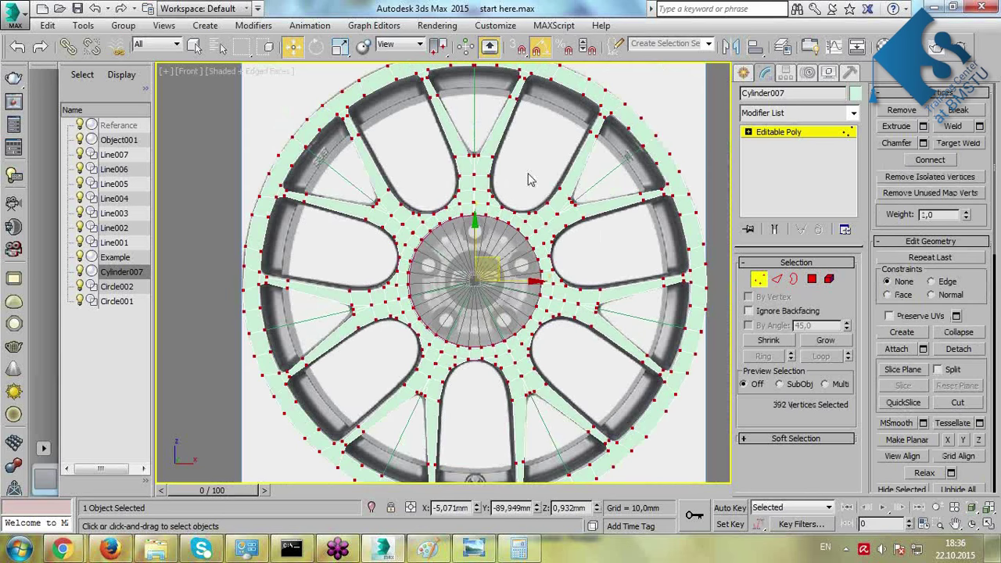
Examine the seams between neighbouring sectors for gaps between paired vertices at the spoke centrelines and hub.
middle_drag(528, 180, 529, 217)
scroll(530, 217, up, 10)
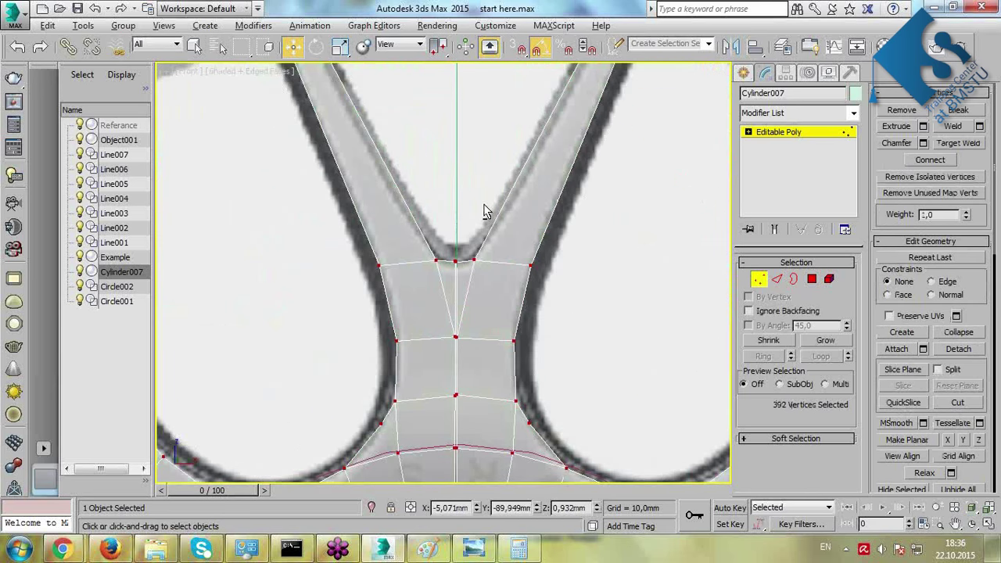
scroll(463, 256, up, 3)
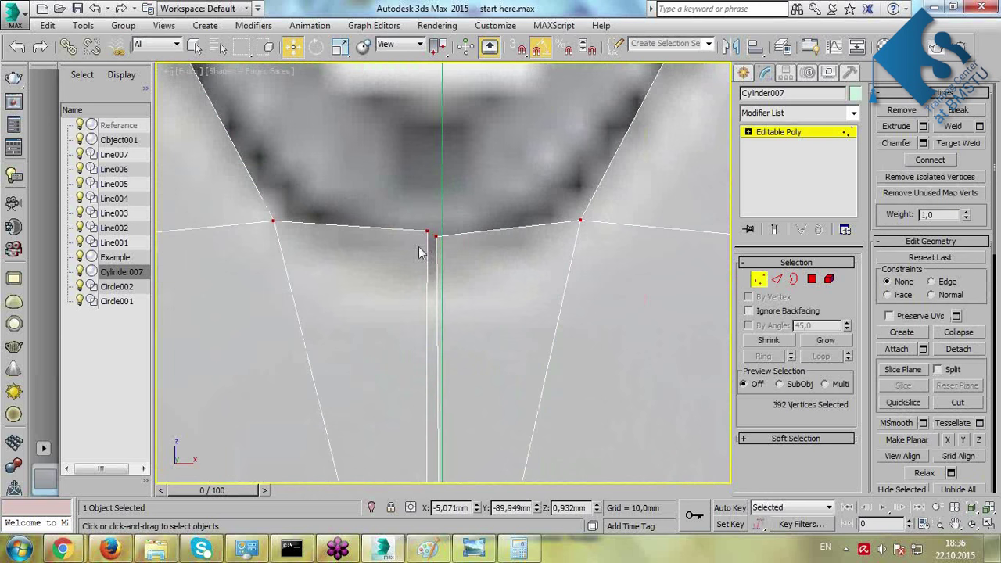
scroll(457, 270, down, 6)
scroll(457, 270, down, 6)
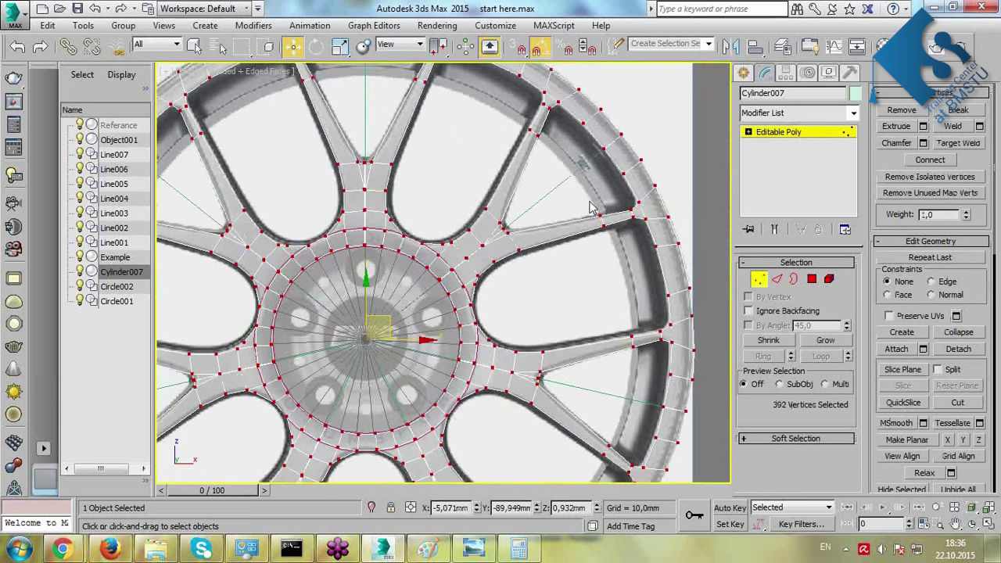
scroll(413, 278, up, 8)
scroll(515, 335, down, 6)
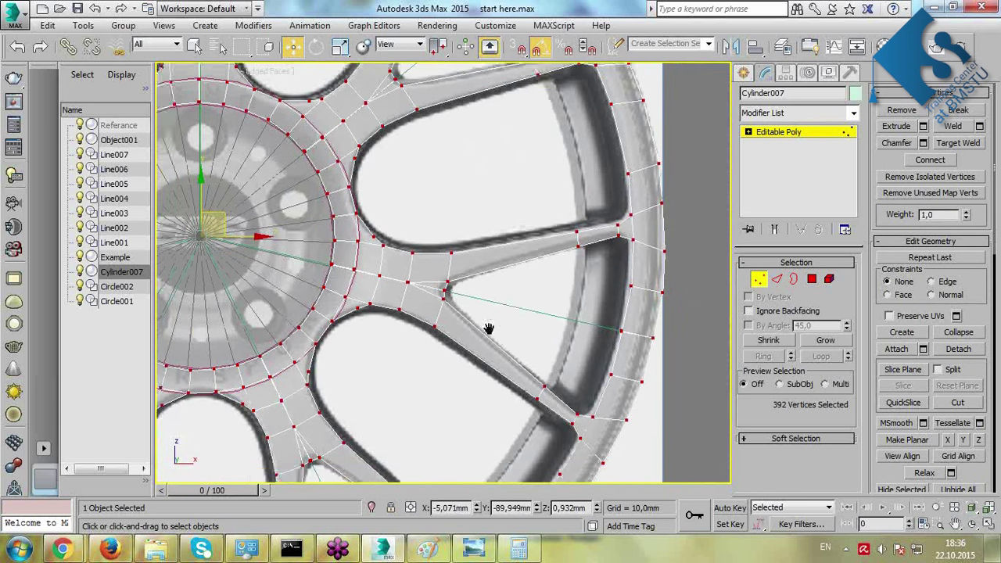
scroll(478, 239, up, 8)
scroll(518, 184, up, 4)
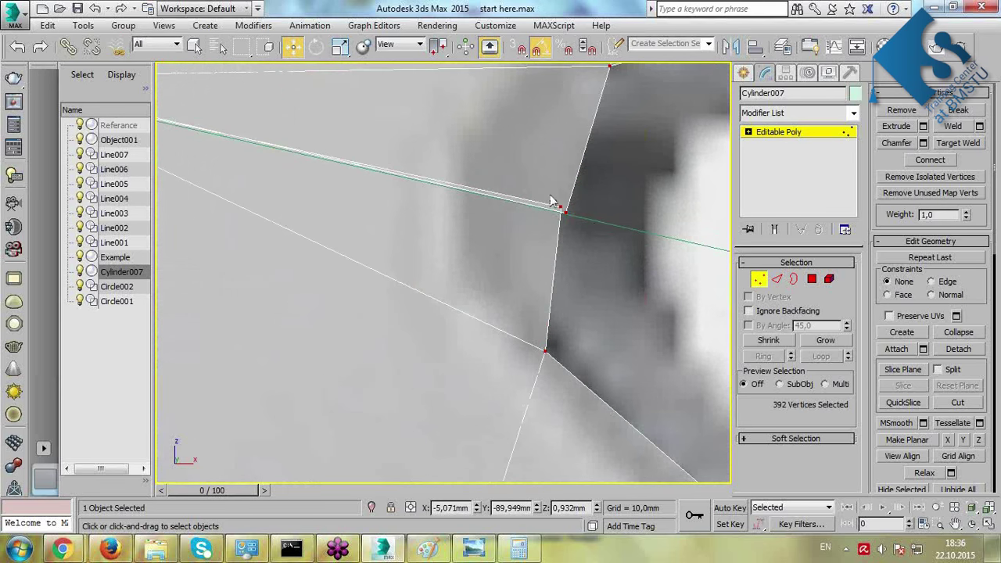
scroll(530, 212, down, 6)
scroll(415, 193, up, 1)
mouse_move(415, 193)
middle_down()
mouse_move(618, 269)
mouse_move(413, 203)
middle_up()
scroll(408, 199, up, 1)
scroll(422, 210, up, 2)
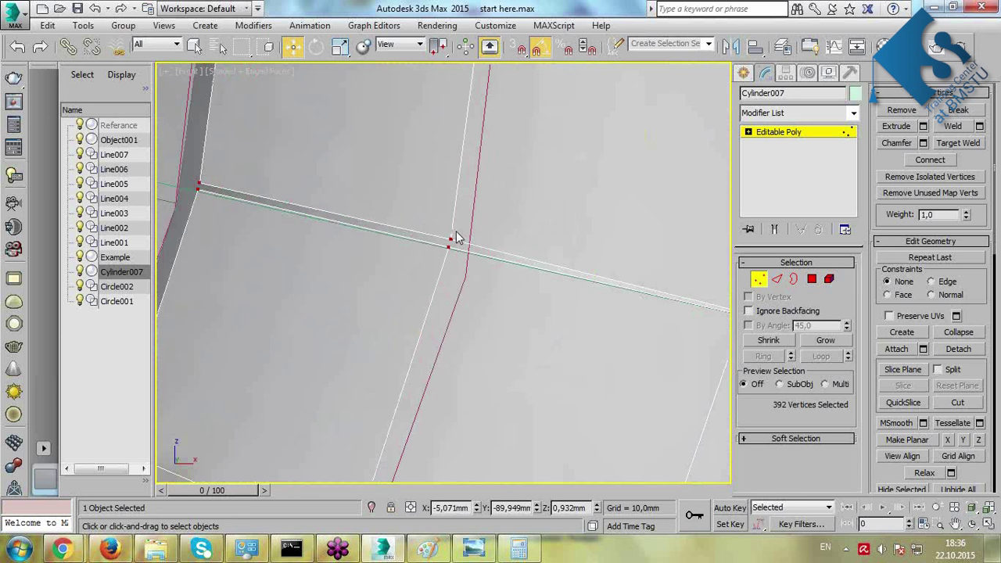
Start a vertex weld with adjustable settings on the selected wheel vertices and set the weld threshold to 0.203 mm.
scroll(462, 238, down, 3)
scroll(525, 266, down, 6)
scroll(550, 268, up, 6)
scroll(582, 285, up, 4)
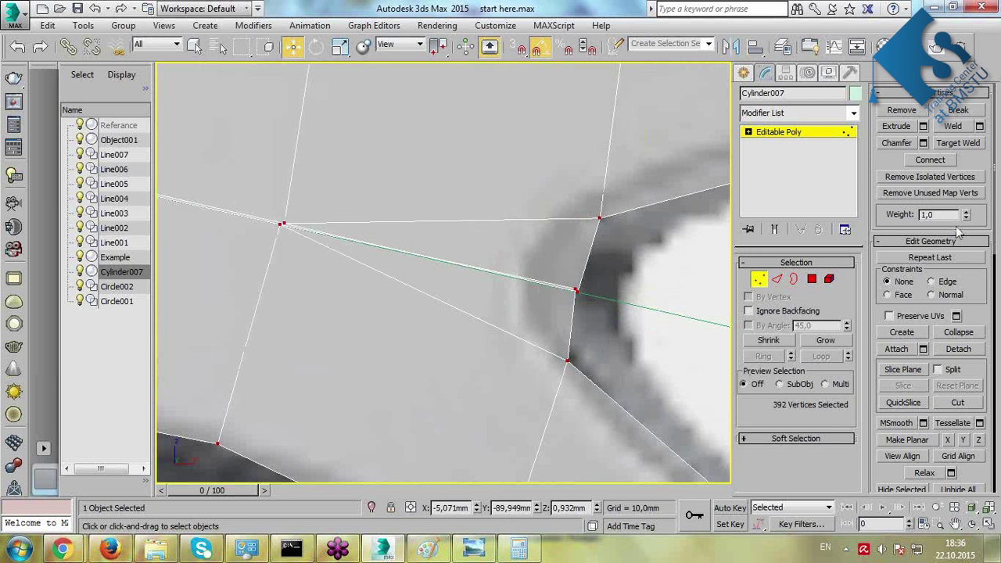
click(979, 127)
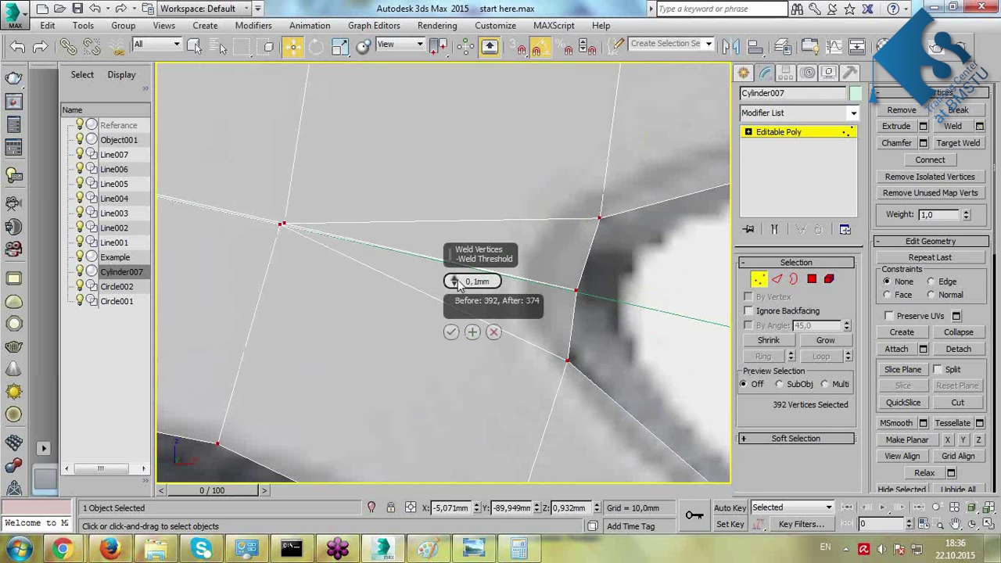
drag(455, 283, 456, 275)
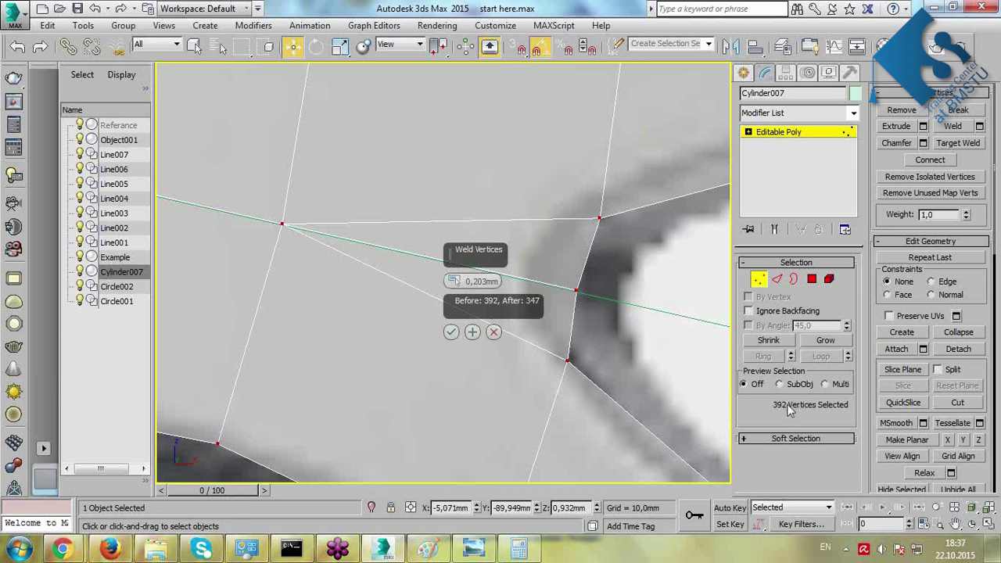
Examine the weld preview along the spoke centrelines and hub seams for vertex pairs that are still separate.
scroll(275, 288, down, 4)
middle_drag(275, 288, 532, 307)
middle_drag(206, 236, 259, 407)
scroll(259, 407, down, 2)
scroll(291, 251, down, 6)
scroll(303, 151, up, 3)
scroll(356, 215, up, 3)
scroll(364, 192, up, 3)
scroll(339, 226, down, 5)
scroll(356, 181, up, 5)
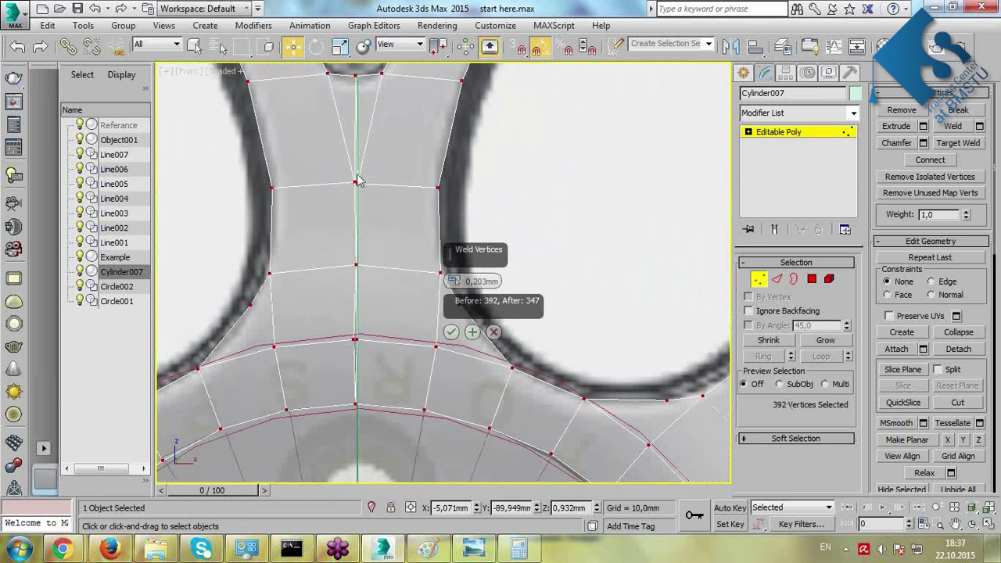
scroll(357, 172, up, 5)
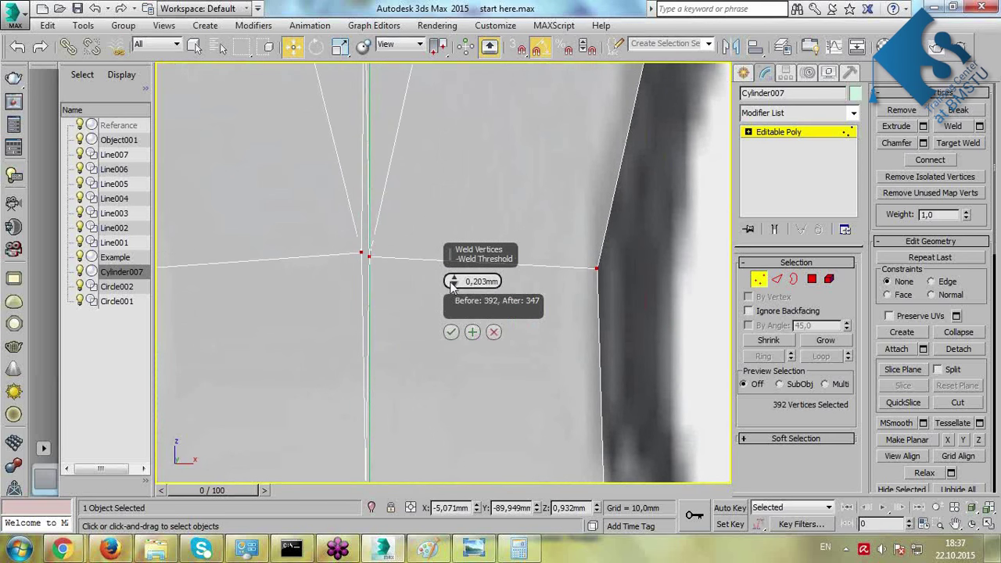
Raise the weld threshold through 0.213 mm and 0.253 mm to 0.444 mm, checking the paired vertices at the hub and rim seams.
click(455, 278)
scroll(384, 387, down, 4)
scroll(384, 317, up, 4)
scroll(402, 393, up, 3)
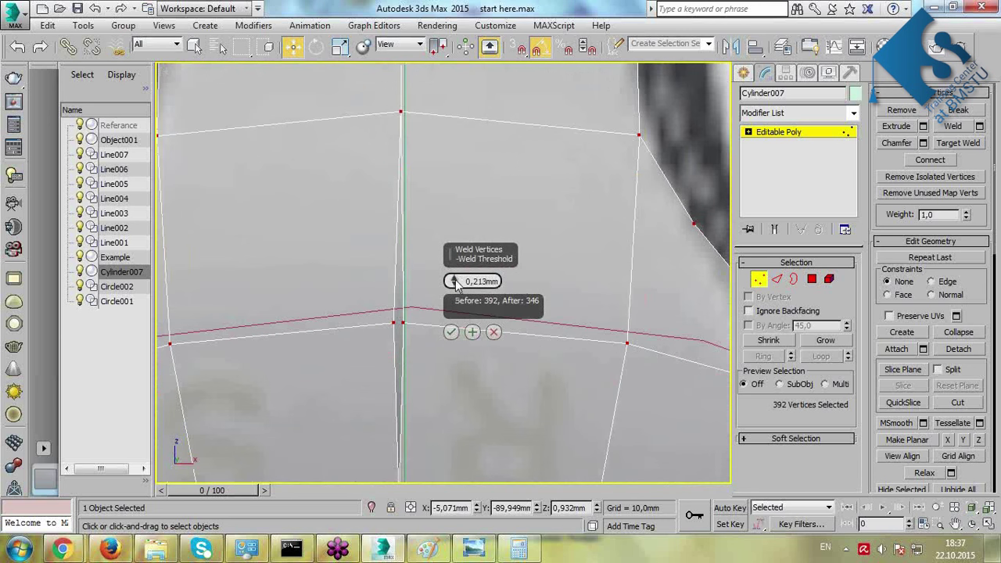
click(455, 277)
scroll(373, 362, down, 4)
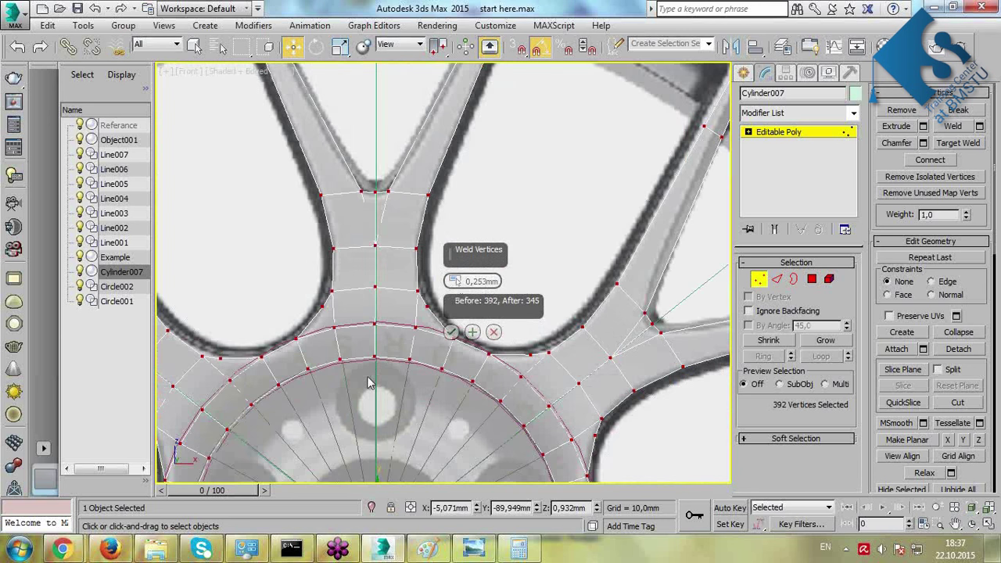
scroll(373, 356, up, 3)
scroll(353, 297, down, 5)
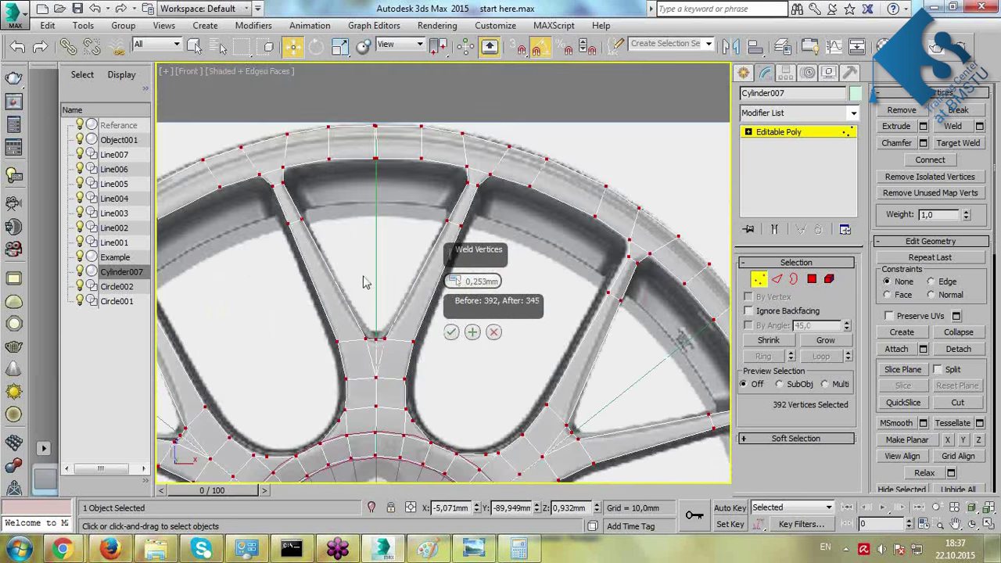
scroll(406, 165, up, 4)
scroll(351, 123, up, 4)
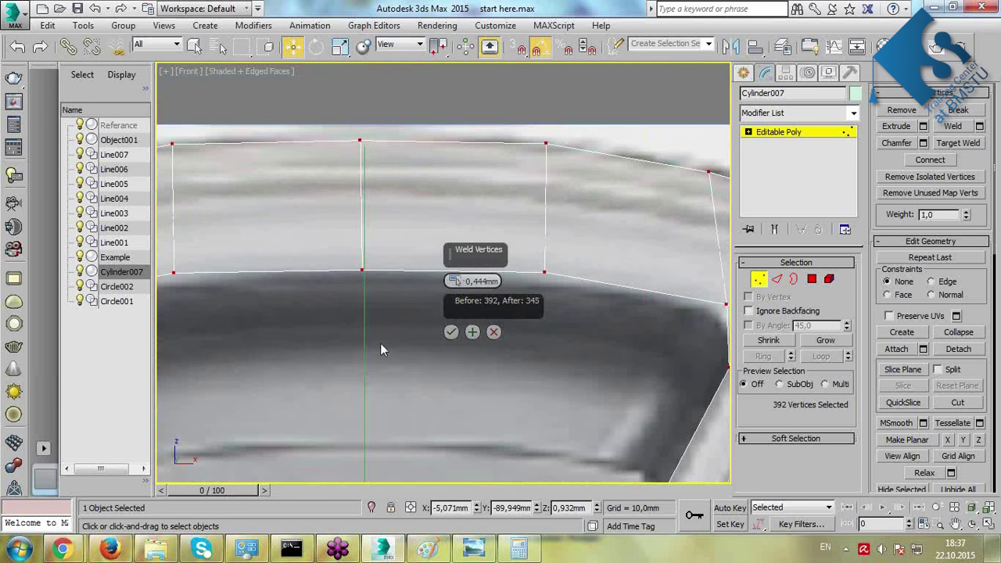
Examine the weld preview around the remaining spokes and the outer rim for unmerged or wrongly merged vertices.
scroll(381, 350, down, 10)
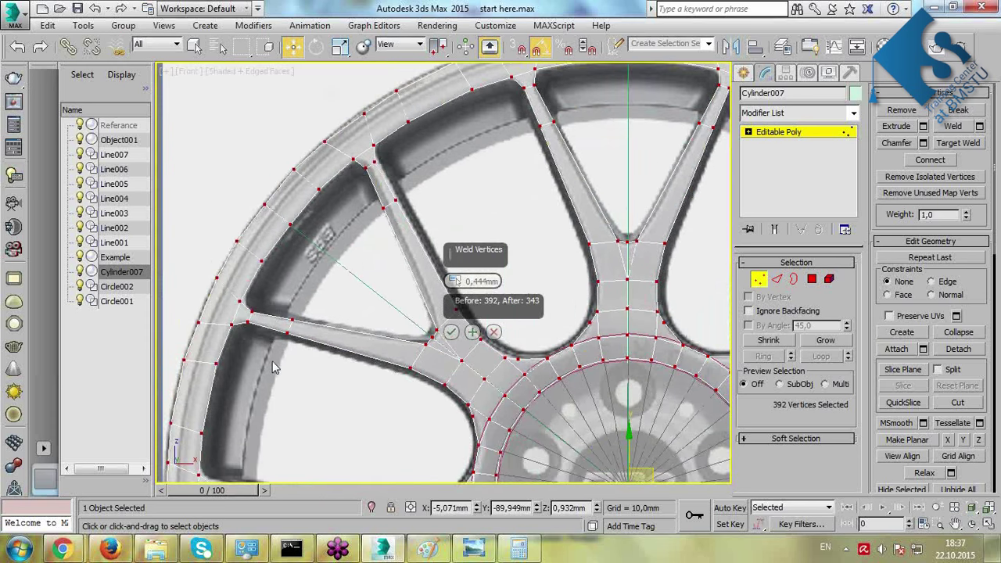
middle_drag(272, 368, 331, 183)
scroll(368, 313, up, 10)
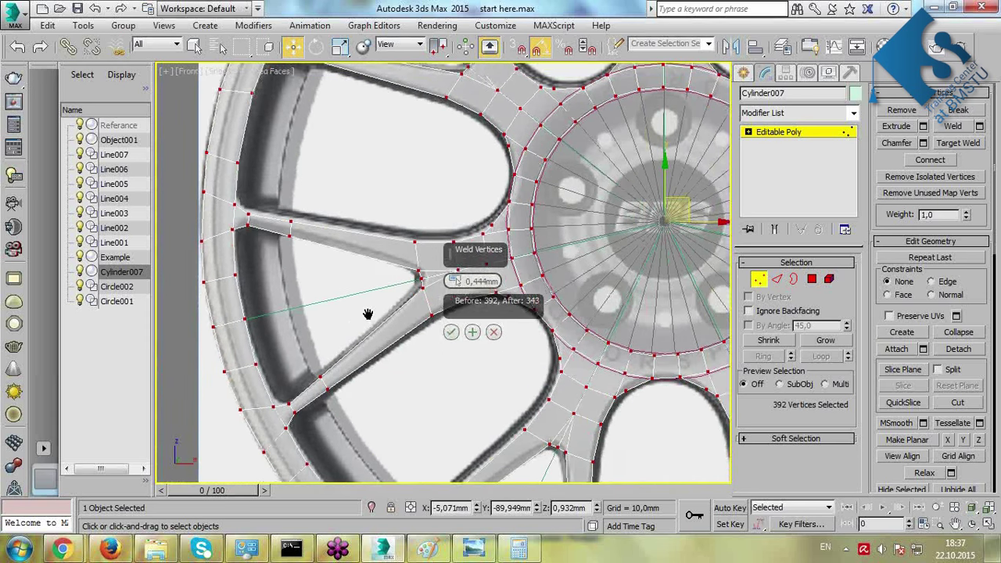
scroll(348, 338, down, 10)
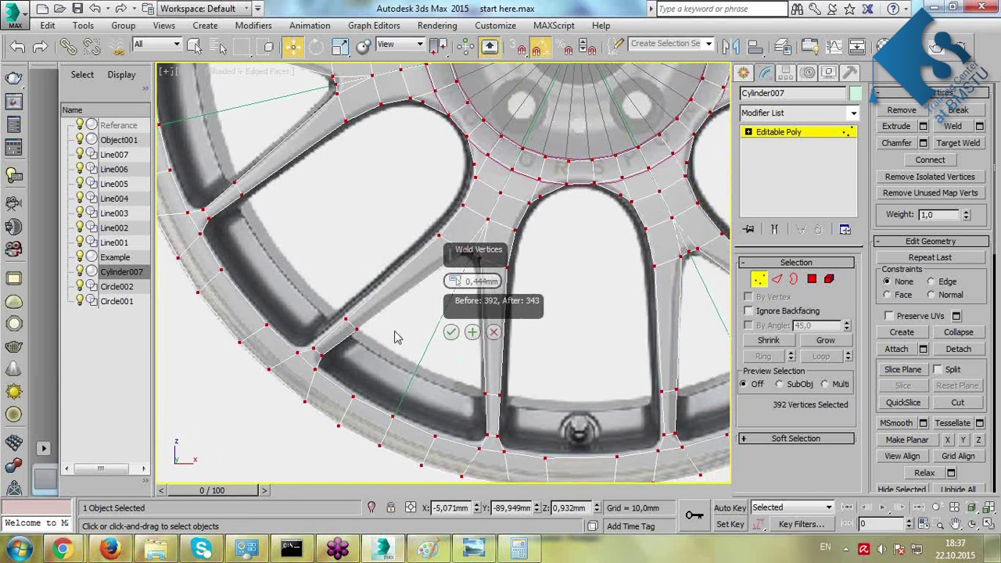
Weld the wheel's selected vertices with a 0.444 mm threshold and leave vertex-level editing.
middle_drag(508, 216, 371, 220)
scroll(355, 284, up, 5)
scroll(360, 259, down, 5)
middle_drag(361, 259, 189, 176)
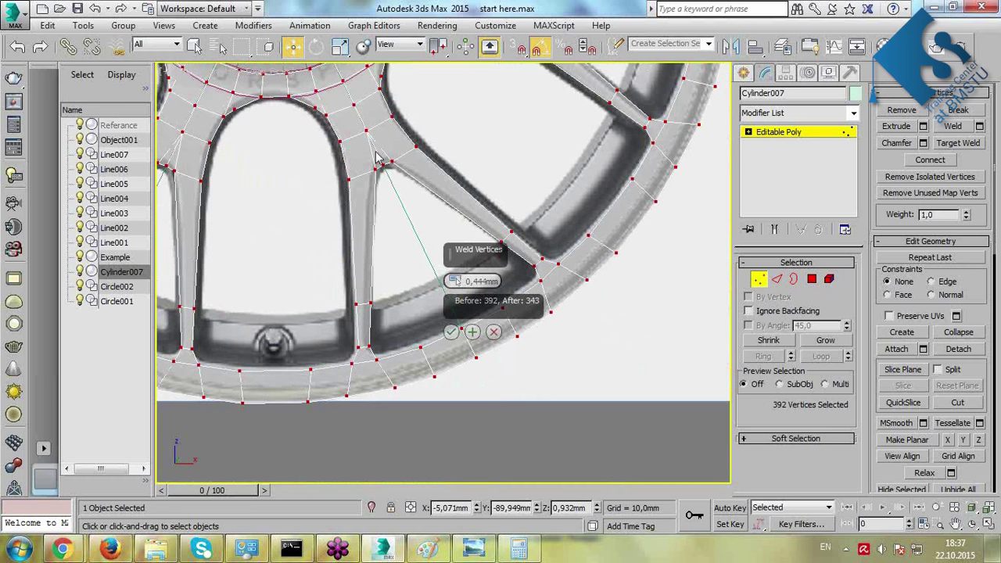
scroll(397, 149, up, 4)
scroll(398, 149, down, 4)
middle_drag(398, 148, 444, 430)
scroll(273, 170, up, 2)
middle_drag(316, 239, 199, 185)
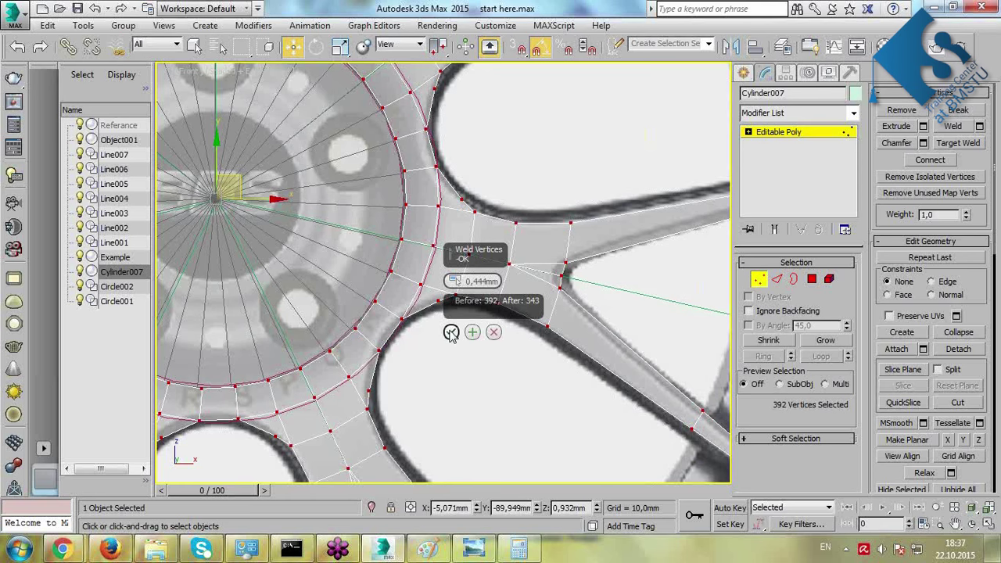
click(451, 333)
click(813, 133)
Turn off the wheel's see-through display in perspective and activate border-level editing.
key(p)
key(alt+x)
alt+middle_drag(485, 328, 524, 310)
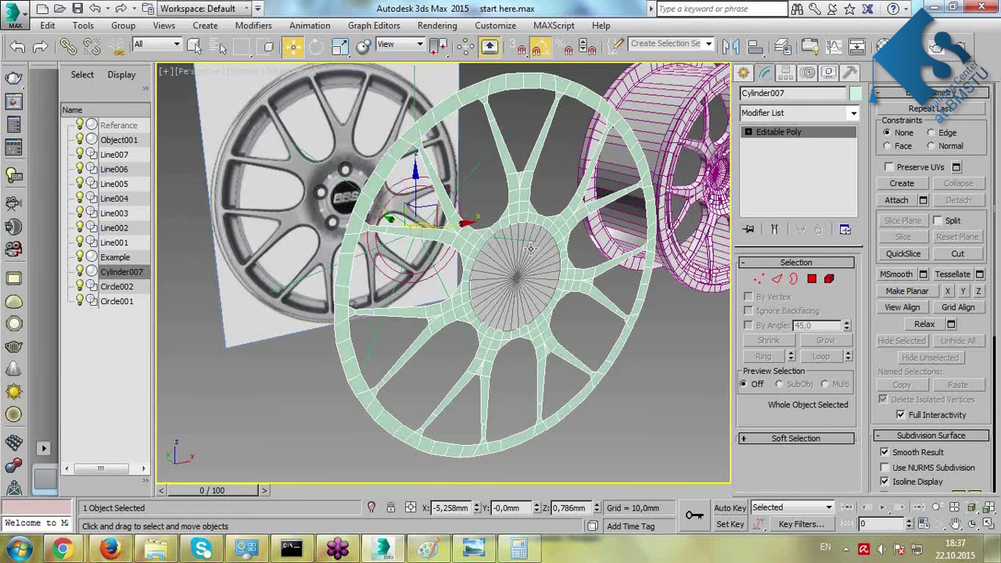
click(793, 278)
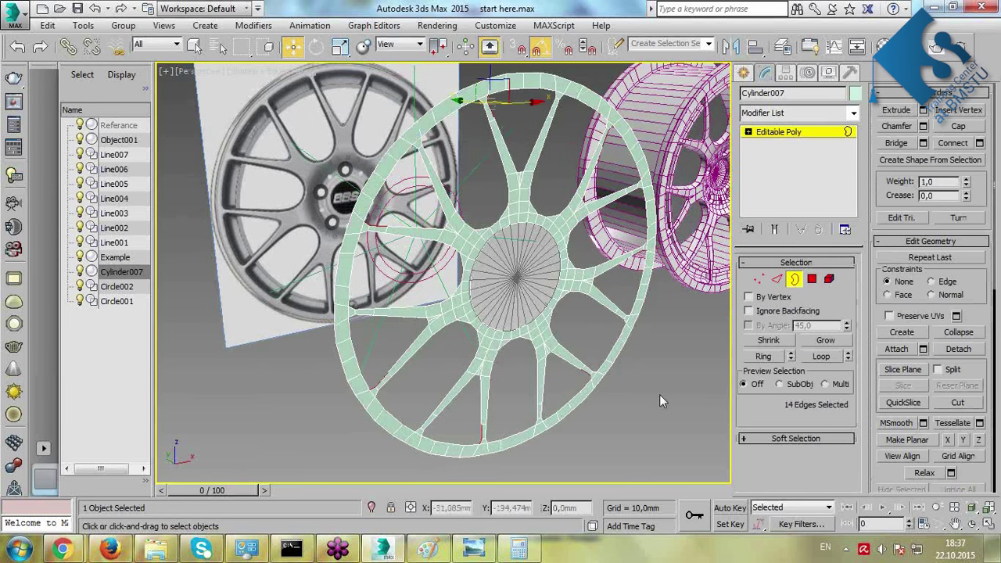
Select the borders of all the U-shaped and triangular openings between the wheel spokes in the front view.
key(alt+w)
middle_click(534, 206)
key(alt+w)
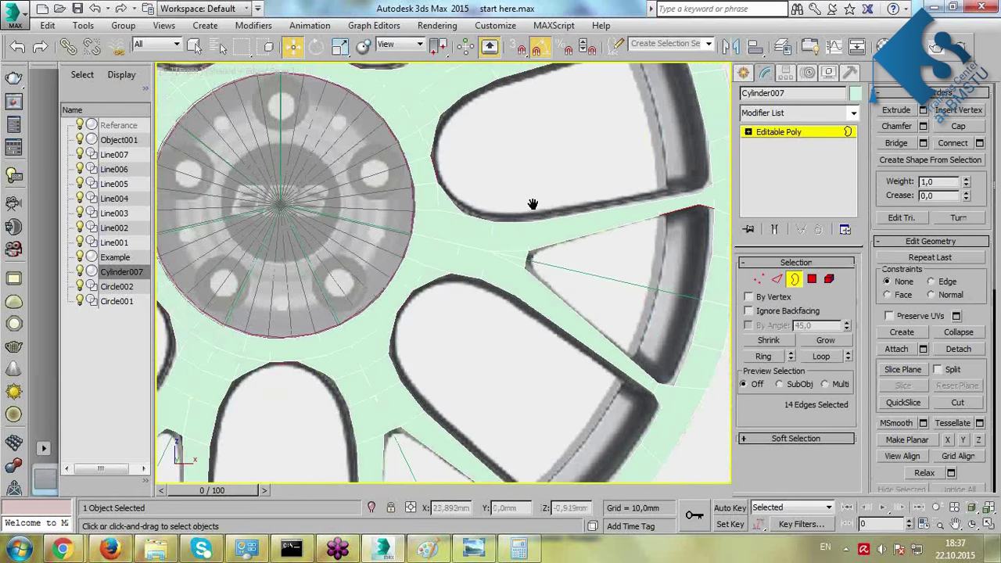
scroll(526, 234, down, 5)
scroll(474, 230, up, 2)
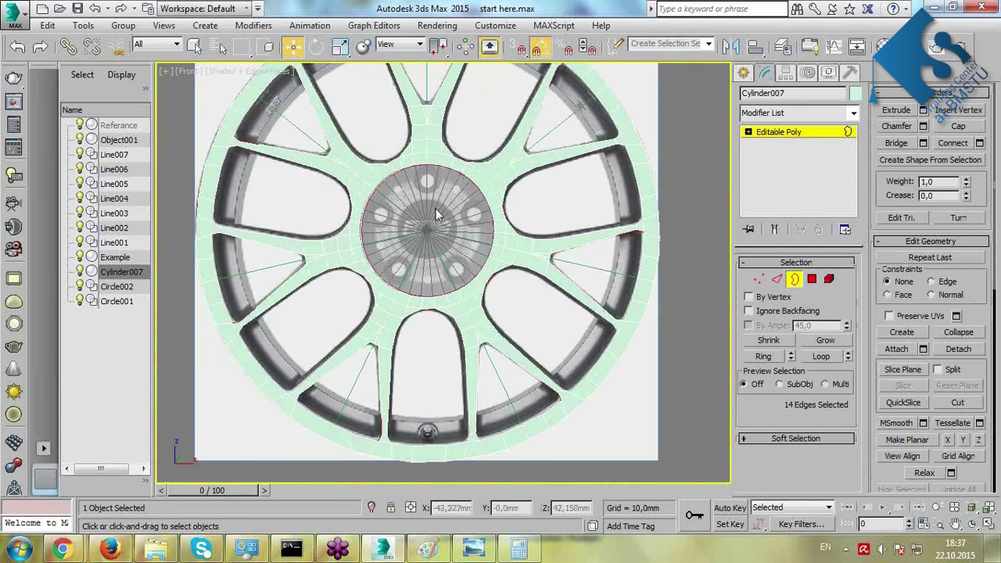
middle_drag(312, 124, 302, 200)
drag(296, 198, 335, 178)
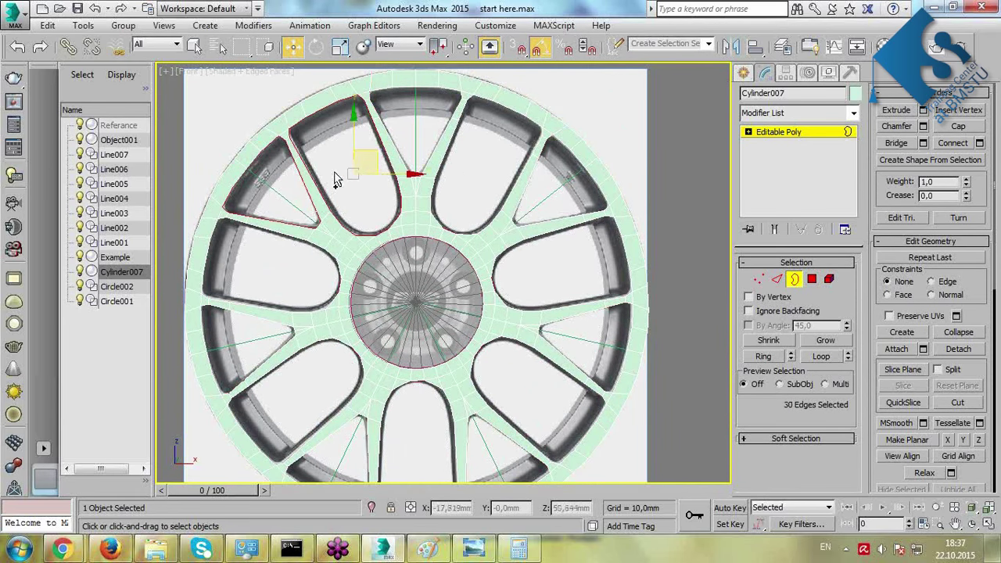
ctrl+drag(436, 133, 495, 174)
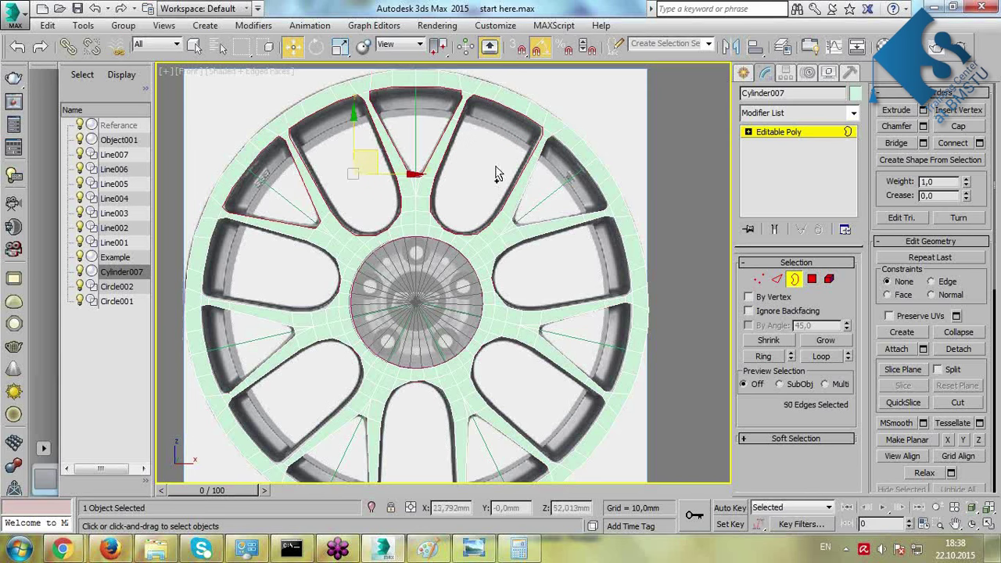
ctrl+drag(553, 219, 557, 255)
ctrl+drag(575, 342, 547, 395)
middle_drag(516, 392, 570, 240)
ctrl+drag(579, 261, 551, 295)
ctrl+drag(391, 318, 390, 318)
middle_drag(296, 72, 326, 171)
ctrl+drag(349, 161, 367, 282)
Extrude the selected opening borders backward along the wheel's depth to create side walls on the spokes.
key(alt+w)
middle_click(532, 329)
key(alt+w)
alt+middle_drag(510, 313, 539, 295)
shift+drag(558, 228, 550, 228)
Scale the extruded opening borders uniformly to 87% in the front view so the side walls taper.
key(alt+w)
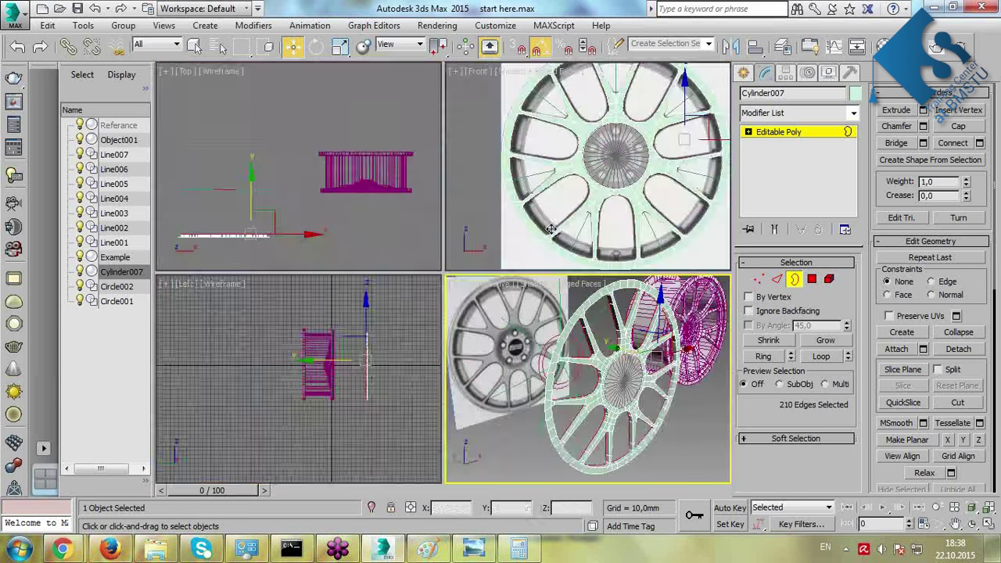
right_click(628, 134)
key(alt+w)
middle_drag(439, 123, 413, 194)
key(r)
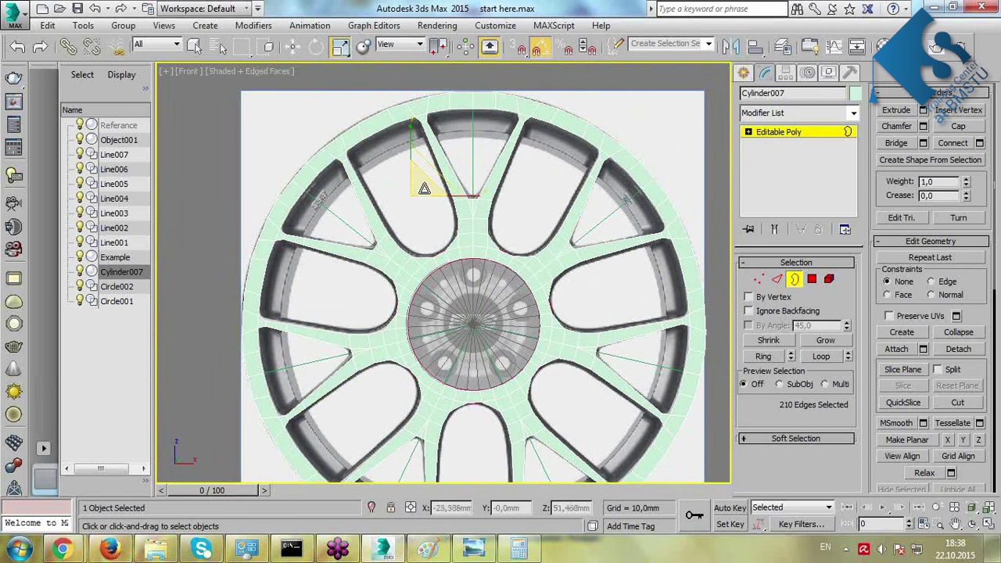
drag(424, 189, 432, 200)
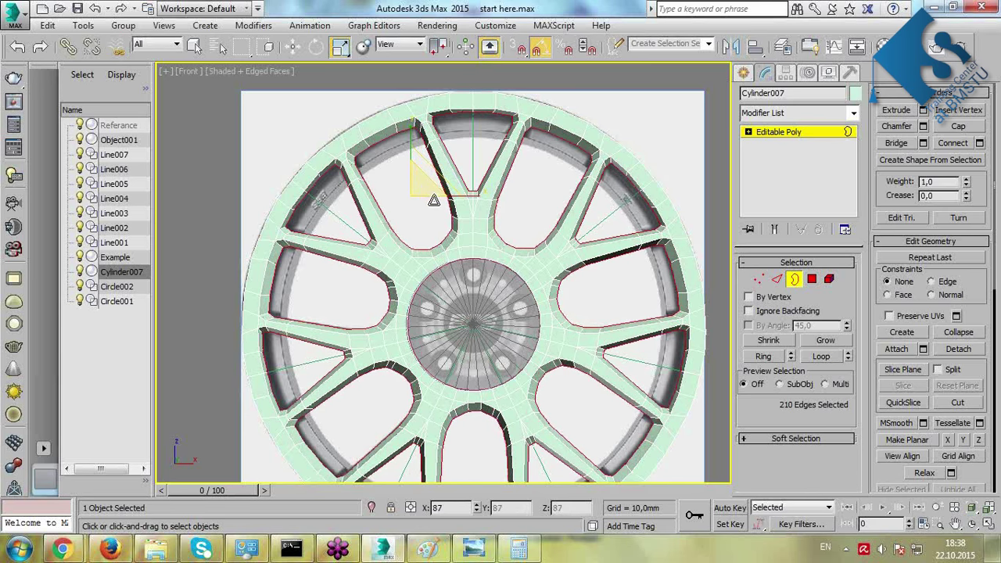
Turn on the wheel's see-through display and inspect the tapered opening walls in perspective.
key(alt+w)
middle_click(548, 311)
key(alt+w)
key(alt+x)
alt+middle_drag(519, 311, 519, 272)
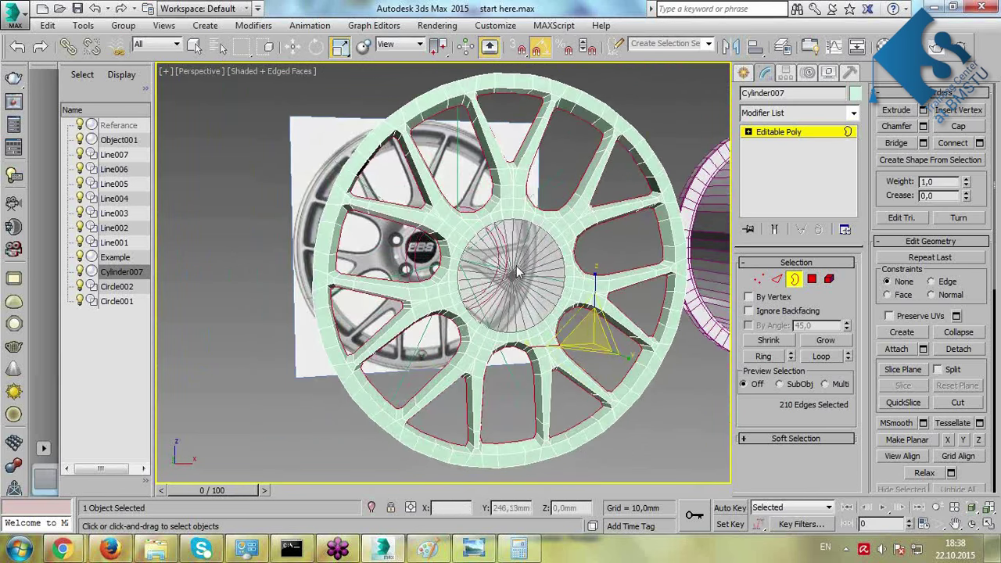
Extrude the rim-side edges of the topmost triangular opening down toward the hub, following the reference image's inner rim.
key(f)
scroll(516, 272, up, 6)
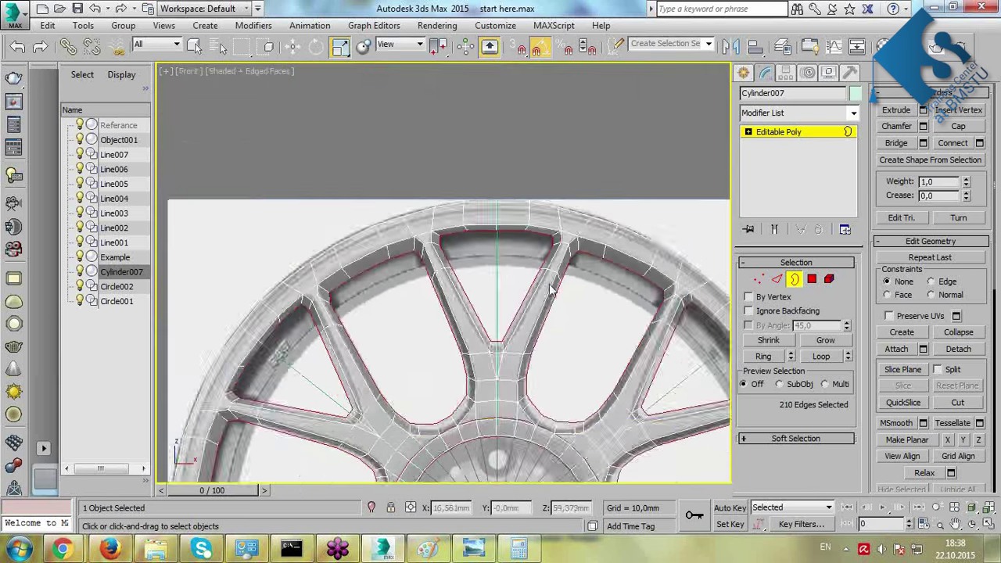
scroll(508, 266, down, 3)
scroll(516, 264, up, 3)
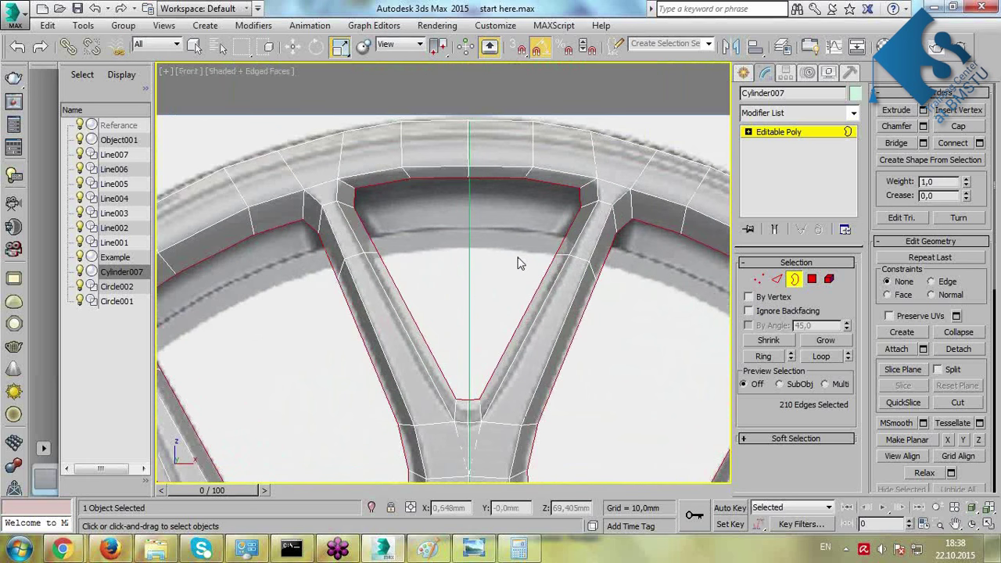
click(486, 240)
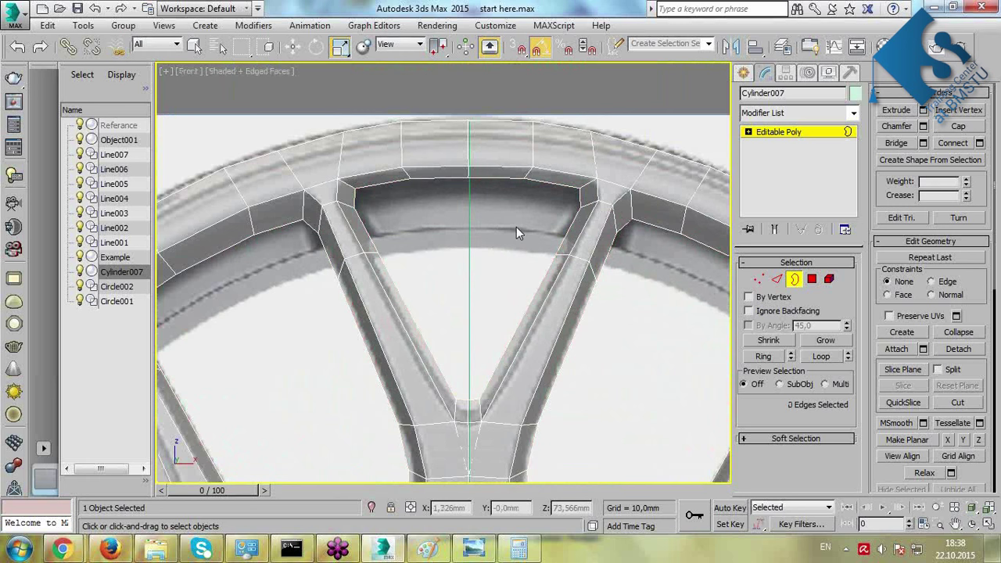
click(777, 279)
click(561, 236)
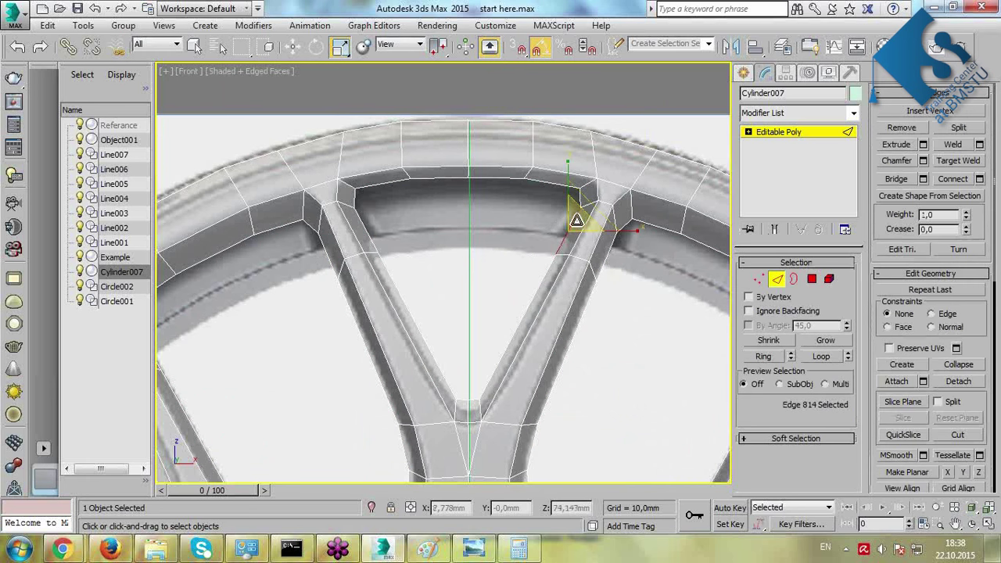
click(384, 188)
ctrl+click(550, 182)
key(w)
drag(468, 138, 490, 229)
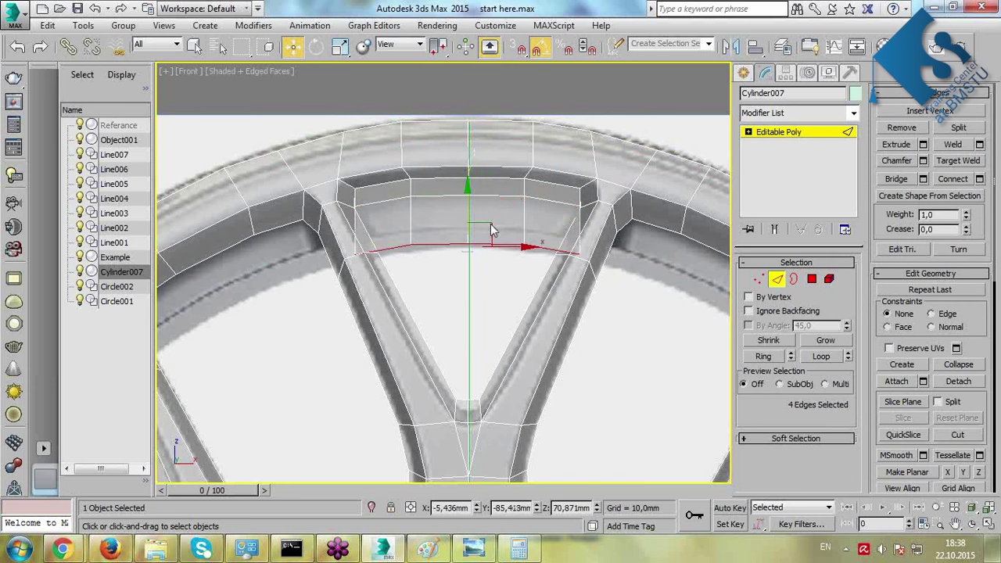
Scale the new strip's inner edges to 79% along X so they fit between the two spokes.
scroll(553, 226, up, 2)
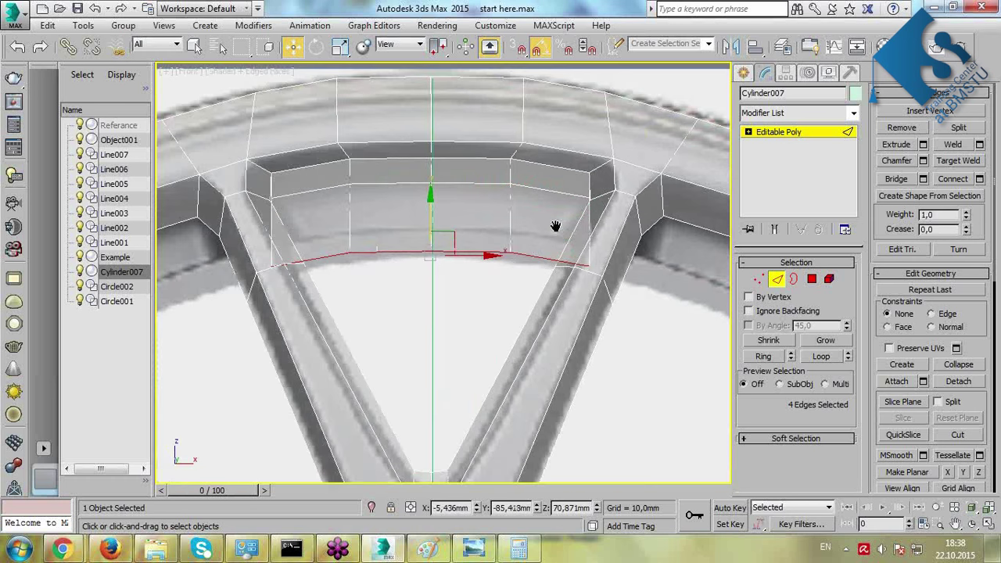
key(r)
drag(500, 255, 484, 254)
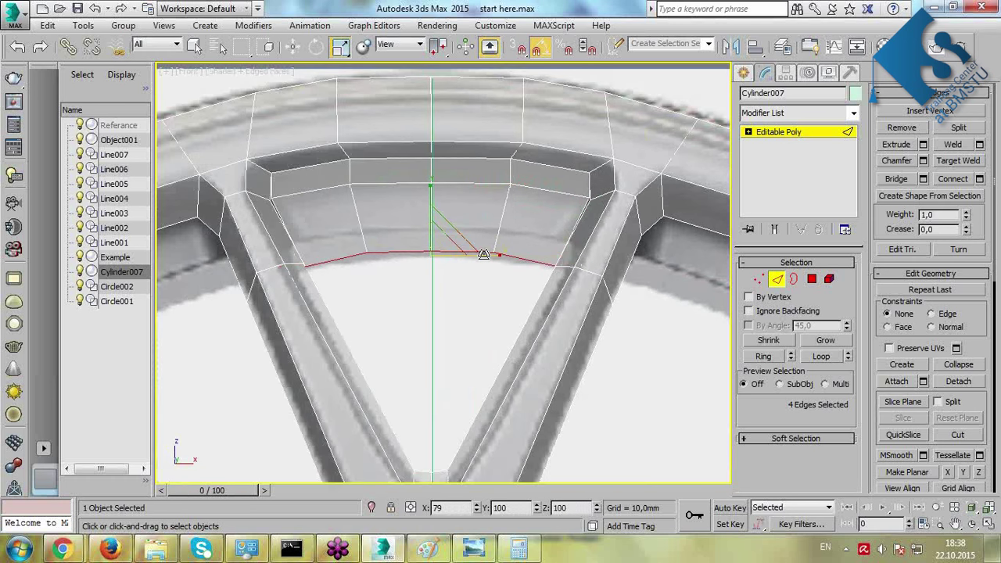
Target-weld the new strip's corner vertices to the matching back vertices of the neighbouring spokes.
double_click(572, 192)
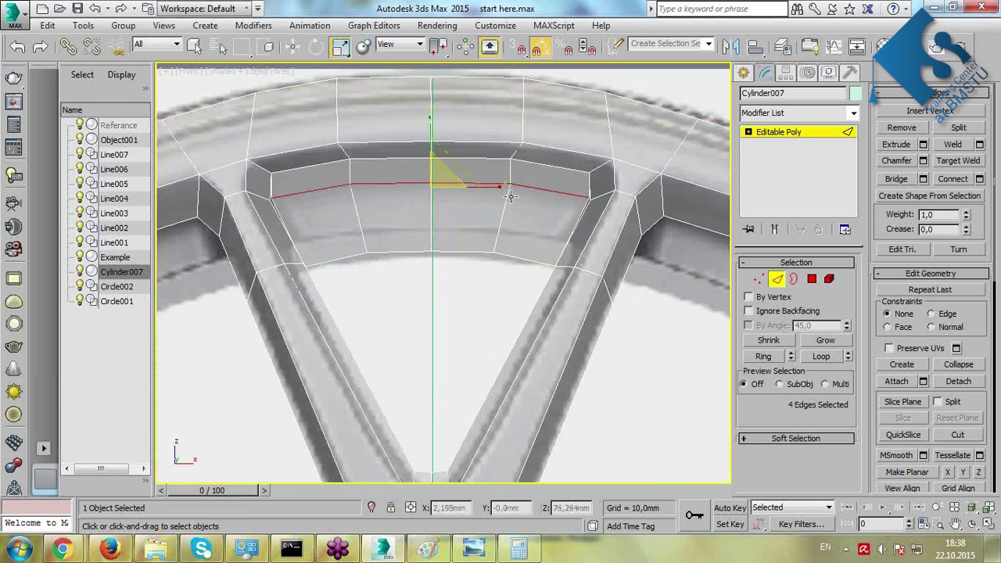
key(1)
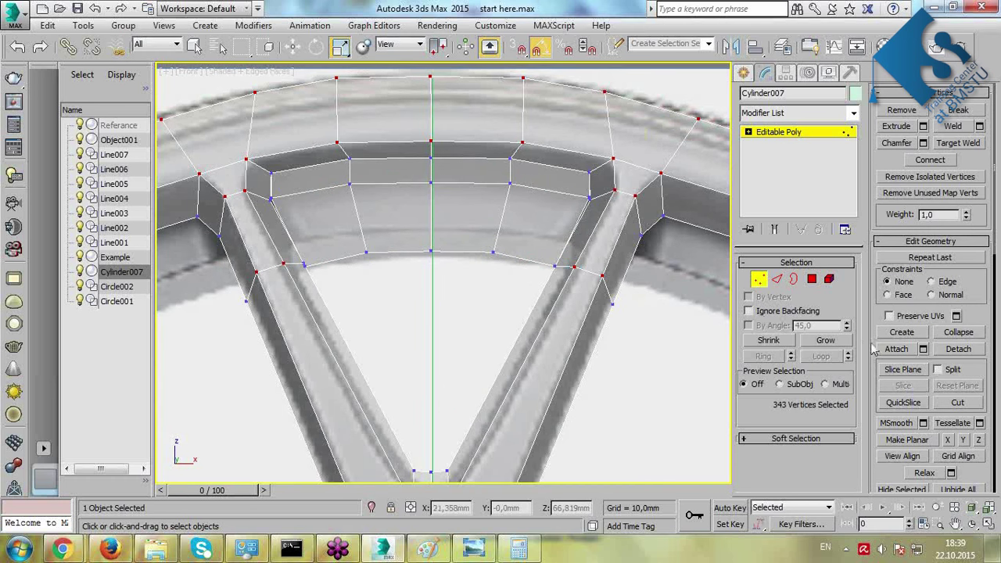
click(958, 143)
scroll(618, 222, up, 6)
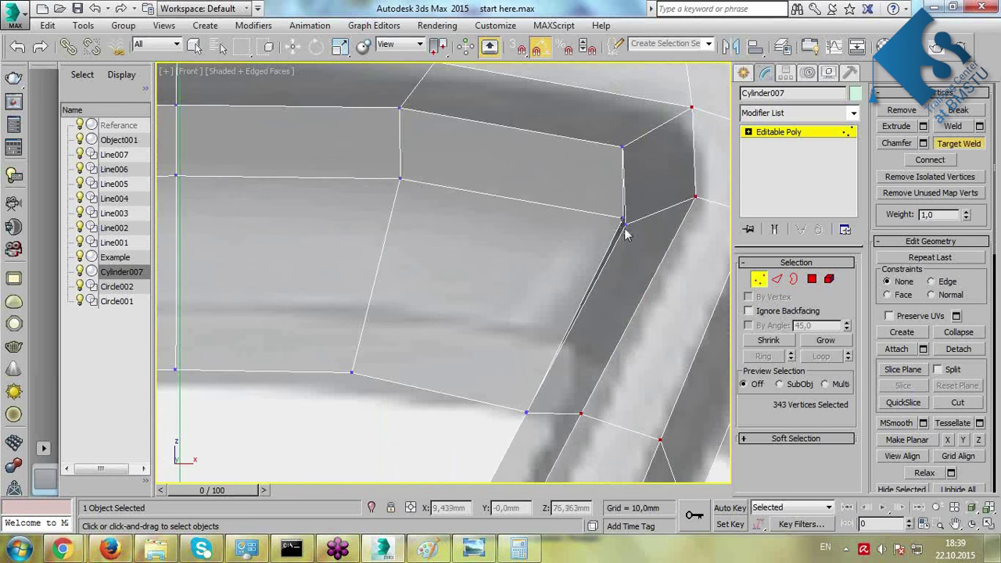
scroll(626, 231, down, 5)
scroll(270, 201, up, 5)
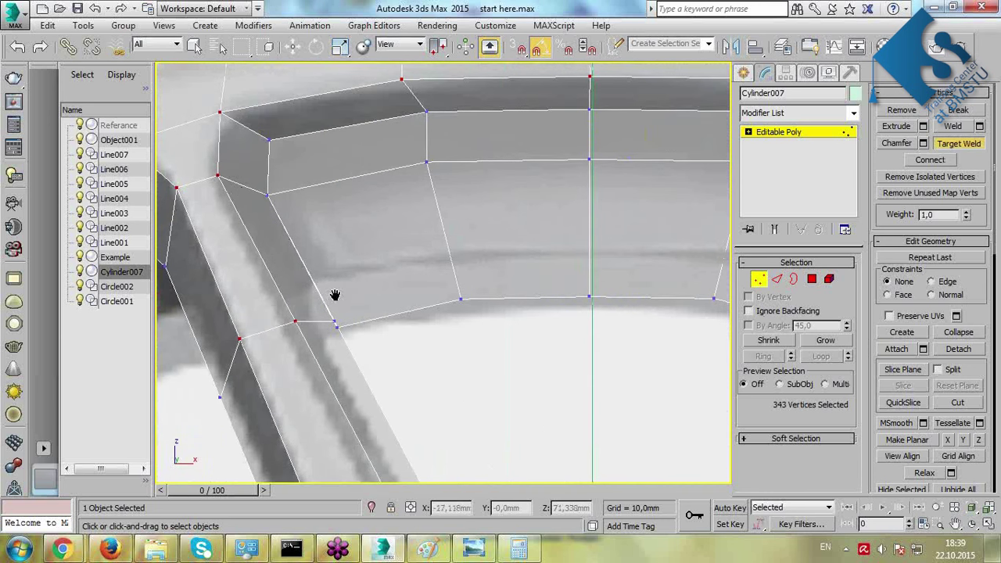
middle_drag(336, 323, 125, 313)
scroll(578, 315, up, 3)
scroll(621, 305, up, 3)
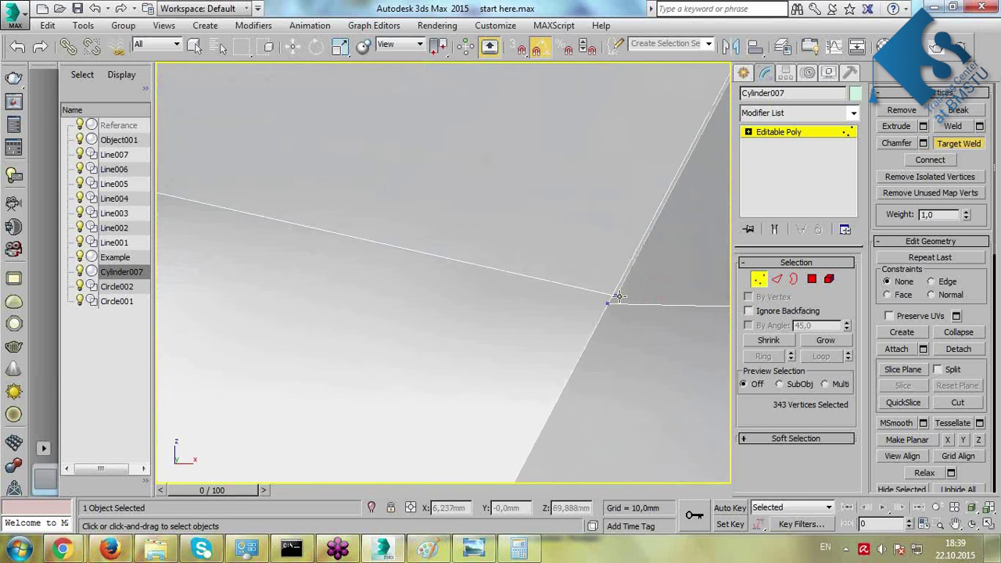
click(616, 295)
click(608, 304)
right_click(607, 304)
Move the three middle vertices of the strip's inner edge slightly down to match the reference image, and deselect them.
scroll(423, 251, down, 7)
middle_drag(307, 226, 415, 255)
scroll(430, 270, up, 2)
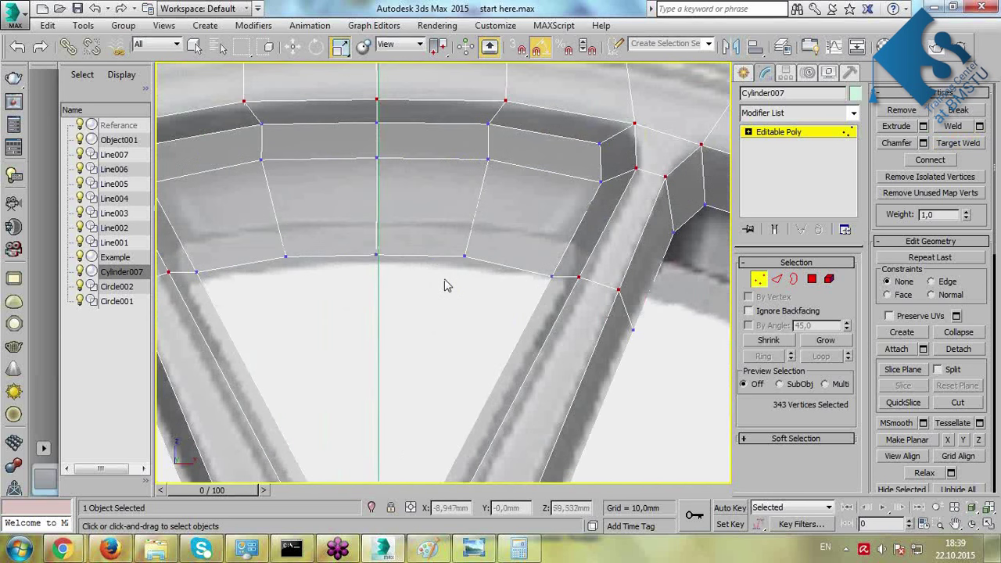
key(w)
click(376, 208)
key(ctrl+z)
drag(375, 205, 378, 212)
click(465, 336)
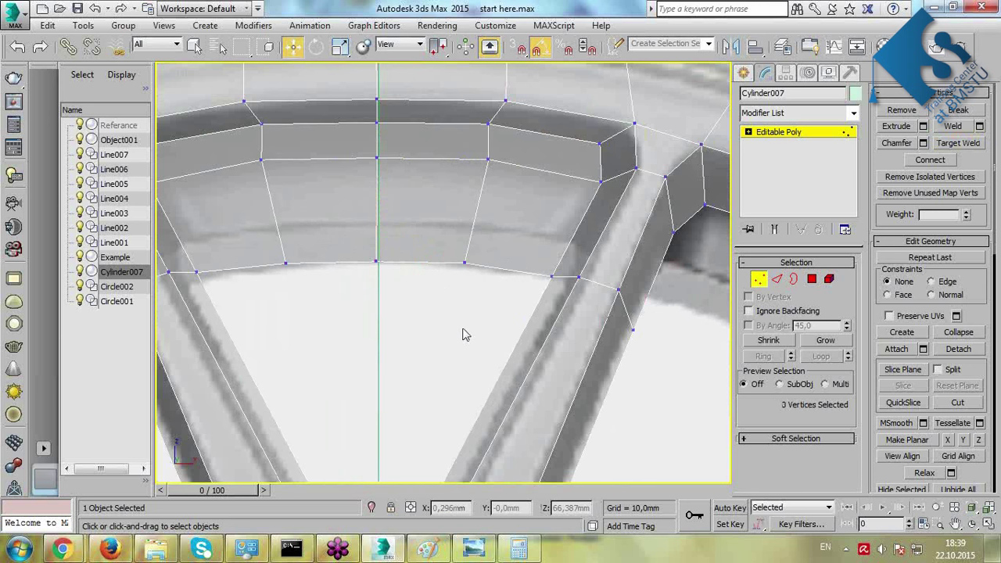
Examine the new rim strip and the spoke mesh against the reference image, with and without see-through display.
scroll(472, 317, down, 5)
scroll(472, 317, up, 5)
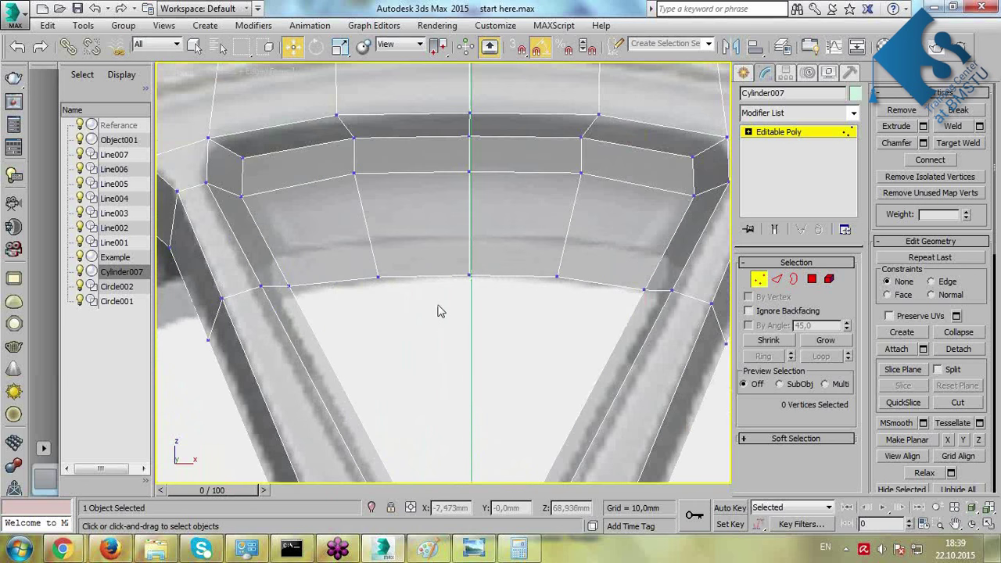
scroll(444, 308, down, 5)
middle_drag(447, 305, 498, 251)
scroll(520, 339, down, 3)
key(alt+x)
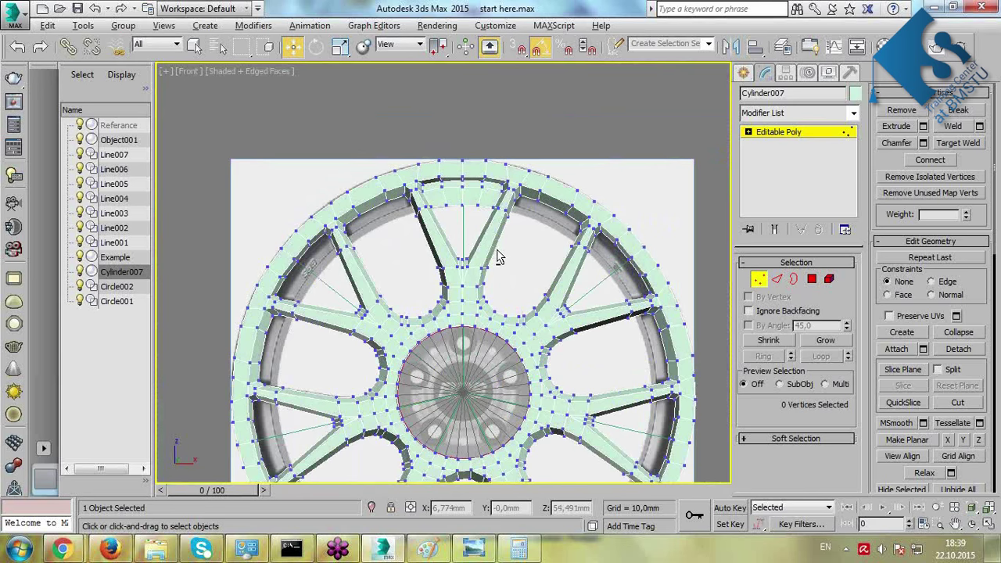
key(alt+x)
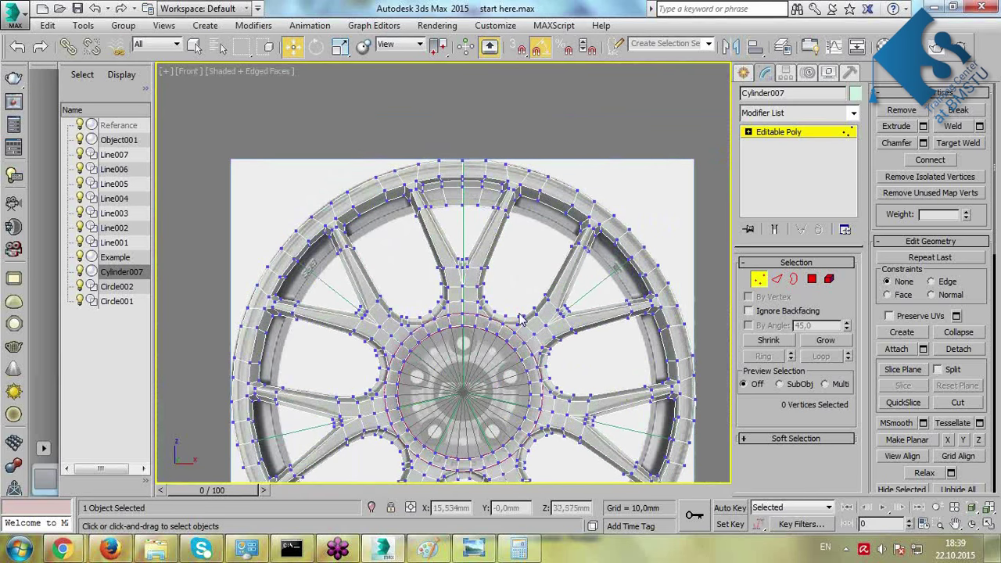
middle_drag(520, 319, 524, 267)
scroll(543, 230, up, 2)
scroll(543, 235, down, 3)
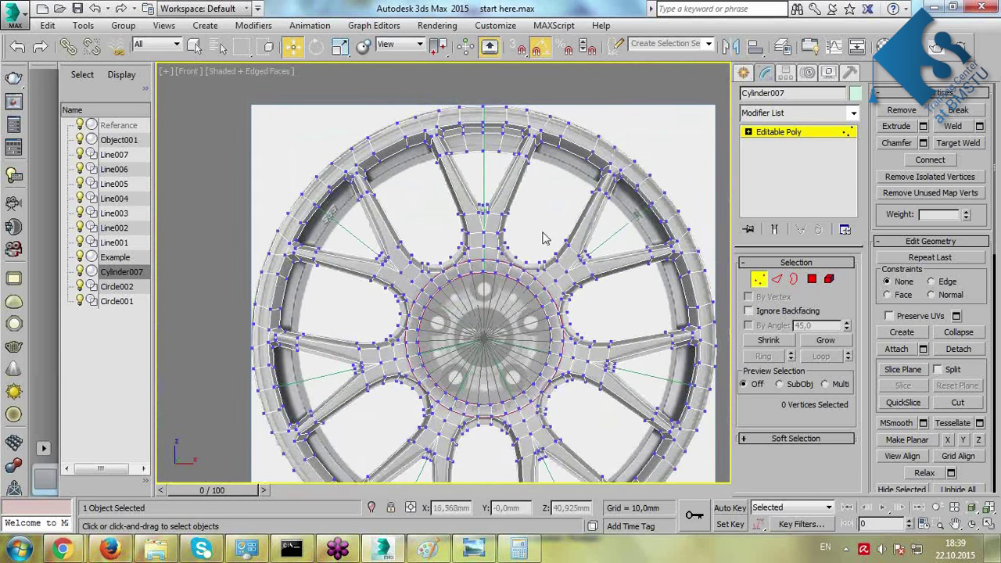
scroll(539, 239, up, 4)
scroll(514, 261, down, 2)
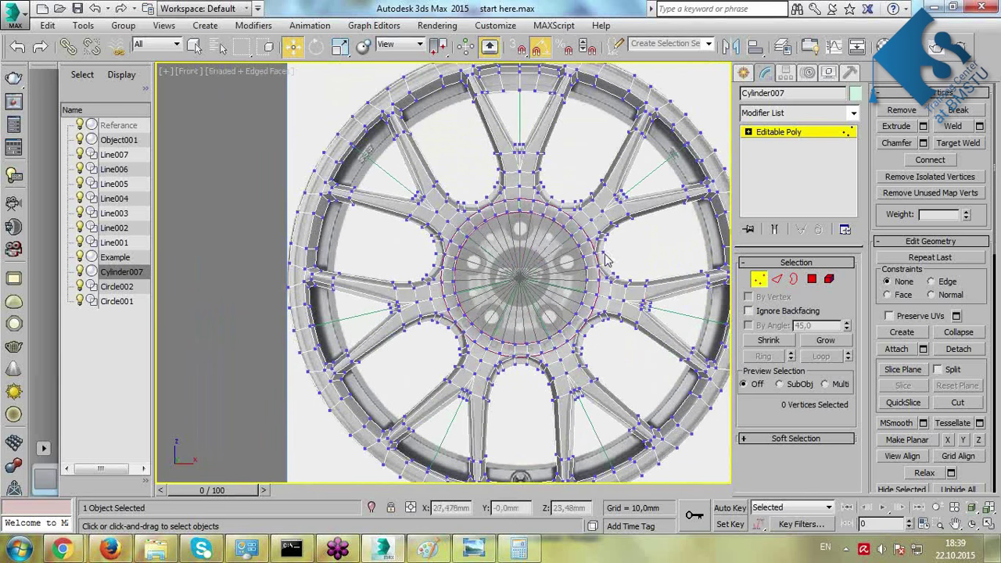
scroll(605, 260, up, 4)
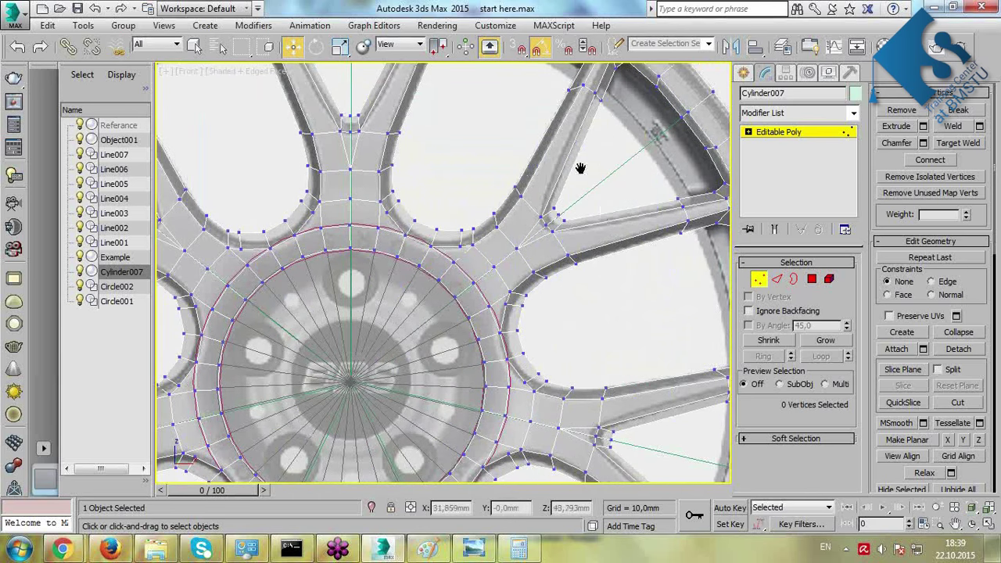
middle_drag(581, 169, 585, 232)
Leave vertex-level editing and apply a TurboSmooth modifier to the whole wheel, viewed opaque in perspective.
key(alt+x)
key(alt+w)
middle_click(576, 366)
key(alt+w)
alt+middle_drag(538, 300, 535, 306)
click(802, 134)
click(793, 116)
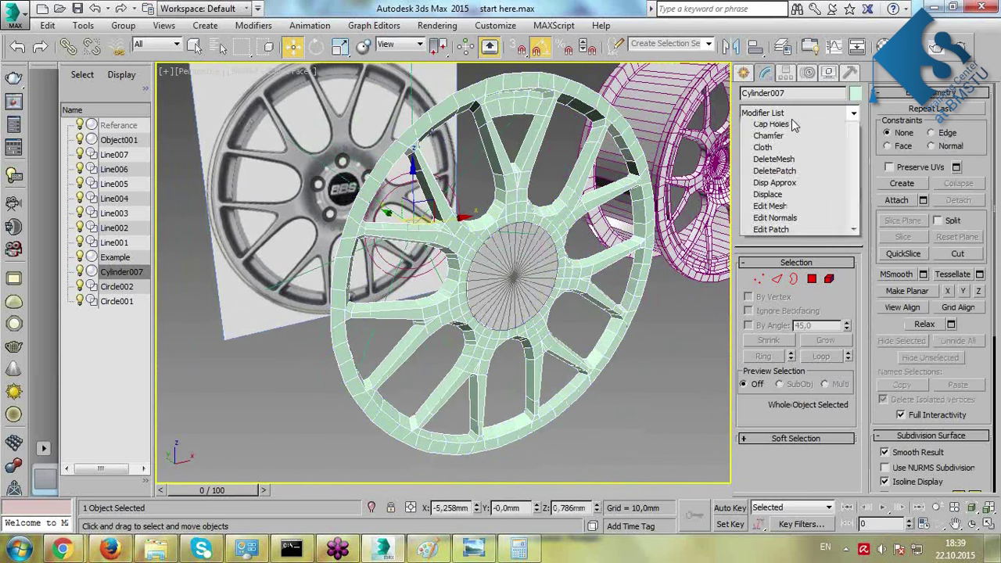
text(tu)
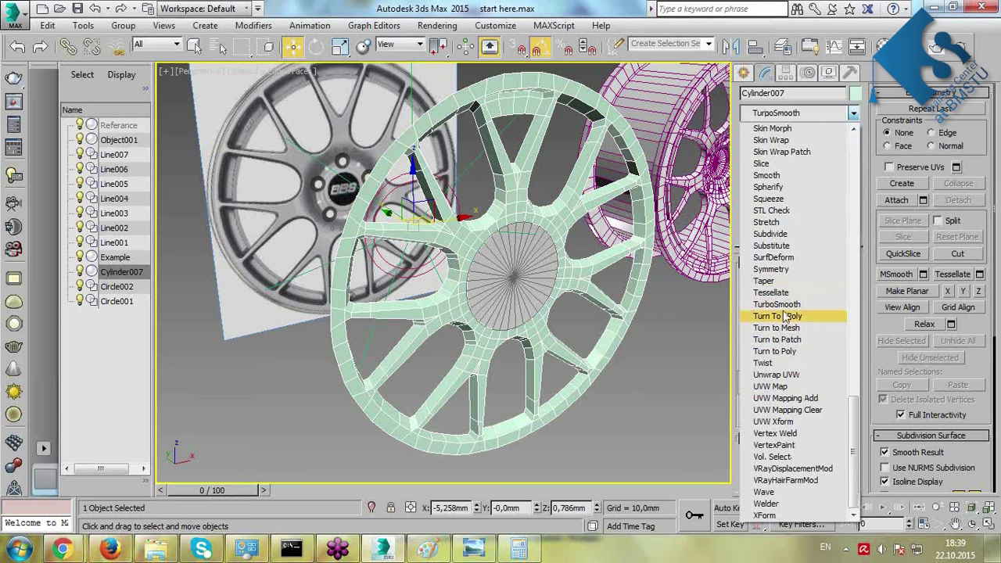
click(776, 304)
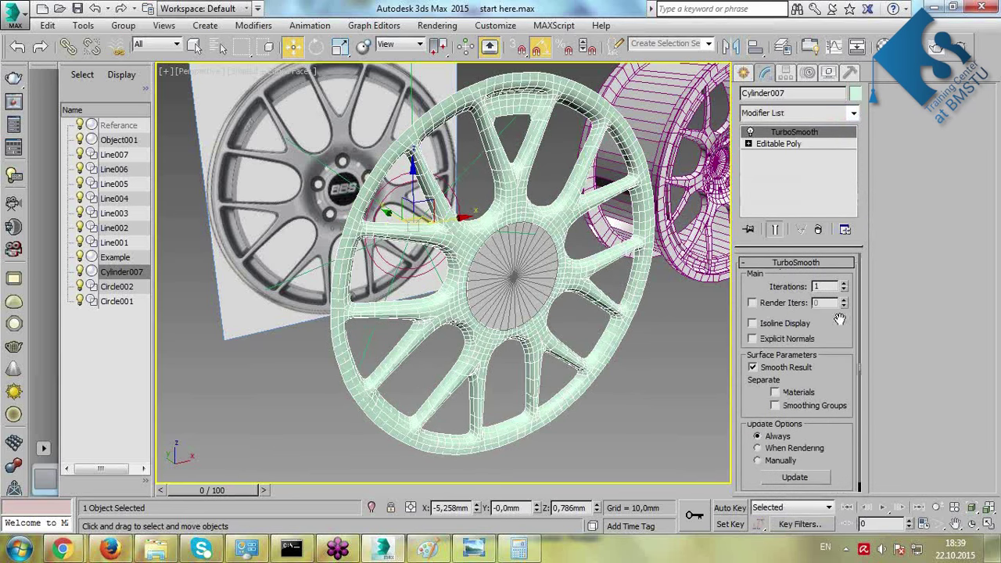
Set the TurboSmooth iterations to 2 and inspect the smoothed wheel with and without edge display.
click(844, 284)
mouse_move(548, 270)
alt+middle_down()
mouse_move(493, 254)
mouse_move(543, 266)
alt+middle_up()
scroll(544, 266, up, 2)
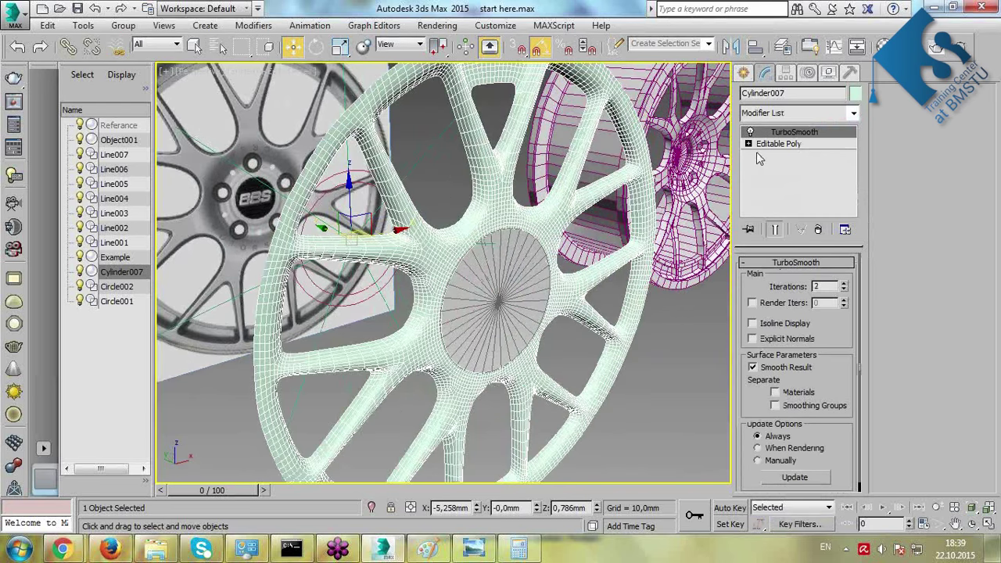
alt+middle_drag(626, 196, 593, 136)
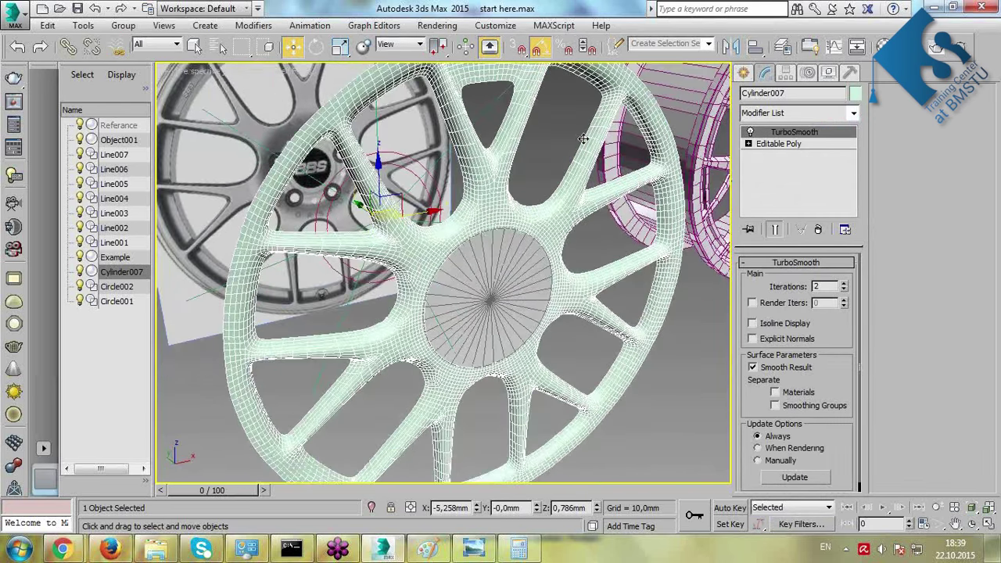
key(F4)
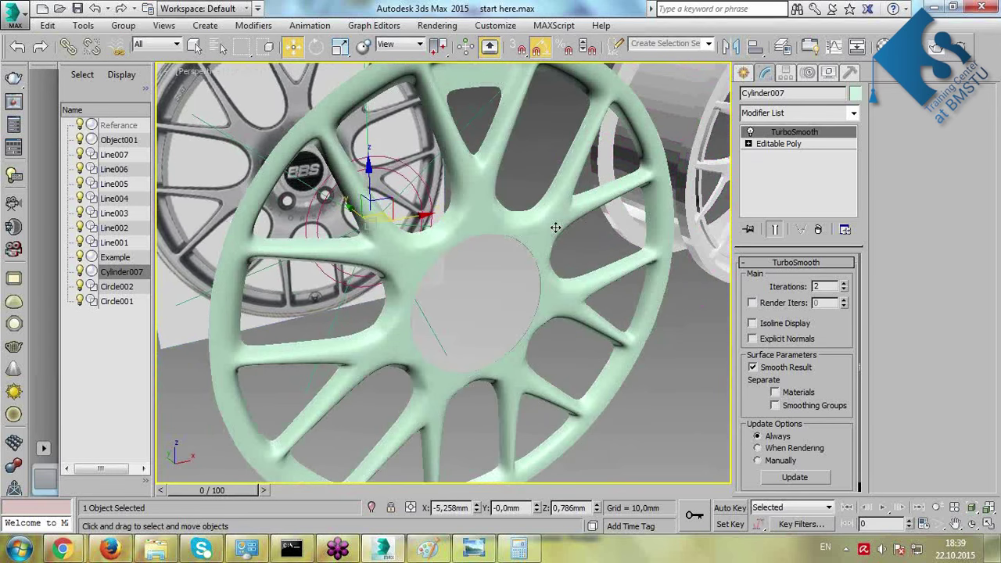
key(F4)
middle_drag(573, 261, 577, 277)
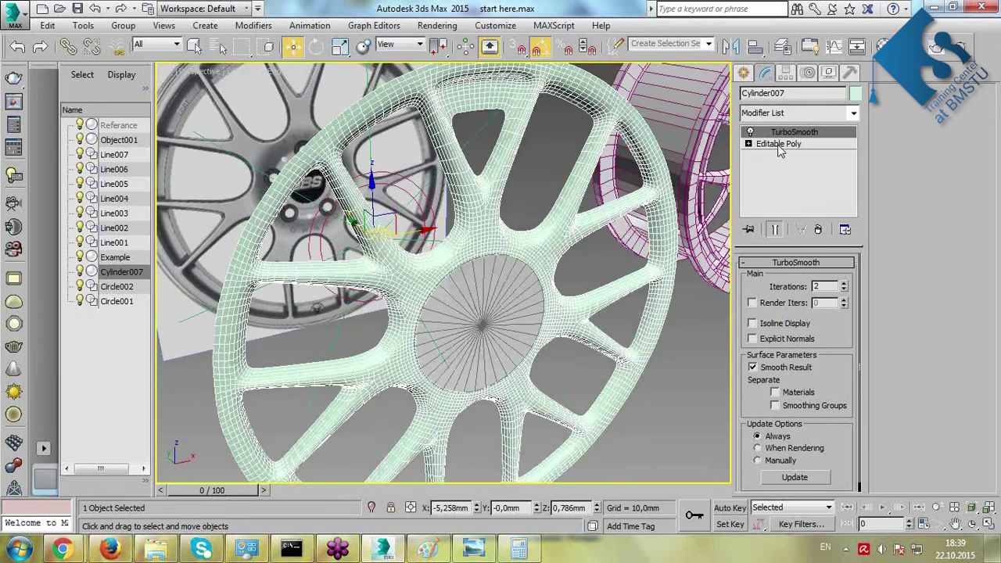
In the Editable Poly, connect the edge ring around one large spoke opening's inner wall with 1 segment and slide -89, previewing the smoothed result.
click(778, 144)
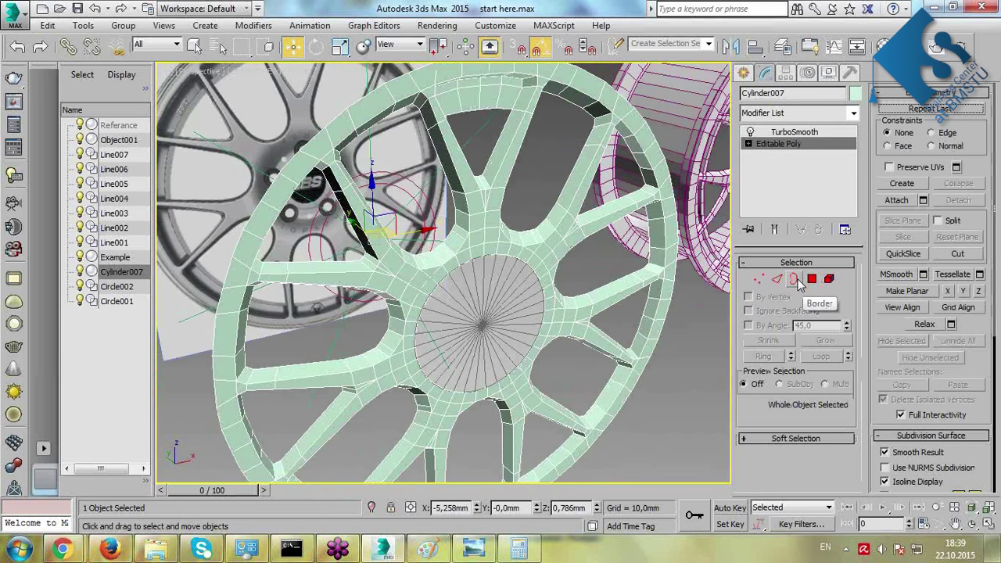
scroll(539, 257, up, 3)
middle_drag(509, 205, 482, 239)
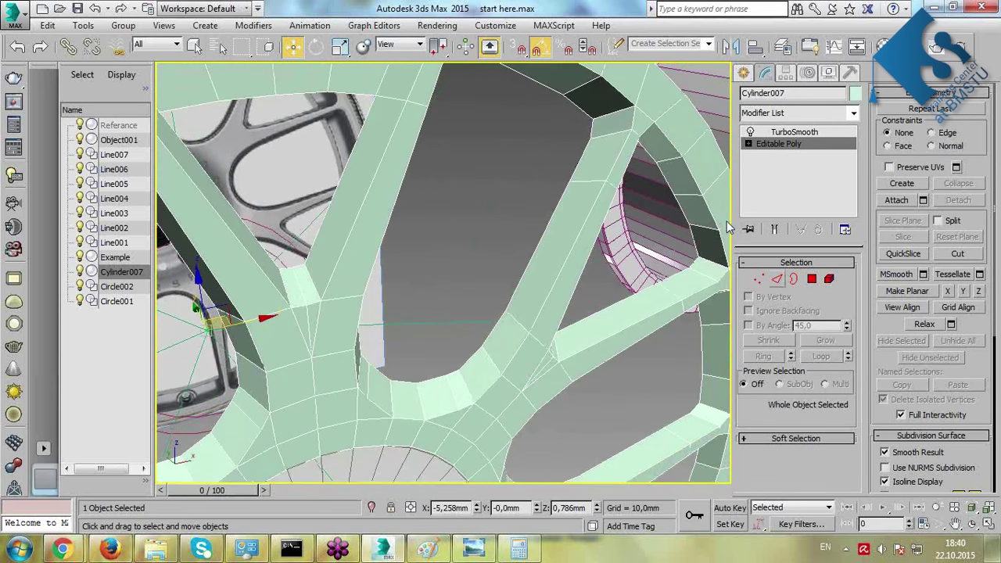
key(2)
click(578, 187)
shift+click(521, 326)
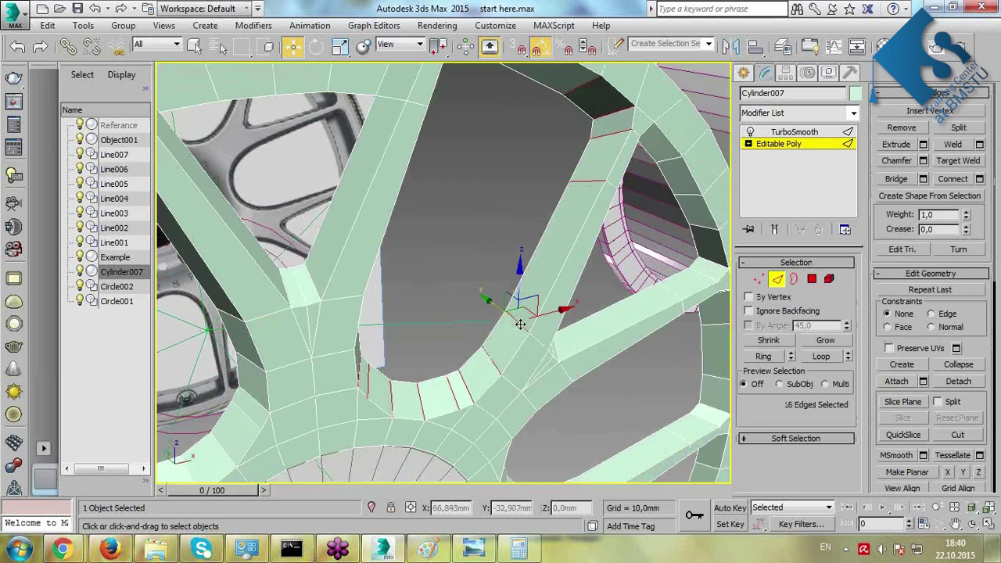
click(775, 231)
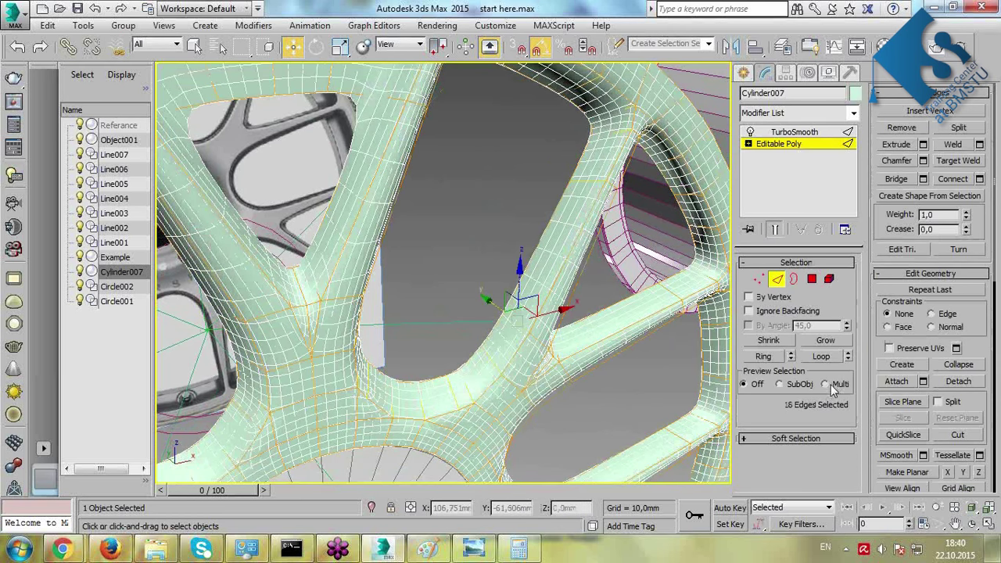
click(979, 179)
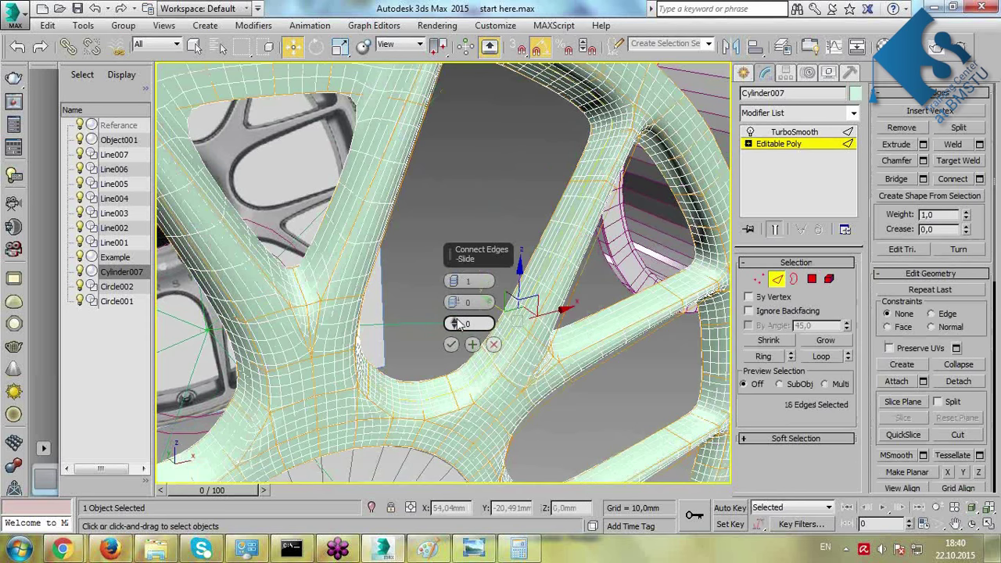
drag(454, 324, 519, 528)
right_click(518, 527)
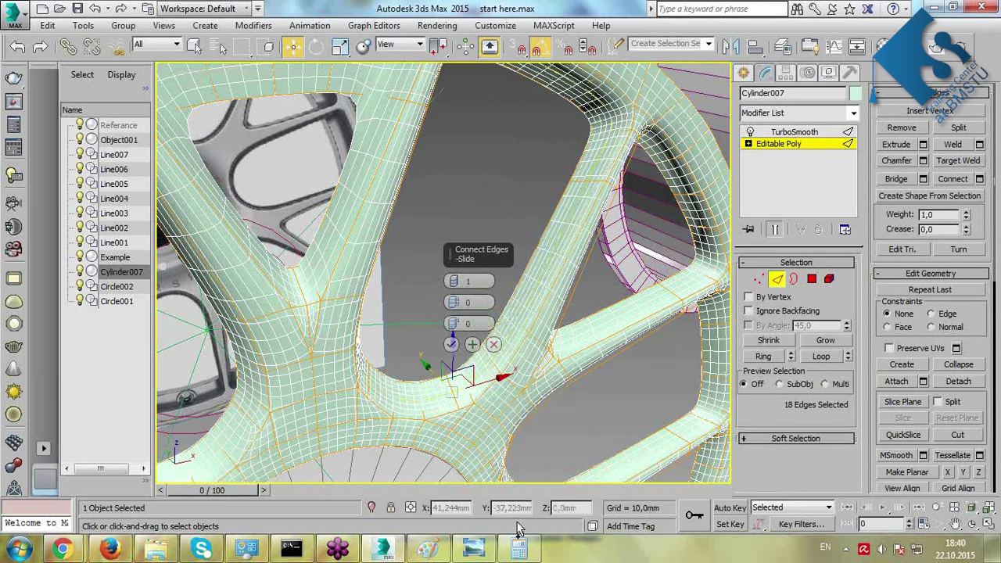
drag(456, 324, 547, 45)
drag(454, 323, 454, 303)
click(451, 345)
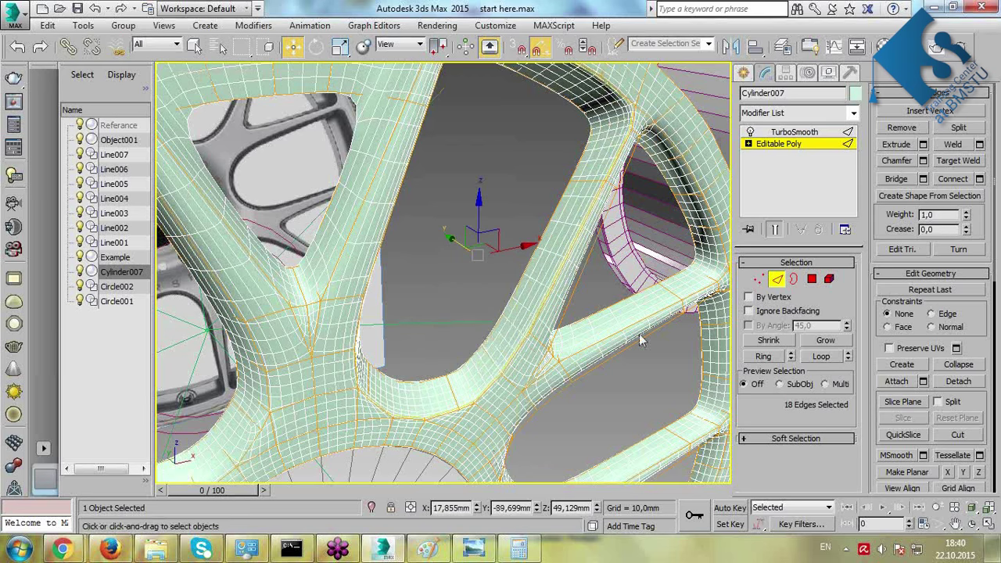
Leave edge editing and examine the sharpened opening on the smoothed wheel against the other openings, without edge display.
scroll(604, 335, down, 3)
click(773, 231)
alt+middle_drag(604, 344, 590, 332)
click(774, 230)
click(791, 145)
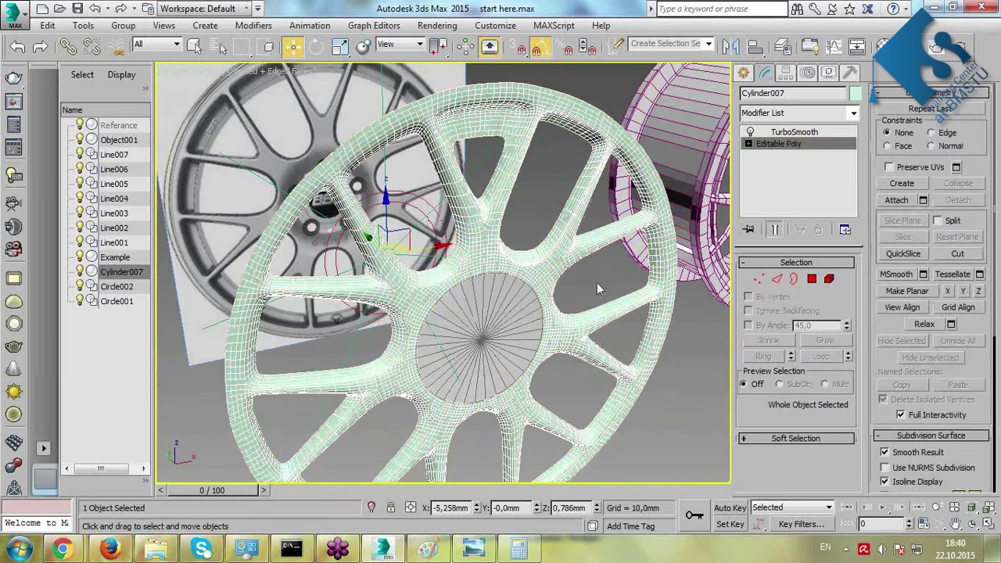
key(F4)
scroll(555, 234, up, 6)
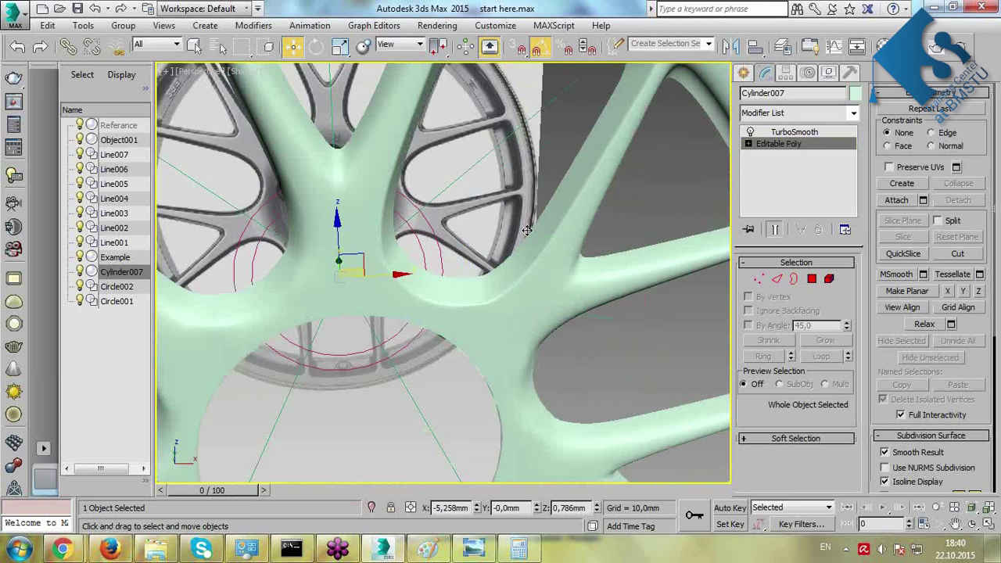
middle_drag(527, 231, 529, 307)
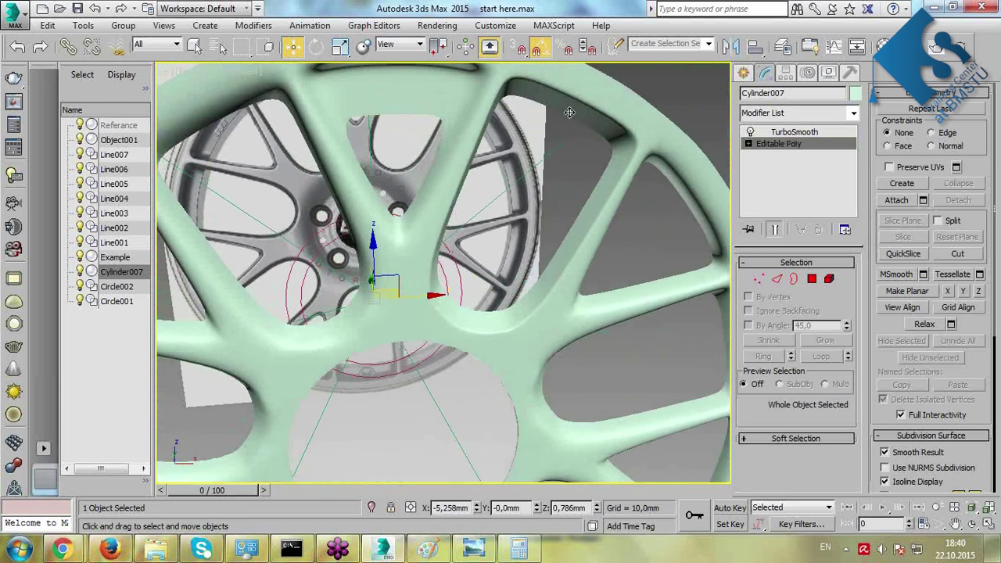
scroll(508, 191, down, 6)
scroll(508, 191, up, 5)
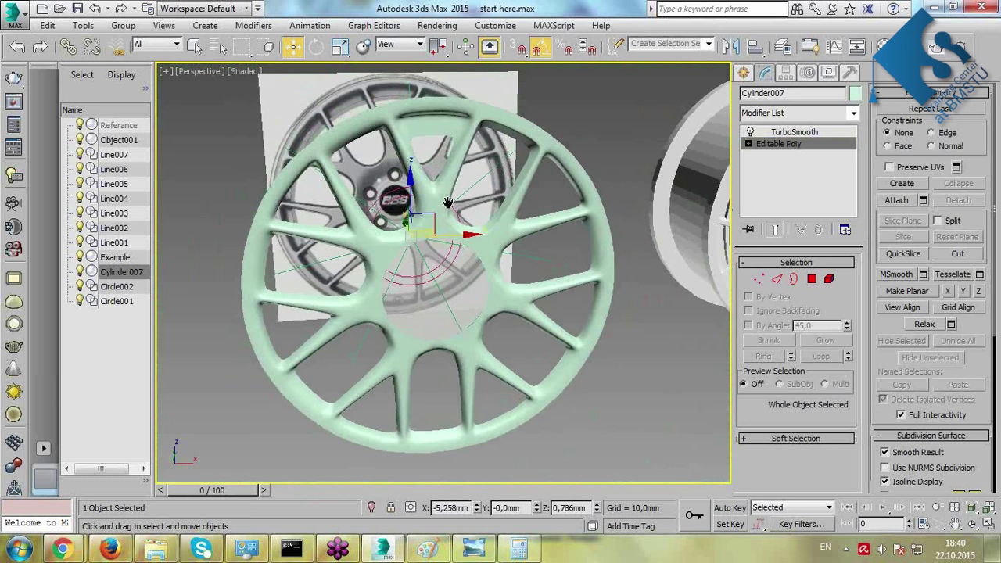
With smoothing off and edges displayed, select the inner-wall edge rings of the first remaining large spoke openings.
click(781, 279)
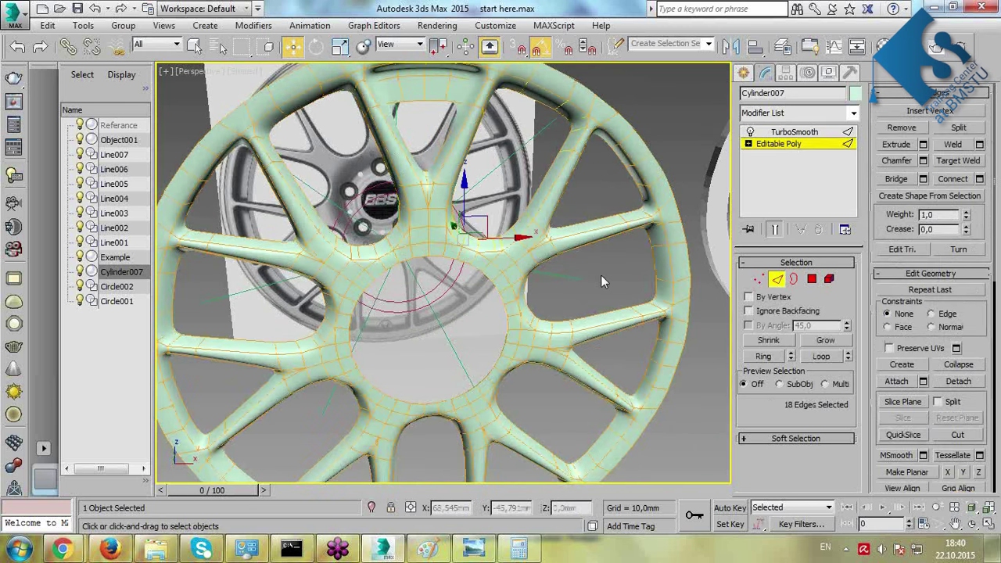
scroll(572, 310, up, 4)
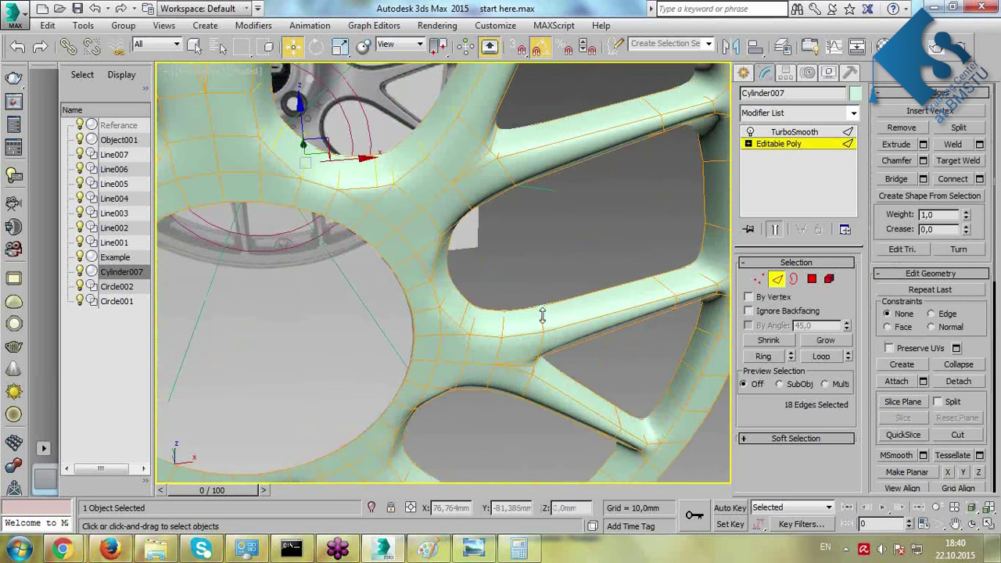
click(775, 232)
key(F4)
ctrl+click(543, 321)
ctrl+click(504, 326)
shift+click(474, 321)
scroll(474, 327, down, 2)
middle_drag(474, 328, 504, 212)
ctrl+double_click(505, 212)
key(shift+z)
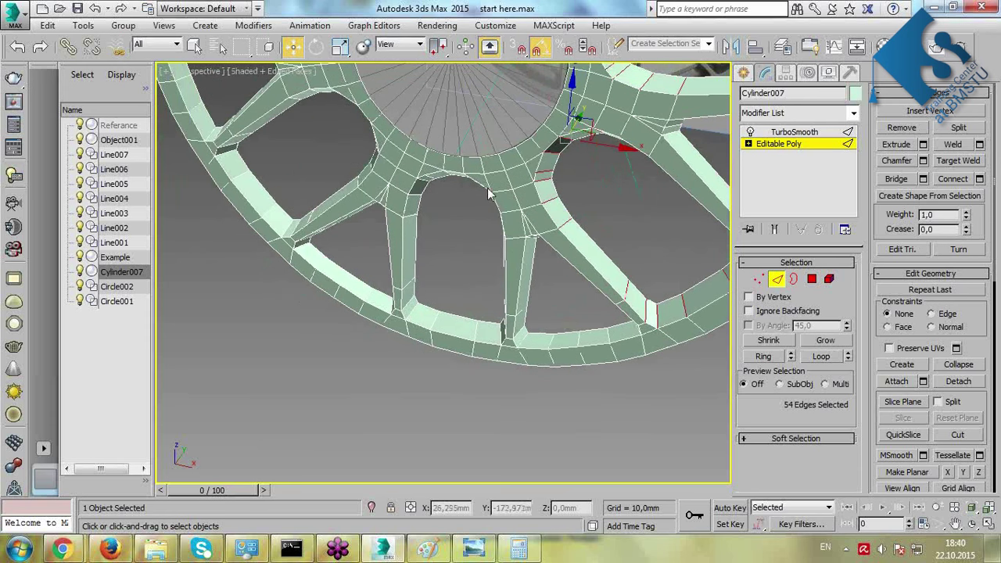
Add the inner-wall edge rings of the neighbouring large openings around the wheel to the edge selection.
ctrl+click(436, 319)
key(alt+r)
middle_drag(428, 316, 516, 360)
scroll(368, 308, up, 3)
key(alt+r)
alt+middle_drag(355, 276, 475, 422)
ctrl+click(547, 332)
middle_drag(601, 315, 589, 339)
scroll(588, 339, down, 3)
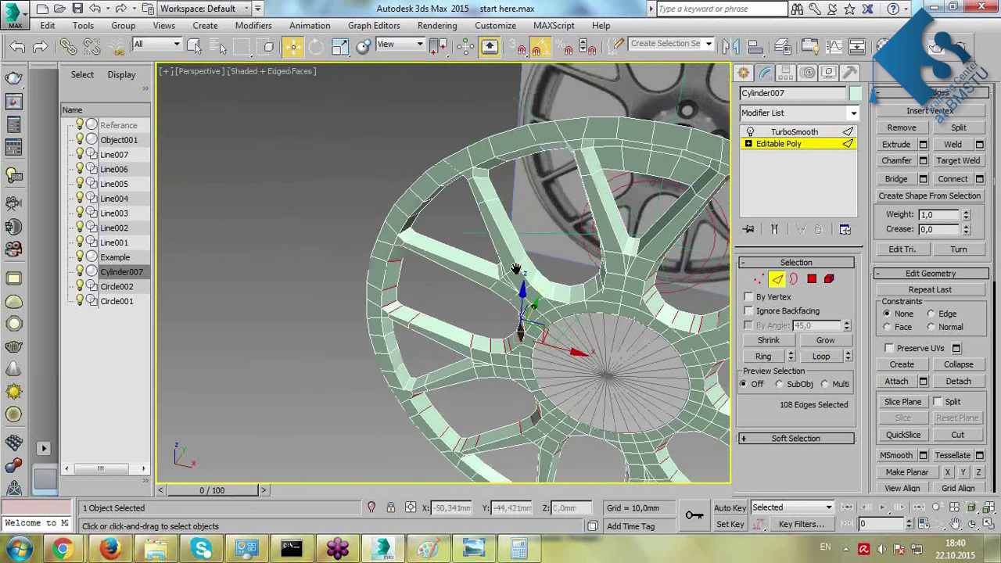
Add the last large opening's edge ring, then connect all selected rings with 1 segment and slide -89, showing the smoothed result.
scroll(588, 317, up, 5)
ctrl+click(580, 310)
shift+click(615, 315)
scroll(615, 315, down, 5)
middle_drag(615, 315, 511, 246)
scroll(512, 245, up, 2)
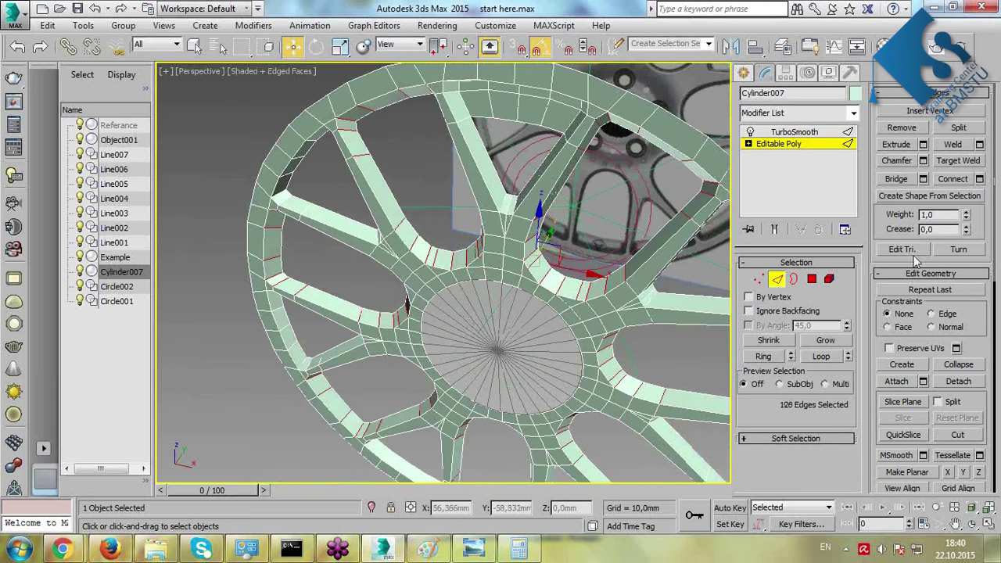
click(980, 179)
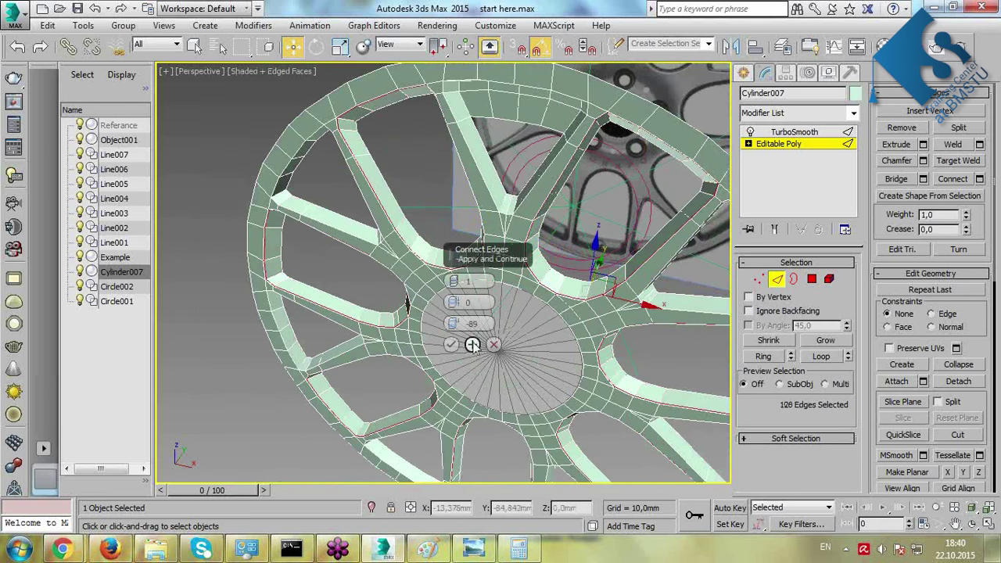
click(774, 228)
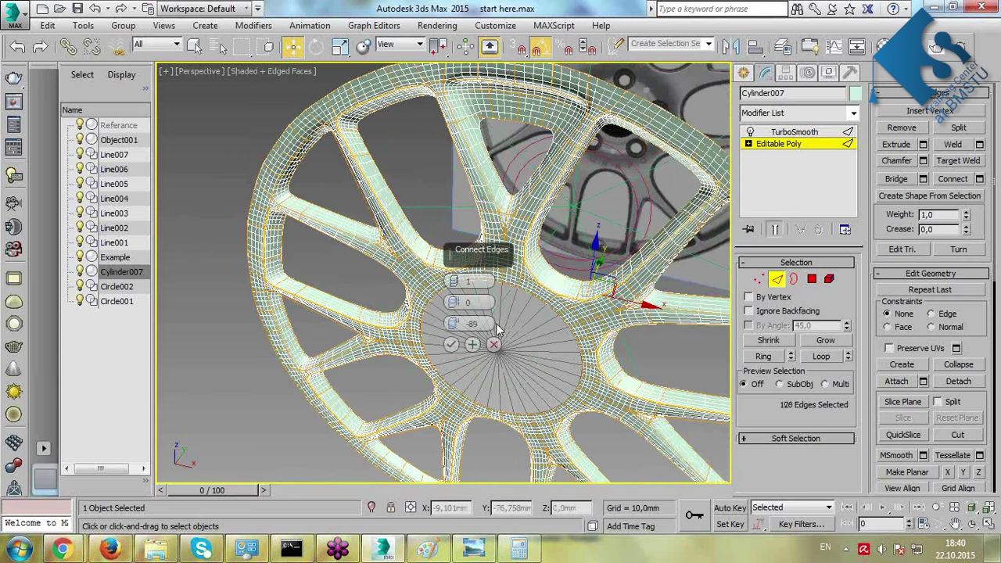
click(452, 344)
Return to the TurboSmooth level, undo the accidental wheel move, and examine the shaded wheel beside the reference image and example rim.
click(795, 131)
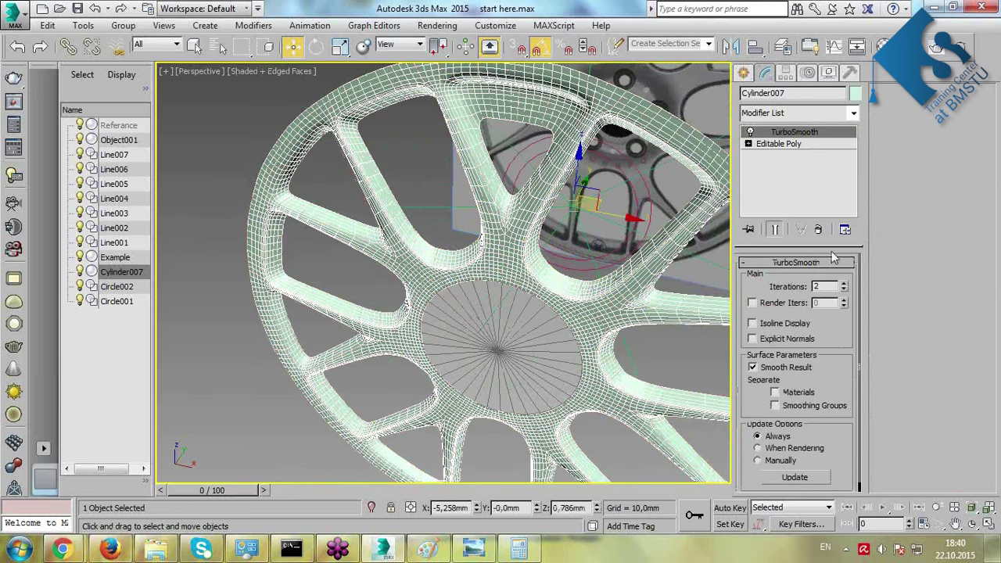
drag(564, 279, 558, 284)
key(ctrl+z)
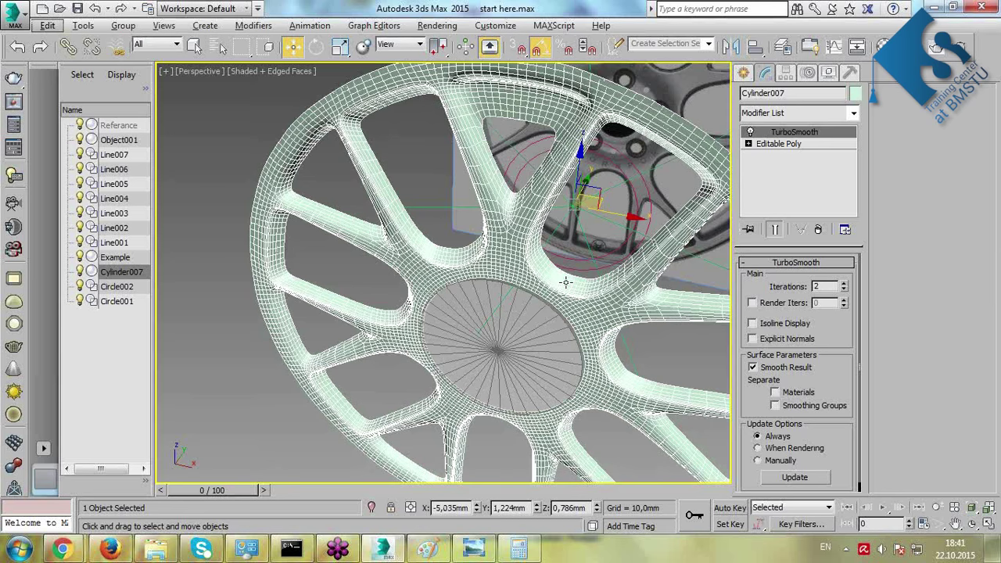
click(594, 258)
key(F4)
alt+middle_drag(570, 306, 559, 279)
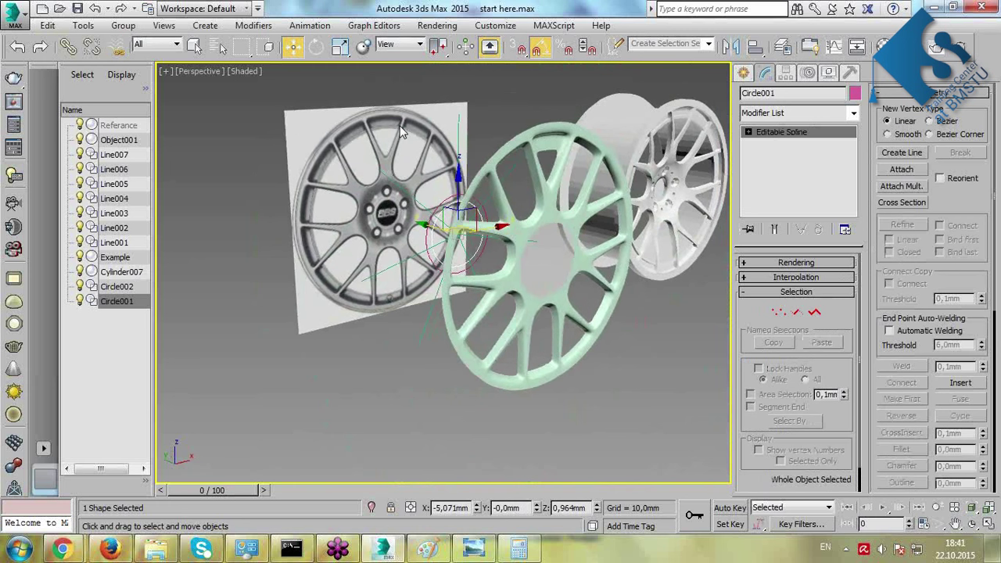
alt+middle_drag(565, 157, 535, 291)
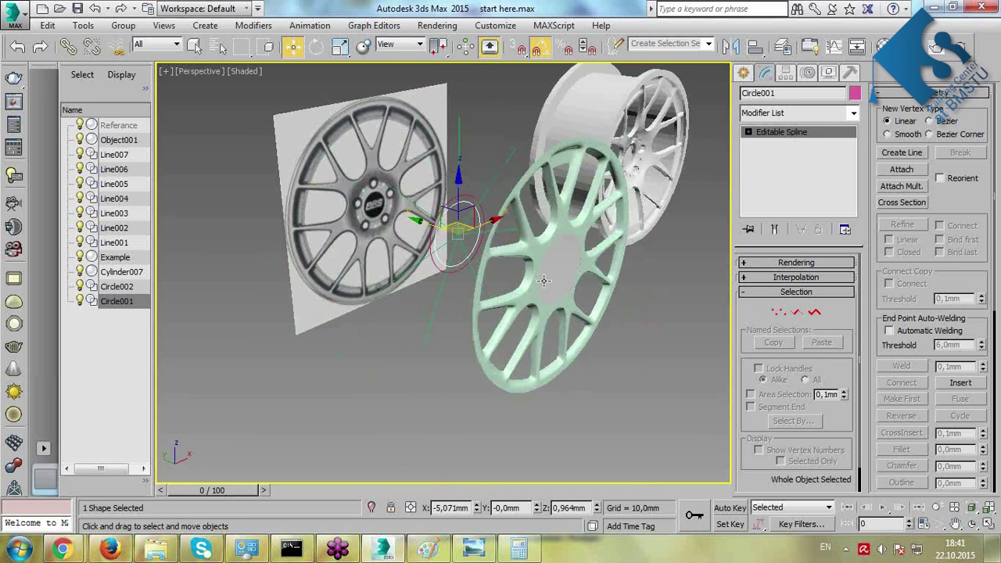
alt+middle_drag(564, 279, 629, 248)
scroll(599, 207, up, 4)
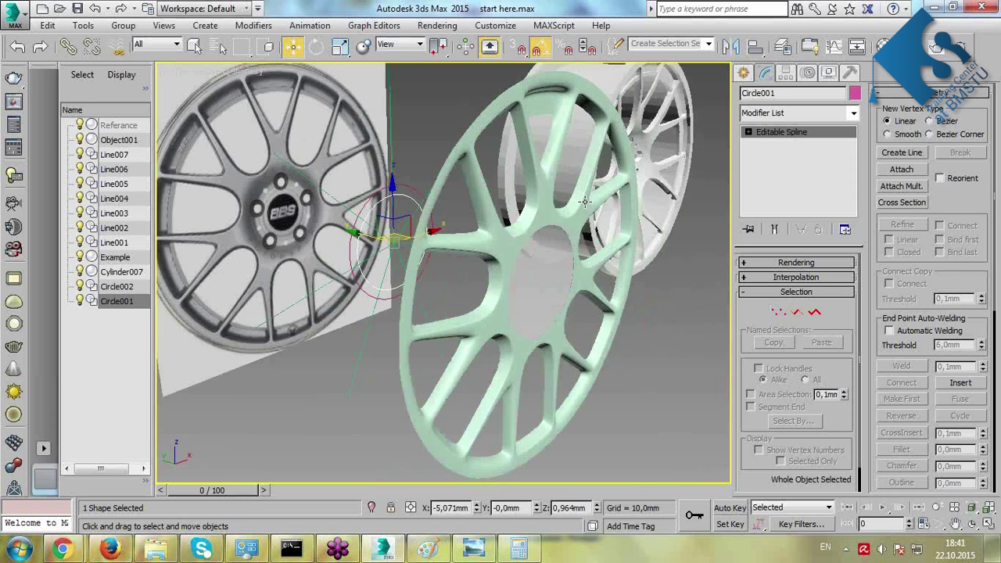
scroll(585, 202, down, 2)
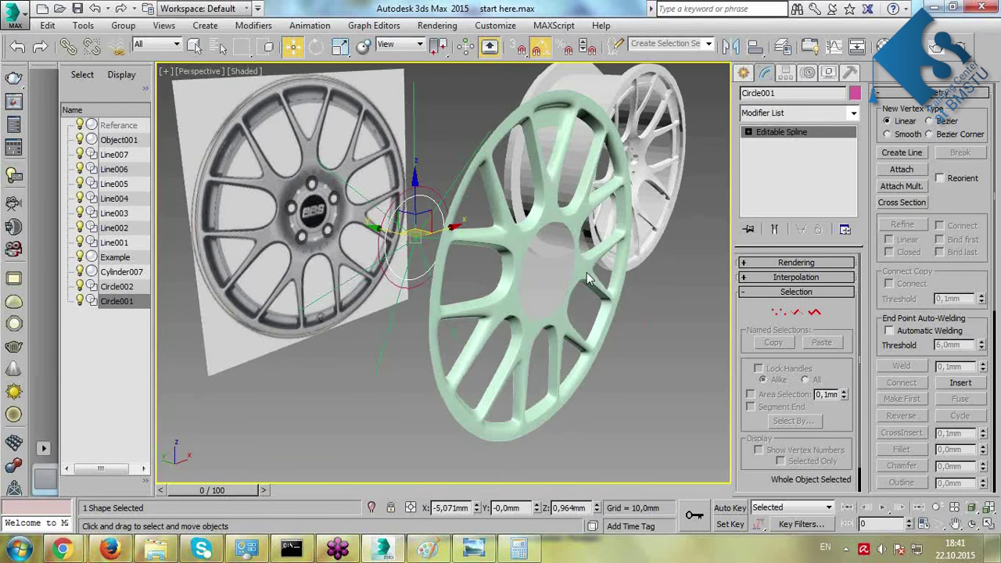
View the reference photos CH-R.jpg, the 17-BBS Hyper Black rim and BBS_1.jpg from the Seminar 5 folder, examining the wheels.
click(474, 548)
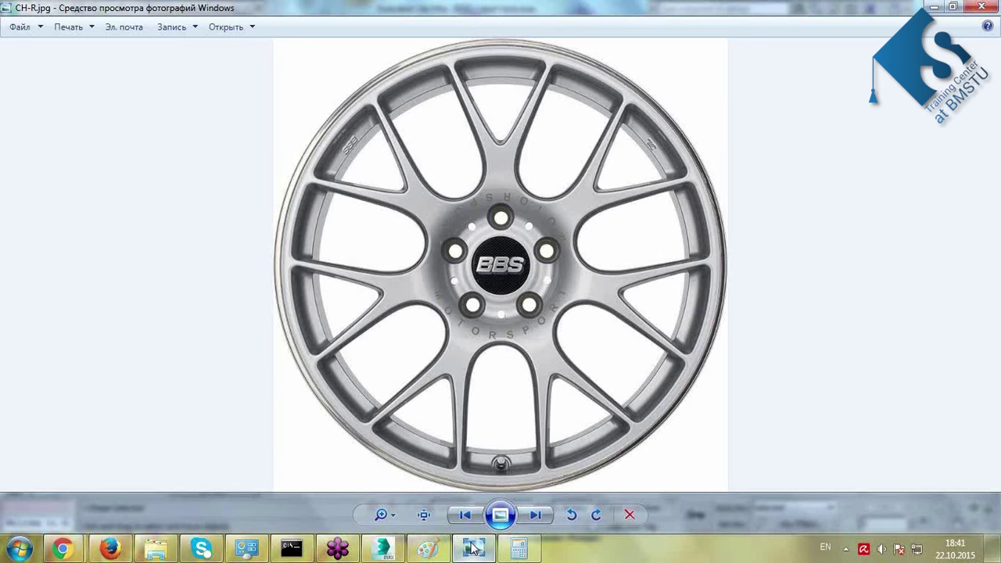
click(156, 548)
double_click(196, 113)
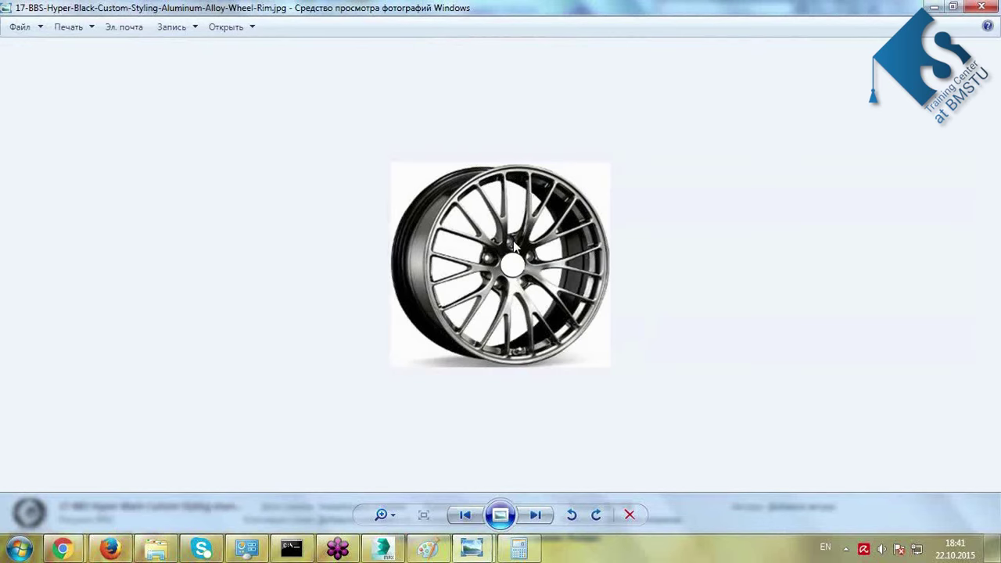
key(Escape)
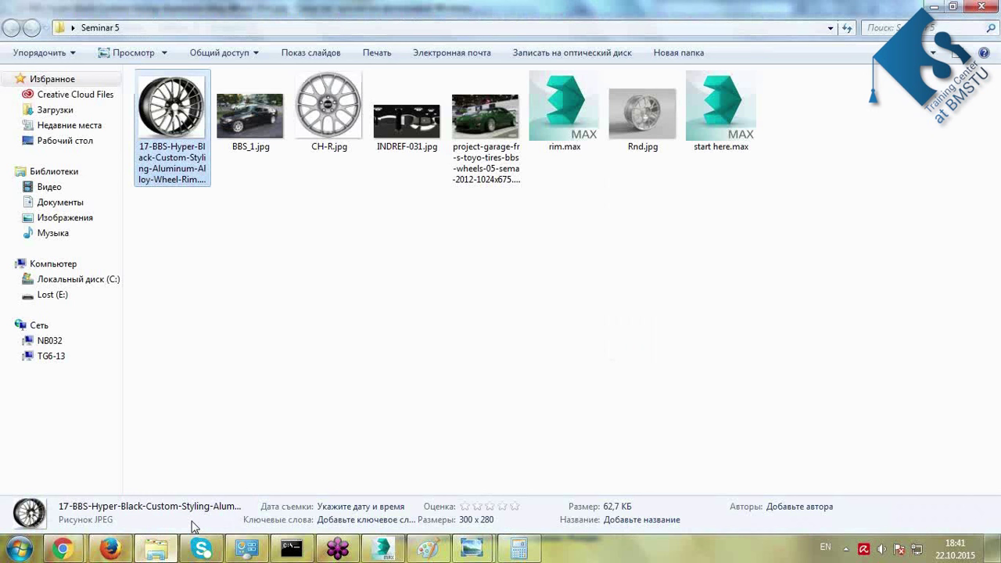
double_click(249, 131)
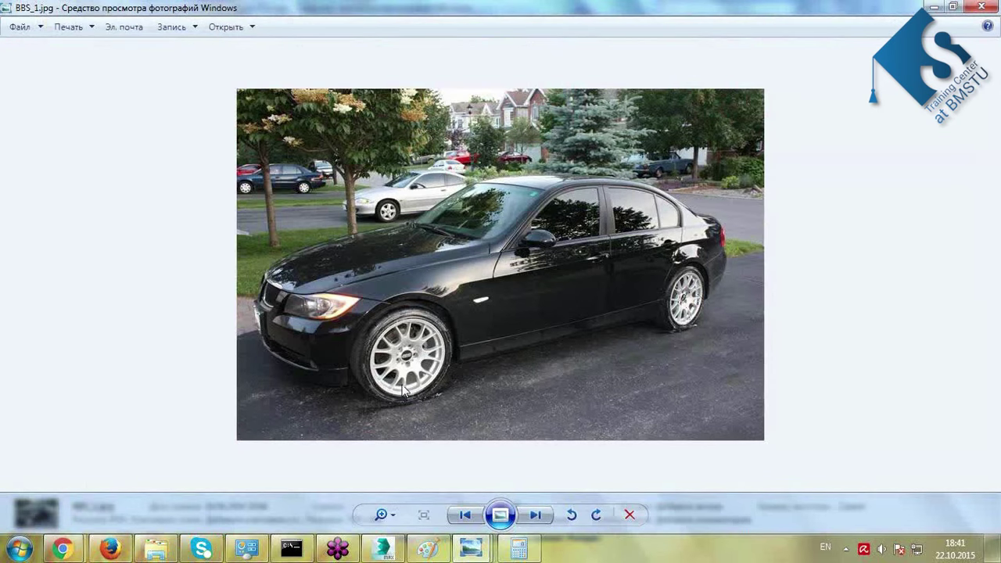
scroll(404, 391, up, 1)
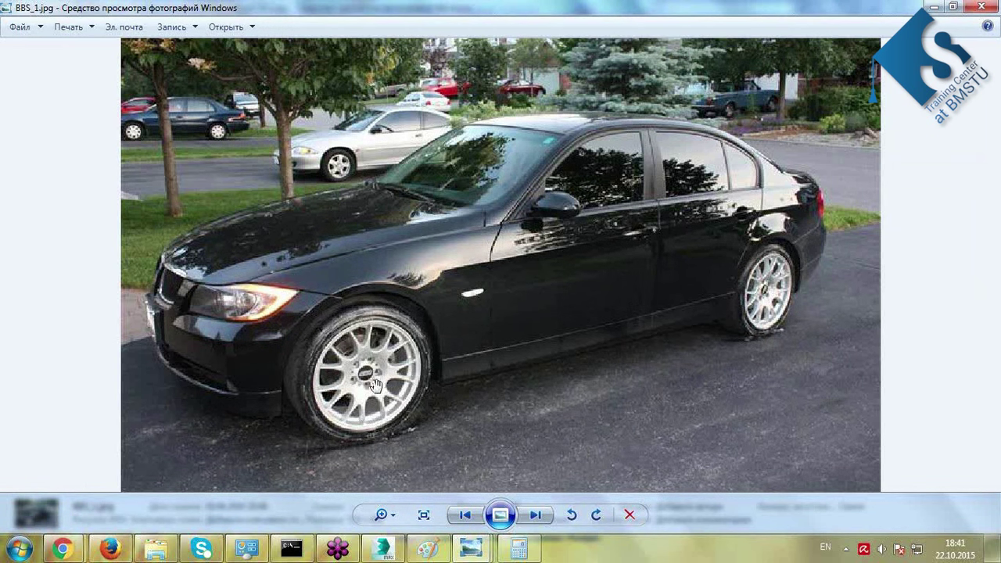
scroll(400, 369, down, 2)
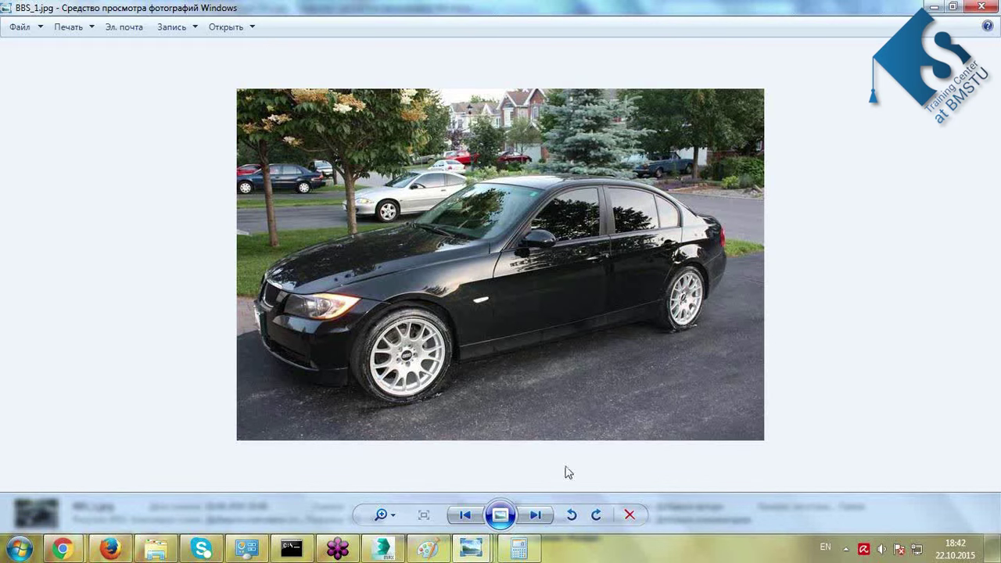
Switch back to 3ds Max and view the smoothed wheel from a more frontal angle in perspective.
click(382, 548)
click(781, 315)
alt+middle_drag(584, 297, 547, 291)
click(808, 133)
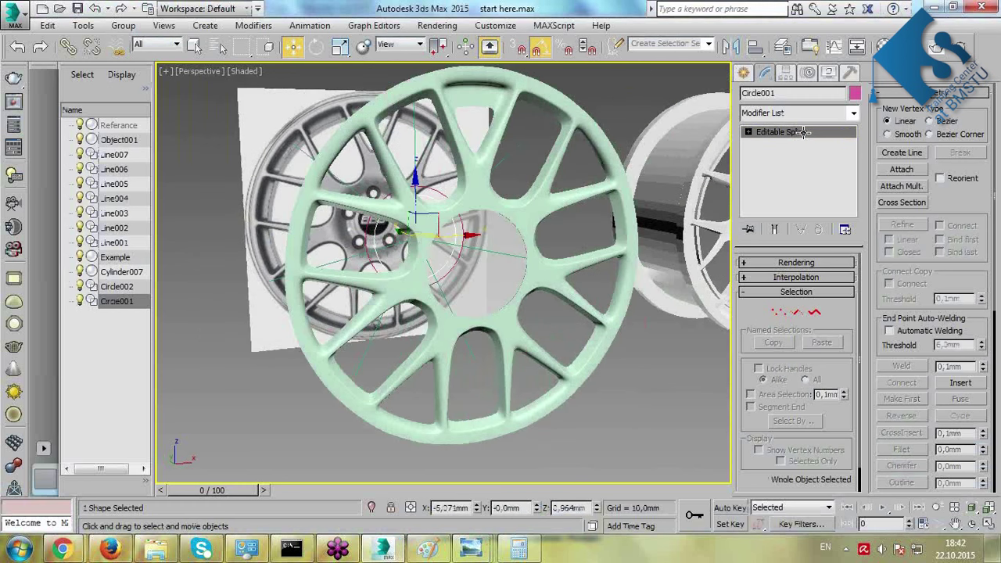
Select the vertex loop around the wheel's central hub opening in the base Editable Poly, using the front view.
click(512, 222)
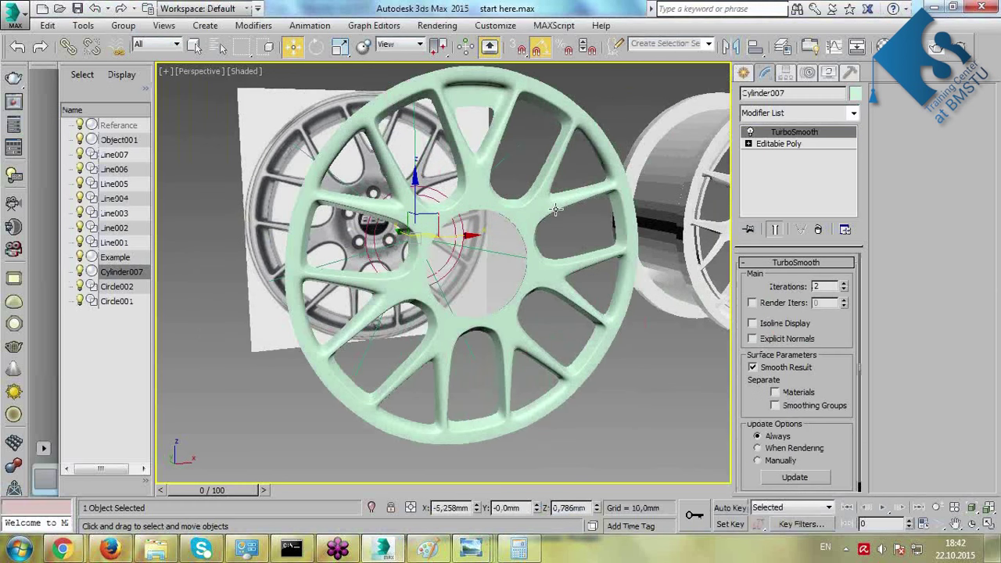
click(785, 144)
click(759, 280)
alt+middle_drag(626, 301, 567, 138)
key(alt+w)
middle_click(548, 255)
key(alt+w)
middle_drag(486, 250, 522, 199)
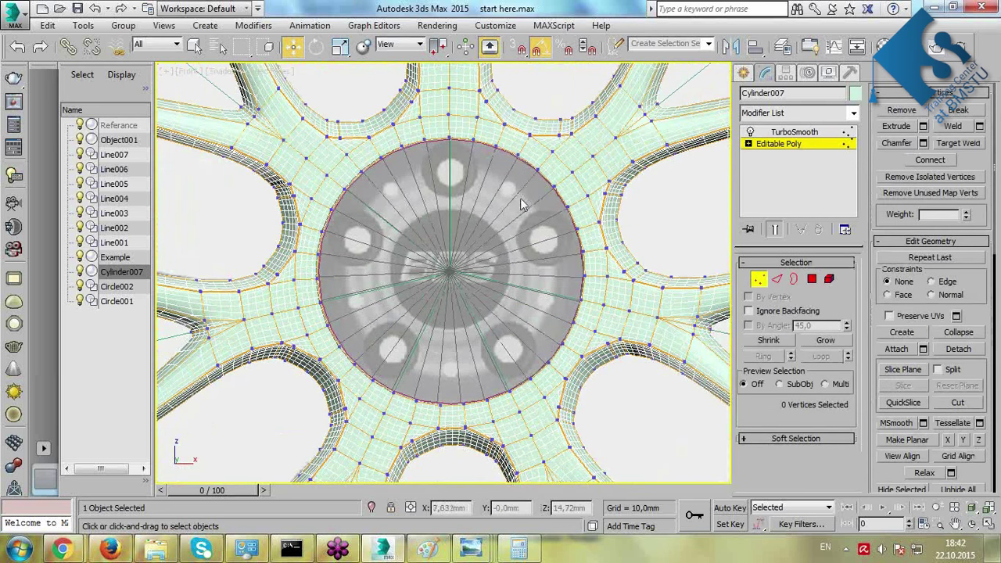
click(554, 186)
shift+click(538, 169)
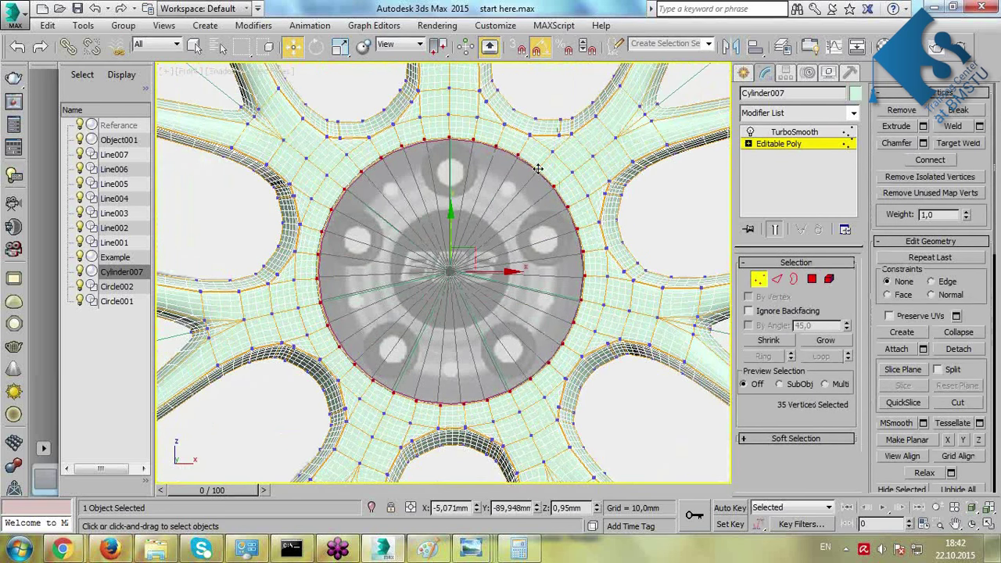
Enable soft selection for the hub opening vertices in perspective and set its falloff to 29,4 mm.
key(alt+w)
middle_click(548, 356)
key(alt+w)
alt+middle_drag(547, 369, 344, 301)
alt+middle_drag(559, 319, 548, 234)
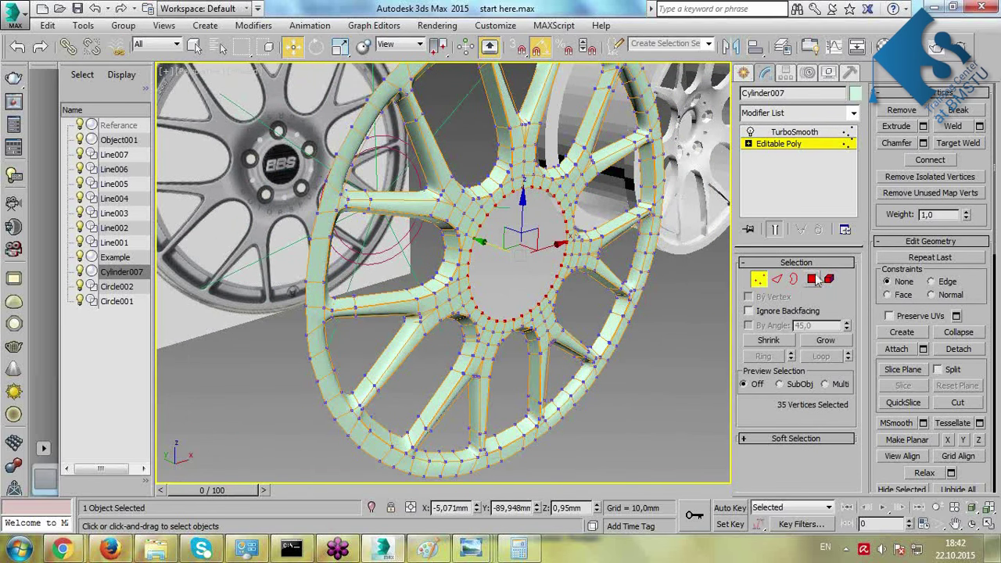
click(791, 438)
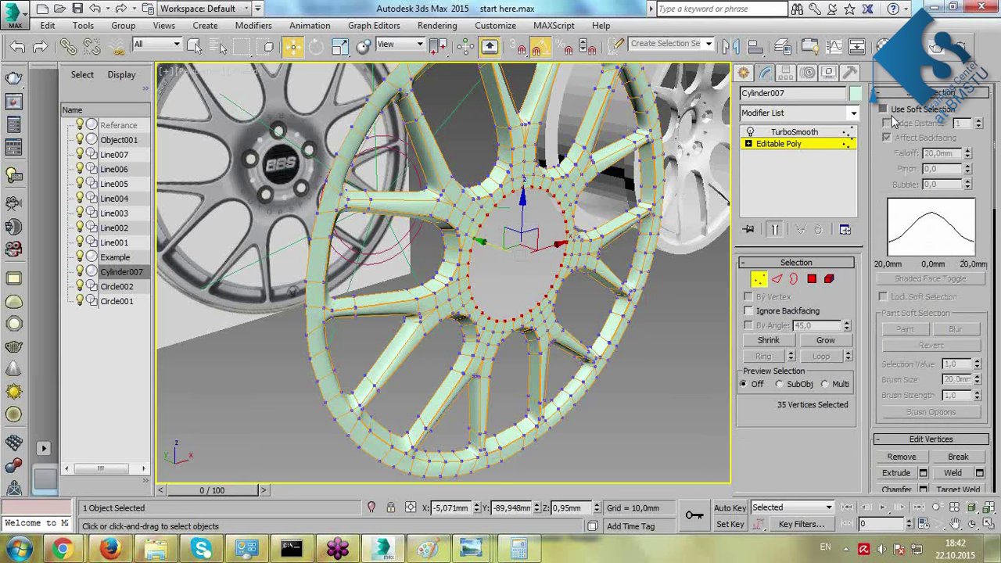
click(891, 112)
drag(970, 153, 970, 114)
alt+middle_drag(495, 281, 505, 283)
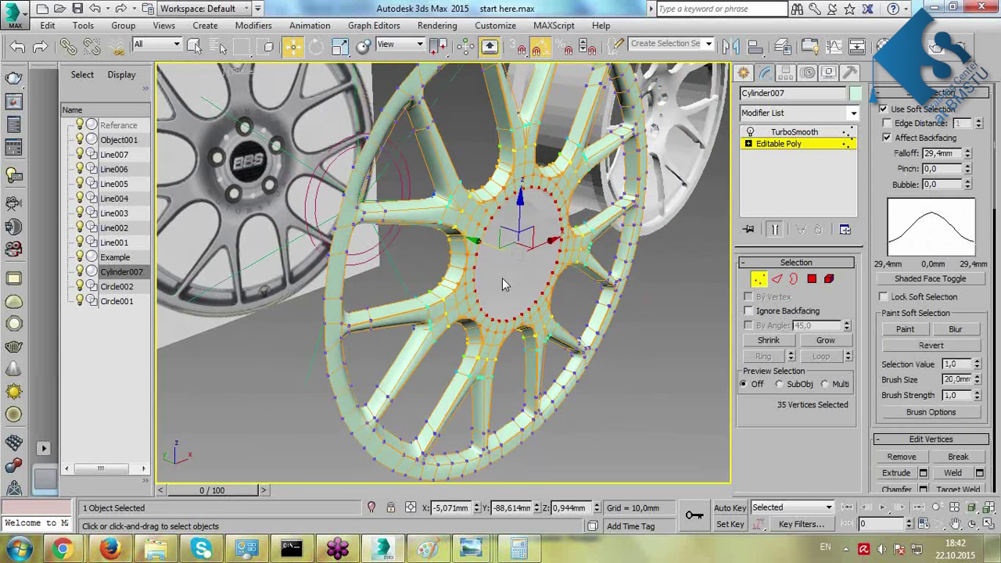
Try to move the hub opening vertices along Y with soft selection and no bubble.
drag(485, 245, 468, 199)
key(ctrl+z)
drag(480, 244, 471, 239)
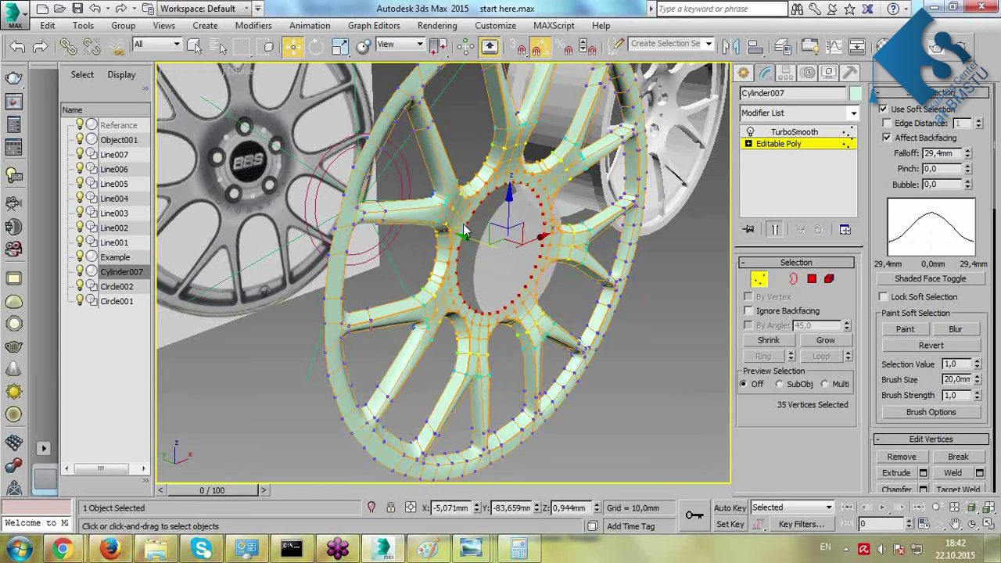
key(ctrl+z)
Set the soft selection bubble to 0,975 and push the hub opening vertices back along Y into a domed centre.
drag(967, 168, 971, 95)
drag(485, 243, 453, 232)
drag(968, 184, 964, 411)
drag(483, 240, 470, 235)
drag(969, 185, 977, 246)
right_click(968, 171)
drag(969, 187, 969, 182)
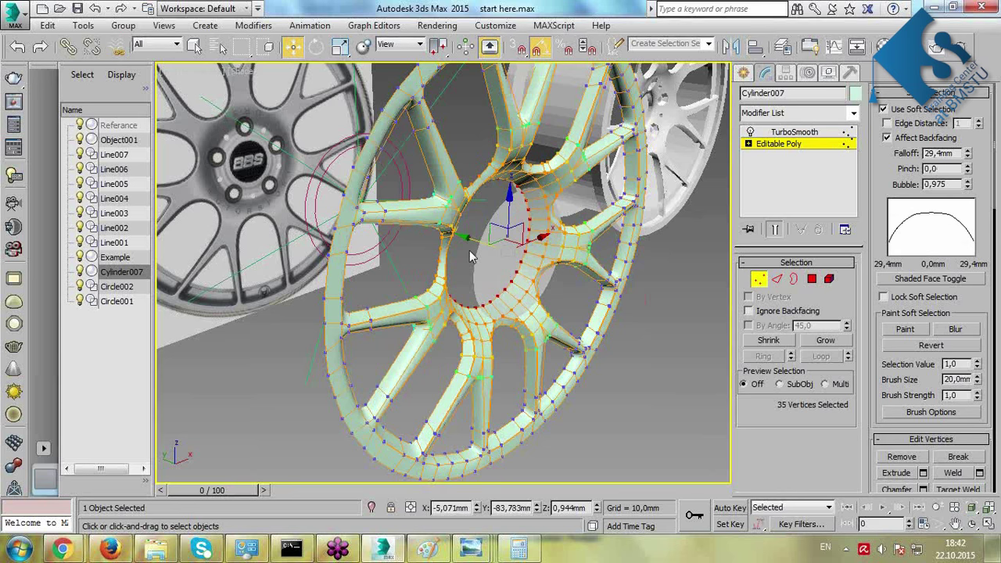
drag(473, 257, 471, 239)
click(613, 381)
Hide the smoothed end result and select the ring of edges crossing the outer rim's front face.
scroll(612, 381, down, 1)
alt+middle_drag(613, 381, 607, 360)
middle_drag(598, 170, 544, 170)
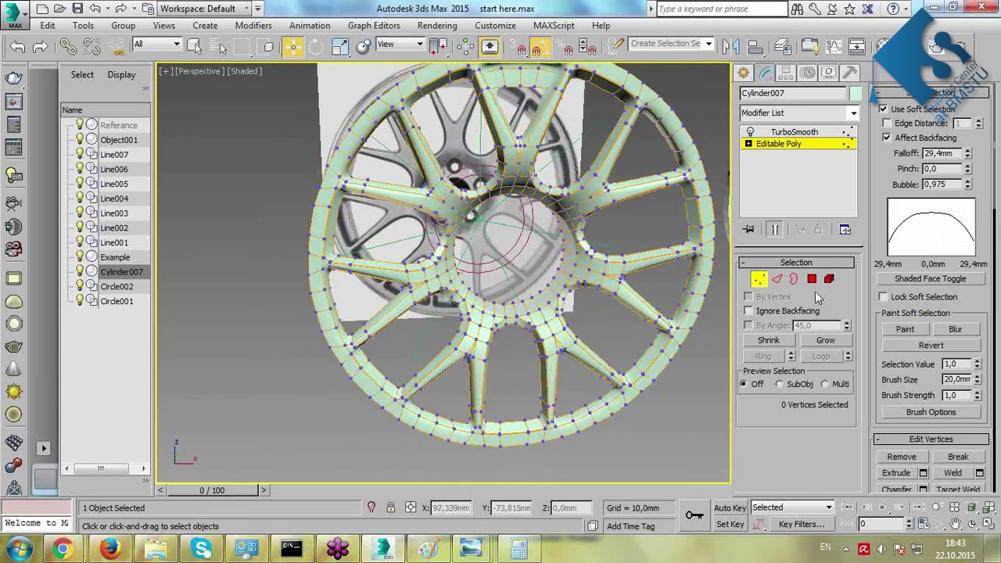
click(778, 280)
scroll(649, 138, up, 3)
middle_drag(638, 94, 574, 205)
key(alt+w)
right_click(624, 123)
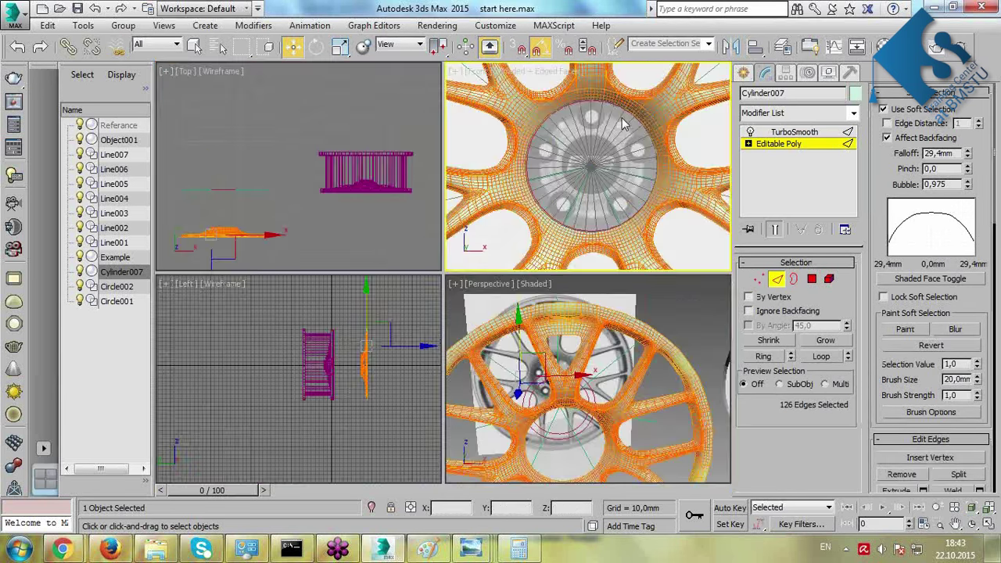
key(alt+w)
scroll(616, 182, down, 3)
click(775, 230)
middle_drag(626, 66, 620, 86)
scroll(527, 155, up, 3)
scroll(485, 131, up, 3)
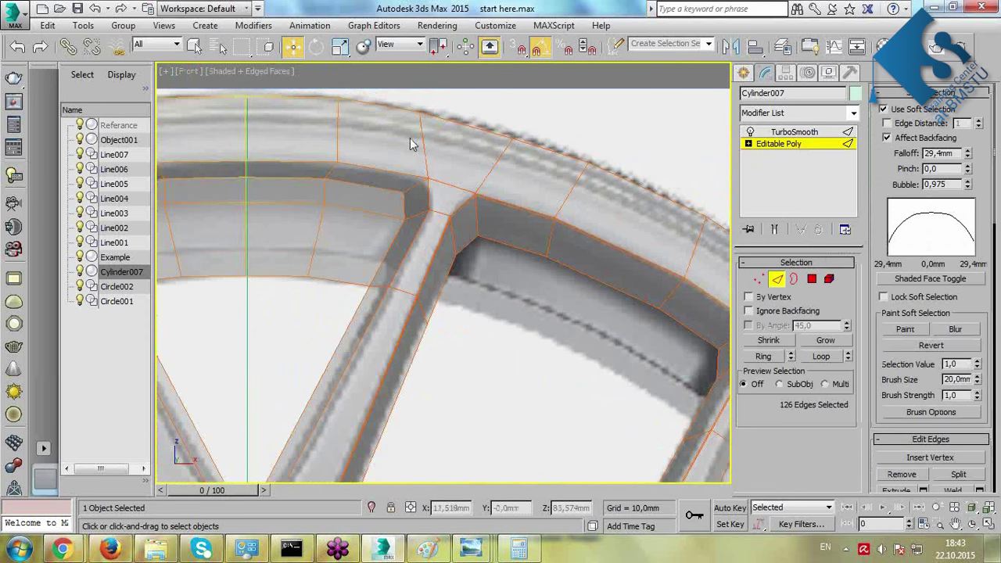
click(494, 171)
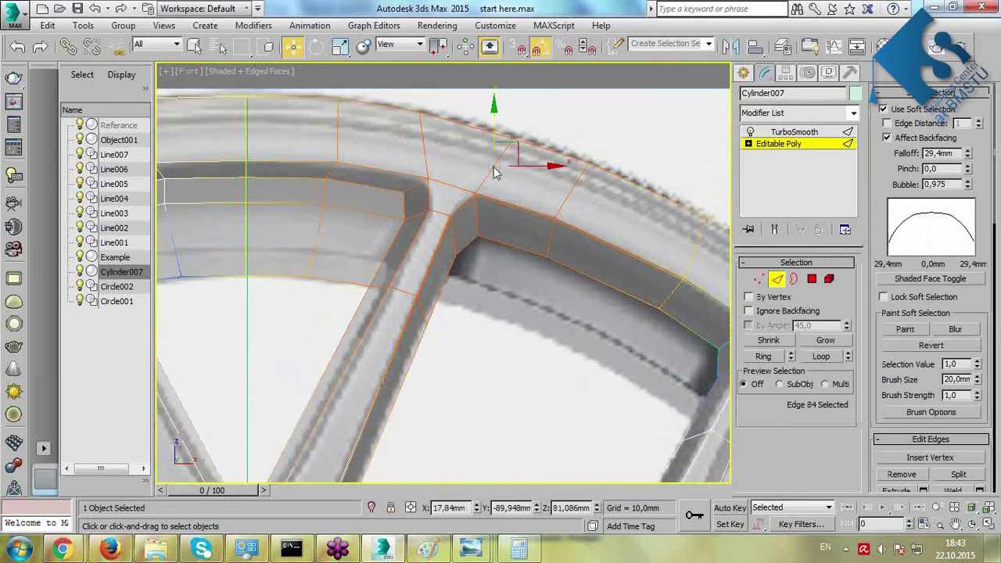
shift+click(429, 154)
Turn off soft selection and connect the rim edge ring with 1 segment, slid toward the outer edge.
click(899, 111)
scroll(570, 208, down, 1)
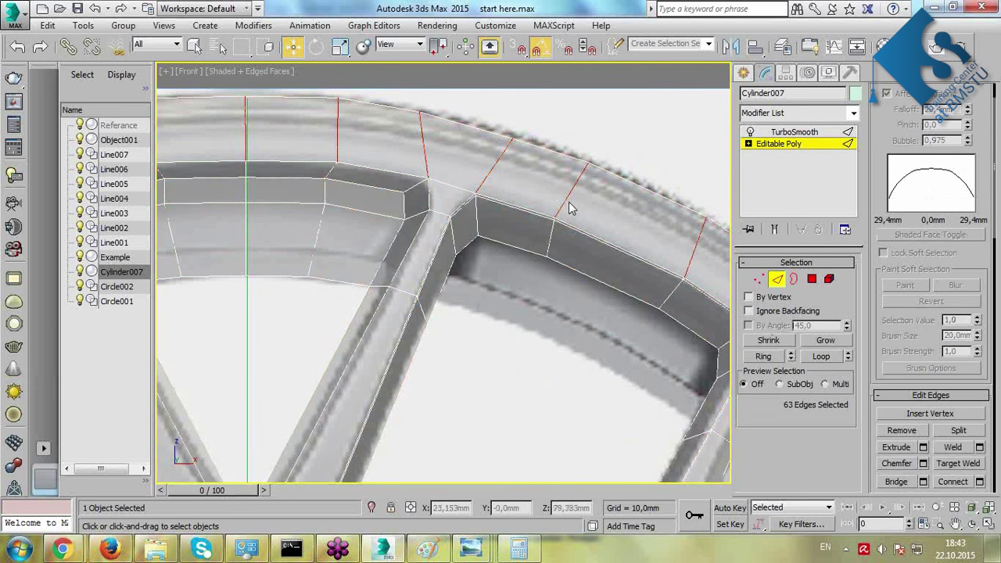
scroll(570, 208, down, 2)
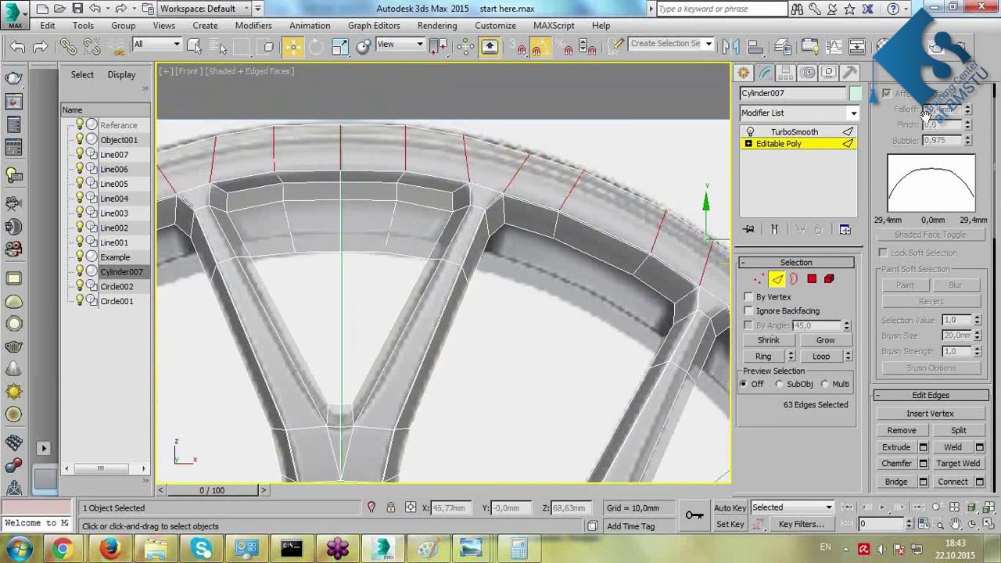
drag(926, 116, 914, 211)
click(903, 93)
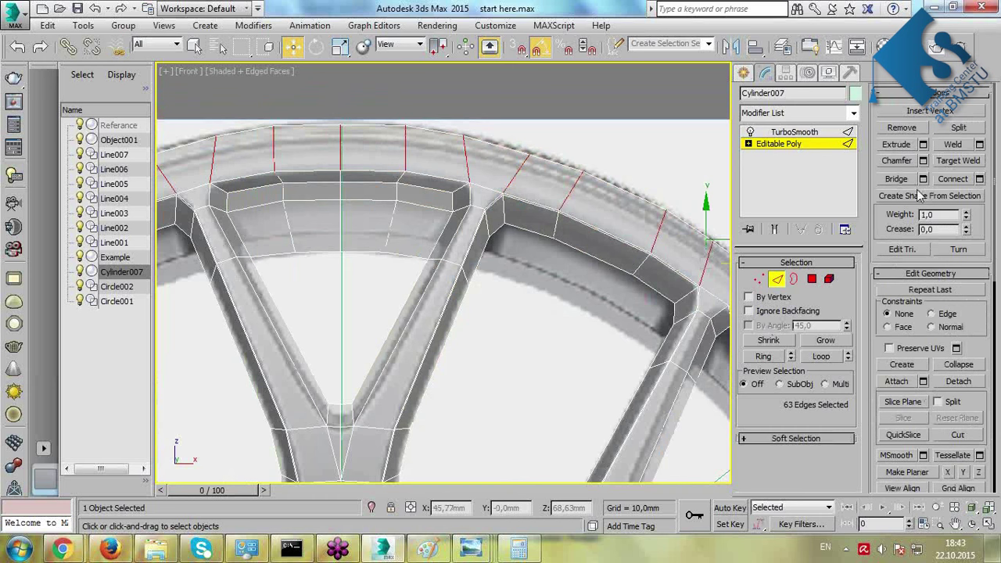
click(979, 179)
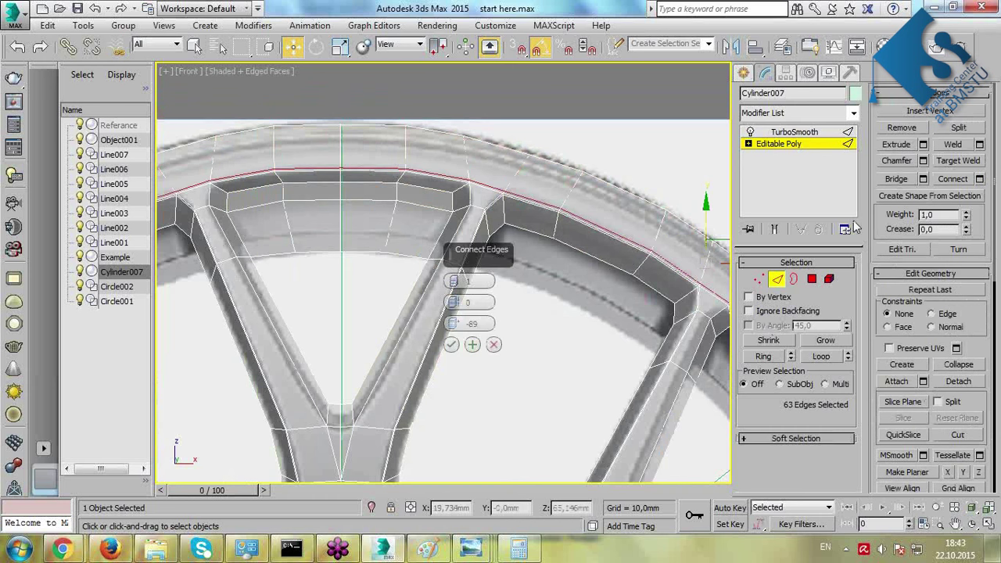
drag(467, 321, 464, 250)
click(451, 344)
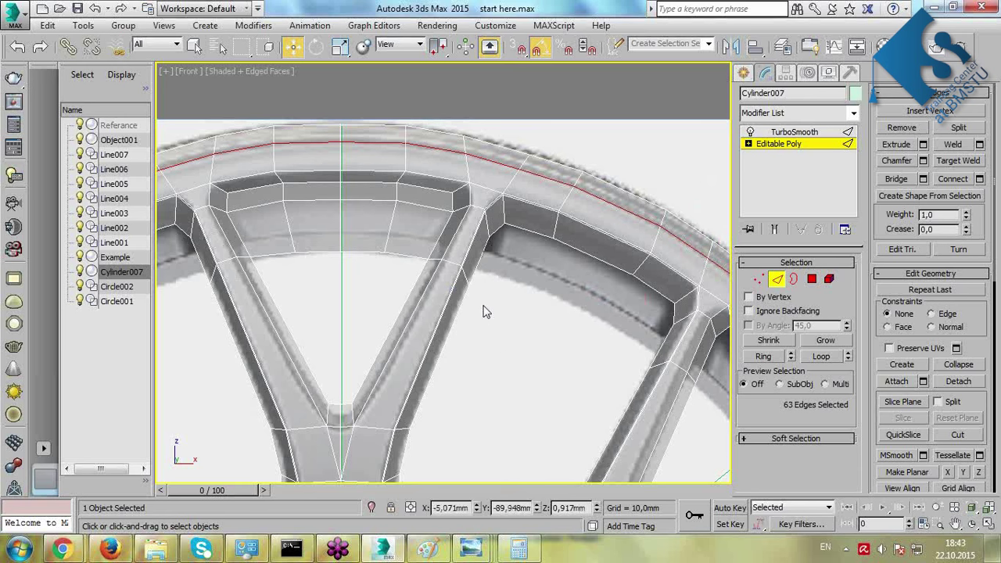
Select the full loop of narrow polygons along the outer edge of the rim's front face.
click(812, 280)
click(610, 197)
shift+click(615, 202)
key(alt+w)
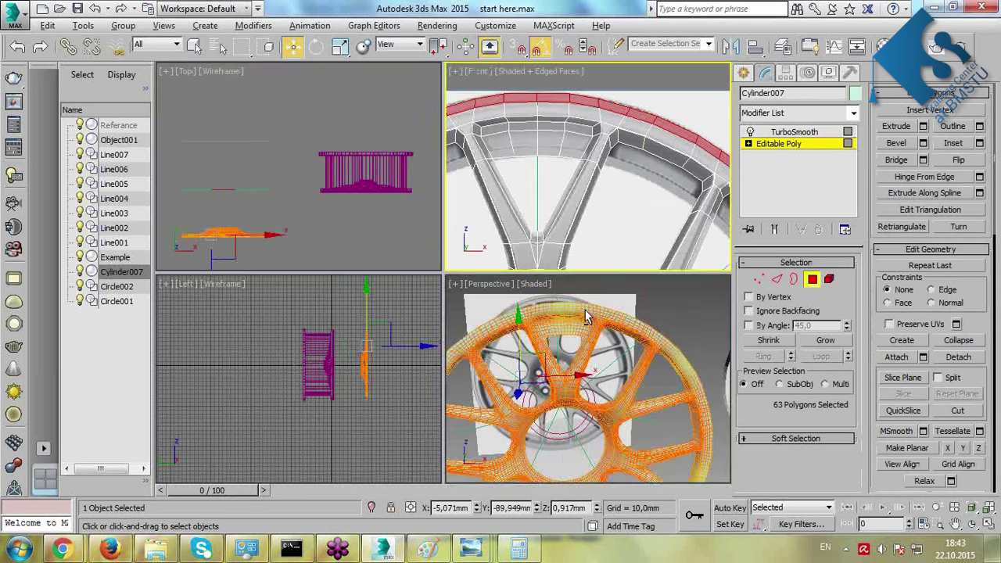
middle_click(586, 316)
key(alt+w)
alt+middle_drag(645, 384, 525, 227)
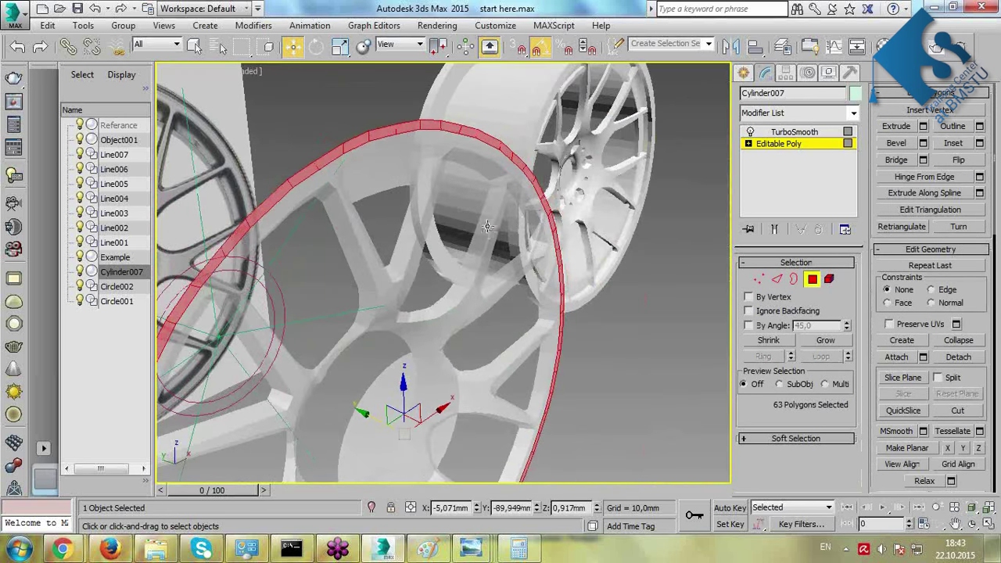
Show edged faces and extrude the selected outer rim polygons slightly outward to form a raised lip.
key(F4)
middle_drag(450, 173, 457, 151)
key(shift+e)
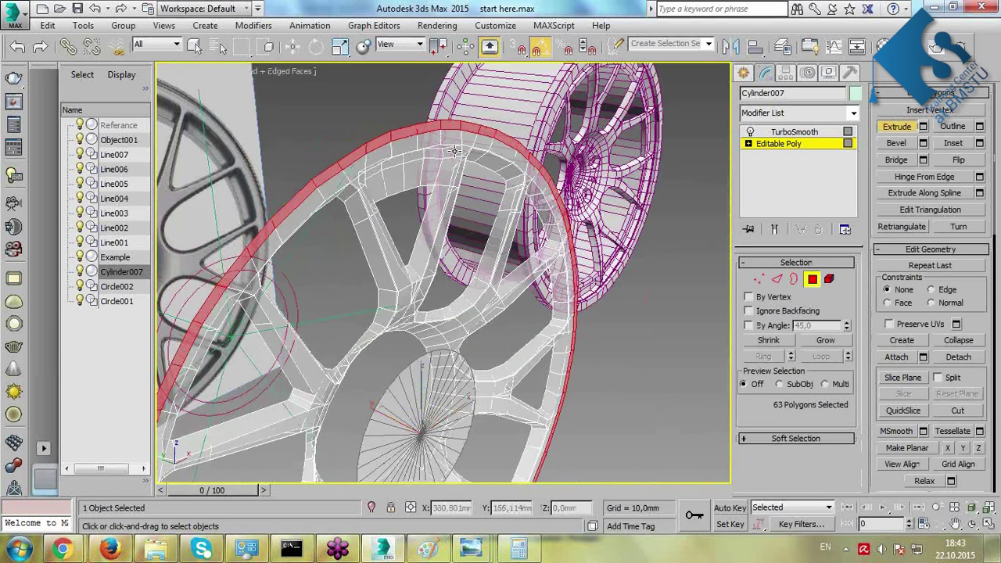
drag(473, 123, 476, 117)
right_click(476, 117)
click(376, 97)
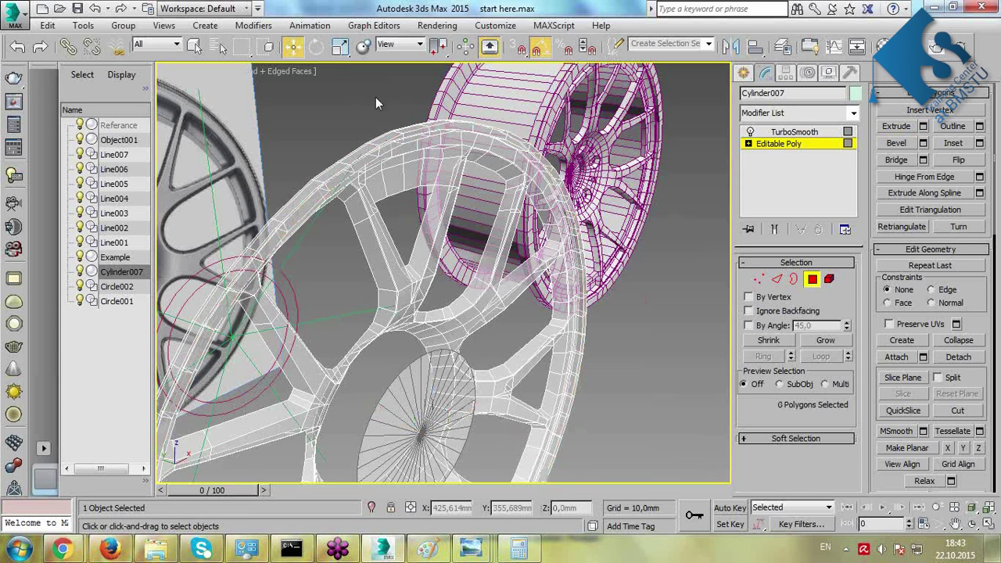
Turn off see-through display, return to the TurboSmooth level and view the smoothed wheel shaded without edges.
key(alt+x)
scroll(375, 97, down, 3)
middle_drag(376, 97, 407, 57)
alt+middle_drag(568, 333, 429, 321)
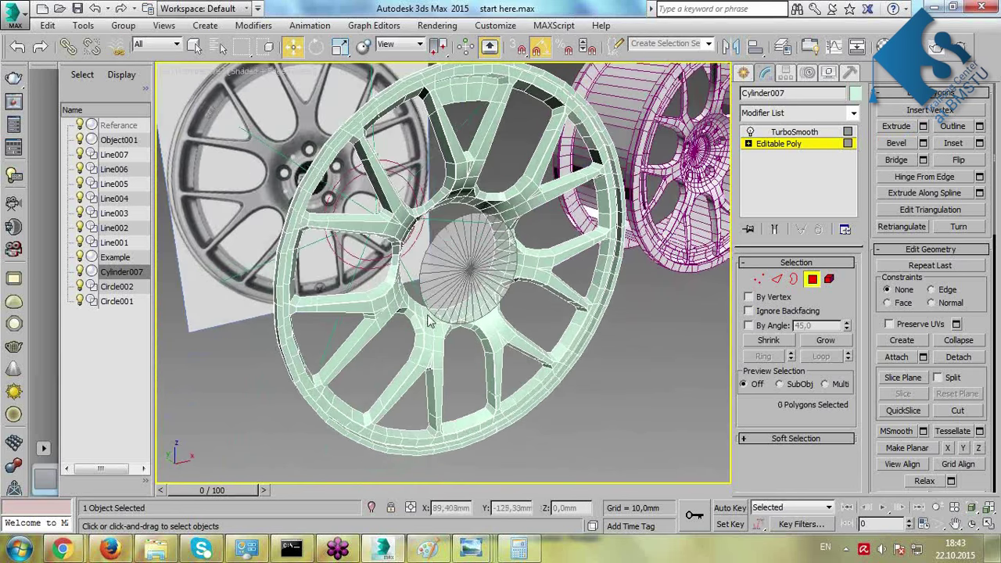
click(794, 144)
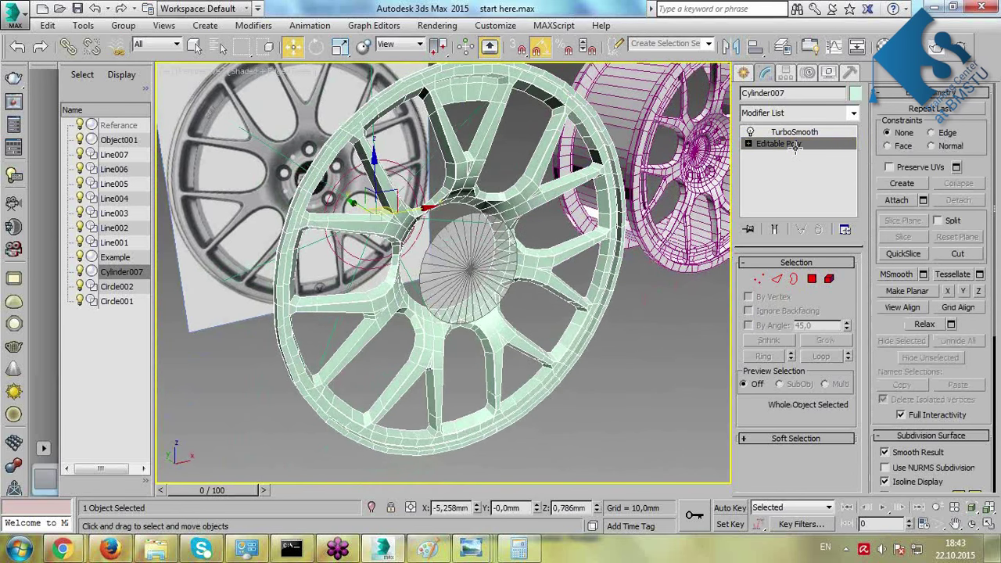
alt+middle_drag(512, 261, 516, 249)
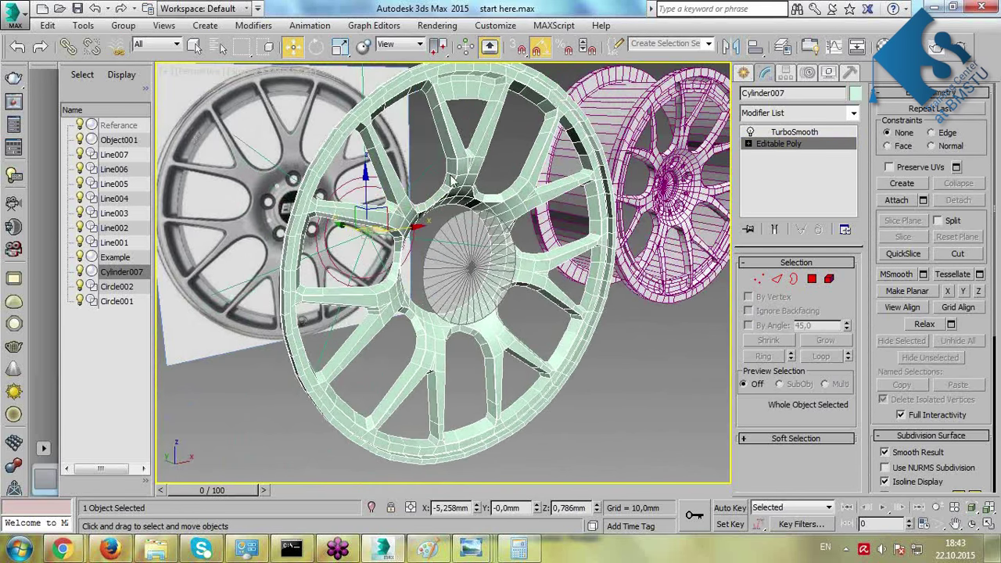
click(795, 132)
click(599, 409)
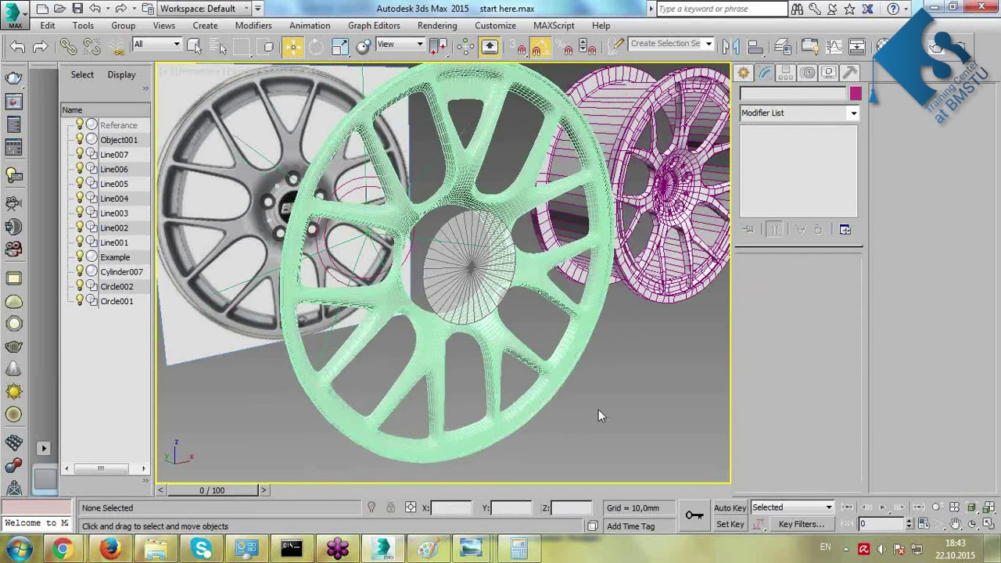
alt+middle_drag(598, 409, 548, 342)
key(F4)
click(548, 341)
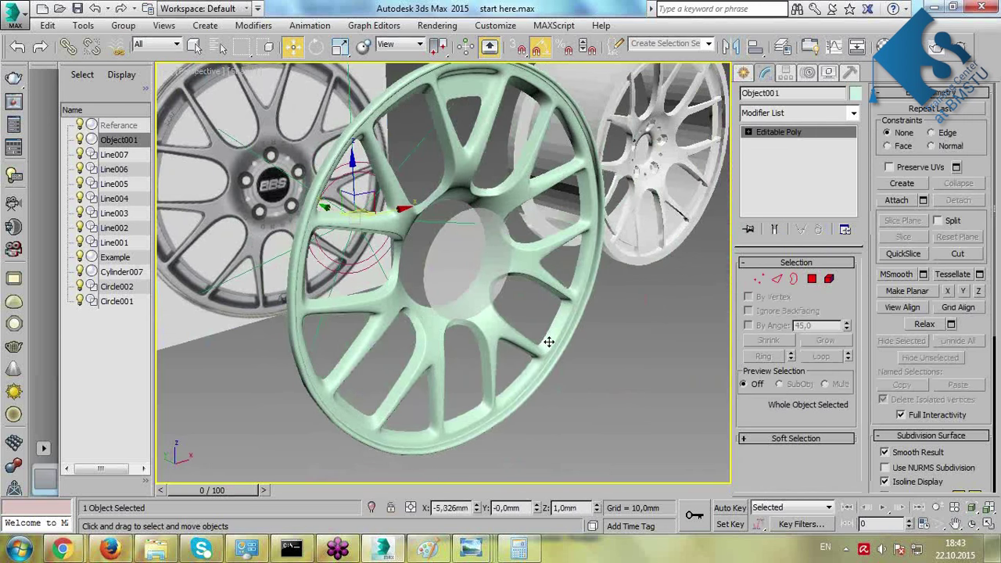
Show edged faces again and turn off the wheel's TurboSmooth modifier.
key(F4)
alt+middle_drag(461, 264, 454, 271)
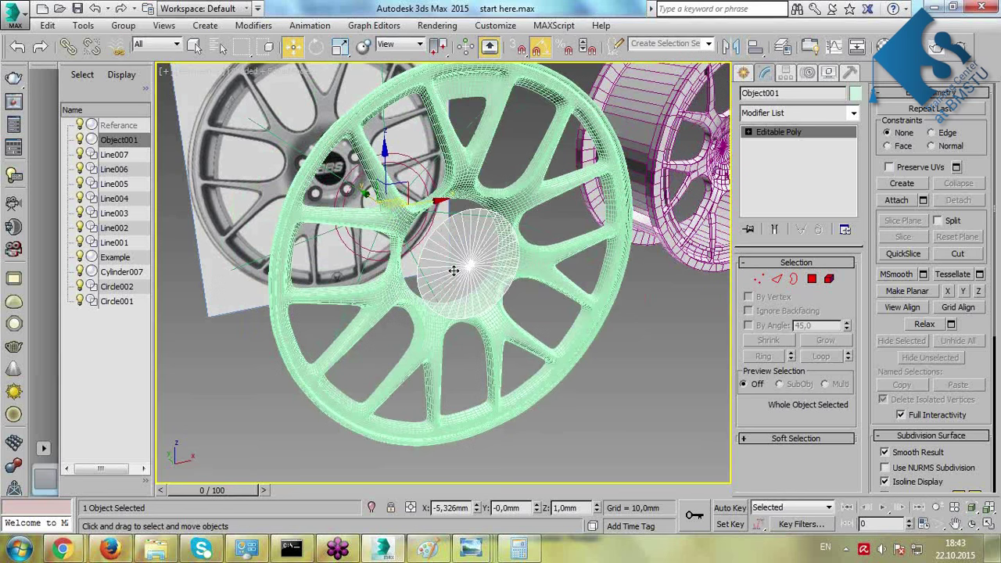
alt+middle_drag(583, 239, 521, 223)
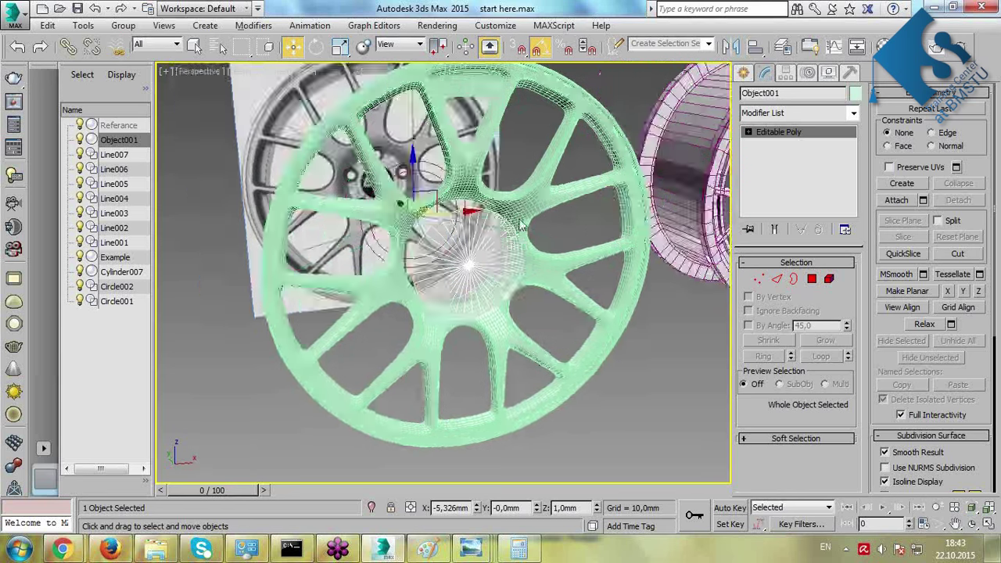
click(519, 222)
click(752, 133)
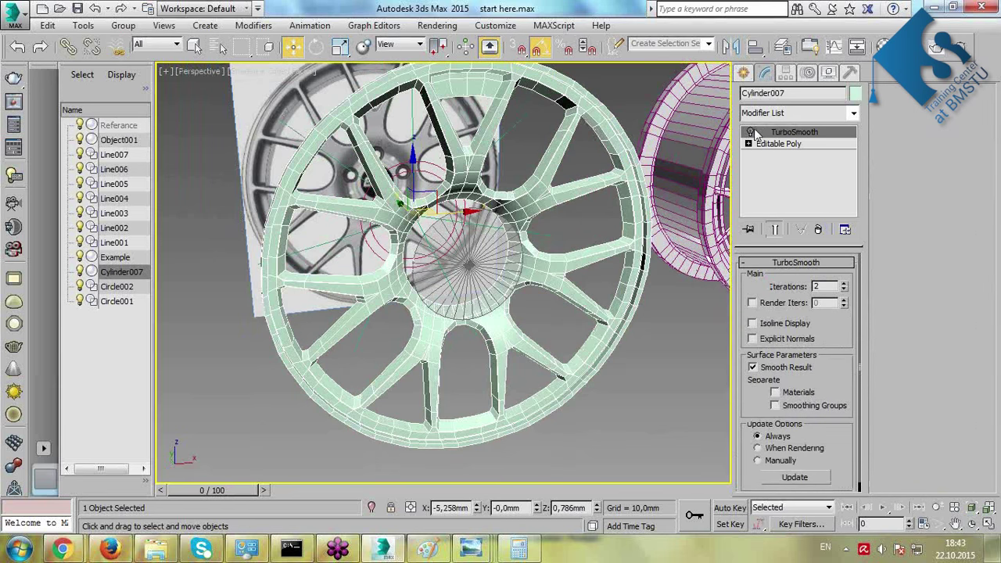
click(657, 352)
Select the flat centre disc and move it along Y to about 32 mm in the top view, behind the hub.
click(461, 261)
alt+middle_drag(461, 261, 496, 259)
scroll(452, 226, up, 3)
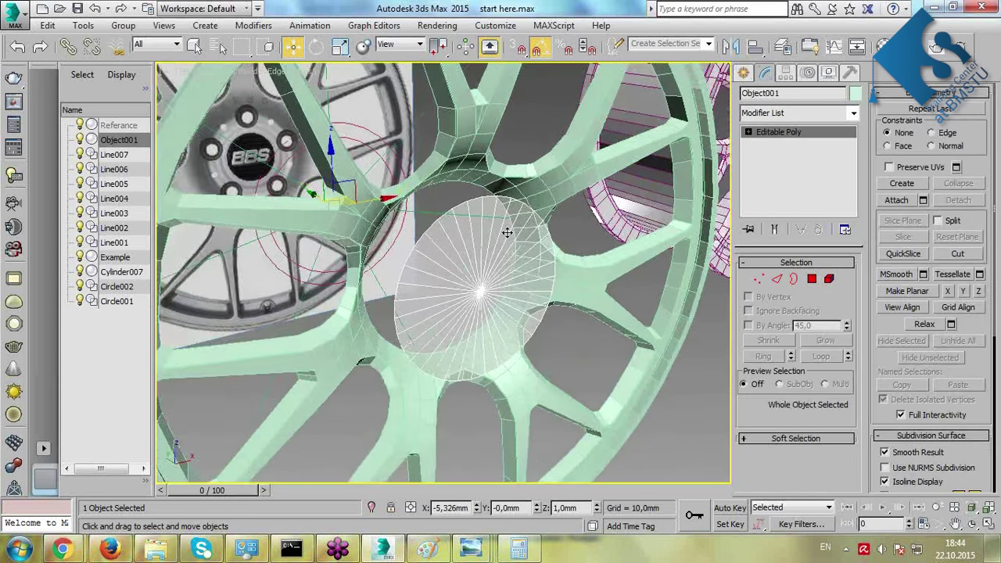
scroll(508, 223, up, 3)
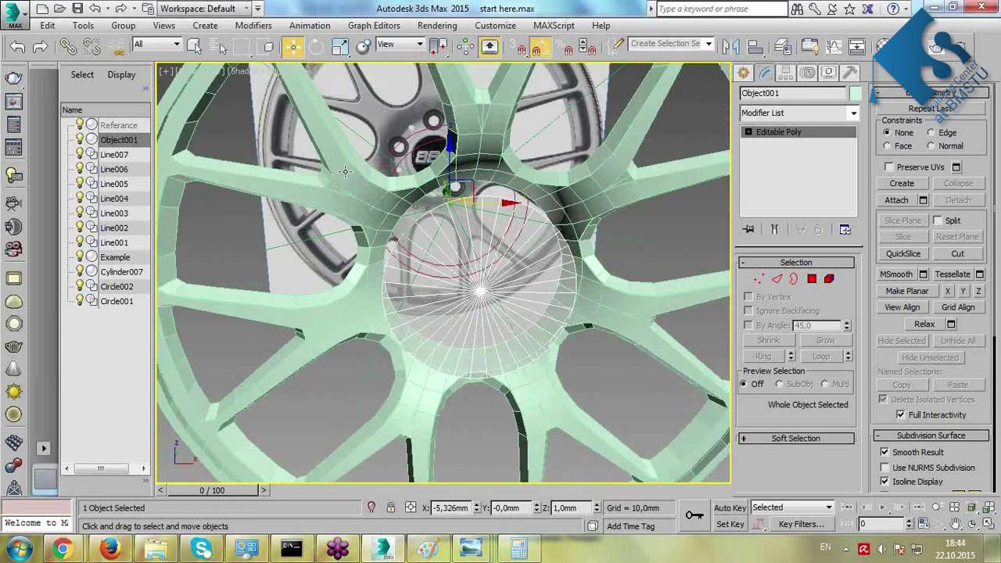
alt+middle_drag(592, 370, 476, 255)
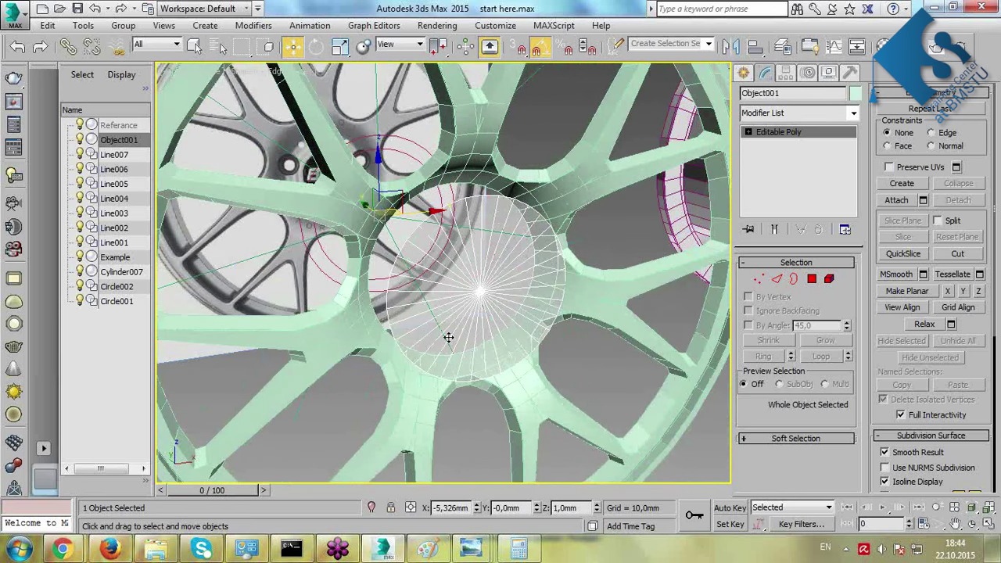
mouse_move(429, 179)
alt+middle_down()
mouse_move(401, 186)
mouse_move(417, 185)
alt+middle_up()
key(alt+w)
middle_click(407, 349)
scroll(588, 167, down, 3)
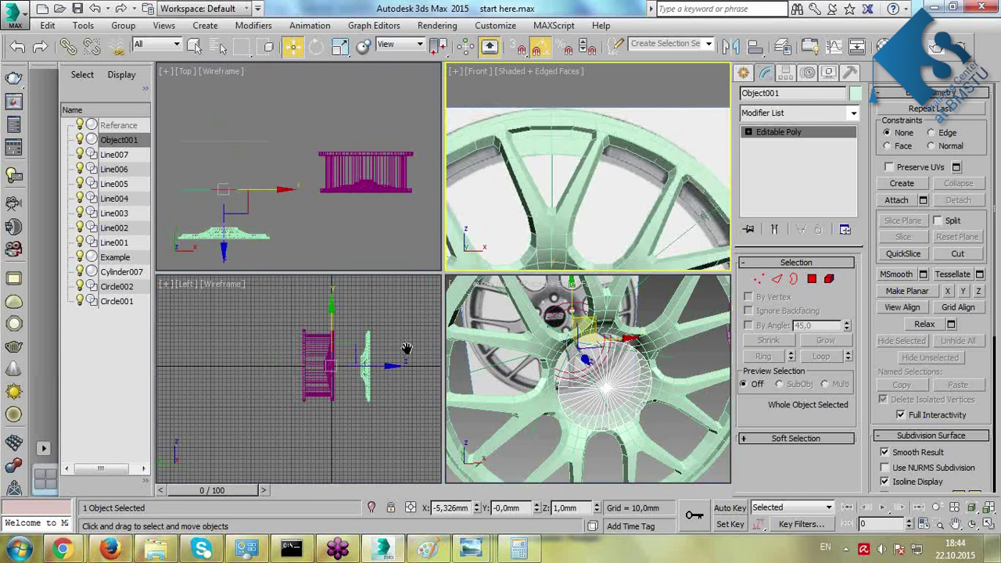
middle_click(340, 248)
key(alt+w)
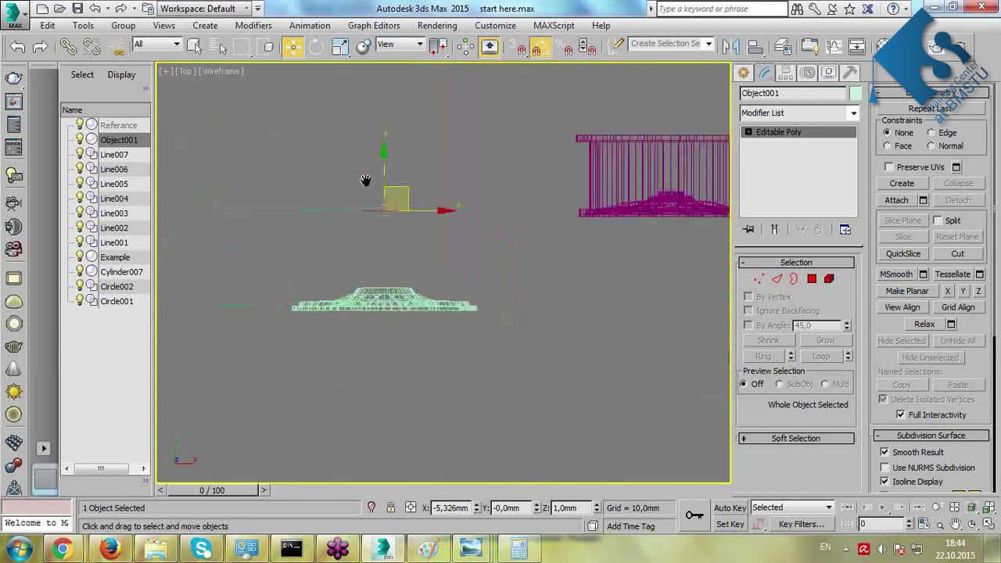
drag(408, 161, 408, 113)
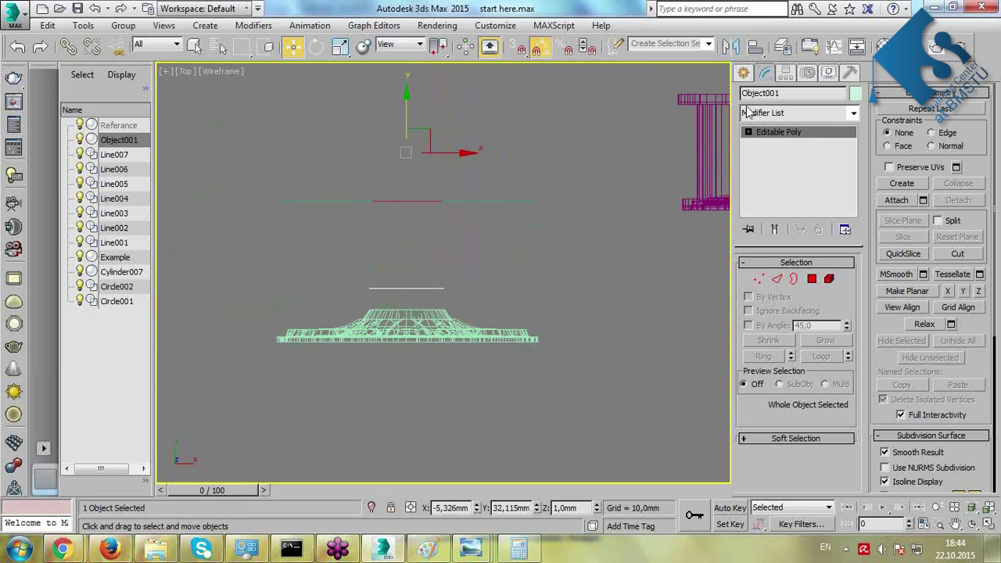
Center the disc's pivot on the object and finish adjusting the pivot.
click(785, 73)
click(796, 165)
click(791, 246)
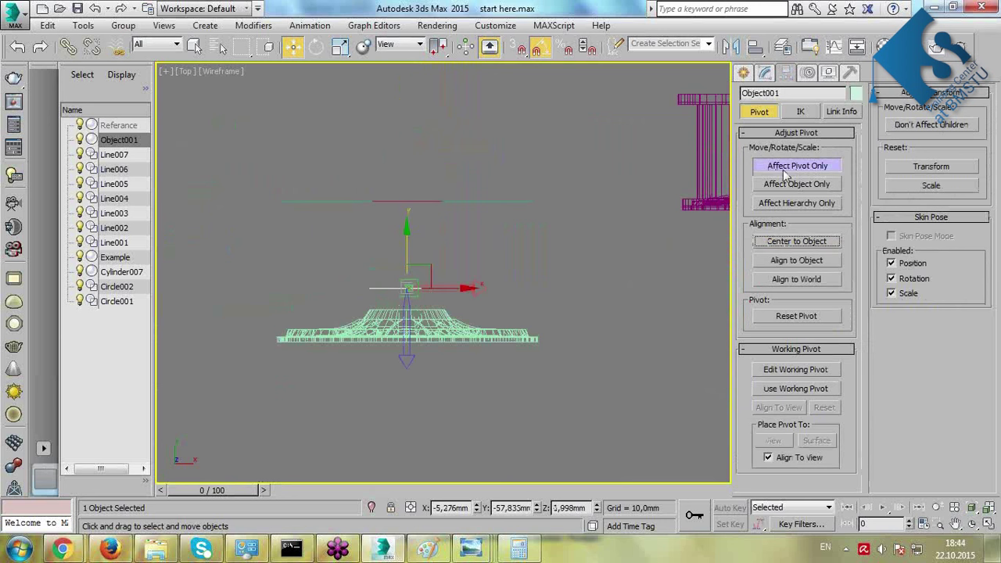
click(786, 173)
Move the disc along Y to about -72 mm in the top view, onto the hub's narrow end, and return to the front view.
scroll(436, 195, up, 4)
drag(436, 196, 466, 232)
key(alt+w)
right_click(603, 418)
key(alt+w)
mouse_move(464, 290)
alt+middle_down()
mouse_move(514, 284)
mouse_move(457, 280)
mouse_move(471, 286)
mouse_move(458, 293)
mouse_move(463, 303)
mouse_move(453, 297)
alt+middle_up()
key(alt+w)
right_click(599, 258)
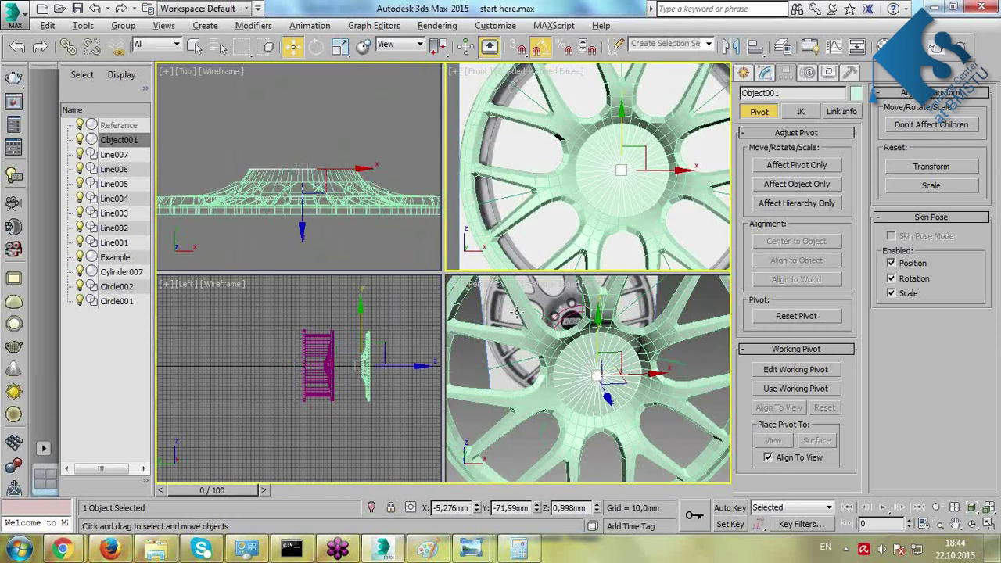
key(alt+w)
Make the disc see-through and scale it uniformly to about 44% to match the inner cap circle in the reference.
scroll(572, 360, up, 2)
click(765, 72)
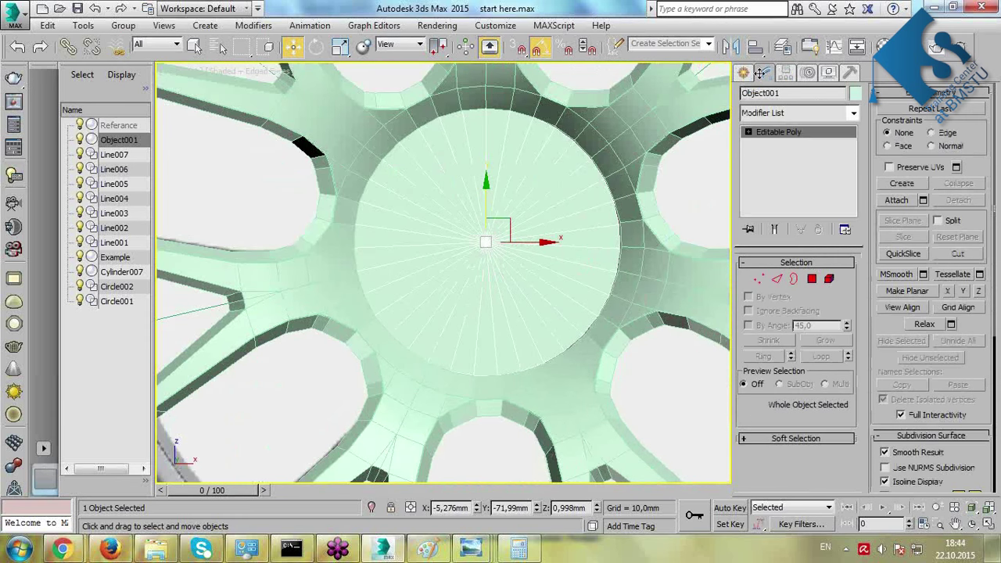
scroll(488, 219, up, 4)
scroll(543, 294, down, 2)
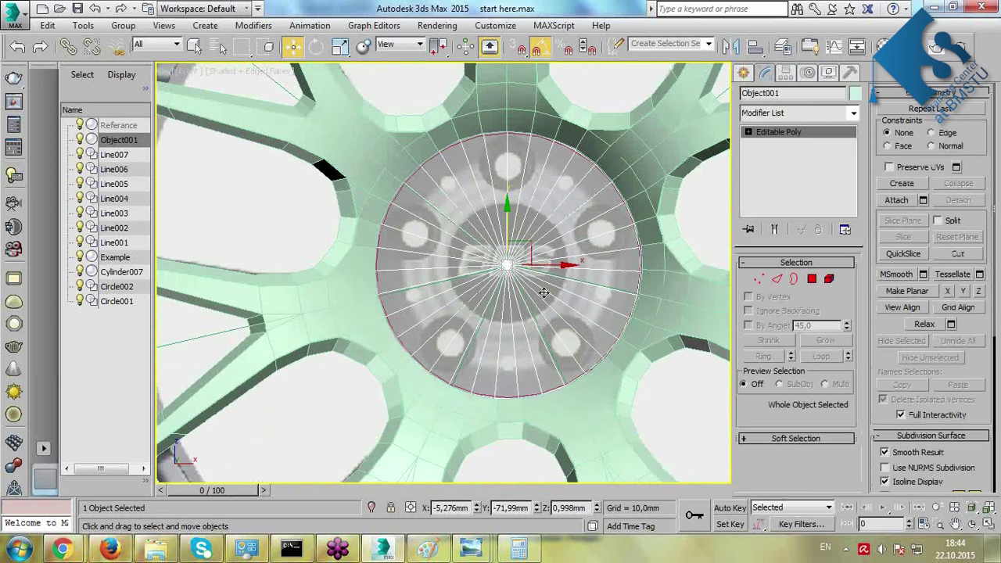
key(r)
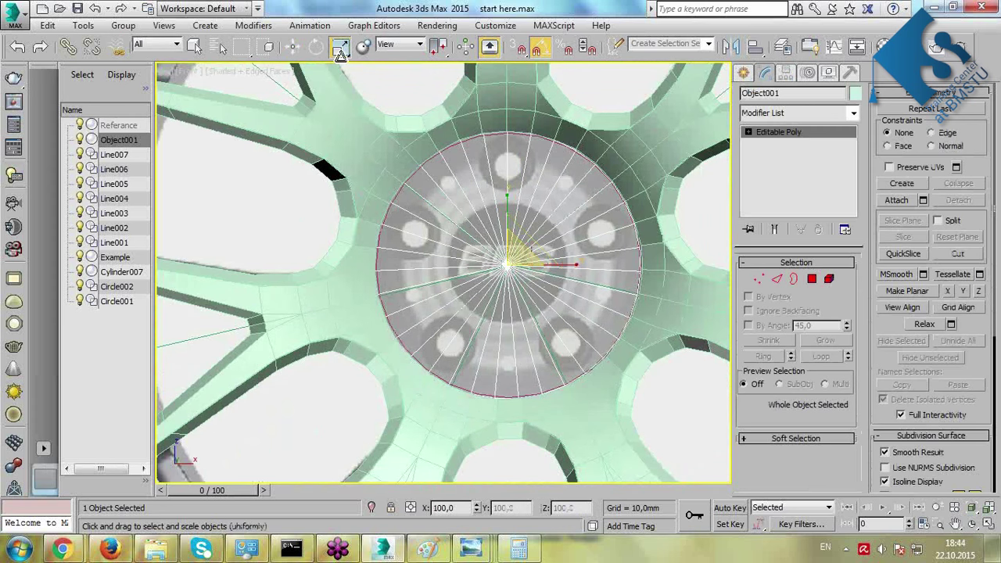
drag(521, 255, 528, 359)
Extrude the disc's outer border edges outward by scaling them to about 221%, out to the rim of the hub opening.
click(778, 279)
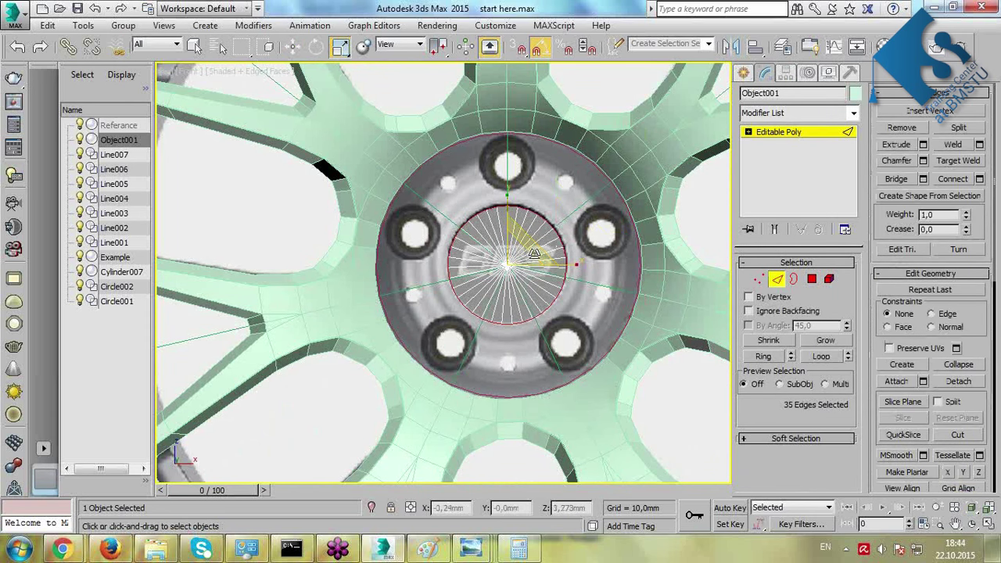
drag(534, 250, 555, 244)
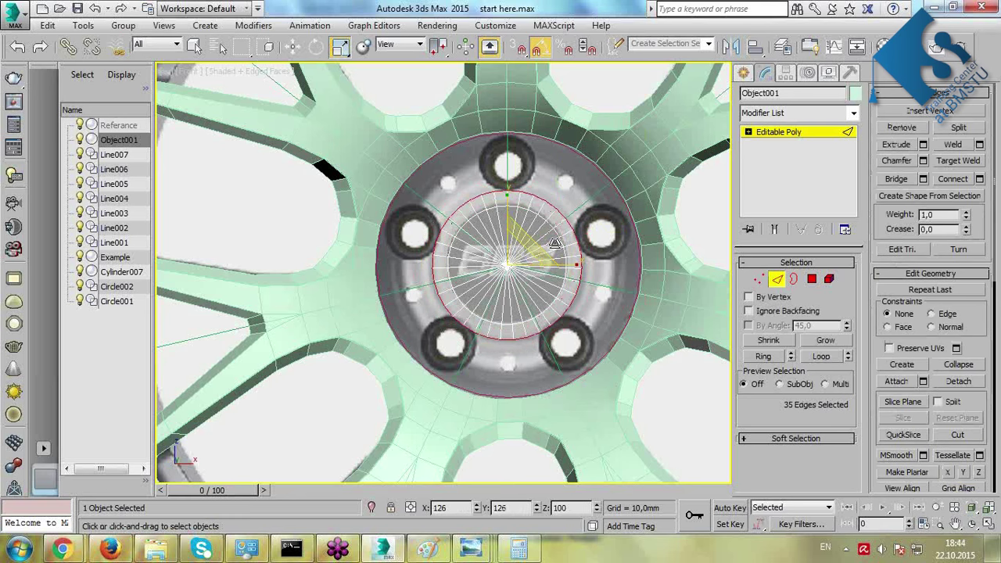
drag(555, 244, 592, 175)
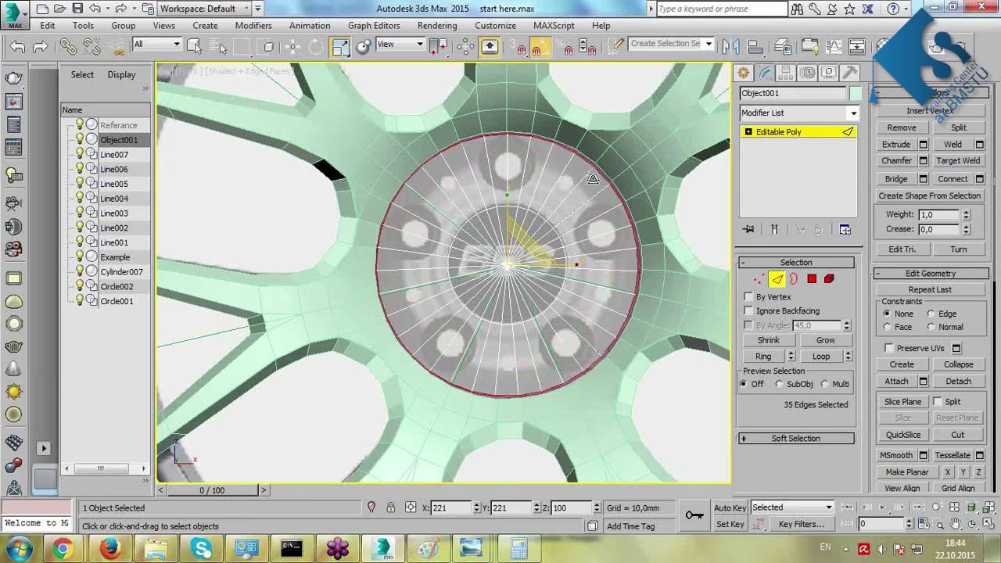
drag(593, 176, 595, 177)
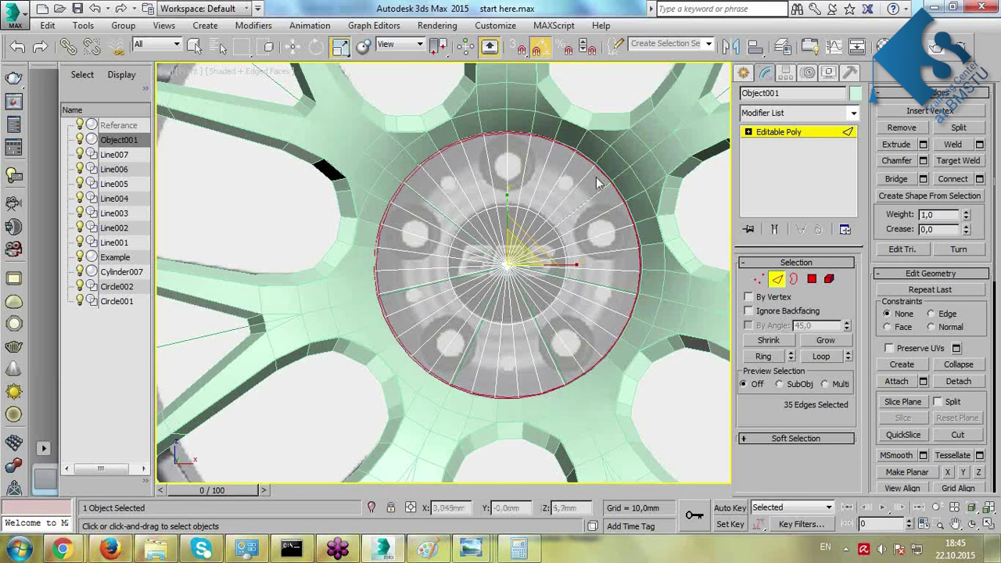
click(578, 103)
Examine how the disc's radial segments line up with the reference bolt holes and spokes, and leave edge editing.
scroll(565, 125, up, 2)
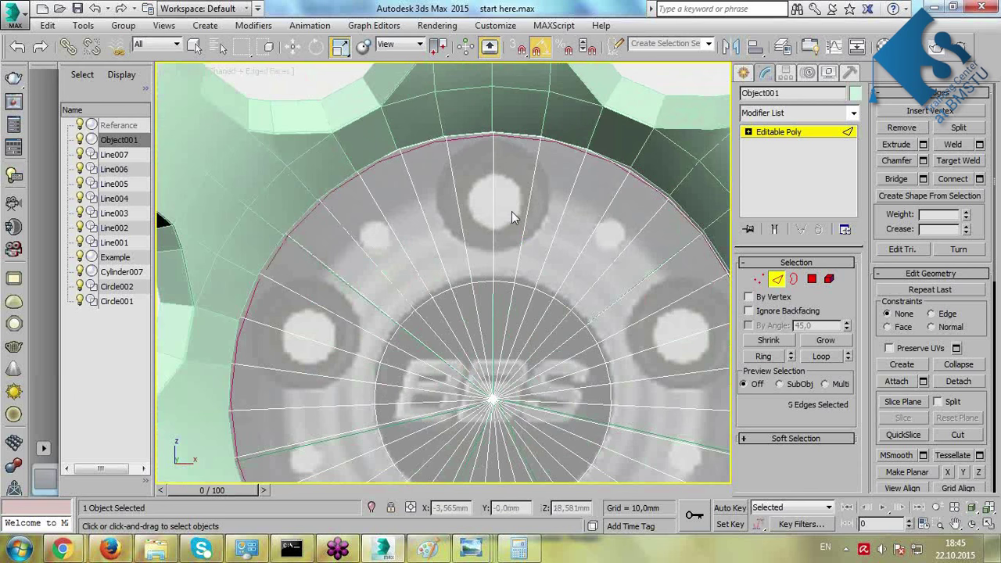
scroll(512, 211, down, 4)
scroll(510, 235, up, 3)
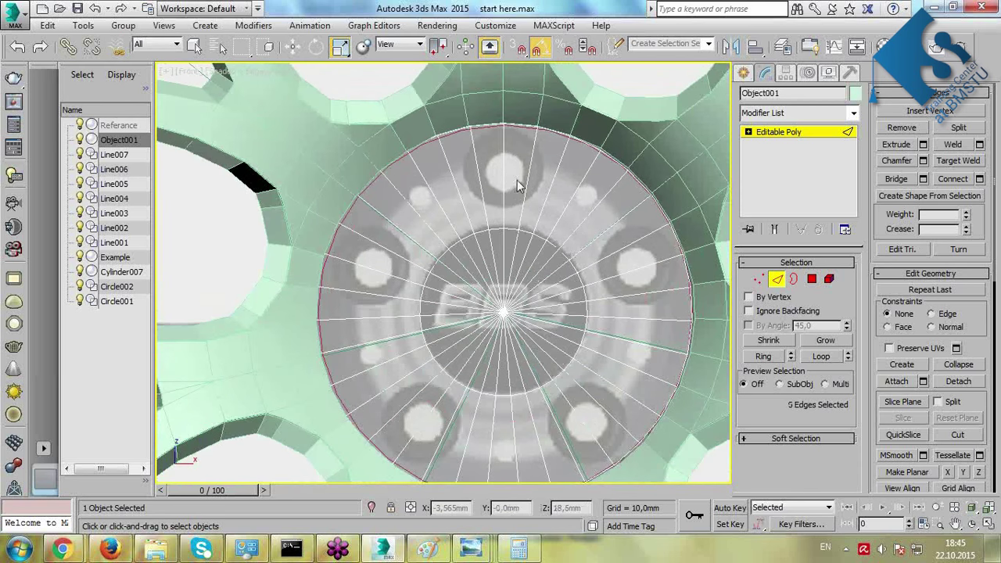
scroll(520, 202, down, 2)
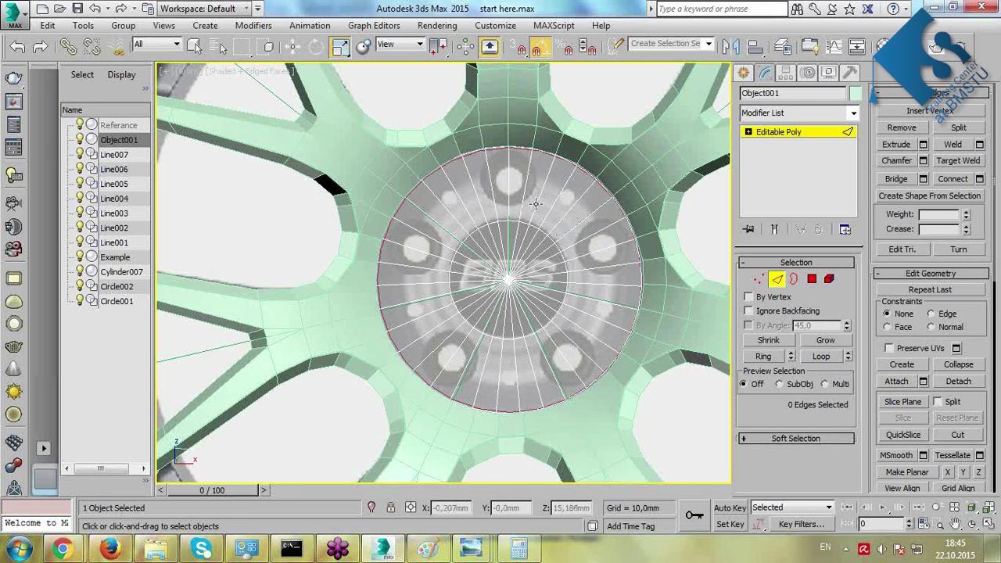
scroll(525, 204, up, 2)
middle_drag(537, 206, 551, 156)
scroll(530, 182, down, 2)
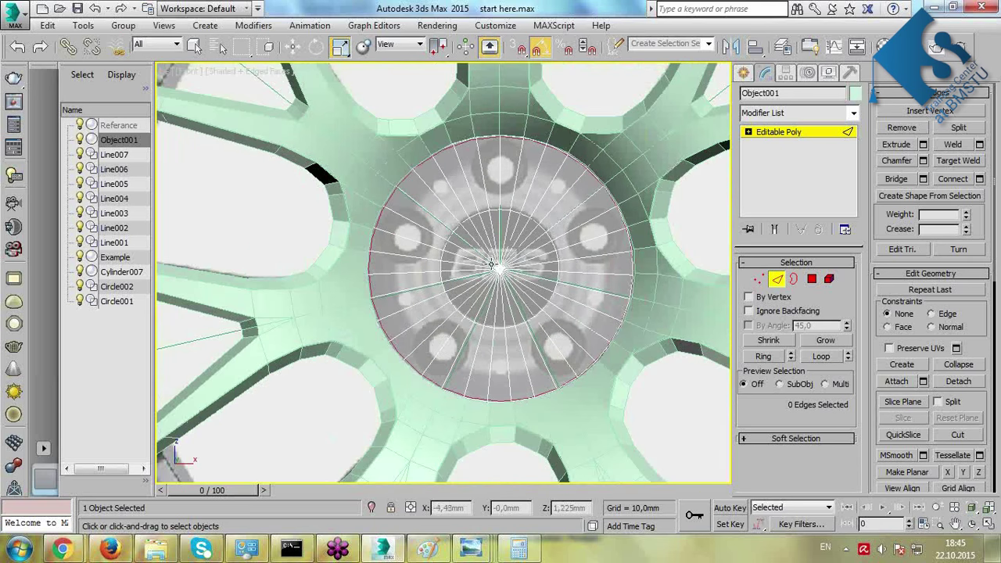
click(789, 133)
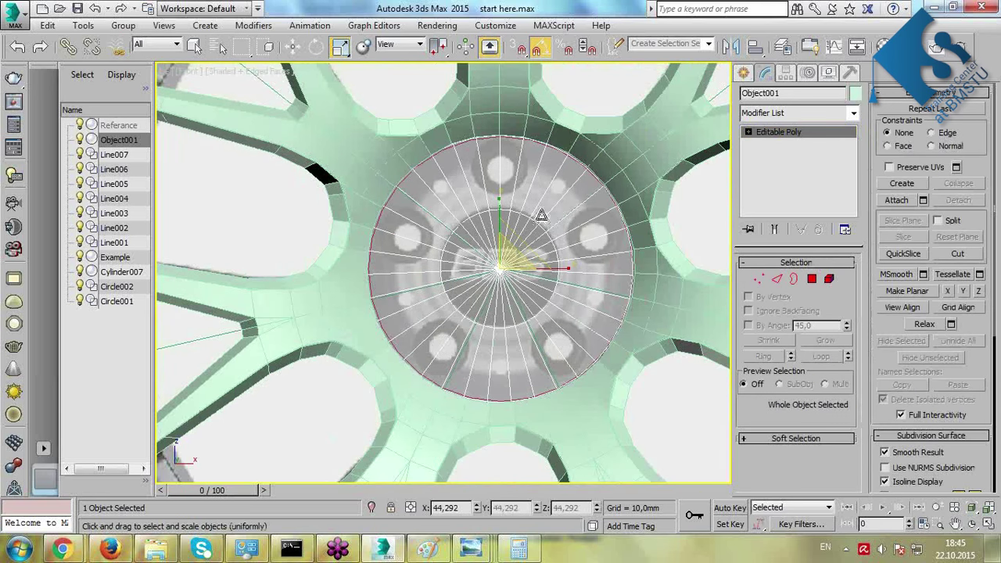
scroll(512, 290, down, 2)
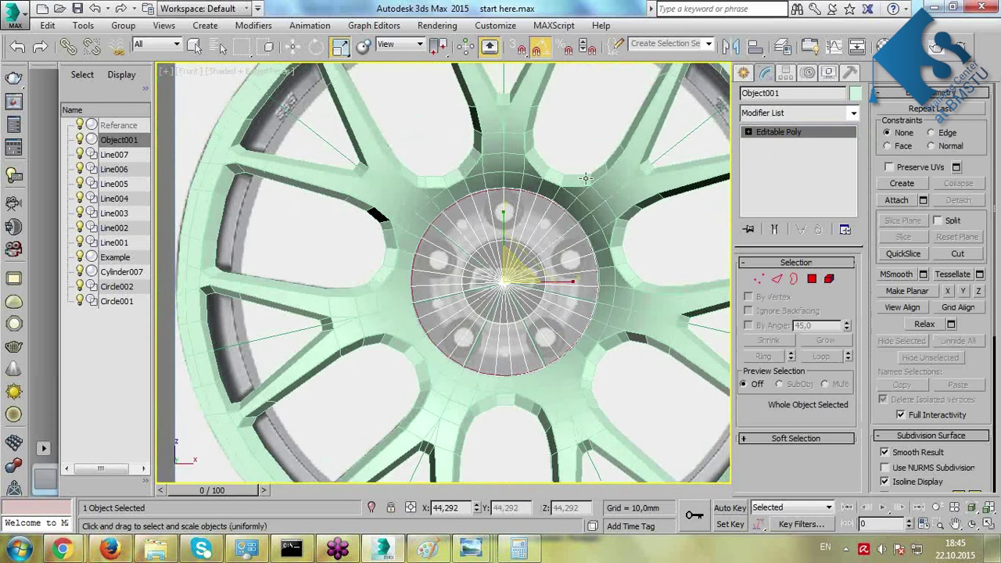
middle_drag(508, 298, 435, 356)
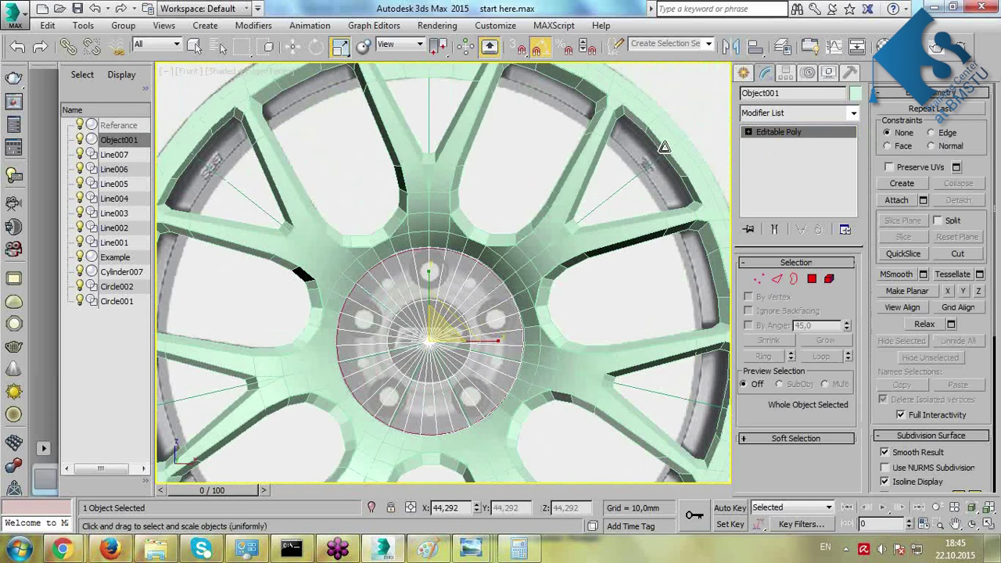
middle_drag(484, 97, 463, 163)
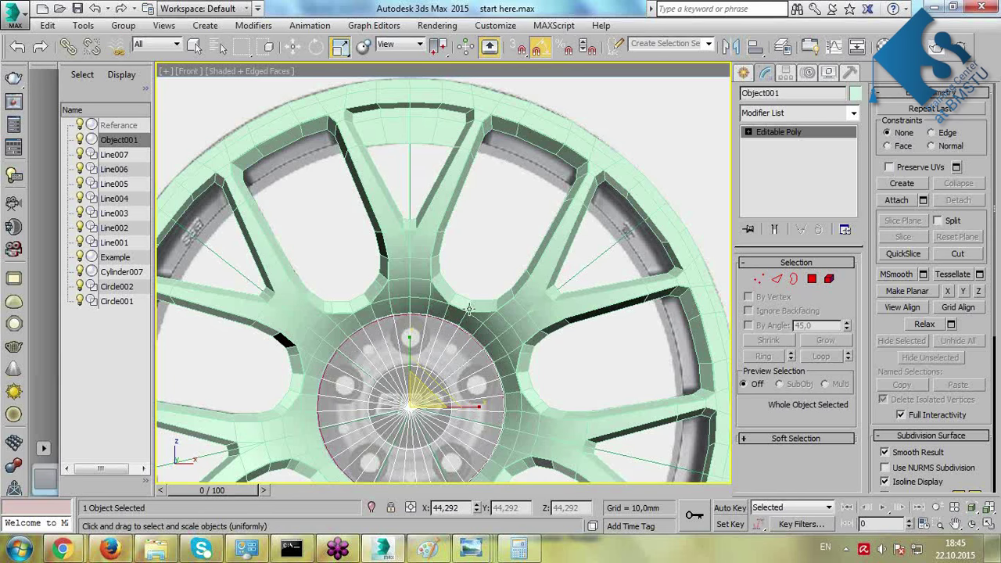
scroll(435, 224, up, 6)
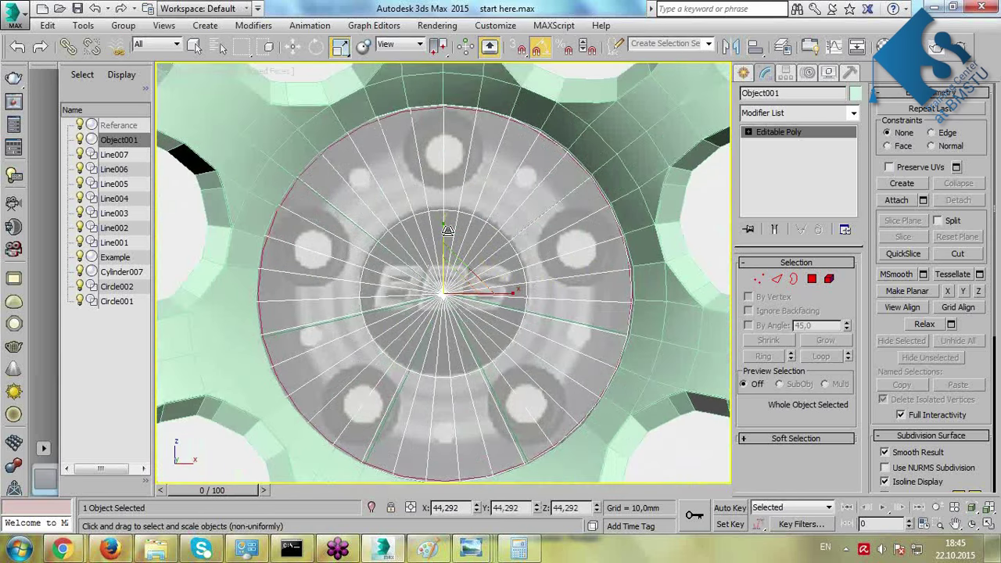
scroll(458, 154, down, 5)
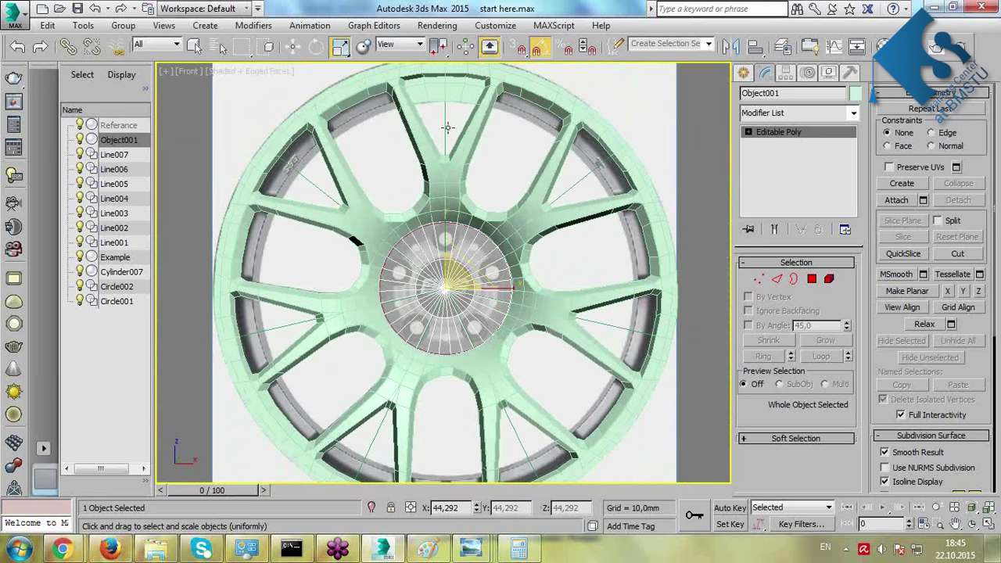
Select the vertical spoke guide line Line001 and change its object color to dark red.
click(444, 124)
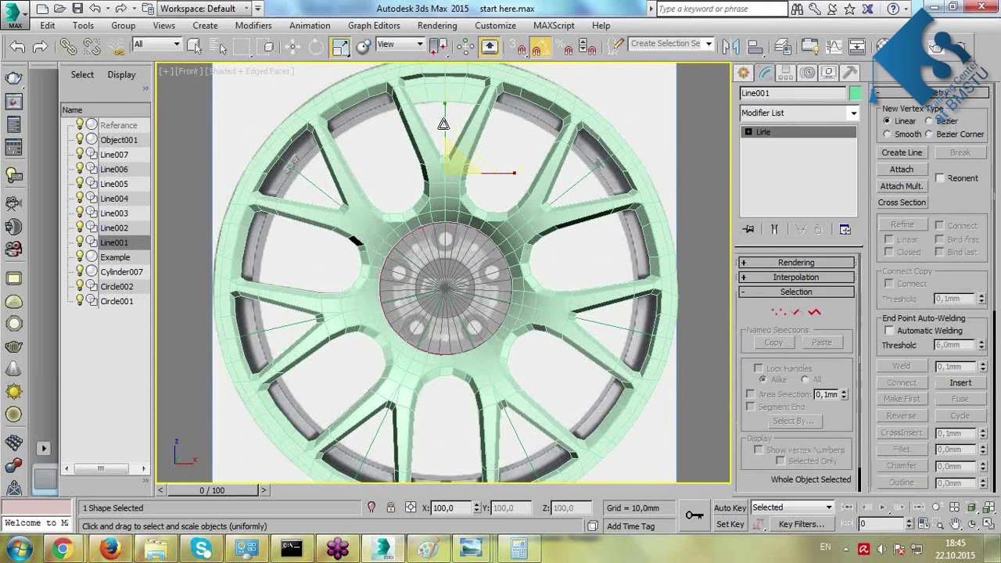
click(855, 93)
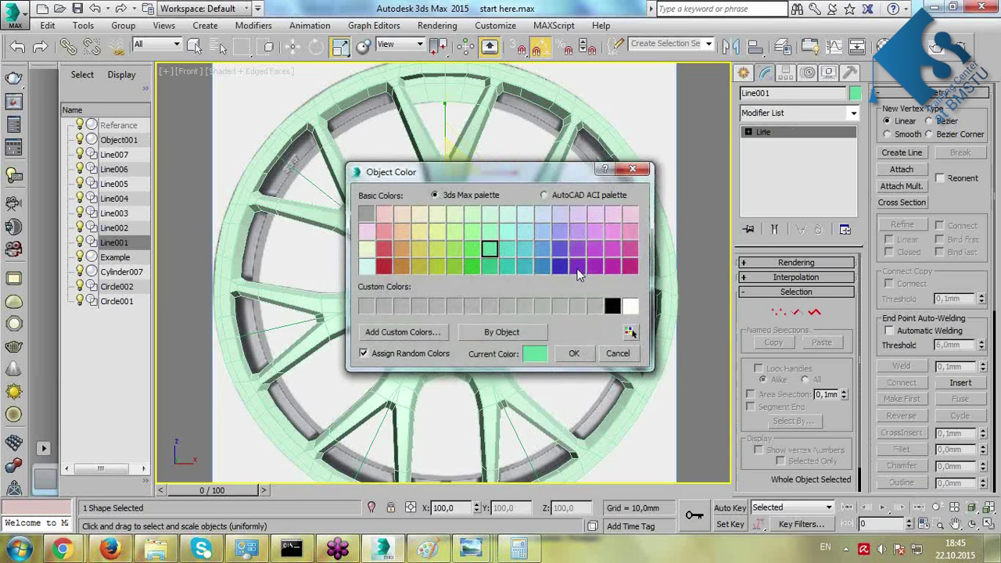
click(387, 266)
click(575, 354)
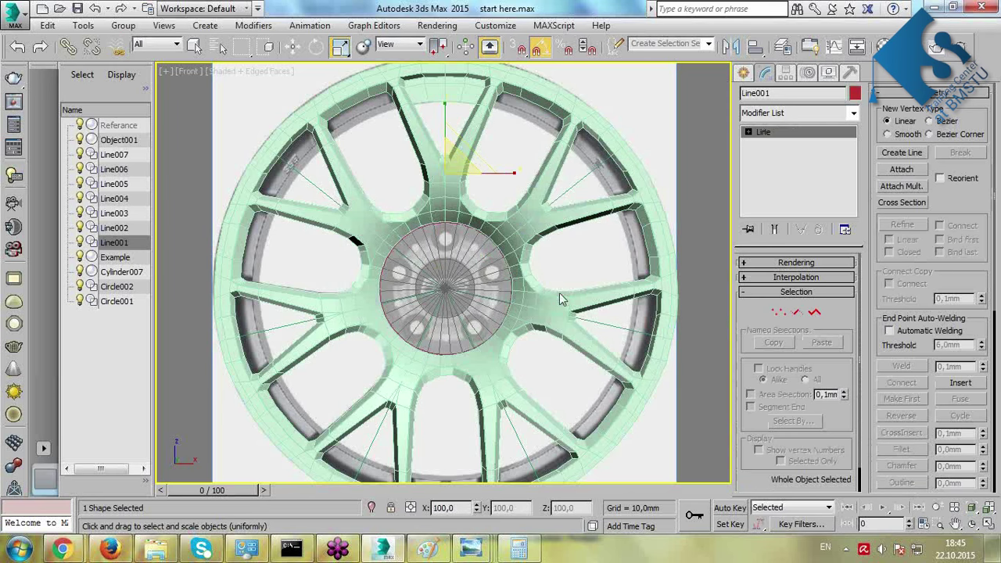
Set the guide line to rotate about Circle002's center and enable its thickness in the renderer and viewport.
click(316, 47)
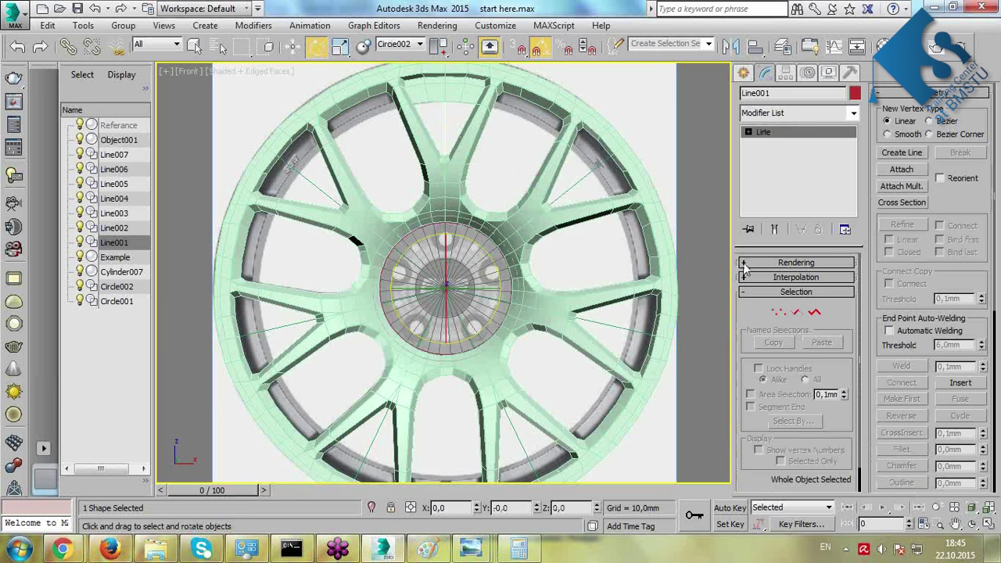
click(796, 263)
click(755, 273)
click(758, 284)
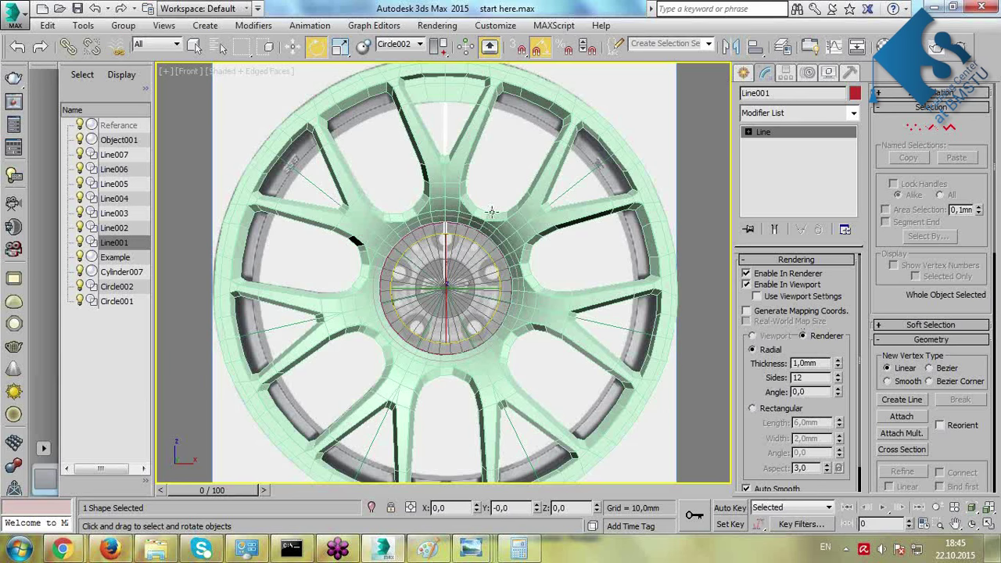
Set the angle snap to 72 degrees in the grid and snap settings.
right_click(537, 49)
double_click(503, 282)
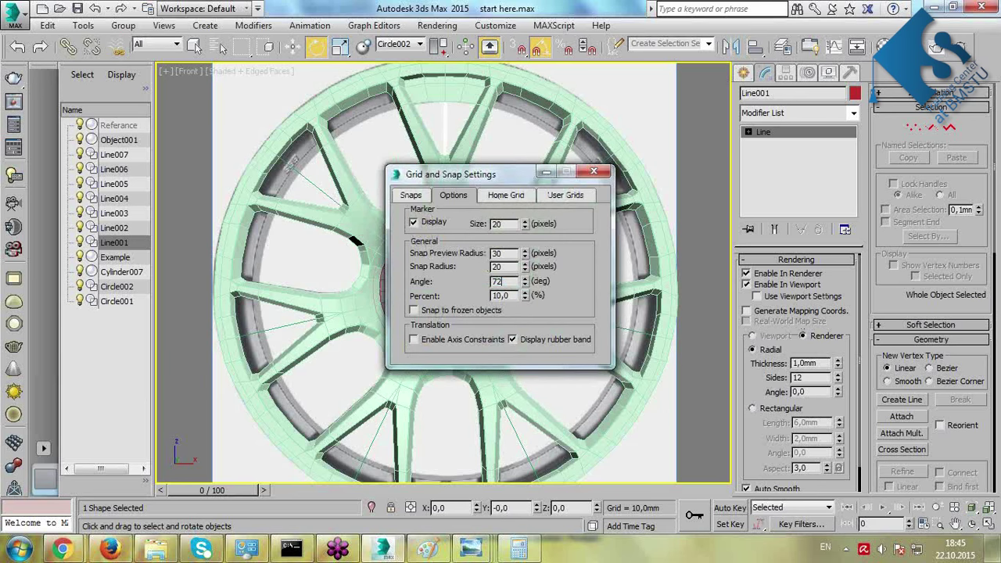
click(594, 171)
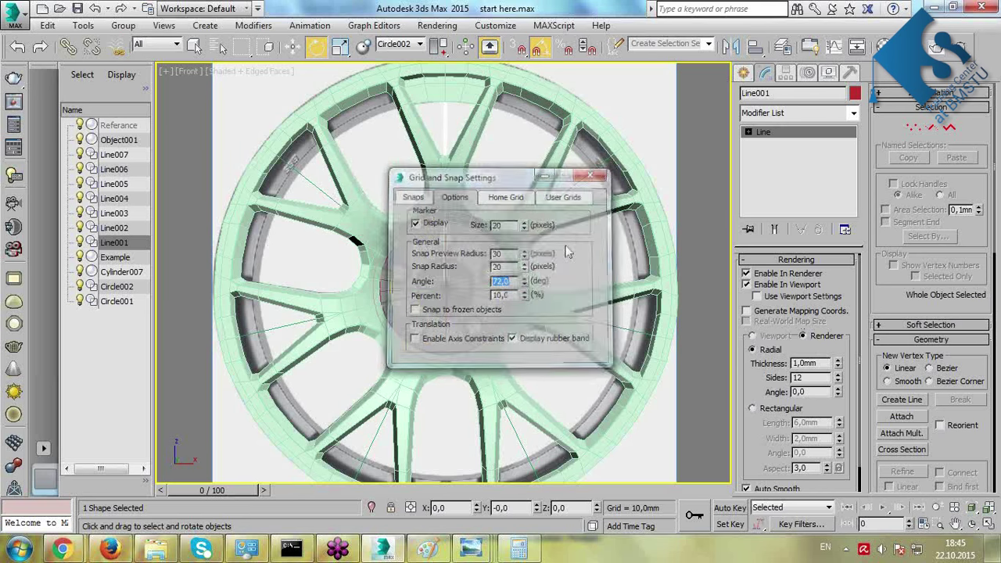
Rotate-copy the red guide line by 72 degrees around the wheel center to make four copies, and deselect them.
shift+drag(474, 238, 479, 243)
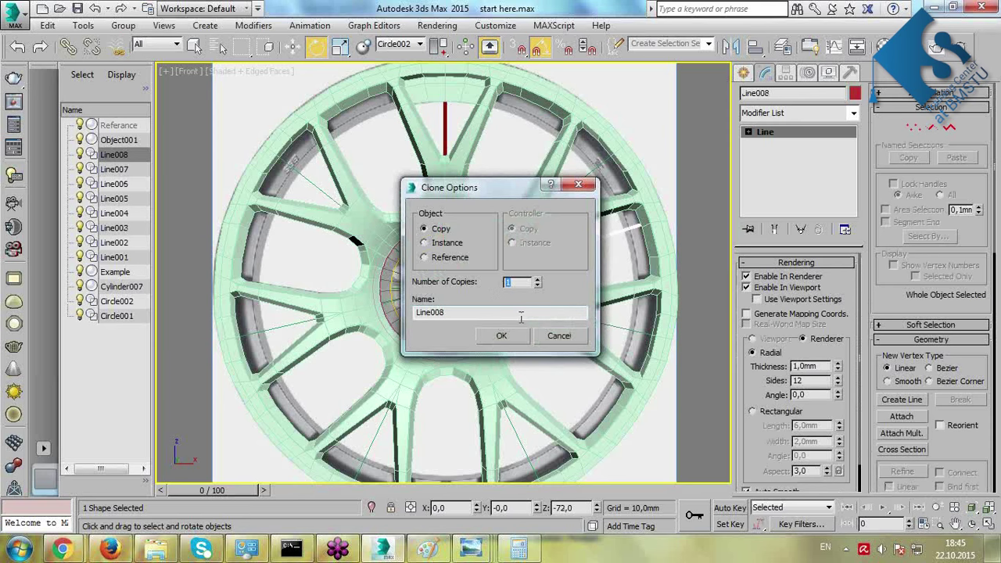
click(501, 336)
click(551, 287)
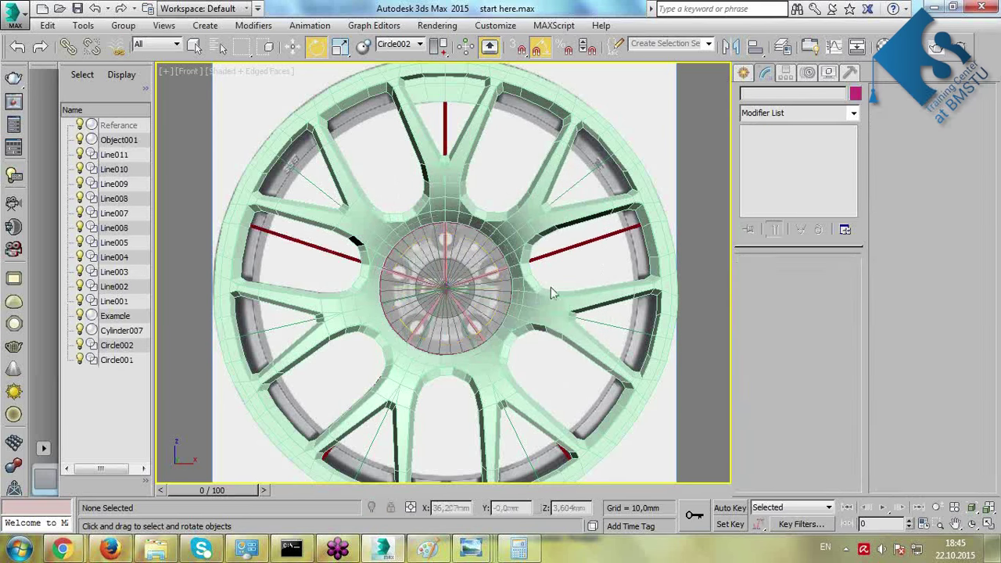
Select the centre disc Object001, enter polygon editing and clear the existing polygon selection.
scroll(551, 287, up, 3)
scroll(421, 297, up, 2)
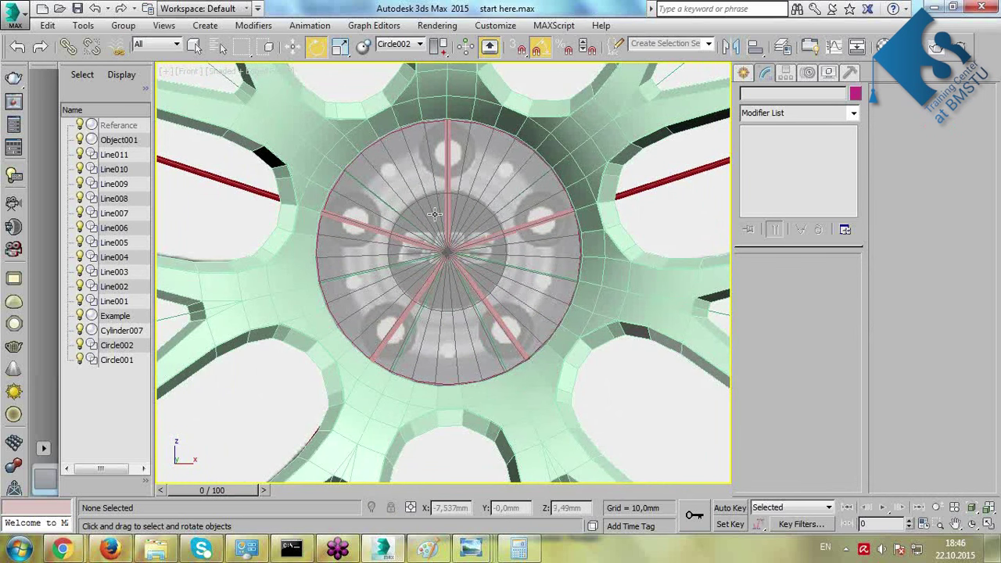
scroll(463, 214, up, 2)
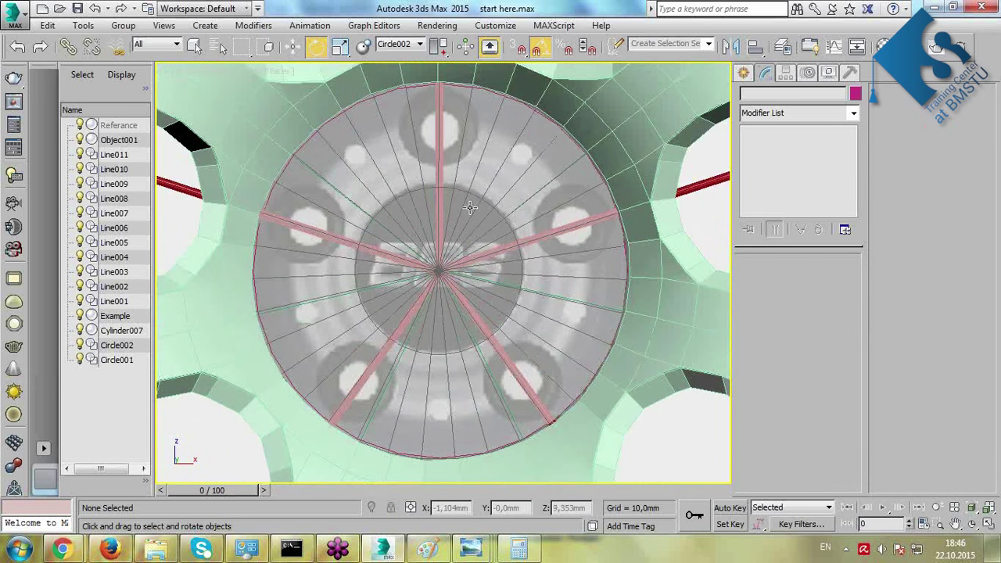
scroll(470, 207, down, 2)
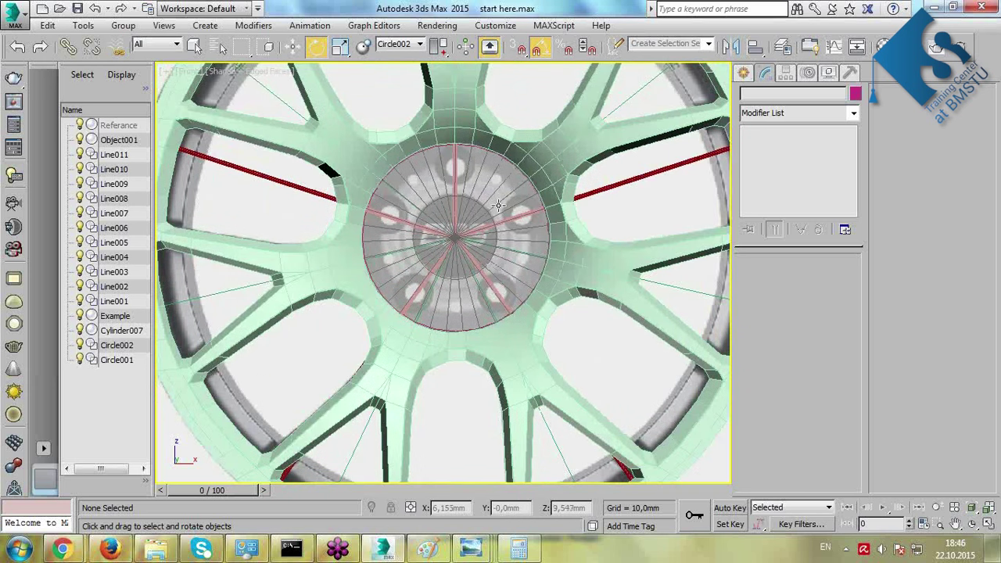
scroll(498, 205, up, 2)
click(471, 187)
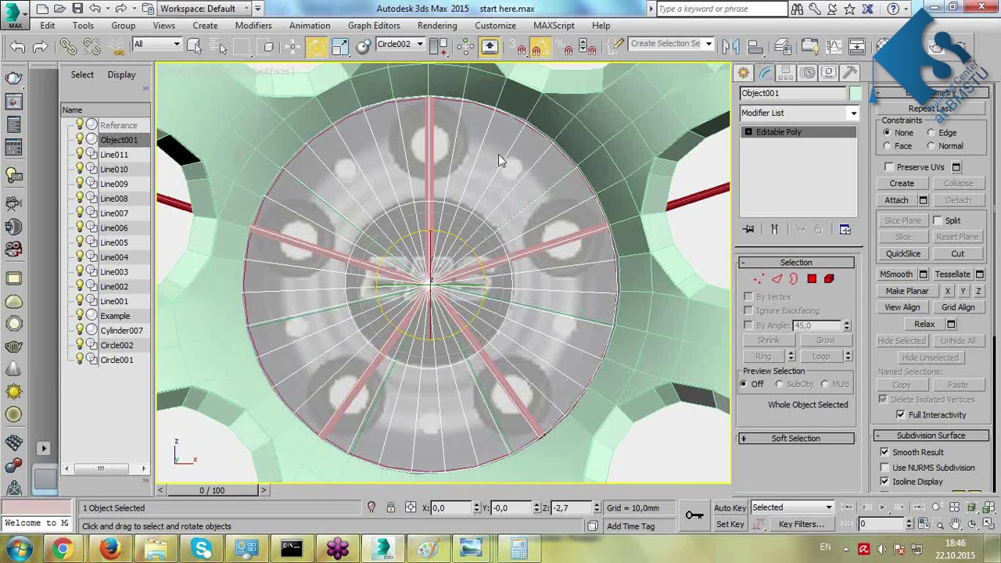
click(812, 279)
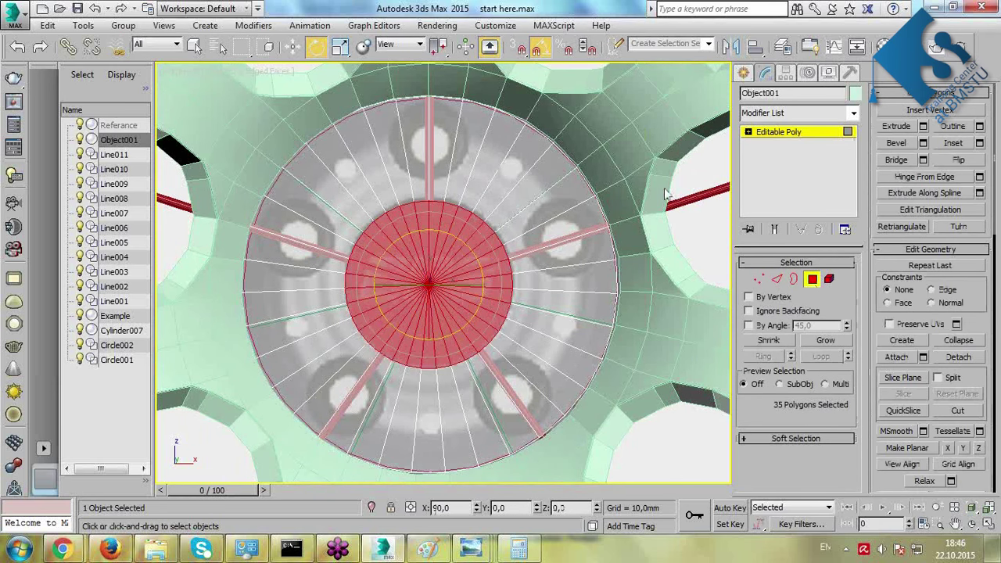
click(653, 158)
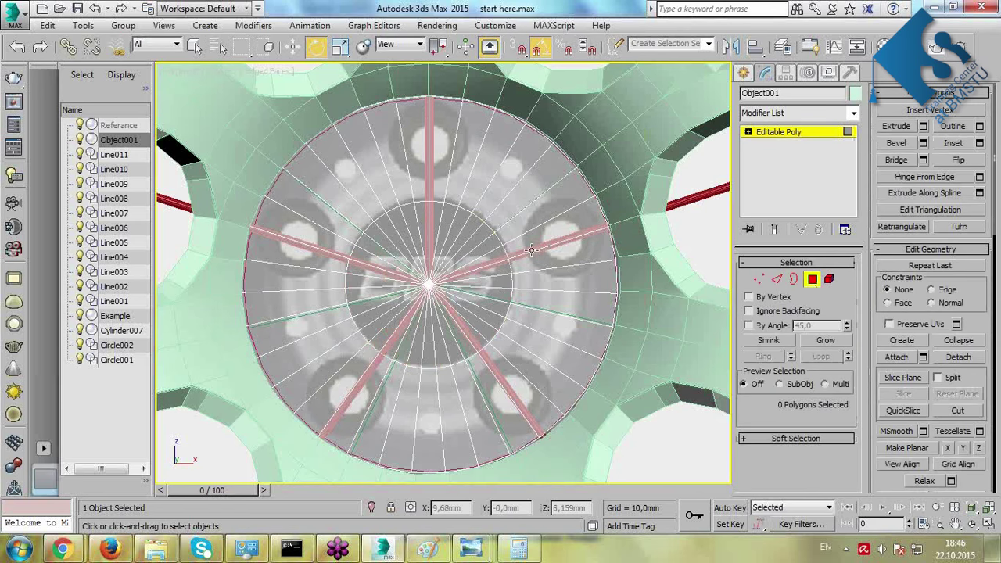
Delete all disc polygons outside the one-fifth sector between the vertical and upper-right red guide lines, and leave polygon editing.
scroll(358, 202, down, 2)
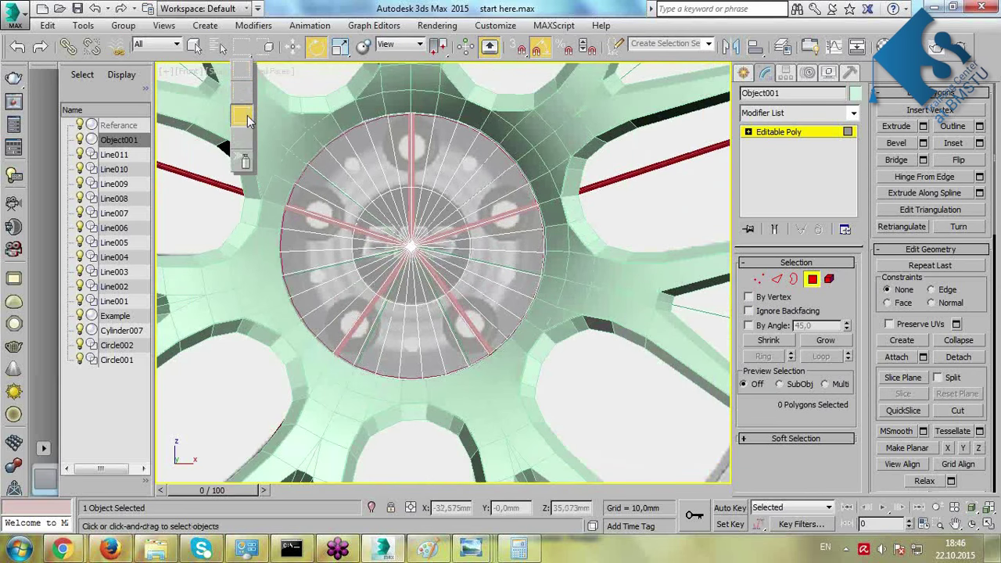
mouse_move(394, 92)
mouse_down()
mouse_move(412, 214)
mouse_move(399, 255)
mouse_move(405, 282)
mouse_move(435, 284)
mouse_move(462, 247)
mouse_move(548, 228)
mouse_move(552, 391)
mouse_move(296, 411)
mouse_move(203, 219)
mouse_move(225, 156)
mouse_move(367, 93)
mouse_move(367, 118)
mouse_up()
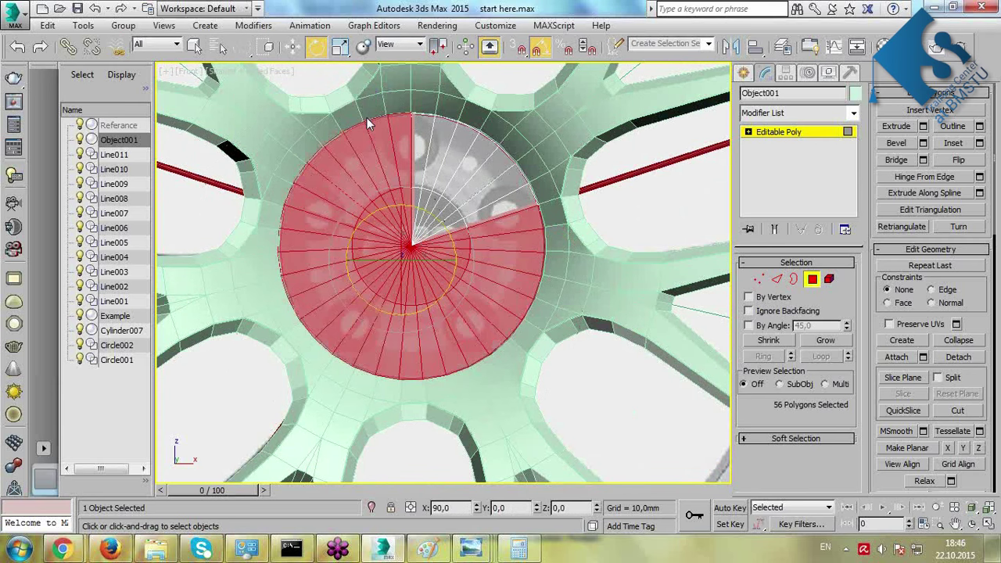
scroll(404, 236, up, 5)
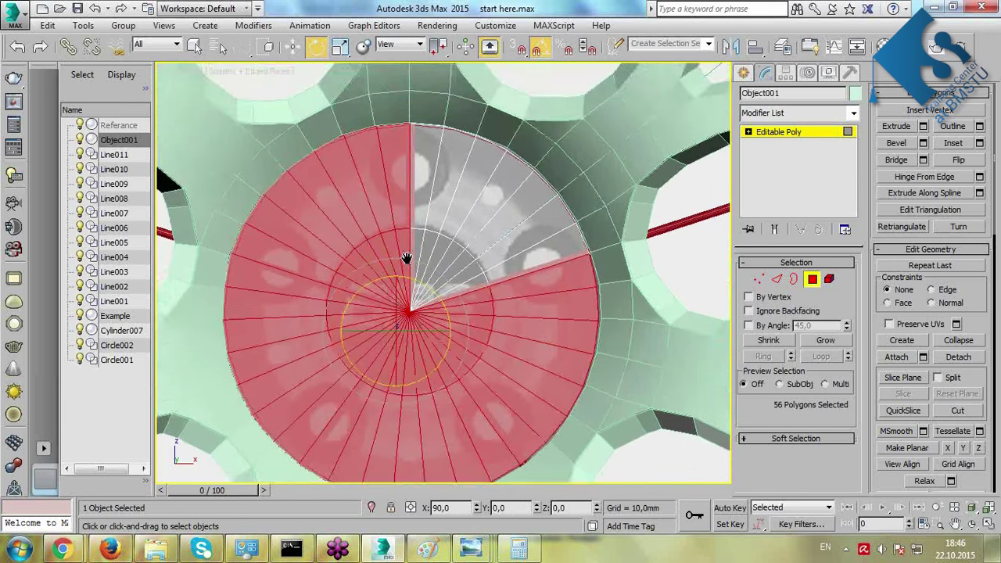
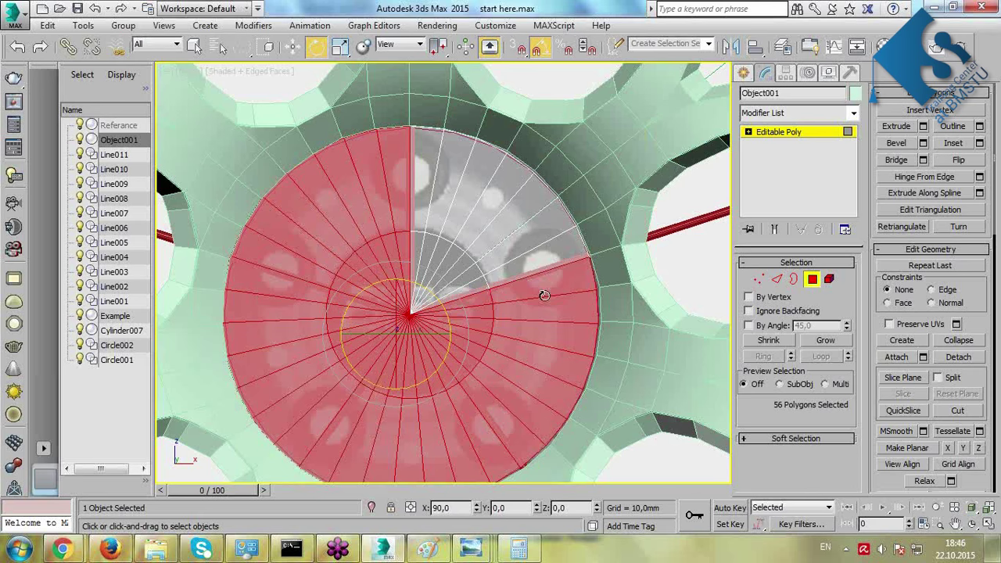
key(Delete)
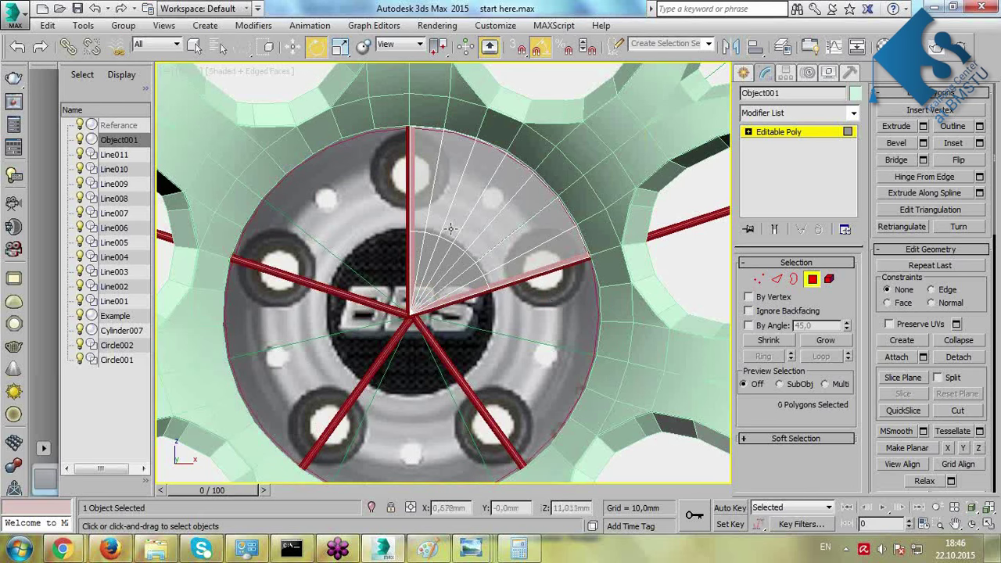
scroll(447, 224, up, 2)
middle_drag(447, 224, 464, 305)
click(815, 132)
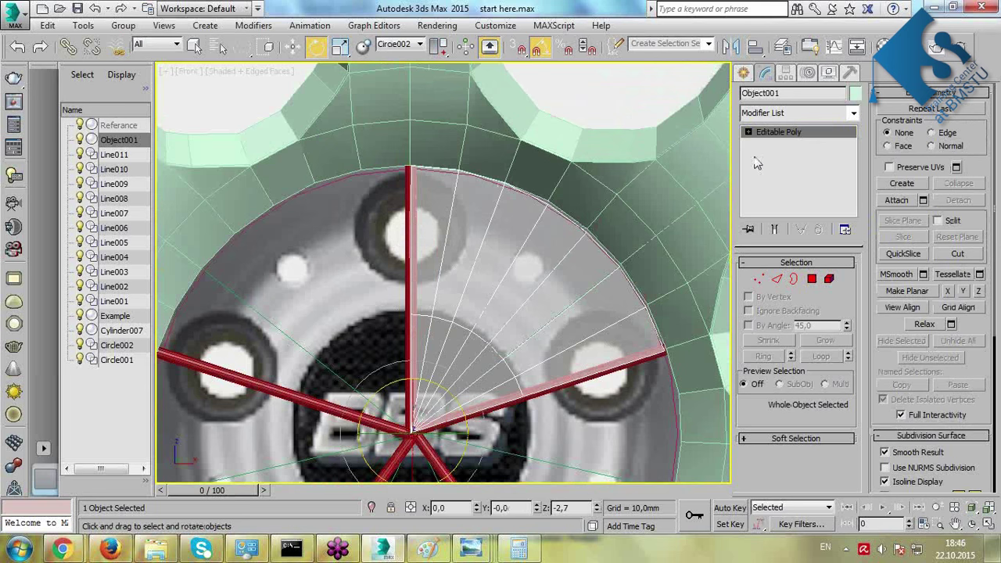
Create a cylinder about 5.3 mm in radius and 5.8 mm high over the top bolt hole, centred on the vertical guide line.
click(744, 74)
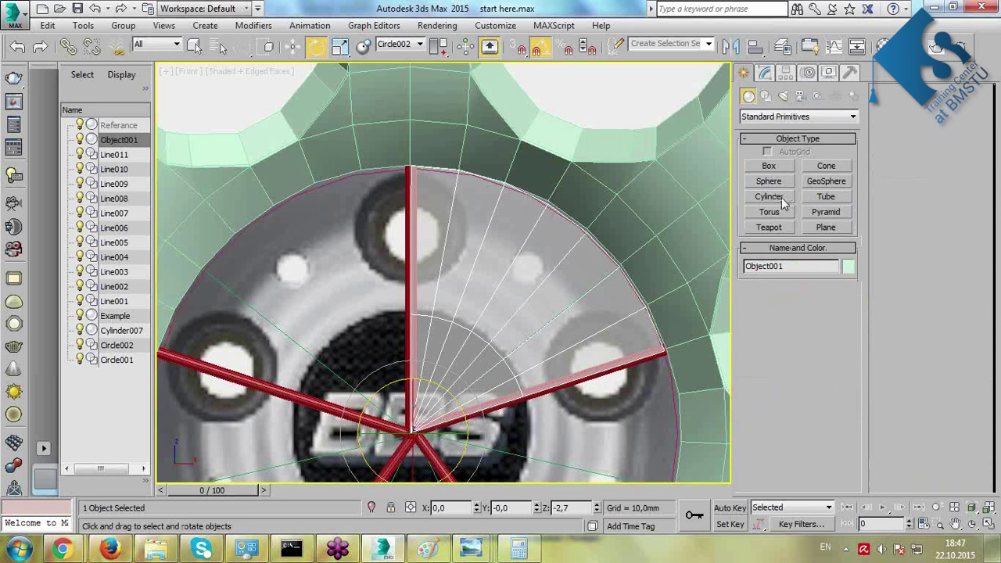
click(769, 196)
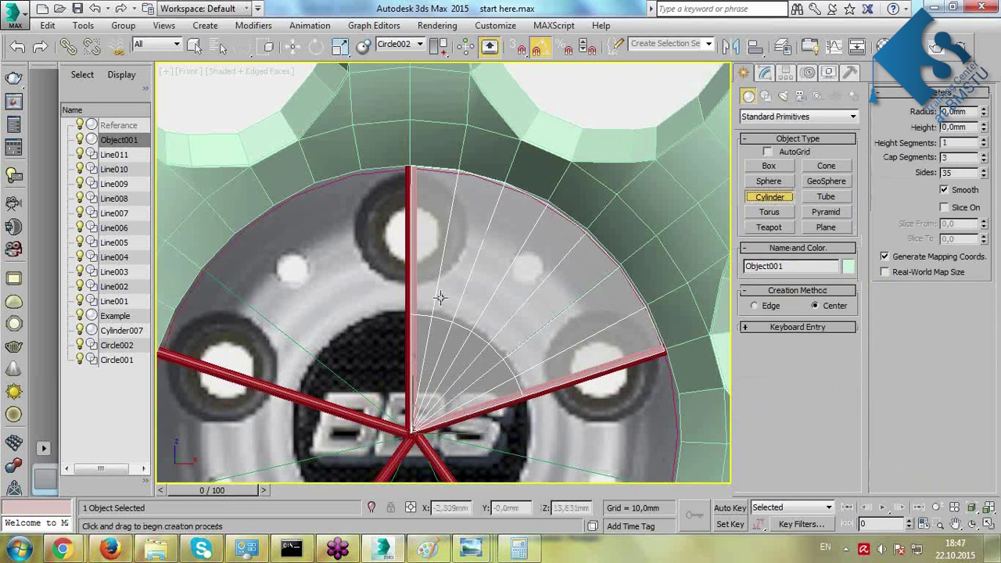
scroll(427, 219, up, 2)
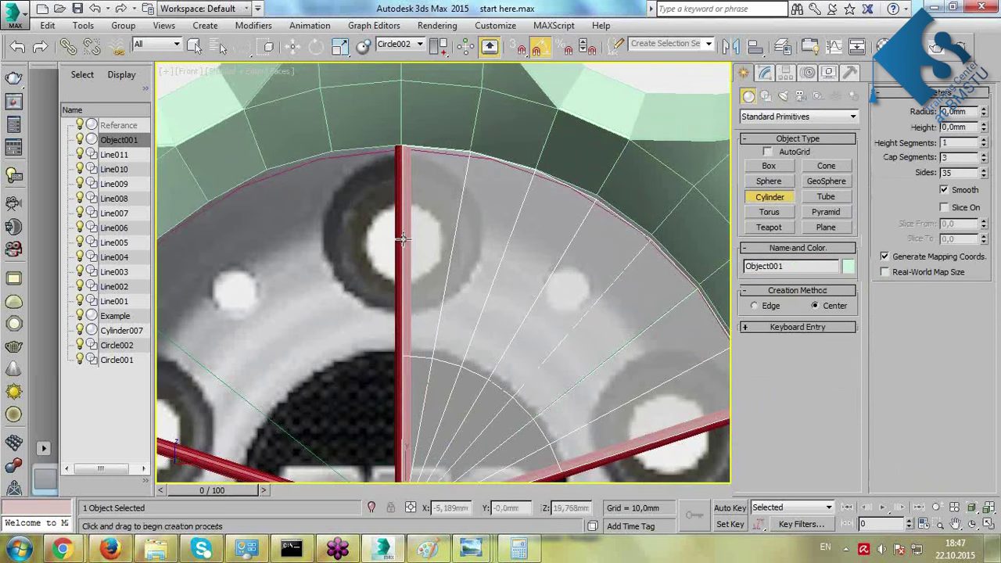
drag(402, 242, 467, 284)
click(501, 205)
key(e)
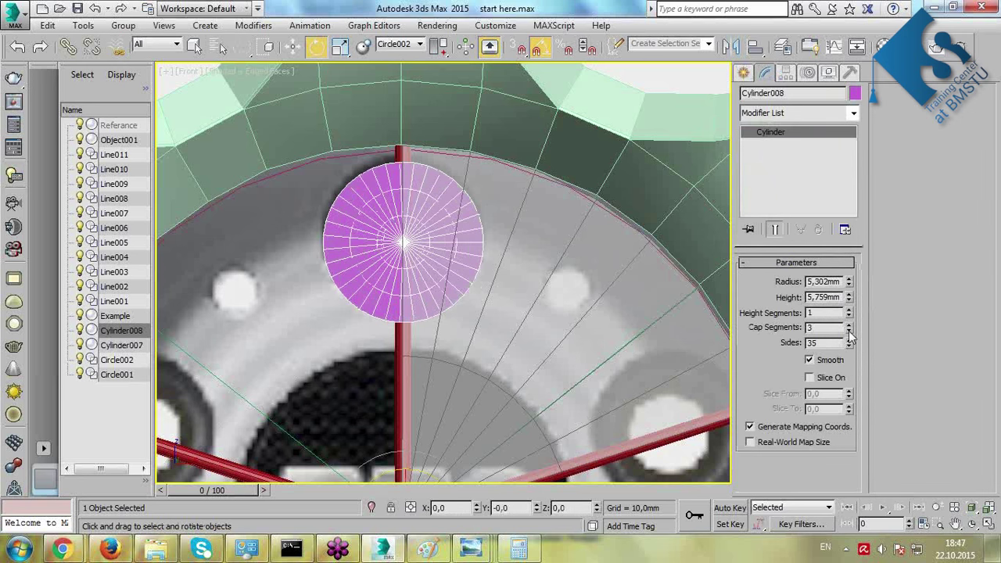
Set the bolt-hole cylinder to 1 cap segment and 8 sides.
click(848, 331)
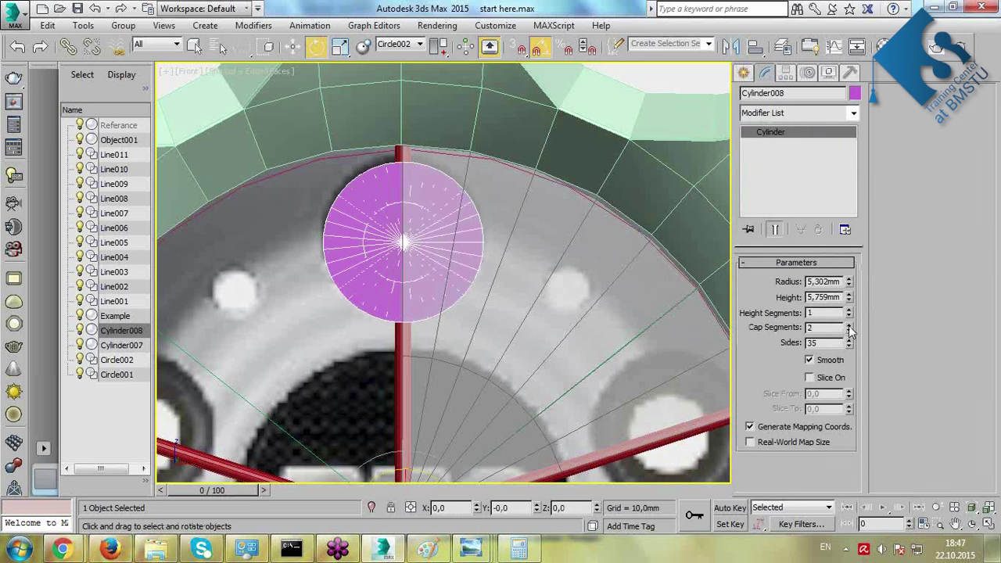
click(849, 330)
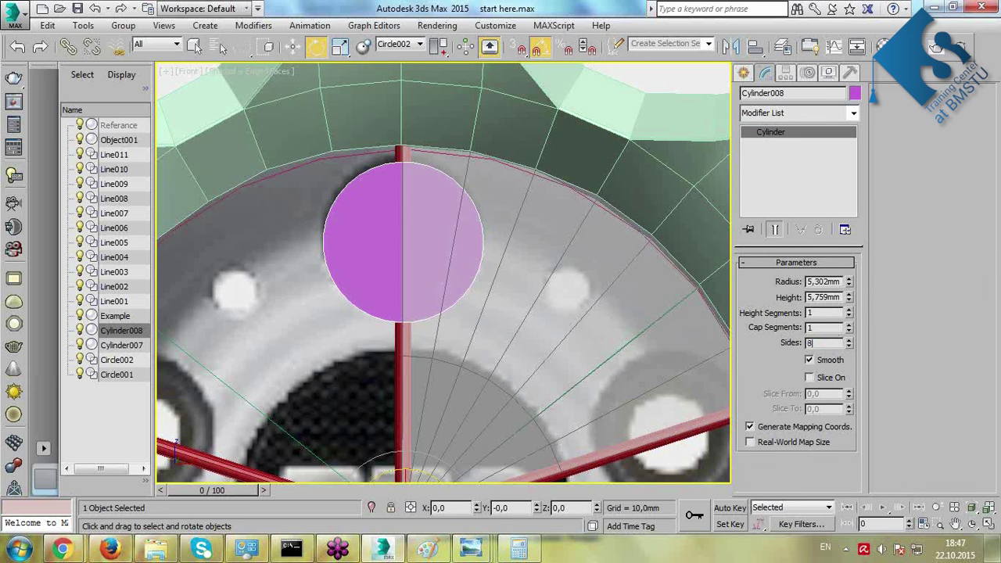
key(Return)
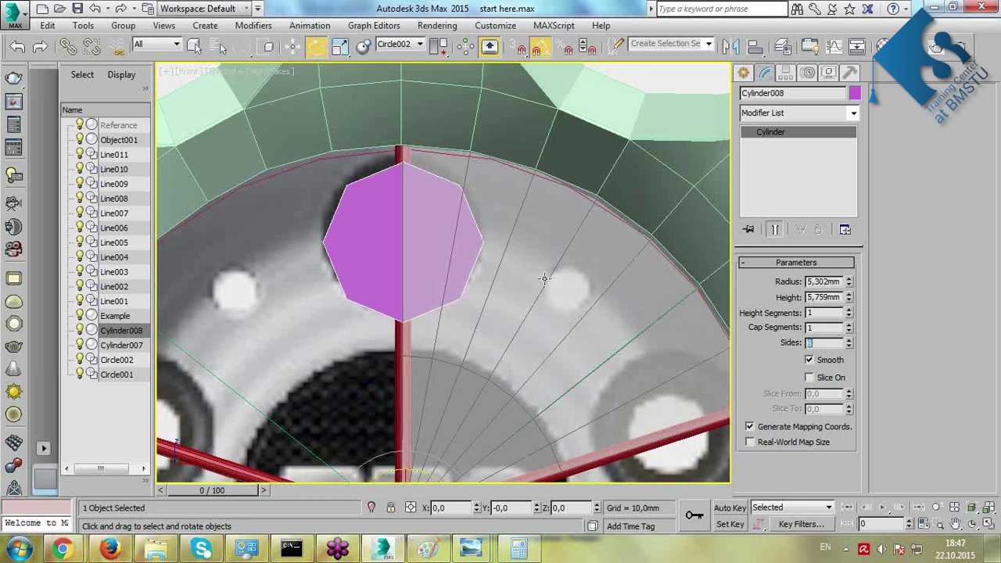
scroll(534, 314, down, 4)
scroll(513, 296, up, 4)
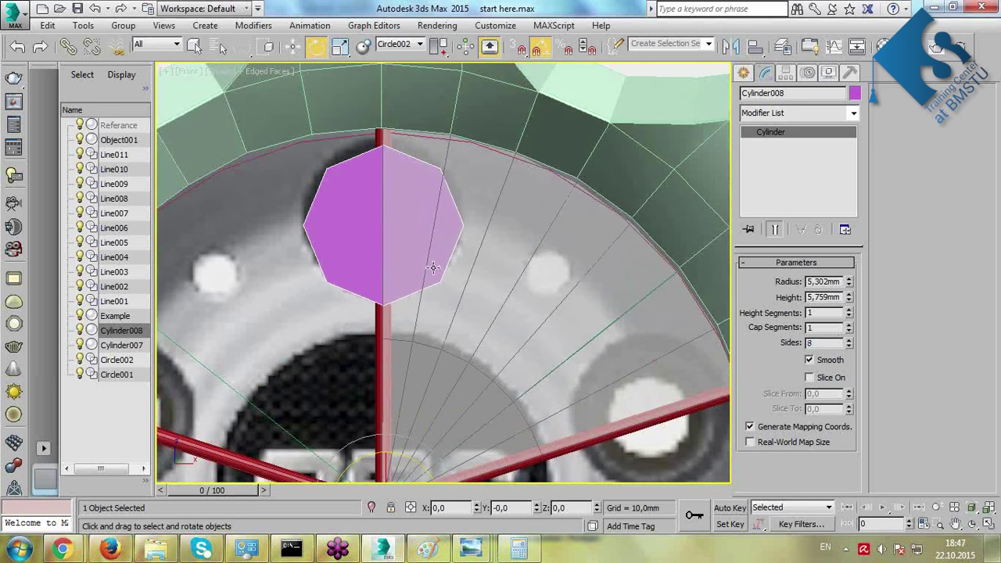
Cut edges into the Object001 sector along the half of the octagonal cylinder's outline that overlaps it.
click(474, 302)
key(1)
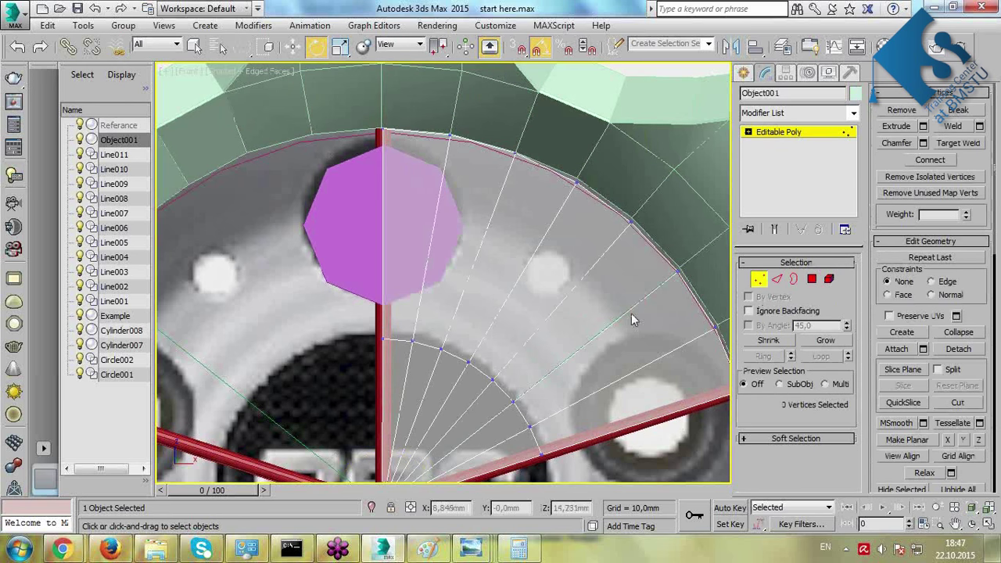
click(958, 402)
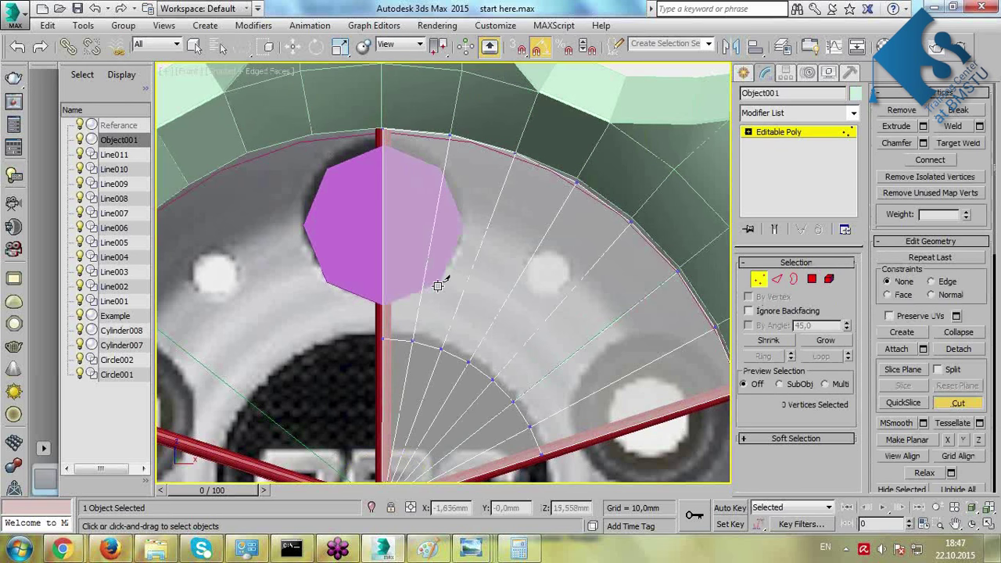
scroll(441, 279, up, 2)
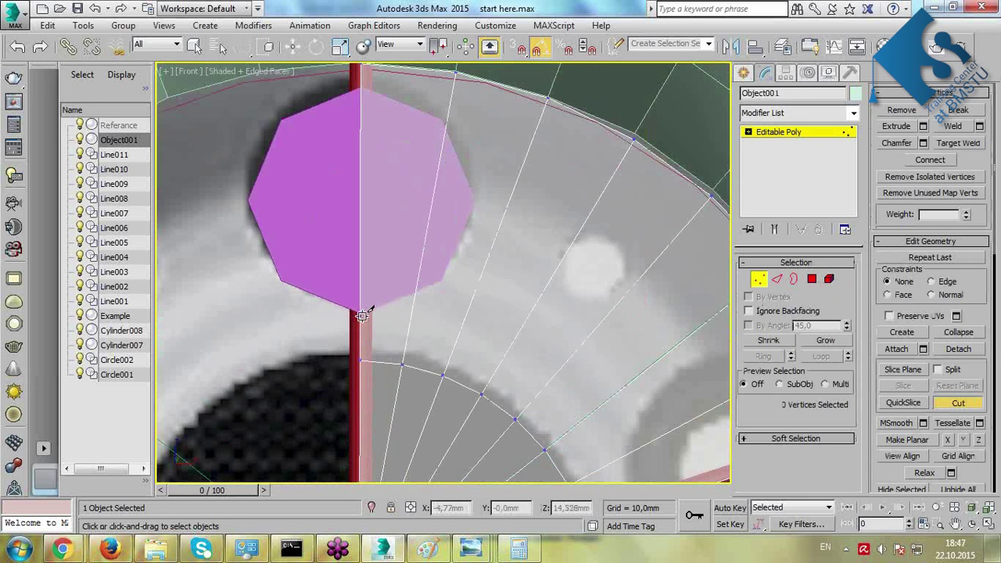
click(442, 280)
click(476, 199)
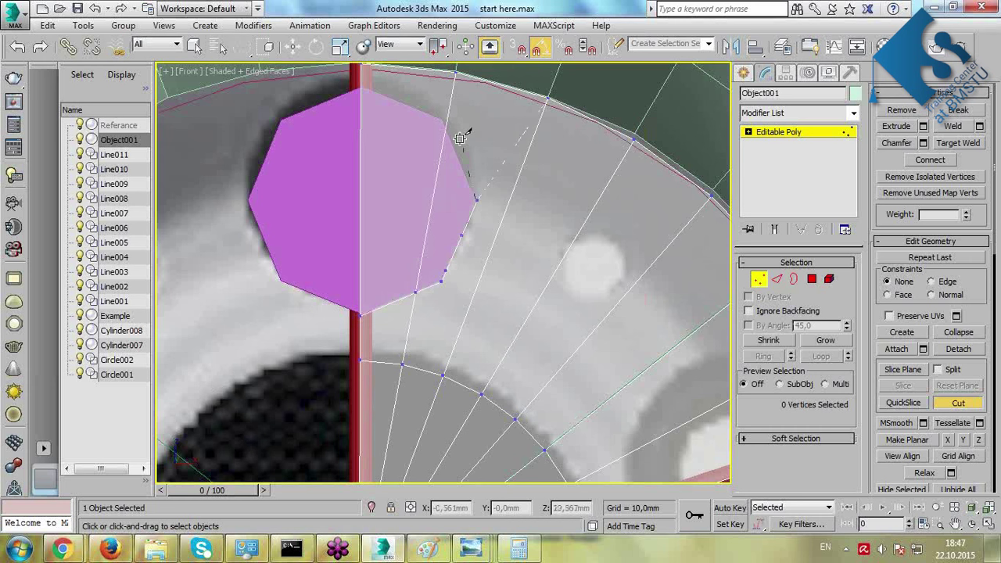
click(446, 125)
click(444, 72)
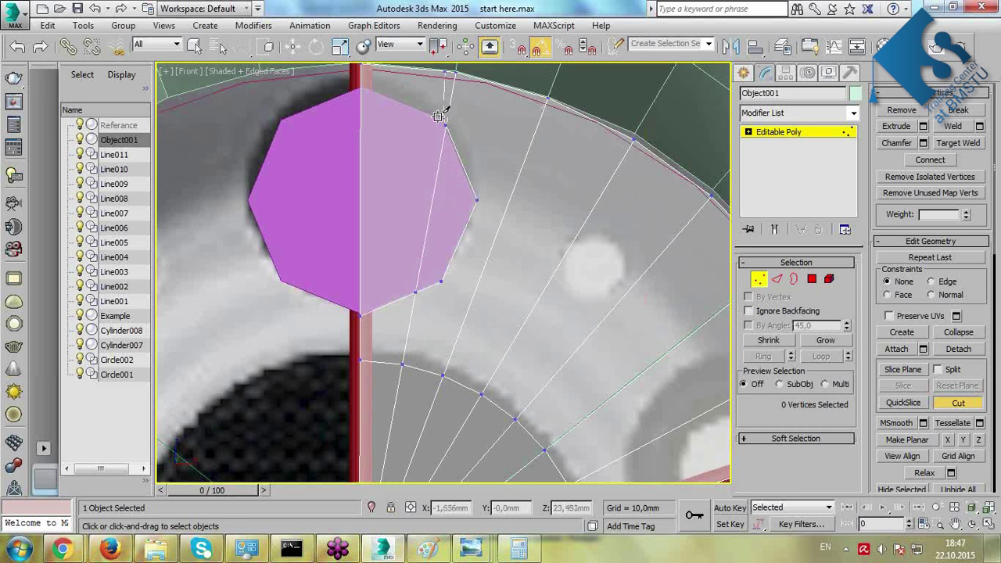
click(360, 87)
right_click(364, 84)
right_click(392, 188)
right_click(423, 193)
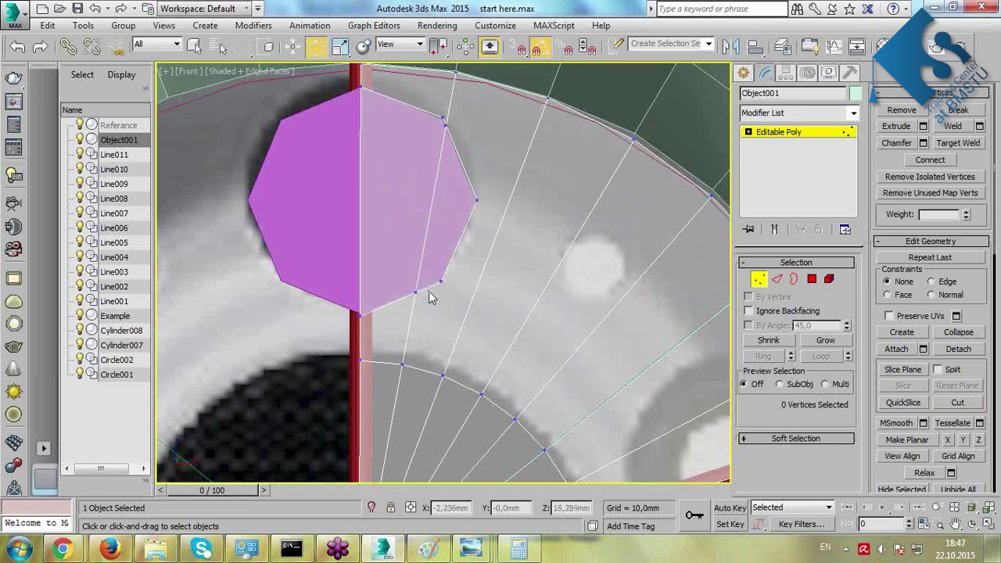
Target-weld the extra vertices where the spoke edge crosses the cut outline to the nearby octagon corners.
scroll(501, 253, down, 2)
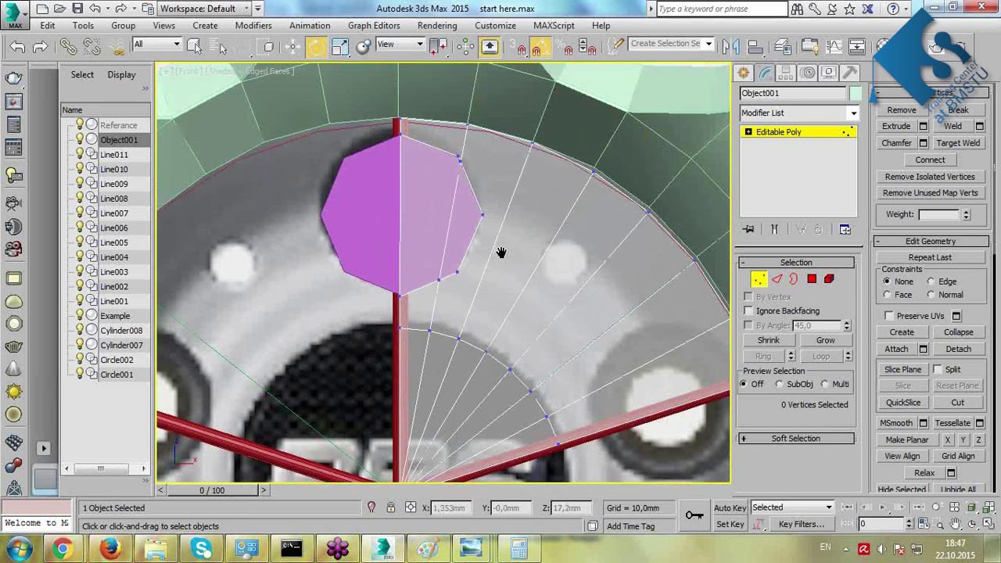
scroll(494, 202, up, 2)
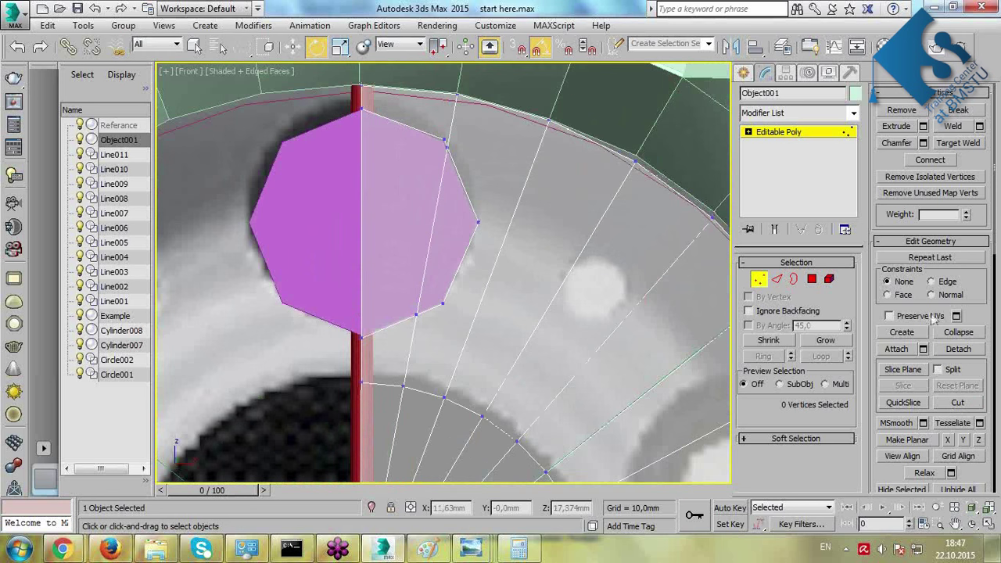
click(959, 143)
scroll(477, 129, up, 2)
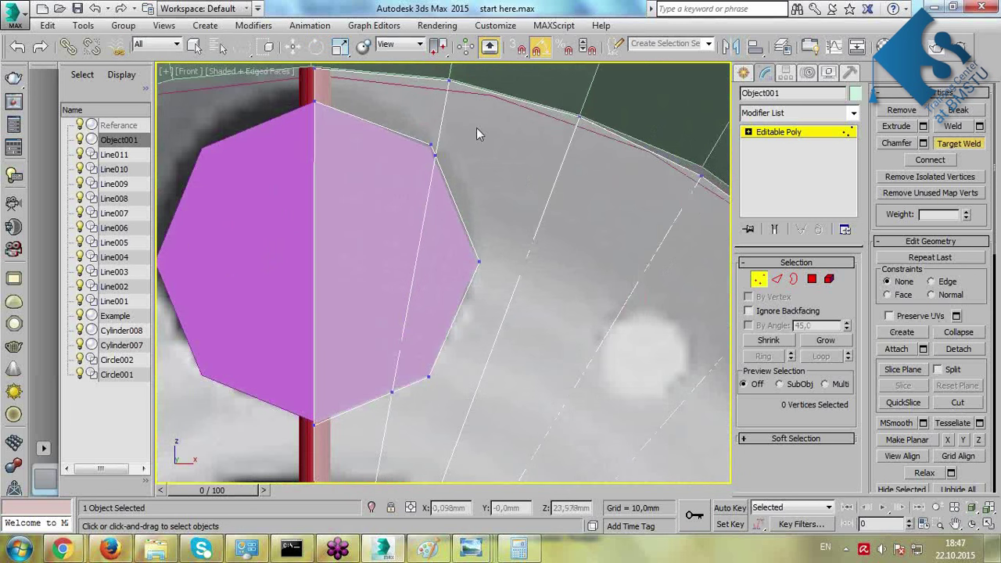
middle_drag(424, 423, 447, 277)
scroll(420, 246, up, 5)
scroll(397, 246, down, 4)
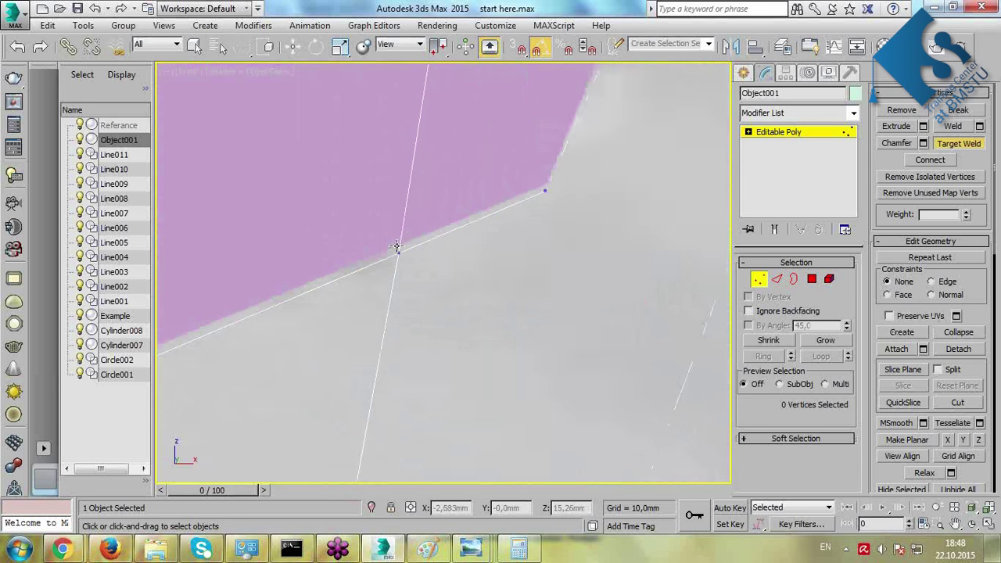
scroll(452, 247, up, 2)
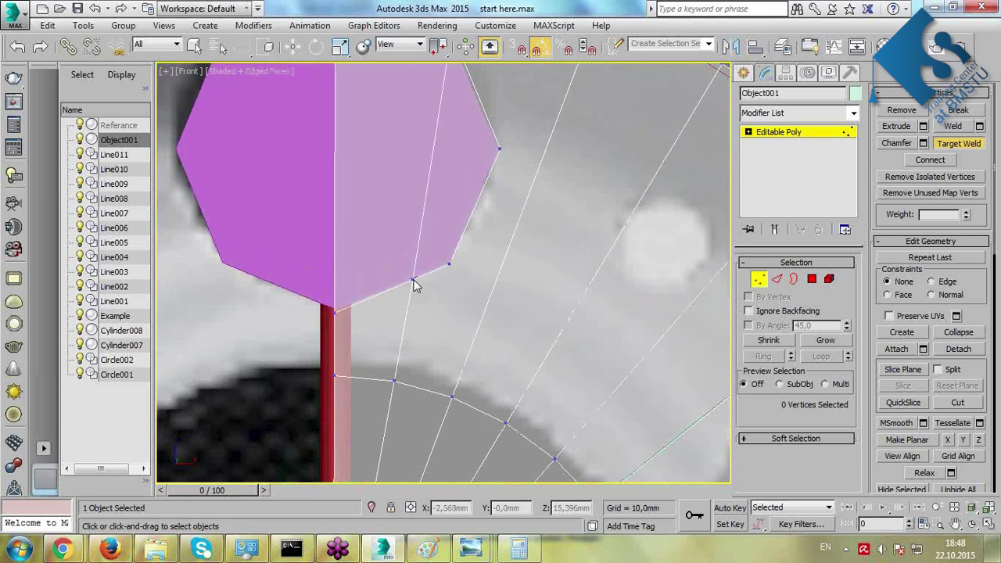
click(447, 267)
scroll(470, 262, down, 4)
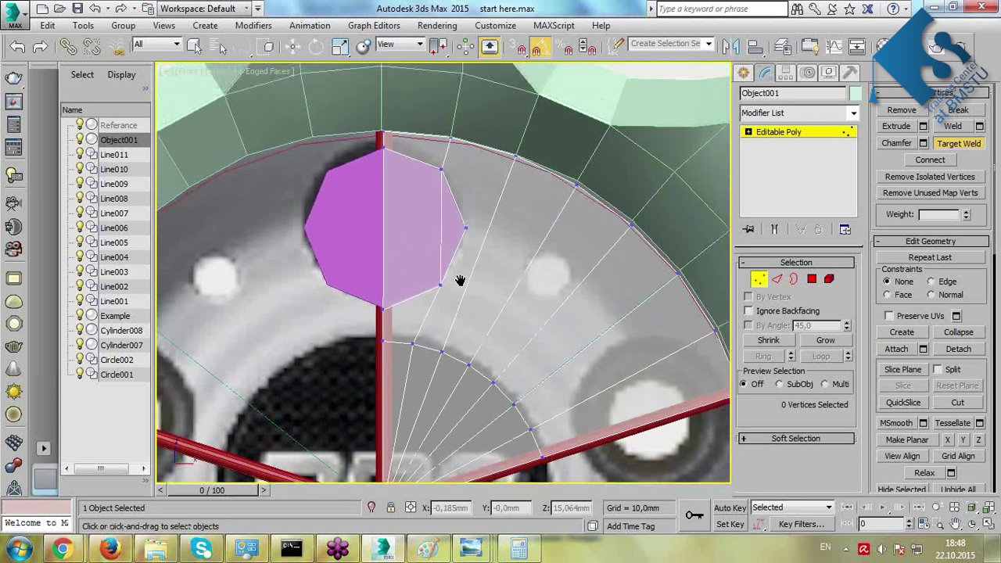
scroll(468, 274, up, 4)
key(w)
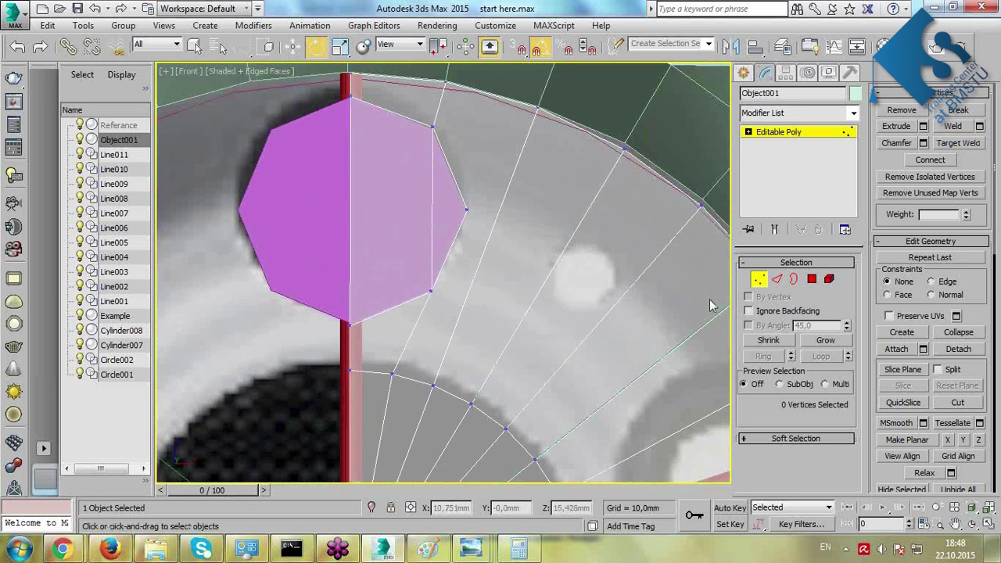
Delete the sector's polygons inside the cut half-octagon to open the bolt hole, and return to vertex editing.
click(812, 279)
mouse_move(431, 223)
mouse_down()
mouse_move(406, 163)
mouse_move(395, 162)
mouse_up()
key(Delete)
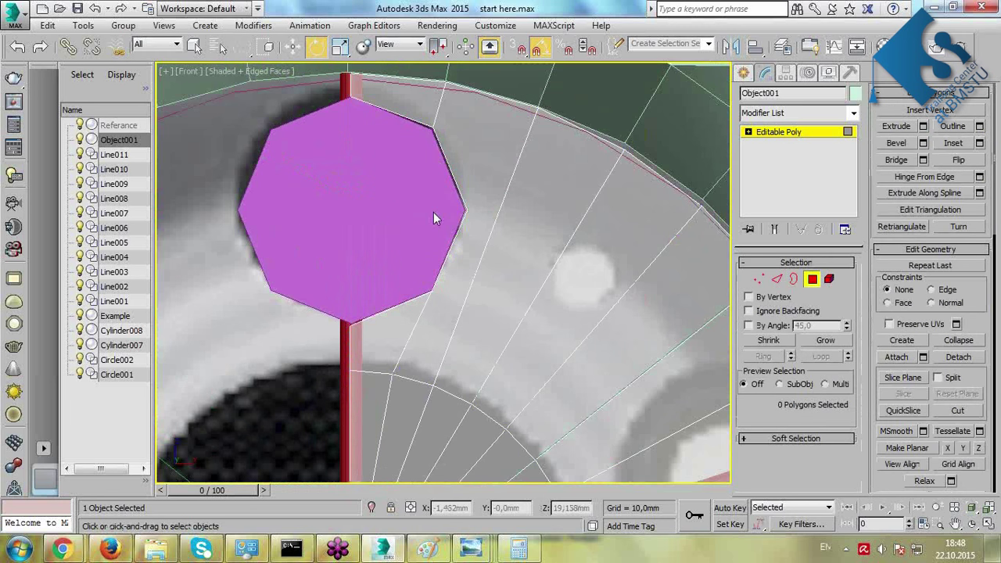
key(1)
scroll(485, 257, down, 5)
scroll(483, 258, up, 3)
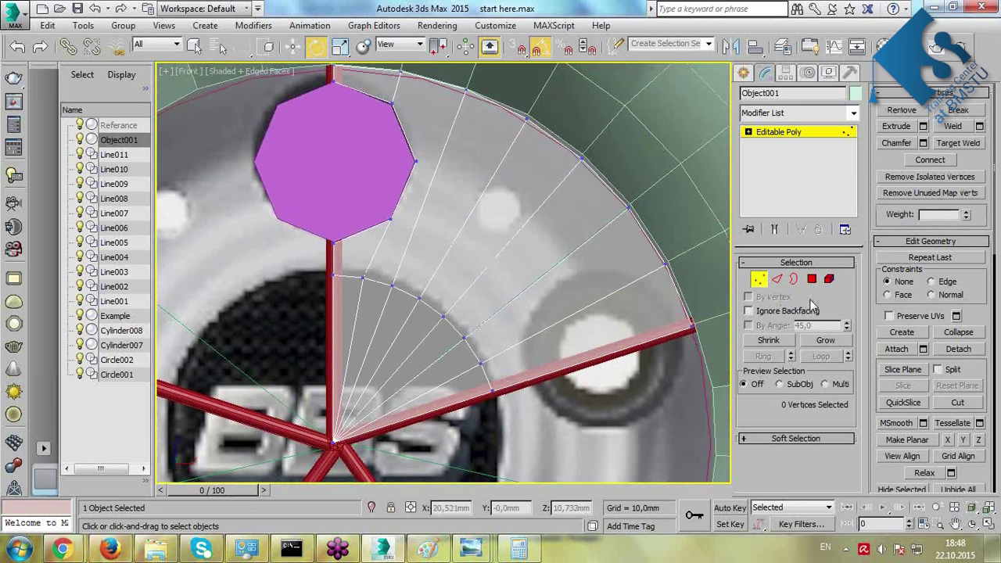
Cut an edge row across the Object001 sector from the octagonal hole's outermost side corner to the second spoke.
click(958, 402)
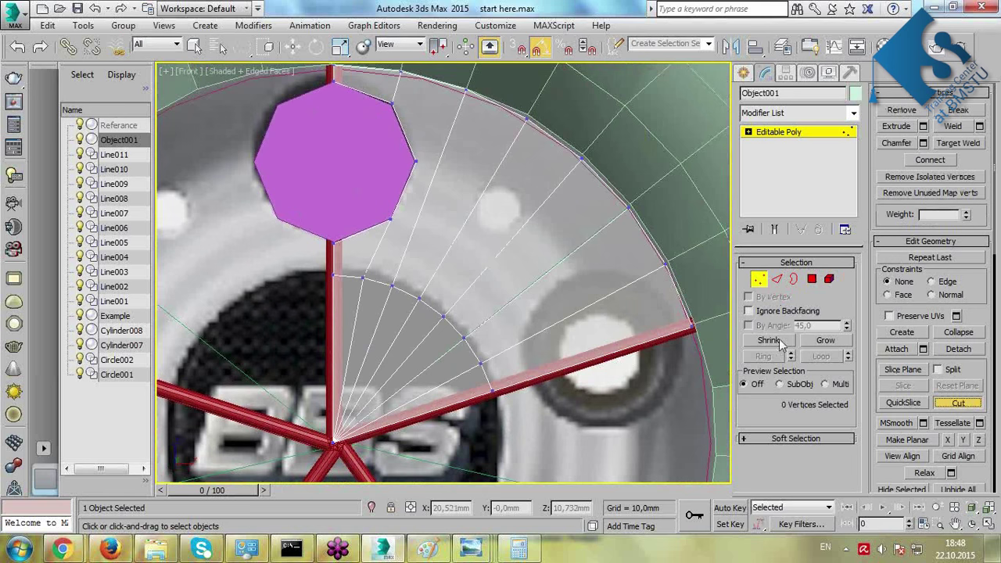
click(417, 161)
click(480, 196)
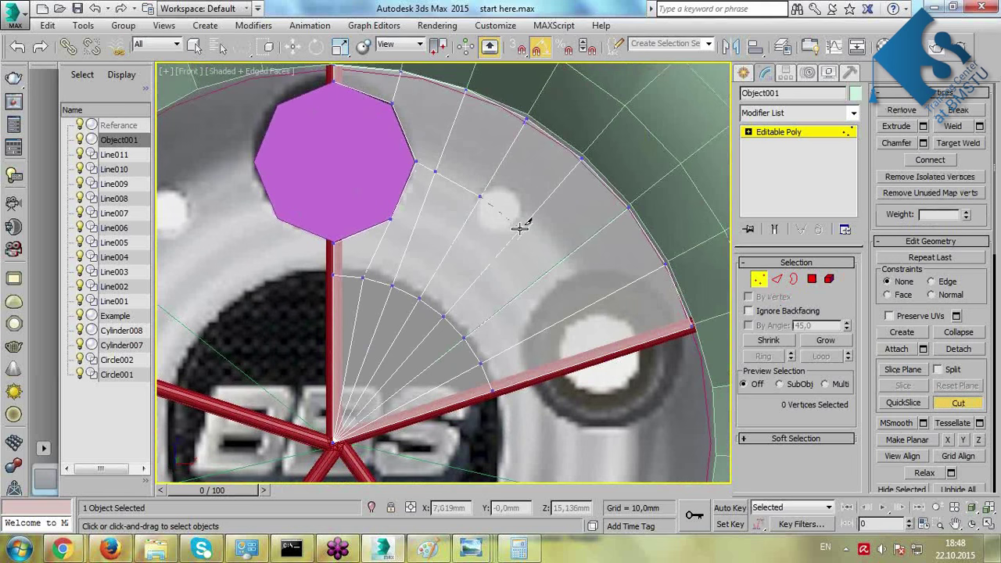
click(520, 228)
click(555, 266)
click(589, 306)
click(612, 353)
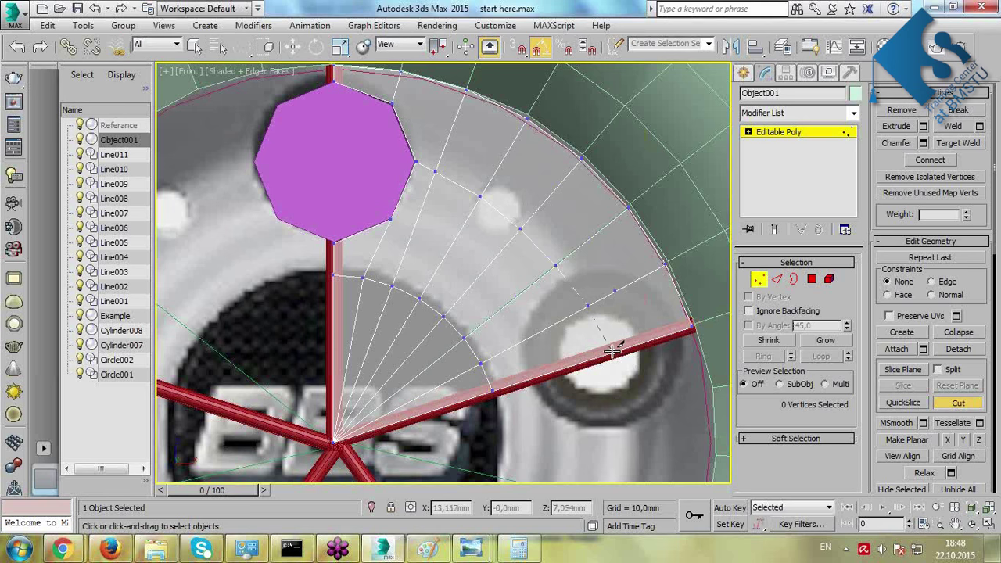
Cut a second, inner edge row from the octagonal hole's next lower corner across the sector to the second spoke.
click(390, 219)
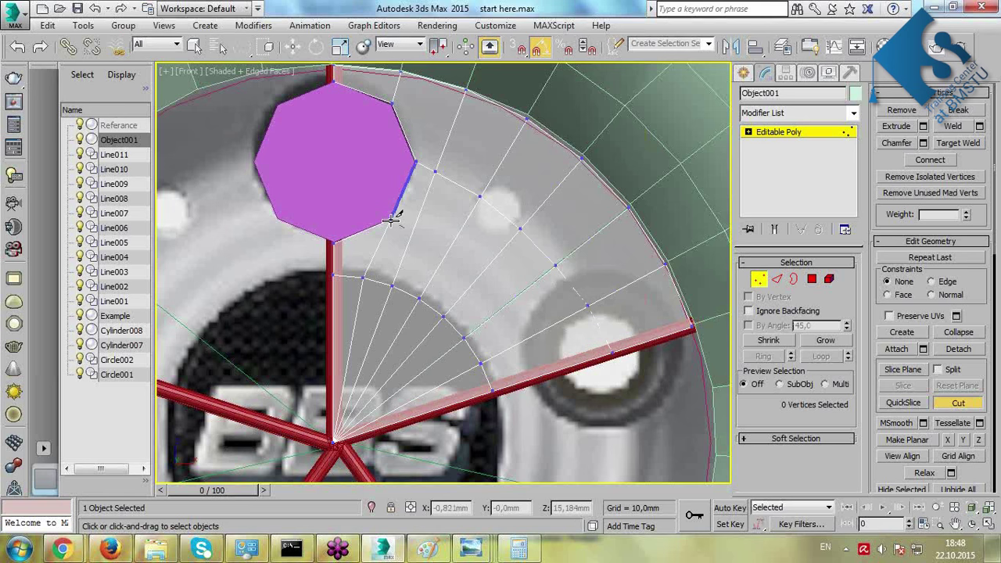
click(445, 256)
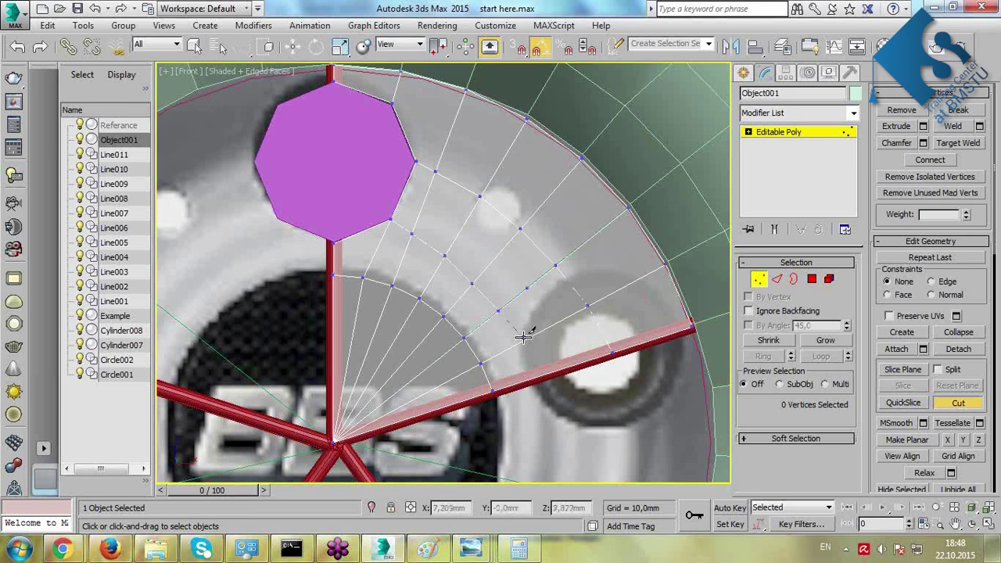
click(548, 374)
right_click(519, 350)
scroll(448, 216, down, 3)
scroll(450, 212, up, 3)
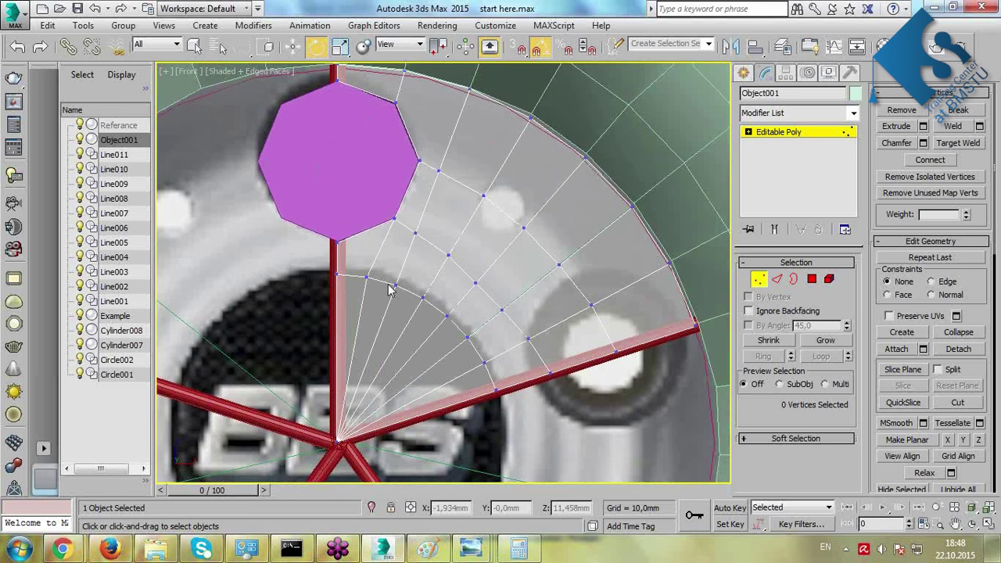
scroll(391, 289, down, 2)
middle_drag(391, 289, 399, 279)
scroll(400, 282, up, 2)
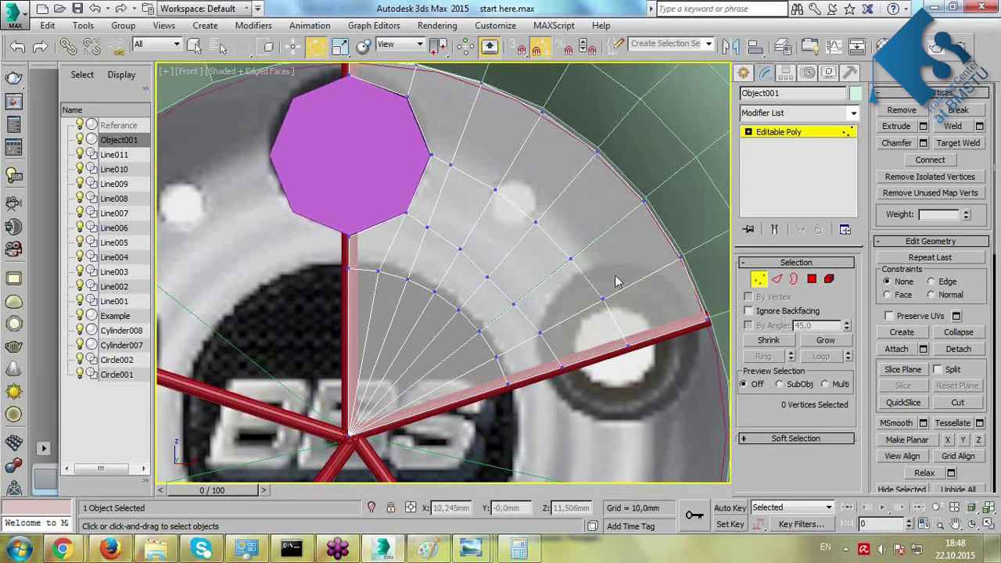
Delete the sector's polygons in the two radial slices next to the second spoke.
click(812, 279)
mouse_move(684, 263)
mouse_down()
mouse_move(673, 355)
mouse_move(594, 379)
mouse_move(472, 358)
mouse_up()
drag(456, 434, 493, 434)
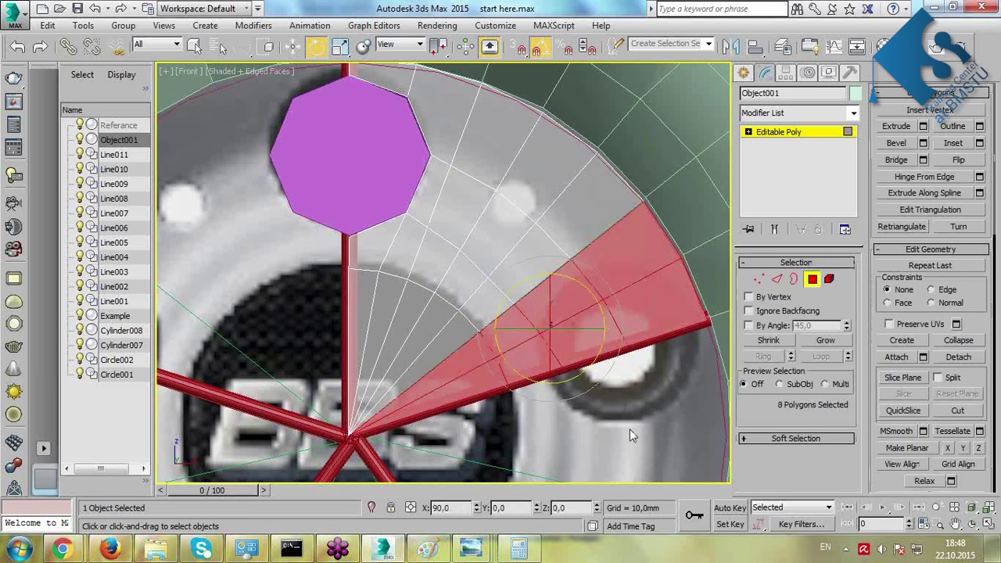
key(Delete)
key(5)
middle_drag(518, 225, 561, 259)
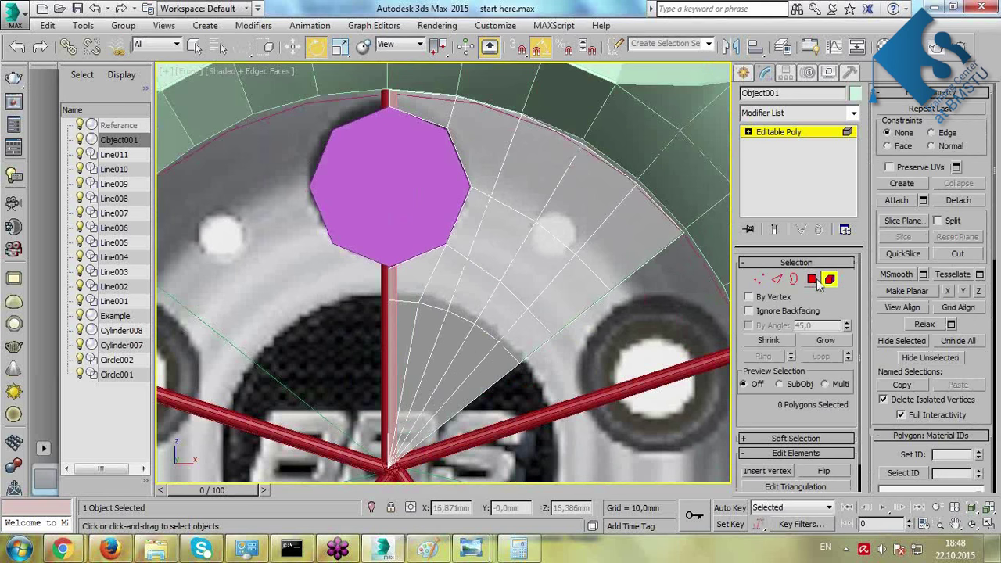
Detach a clone of the polygons in the two radial slices that border the open bolt hole.
mouse_move(470, 143)
mouse_down()
mouse_move(487, 105)
mouse_move(469, 96)
mouse_up()
mouse_move(348, 397)
mouse_down()
mouse_move(375, 384)
mouse_move(448, 271)
mouse_move(479, 135)
mouse_move(386, 86)
mouse_up()
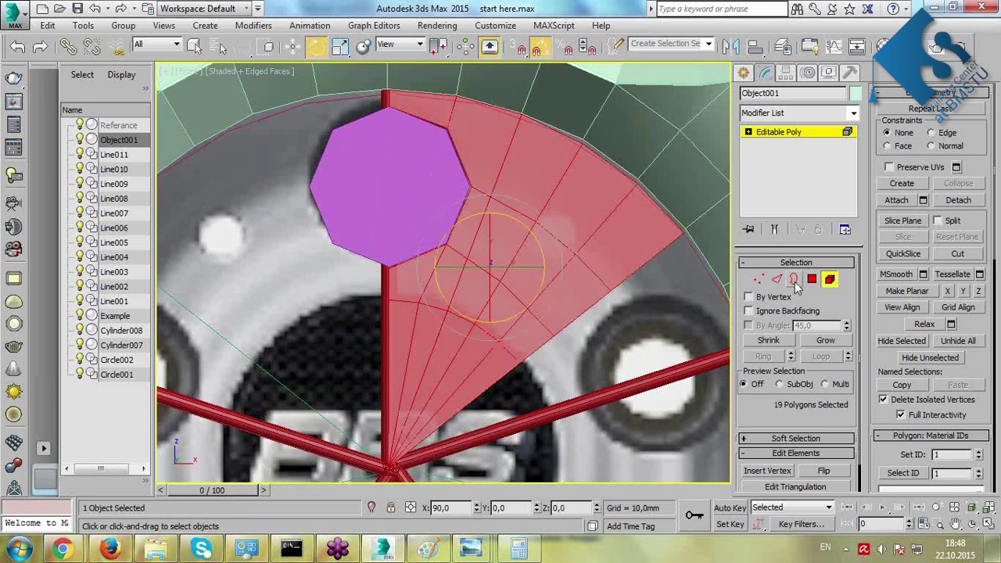
click(793, 280)
click(812, 279)
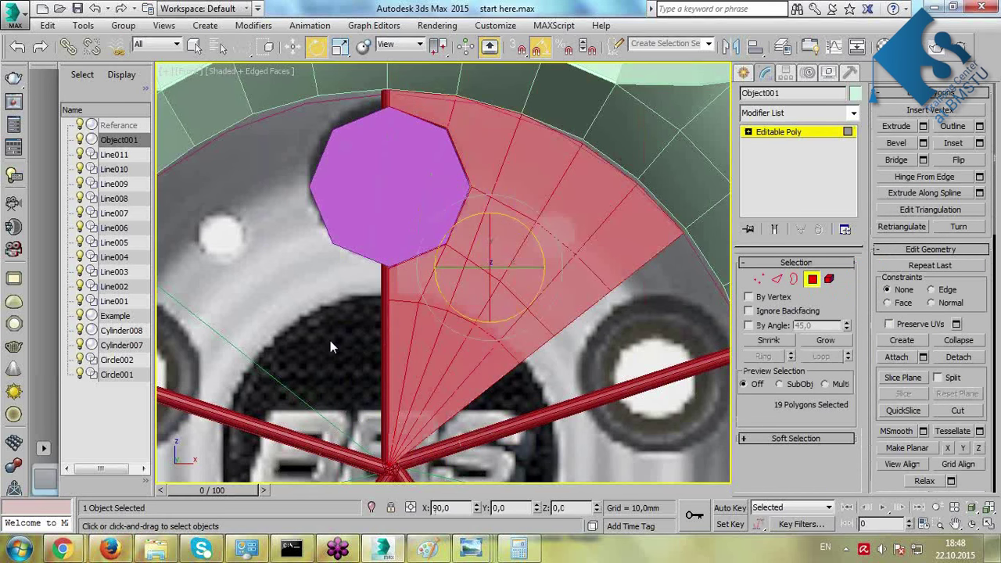
click(330, 347)
mouse_move(374, 344)
mouse_down()
mouse_move(481, 201)
mouse_move(357, 99)
mouse_move(365, 258)
mouse_up()
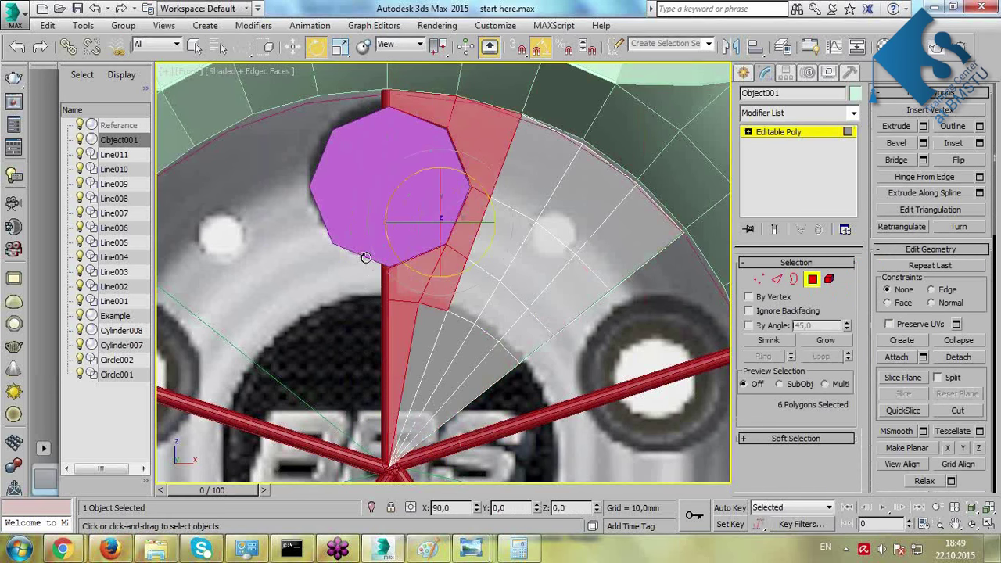
ctrl+drag(424, 319, 377, 255)
middle_drag(371, 258, 386, 253)
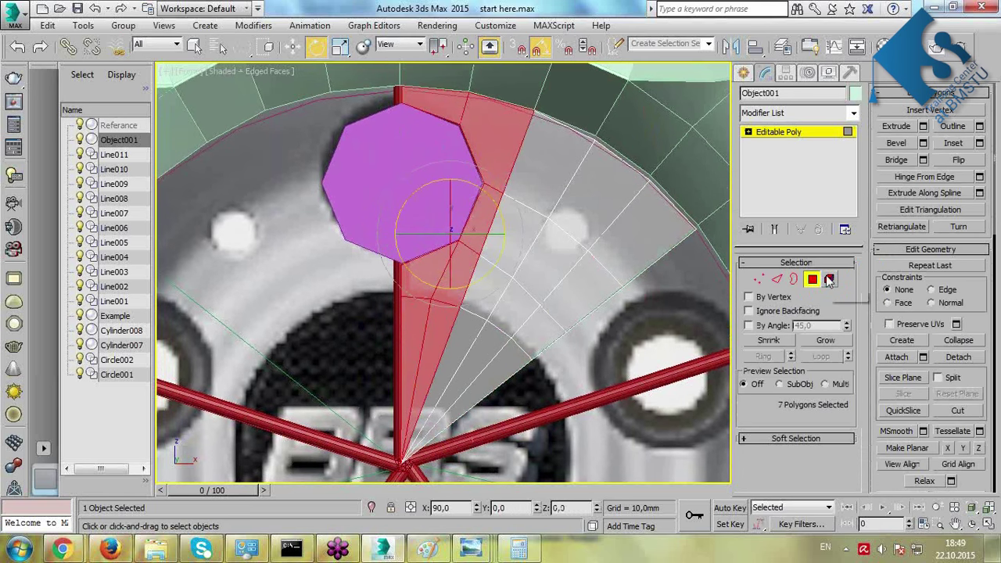
click(964, 358)
click(465, 292)
click(543, 282)
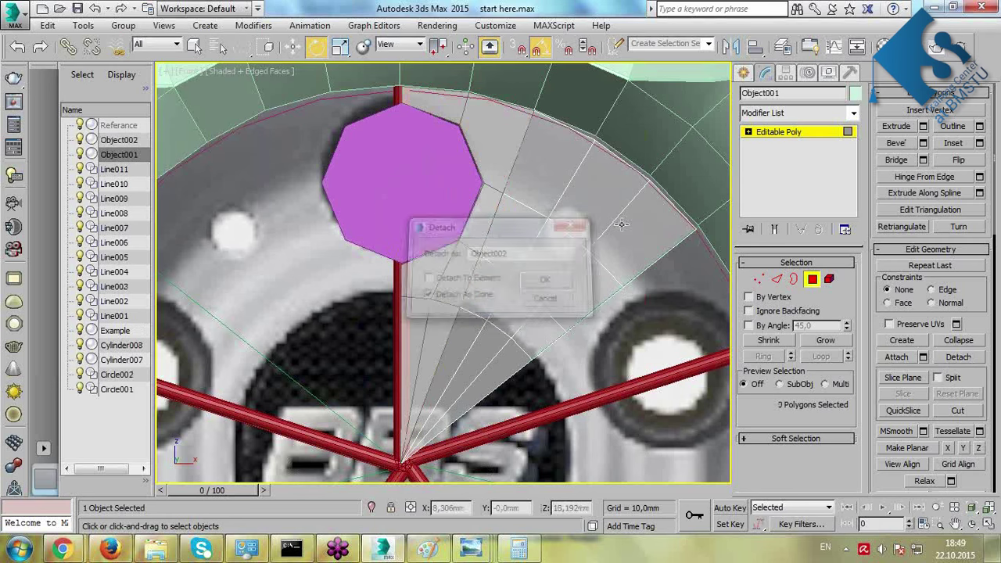
Mirror the detached slice copy across the X axis with the No Clone option.
click(777, 133)
key(e)
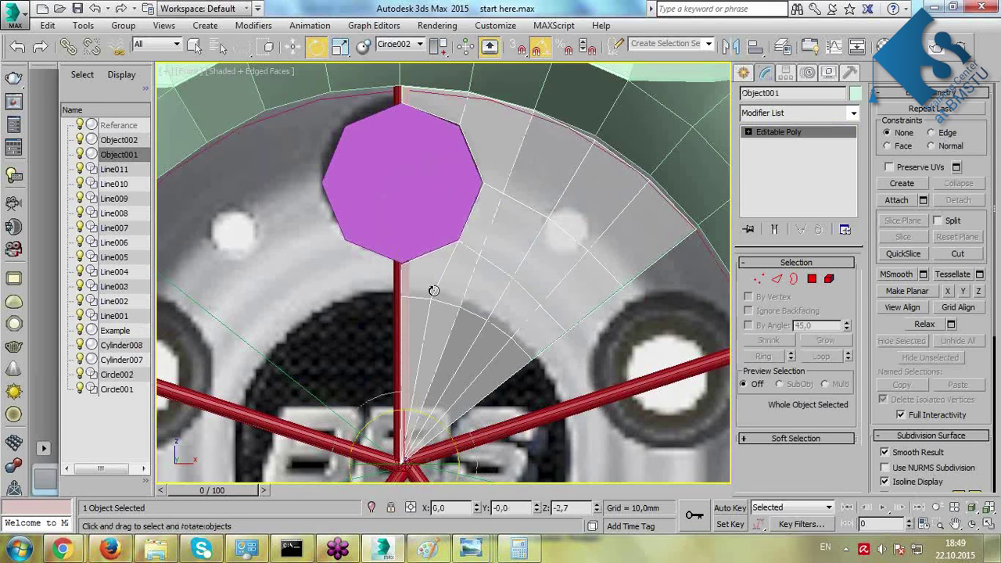
key(w)
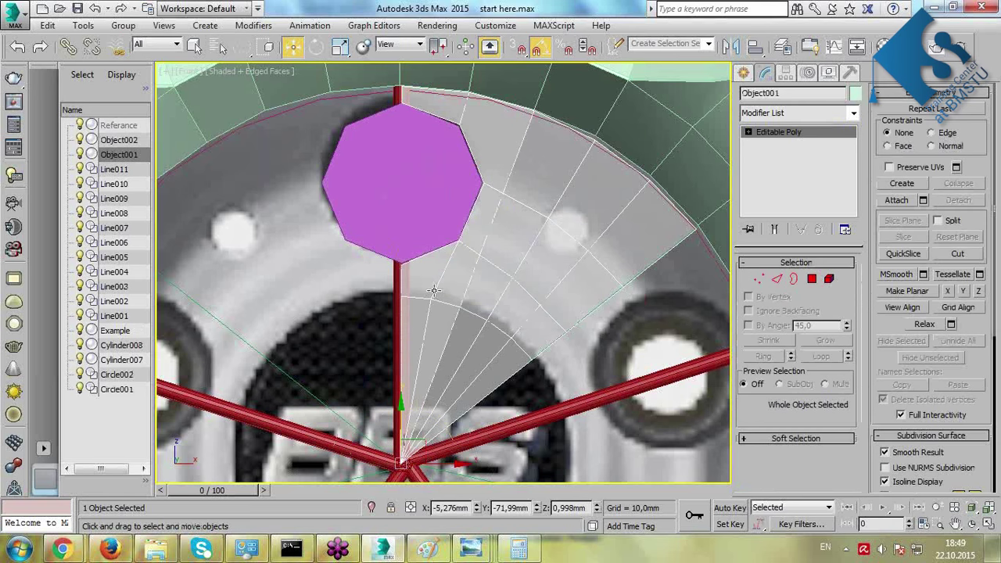
click(117, 140)
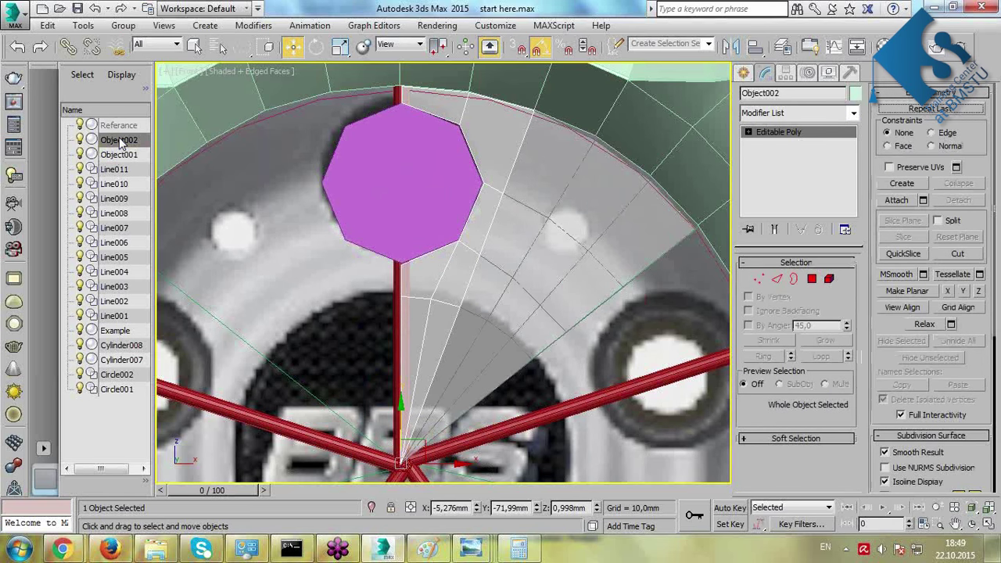
click(731, 46)
click(476, 283)
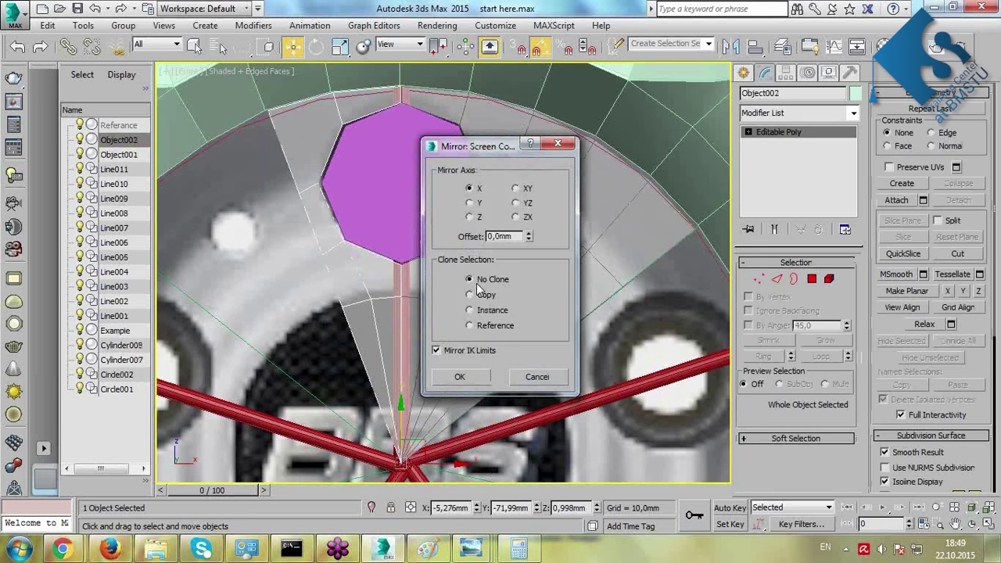
click(459, 377)
Rotate the mirrored slices about the wheel centre until they fill the gap beside the second spoke.
middle_drag(476, 376, 458, 326)
key(e)
drag(413, 380, 420, 387)
middle_drag(422, 387, 346, 410)
Attach the rotated slices to Object001.
click(451, 237)
click(897, 202)
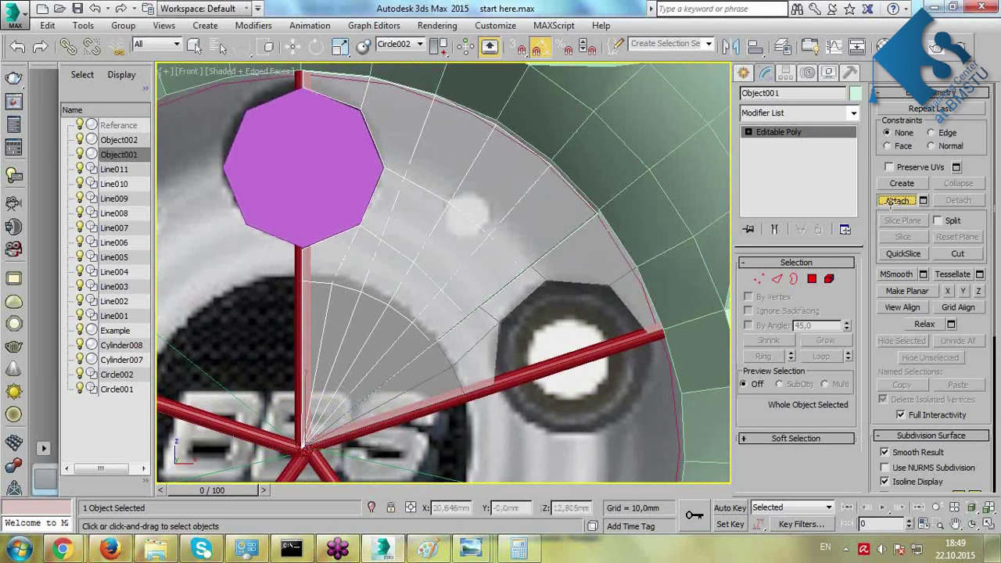
click(602, 271)
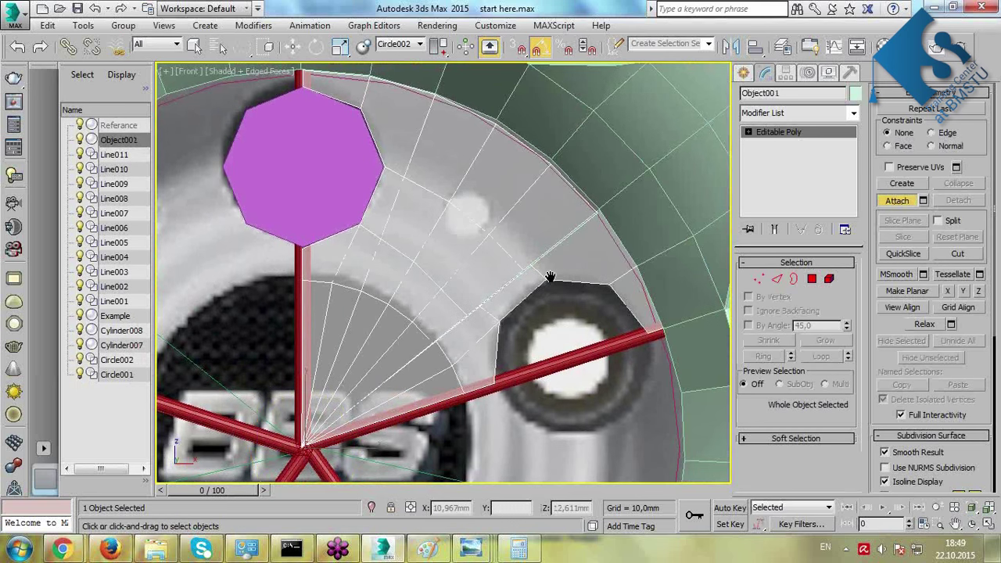
middle_drag(597, 268, 529, 260)
Reposition the paired vertices where the outer cut row meets the seam so both halves line up near the second bolt hole.
key(w)
key(1)
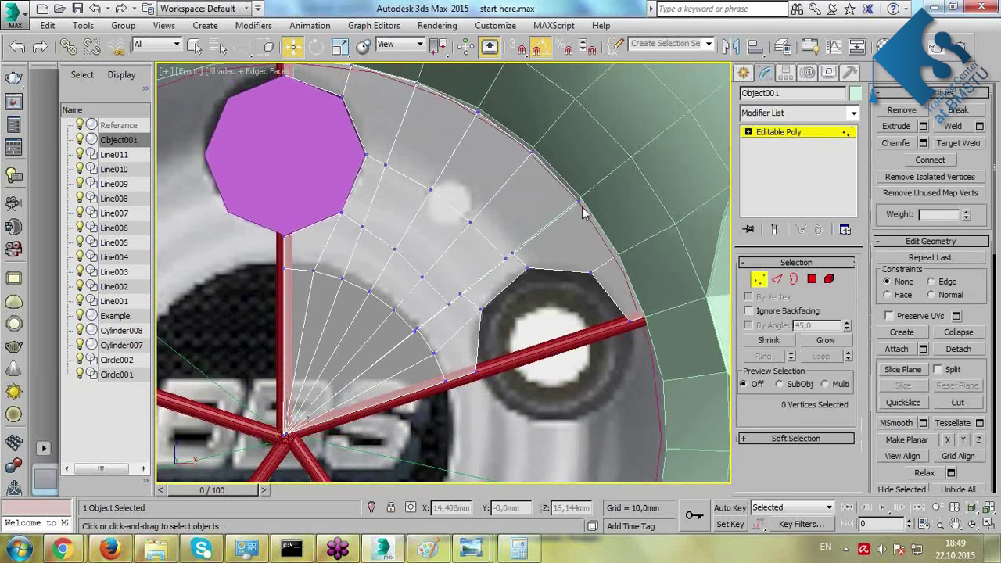
scroll(590, 227, up, 5)
scroll(599, 218, down, 4)
scroll(546, 159, up, 3)
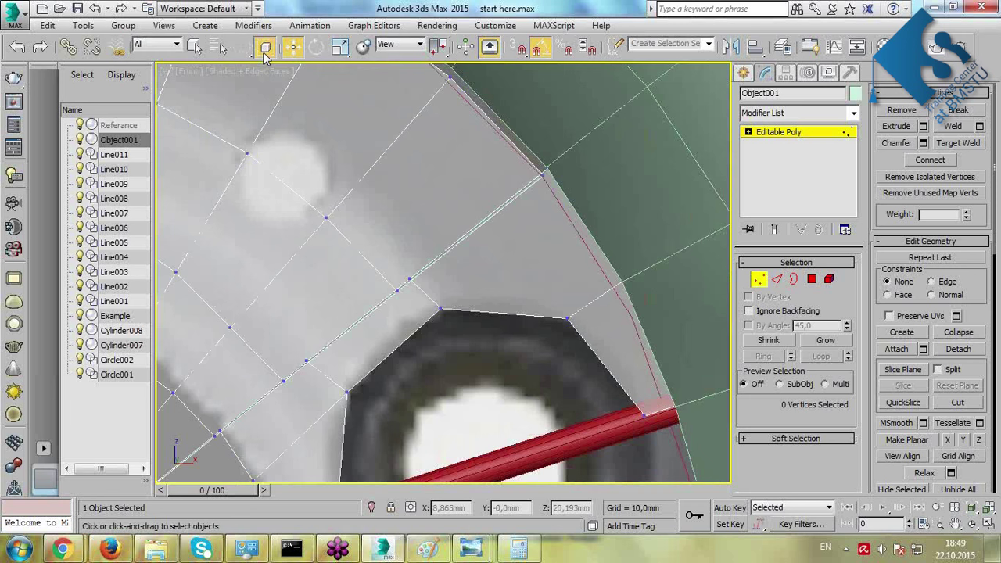
drag(240, 55, 247, 72)
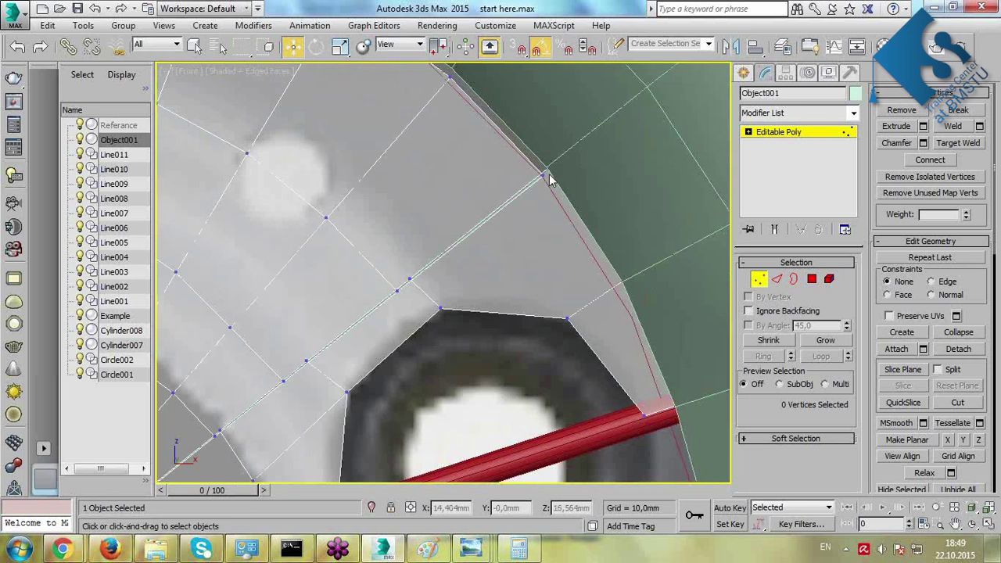
middle_drag(547, 175, 566, 160)
scroll(566, 160, down, 3)
scroll(504, 227, up, 4)
click(521, 225)
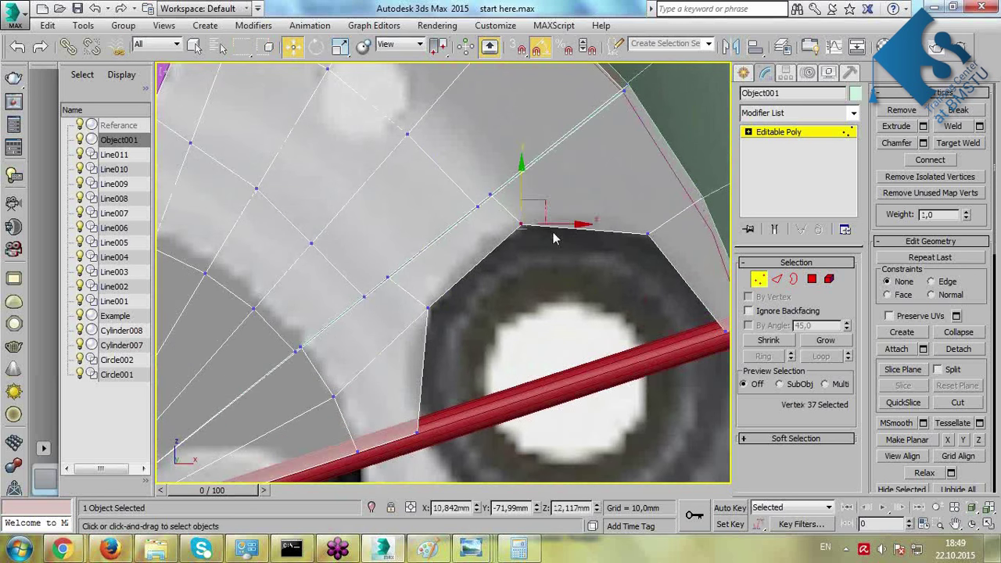
drag(544, 209, 543, 212)
scroll(415, 162, down, 2)
middle_drag(416, 161, 431, 213)
drag(444, 216, 479, 257)
drag(502, 226, 511, 220)
Move the outer cut row's vertices between the two bolt holes outward to form a more even arc.
drag(400, 185, 455, 172)
click(367, 146)
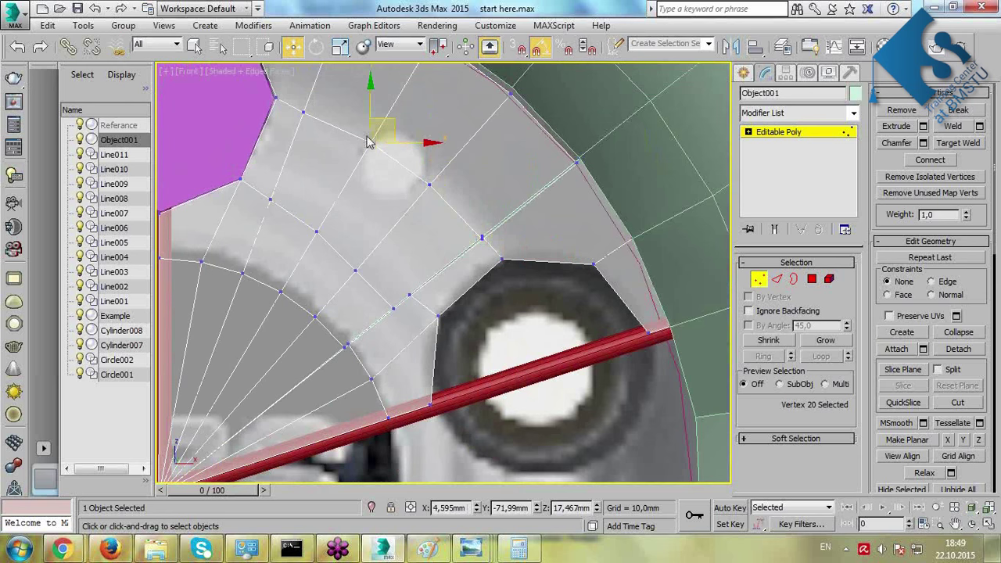
click(303, 112)
middle_drag(298, 84, 311, 121)
drag(340, 131, 348, 124)
middle_drag(377, 283, 408, 189)
click(451, 242)
drag(399, 218, 407, 206)
click(359, 179)
drag(359, 187, 363, 176)
click(314, 146)
drag(341, 133, 344, 131)
Select all paired vertices along the seam from centre to rim and weld them with a 1.571 mm threshold.
click(503, 215)
middle_drag(452, 295, 413, 284)
scroll(413, 283, down, 2)
scroll(266, 379, up, 3)
drag(231, 380, 261, 405)
scroll(418, 243, down, 2)
middle_drag(418, 242, 327, 337)
ctrl+drag(352, 300, 385, 320)
ctrl+drag(416, 236, 446, 271)
ctrl+drag(498, 200, 526, 219)
middle_drag(620, 137, 478, 229)
ctrl+drag(458, 209, 477, 241)
middle_drag(390, 371, 518, 296)
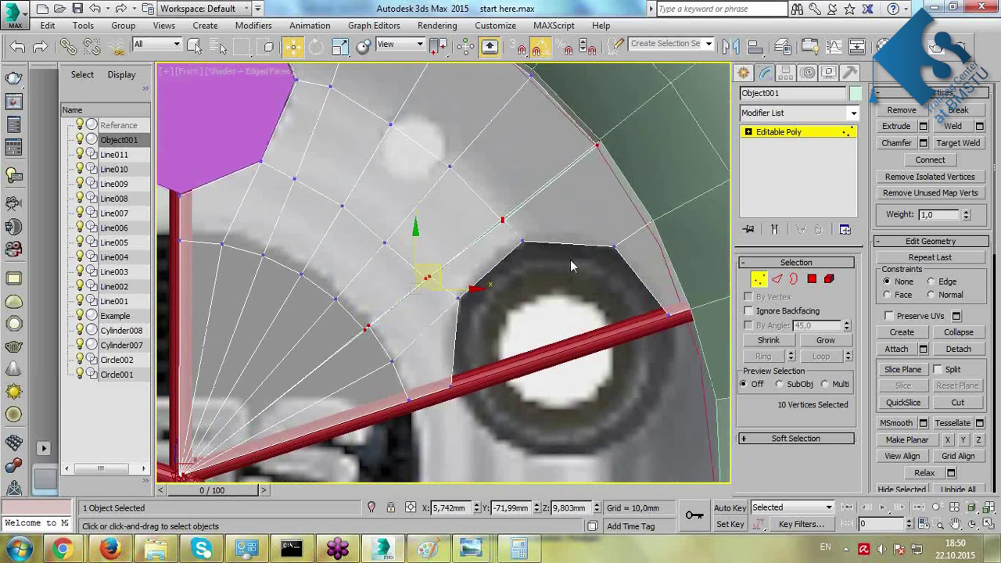
click(980, 127)
drag(454, 281, 456, 244)
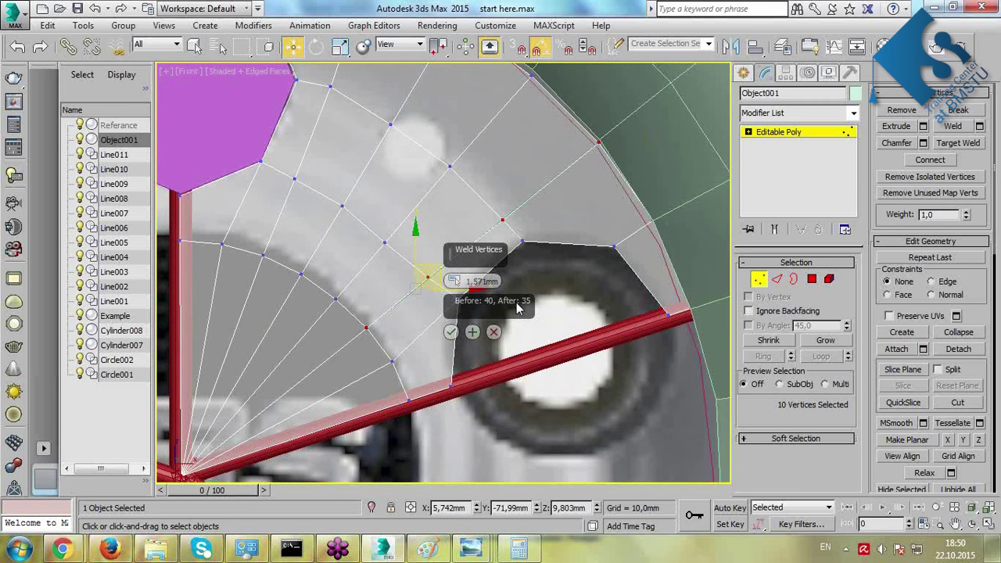
click(451, 332)
scroll(445, 327, down, 2)
middle_drag(455, 264, 477, 293)
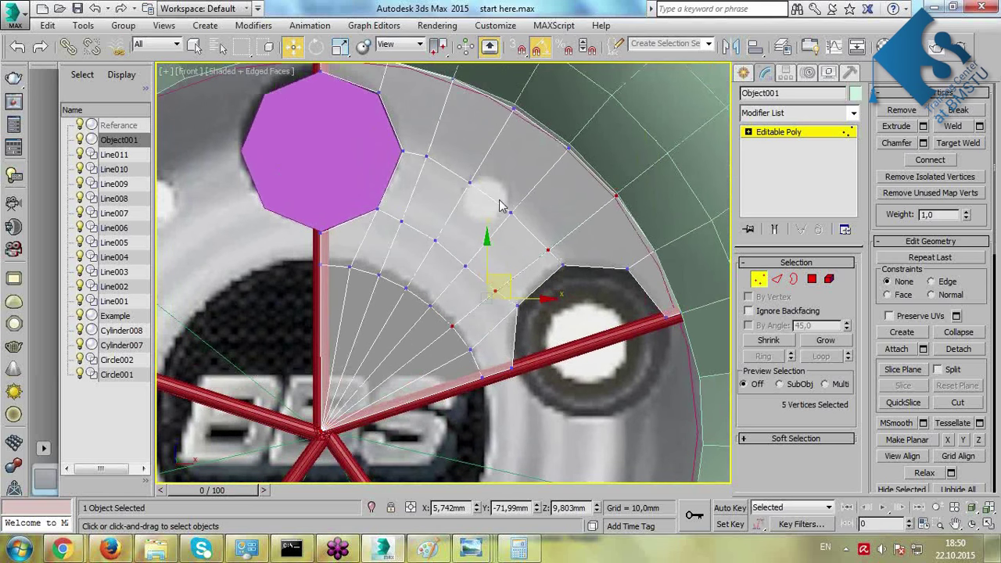
Fine-tune the position of the outer-row vertex beside the small round hole.
scroll(501, 205, up, 4)
click(433, 193)
click(443, 242)
click(438, 189)
drag(458, 171, 446, 163)
click(500, 205)
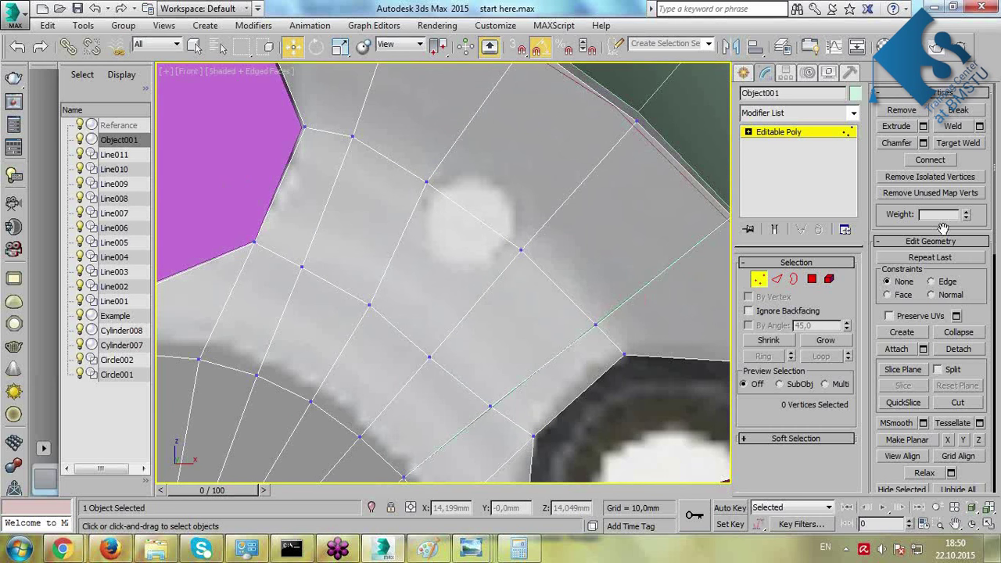
scroll(438, 204, down, 2)
Leave vertex editing and delete the octagonal cylinder over the upper bolt hole.
click(788, 132)
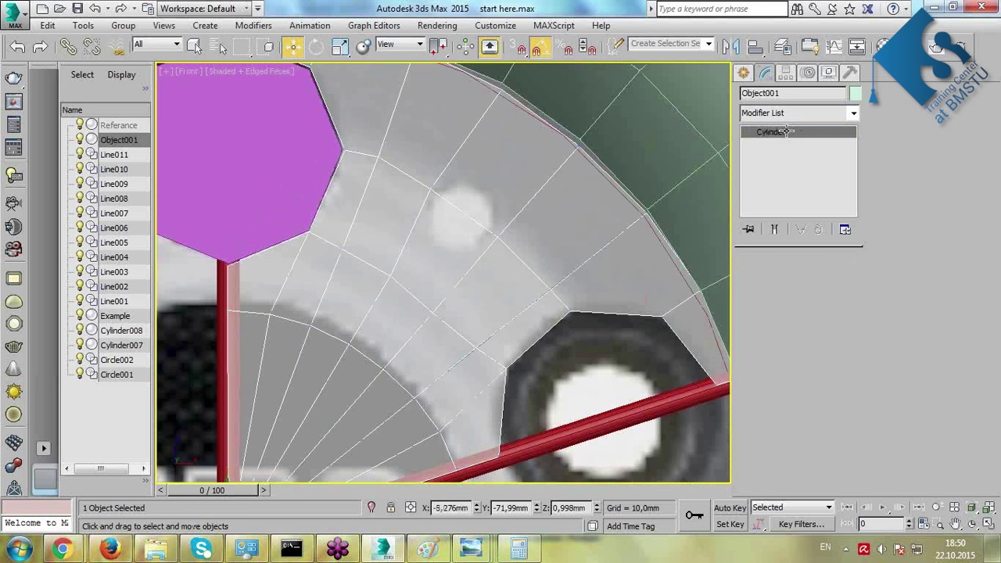
click(290, 176)
key(Delete)
Try drawing an 8-sided cylinder over the small round hole, and undo the deletion of the bolt-hole cylinder.
click(744, 72)
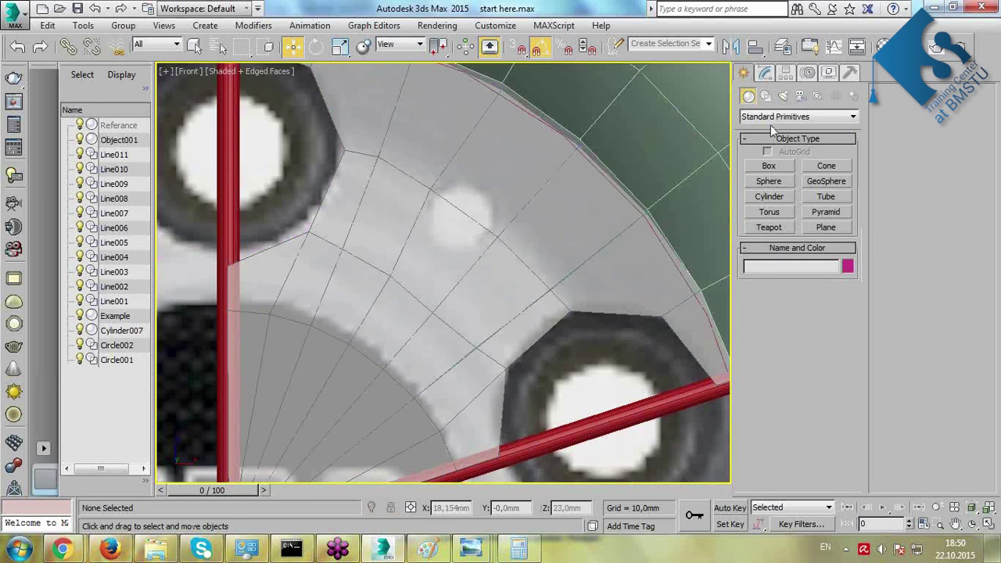
click(769, 196)
scroll(441, 222, up, 2)
drag(473, 208, 506, 246)
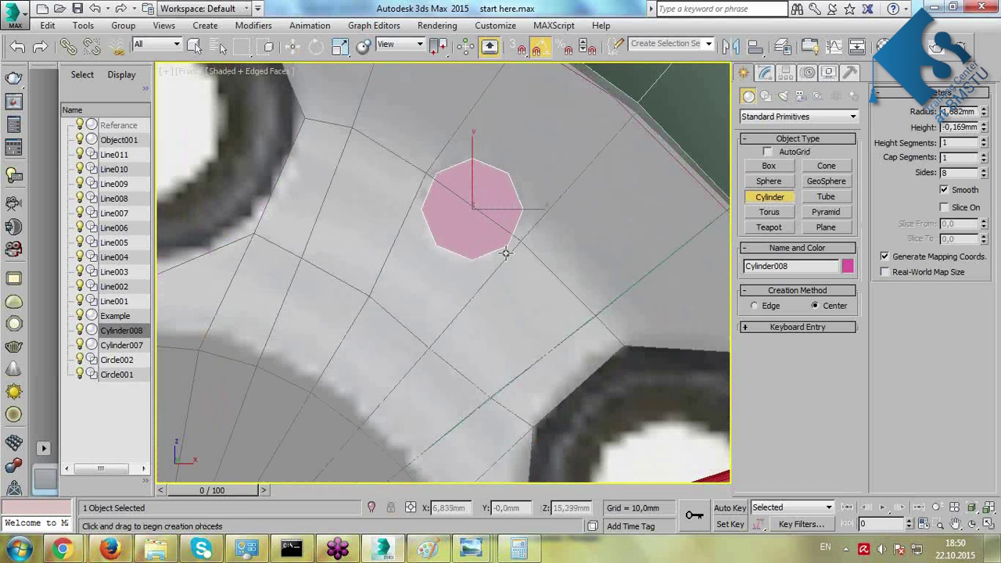
middle_drag(535, 205, 539, 229)
right_click(539, 229)
right_click(539, 229)
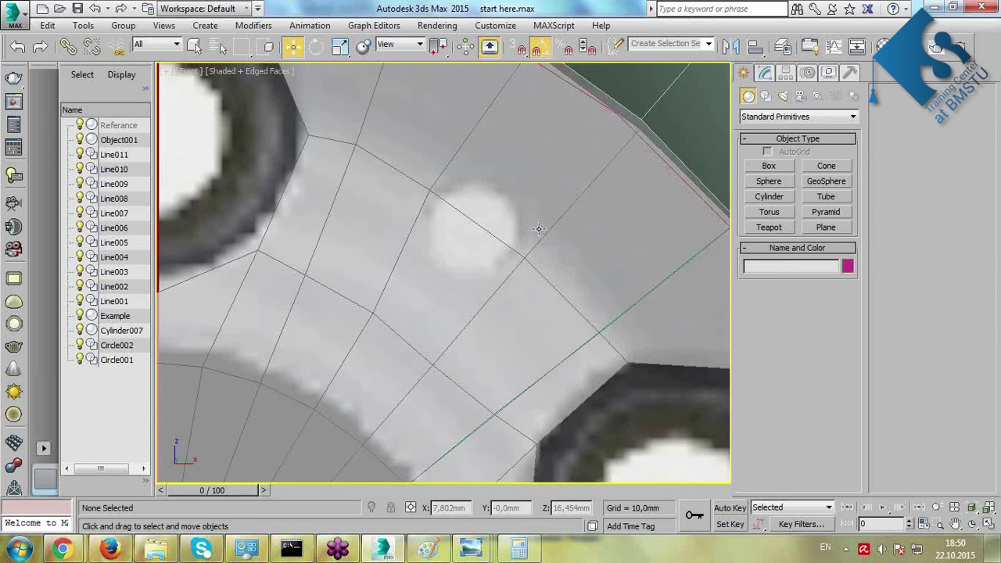
key(ctrl+z)
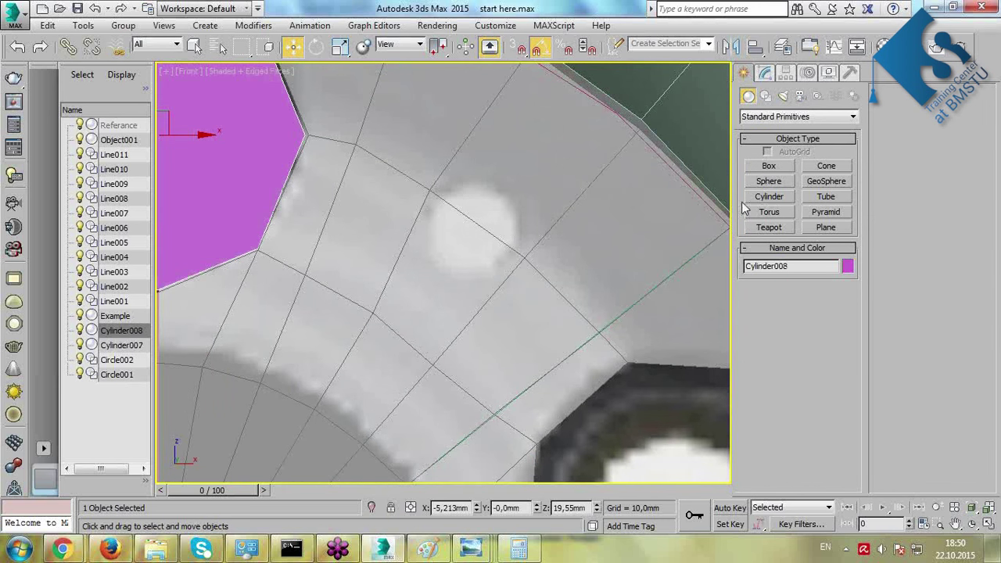
Delete the octagonal cylinder covering the upper bolt hole.
click(769, 196)
middle_drag(500, 234, 535, 241)
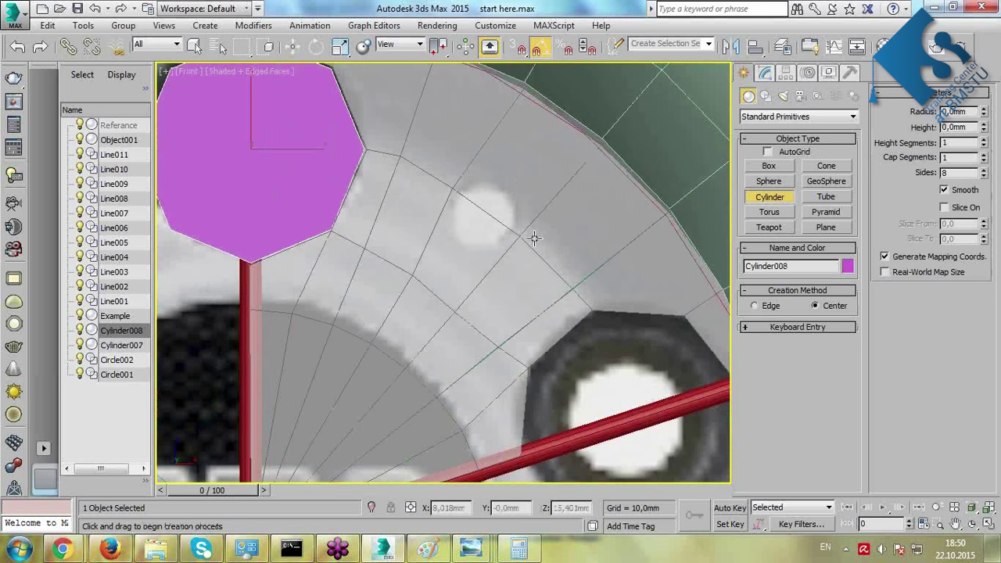
key(Delete)
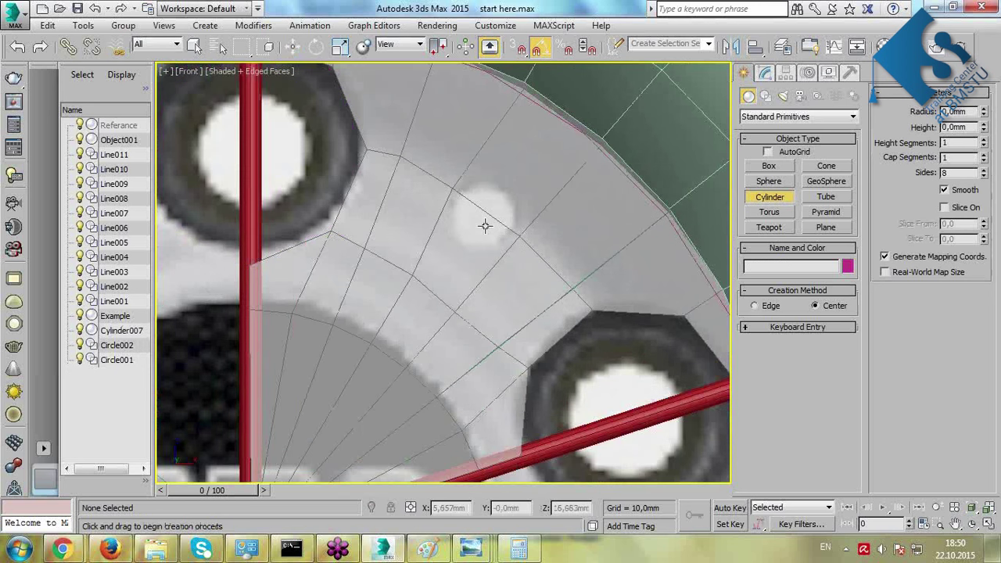
drag(488, 214, 519, 234)
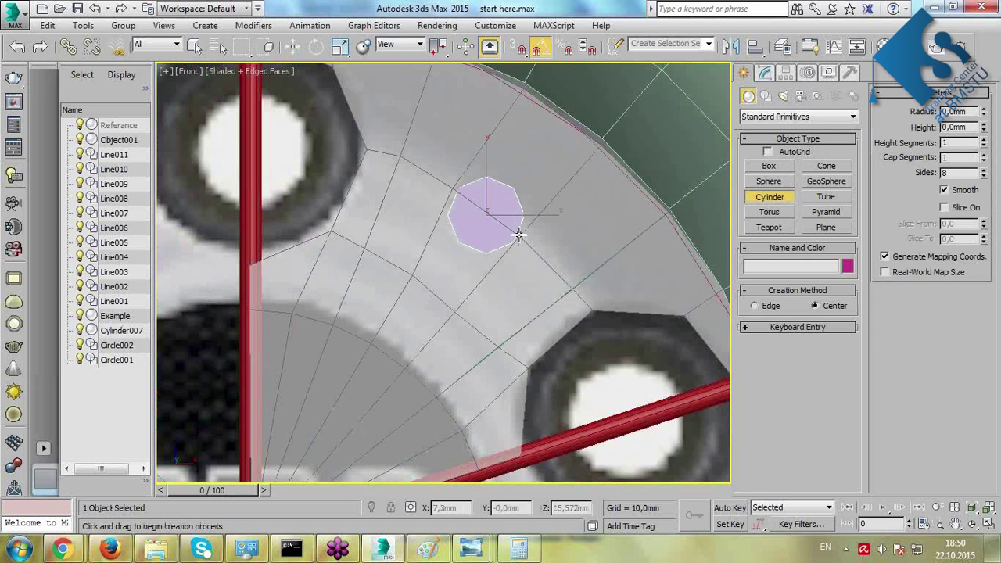
scroll(505, 235, up, 2)
middle_drag(505, 235, 513, 265)
right_click(506, 241)
right_click(505, 241)
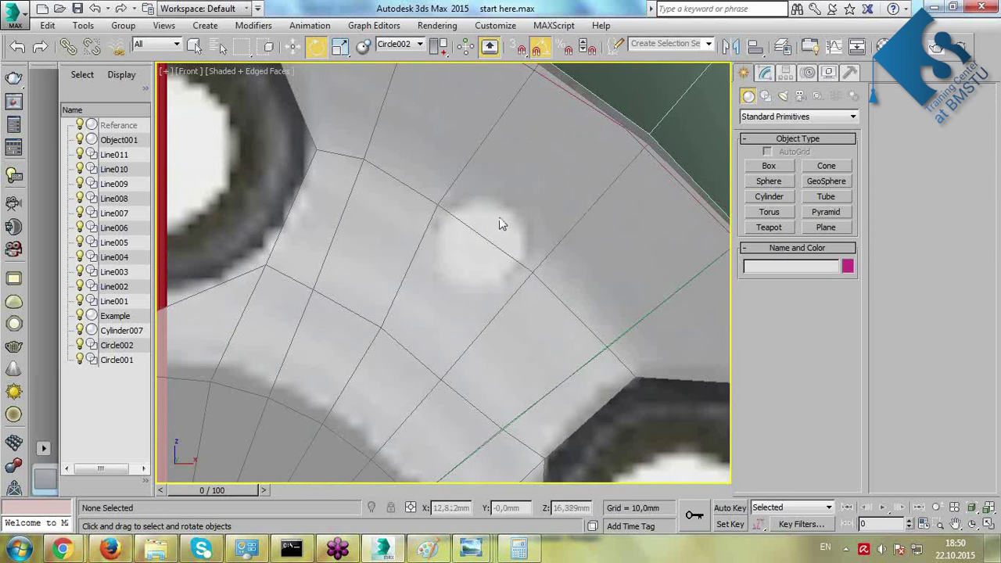
Draw an 8-sided flat cylinder centred over the small round hole in the reference image.
click(510, 260)
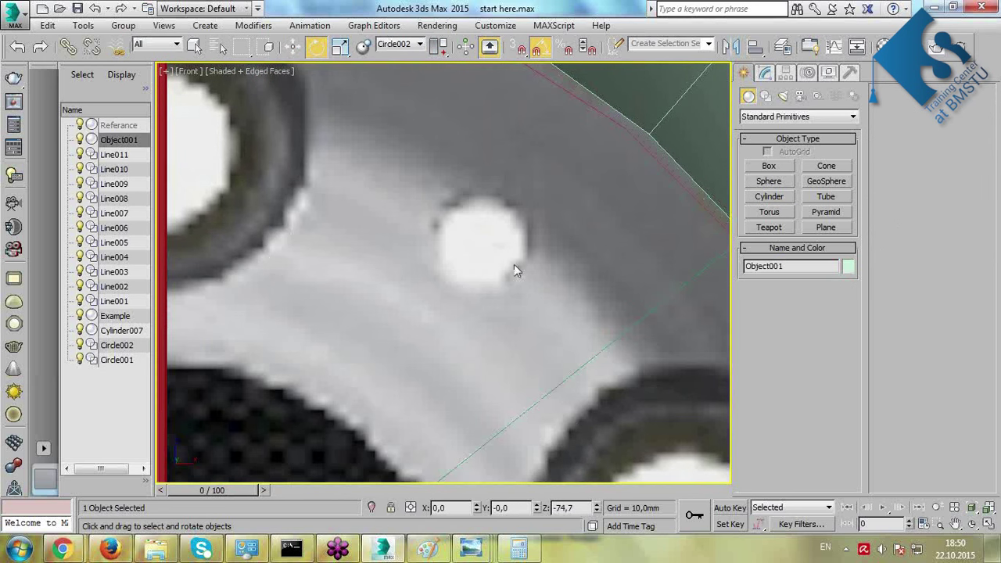
scroll(469, 267, down, 5)
scroll(473, 259, up, 5)
click(472, 259)
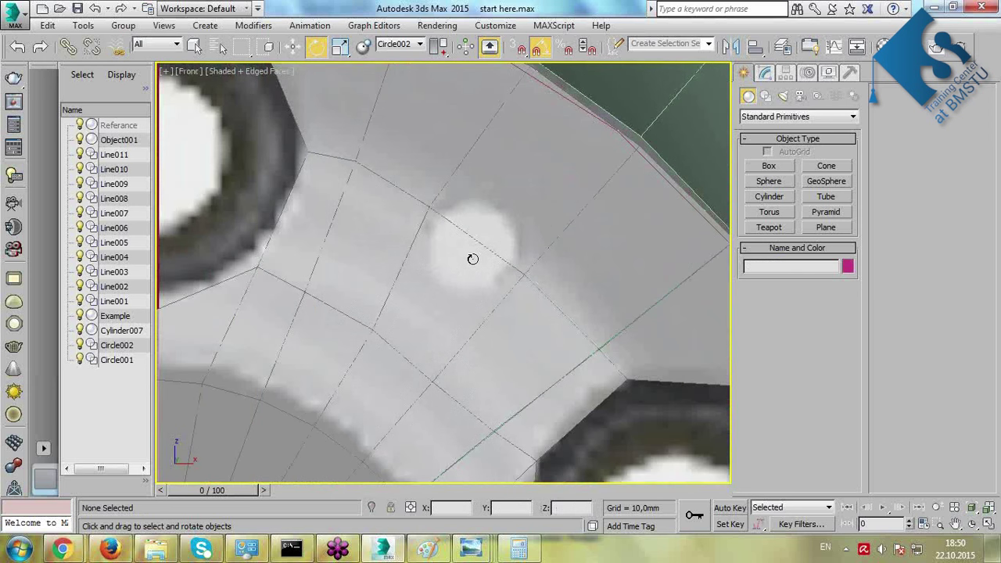
click(482, 248)
click(774, 200)
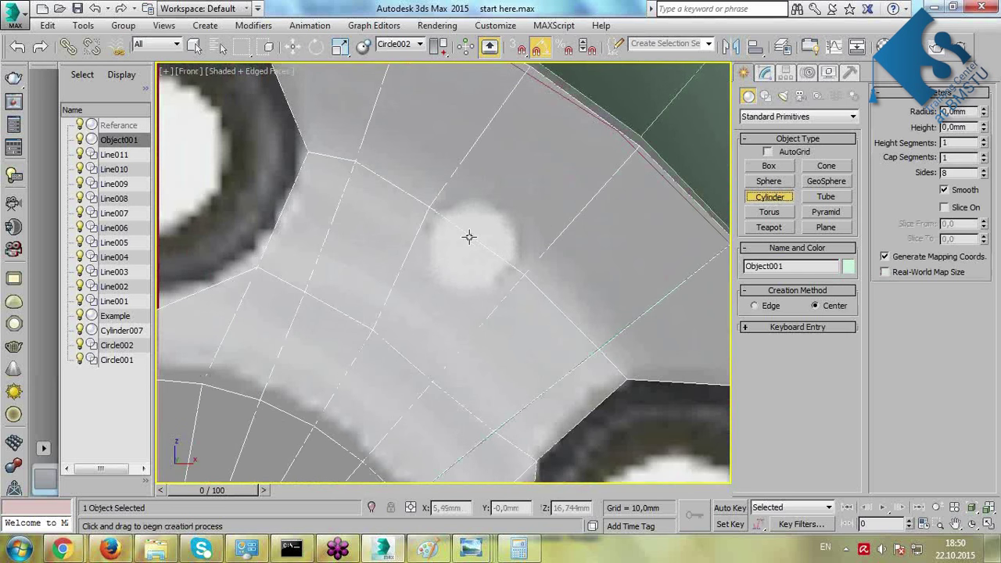
drag(474, 241, 515, 276)
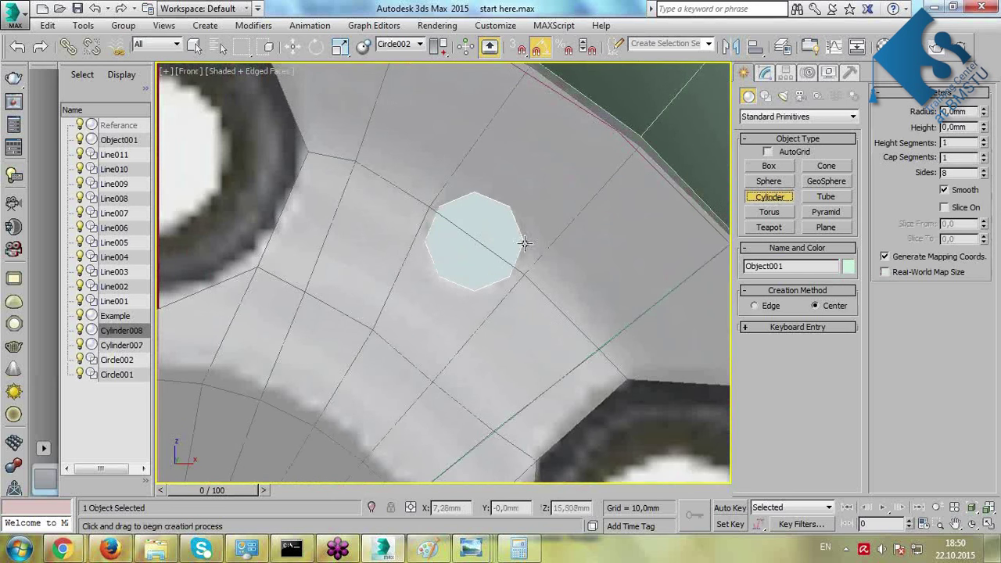
key(e)
scroll(500, 230, up, 2)
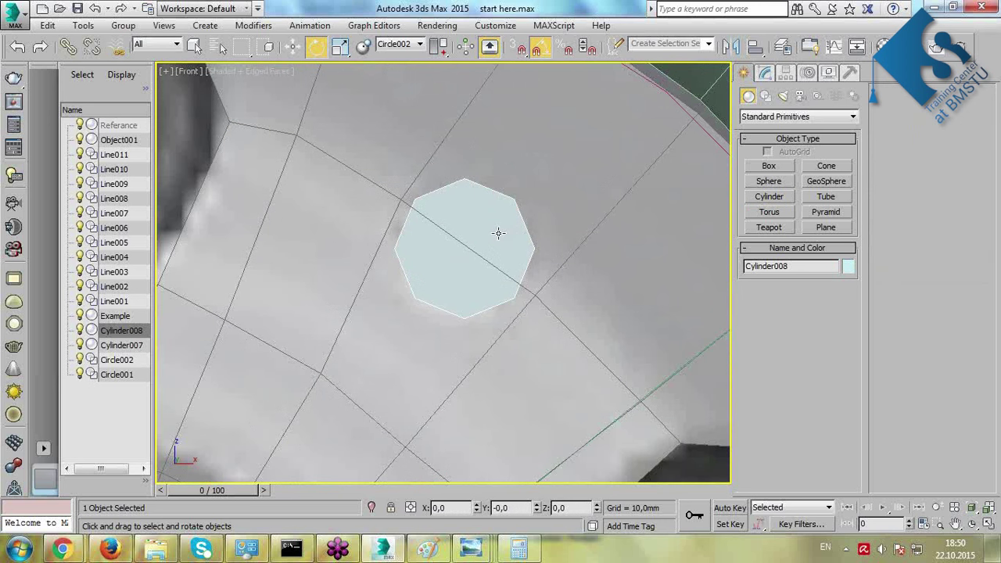
Set the rotation of the small-hole cylinder to the View coordinate system and its own pivot point.
scroll(495, 239, down, 3)
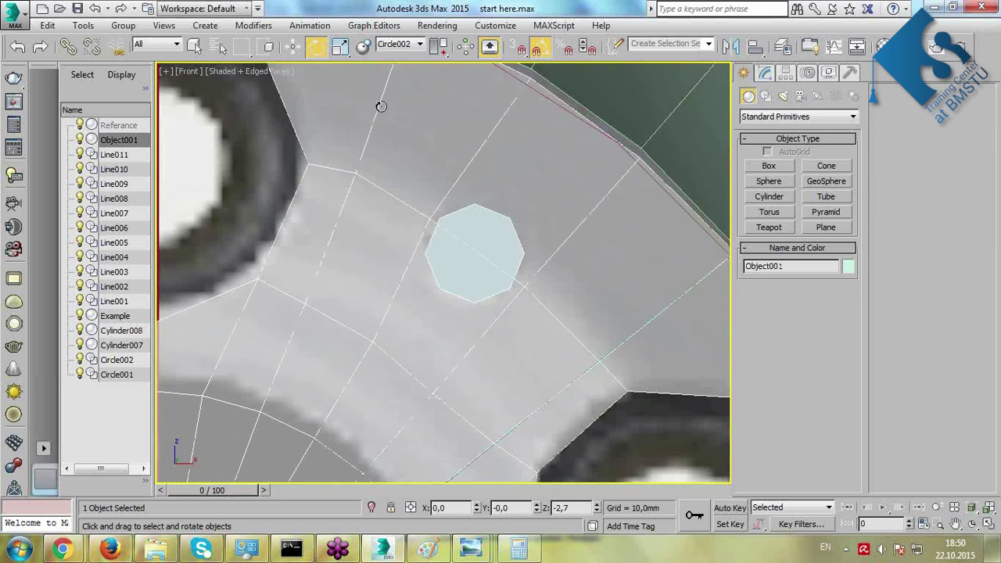
scroll(470, 213, up, 1)
click(403, 44)
click(391, 58)
drag(440, 50, 440, 67)
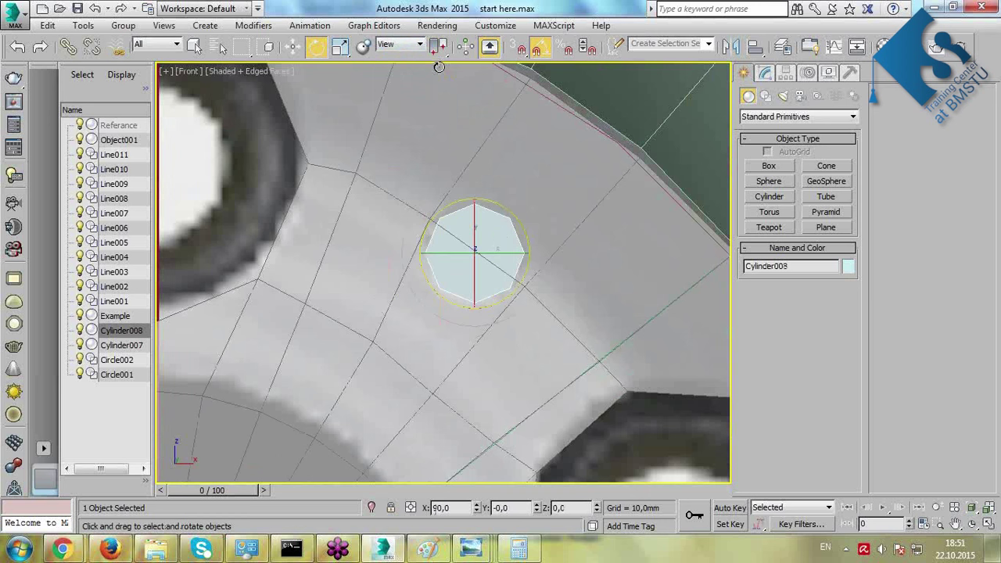
Turn off angle snap and rotate the small octagonal cylinder slightly clockwise to suit the surrounding edges.
scroll(524, 231, up, 2)
drag(512, 227, 492, 214)
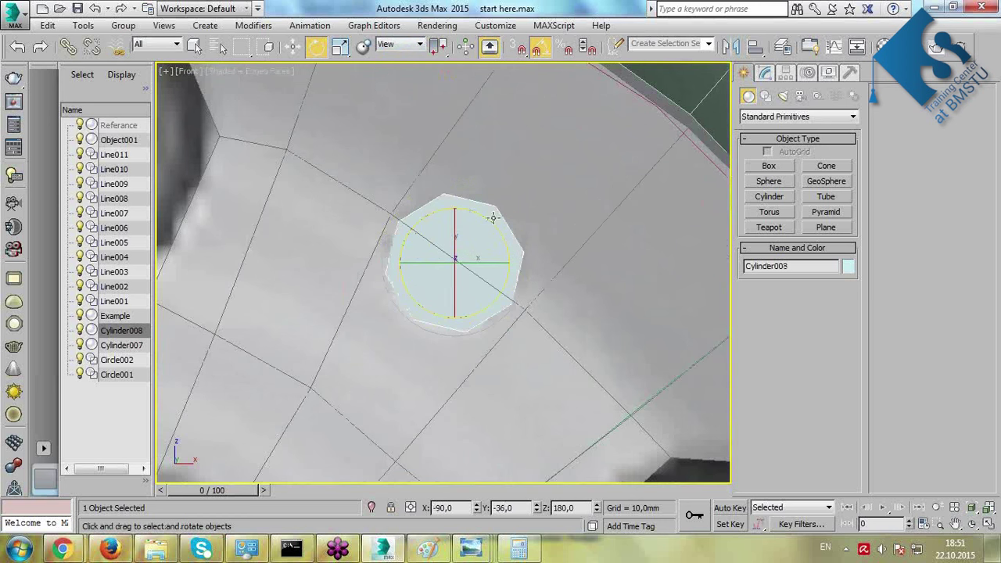
click(536, 50)
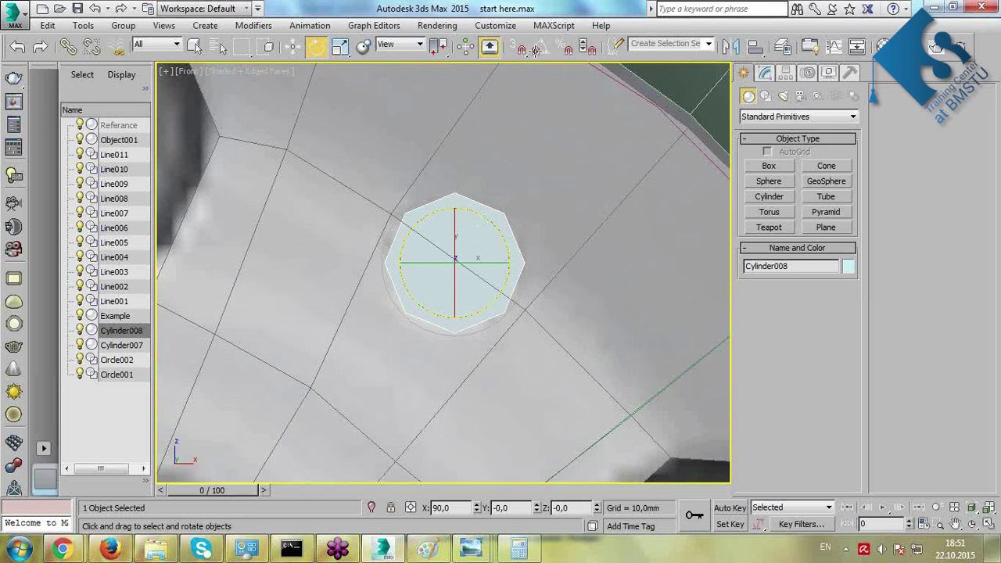
drag(479, 214, 492, 223)
Cut new edges into the disc sector mesh along the octagonal outline of the small-hole cylinder.
click(592, 233)
scroll(567, 251, down, 2)
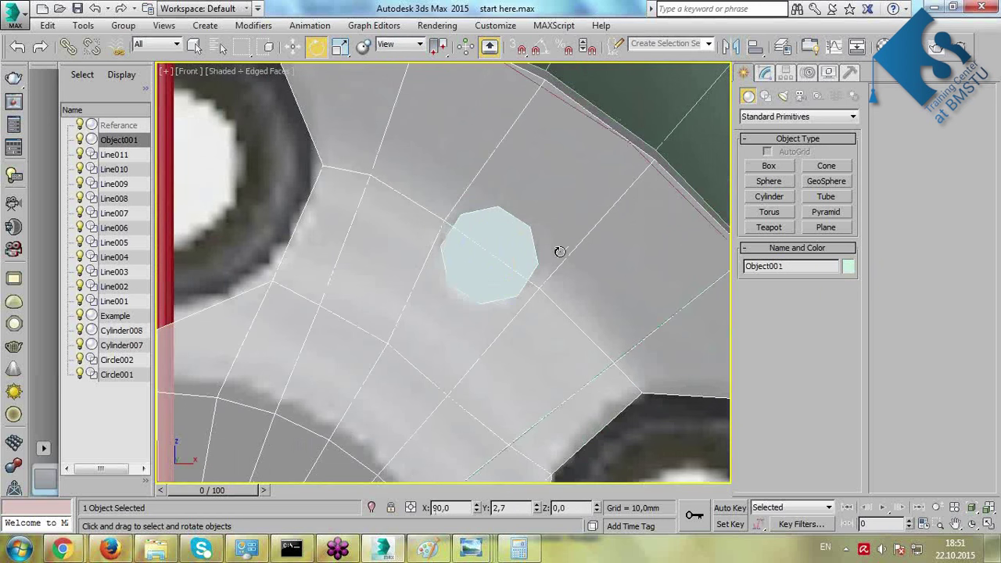
click(769, 73)
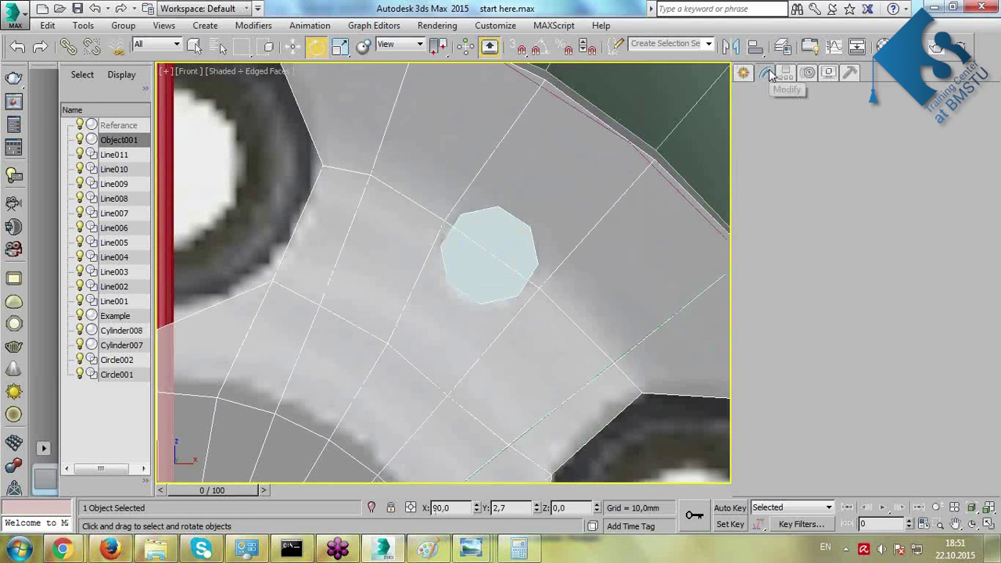
click(956, 255)
scroll(569, 270, down, 3)
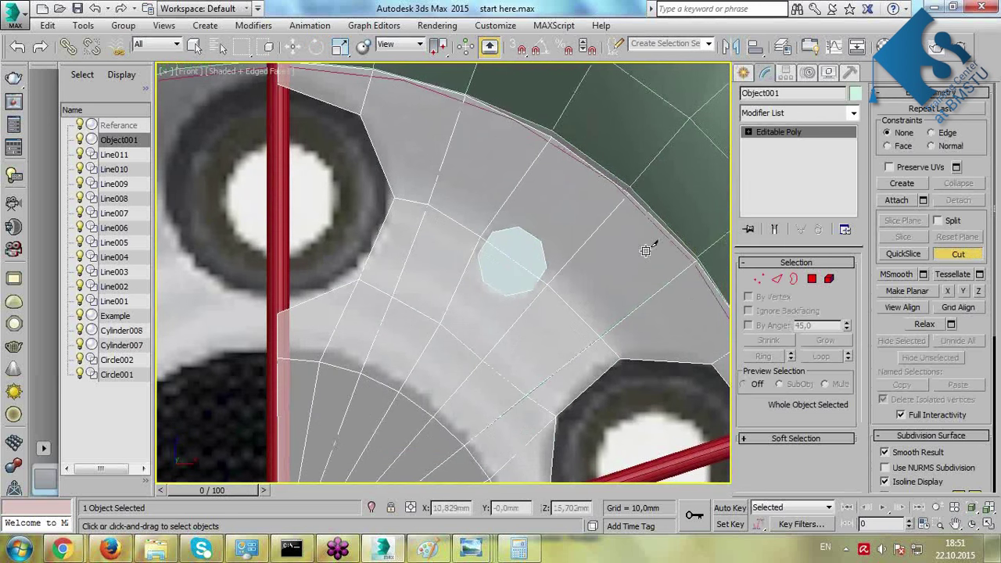
scroll(557, 251, up, 3)
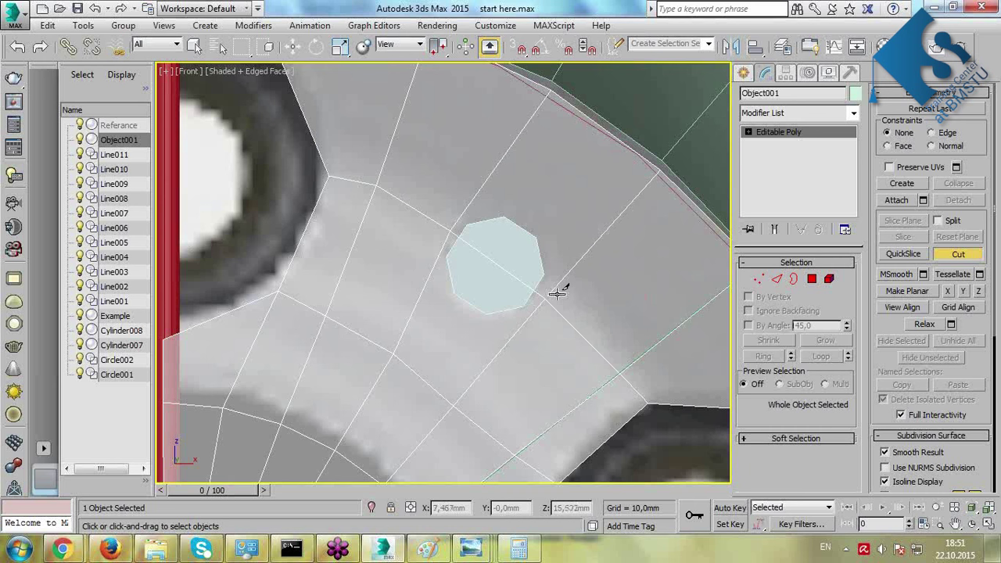
click(546, 276)
click(536, 239)
click(506, 218)
click(485, 313)
click(523, 307)
click(545, 298)
right_click(523, 293)
right_click(518, 250)
Delete the octagonal guide cylinder over the small round hole.
click(470, 273)
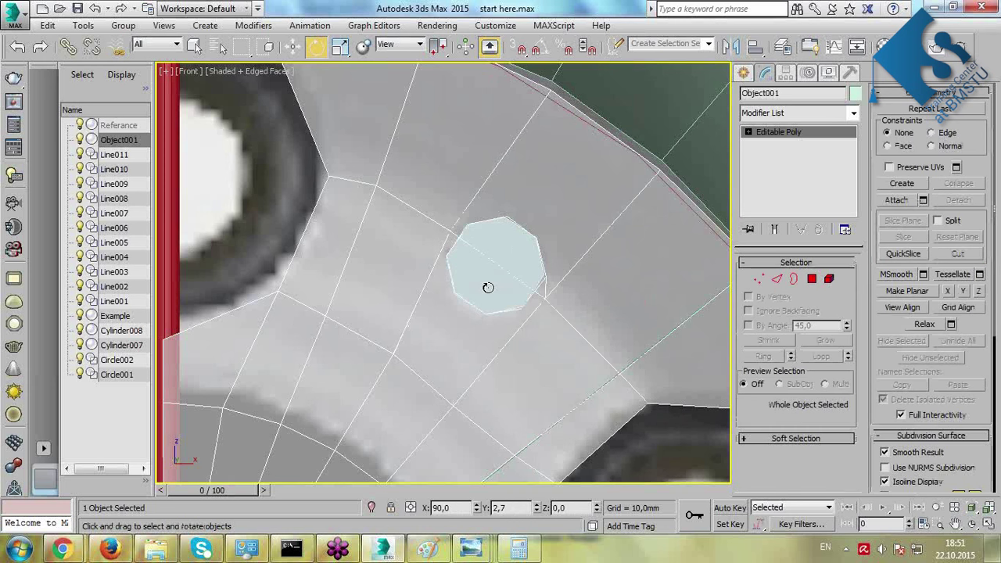
click(121, 345)
click(122, 330)
key(Delete)
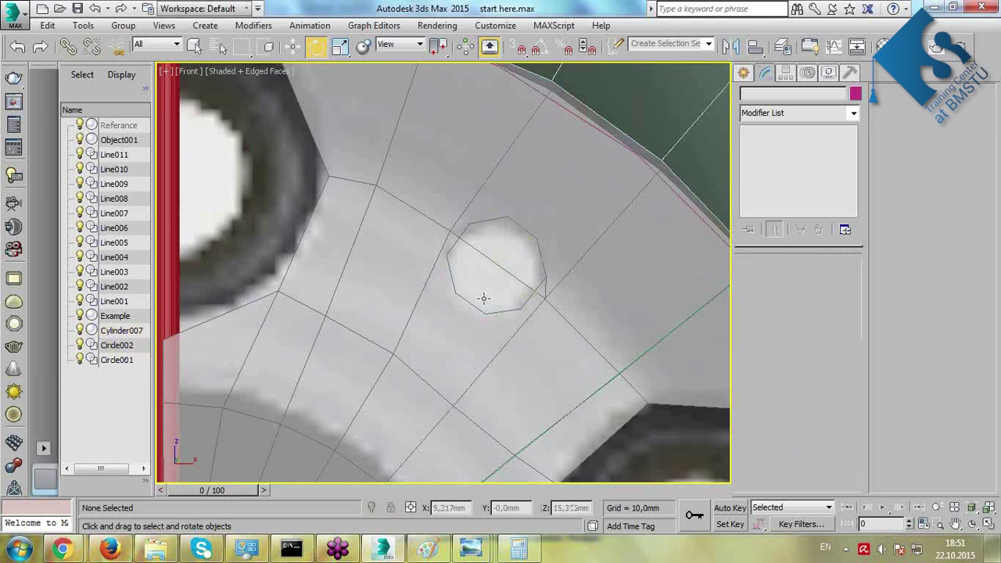
Select the two polygons inside the octagonal outline on the disc sector and delete them to open the small hole.
click(561, 254)
click(812, 278)
click(513, 263)
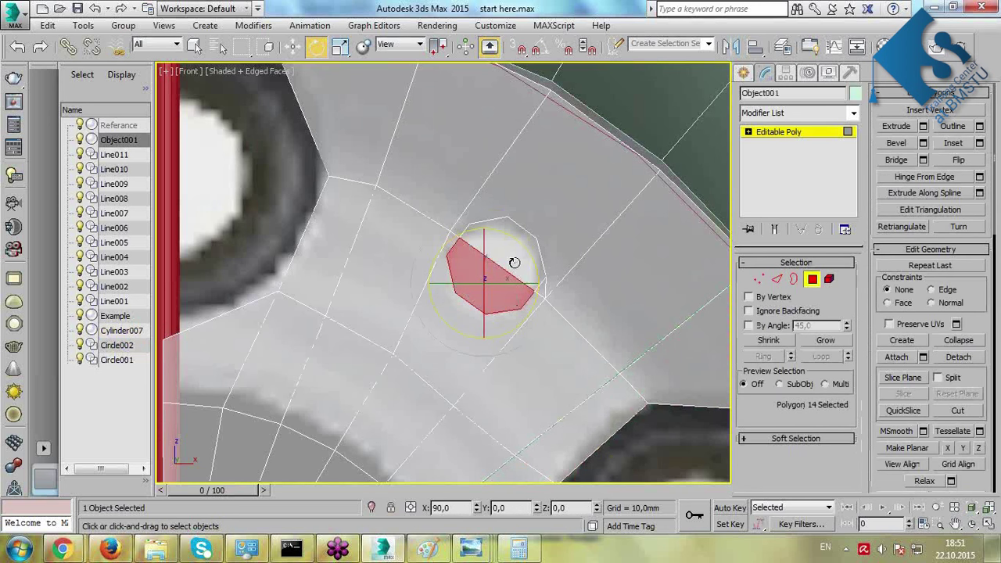
ctrl+click(520, 262)
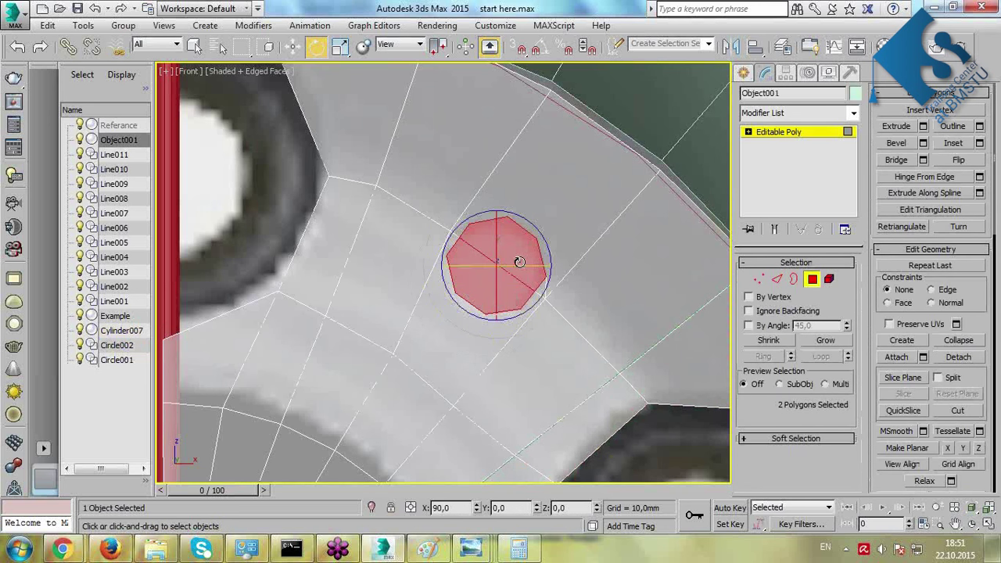
key(Delete)
Cut edges joining the two row vertices on either side of the small hole to the neighbouring corners of its octagonal outline.
click(759, 279)
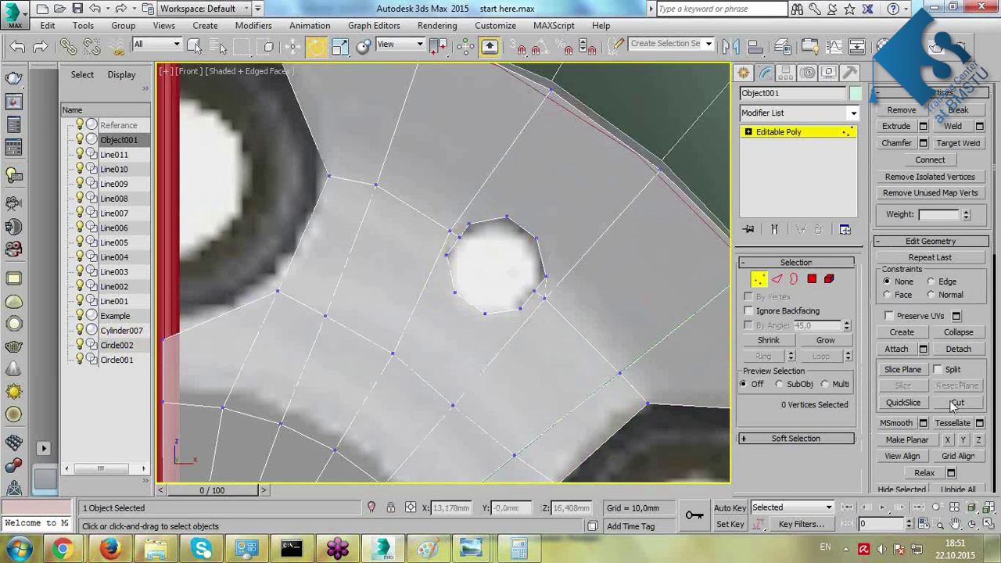
click(958, 404)
scroll(501, 258, up, 3)
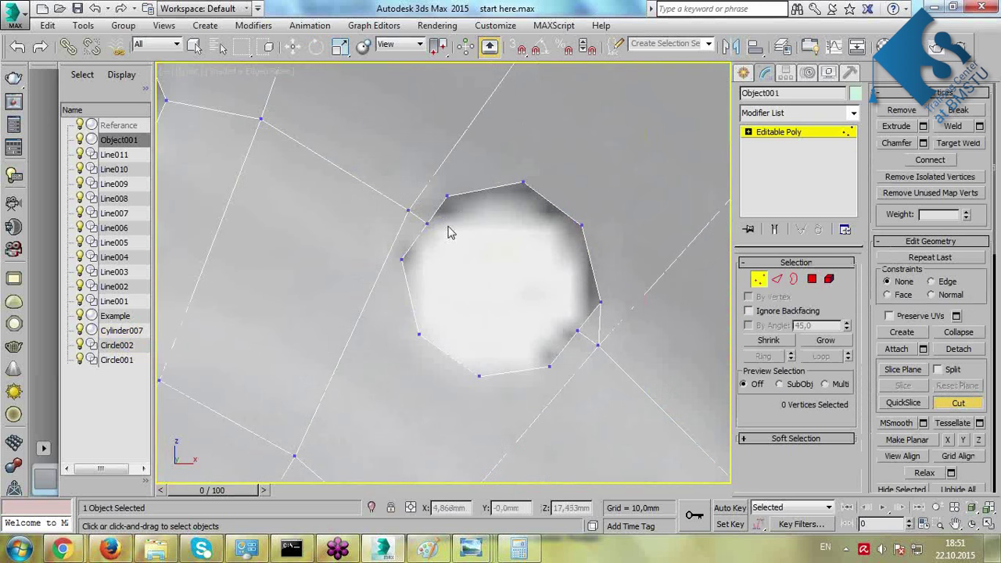
click(409, 209)
click(447, 195)
right_click(446, 195)
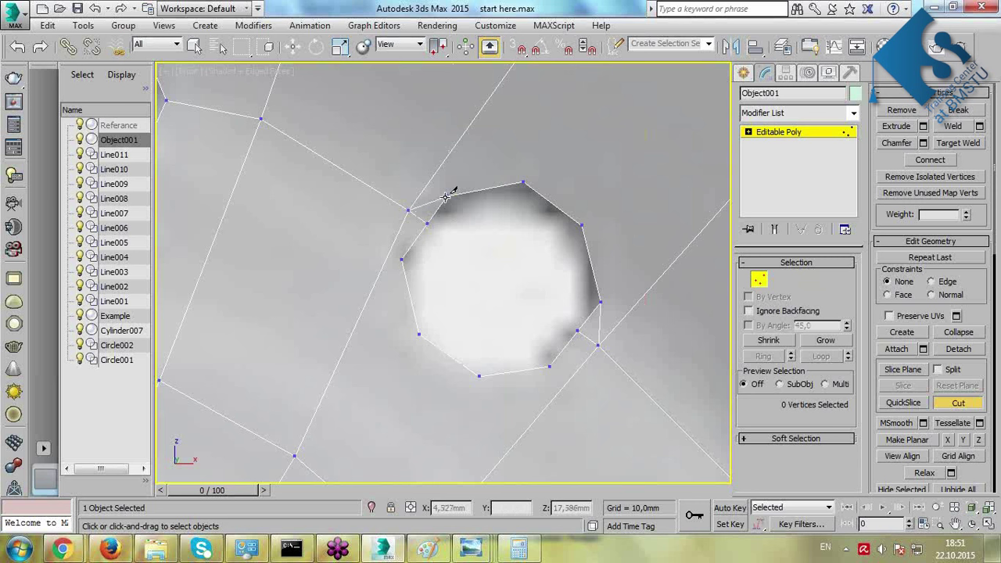
click(407, 211)
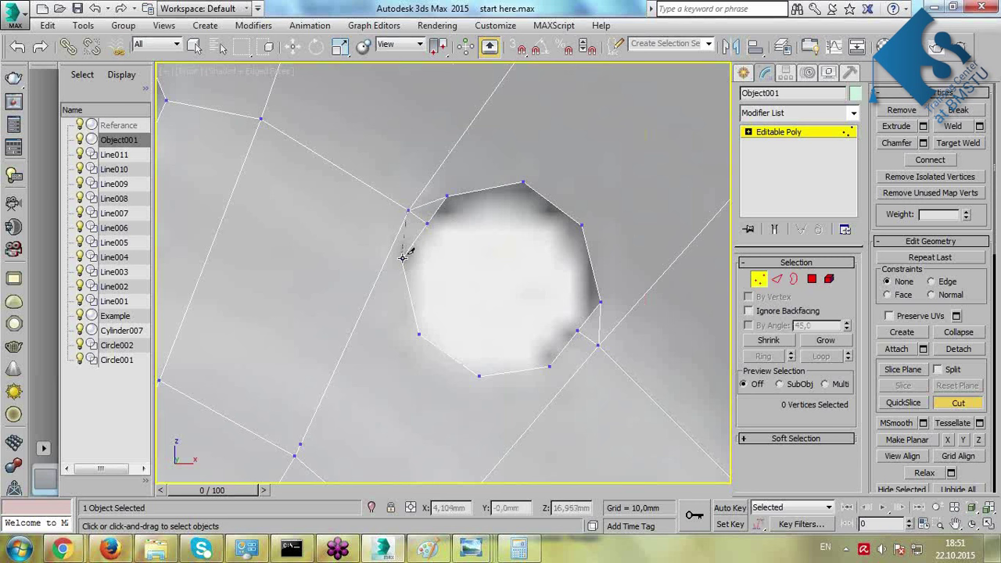
click(549, 366)
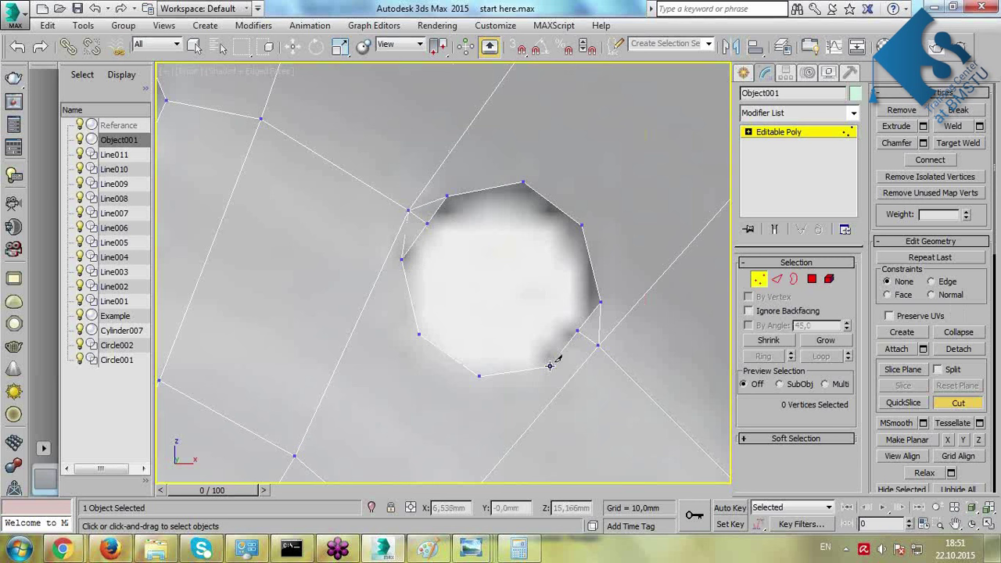
click(599, 346)
right_click(598, 346)
Cut edges from the two upper corners of the small hole to the nearest vertices on the sector's outer rim.
scroll(583, 245, down, 3)
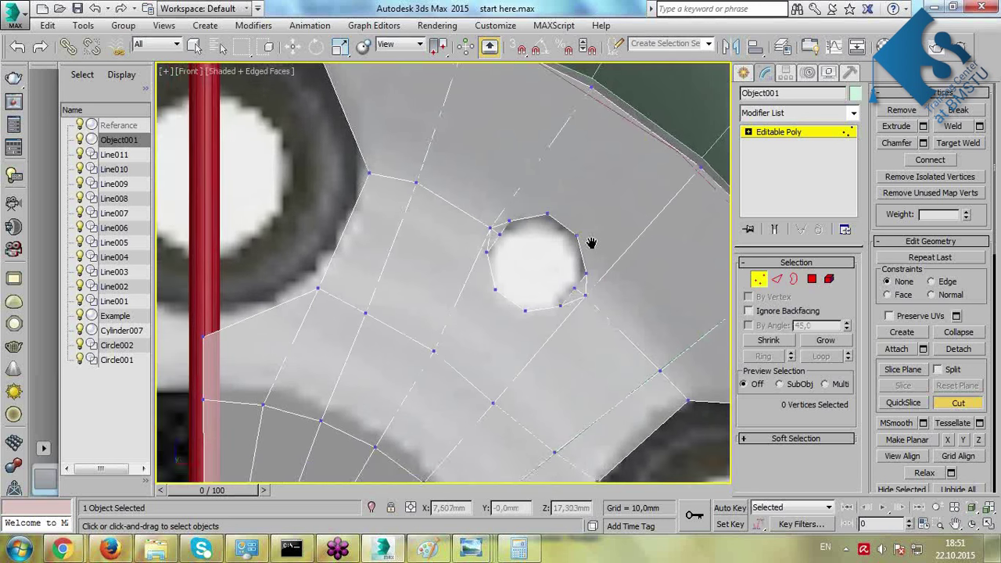
middle_drag(589, 241, 569, 264)
click(528, 236)
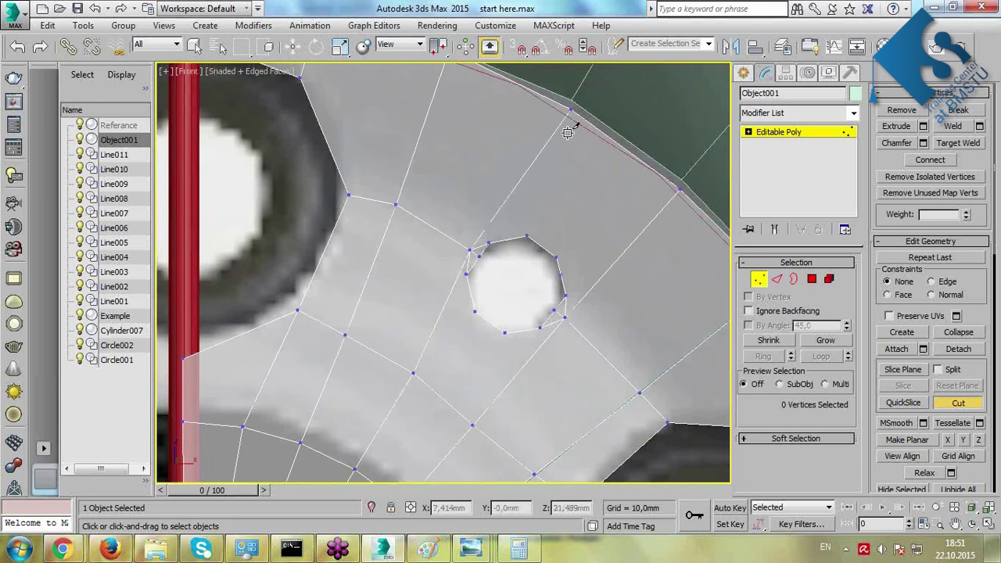
click(571, 109)
click(556, 258)
click(679, 190)
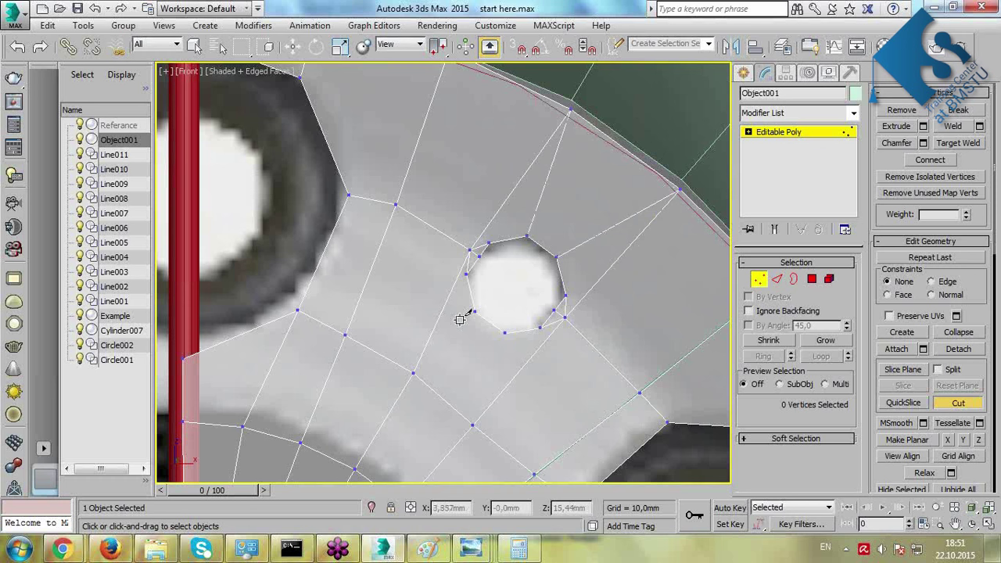
Cut edges from the two lower corners of the small hole to the nearest middle-row vertices, and leave the Cut tool.
middle_drag(534, 308, 405, 390)
scroll(445, 327, up, 2)
scroll(439, 323, down, 2)
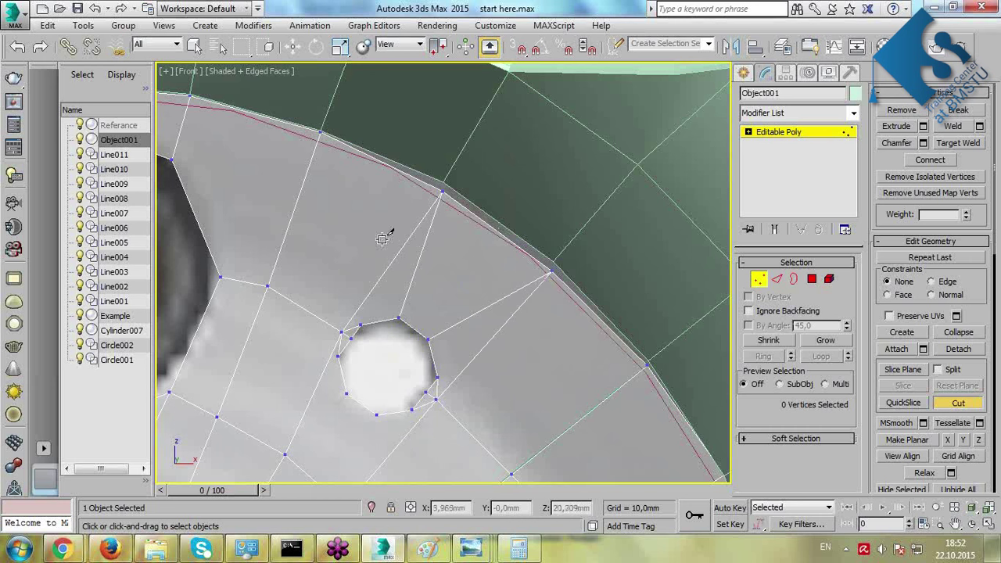
click(413, 329)
scroll(505, 239, down, 3)
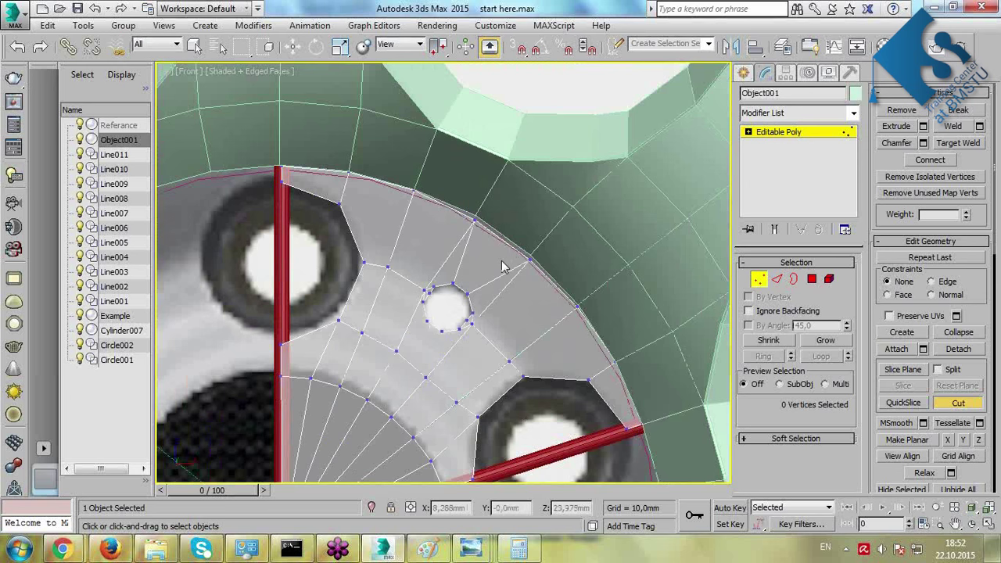
scroll(422, 290, up, 5)
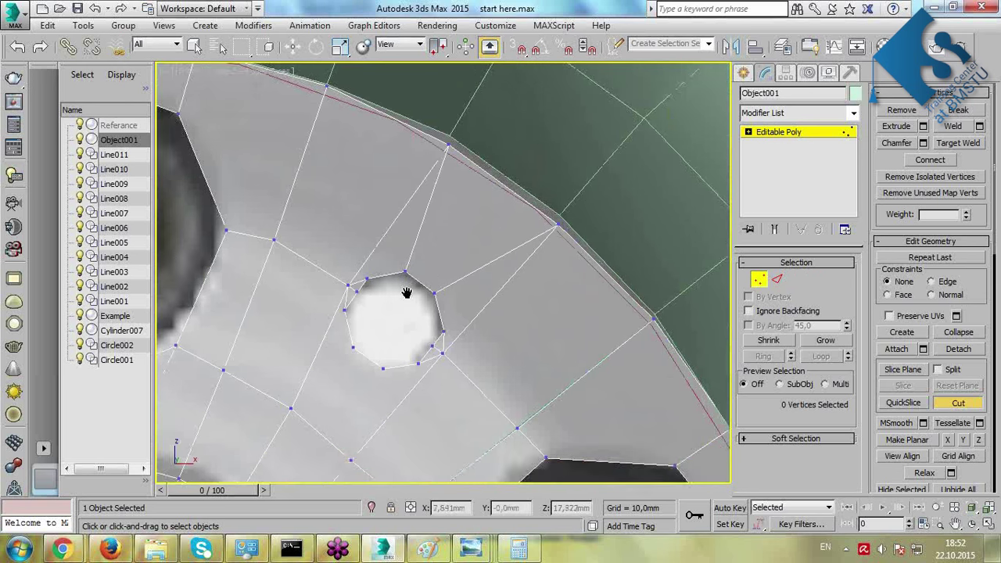
scroll(493, 215, down, 1)
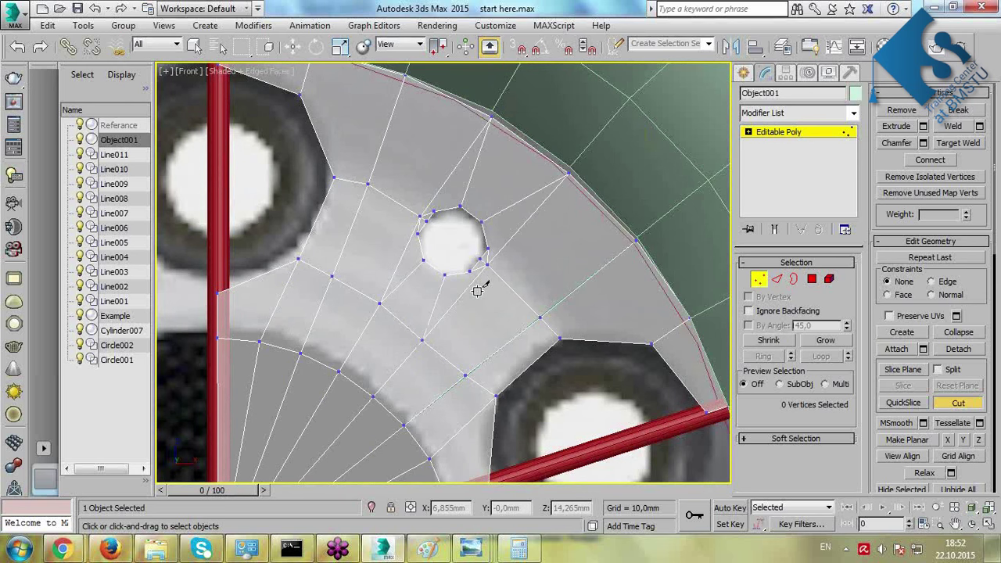
scroll(541, 156, up, 5)
key(e)
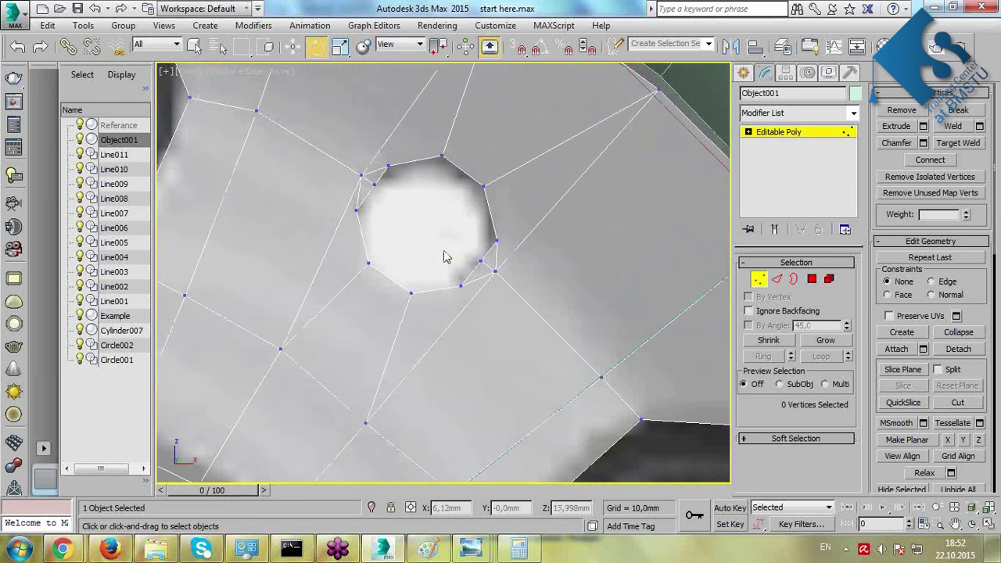
Remove the two short edges joining the small hole's rim to the outer corners of its outline.
key(2)
key(ctrl+a)
scroll(449, 256, up, 2)
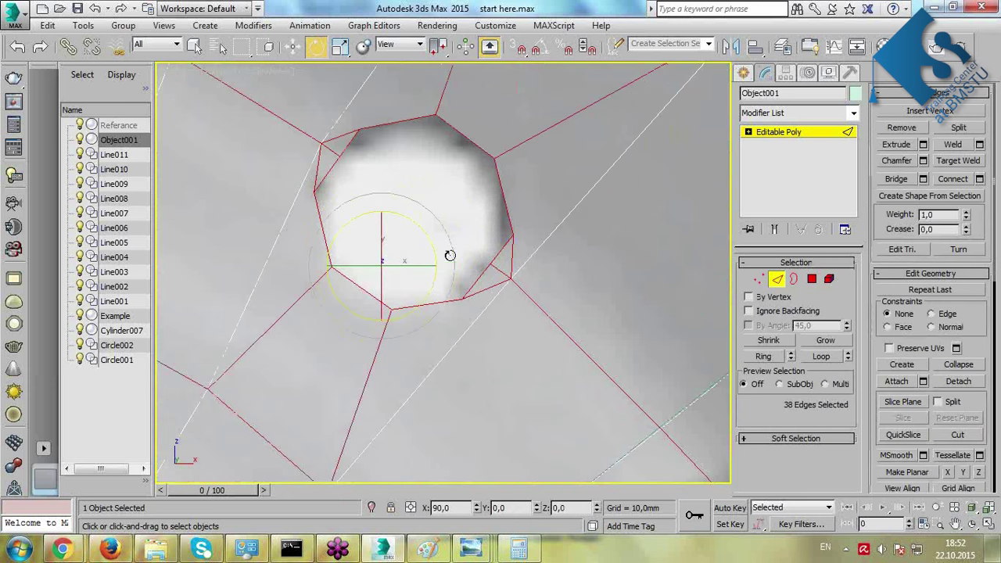
click(497, 269)
ctrl+click(336, 148)
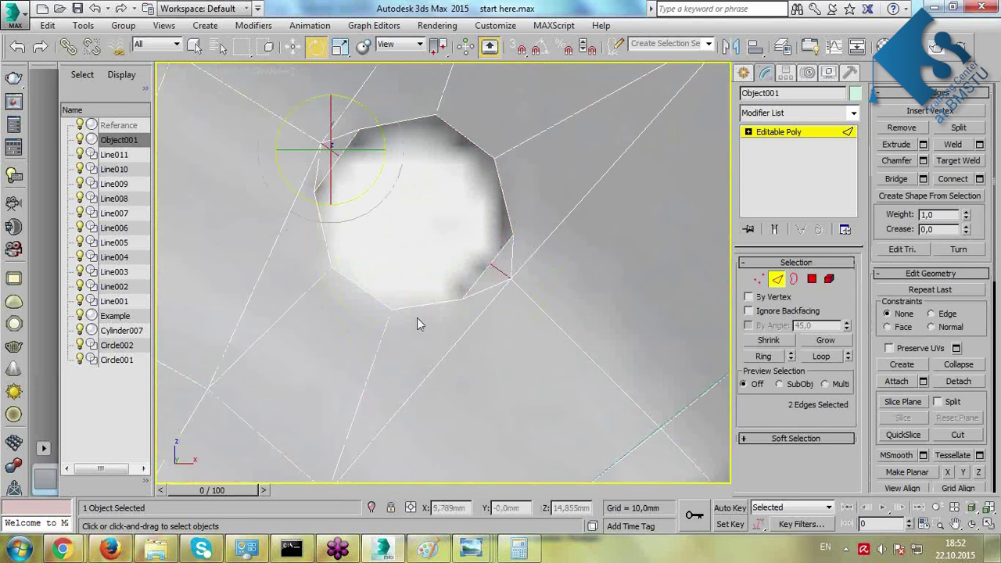
scroll(424, 310, down, 6)
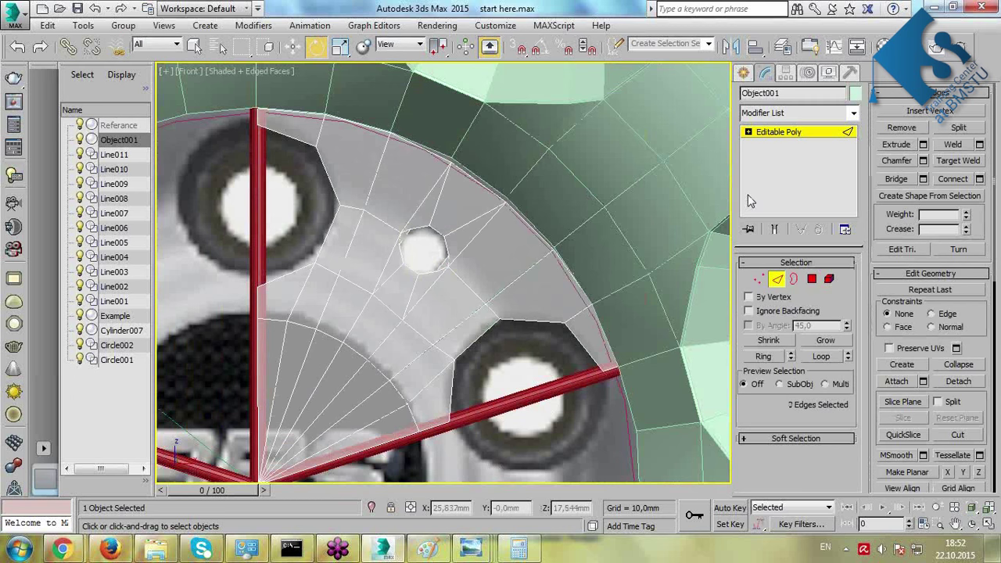
Use Circle002 as the reference coordinate system and rotate-clone the disc sector with angle snap on, making 4 copies.
click(814, 132)
scroll(470, 258, down, 4)
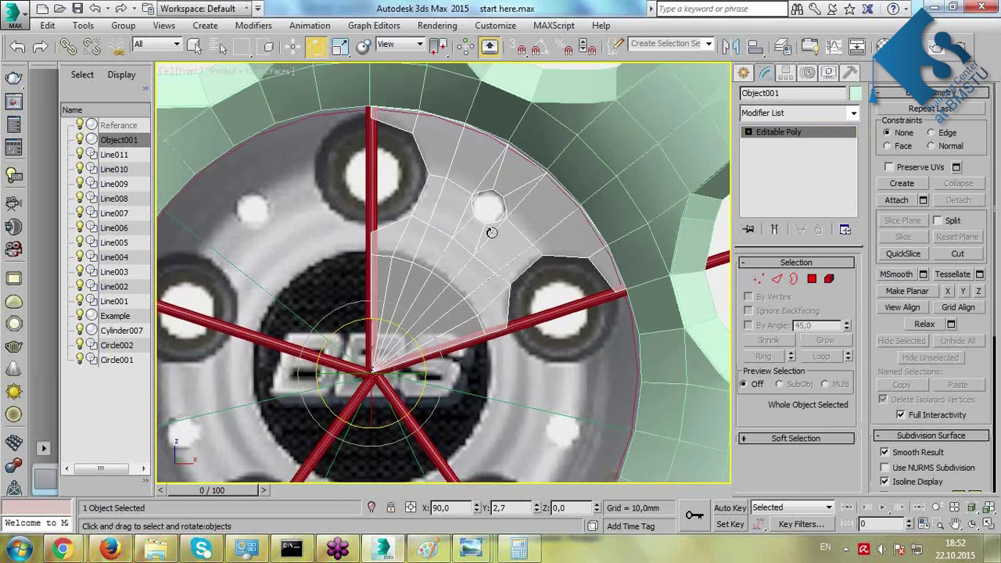
middle_drag(498, 330, 510, 288)
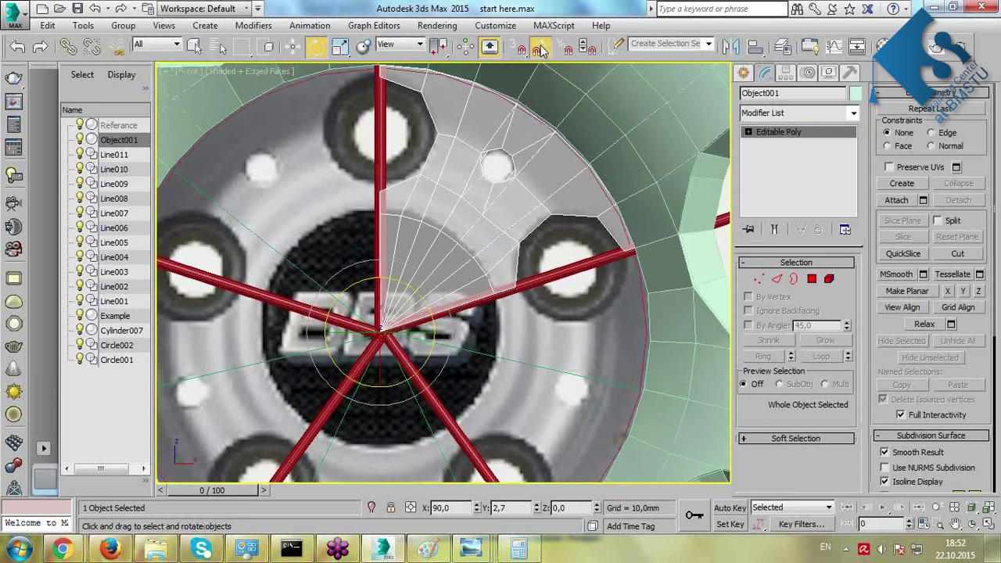
click(403, 44)
click(393, 162)
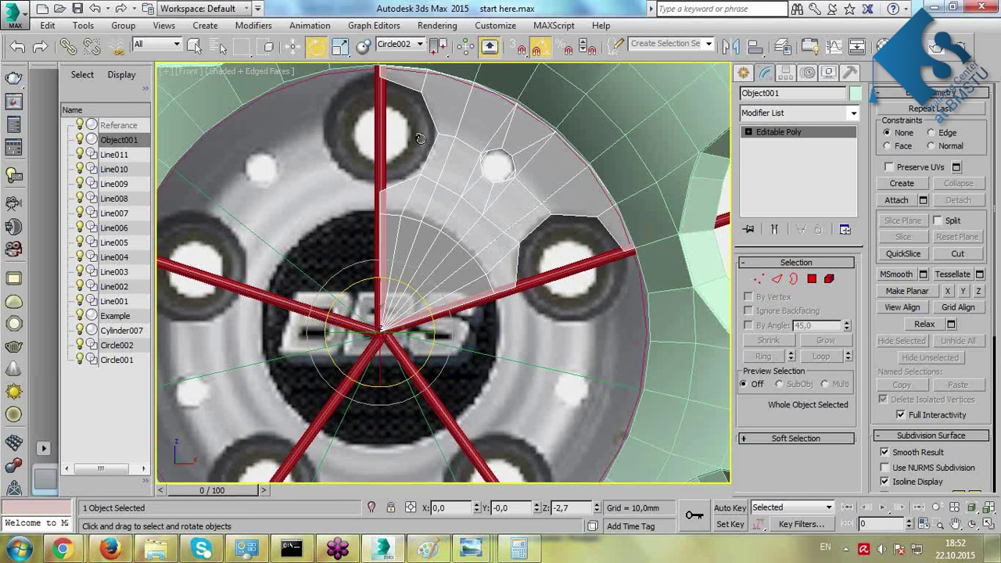
drag(419, 298, 426, 296)
click(526, 283)
text(4)
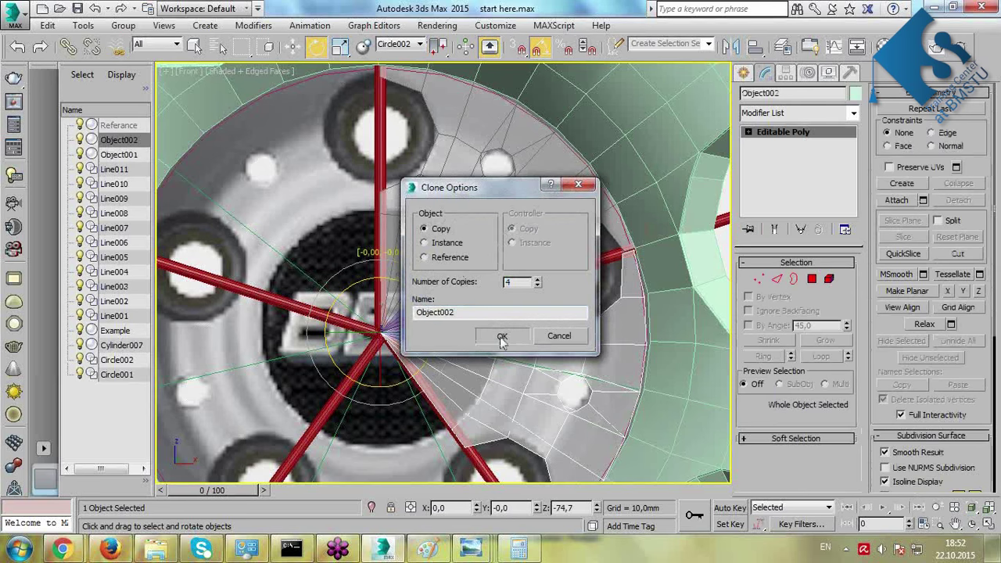
click(501, 338)
Attach the four remaining disc sectors to the current one to form a single full-disc object.
scroll(436, 284, down, 3)
scroll(439, 283, up, 2)
click(897, 200)
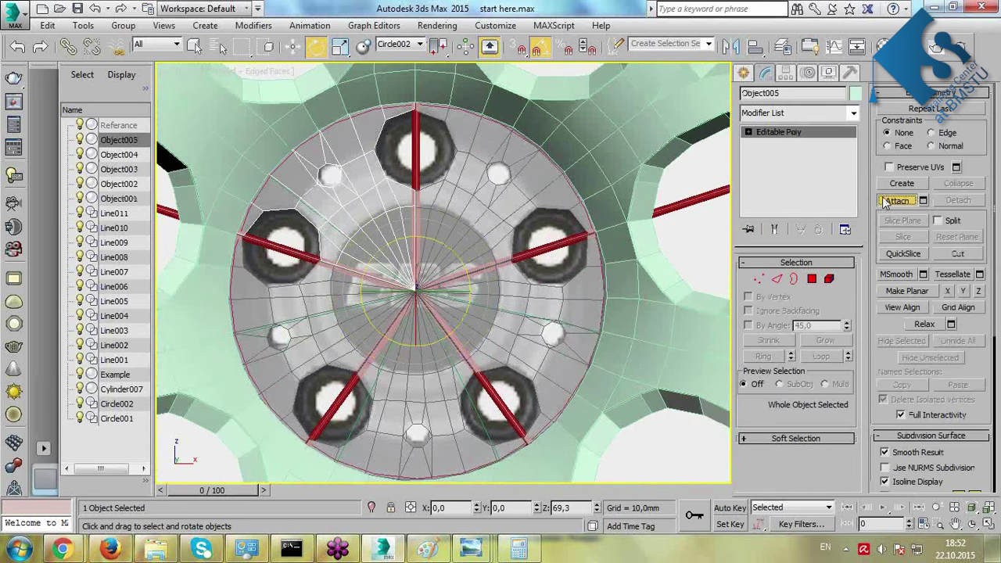
click(449, 218)
click(494, 296)
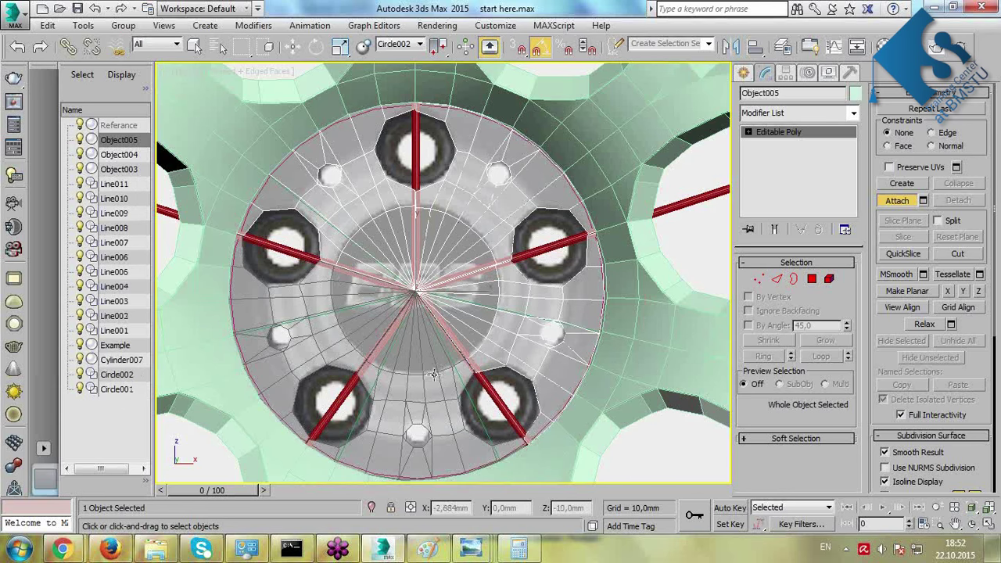
click(405, 387)
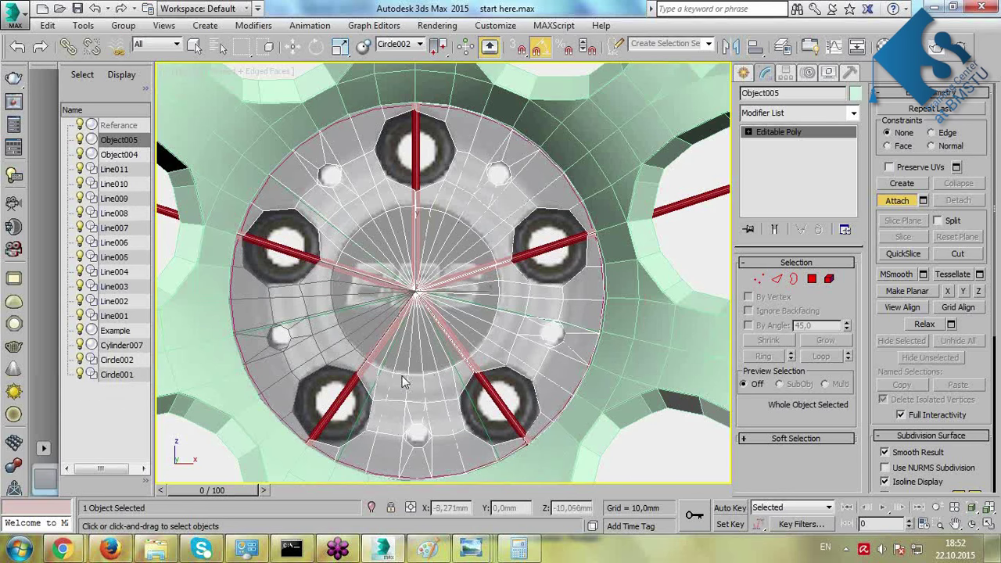
click(356, 342)
Select all vertices of the joined disc and set their weld threshold to 1.503 mm.
key(w)
key(1)
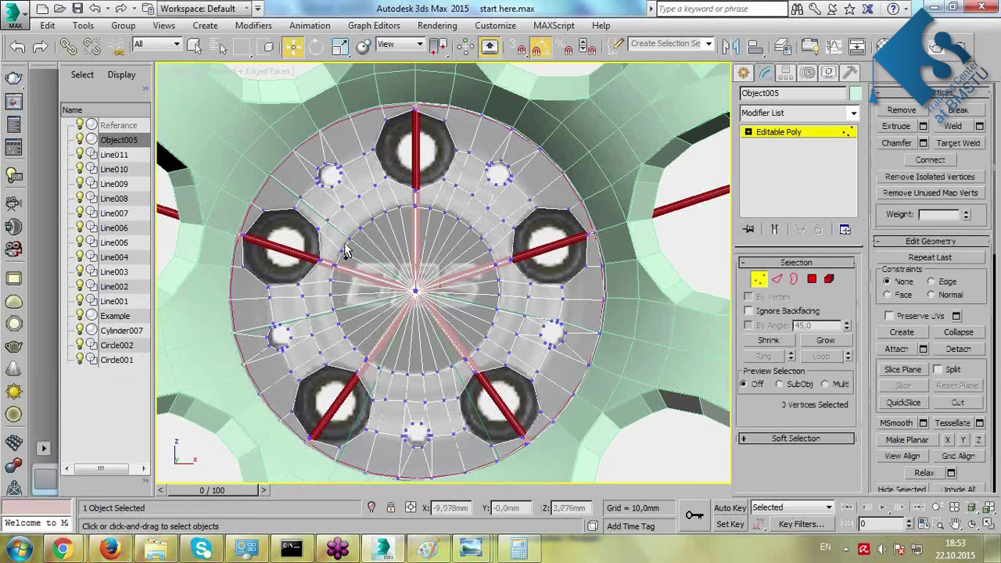
scroll(422, 194, up, 5)
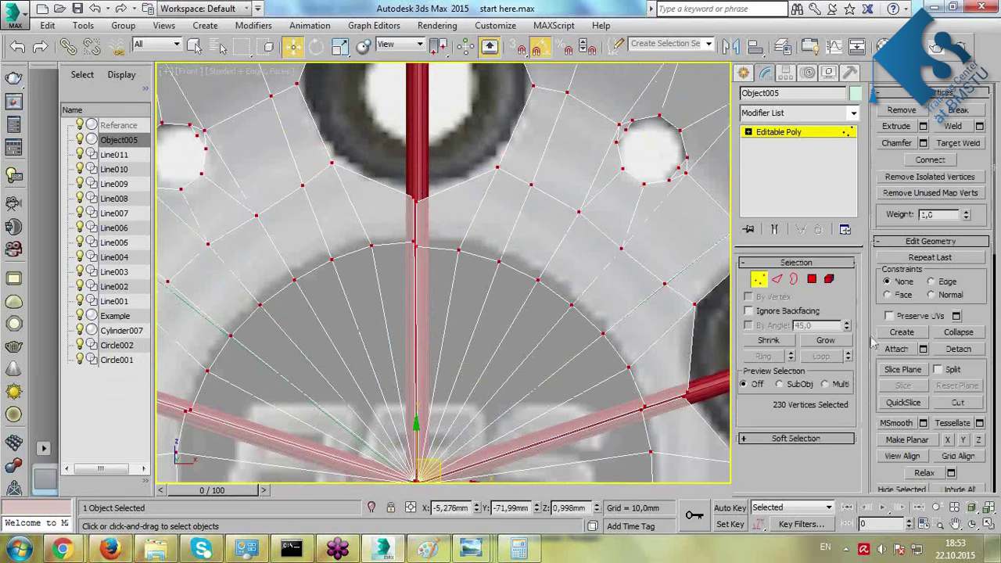
click(980, 126)
middle_drag(550, 170, 490, 217)
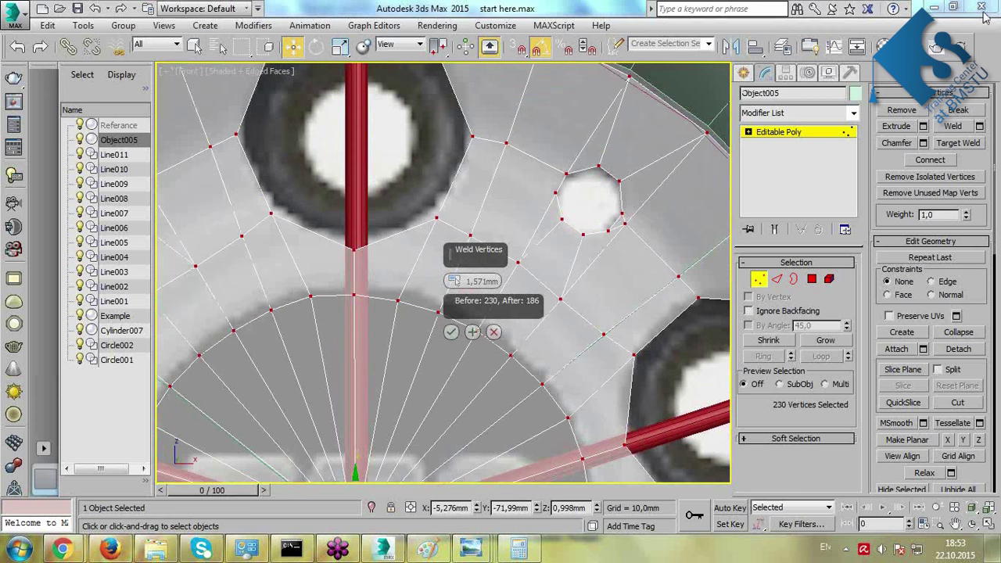
key(Escape)
drag(455, 283, 459, 289)
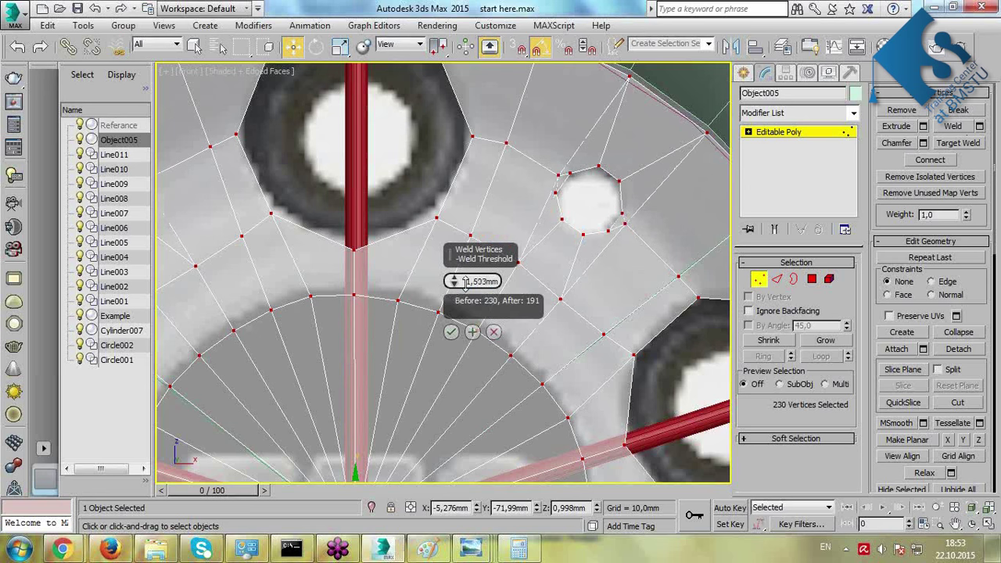
Try applying the weld to the selected vertices, inspect the small hole beside the lug openings, and undo it.
middle_drag(372, 220, 425, 180)
middle_drag(399, 400, 381, 217)
scroll(426, 390, down, 2)
middle_drag(554, 386, 484, 317)
click(472, 332)
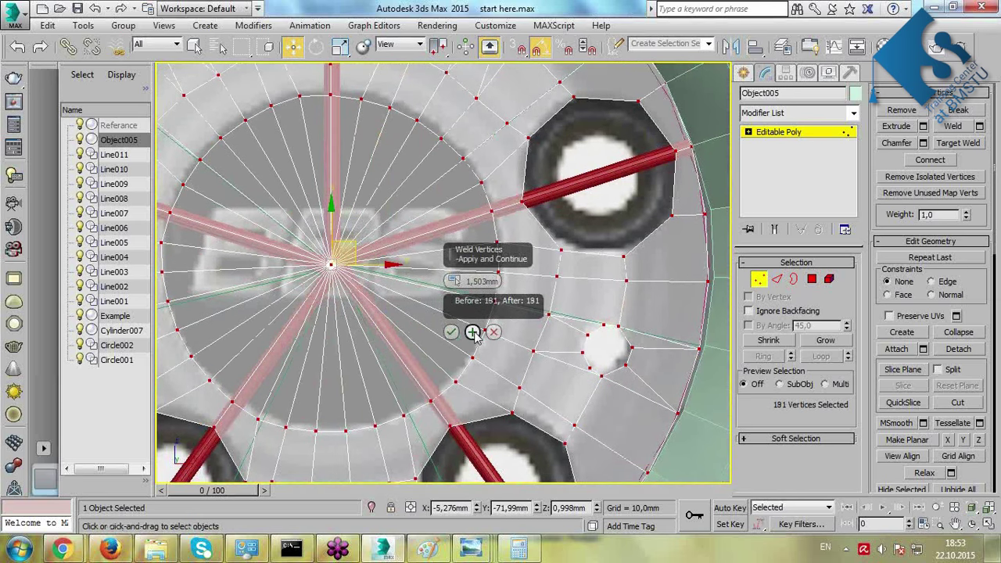
scroll(604, 404, up, 3)
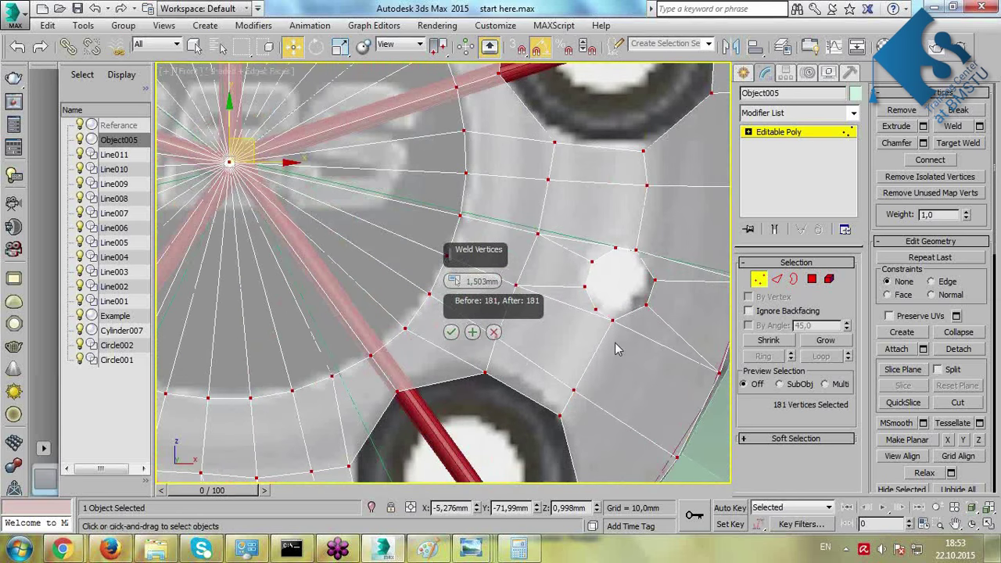
key(ctrl+z)
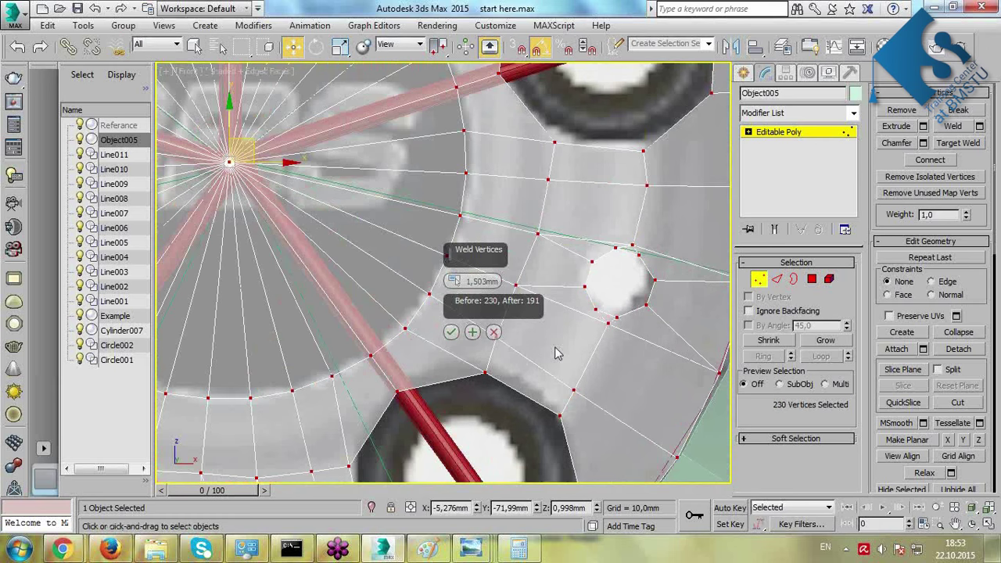
Apply the vertex weld once across the disc, lower the weld threshold to 0.971 mm, and accept it.
click(473, 335)
scroll(402, 307, down, 2)
middle_drag(402, 307, 409, 306)
drag(455, 279, 454, 296)
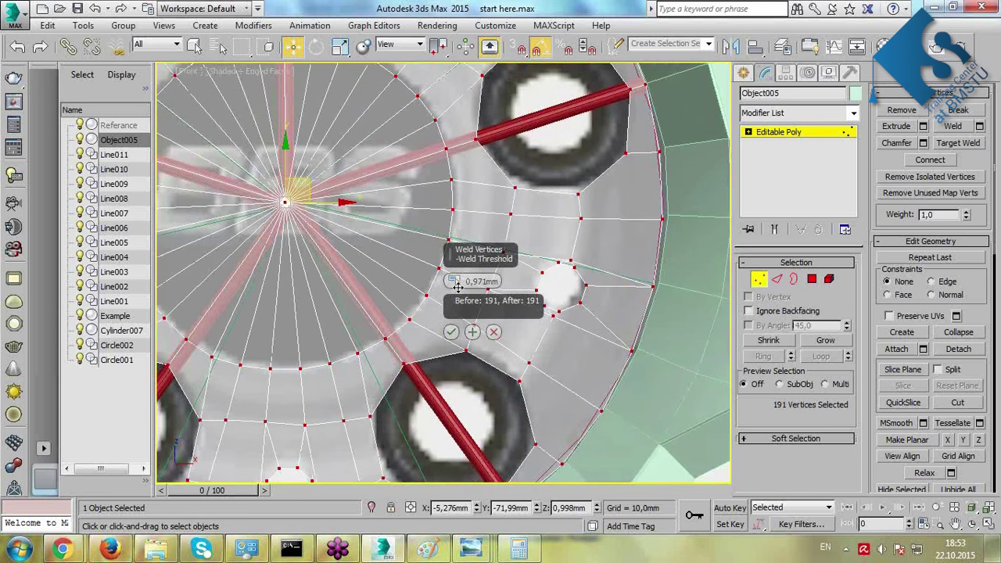
alt+middle_drag(452, 304, 438, 235)
alt+middle_drag(413, 274, 393, 299)
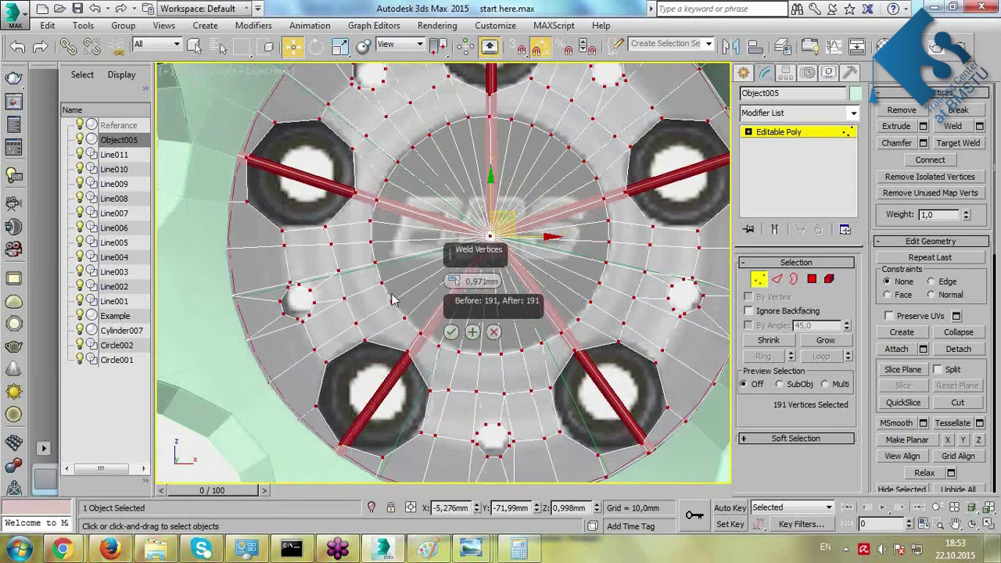
click(452, 333)
Add a TurboSmooth modifier to the whole welded disc in the perspective view with 2 iterations.
click(624, 260)
key(alt+w)
click(710, 337)
key(alt+w)
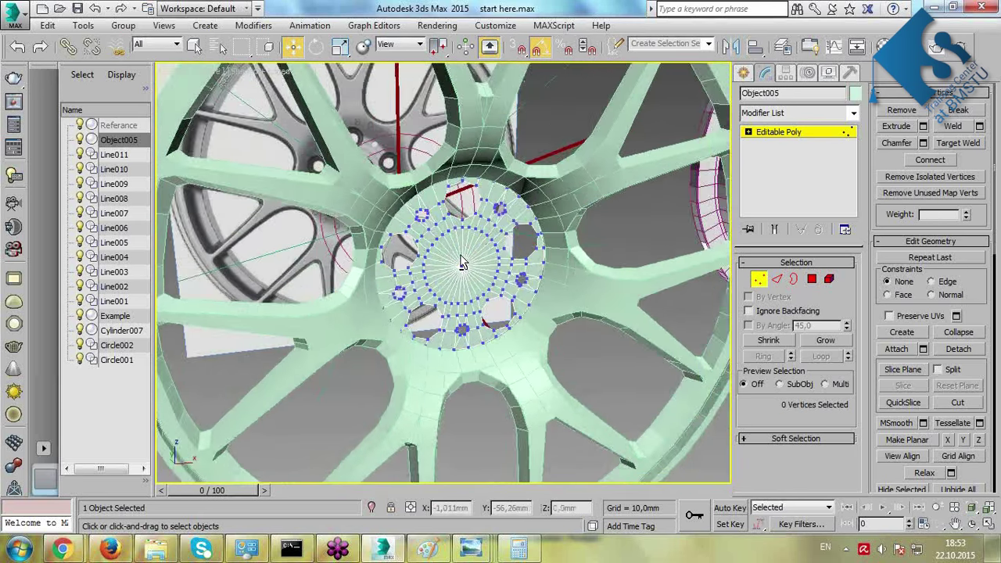
scroll(461, 264, up, 5)
click(795, 134)
right_click(795, 138)
click(783, 114)
click(782, 114)
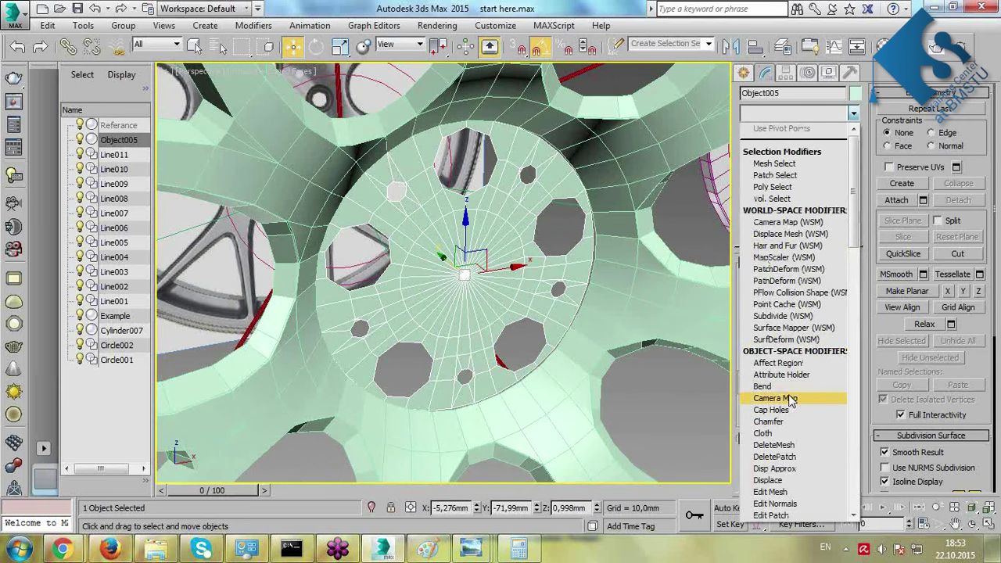
scroll(790, 403, down, 10)
click(787, 302)
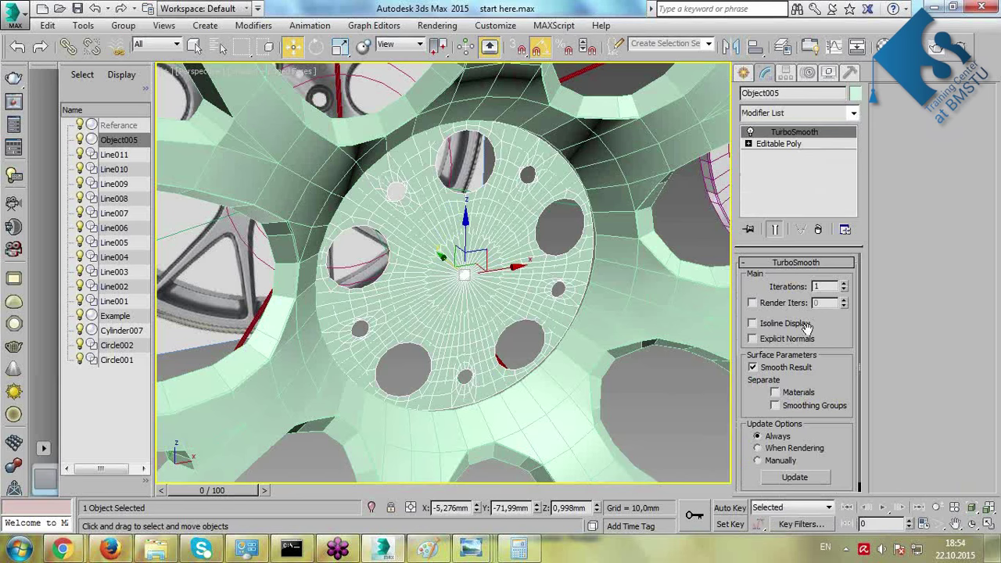
click(844, 285)
scroll(456, 211, up, 5)
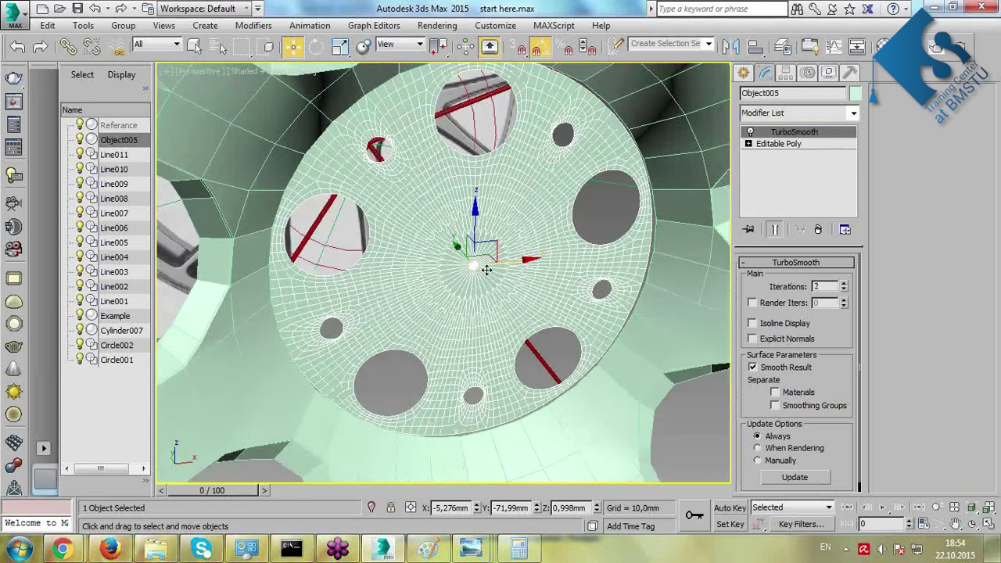
In the disc's base Editable Poly, select all the wedge polygons of the central circle from the front view.
click(778, 144)
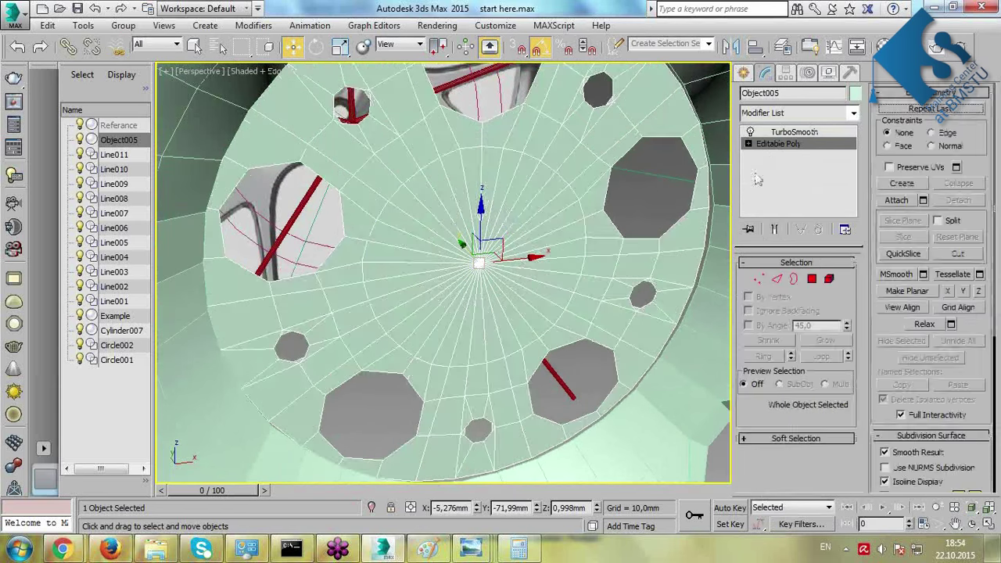
click(812, 279)
key(alt+w)
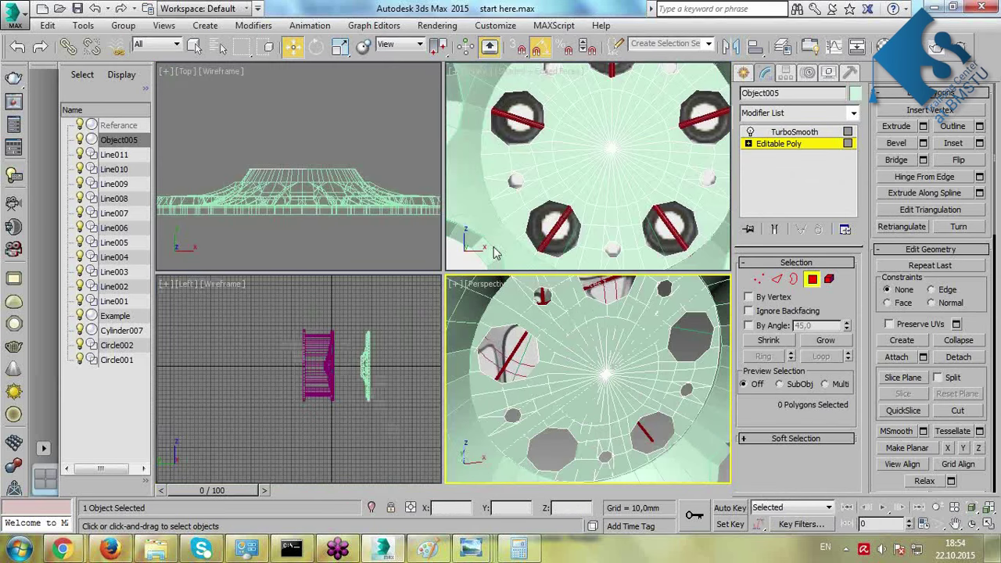
middle_click(599, 183)
key(alt+w)
scroll(519, 223, up, 2)
key(alt+x)
scroll(520, 264, down, 3)
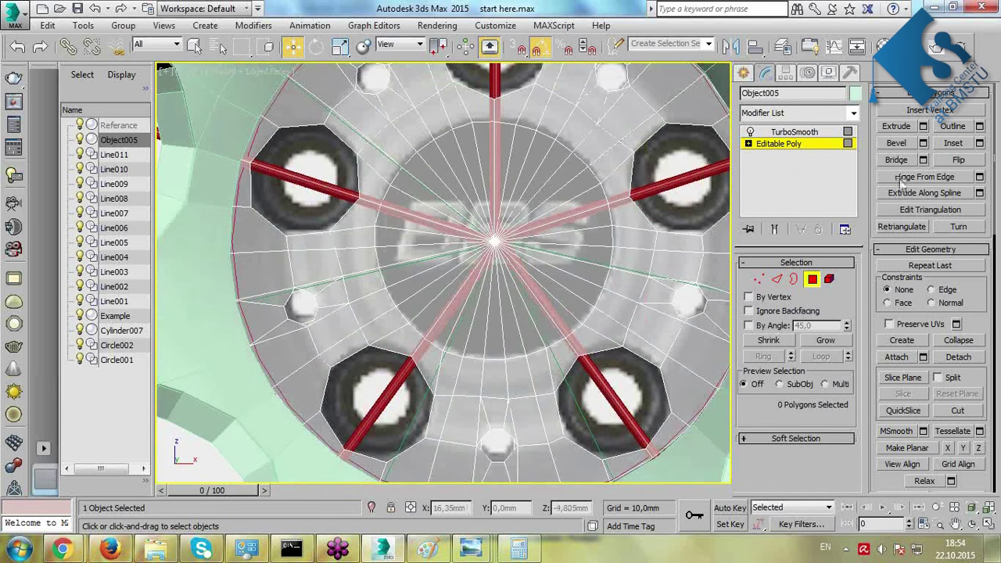
click(898, 127)
right_click(491, 240)
click(517, 301)
ctrl+drag(525, 258, 552, 286)
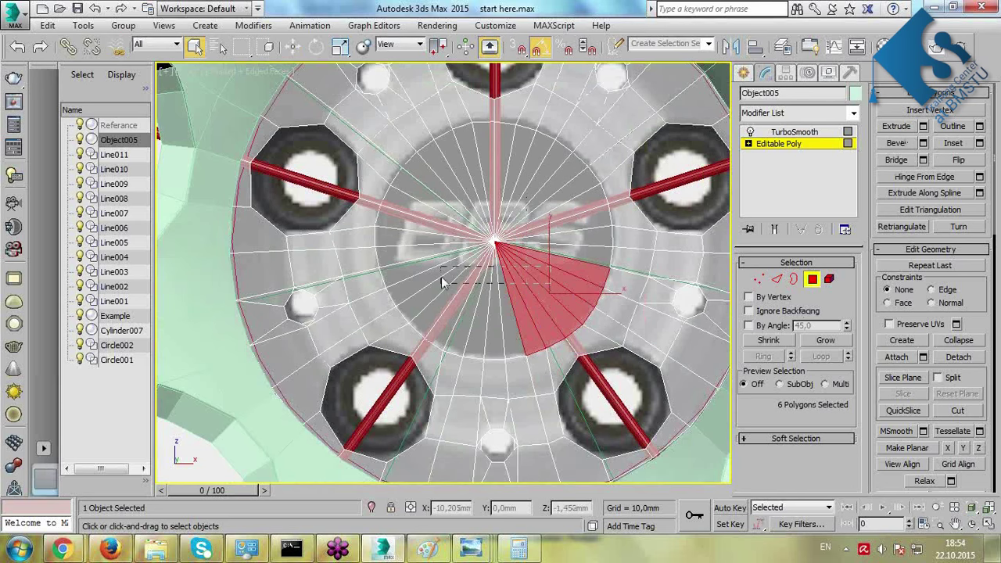
ctrl+drag(441, 276, 458, 216)
Extrude the central circle's polygons slightly and delete them, leaving an open centre hole with a short wall.
key(alt+w)
middle_click(636, 396)
key(alt+w)
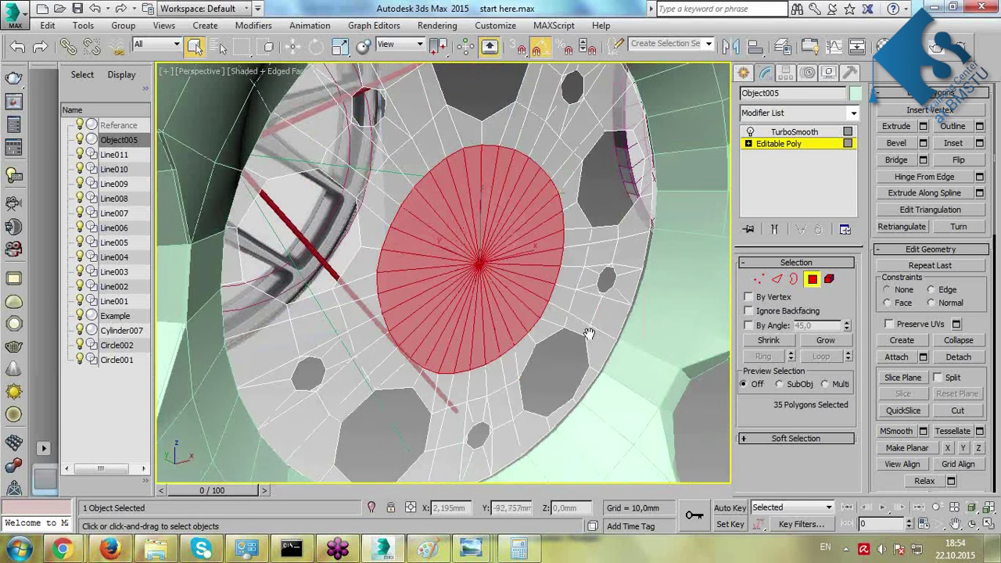
click(897, 125)
drag(480, 268, 495, 275)
key(Delete)
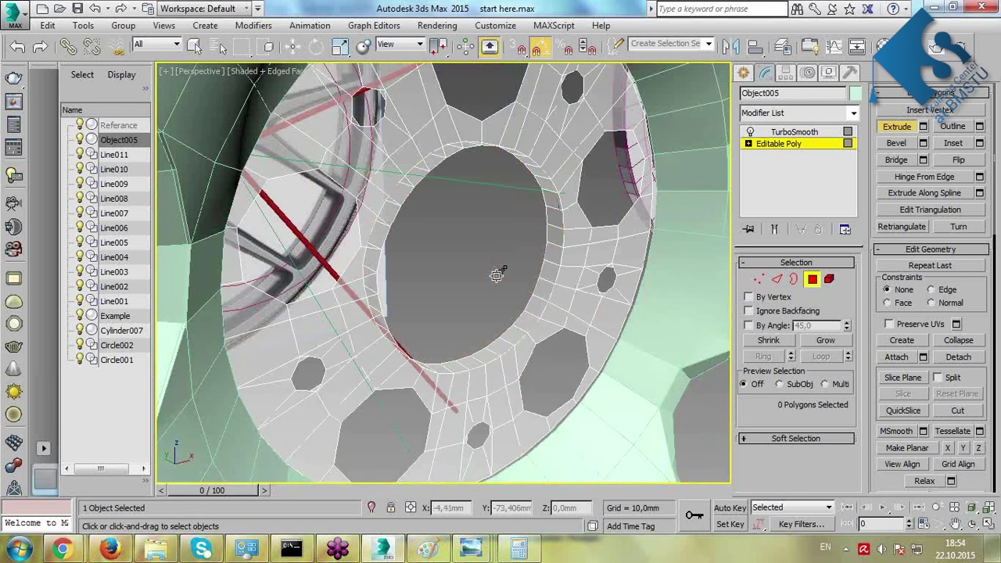
Select the border edges of all five large lug holes and all five small holes in the disc.
click(794, 280)
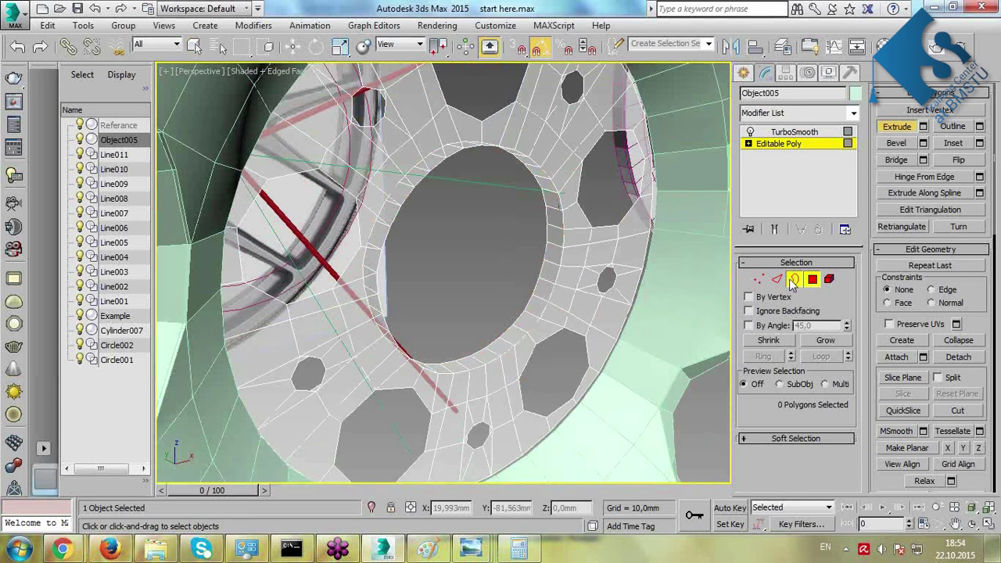
key(alt+w)
key(alt+w)
click(329, 366)
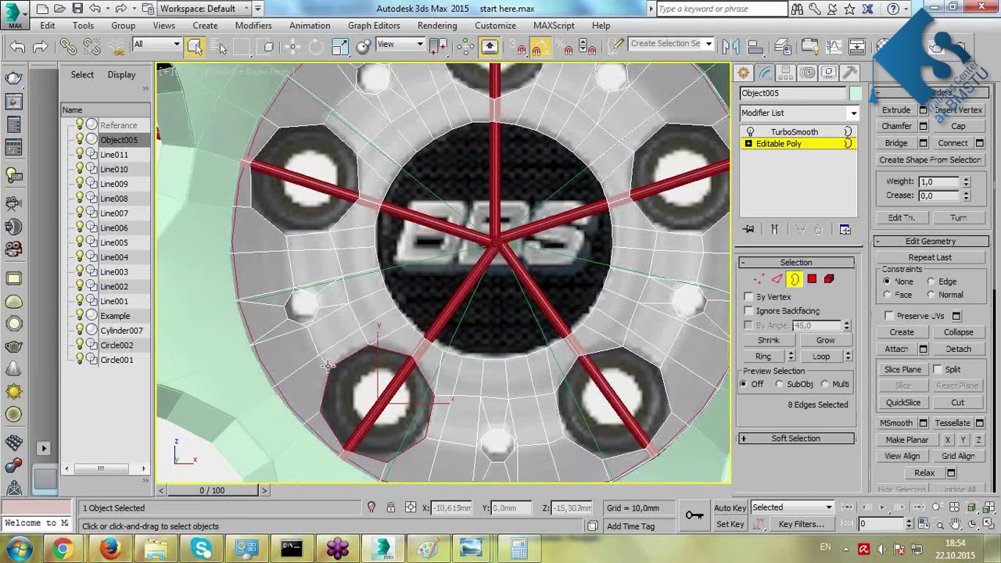
ctrl+drag(574, 443, 576, 443)
middle_drag(689, 150, 638, 245)
ctrl+click(610, 233)
ctrl+click(572, 180)
ctrl+click(388, 125)
ctrl+click(308, 174)
ctrl+click(273, 218)
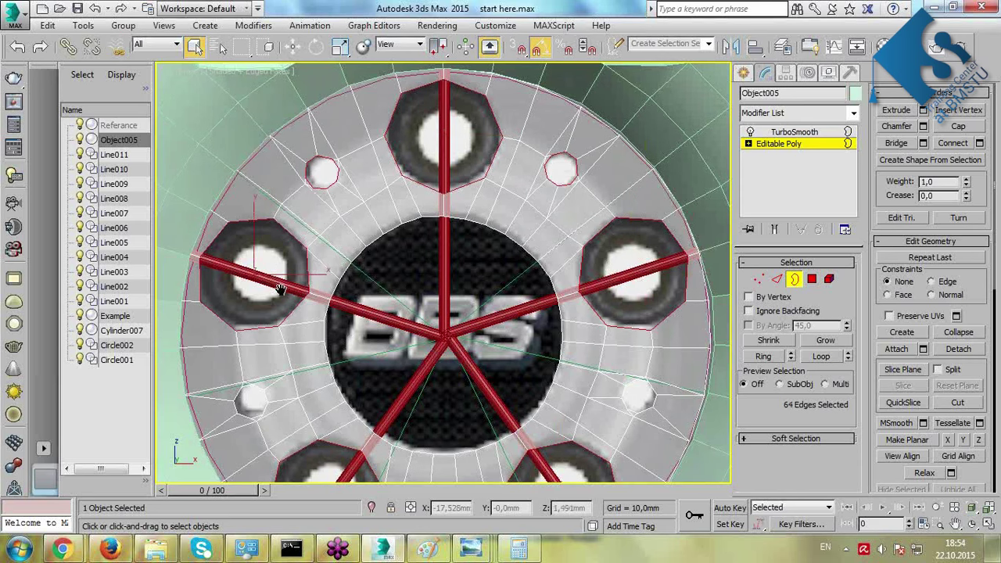
middle_drag(279, 286, 304, 190)
ctrl+click(255, 313)
ctrl+click(668, 312)
Show the smoothed end result and extend the selected hole borders along the Y axis to form hole walls.
key(alt+w)
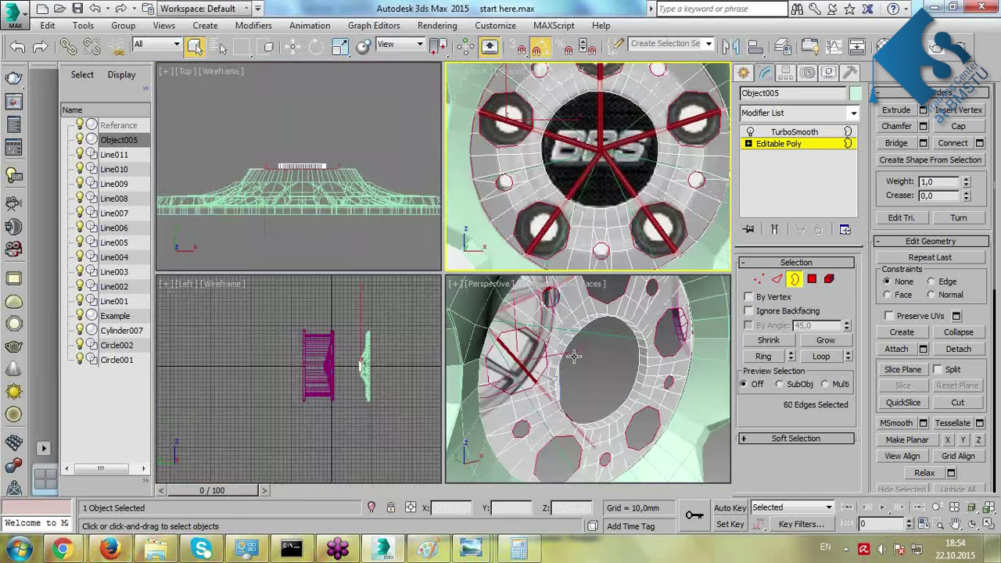
right_click(574, 357)
key(alt+w)
alt+middle_drag(575, 362, 759, 205)
click(775, 229)
alt+middle_drag(594, 167, 586, 94)
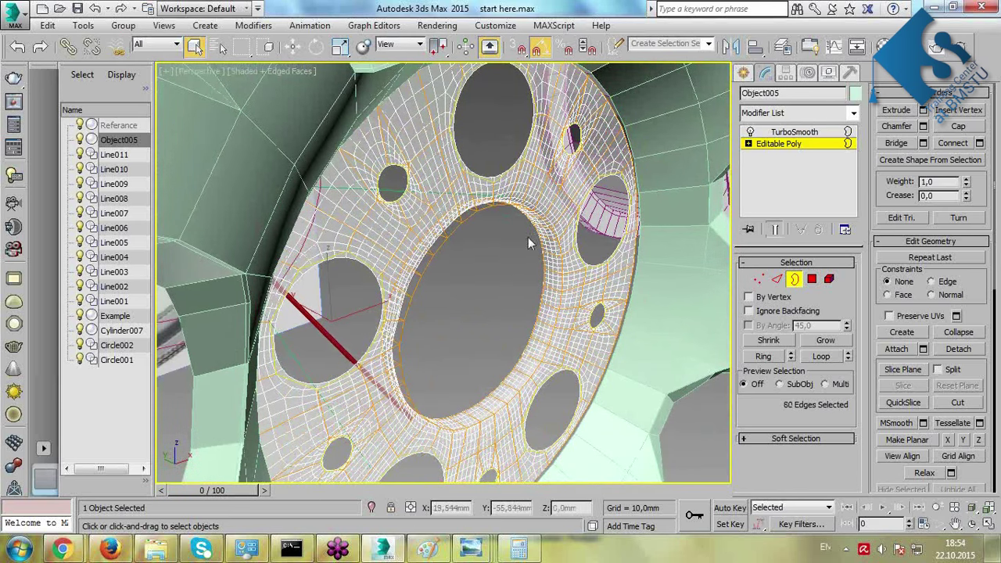
alt+middle_drag(528, 239, 354, 298)
key(w)
mouse_move(303, 282)
shift+mouse_down()
mouse_move(302, 257)
mouse_move(294, 272)
shift+mouse_up()
key(alt+w)
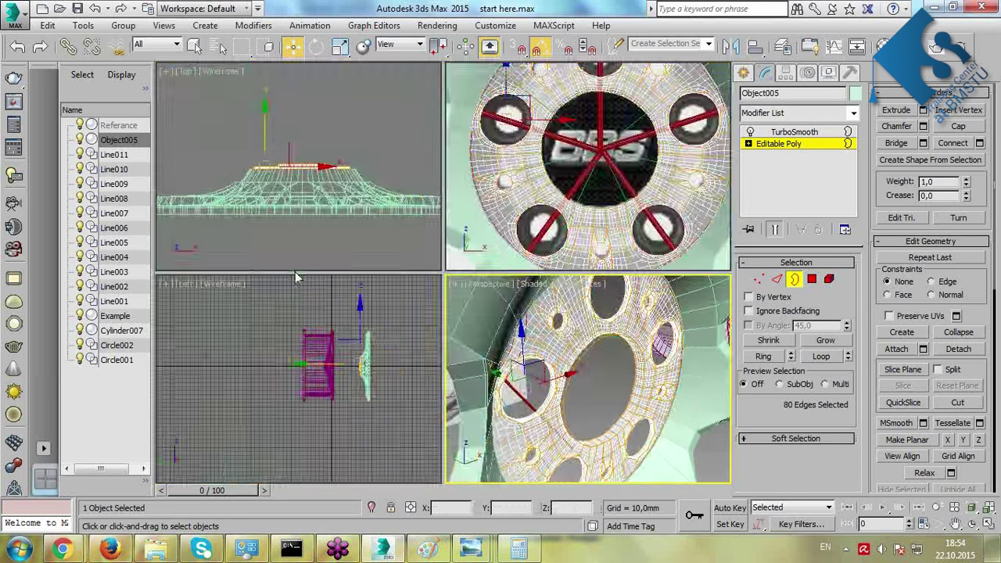
Scale the selected hole borders inward in the front view to narrow the holes behind the disc, then clear the selection.
key(alt+w)
scroll(516, 242, up, 3)
key(r)
drag(245, 386, 351, 458)
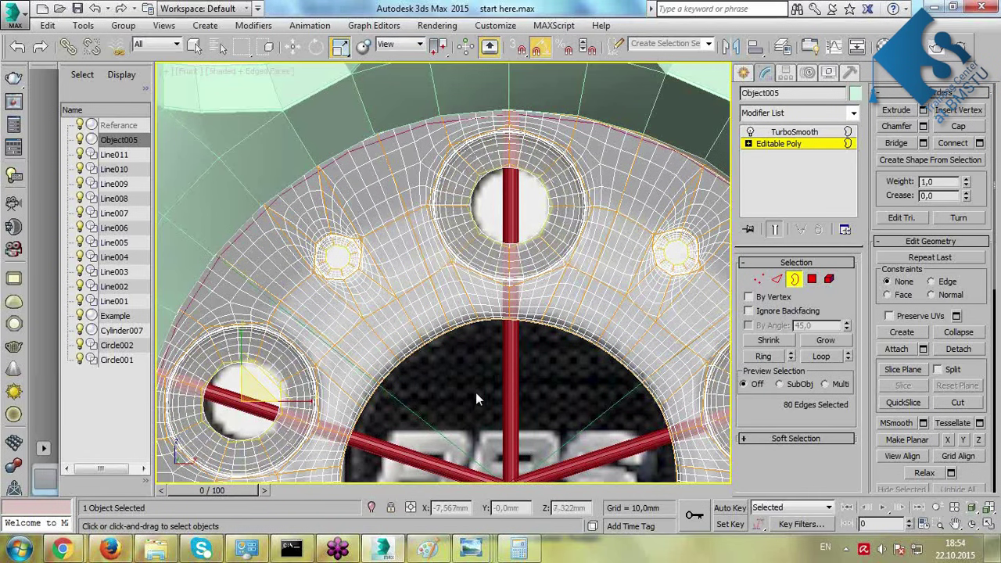
drag(252, 394, 273, 408)
click(438, 427)
Return the disc to its TurboSmooth level and compare its smoothed mesh with the surrounding spokes from the front.
scroll(537, 288, down, 3)
key(alt+x)
middle_drag(634, 295, 622, 246)
scroll(622, 246, down, 2)
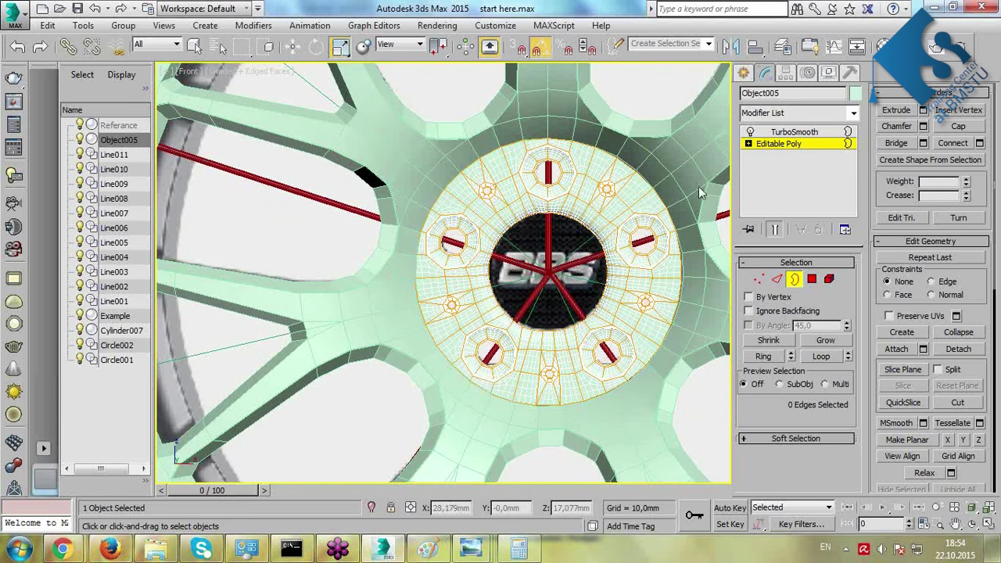
click(795, 133)
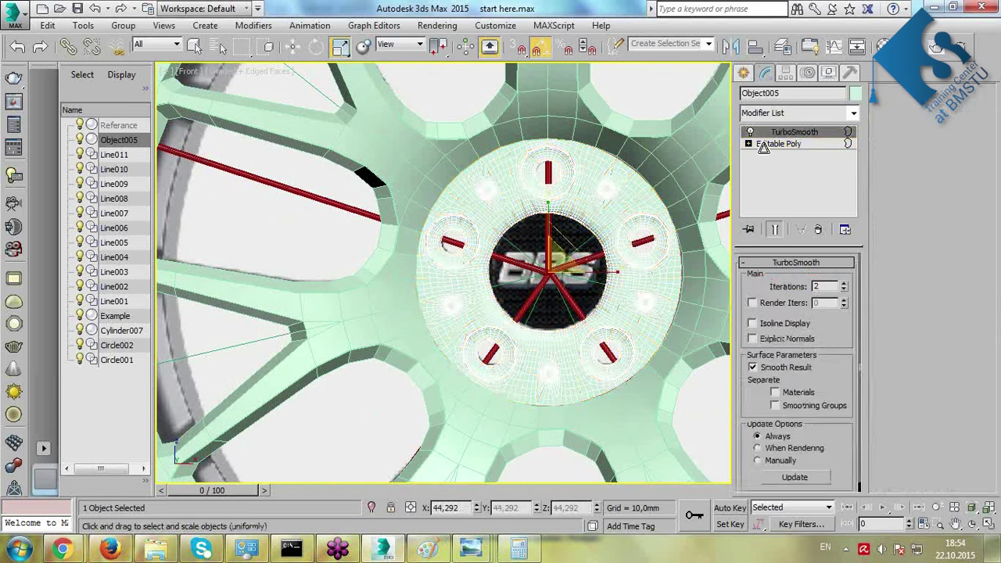
scroll(590, 221, down, 5)
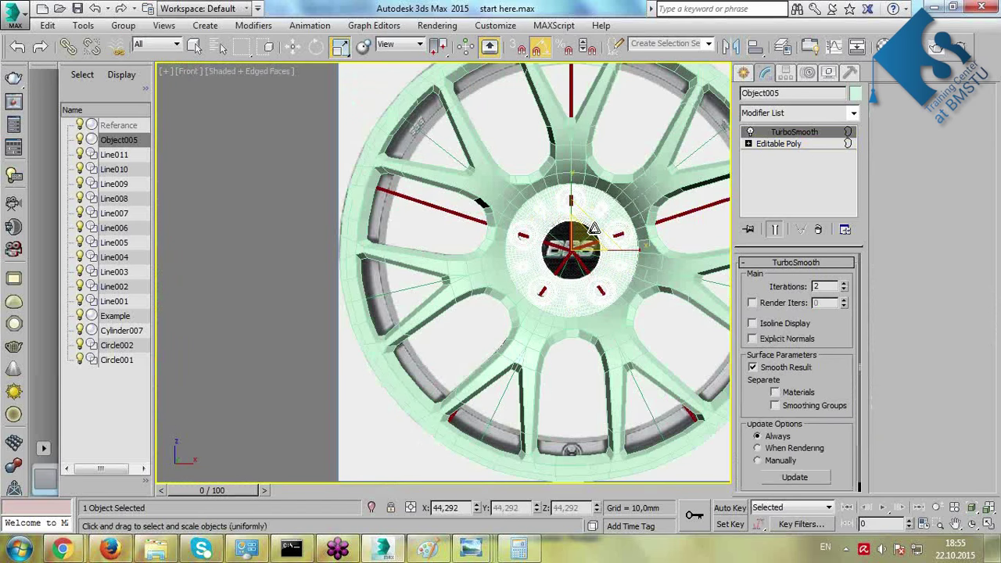
click(578, 207)
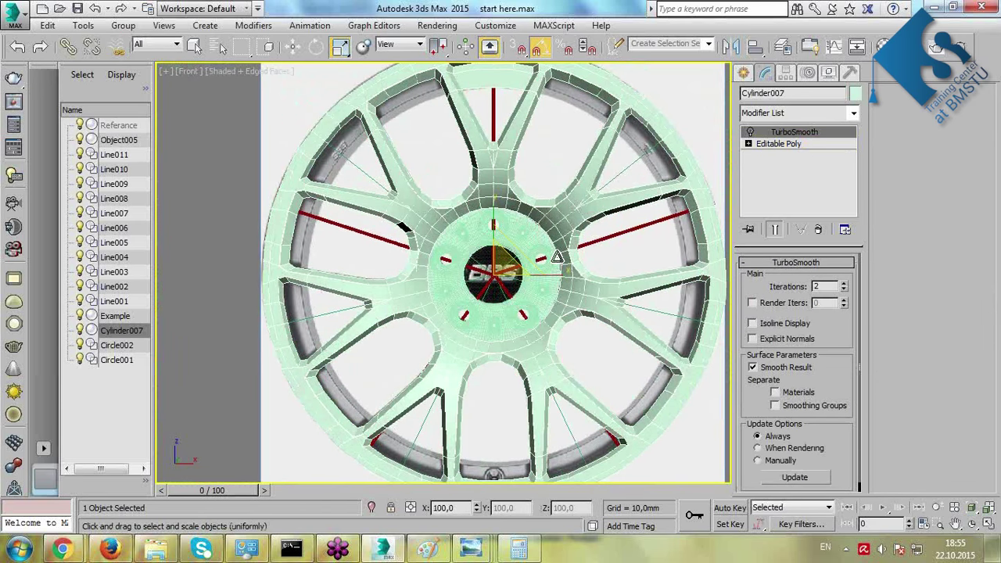
click(557, 257)
scroll(536, 241, down, 2)
scroll(535, 242, up, 2)
scroll(534, 243, up, 5)
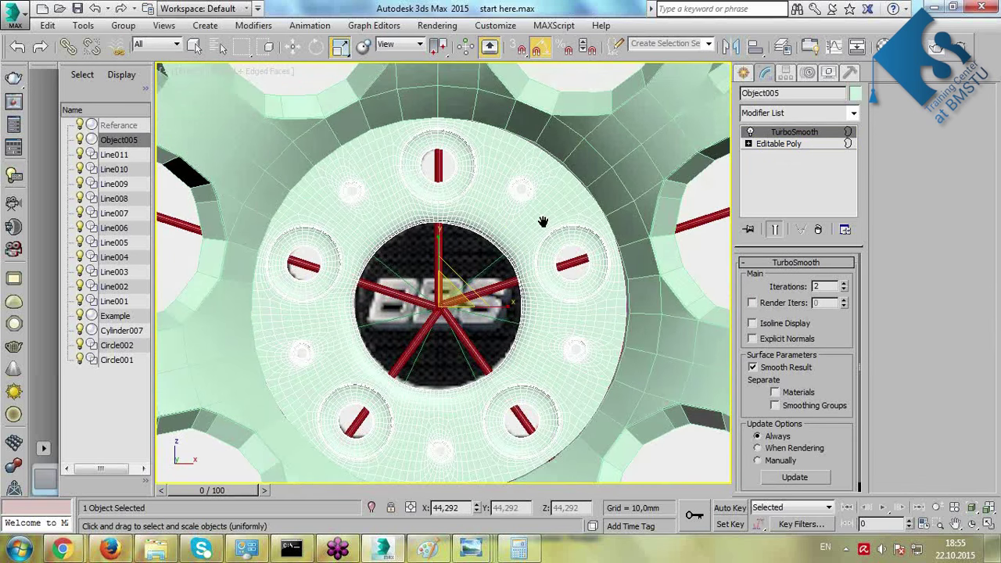
Remove the TurboSmooth modifier from both the spoked rim body and the centre disc.
click(634, 179)
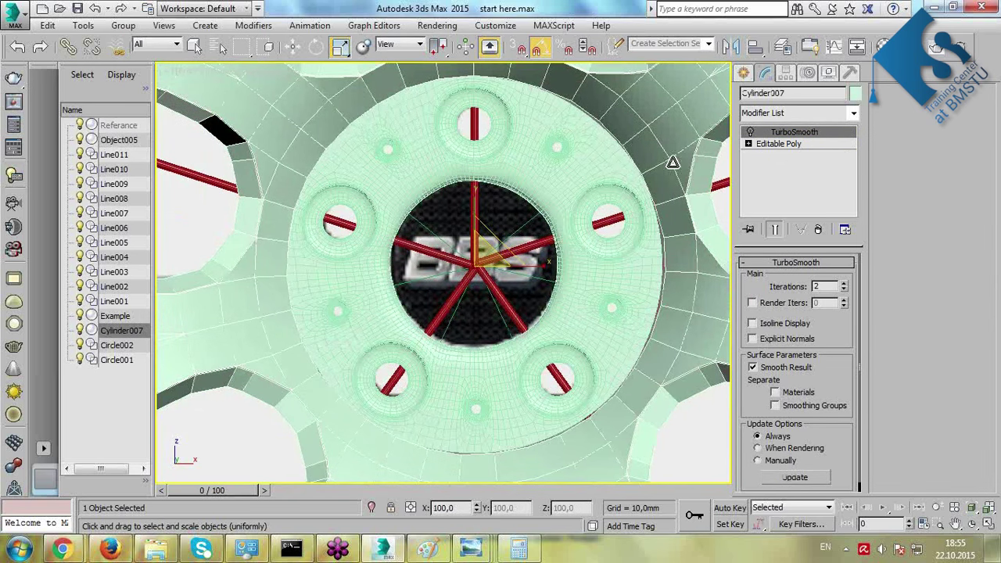
click(818, 231)
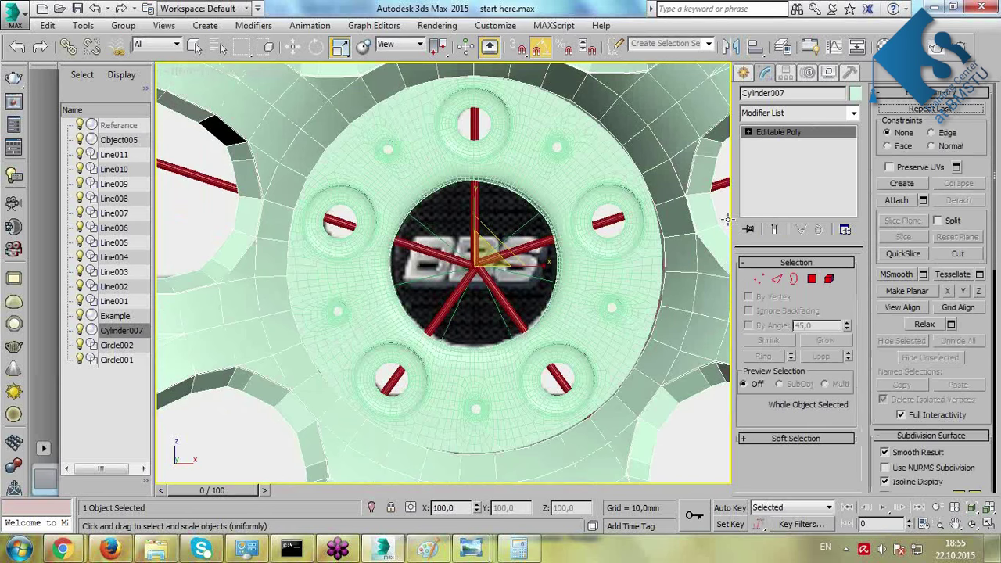
click(646, 207)
click(818, 229)
middle_drag(581, 146, 571, 246)
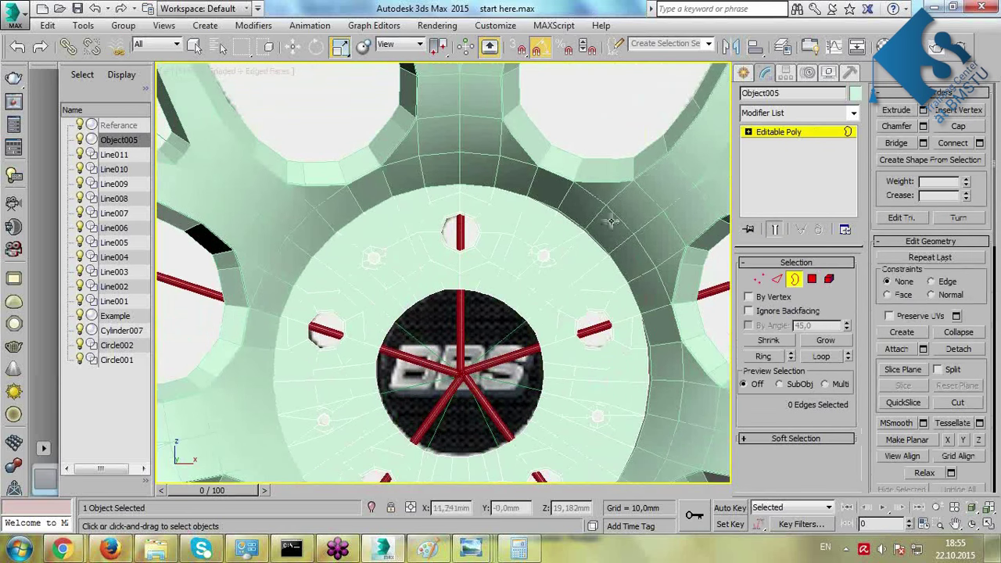
Select the centre disc together with the spoked rim body and isolate the two objects in shaded view.
key(ctrl+a)
key(F3)
middle_drag(586, 237, 570, 196)
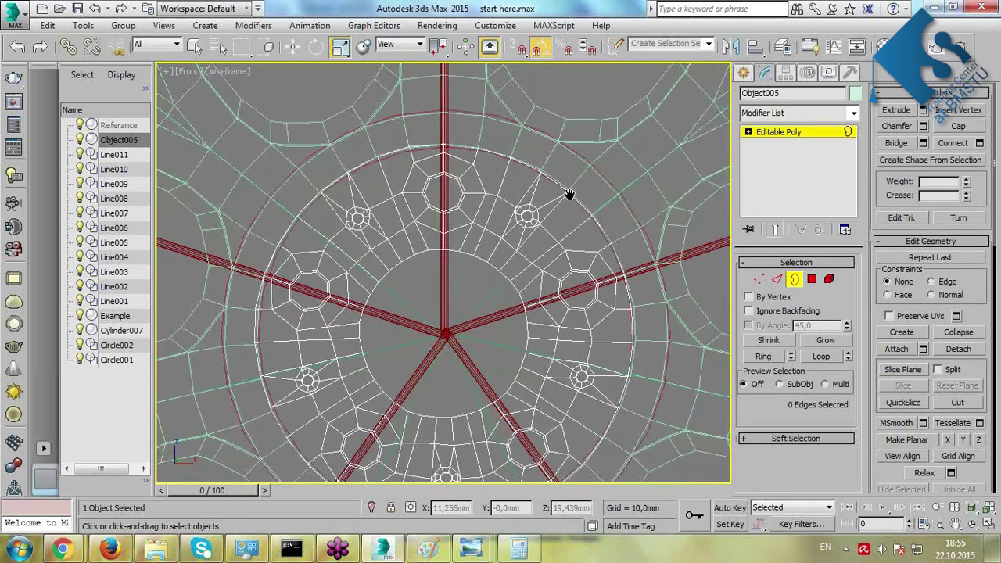
scroll(572, 193, down, 2)
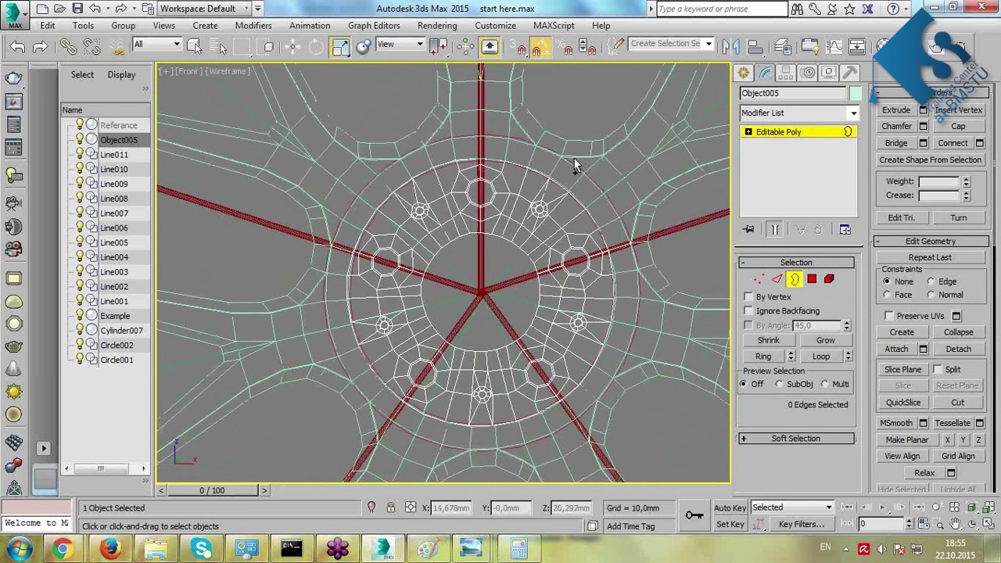
click(812, 130)
ctrl+click(630, 147)
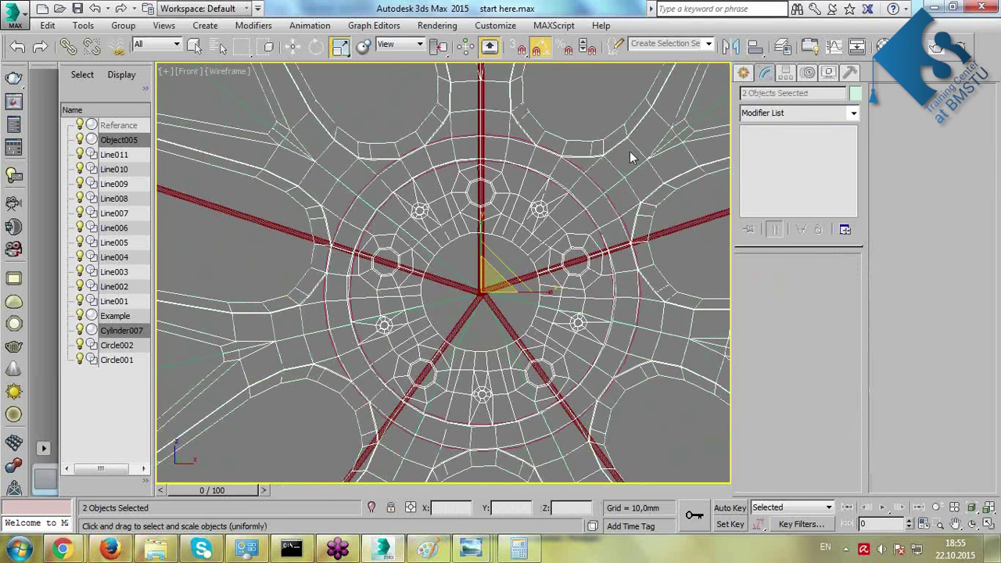
key(alt+q)
key(F3)
Turn on see-through display for the isolated objects and examine the seam between the disc and the spokes.
scroll(462, 261, up, 8)
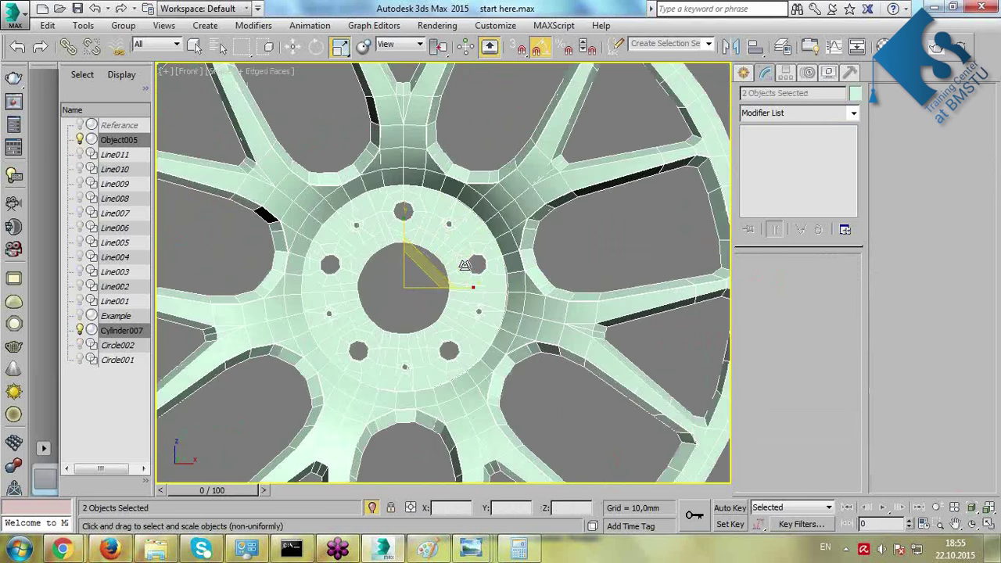
middle_drag(511, 265, 539, 230)
key(alt+x)
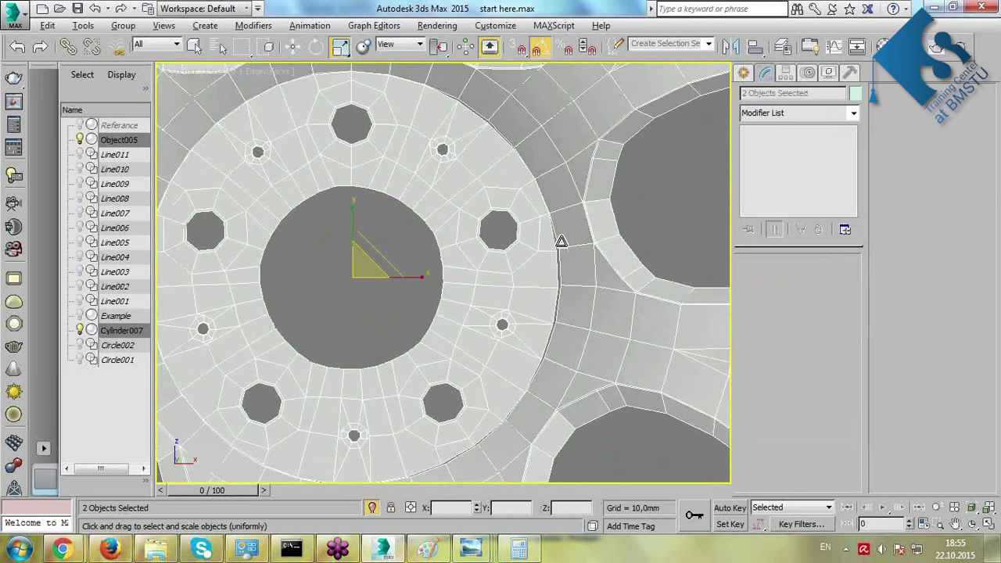
middle_drag(481, 136, 524, 158)
scroll(375, 125, down, 2)
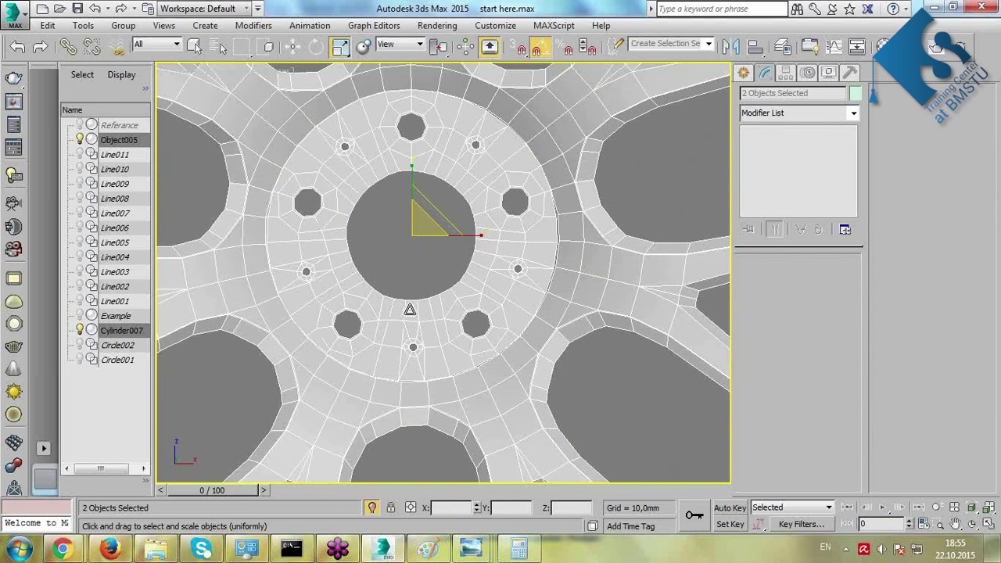
middle_drag(409, 316, 419, 347)
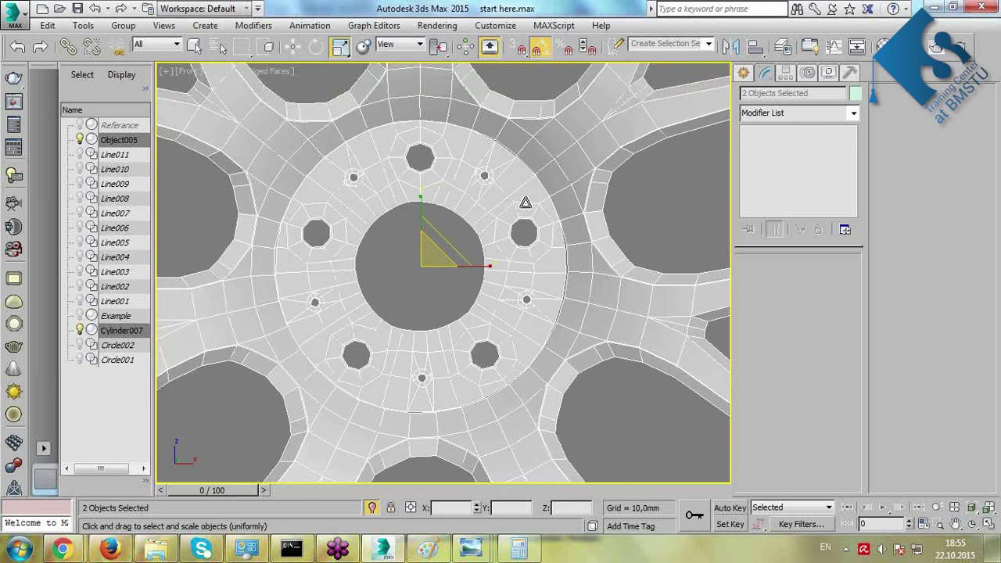
Attach the spoked rim body to the centre disc to make one editable poly object.
click(522, 189)
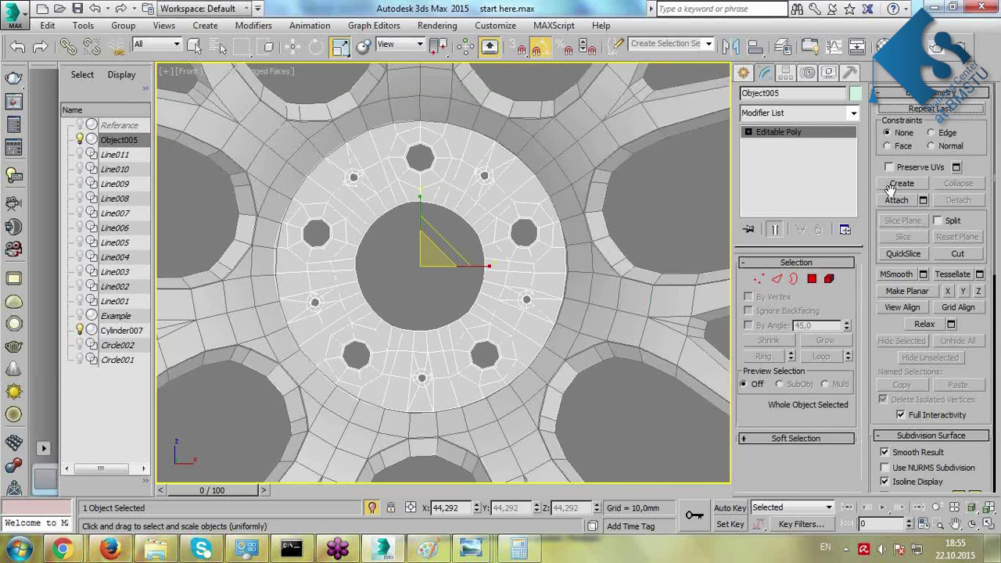
click(896, 200)
click(612, 179)
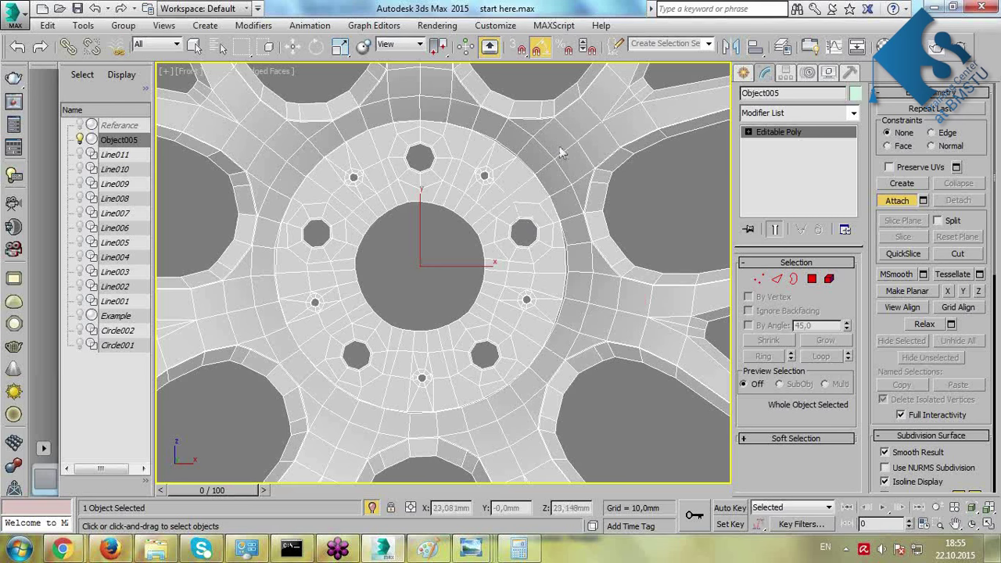
middle_drag(444, 197, 470, 185)
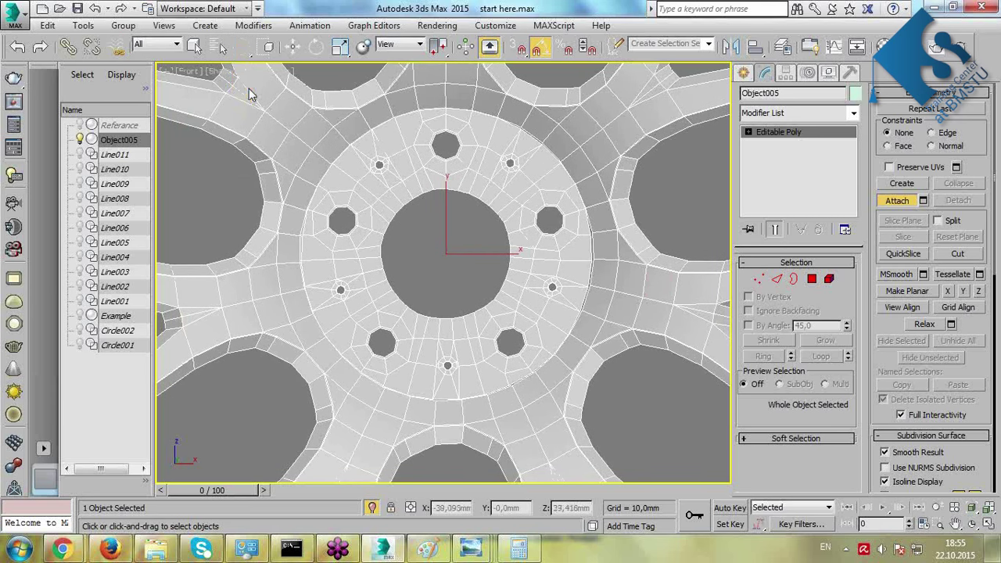
Try to select the centre disc's vertices in the combined wheel object.
click(757, 279)
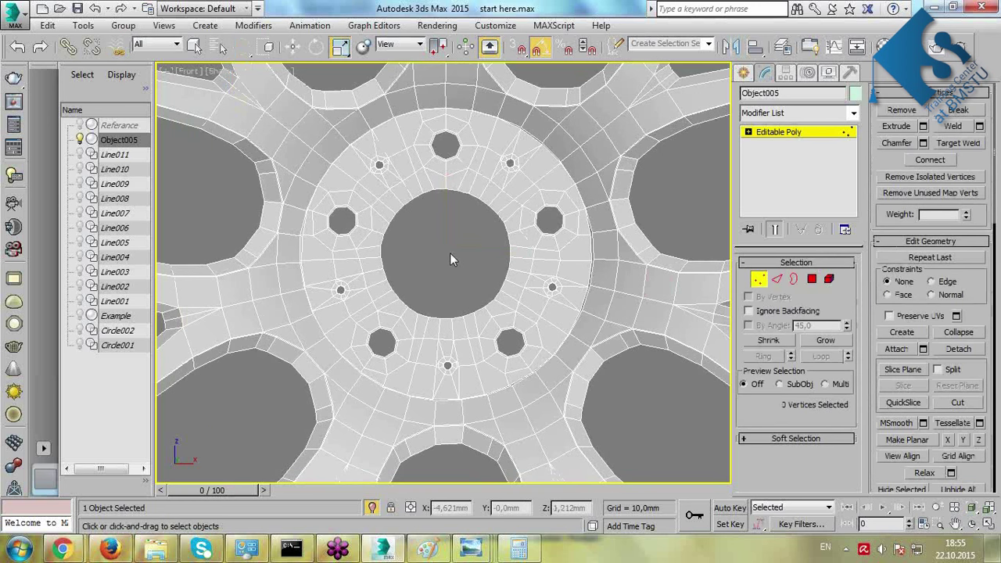
key(ctrl+a)
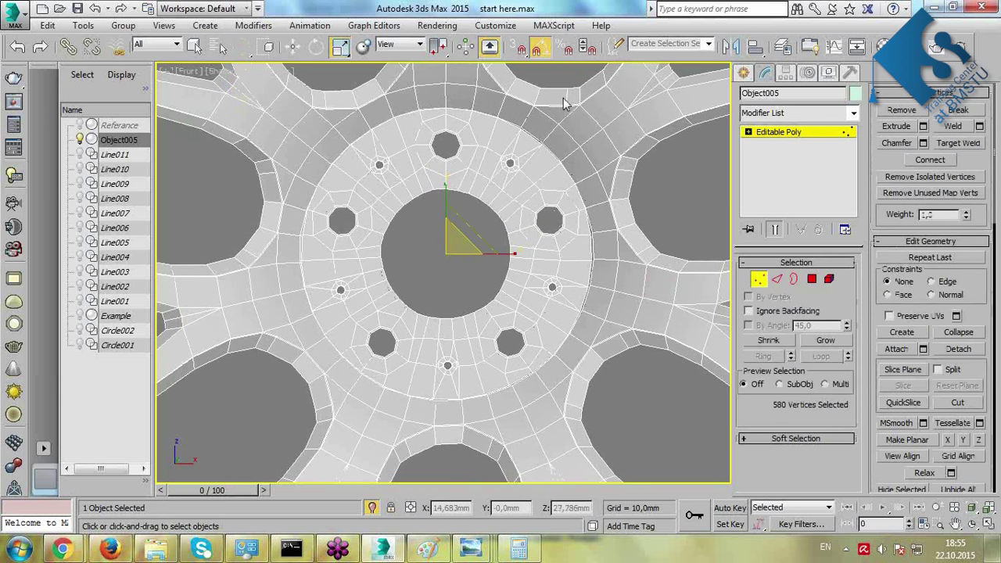
click(452, 266)
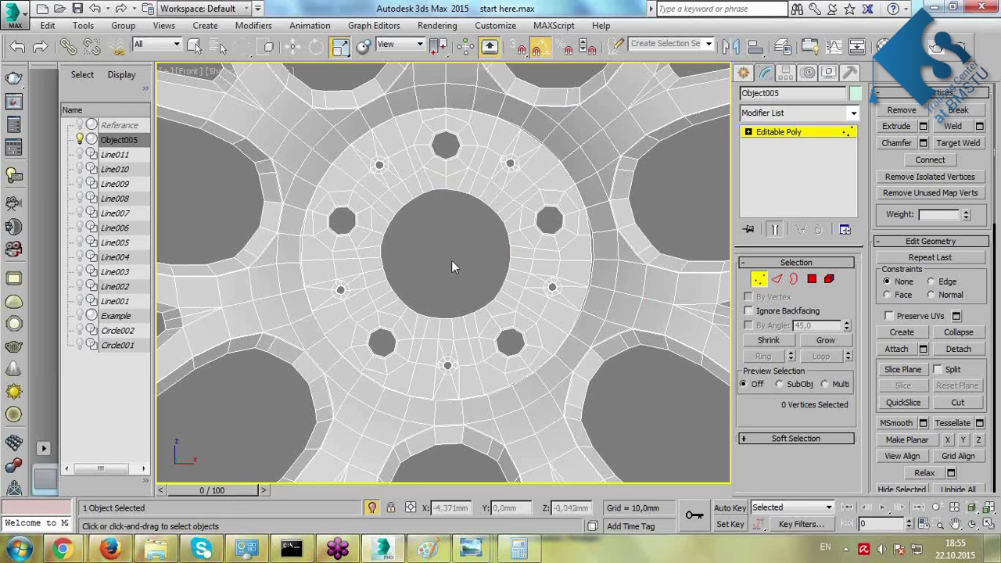
scroll(451, 248, down, 5)
scroll(451, 247, up, 2)
scroll(450, 247, down, 2)
scroll(451, 247, down, 4)
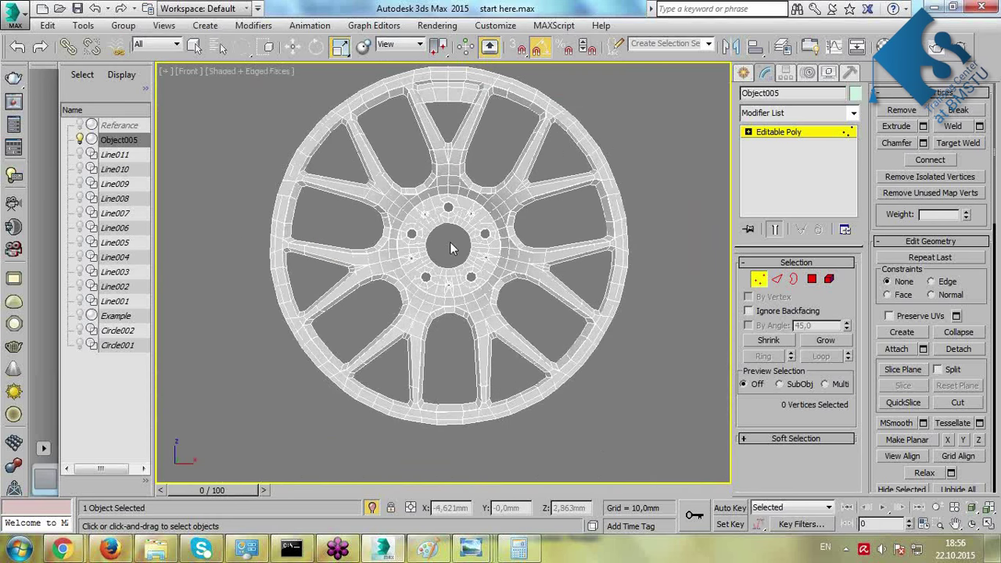
Hold the current scene and reset the program.
key(ctrl+alt+h)
click(20, 13)
click(39, 75)
click(489, 296)
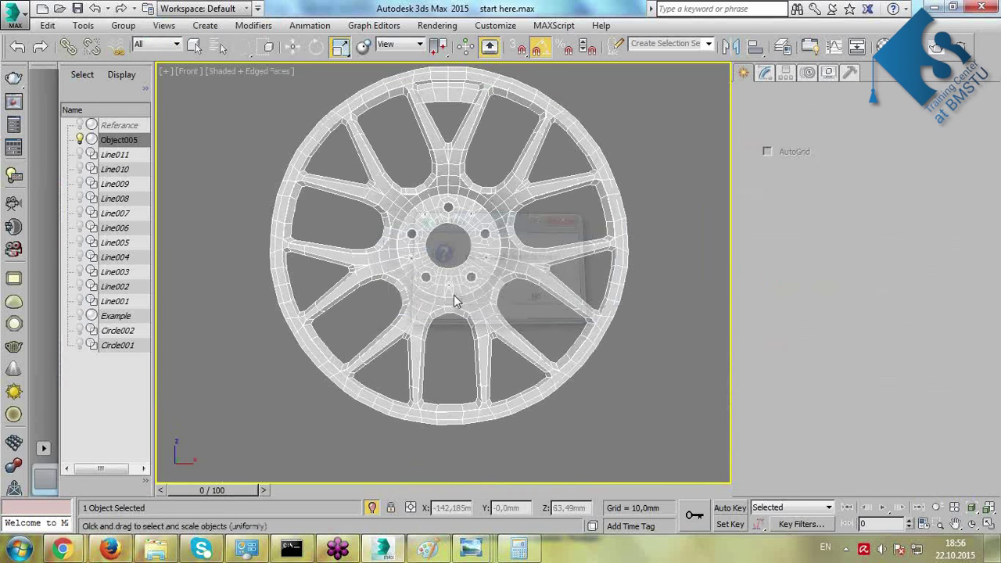
Open start here.max and fetch the held scene, acknowledging the isolated-objects notice.
click(15, 16)
click(181, 98)
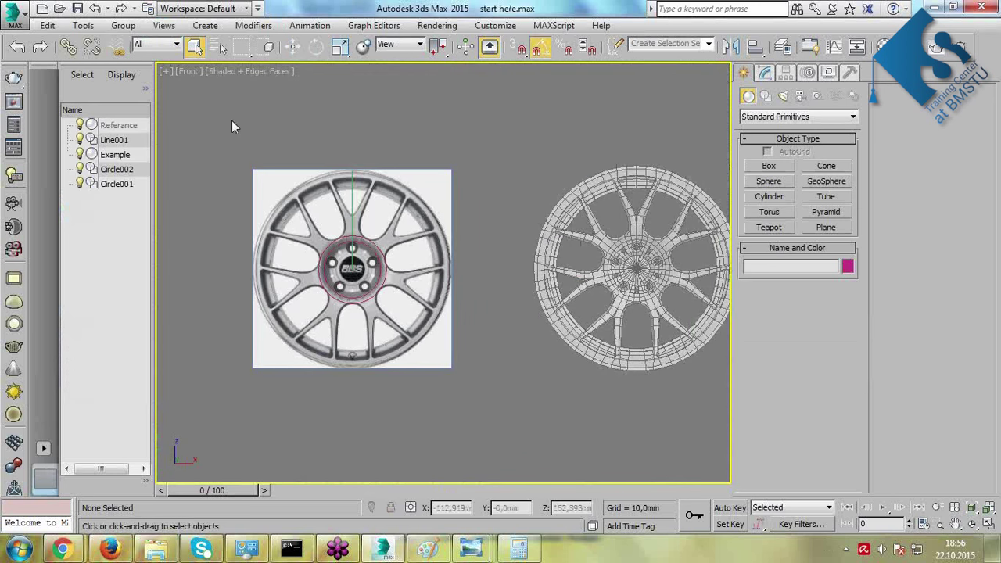
key(ctrl+alt+f)
click(483, 326)
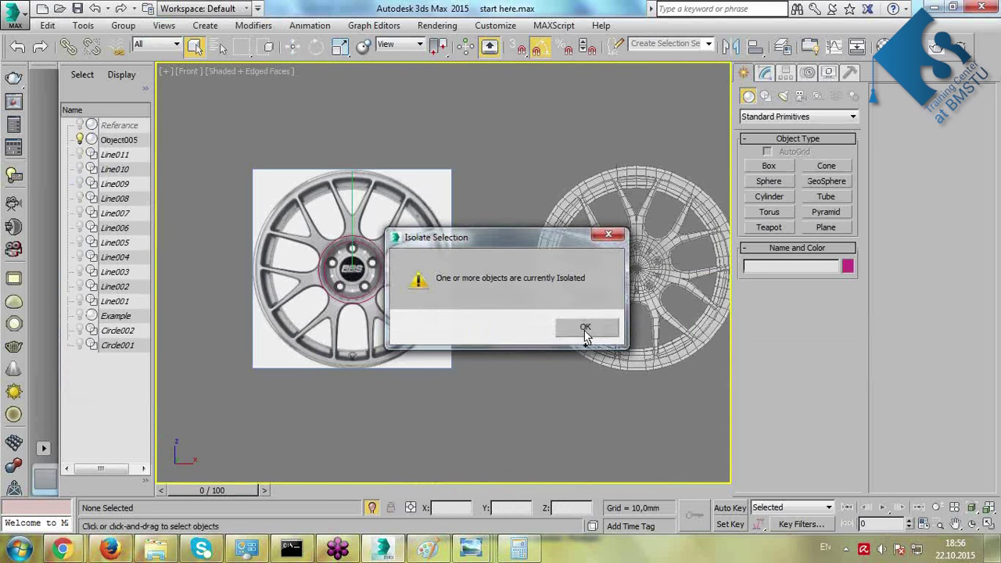
click(586, 329)
In the wheel's vertex level, select all vertices of the centre disc out to its outer edge with a circular selection region.
click(509, 290)
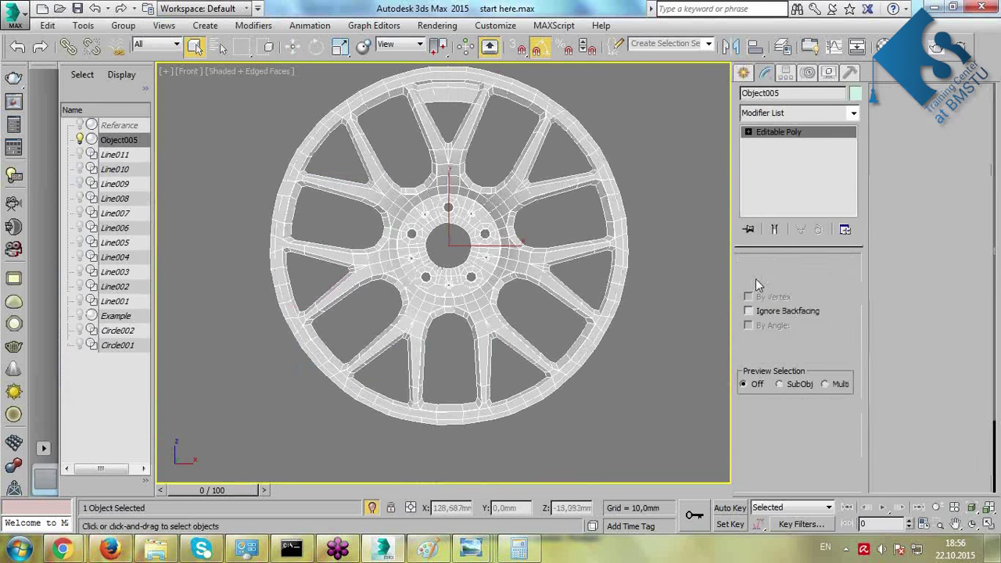
click(758, 280)
scroll(448, 242, up, 3)
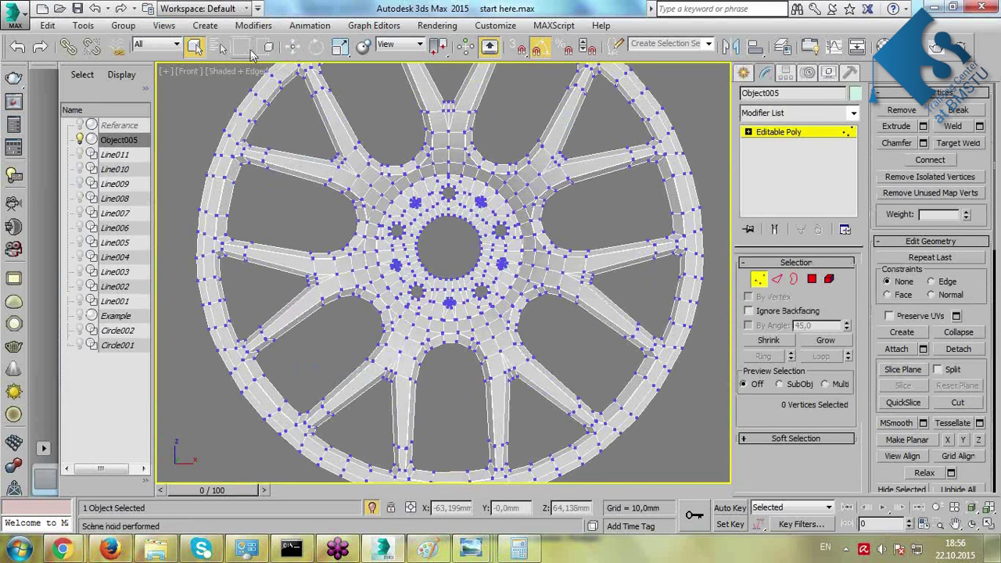
drag(242, 47, 251, 91)
drag(452, 247, 489, 177)
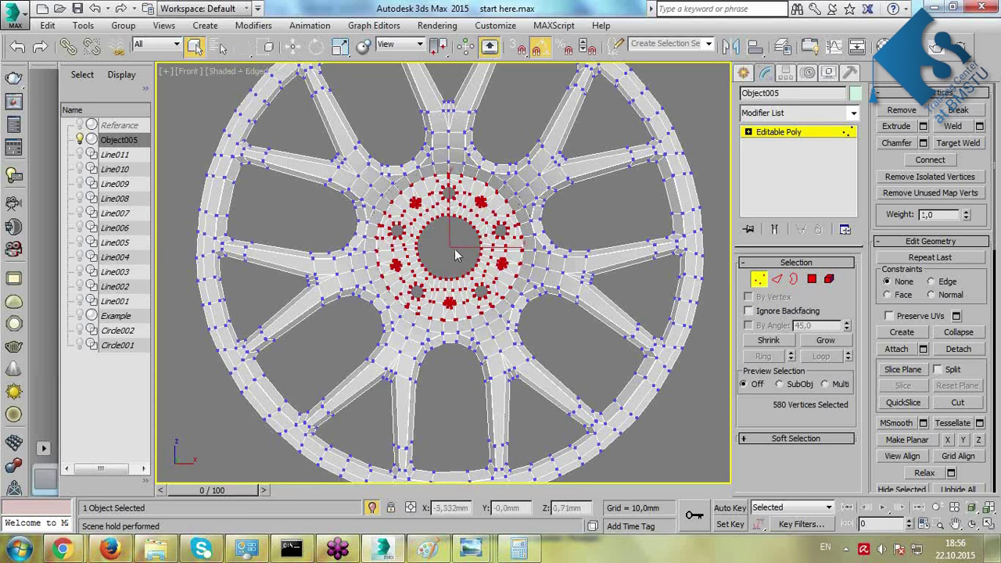
Deselect the disc's inner vertices with a circular region, keeping only the outer ring along the seam with the spokes.
drag(449, 249, 513, 180)
key(ctrl+z)
scroll(498, 227, up, 4)
middle_drag(416, 272, 470, 259)
scroll(427, 266, up, 2)
scroll(474, 263, down, 2)
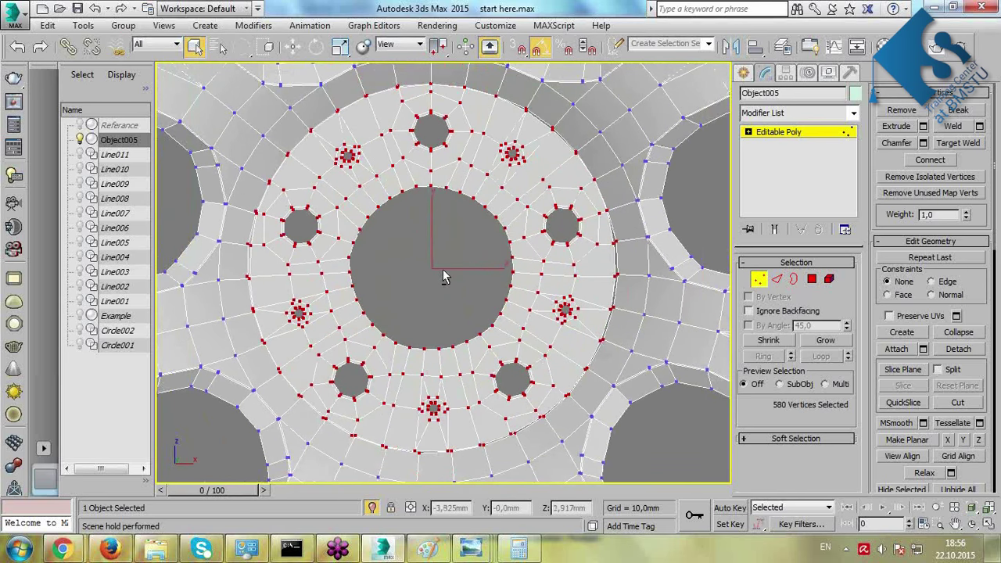
drag(434, 276, 514, 98)
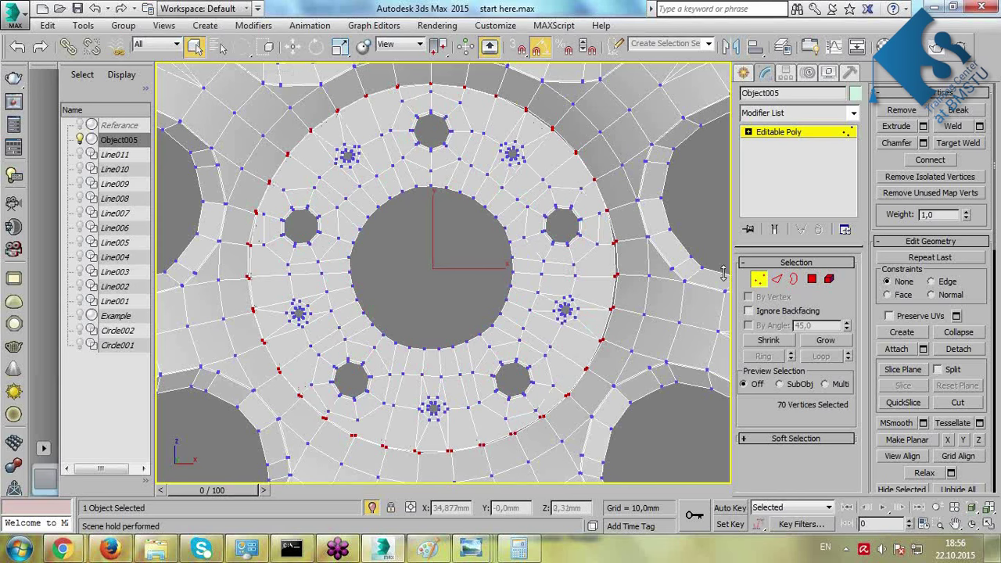
Weld the seam vertices between the disc and the spokes with a weld threshold of 1,675 mm.
click(979, 126)
scroll(616, 271, up, 2)
drag(455, 281, 455, 261)
scroll(318, 368, down, 5)
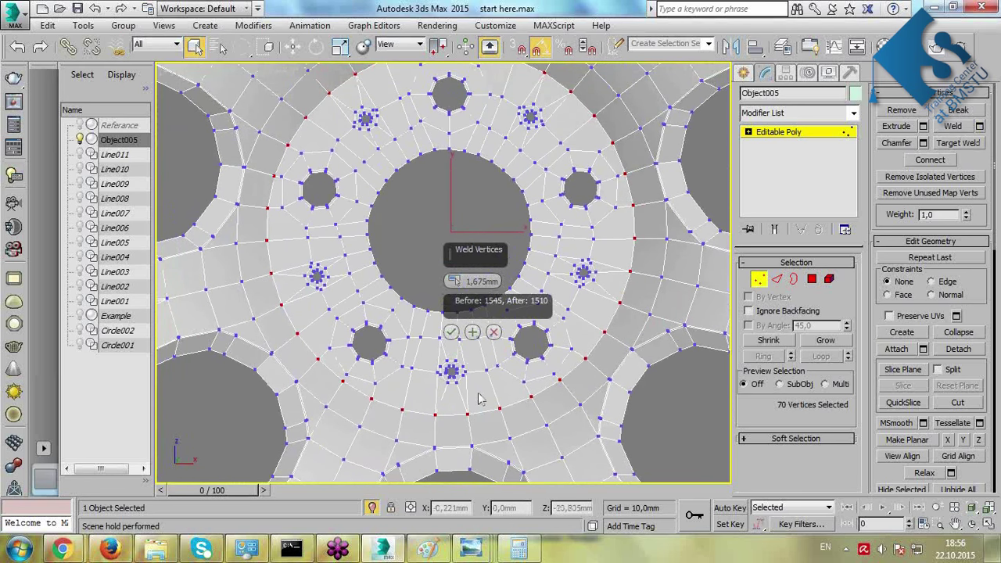
middle_drag(364, 110, 366, 153)
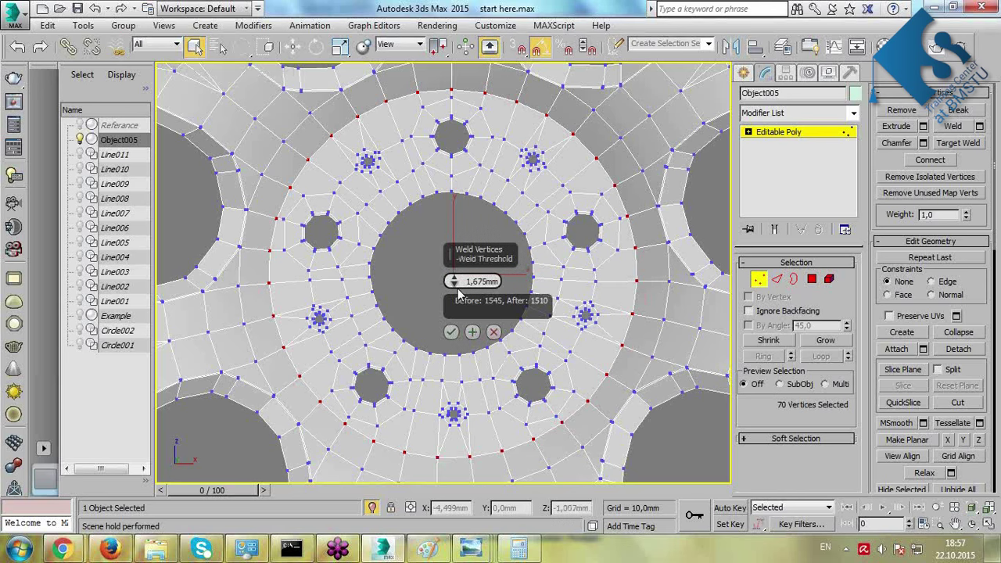
scroll(459, 292, up, 5)
scroll(438, 335, down, 5)
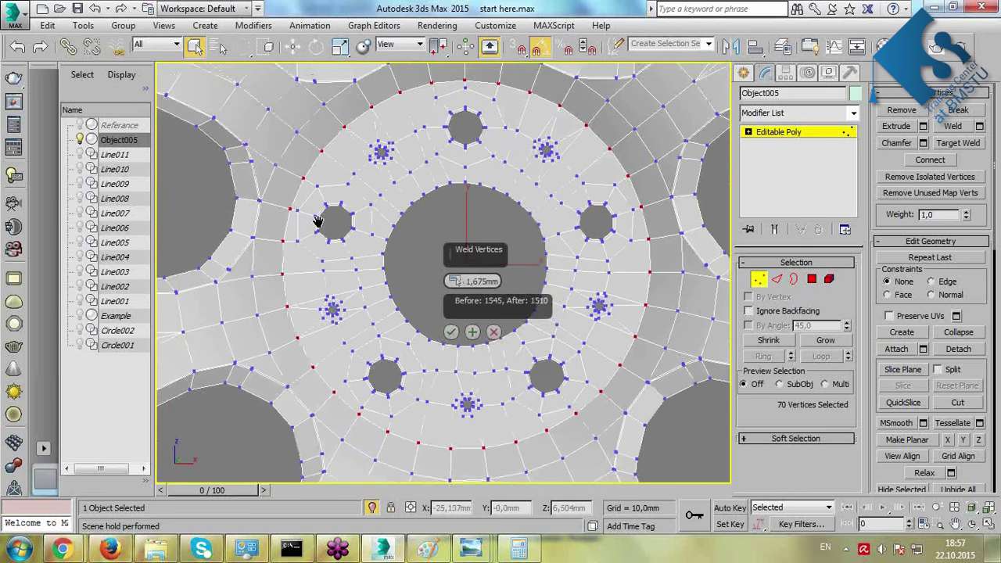
click(452, 332)
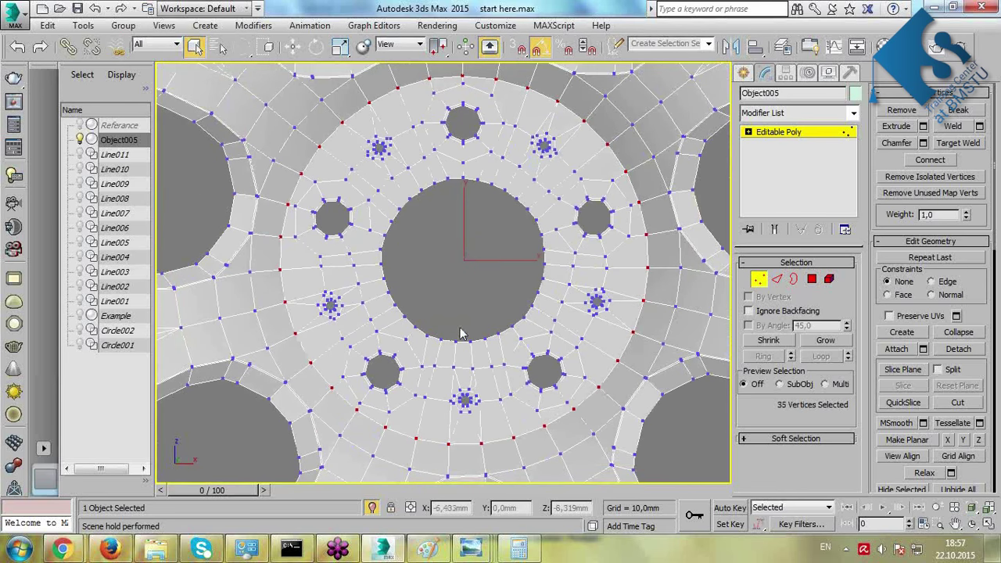
Leave vertex editing and extrude the open border behind the wheel's outer ring a short distance backward.
click(814, 135)
scroll(492, 152, up, 4)
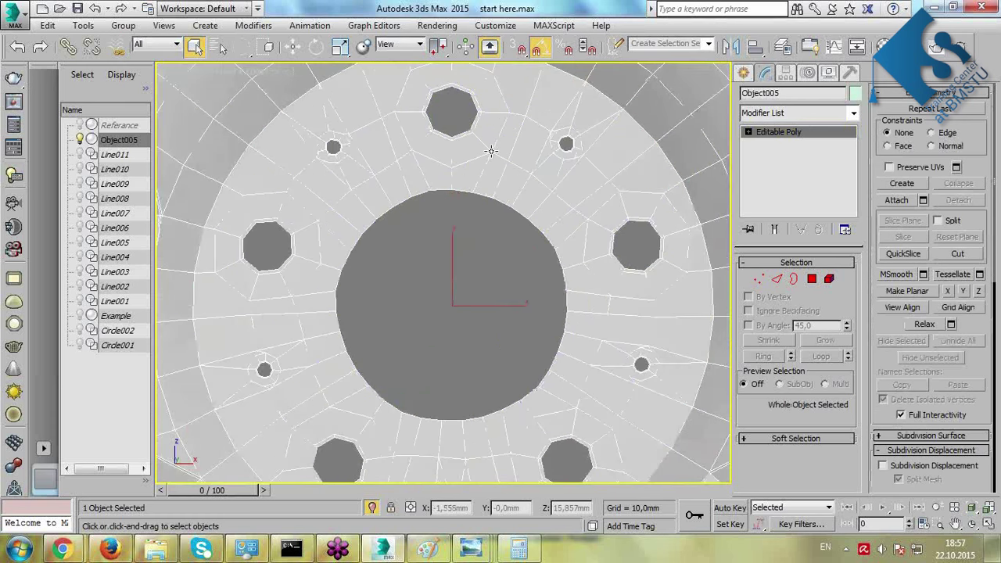
key(alt+w)
right_click(585, 312)
key(alt+w)
alt+middle_drag(584, 306, 597, 287)
scroll(562, 290, down, 4)
scroll(556, 283, down, 5)
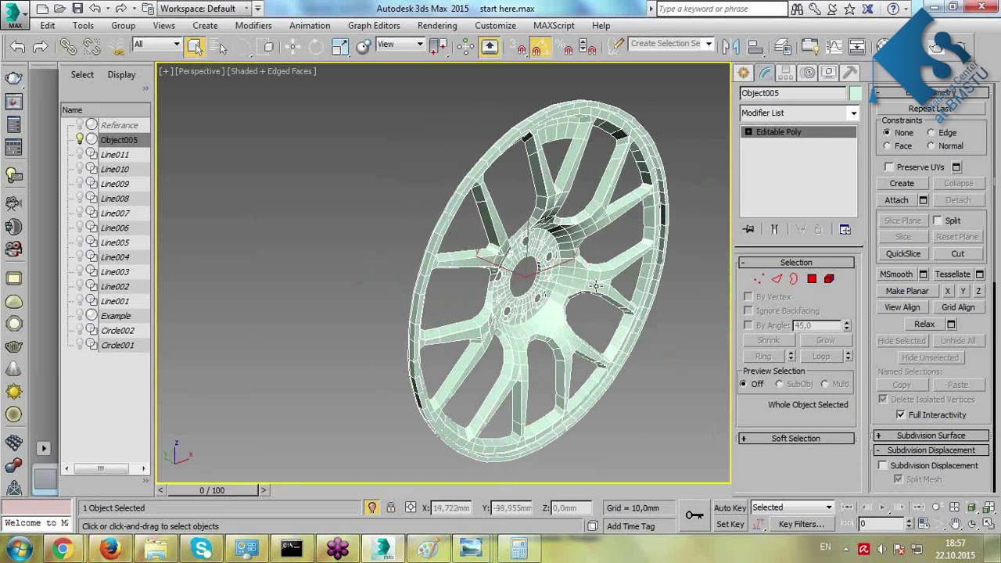
alt+middle_drag(663, 247, 625, 250)
key(w)
alt+middle_drag(628, 200, 585, 241)
shift+drag(513, 286, 493, 287)
mouse_move(485, 292)
alt+middle_down()
mouse_move(524, 309)
mouse_move(486, 288)
mouse_move(501, 285)
alt+middle_up()
Scale the ring's rear border inward and extrude it far backward to form the rim's long barrel.
key(r)
drag(522, 282, 351, 294)
key(w)
alt+middle_drag(351, 294, 389, 320)
Extrude the barrel's rear border outward by scaling to form the back flange, and show it in the Left view.
key(r)
shift+drag(436, 270, 435, 259)
key(alt+w)
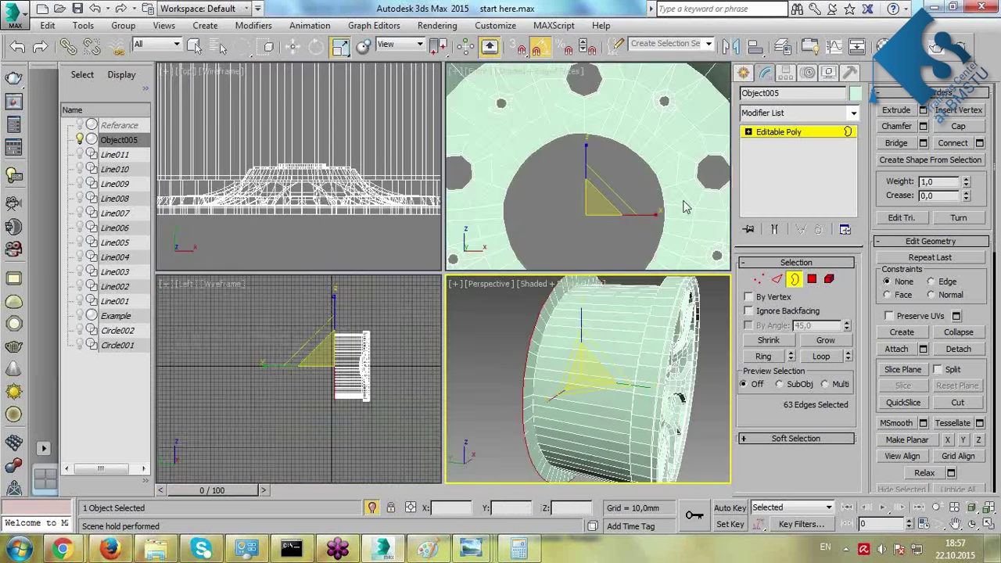
right_click(382, 365)
key(alt+w)
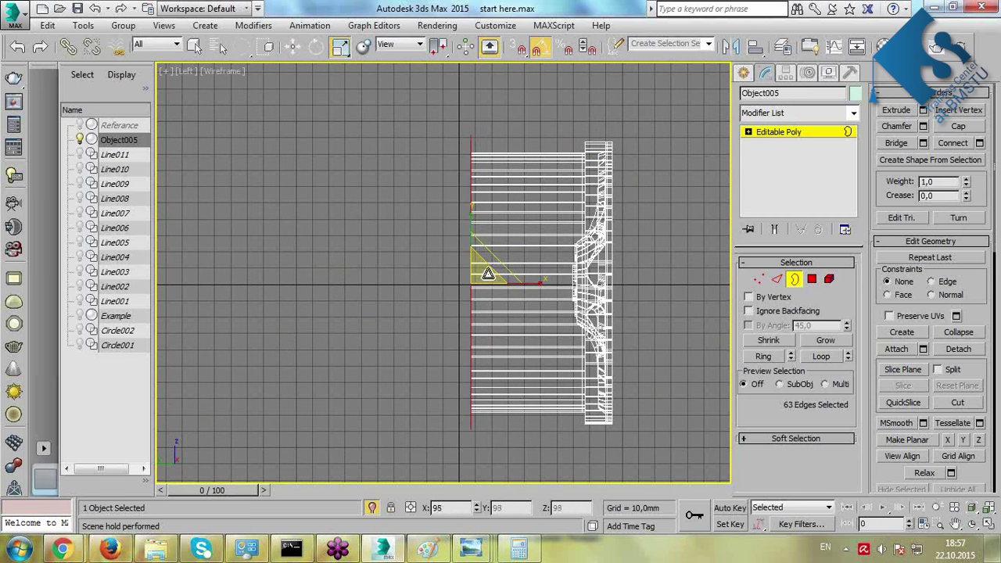
key(w)
drag(518, 283, 505, 281)
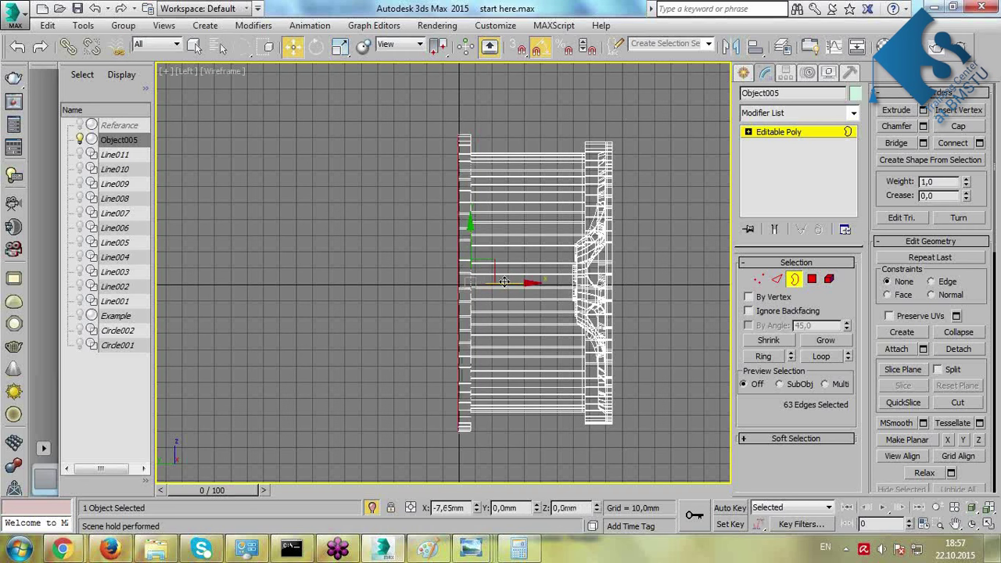
key(ctrl+z)
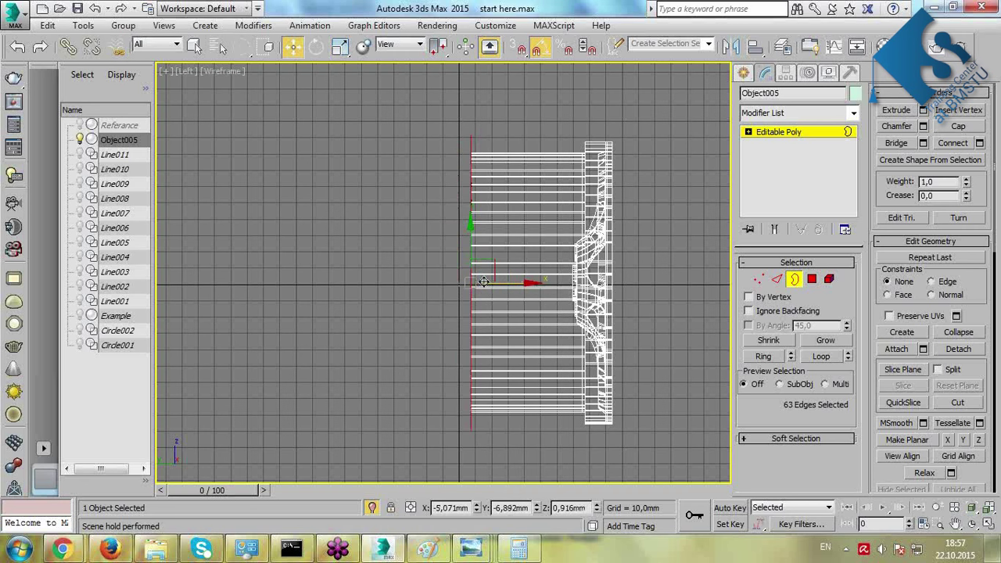
Scale the flange's border slightly down to the front ring's diameter, extrude it backward as a short lip, and leave border editing.
key(f)
key(l)
key(r)
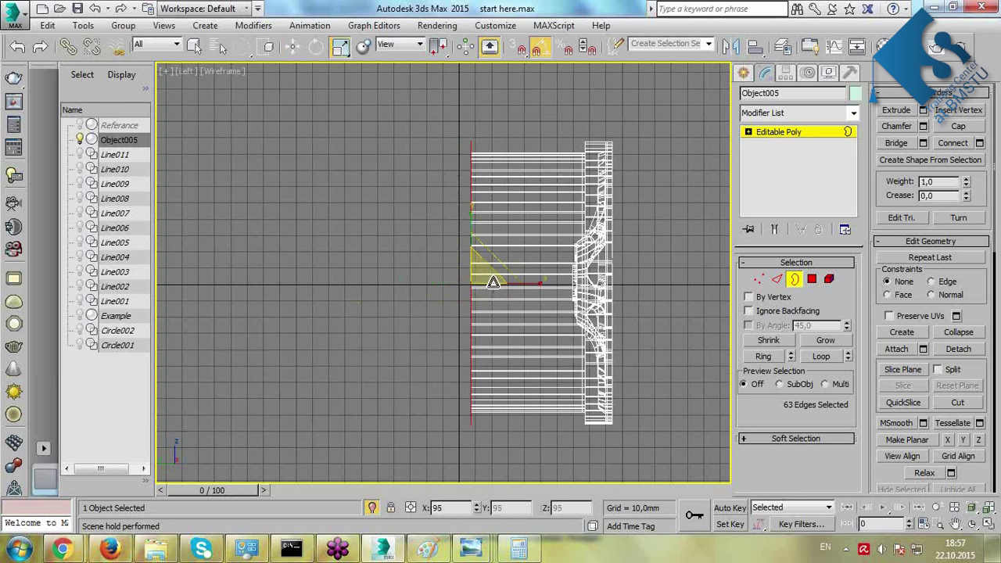
key(w)
drag(508, 282, 494, 281)
click(626, 250)
key(alt+w)
alt+middle_drag(654, 332, 590, 317)
key(alt+w)
alt+middle_drag(622, 362, 563, 315)
scroll(578, 359, down, 3)
click(808, 134)
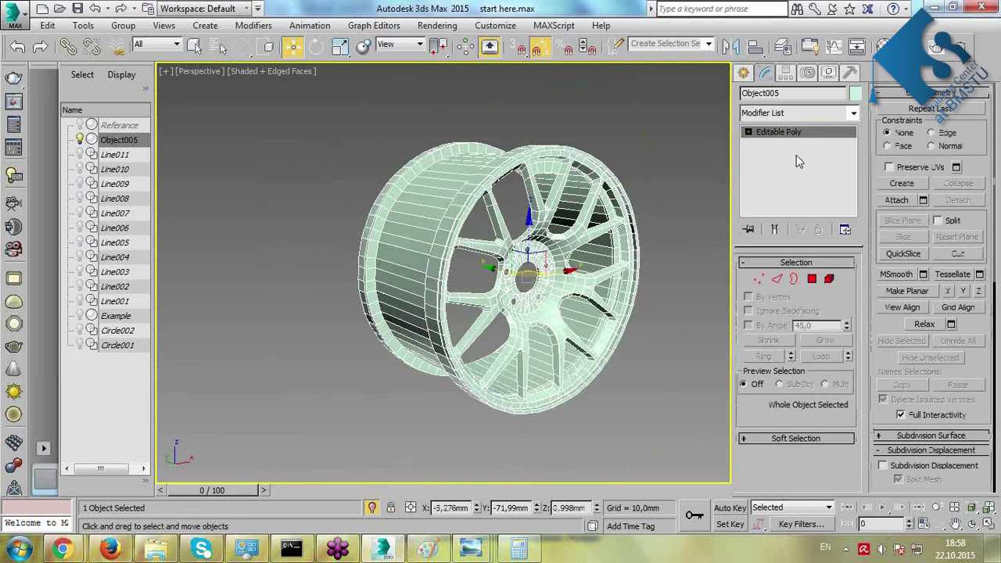
Add a TurboSmooth modifier with 2 iterations to the wheel and deselect it.
click(793, 115)
scroll(796, 395, down, 10)
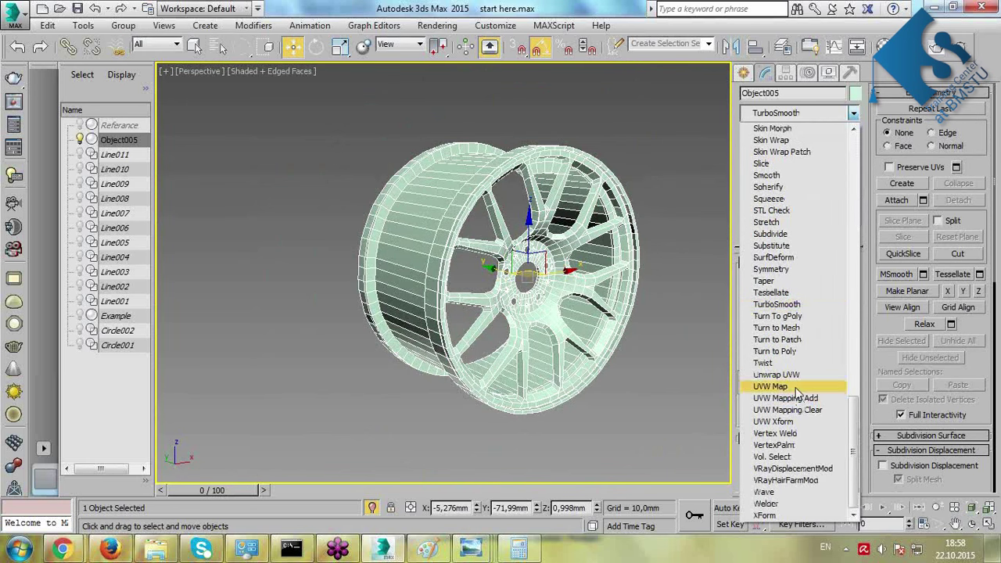
click(796, 303)
click(846, 283)
click(686, 320)
Hide the edged faces in the perspective view and examine the smoothed wheel's spokes, hub and barrel from several angles.
key(F4)
alt+middle_drag(583, 336, 586, 299)
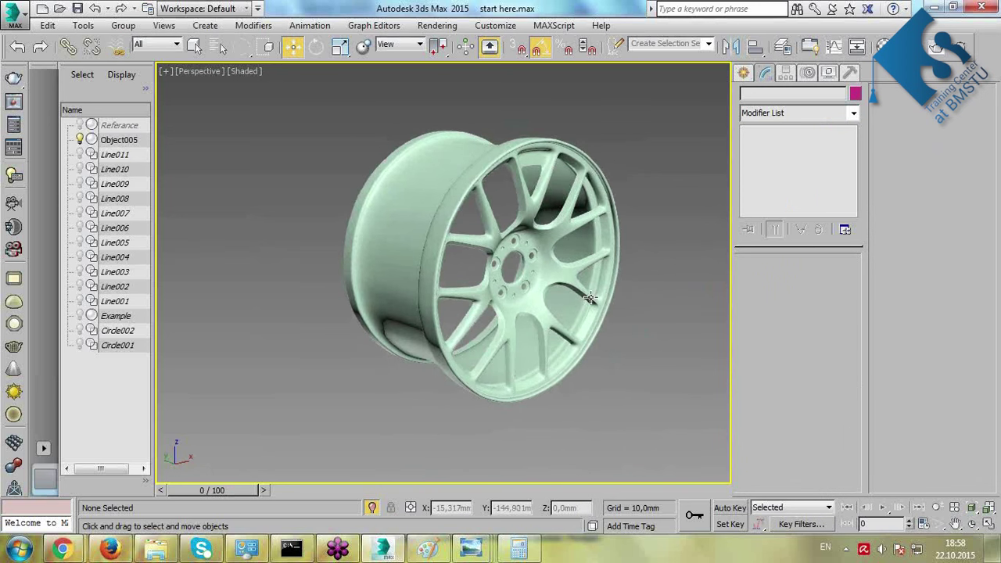
alt+middle_drag(585, 292, 526, 156)
alt+middle_drag(563, 193, 498, 222)
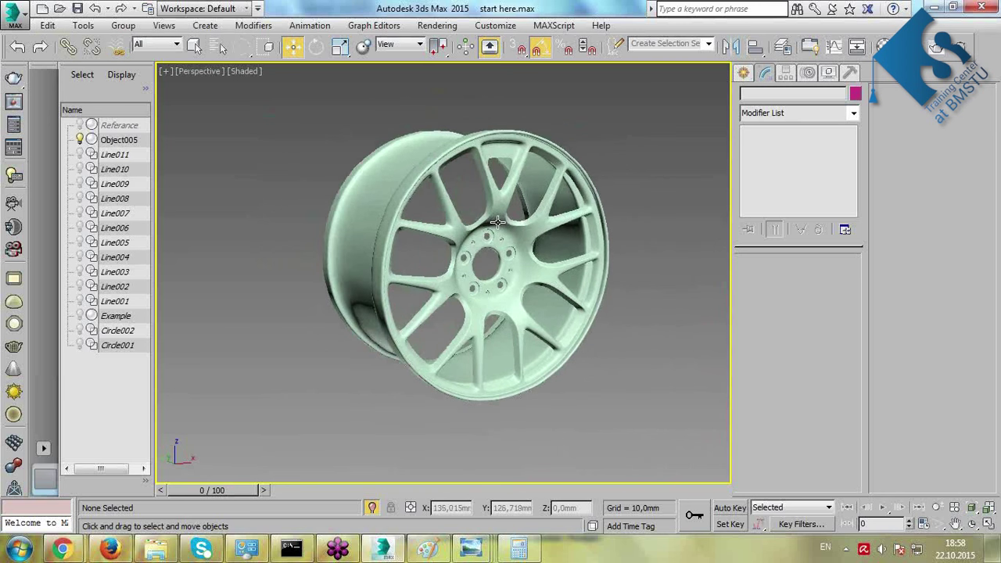
key(alt+w)
click(615, 213)
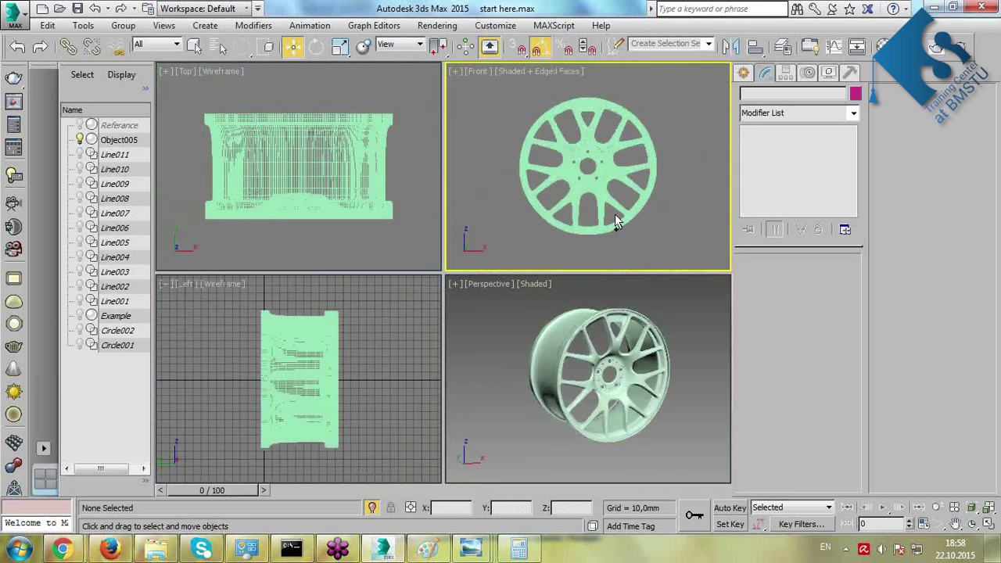
middle_click(580, 370)
key(alt+w)
scroll(469, 291, up, 2)
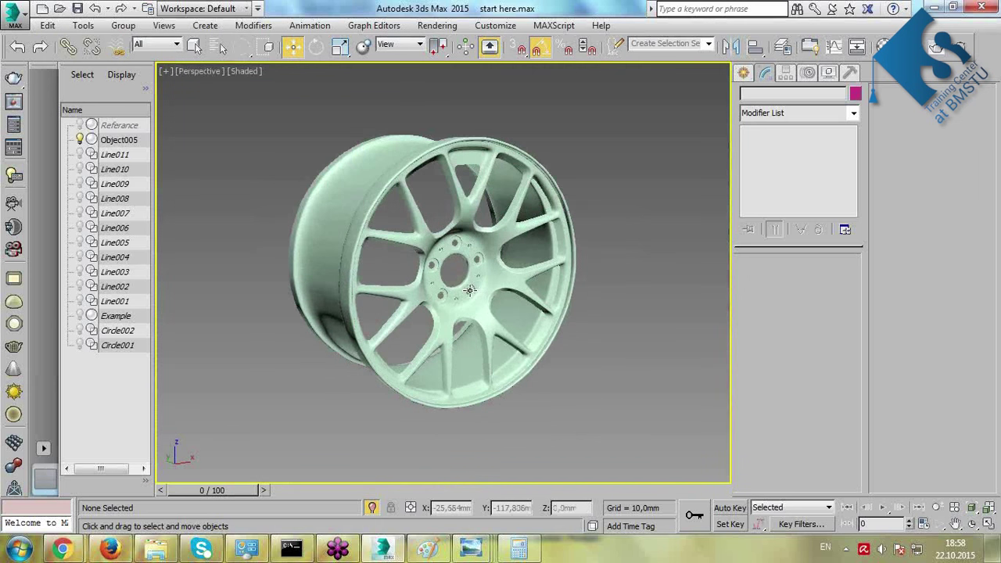
mouse_move(479, 288)
alt+middle_down()
mouse_move(543, 278)
mouse_move(491, 274)
alt+middle_up()
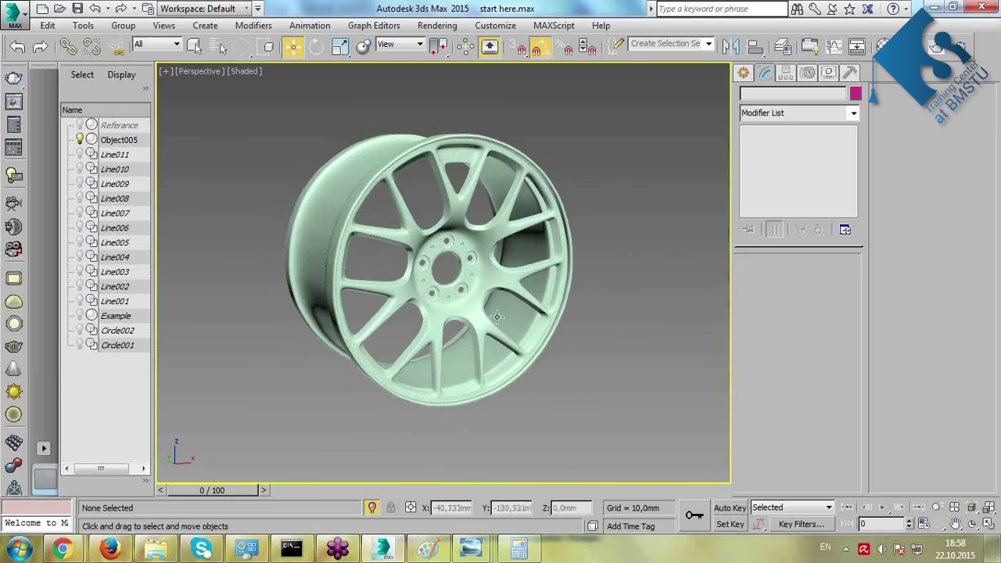
alt+middle_drag(493, 315, 479, 278)
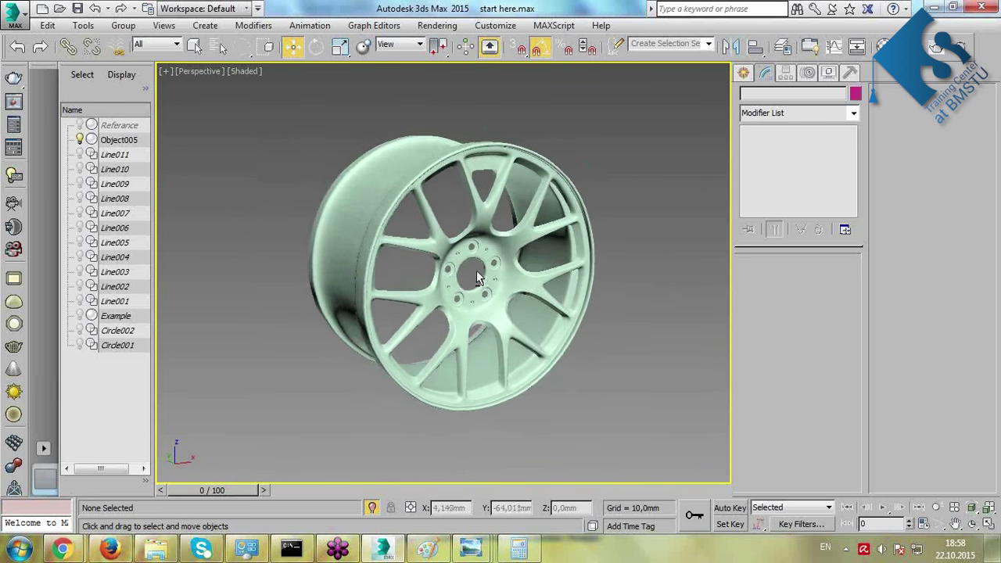
scroll(502, 289, up, 2)
scroll(502, 285, down, 2)
Select the wheel, return to its Editable Poly base below TurboSmooth, and show edged faces again.
click(502, 285)
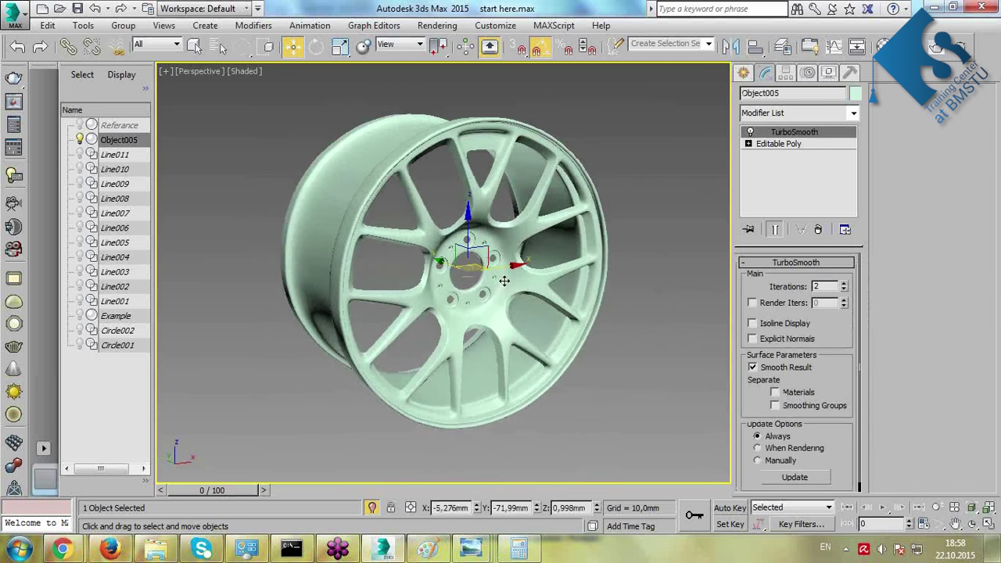
scroll(505, 285, up, 1)
click(806, 146)
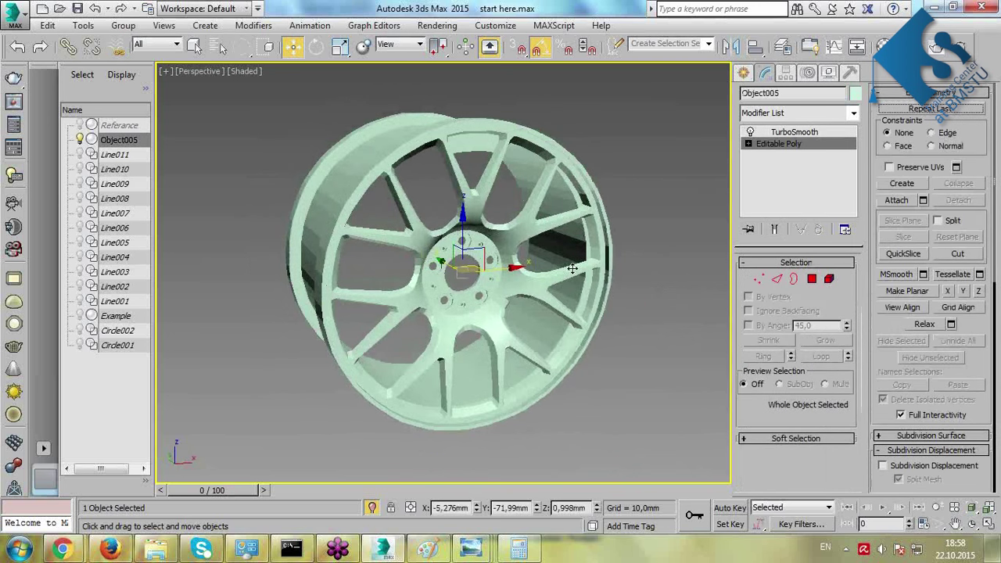
key(F4)
alt+middle_drag(523, 285, 528, 280)
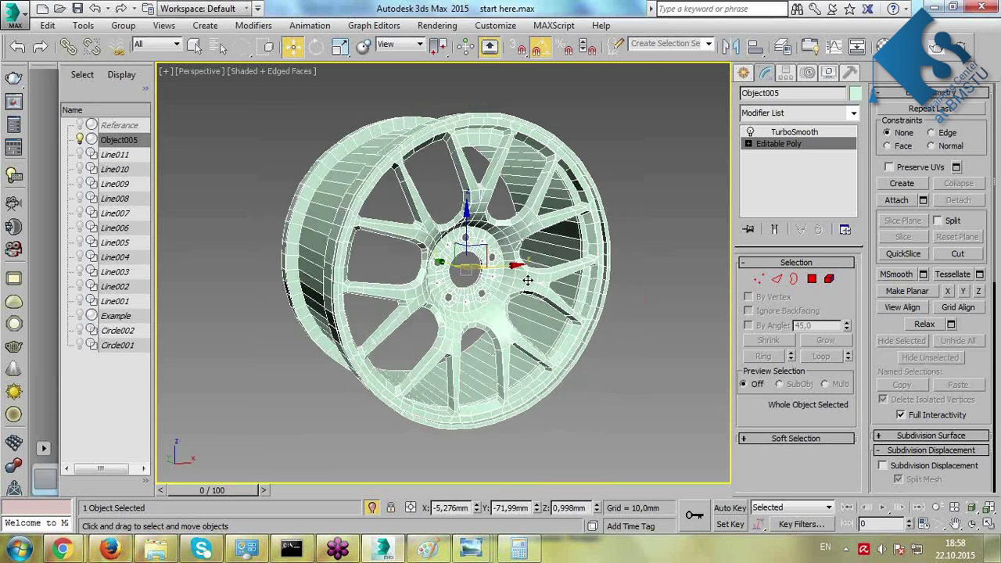